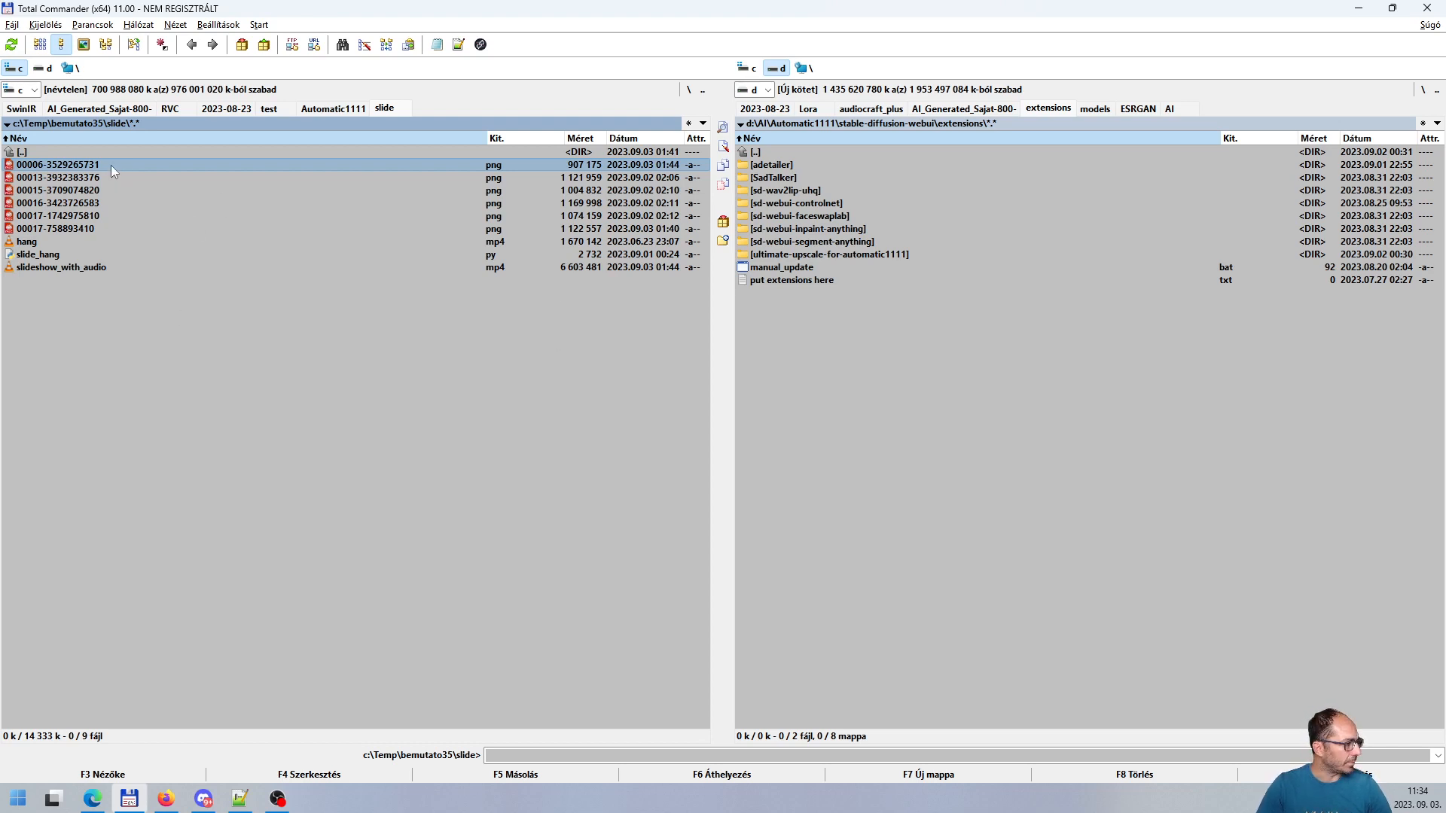
{"action": "key", "text": "Return"}
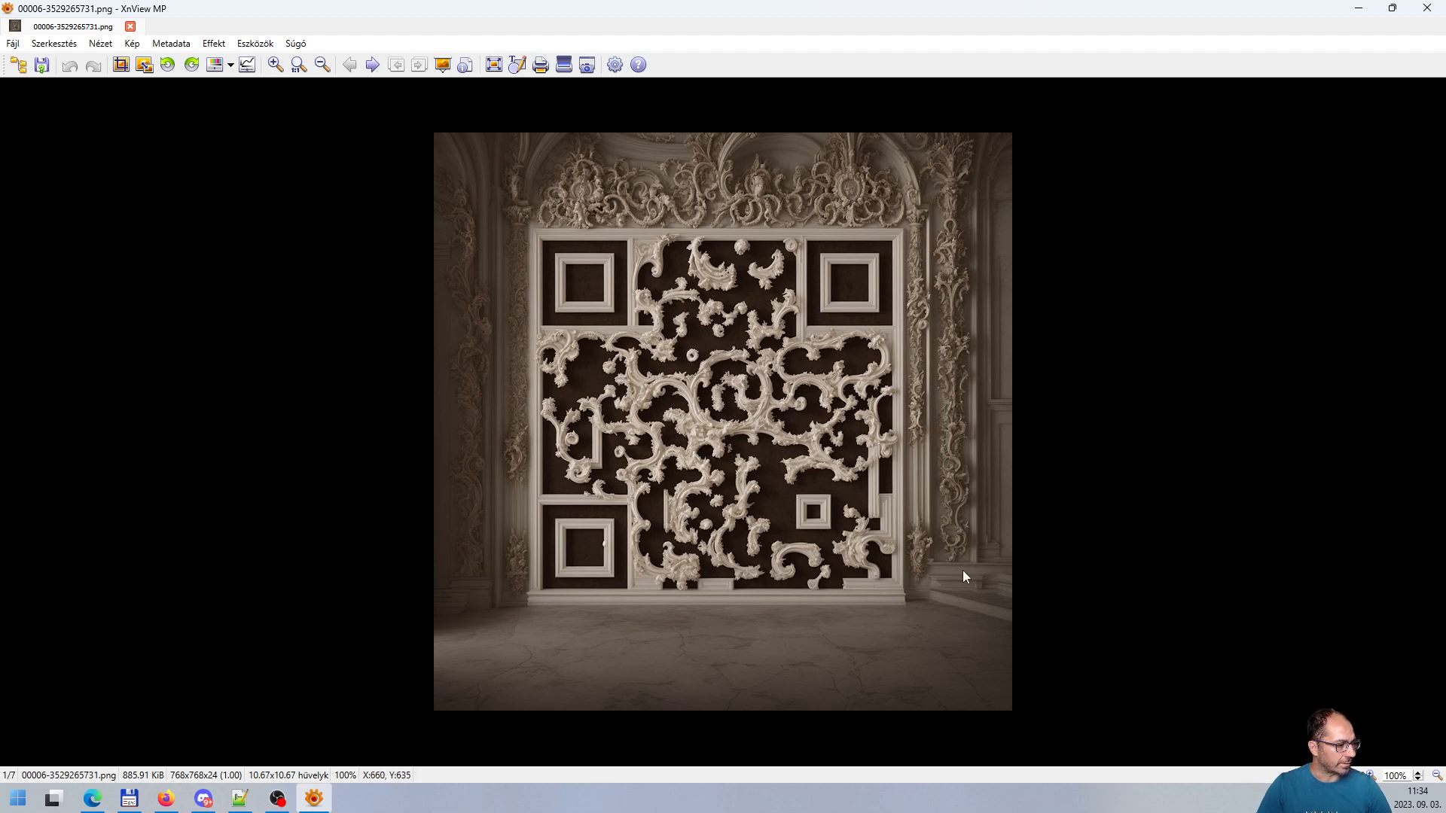
{"action": "key", "text": "Right"}
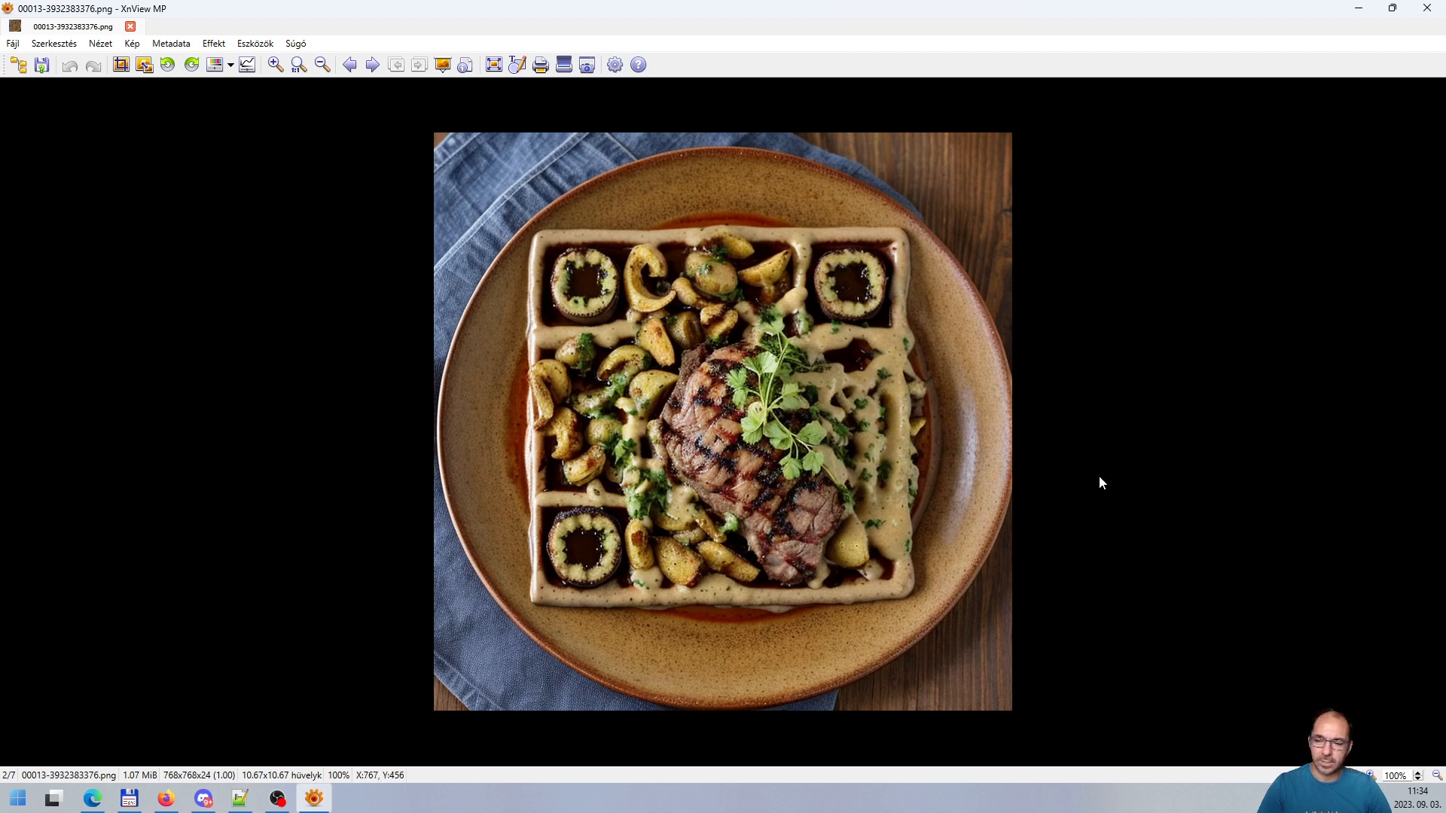
{"action": "key", "text": "Right"}
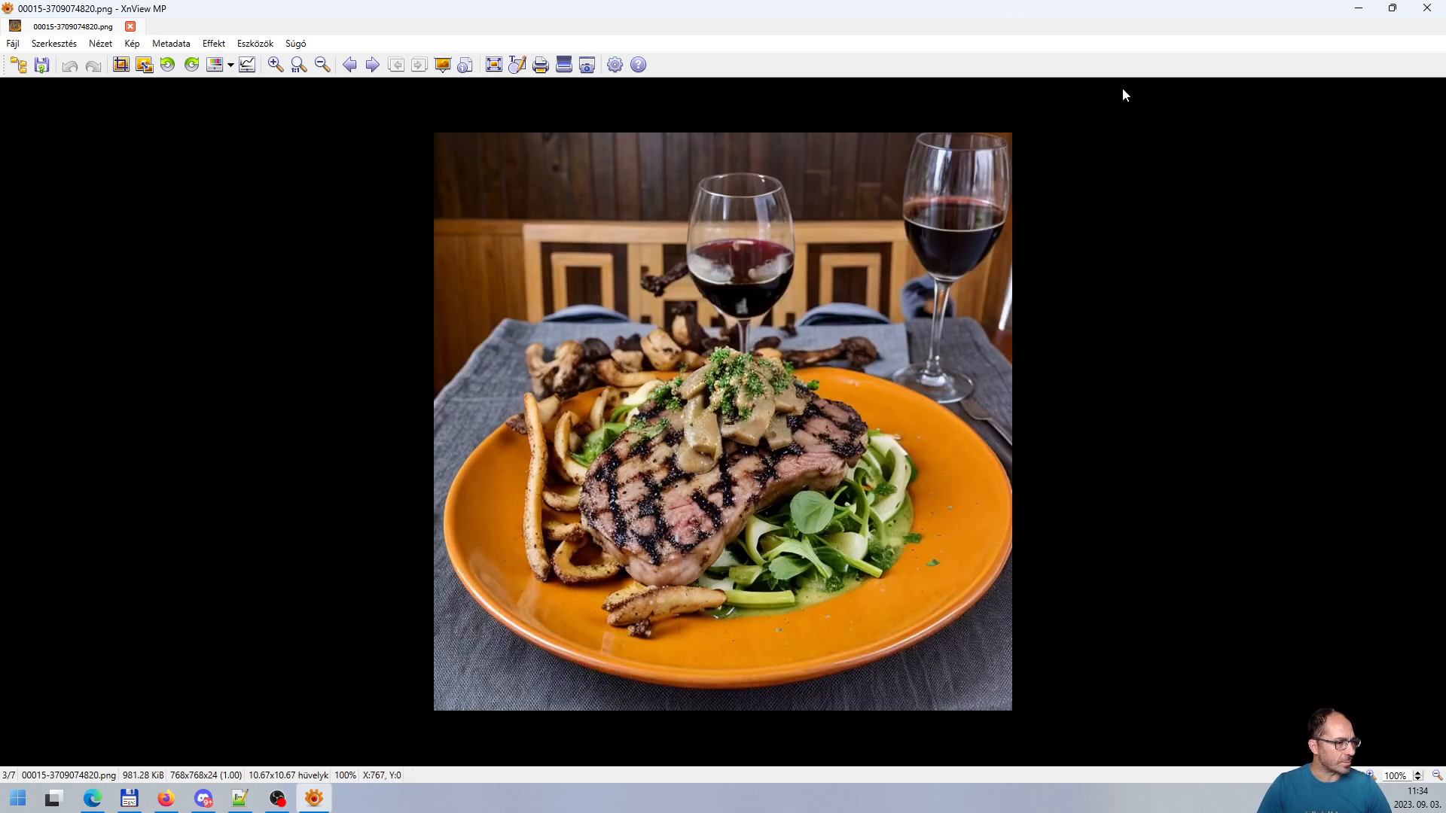
{"action": "left_click", "coordinate": [1427, 9]}
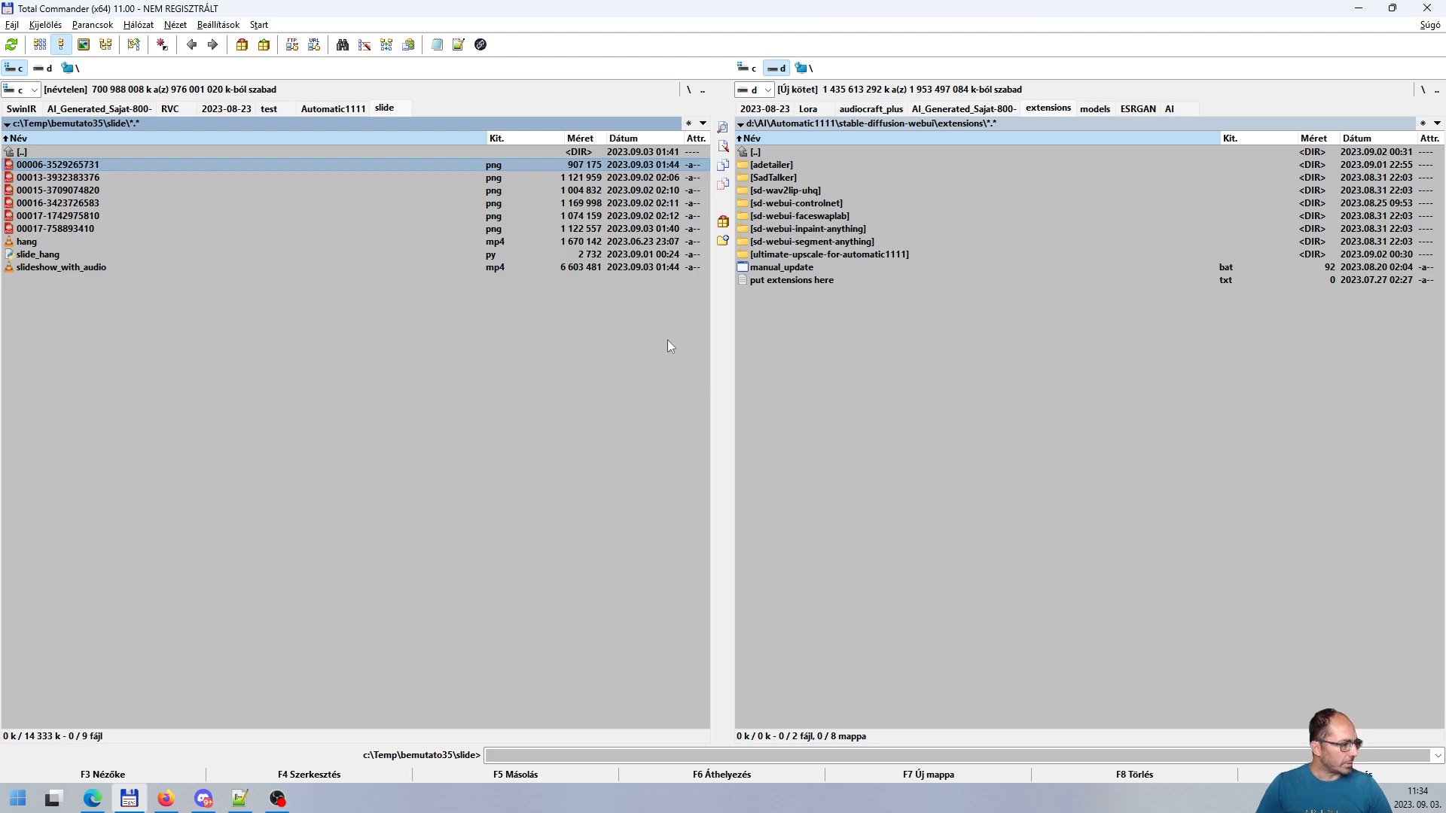
Switch to the Edge browser and open the QRCode Monster page
{"action": "left_click", "coordinate": [103, 799]}
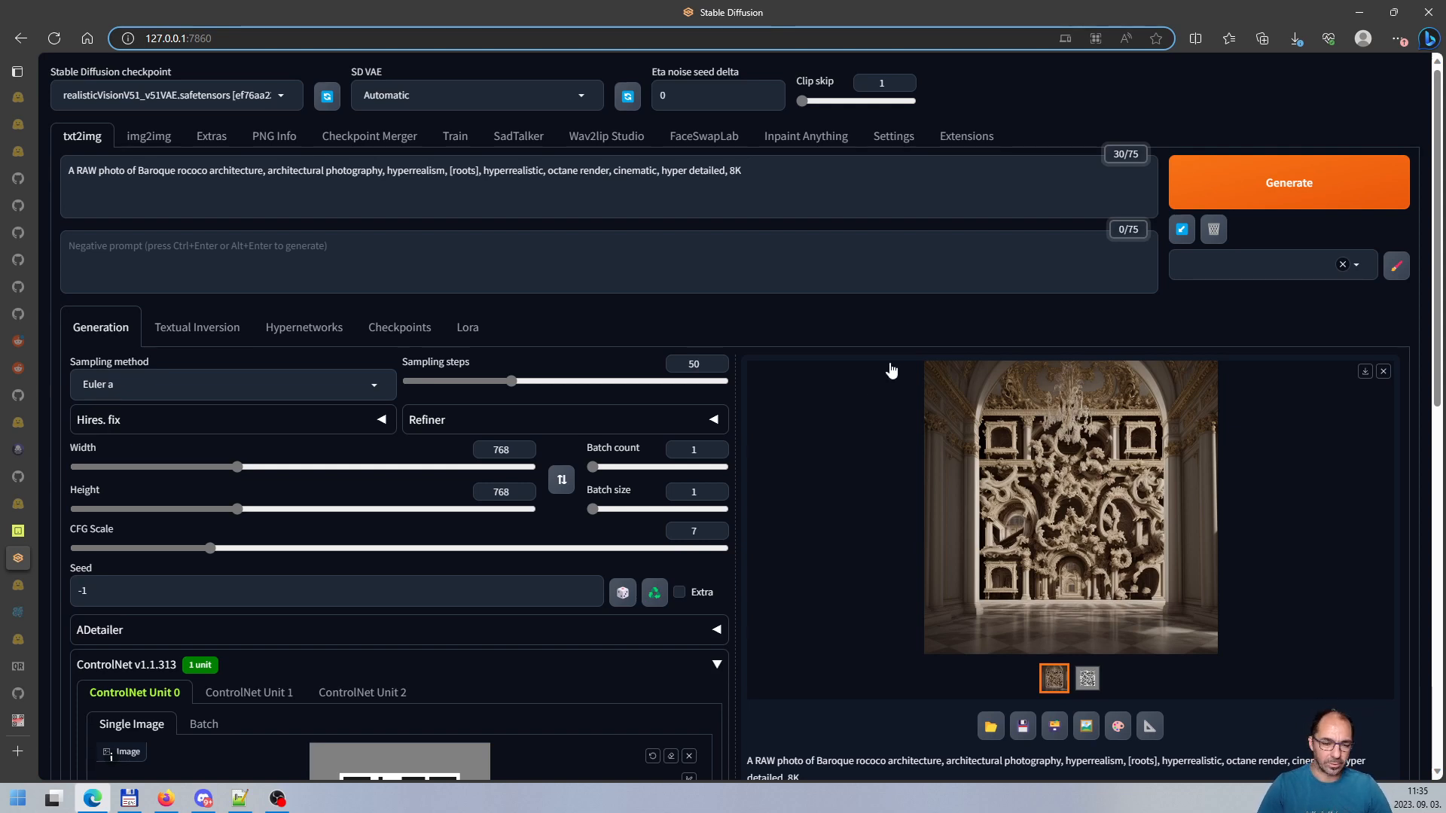
{"action": "mouse_move", "coordinate": [26, 622]}
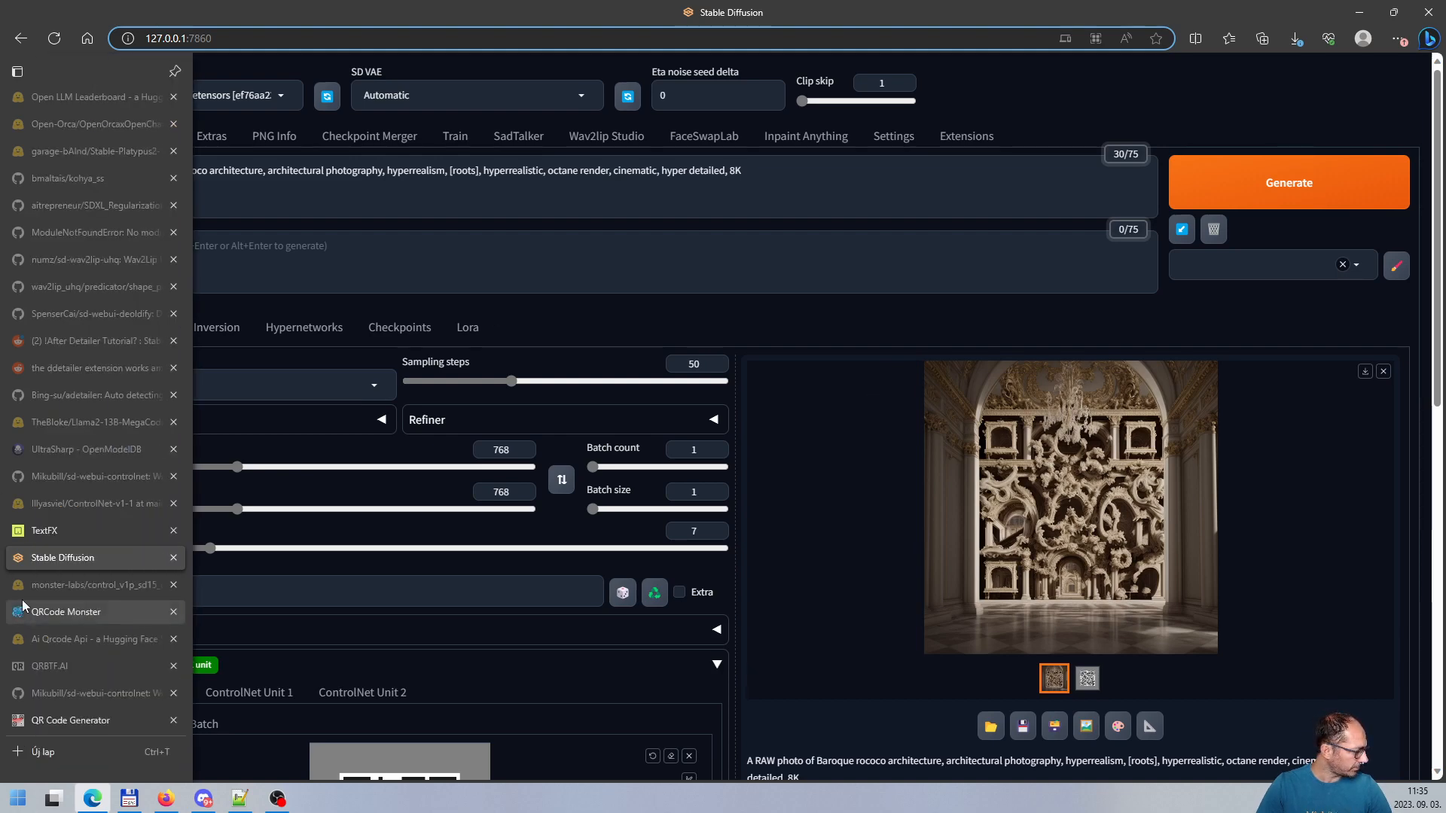
{"action": "left_click", "coordinate": [73, 617]}
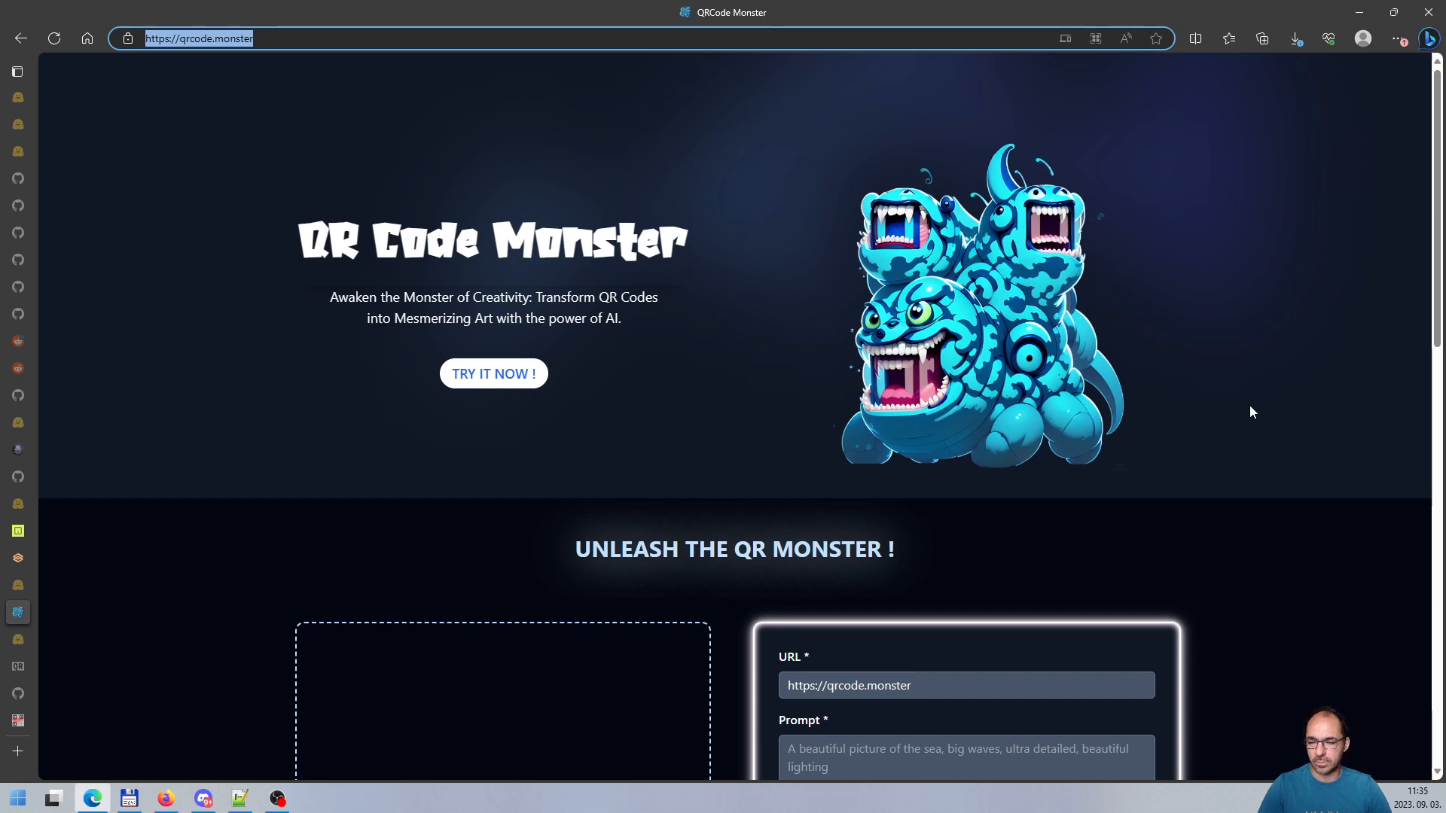
{"action": "left_click", "coordinate": [347, 539]}
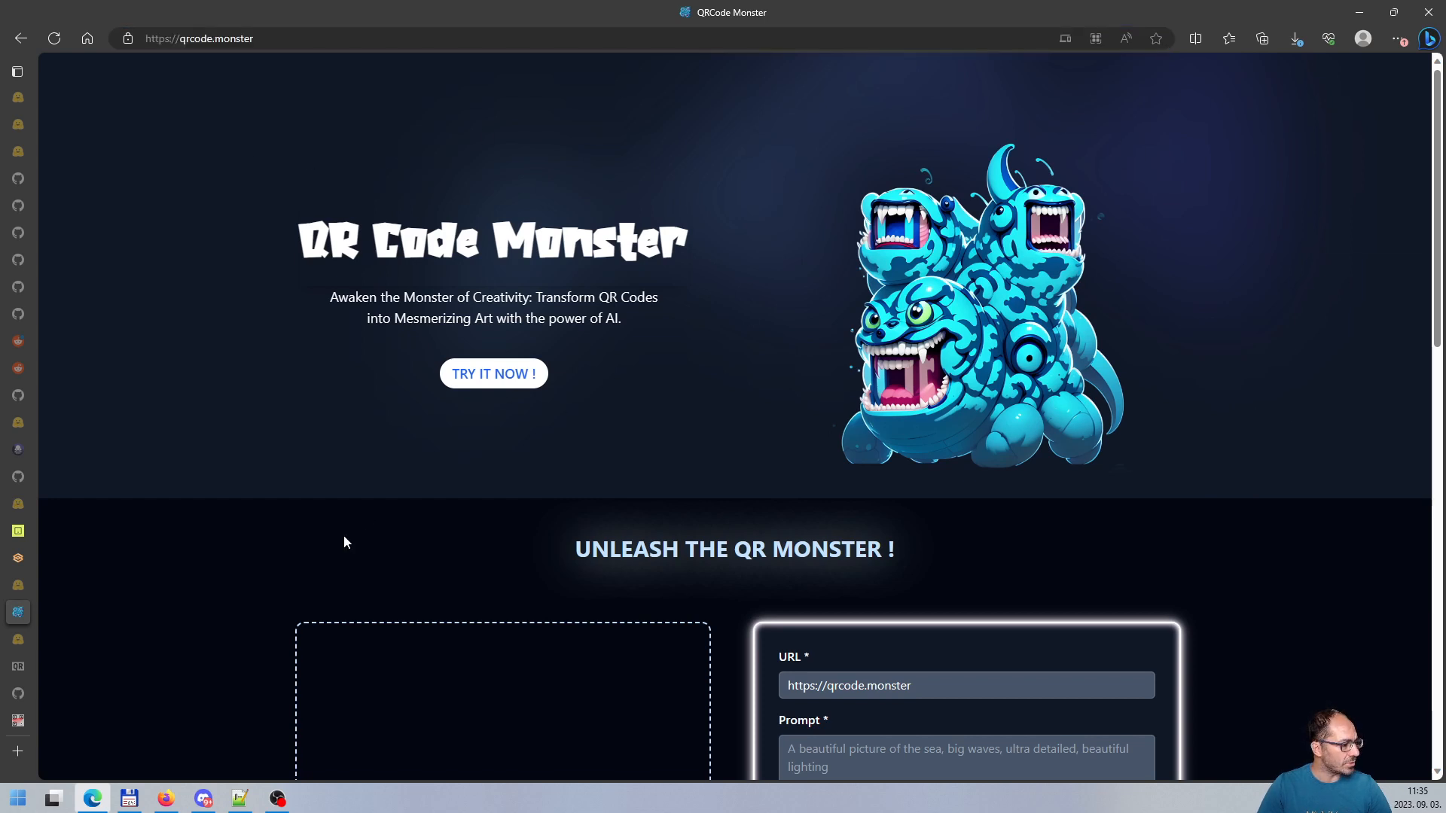
{"action": "left_click", "coordinate": [944, 687]}
{"action": "scroll", "coordinate": [1152, 450], "scroll_direction": "down", "scroll_amount": 3}
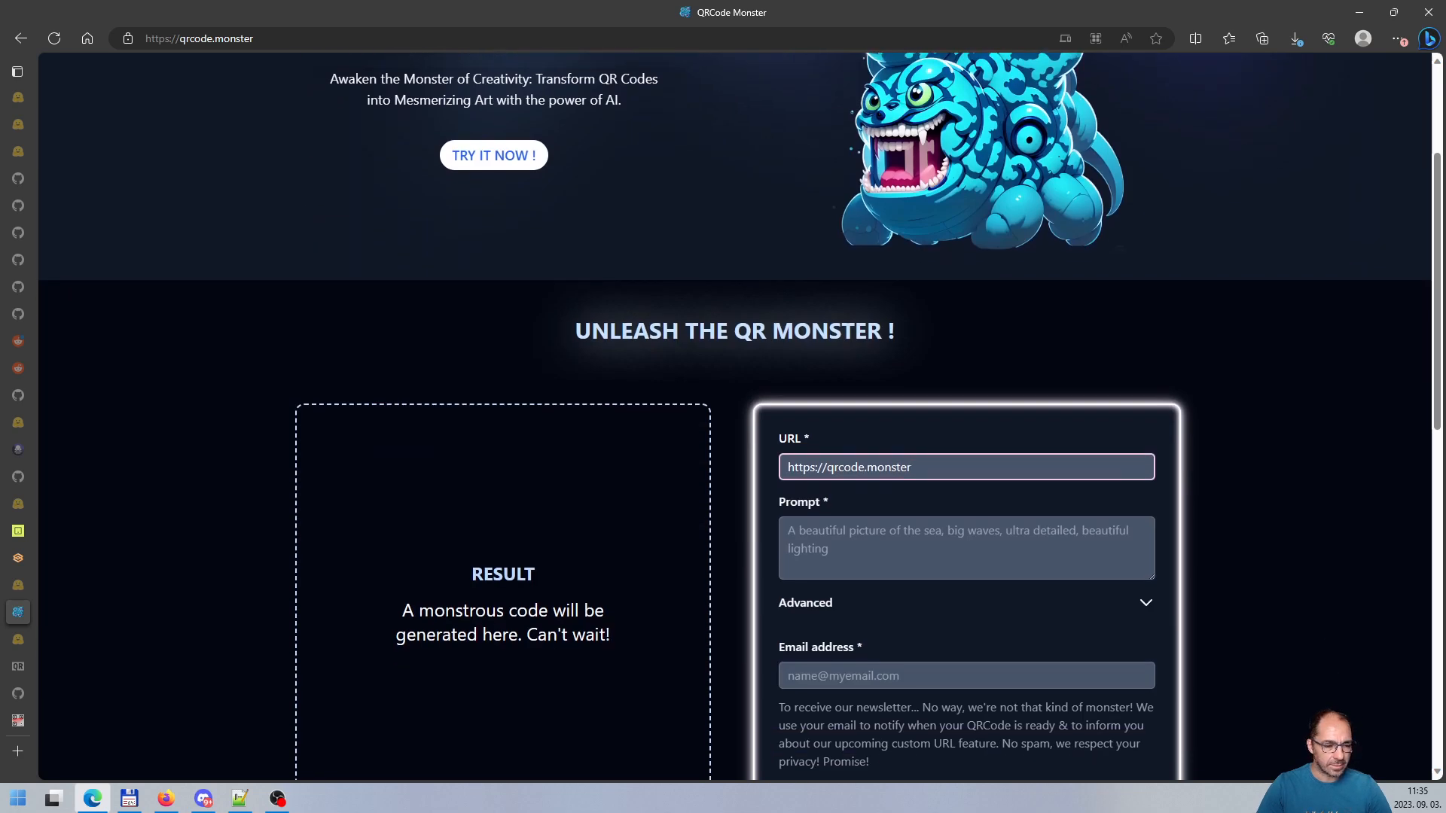
{"action": "key", "text": "alt+Tab"}
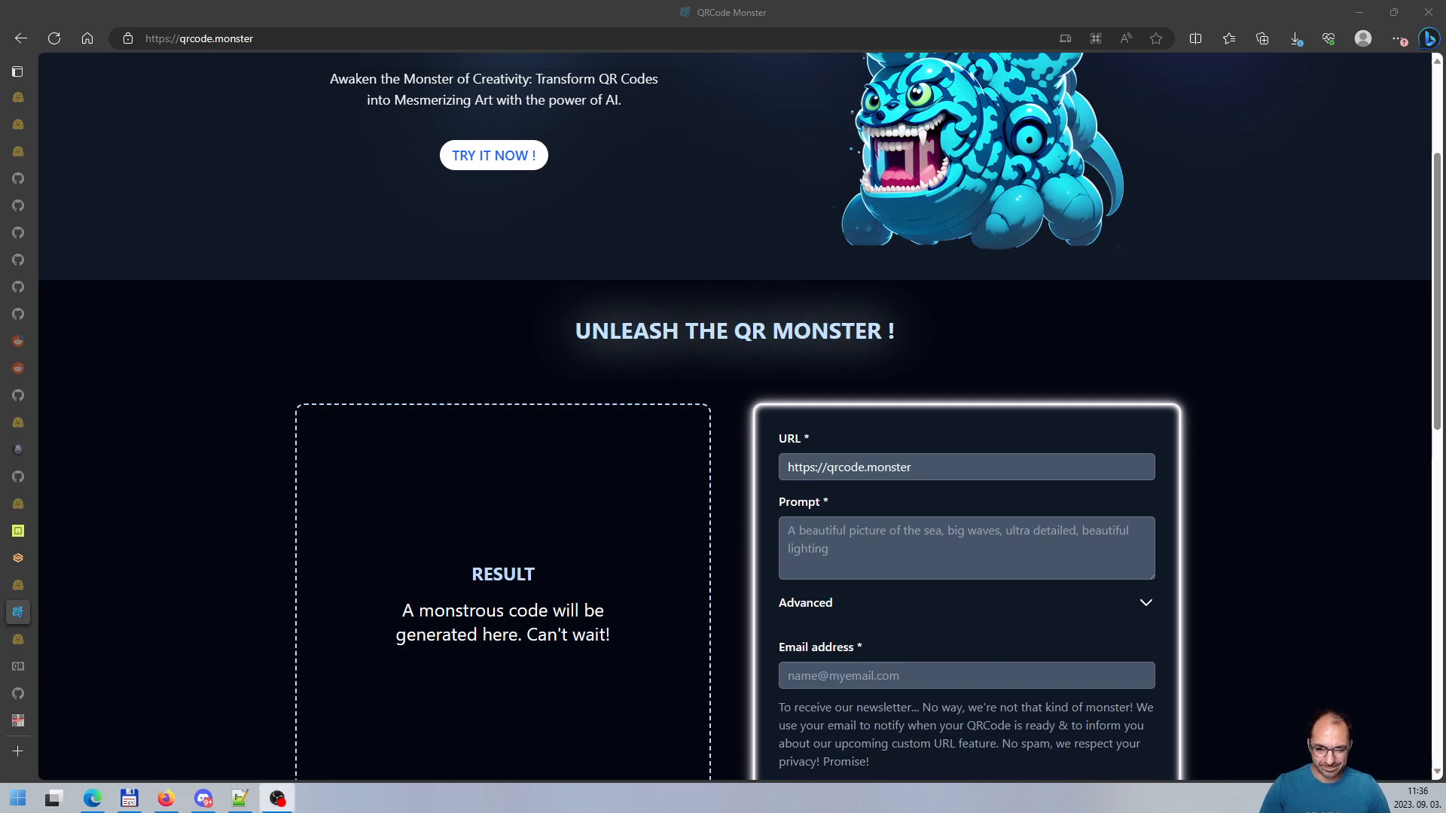
{"action": "scroll", "coordinate": [813, 418], "scroll_direction": "down", "scroll_amount": 3}
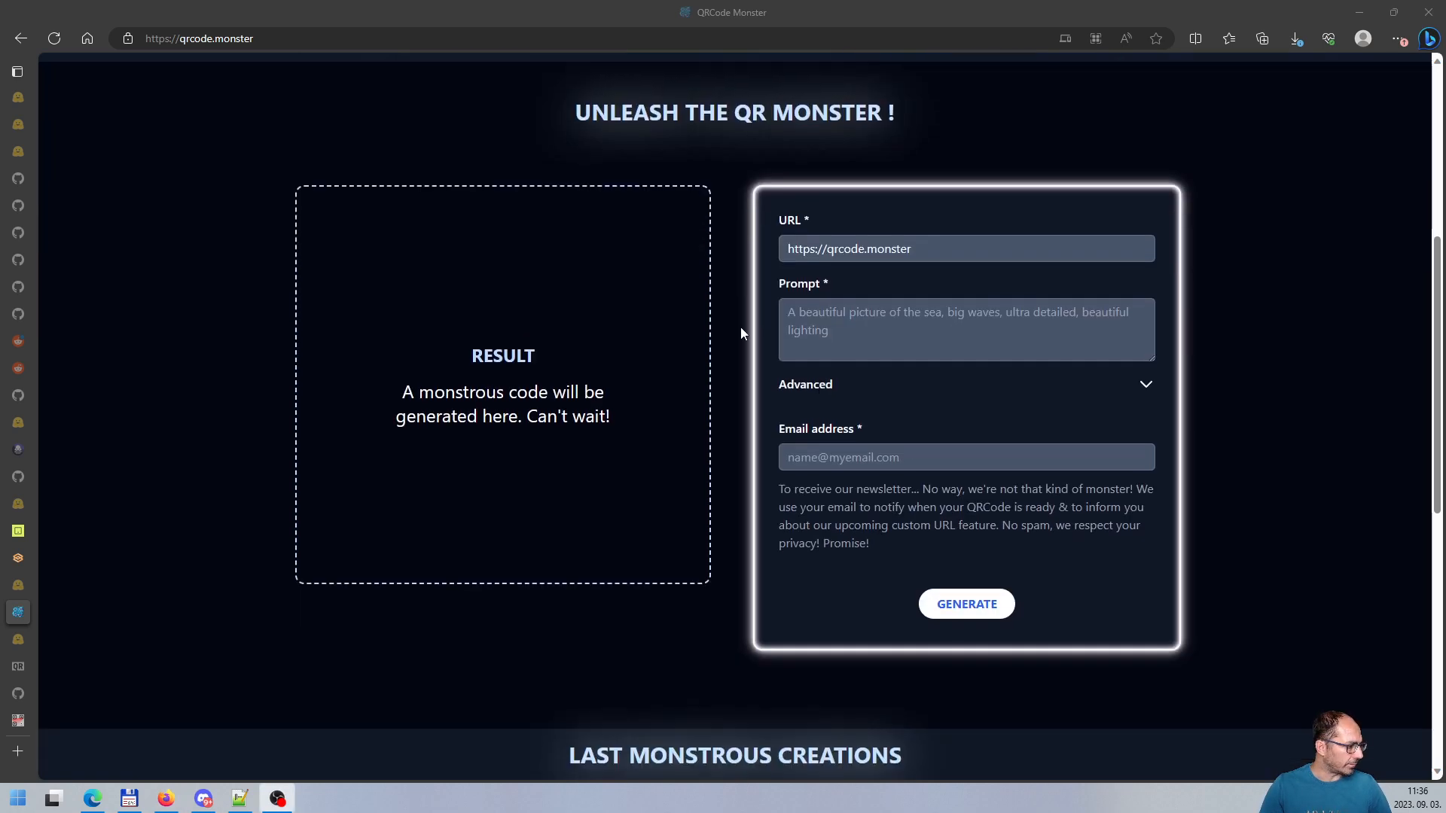
{"action": "triple_click", "coordinate": [976, 252]}
{"action": "type", "text": "https://www.youtube.com/@Mp3Pintyo"}
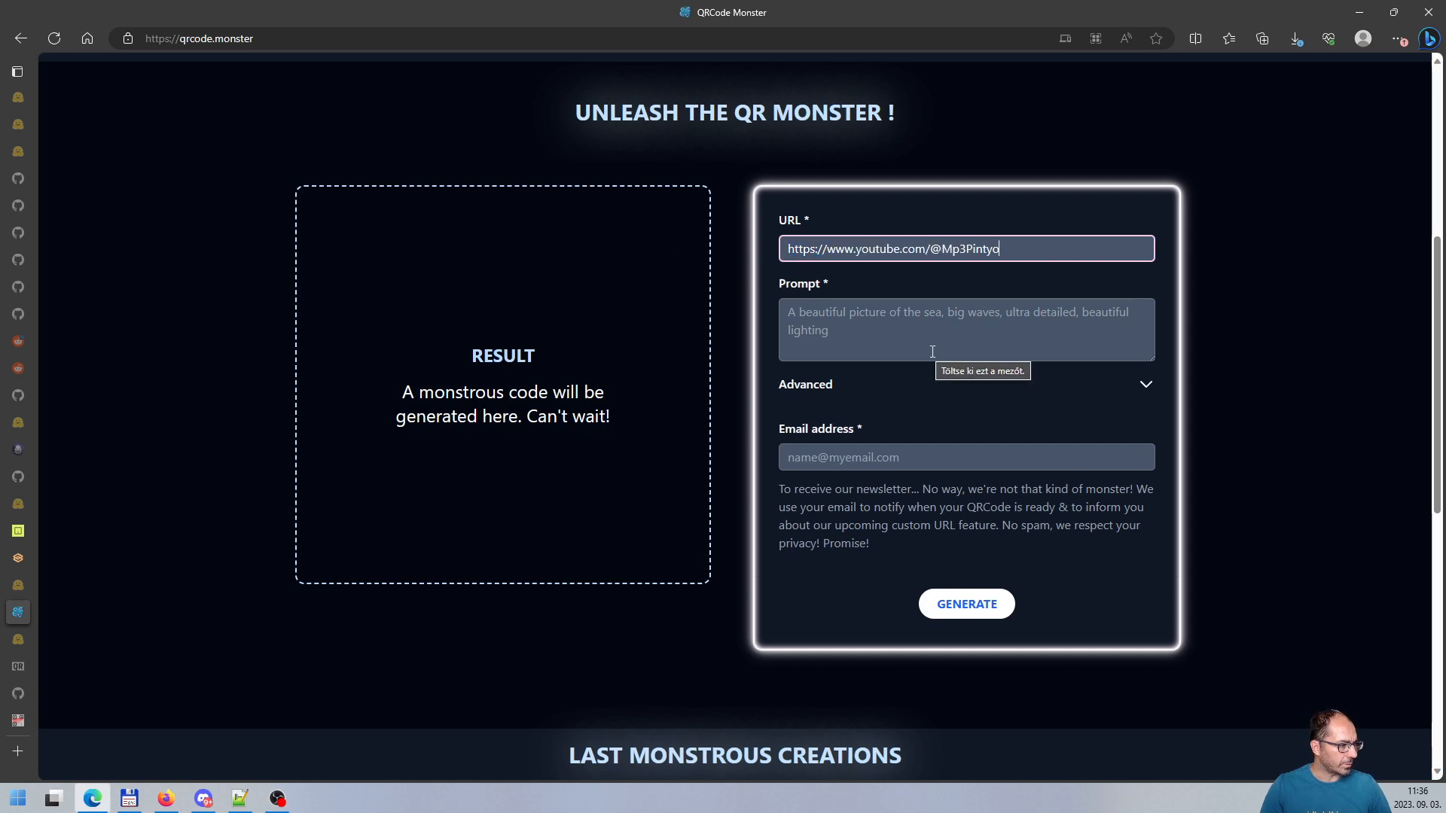
Enter the prompt "HDR, 8K resolution, intricate detail, sophisticated detail, photorealistic, food photography, waffle, waffle syrup, banana, caramelised sugar" and fill in the saved email address
{"action": "scroll", "coordinate": [527, 437], "scroll_direction": "up", "scroll_amount": 2}
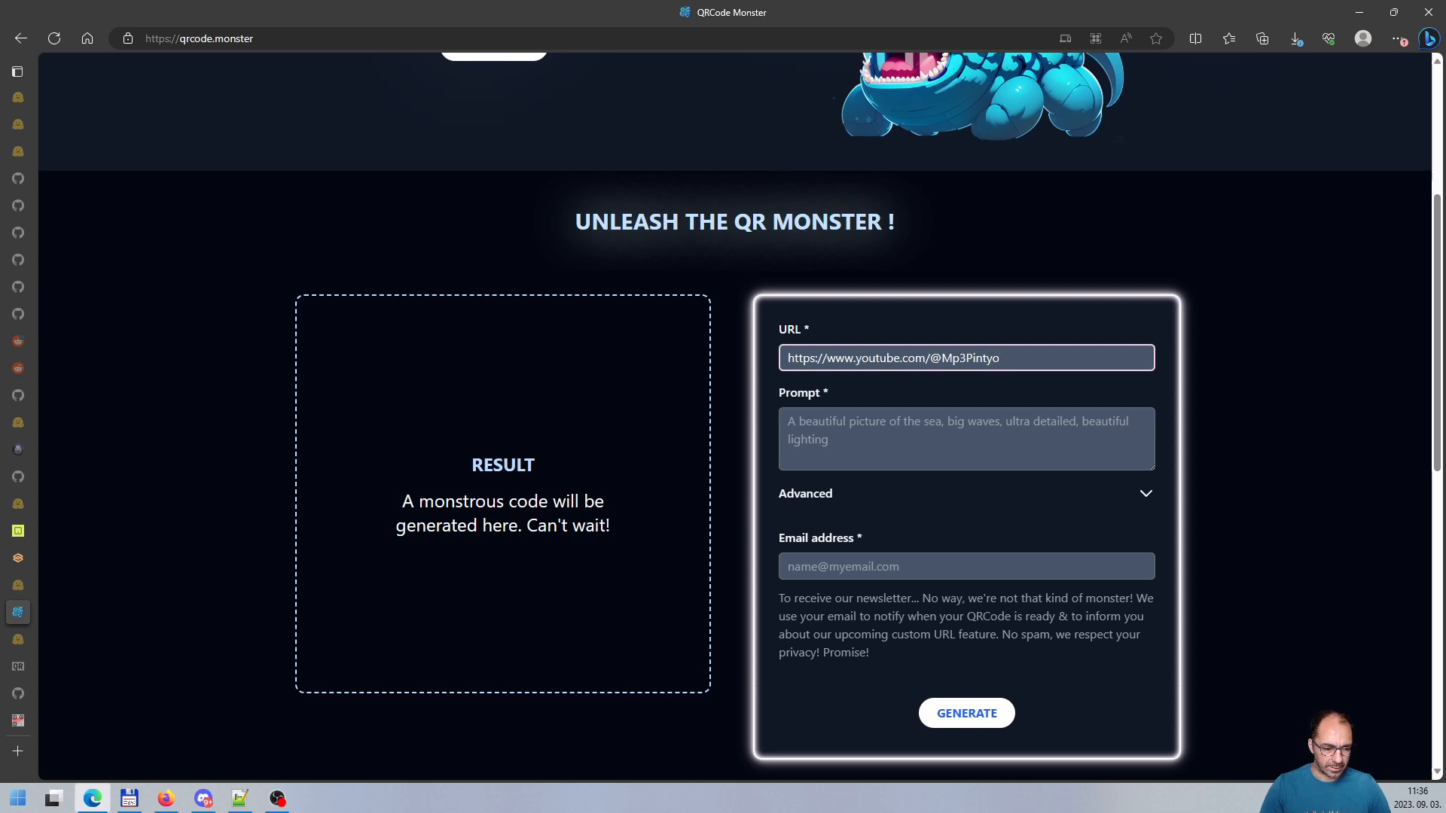
{"action": "key", "text": "alt+Tab"}
{"action": "key", "text": "alt+Tab"}
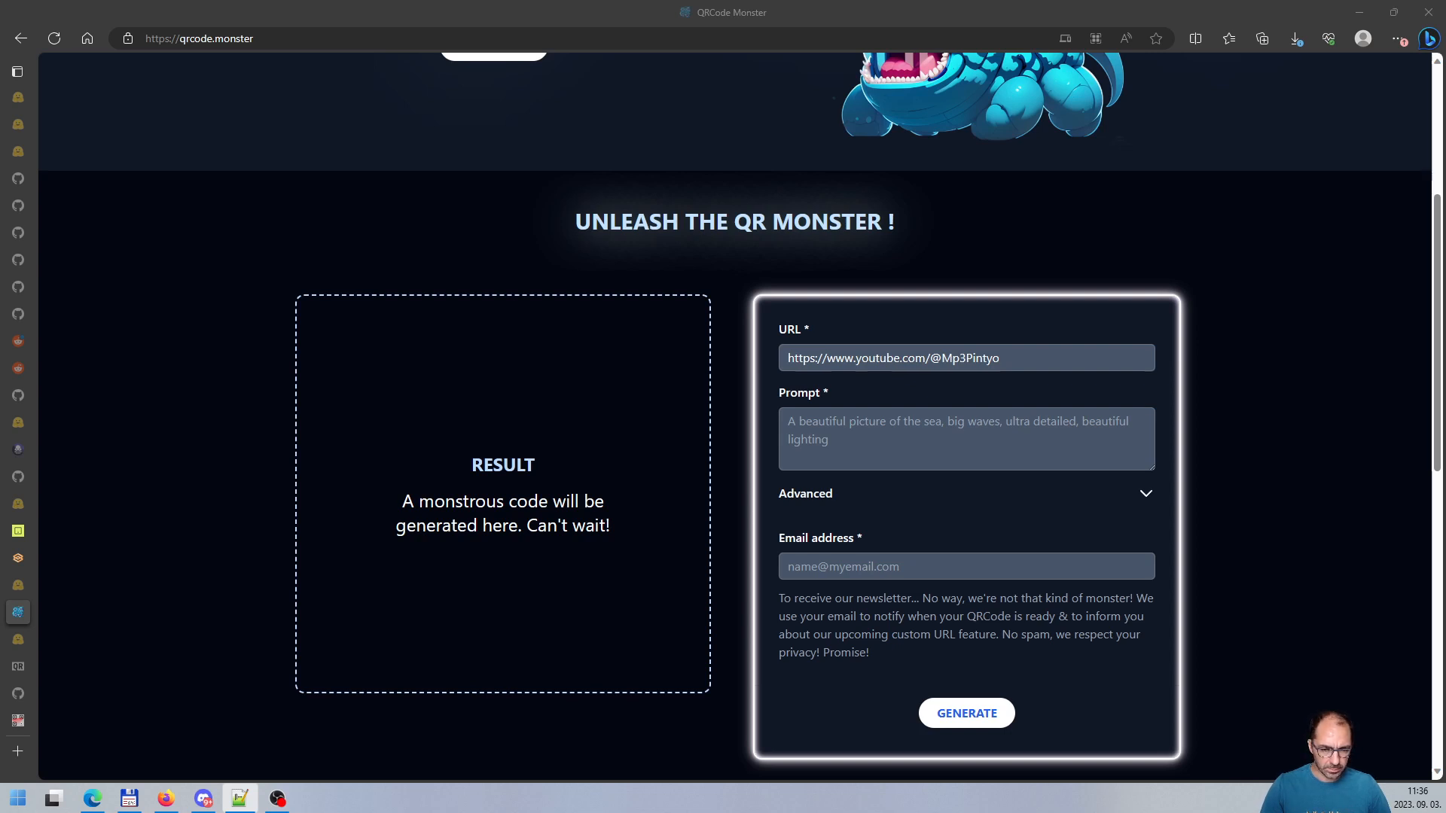
{"action": "left_click", "coordinate": [900, 441]}
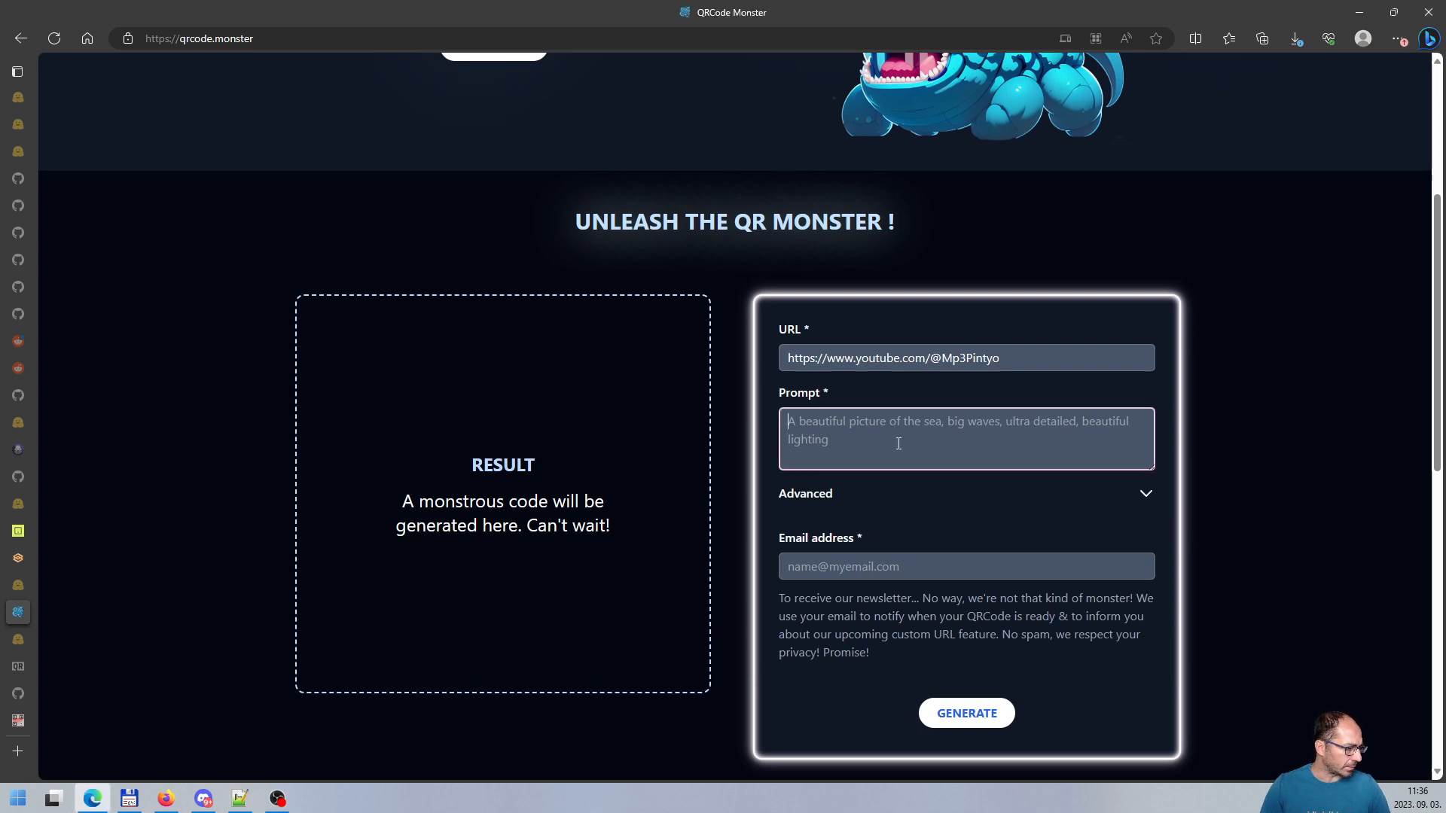
{"action": "type", "text": "HDR, 8K resolution, intricate detail, sophisticated detail, photorealistic, food photography, waffle, waffle syrup, banana, caramelised sugar"}
{"action": "scroll", "coordinate": [906, 502], "scroll_direction": "down", "scroll_amount": 1}
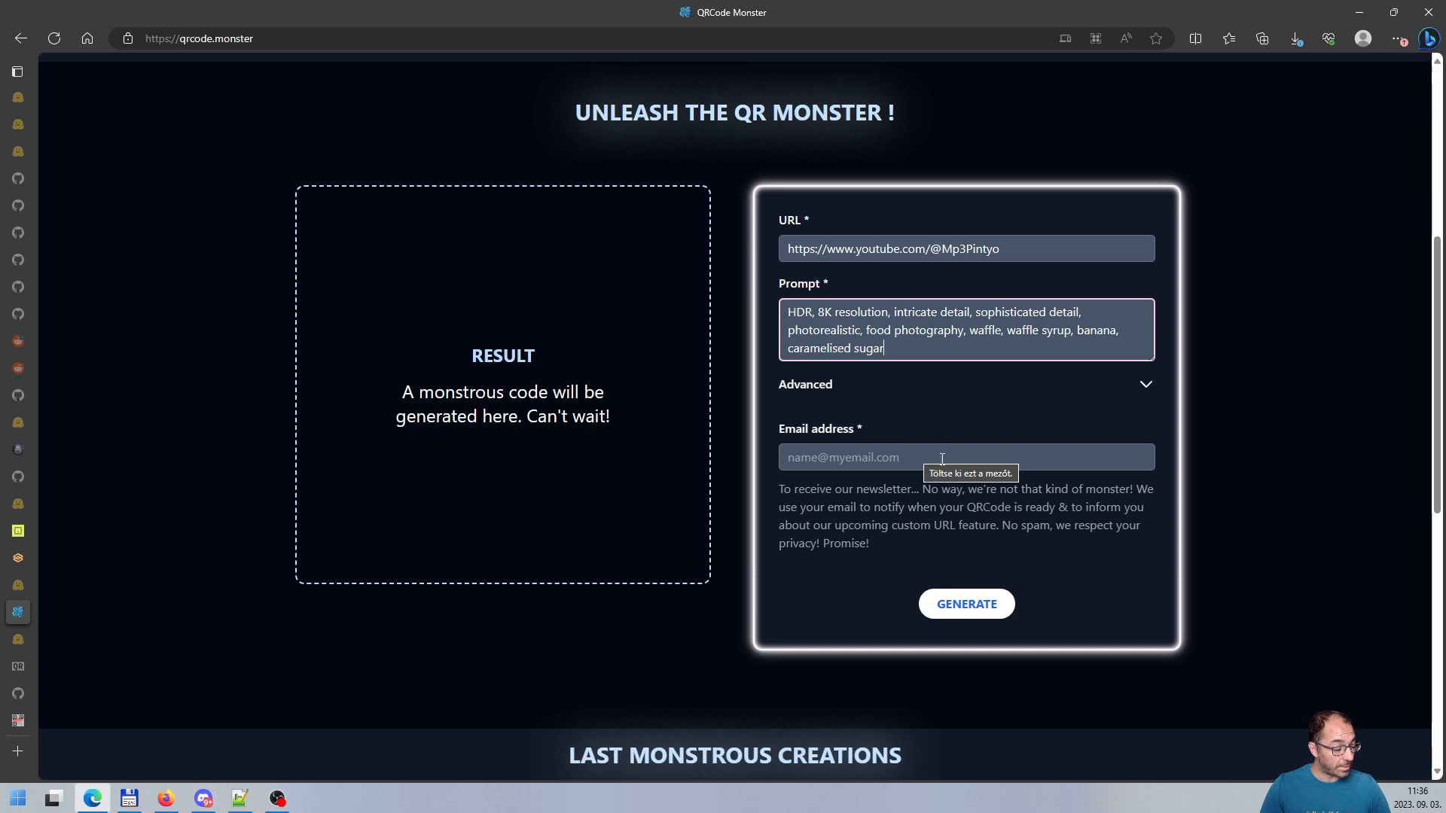
{"action": "left_click", "coordinate": [947, 463]}
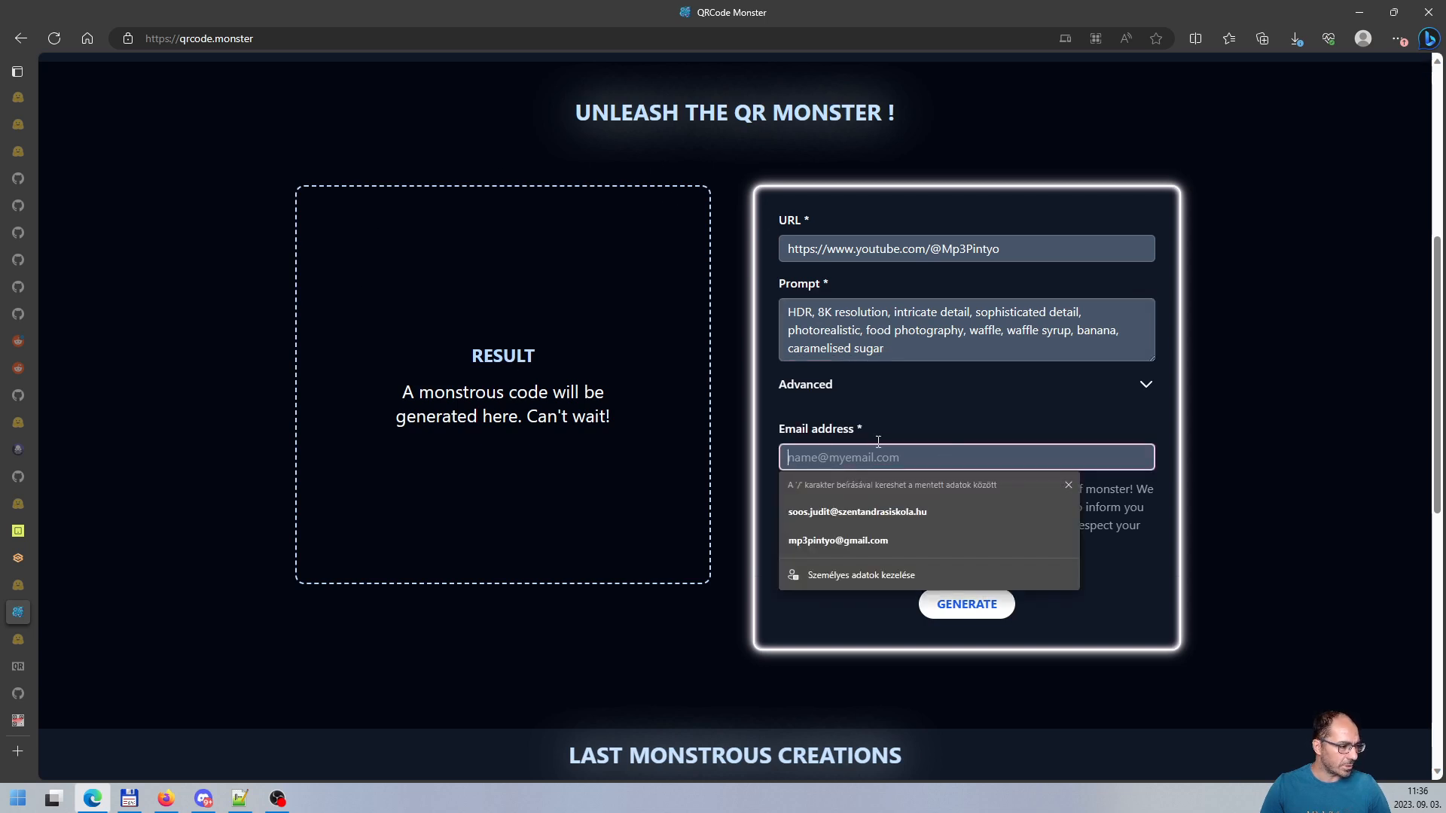
{"action": "left_click", "coordinate": [865, 540]}
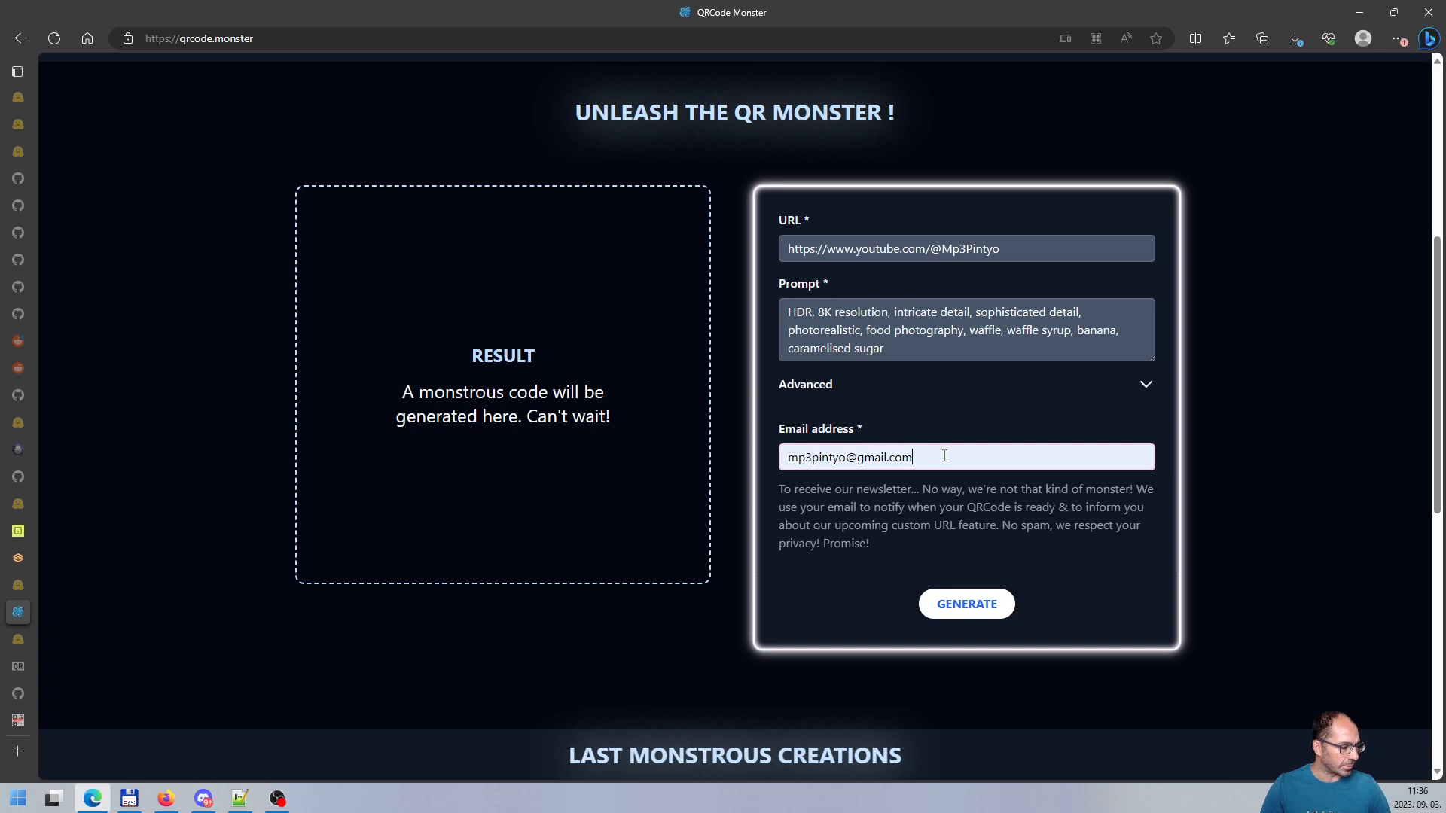
Expand the advanced options and paste the prepared negative prompt containing "mutated hands, poorly drawn hands, poorly drawn face" and ending in "too many fingers, long neck"
{"action": "left_click", "coordinate": [1144, 389]}
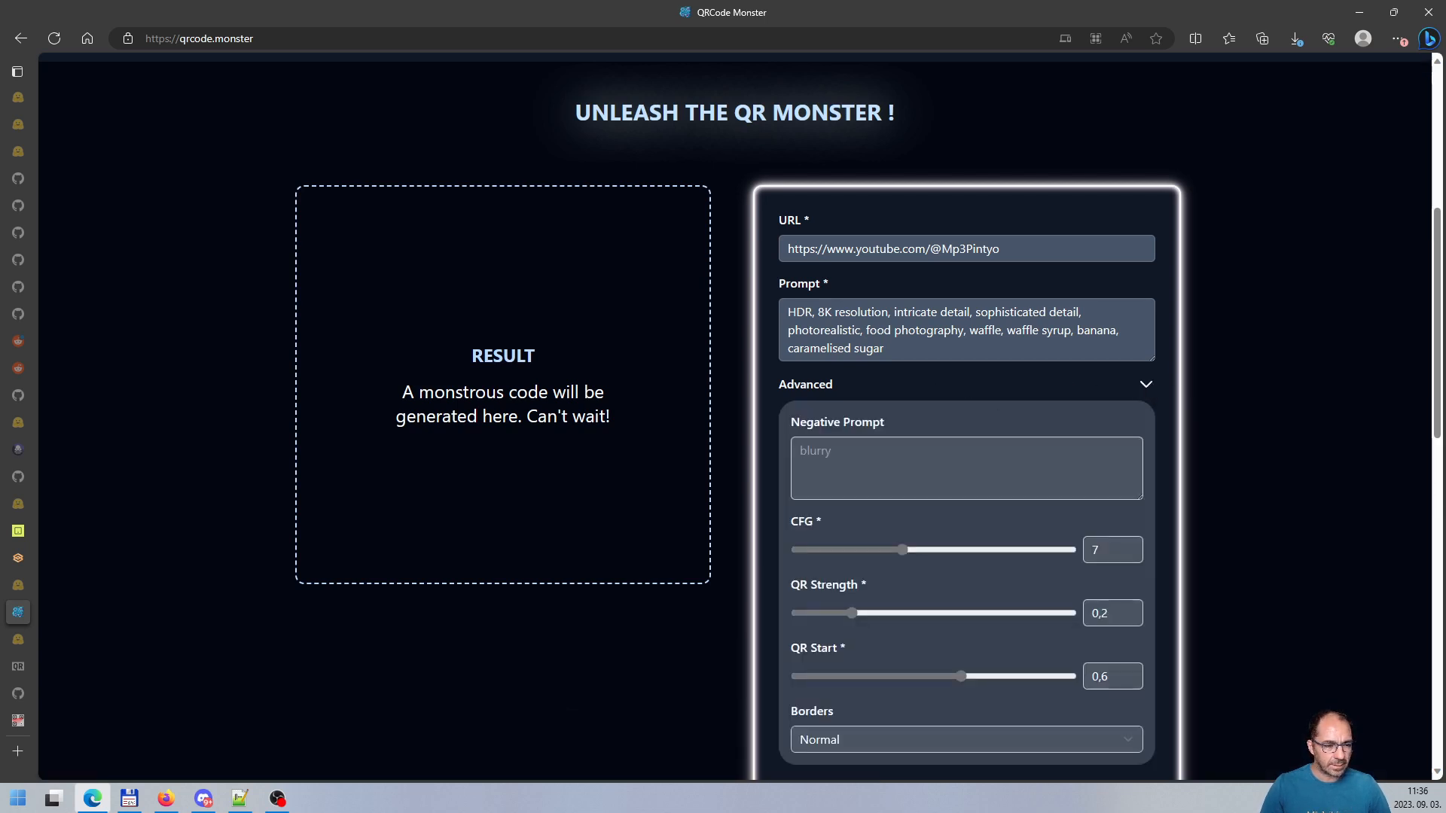
{"action": "key", "text": "alt+Tab"}
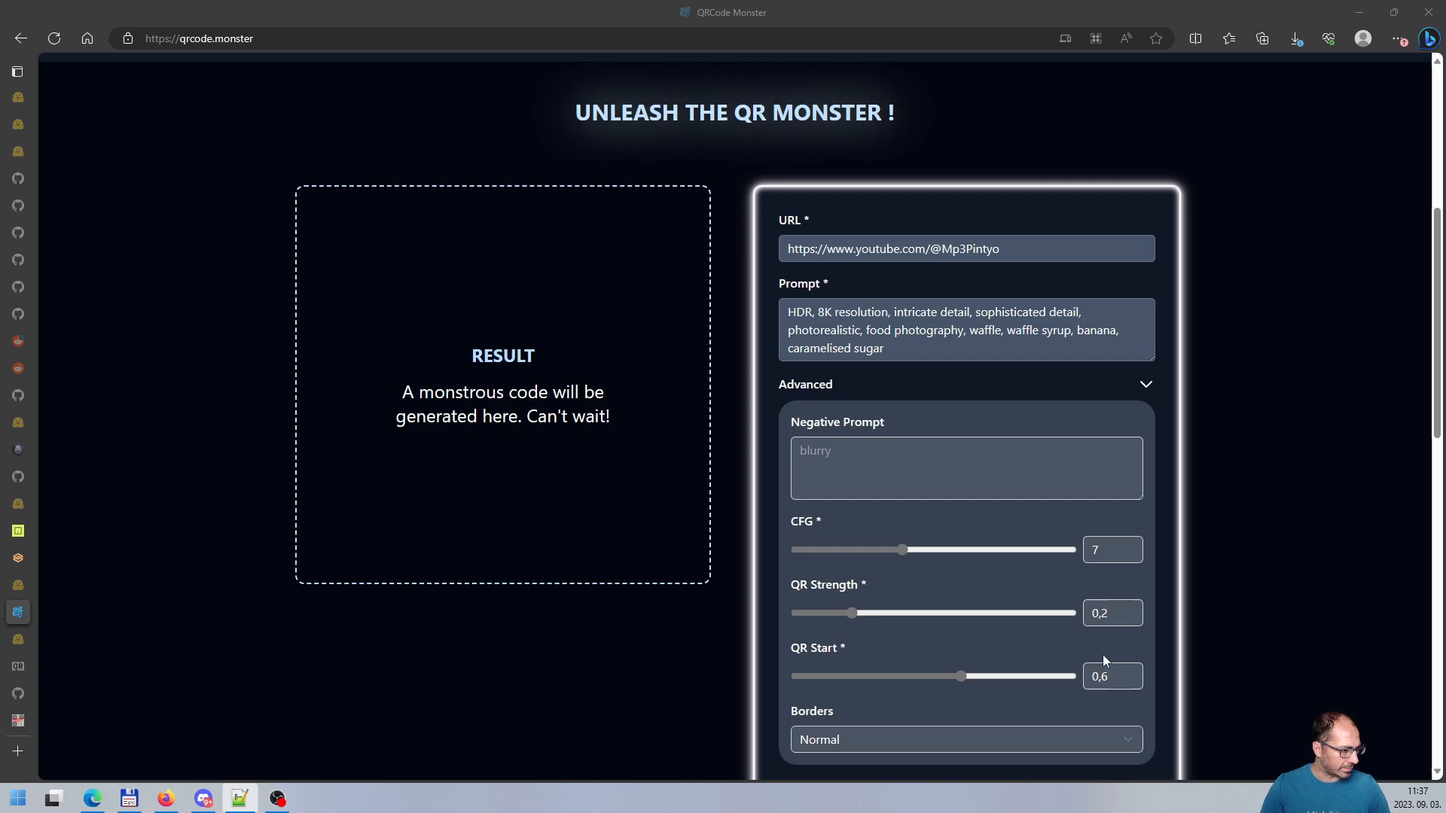
{"action": "left_click", "coordinate": [857, 480]}
{"action": "key", "text": "ctrl+v"}
{"action": "scroll", "coordinate": [950, 464], "scroll_direction": "up", "scroll_amount": 2}
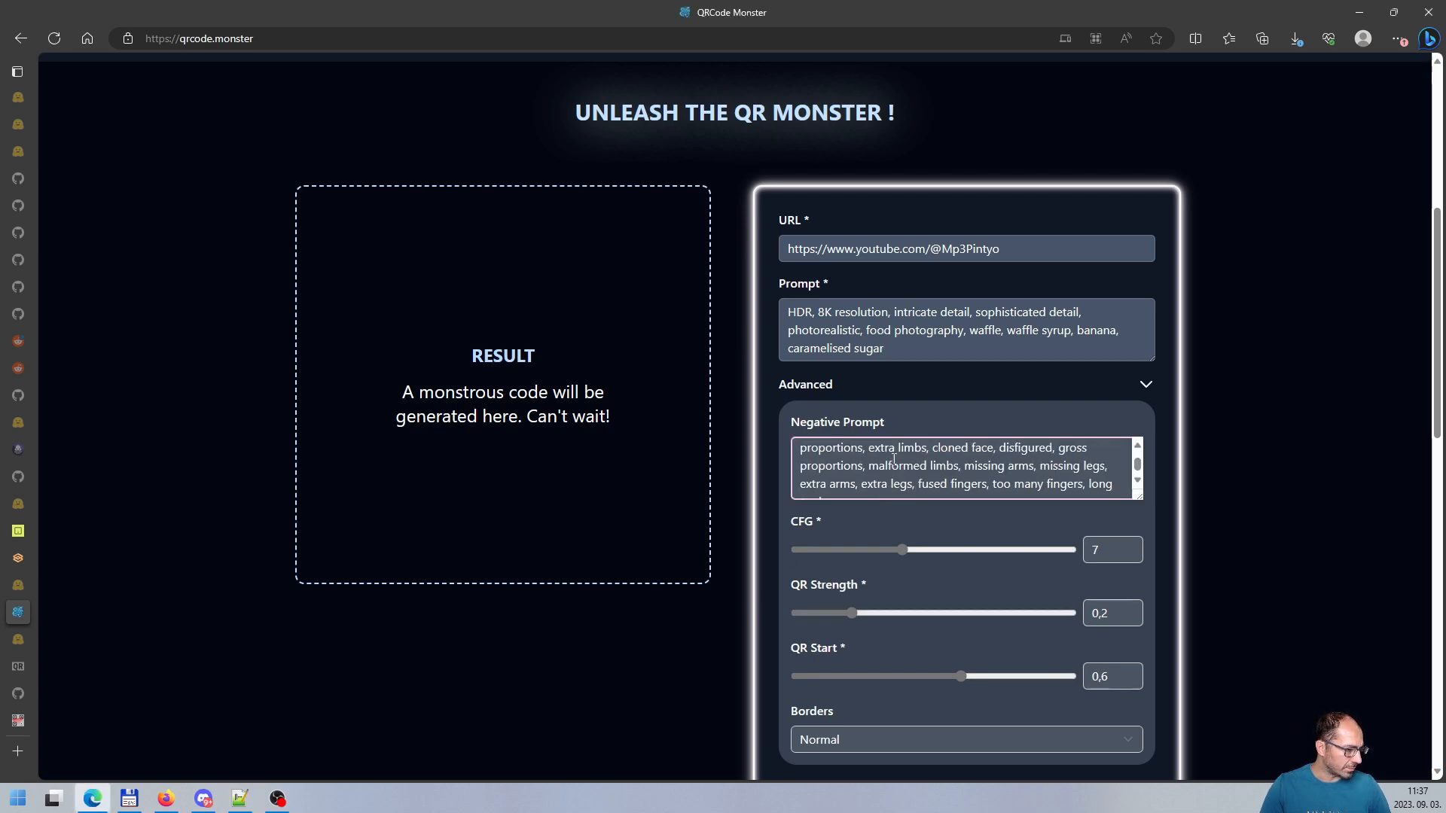
{"action": "scroll", "coordinate": [923, 451], "scroll_direction": "up", "scroll_amount": 1}
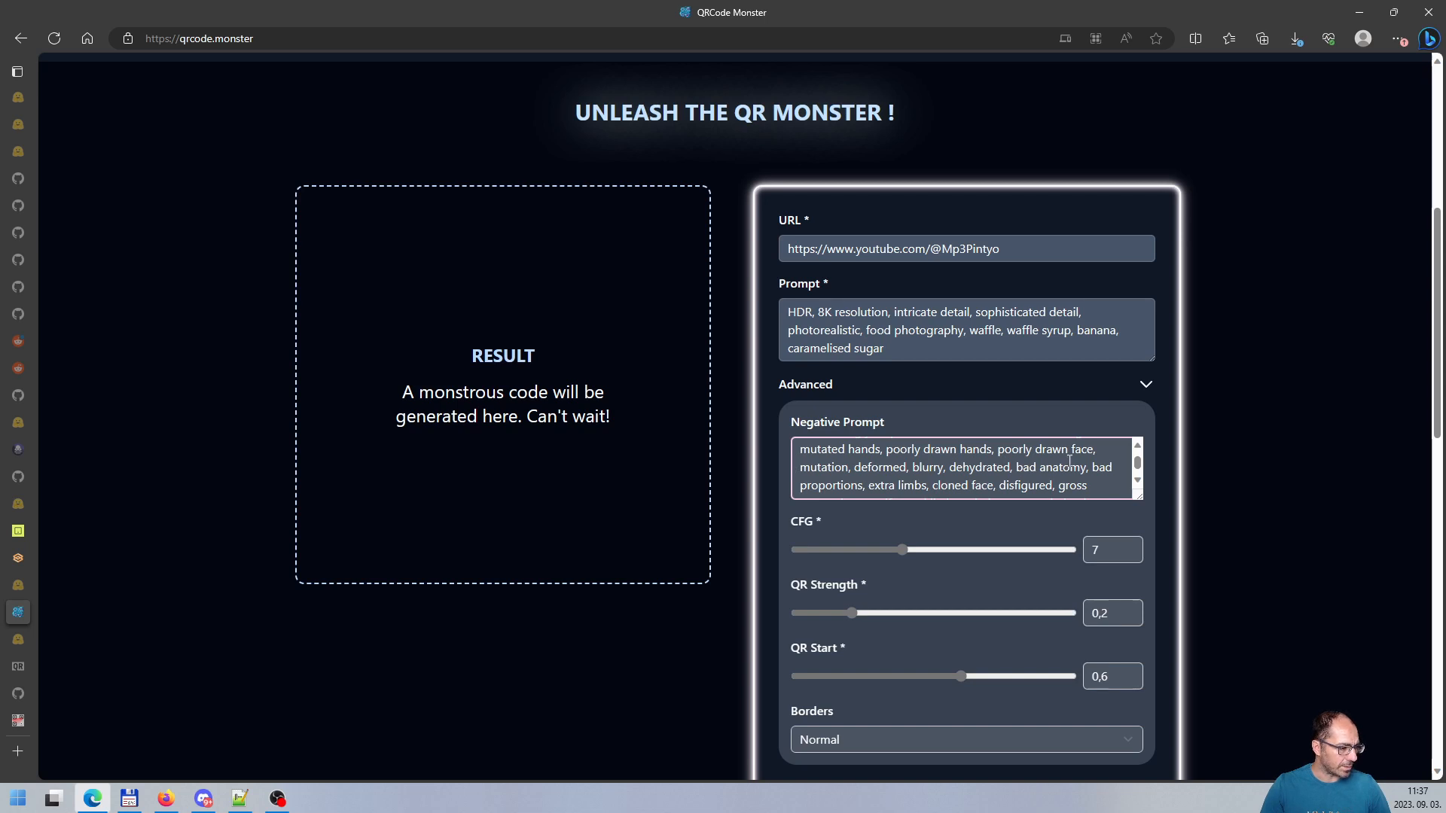
Review the completed form, including the CFG, QR Strength and QR Start values and the available Borders options
{"action": "scroll", "coordinate": [1069, 461], "scroll_direction": "down", "scroll_amount": 2}
{"action": "scroll", "coordinate": [1240, 486], "scroll_direction": "down", "scroll_amount": 3}
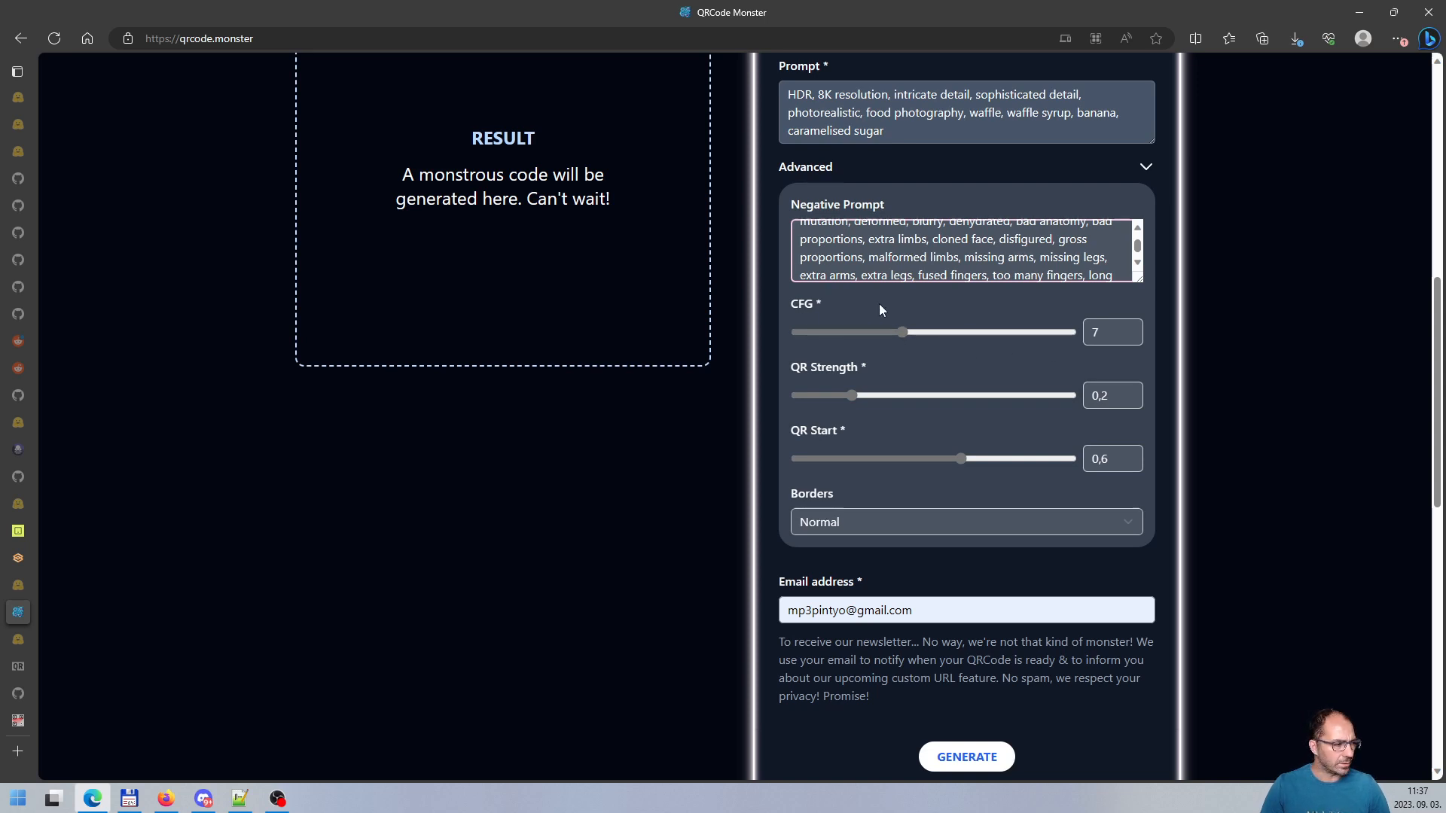
{"action": "scroll", "coordinate": [710, 359], "scroll_direction": "up", "scroll_amount": 3}
{"action": "scroll", "coordinate": [984, 449], "scroll_direction": "down", "scroll_amount": 2}
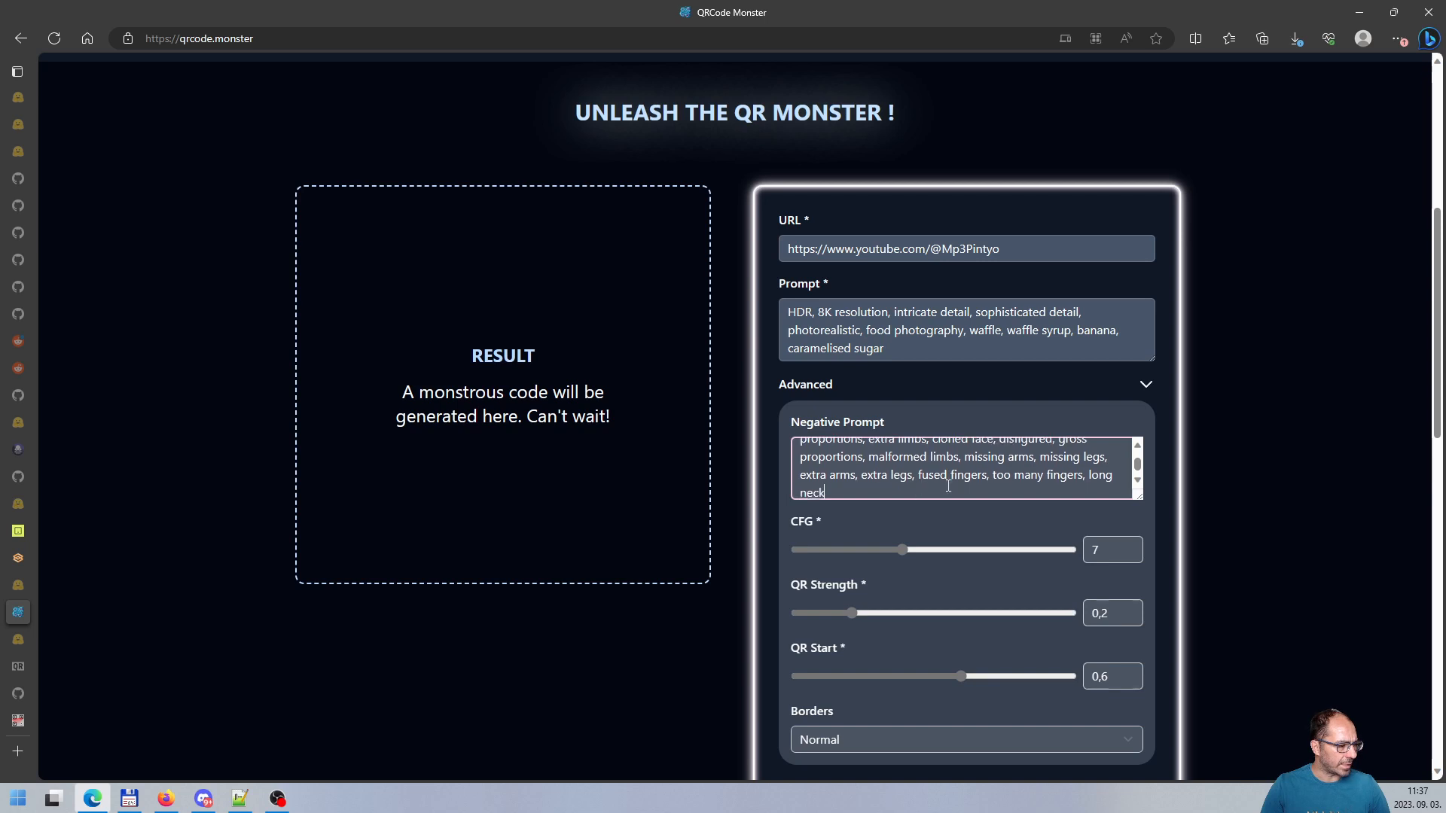
{"action": "scroll", "coordinate": [1058, 517], "scroll_direction": "down", "scroll_amount": 1}
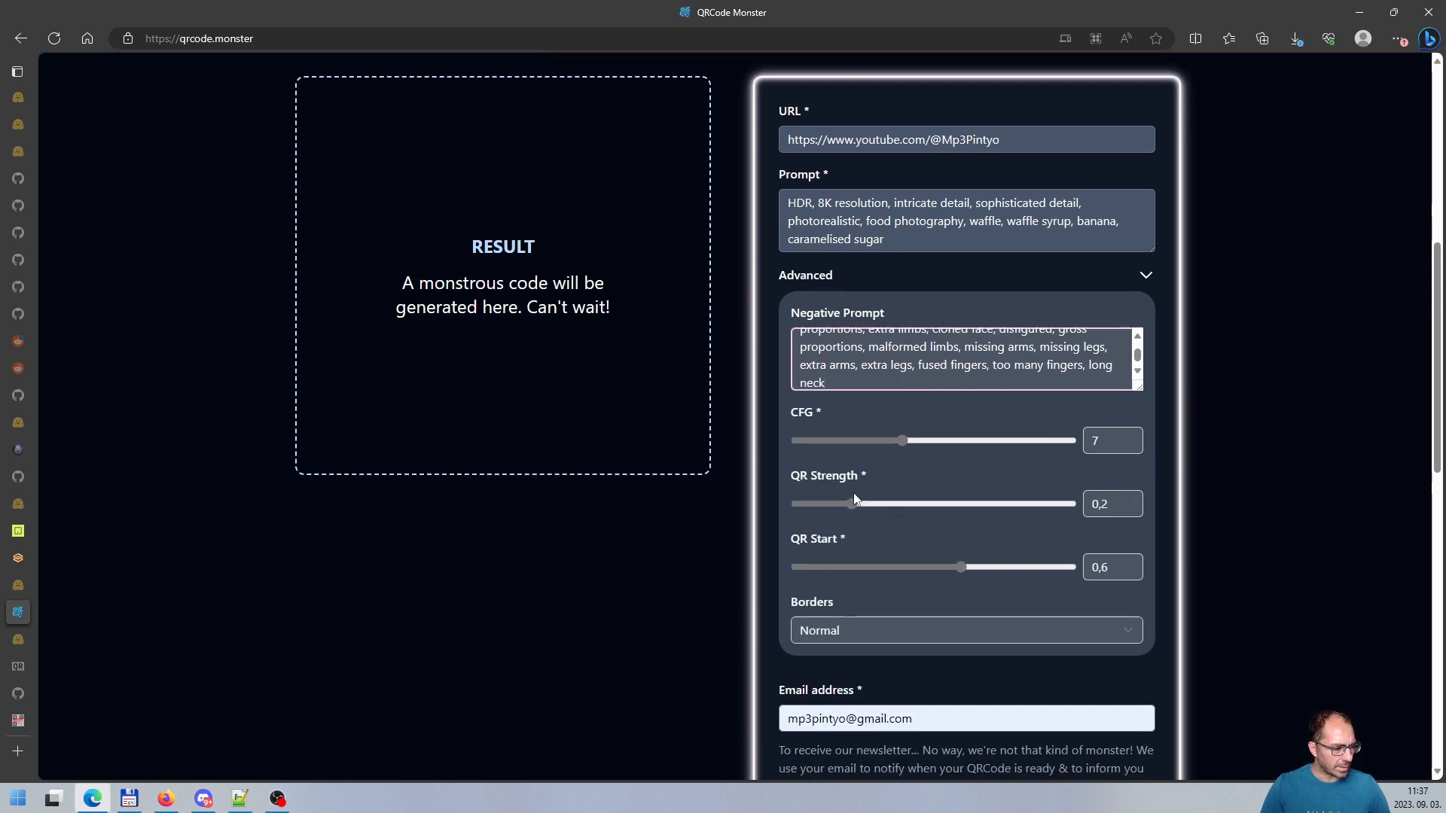
{"action": "scroll", "coordinate": [949, 499], "scroll_direction": "down", "scroll_amount": 2}
{"action": "left_click", "coordinate": [848, 405]}
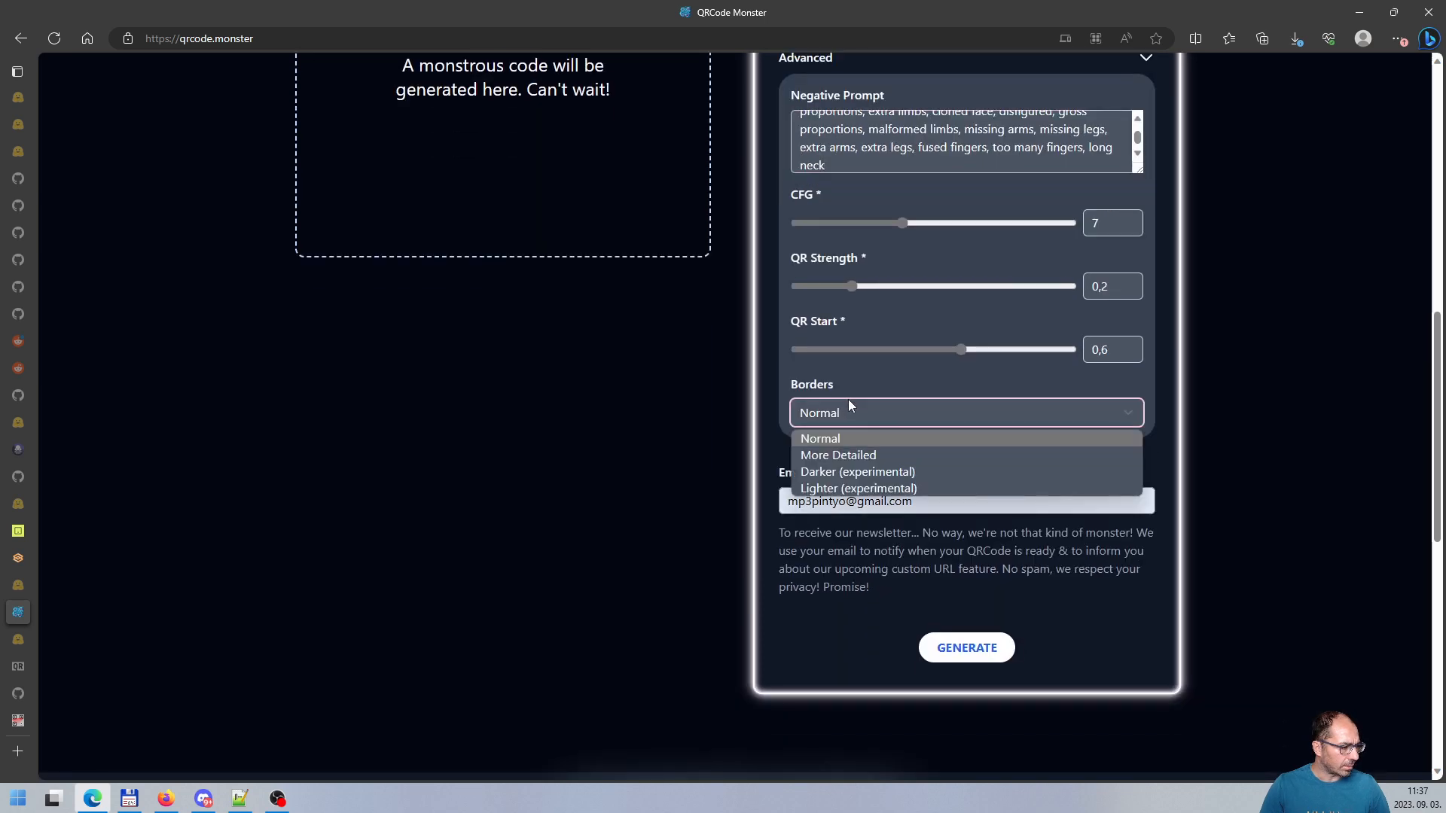
{"action": "left_click", "coordinate": [677, 414]}
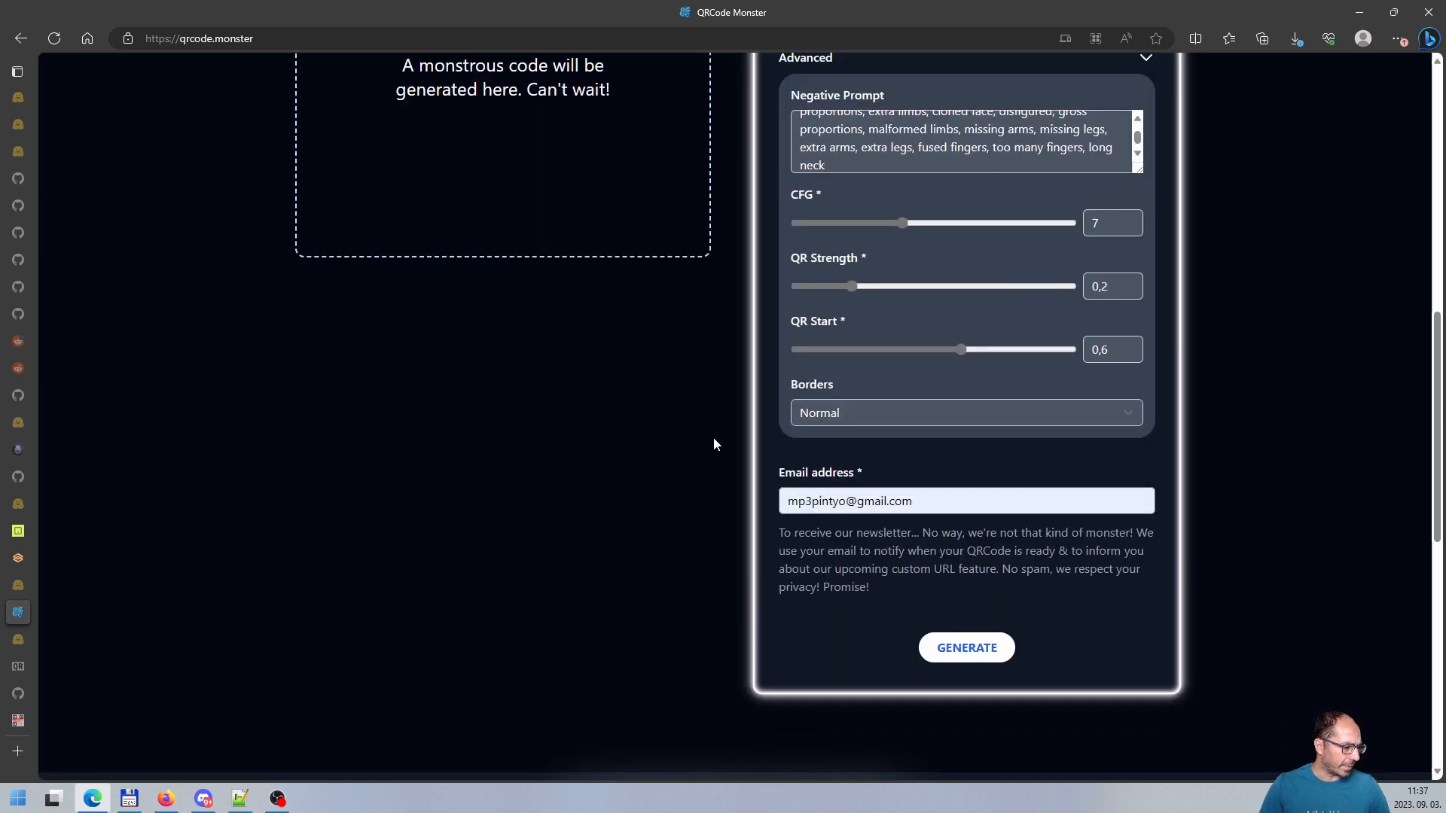
{"action": "scroll", "coordinate": [694, 447], "scroll_direction": "up", "scroll_amount": 3}
{"action": "scroll", "coordinate": [694, 449], "scroll_direction": "down", "scroll_amount": 2}
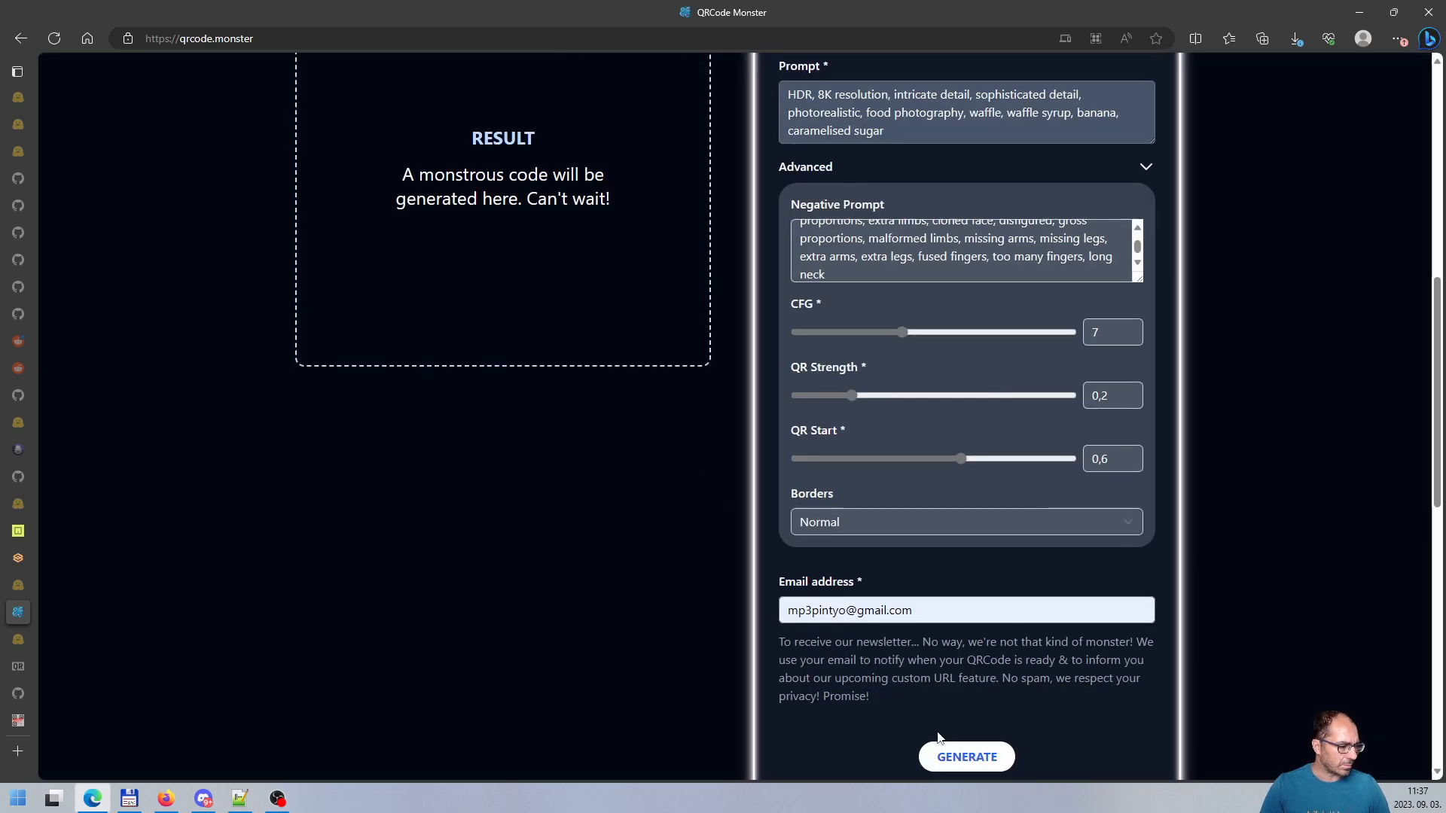
{"action": "scroll", "coordinate": [873, 452], "scroll_direction": "up", "scroll_amount": 4}
{"action": "scroll", "coordinate": [883, 386], "scroll_direction": "down", "scroll_amount": 6}
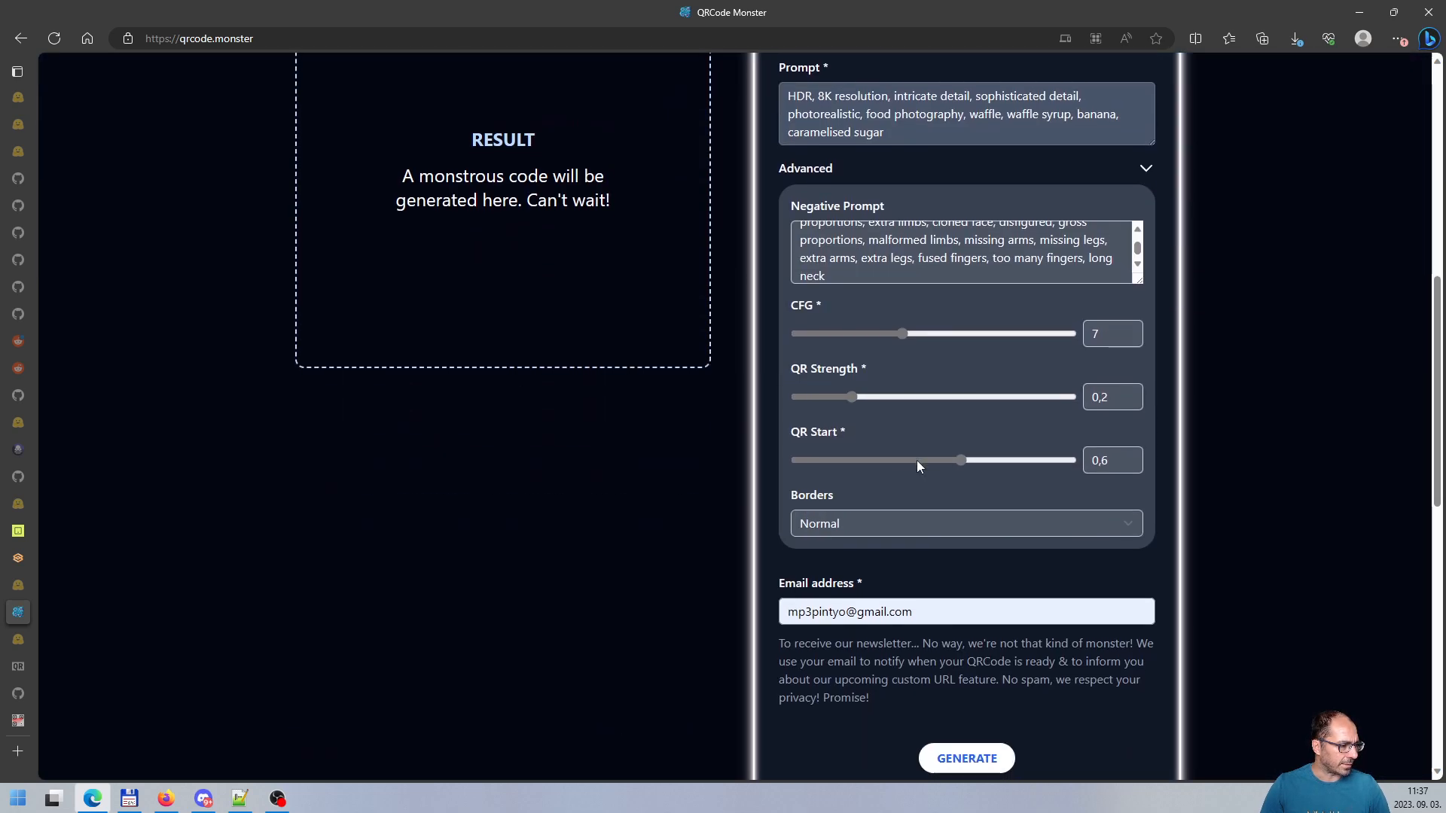
{"action": "scroll", "coordinate": [1057, 527], "scroll_direction": "up", "scroll_amount": 3}
{"action": "scroll", "coordinate": [858, 512], "scroll_direction": "down", "scroll_amount": 2}
Generate the artistic QR code from the completed form and check its progress in the queue
{"action": "left_click", "coordinate": [976, 652]}
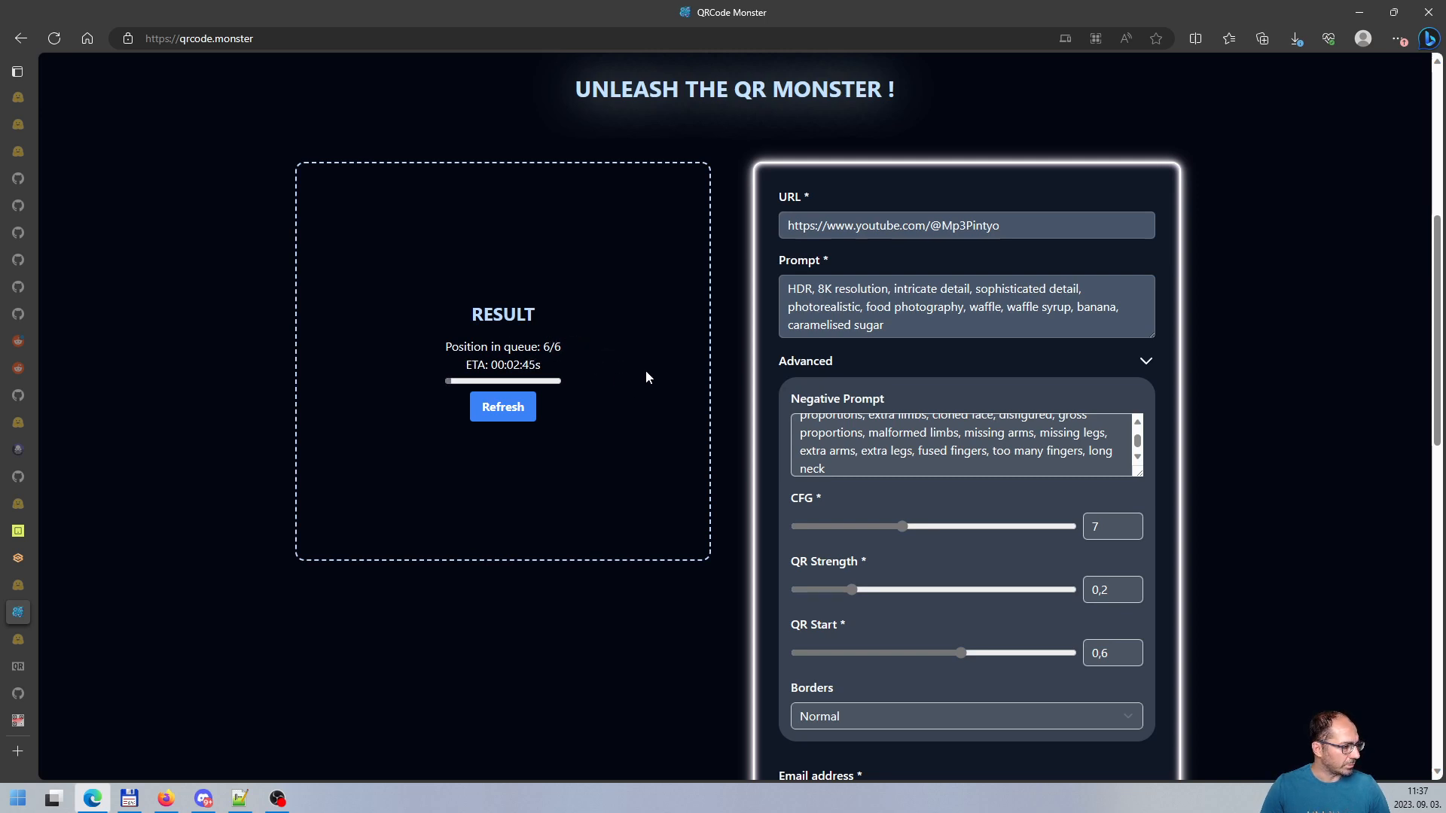
{"action": "scroll", "coordinate": [646, 369], "scroll_direction": "up", "scroll_amount": 2}
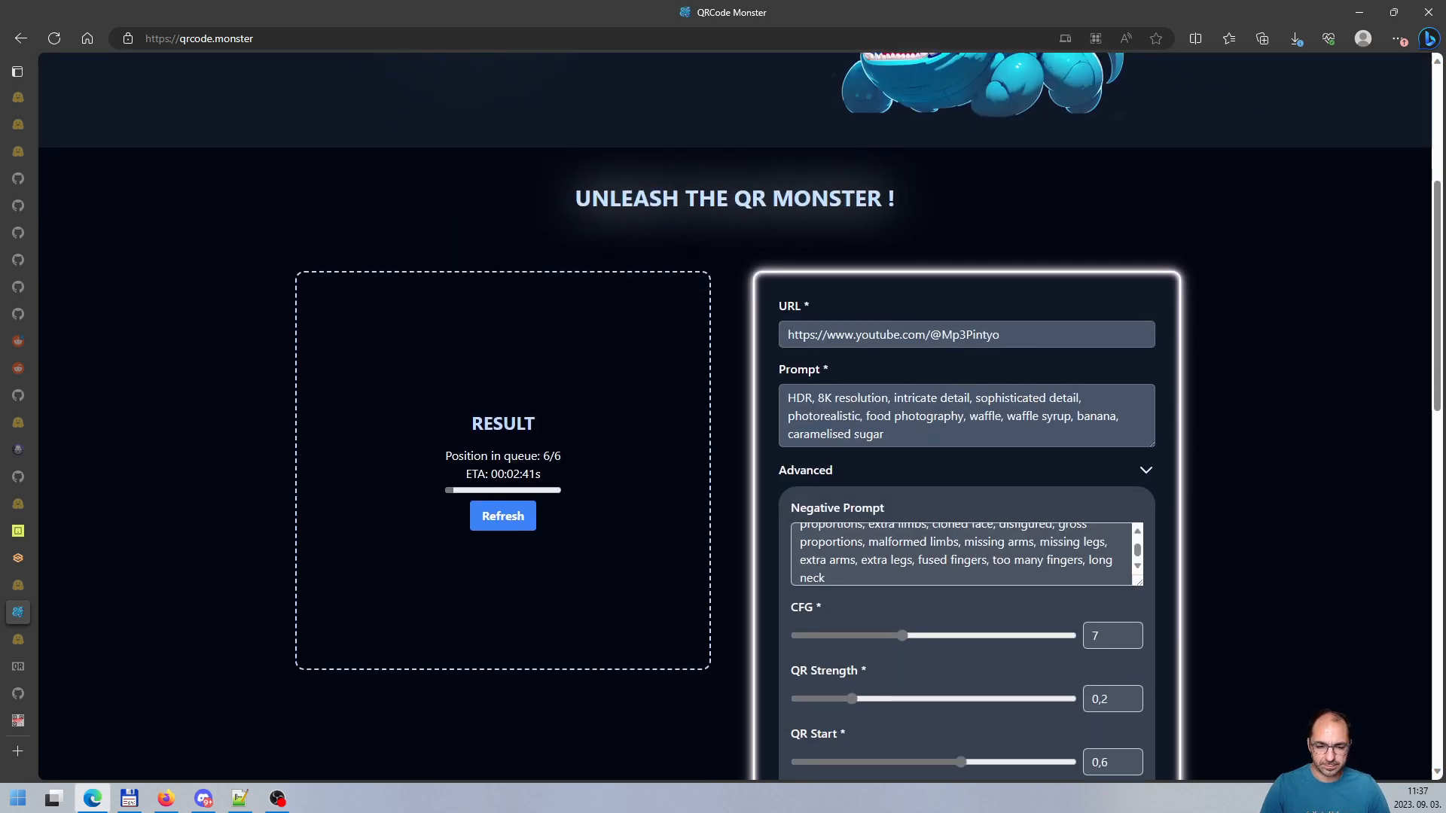
{"action": "key", "text": "alt+Tab"}
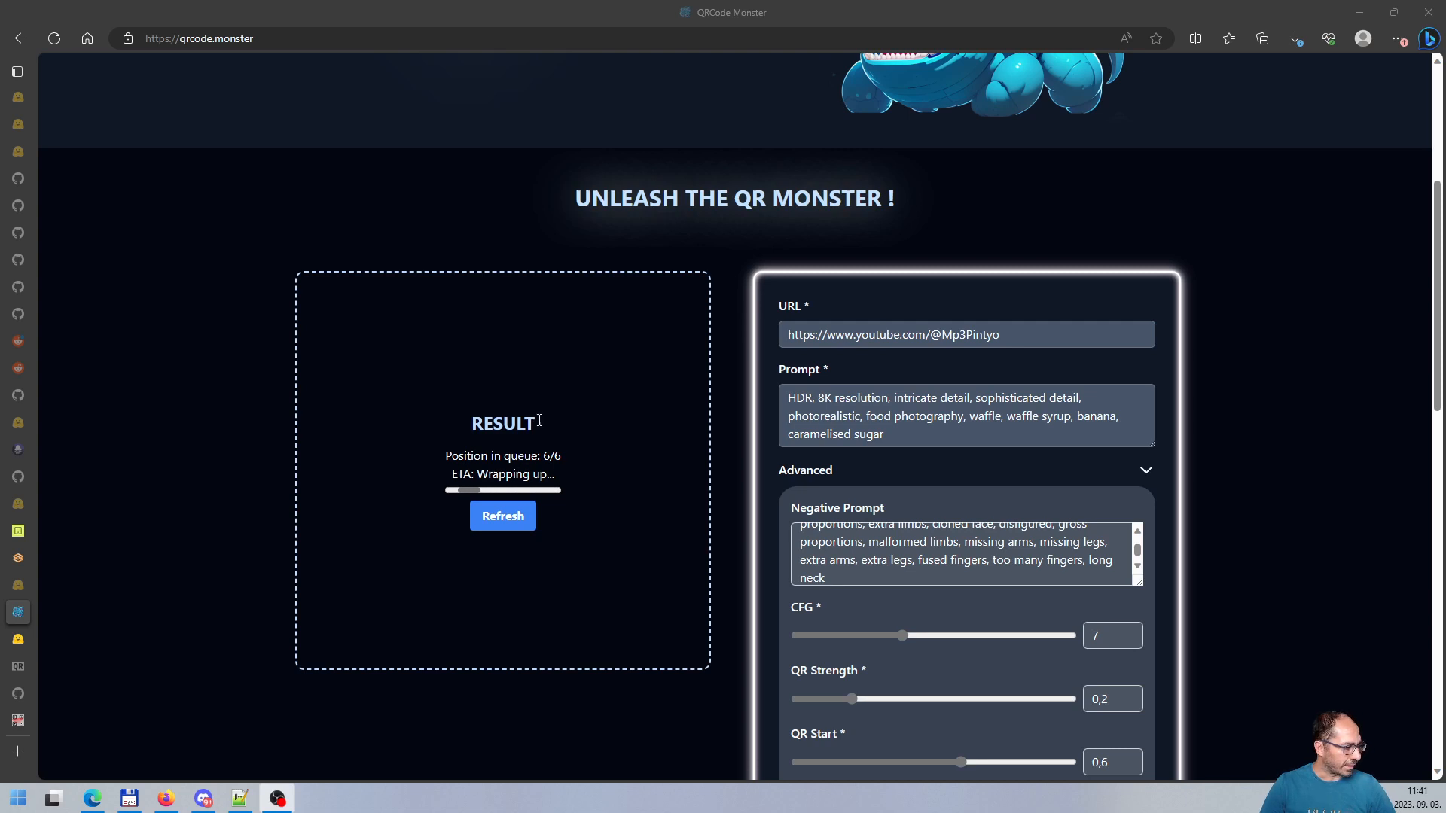
{"action": "scroll", "coordinate": [903, 570], "scroll_direction": "down", "scroll_amount": 2}
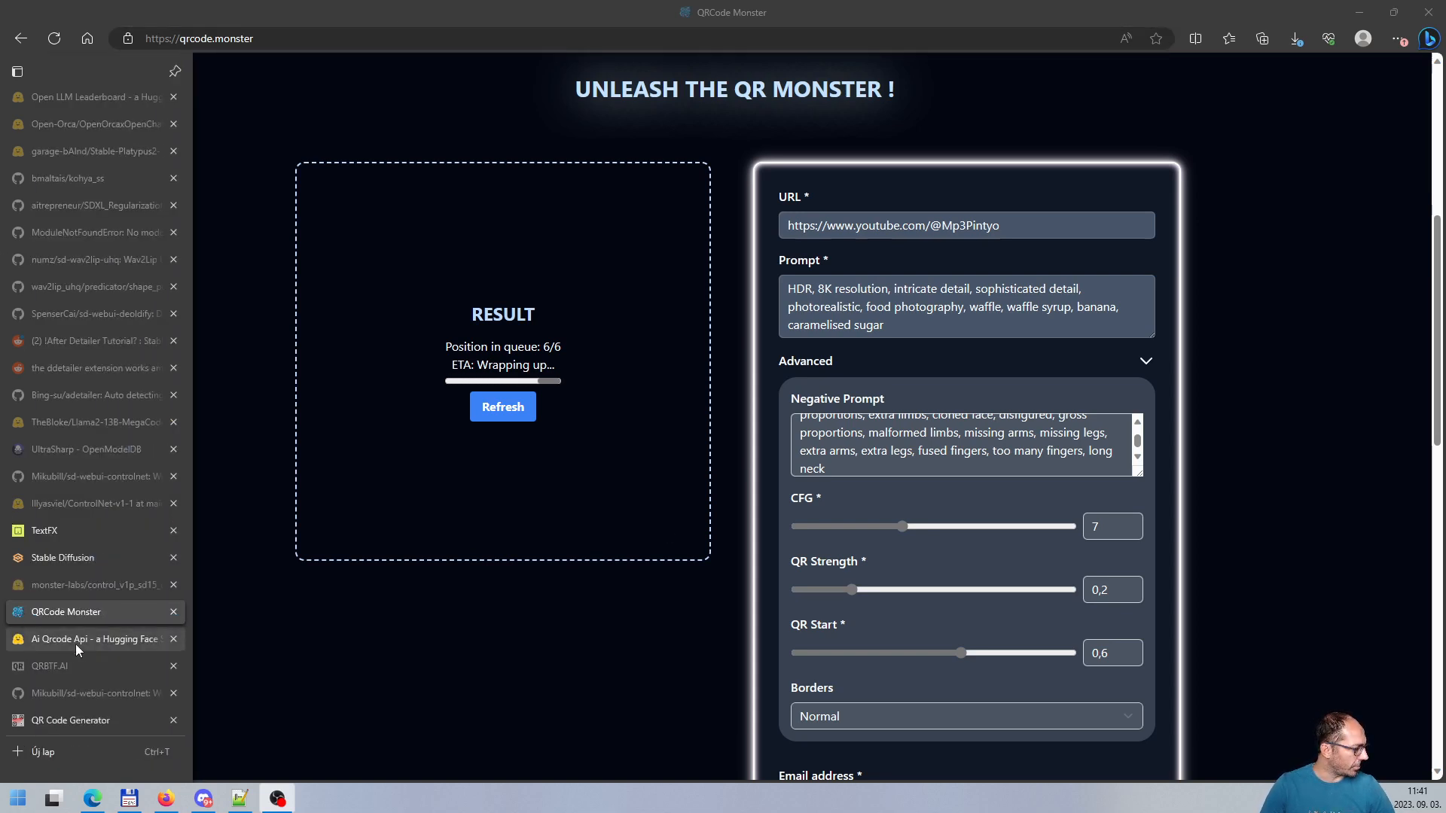
On the QRBTF.AI API demo, replace the prompt with the prepared text from "HDR, 8K resolution, intricate detail" through "waffle syrup, banana, caramelised sugar"
{"action": "left_click", "coordinate": [75, 644]}
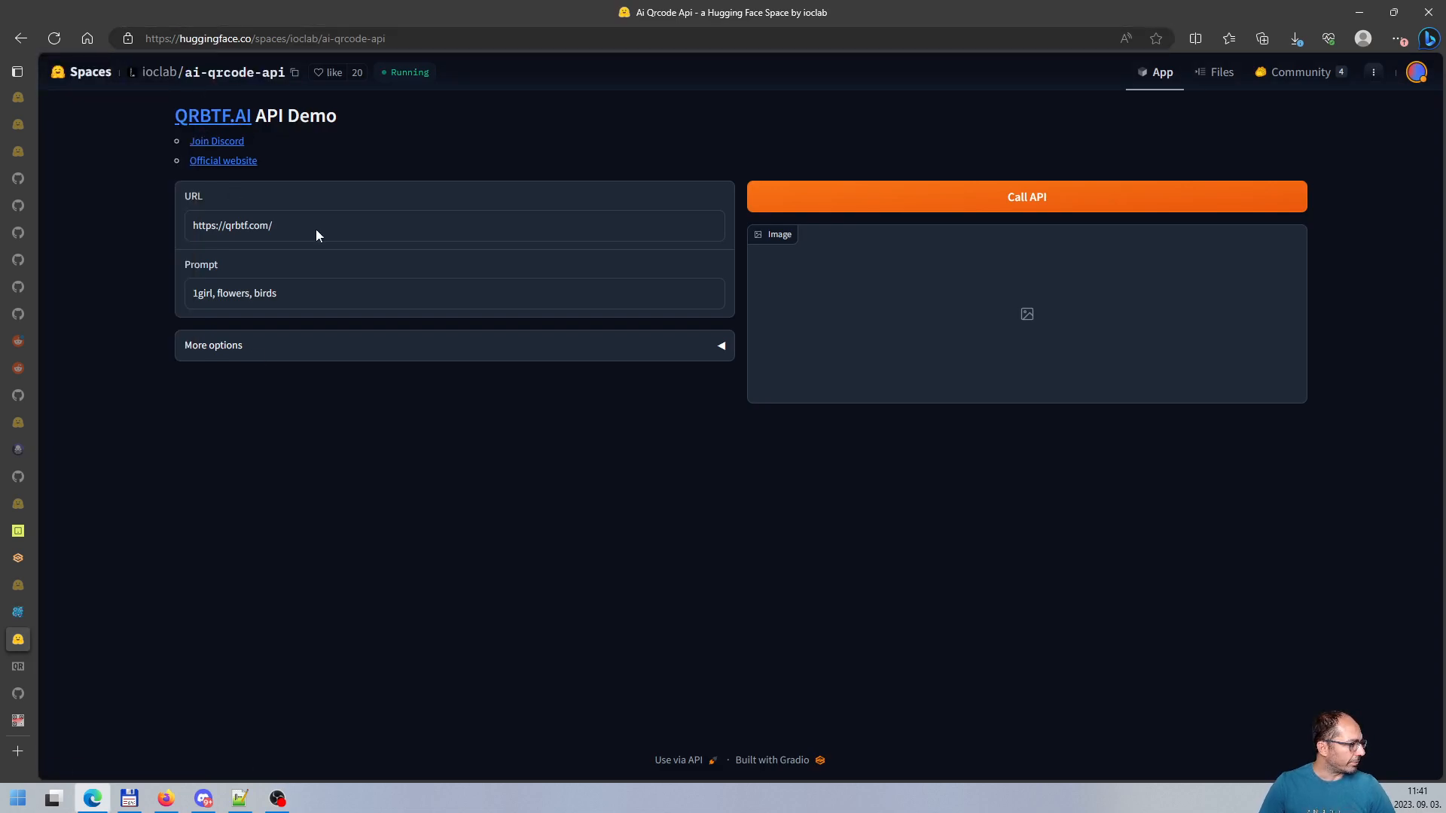
{"action": "triple_click", "coordinate": [282, 224]}
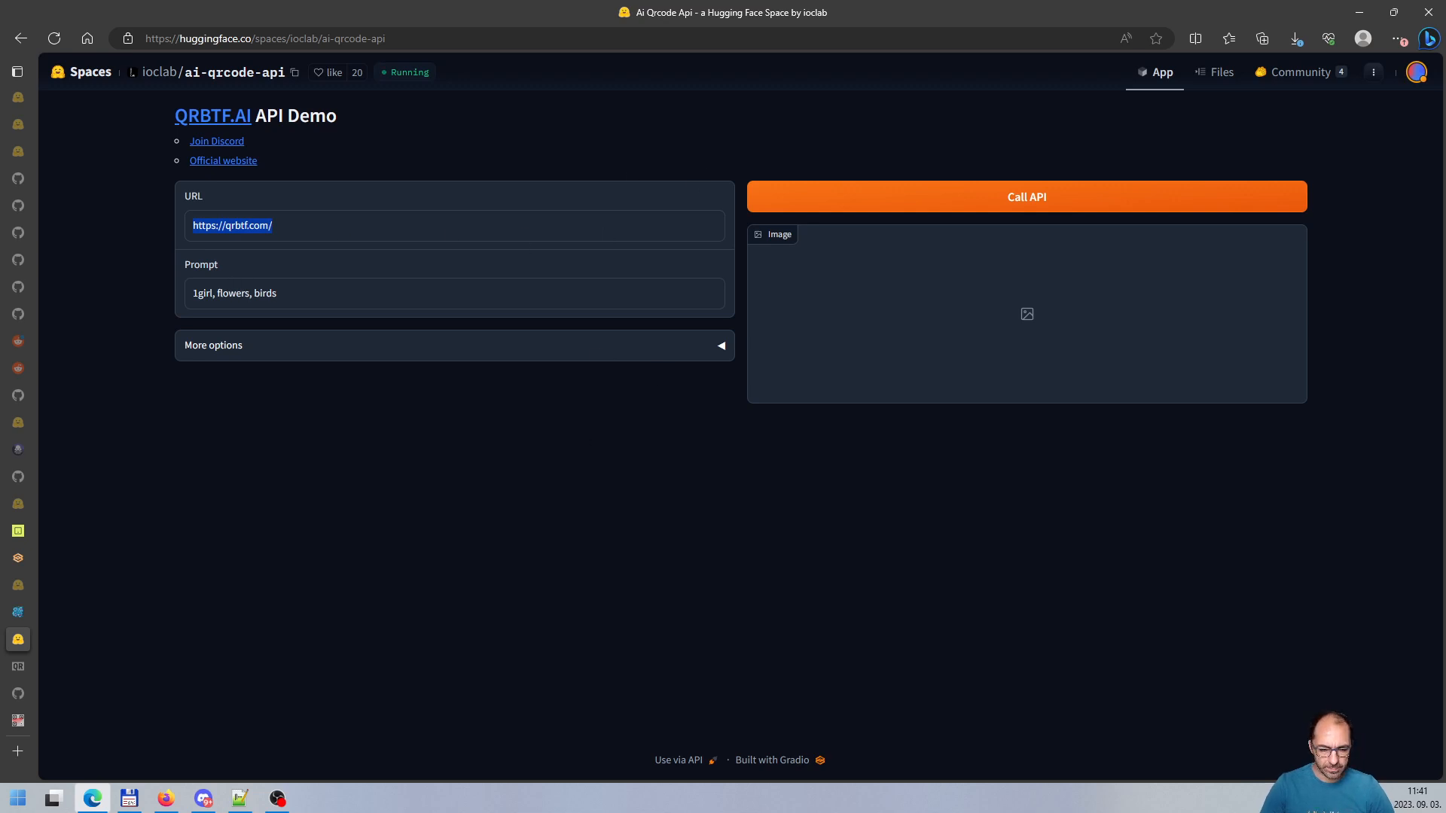
{"action": "key", "text": "alt+Tab"}
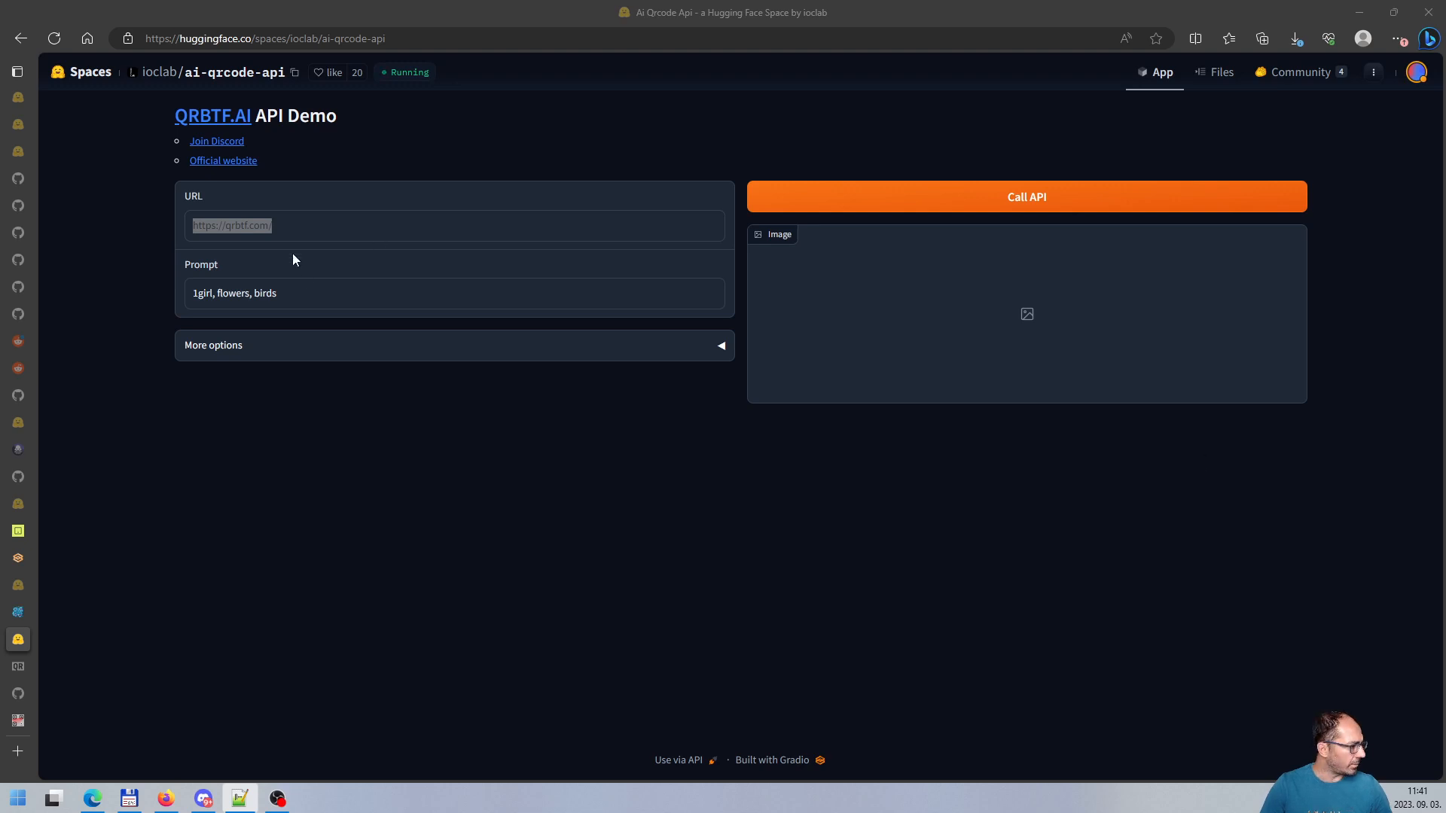
{"action": "left_click_drag", "start_coordinate": [284, 293], "coordinate": [184, 292]}
{"action": "type", "text": "HDR, 8K resolution, intricate detail, sophisticated detail, photorealistic, food photography, waffle, waffle syrup, banana, caramelised sugar"}
Expand the additional generation options and set the padding ratio to 0,216
{"action": "left_click", "coordinate": [372, 365]}
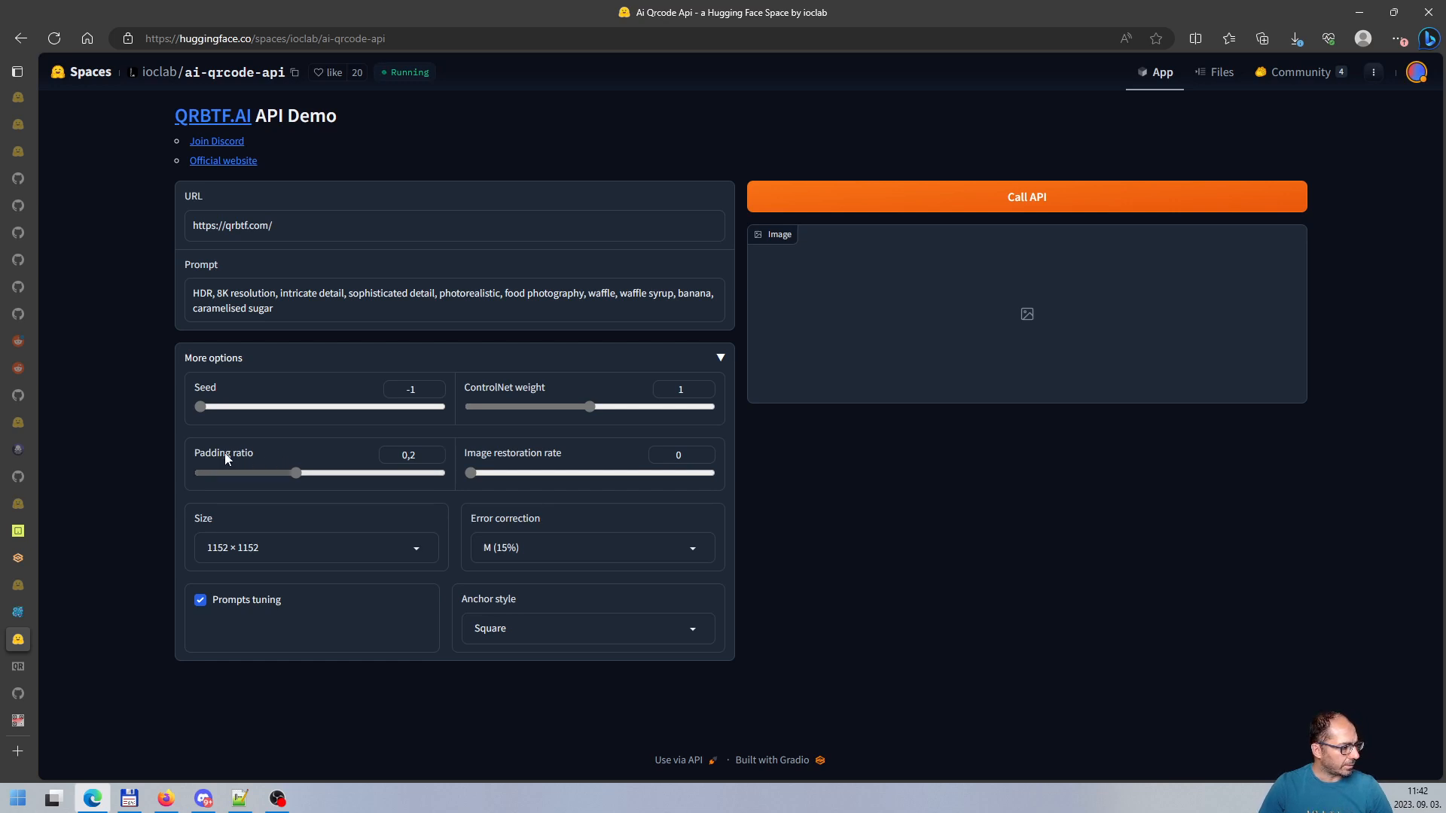
{"action": "mouse_move", "coordinate": [297, 472]}
{"action": "left_mouse_down"}
{"action": "mouse_move", "coordinate": [390, 472]}
{"action": "mouse_move", "coordinate": [304, 473]}
{"action": "left_mouse_up"}
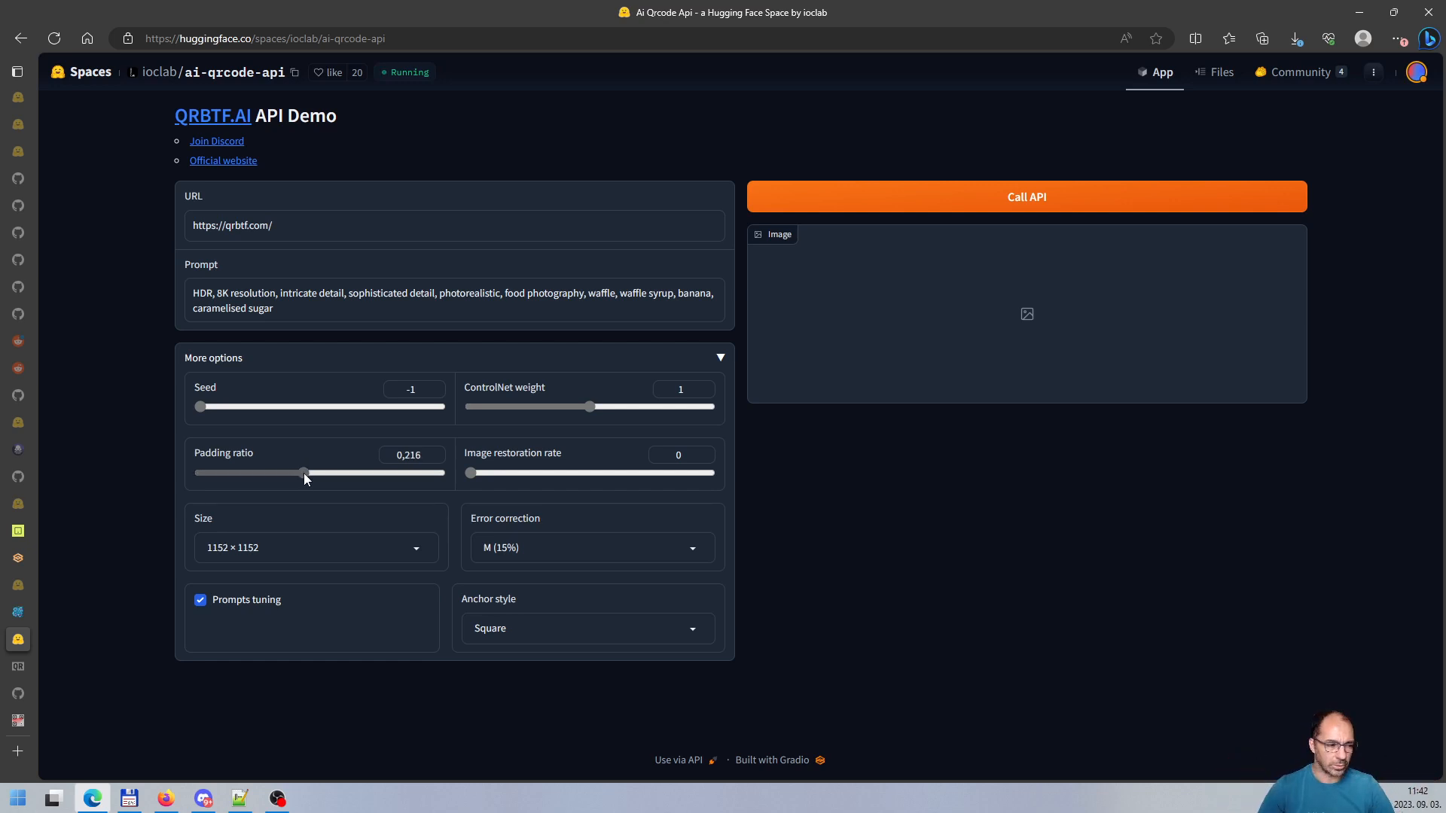
Open the sample image 00006-3529265731.png from Total Commander, examine the QR code area and its surrounding padding, and return to the API demo
{"action": "left_click", "coordinate": [129, 798]}
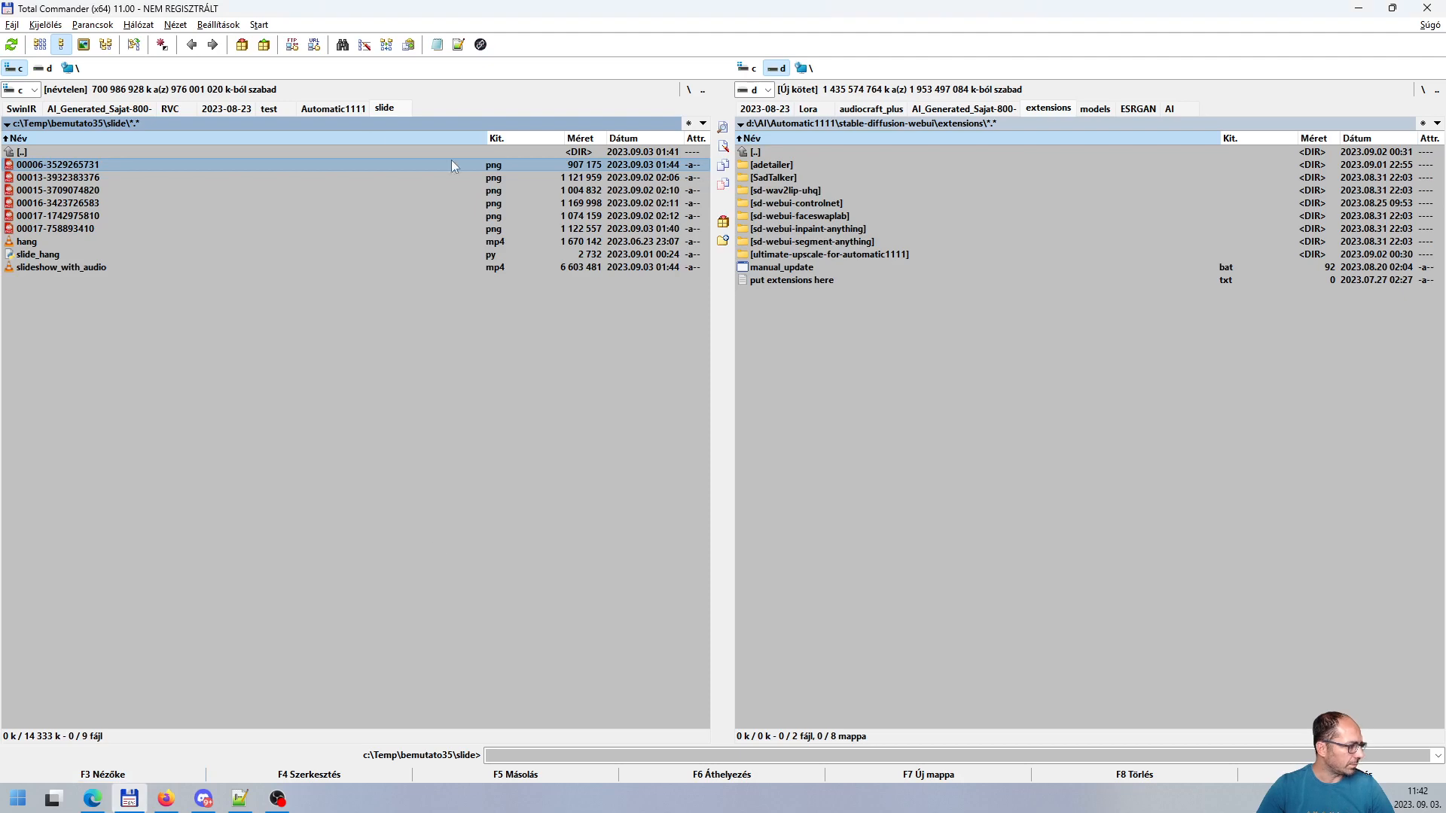
{"action": "key", "text": "Return"}
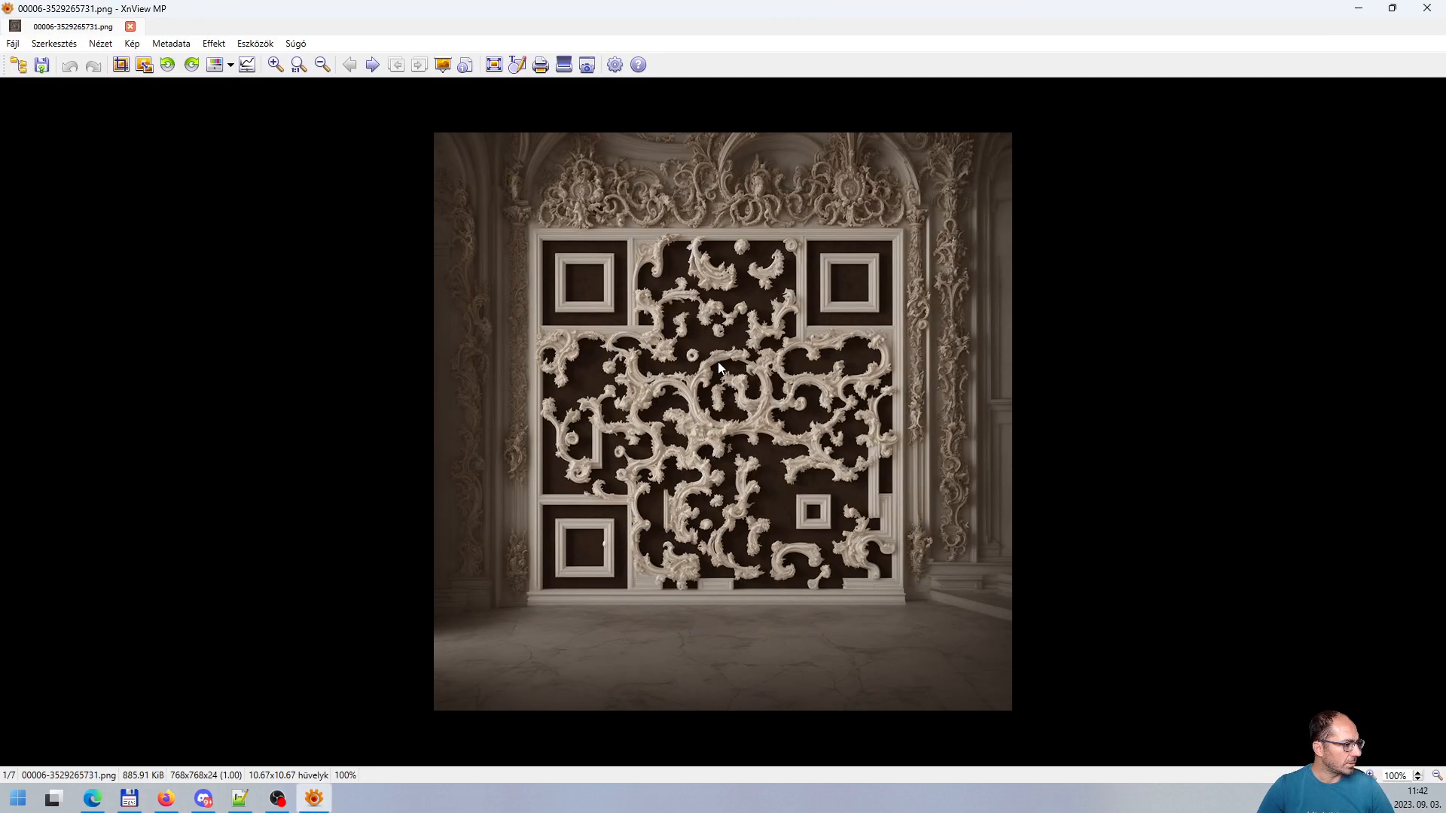
{"action": "left_click_drag", "start_coordinate": [532, 228], "coordinate": [903, 602]}
{"action": "left_click", "coordinate": [934, 583]}
{"action": "left_click_drag", "start_coordinate": [434, 133], "coordinate": [535, 474]}
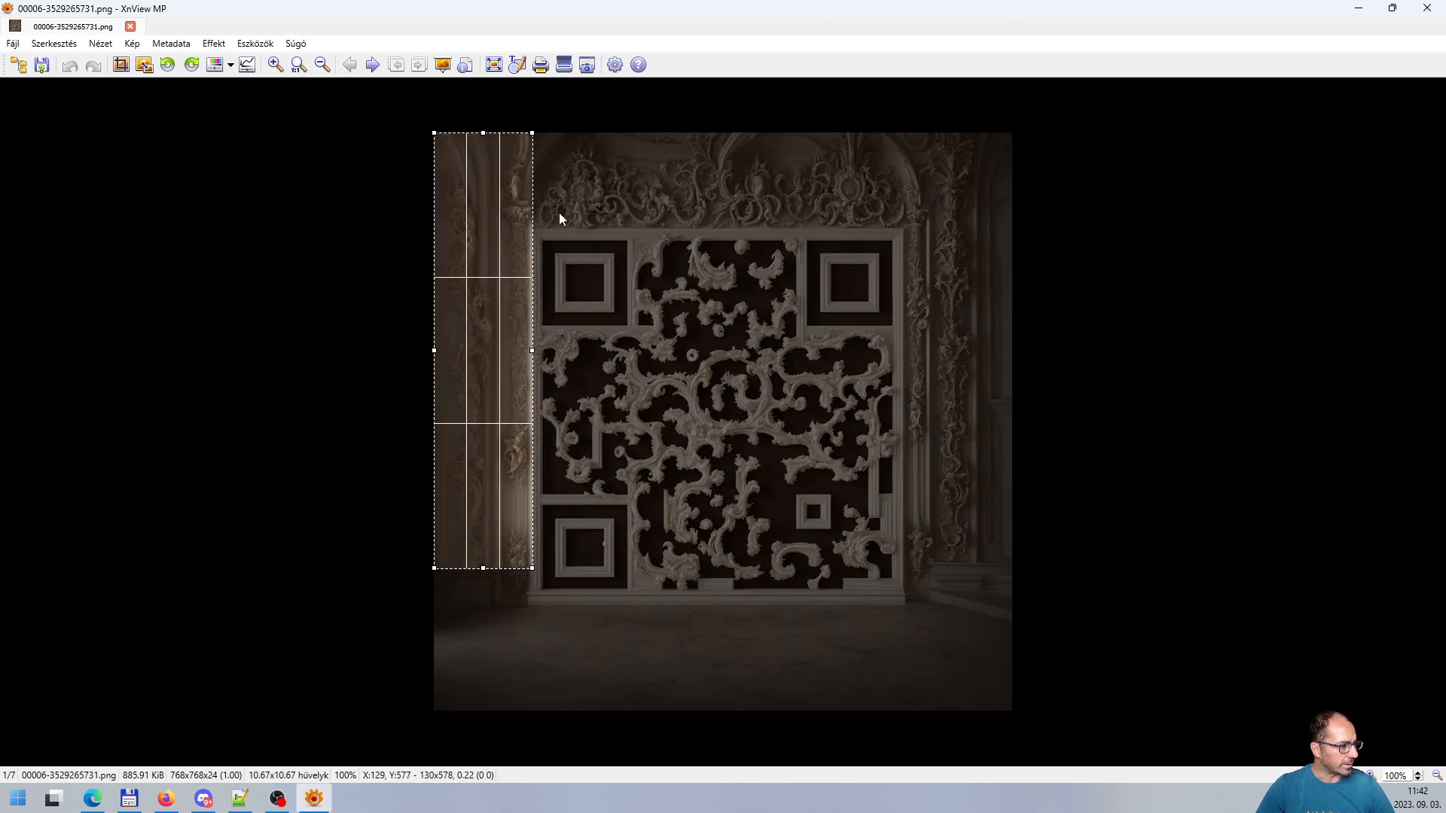
{"action": "left_click_drag", "start_coordinate": [492, 116], "coordinate": [1072, 224]}
{"action": "left_click", "coordinate": [798, 467]}
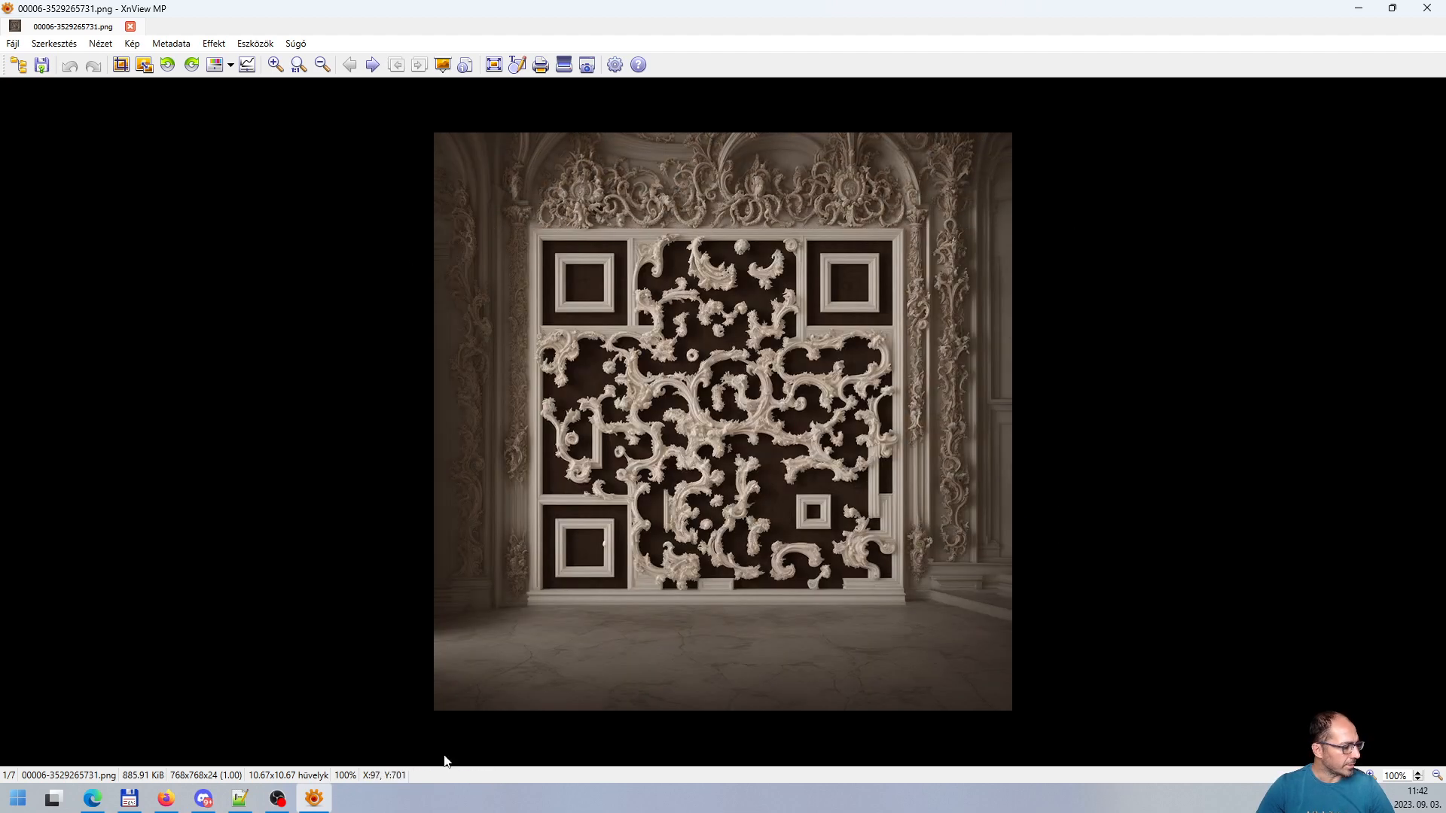
{"action": "left_click", "coordinate": [167, 802]}
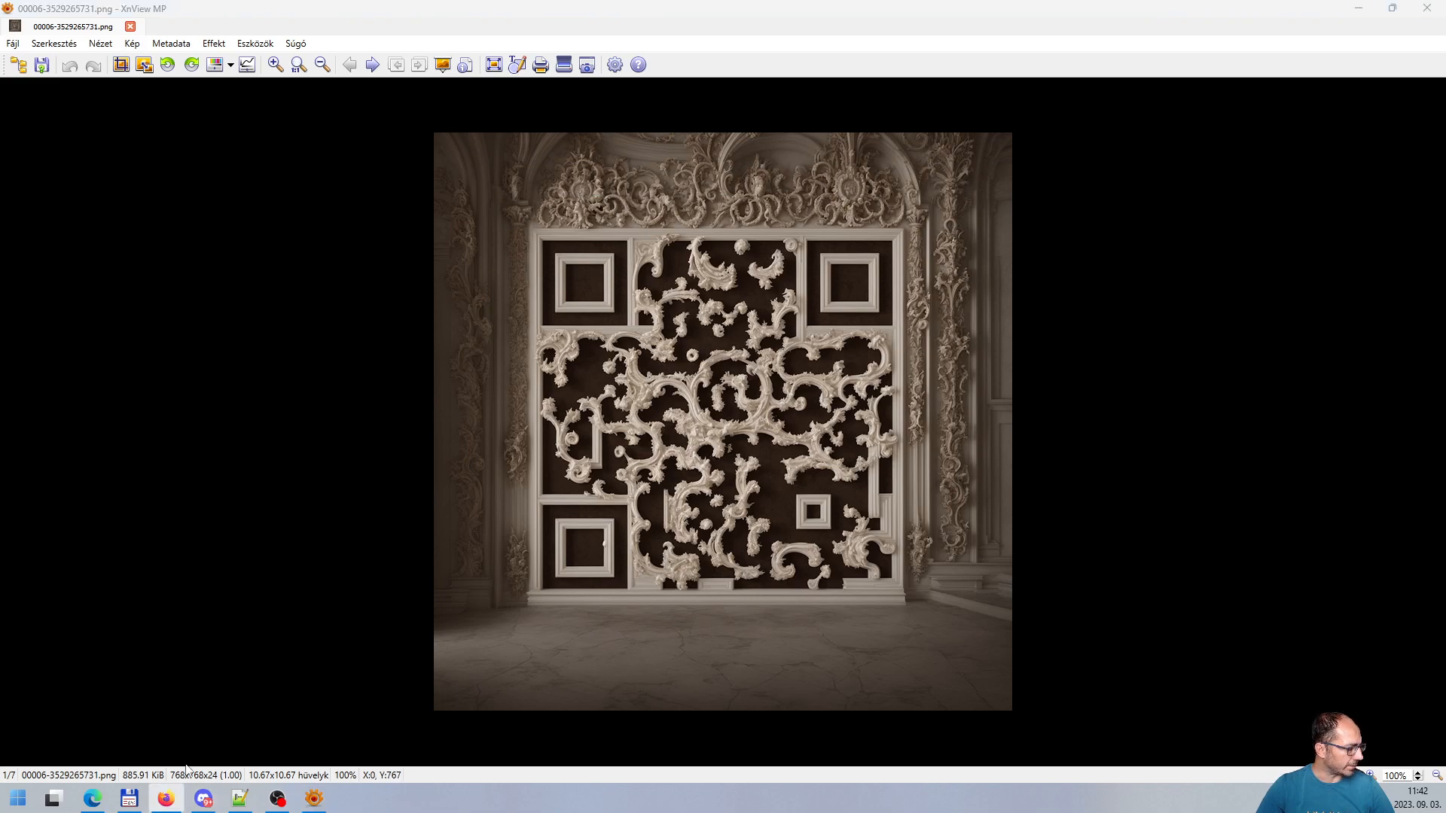
{"action": "left_click", "coordinate": [167, 801]}
{"action": "left_click", "coordinate": [93, 799]}
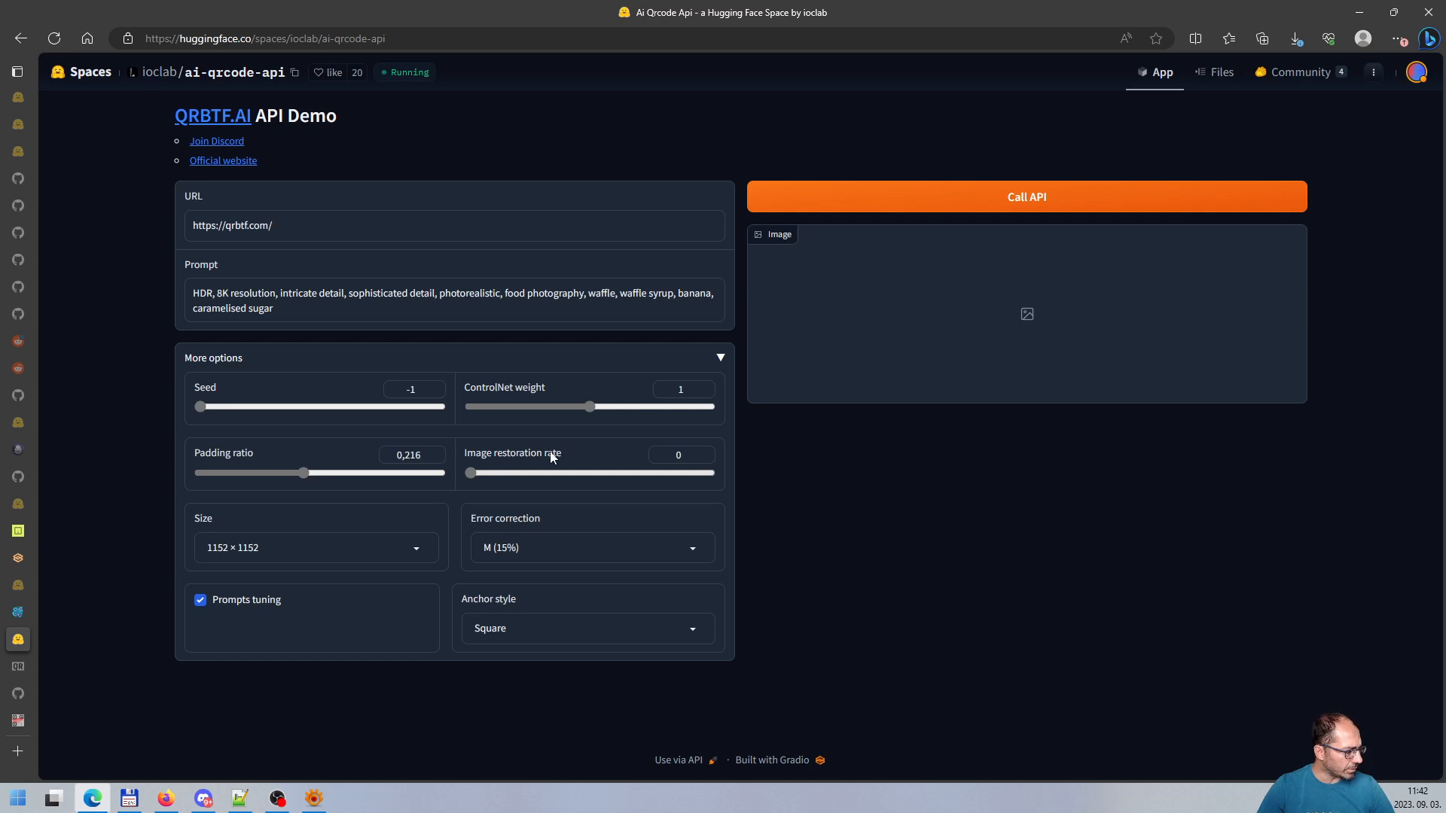
Examine the image restoration rate setting and the available error correction levels
{"action": "mouse_move", "coordinate": [472, 473]}
{"action": "left_mouse_down"}
{"action": "mouse_move", "coordinate": [715, 470]}
{"action": "mouse_move", "coordinate": [462, 471]}
{"action": "left_mouse_up"}
{"action": "left_click_drag", "start_coordinate": [555, 472], "coordinate": [397, 505]}
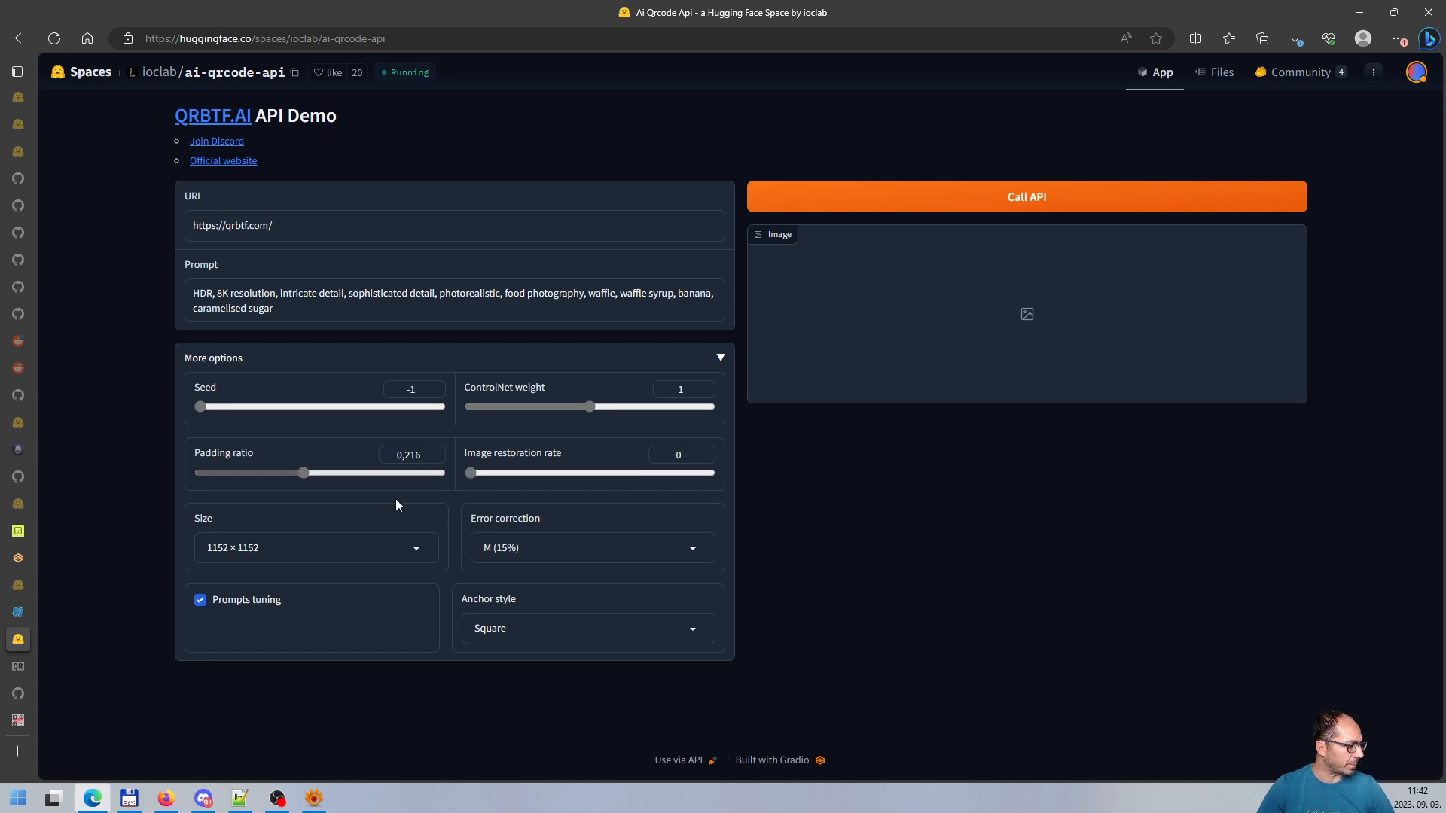
{"action": "left_click", "coordinate": [558, 548]}
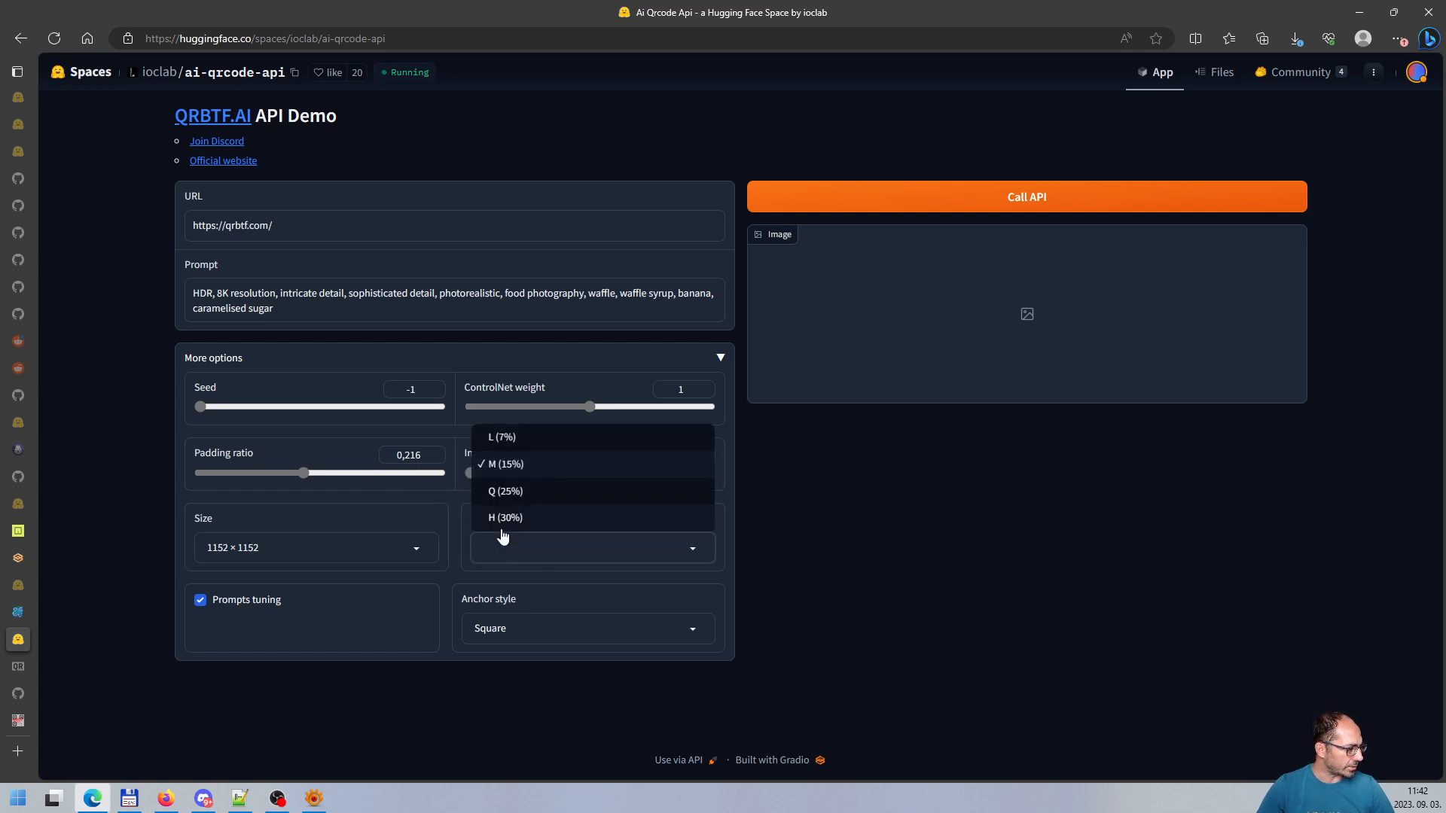
{"action": "left_click", "coordinate": [750, 554]}
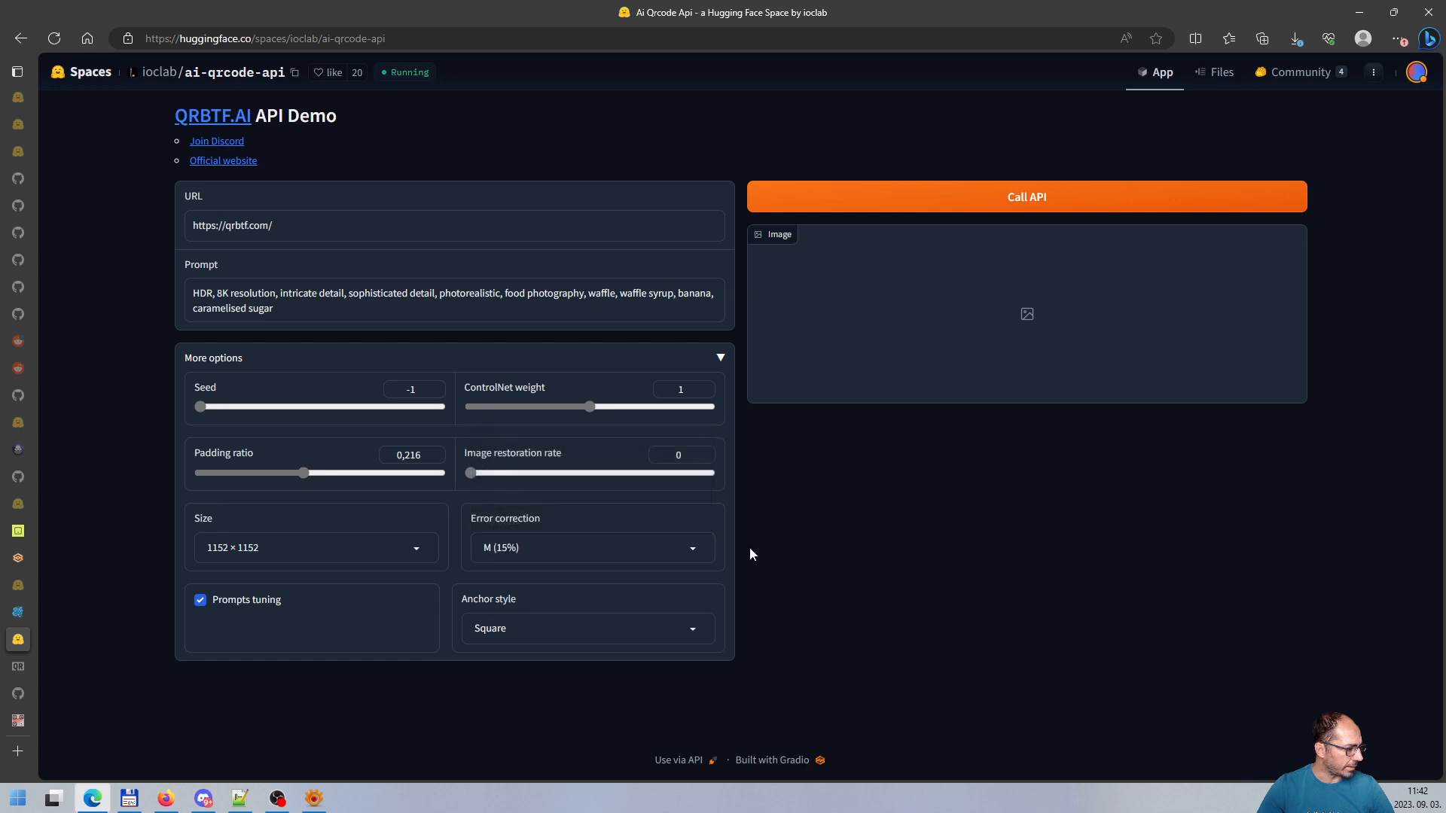
{"action": "left_click", "coordinate": [690, 548]}
{"action": "left_click", "coordinate": [690, 549]}
{"action": "left_click", "coordinate": [689, 549]}
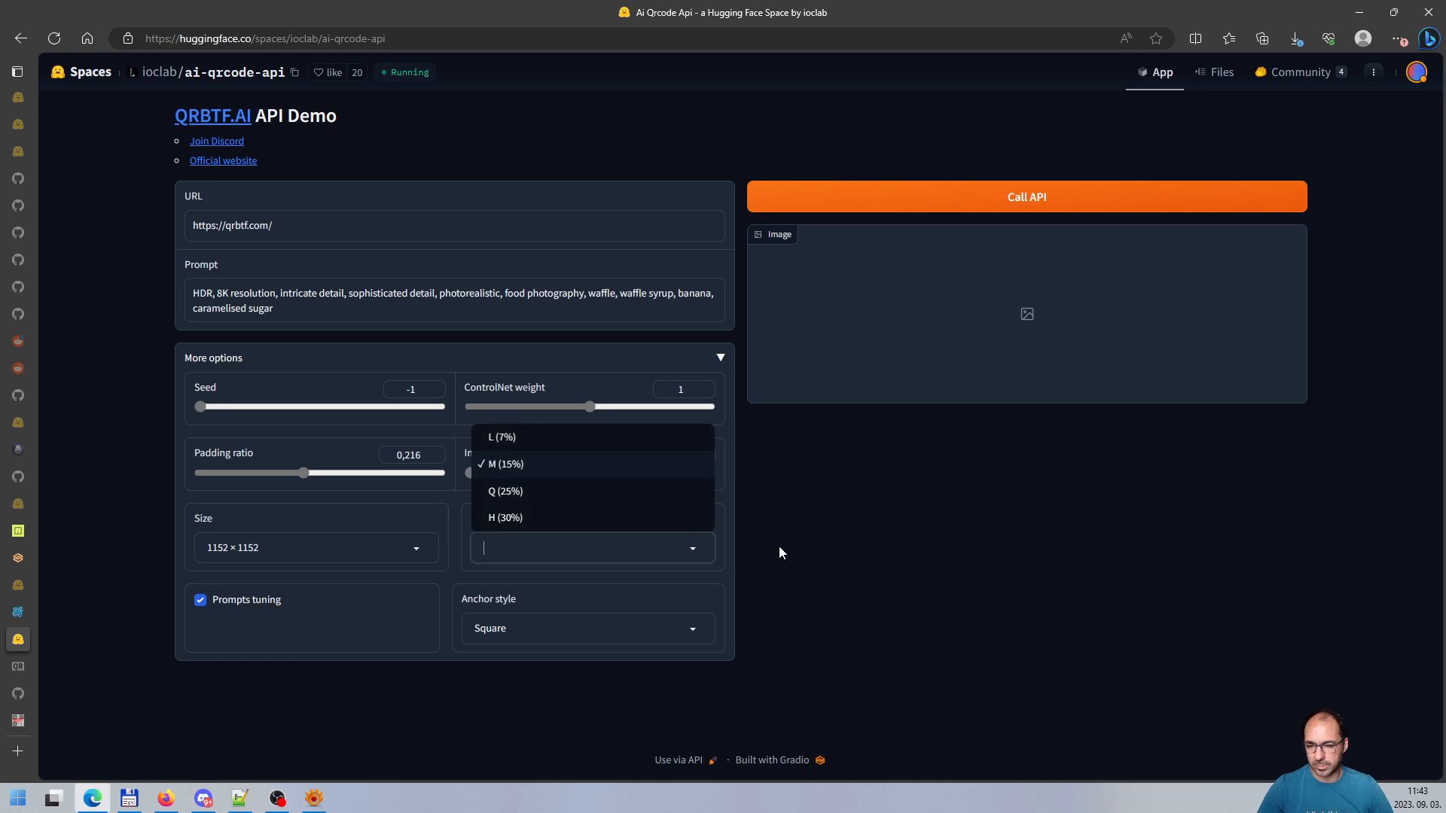
{"action": "left_click", "coordinate": [780, 545]}
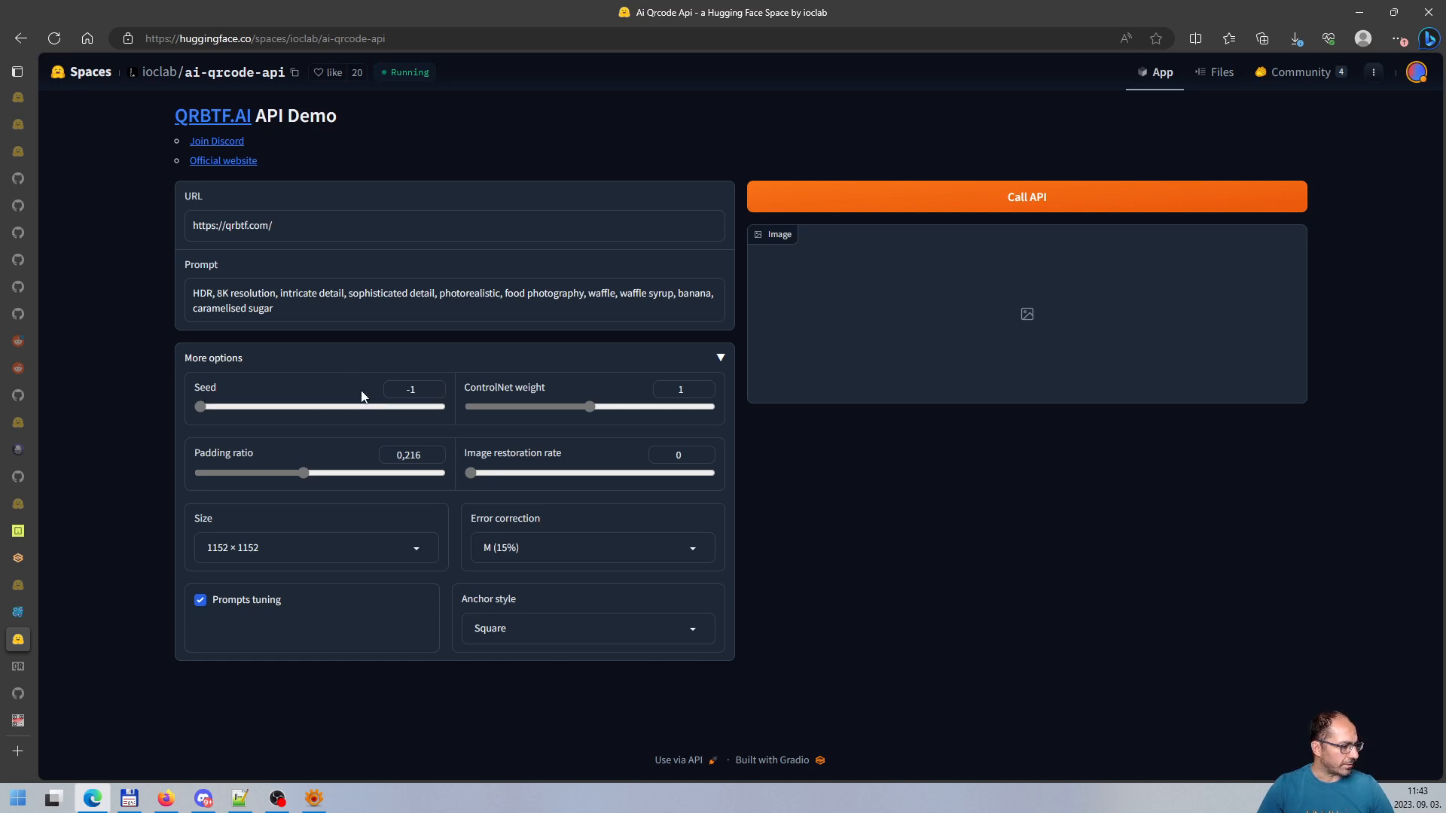
Set the padding ratio to 0,419, generate the waffle QR image and inspect the result
{"action": "left_click_drag", "start_coordinate": [302, 472], "coordinate": [401, 473]}
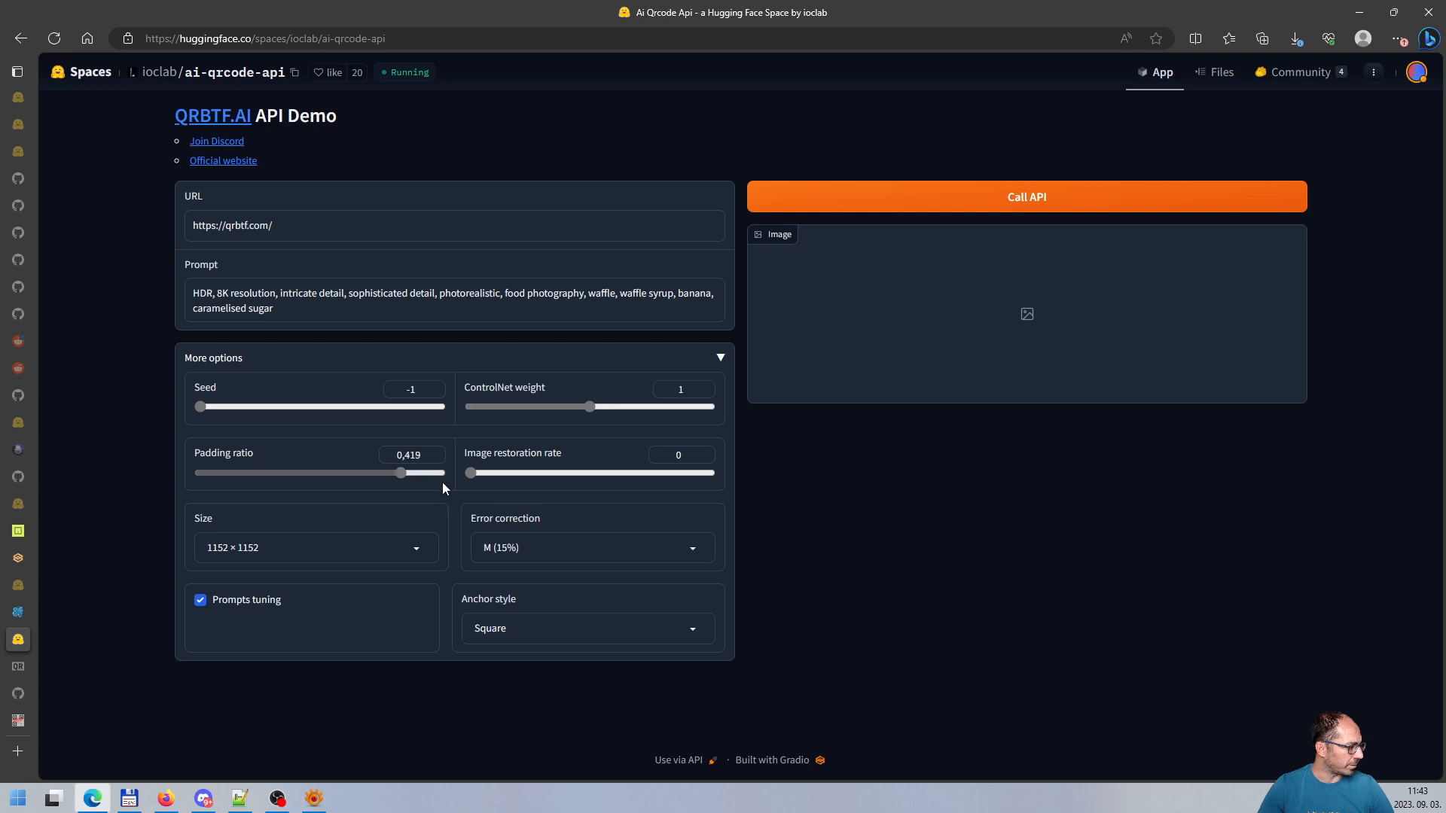
{"action": "left_click", "coordinate": [1014, 207]}
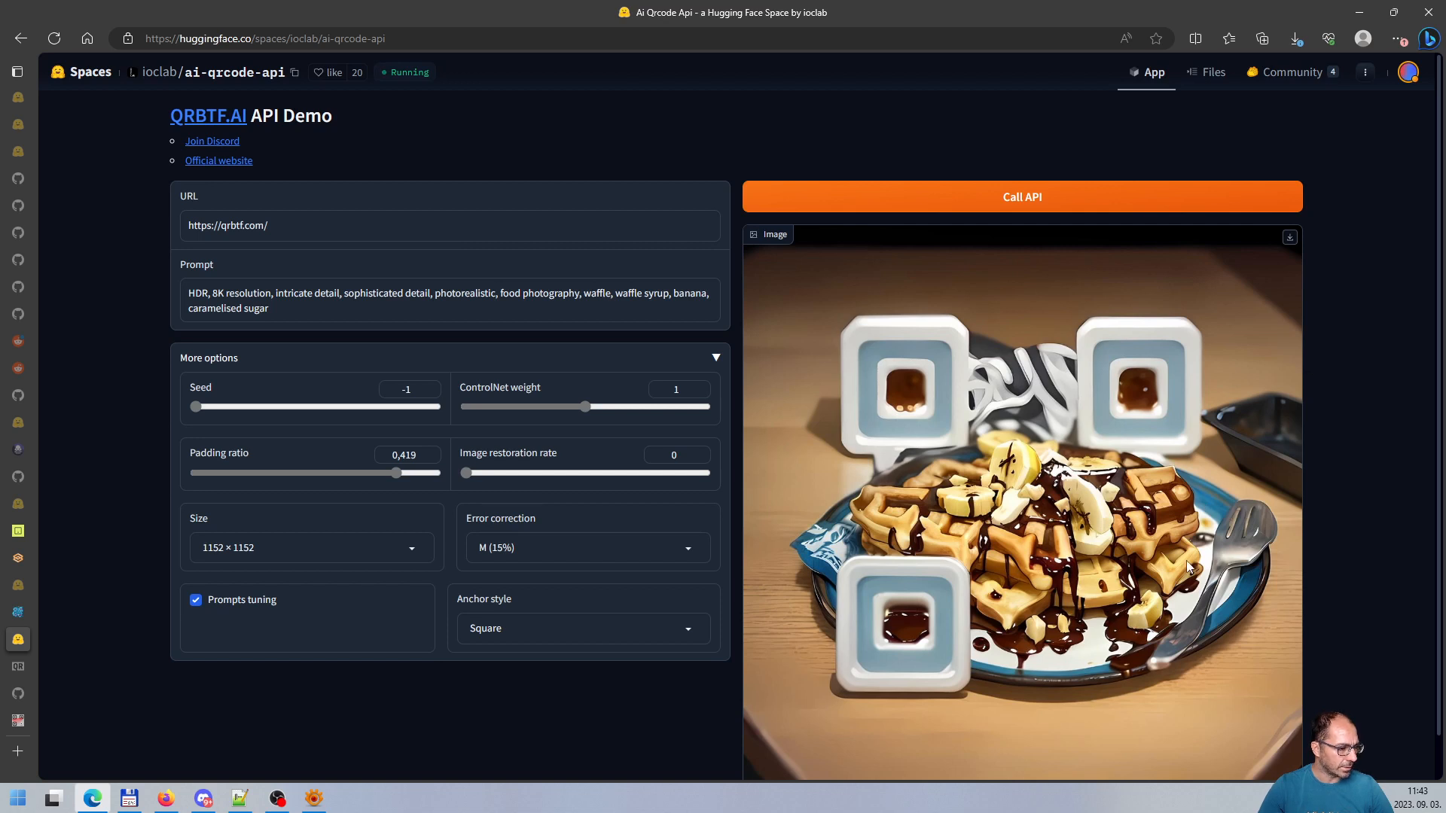
{"action": "scroll", "coordinate": [1304, 516], "scroll_direction": "down", "scroll_amount": 1}
{"action": "scroll", "coordinate": [1303, 516], "scroll_direction": "up", "scroll_amount": 1}
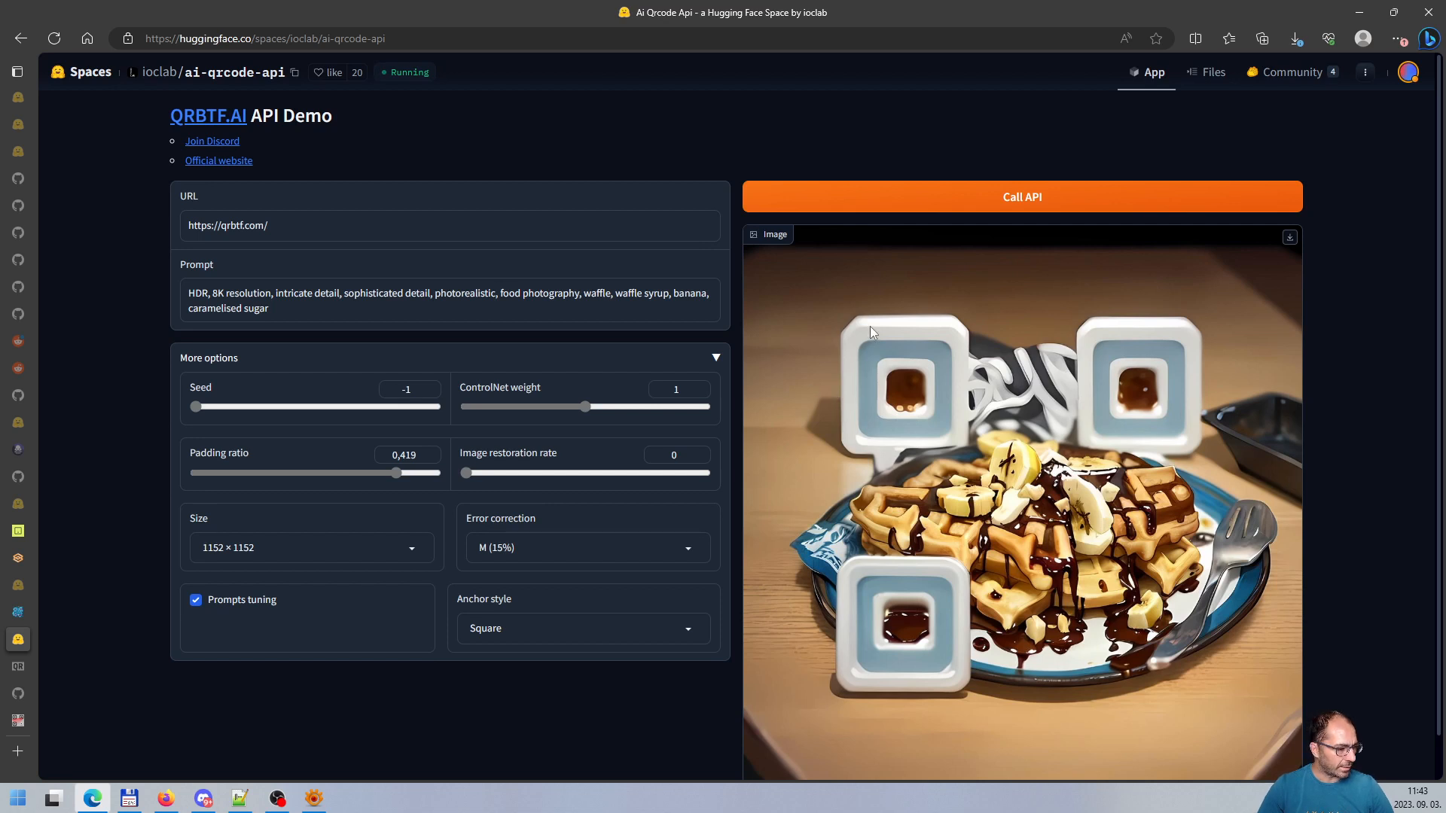
{"action": "scroll", "coordinate": [869, 354], "scroll_direction": "down", "scroll_amount": 1}
{"action": "scroll", "coordinate": [825, 373], "scroll_direction": "up", "scroll_amount": 1}
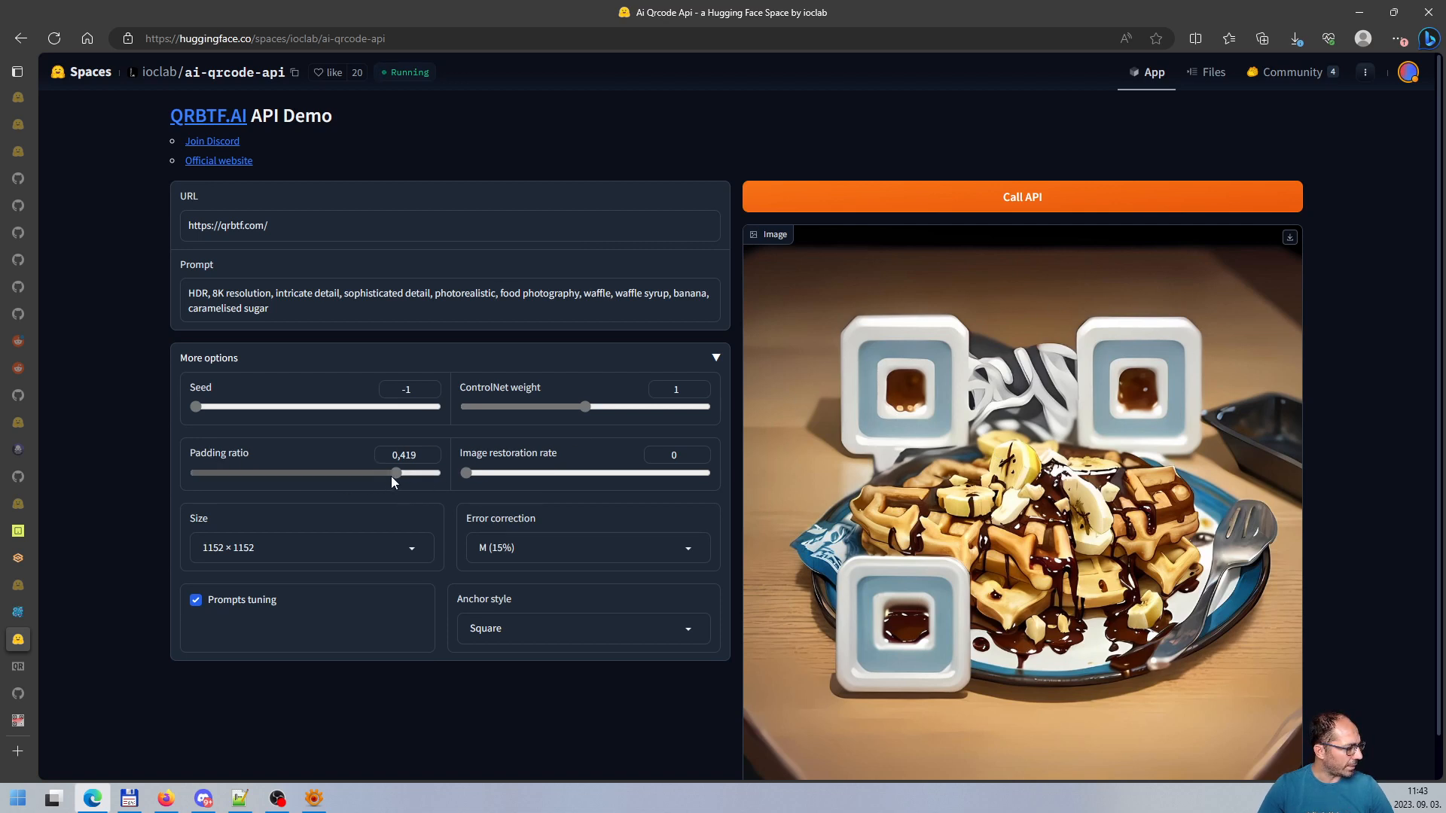
Generate the image with a padding ratio of 0, and generate it again with the ratio at 0,5
{"action": "left_click_drag", "start_coordinate": [395, 471], "coordinate": [174, 472]}
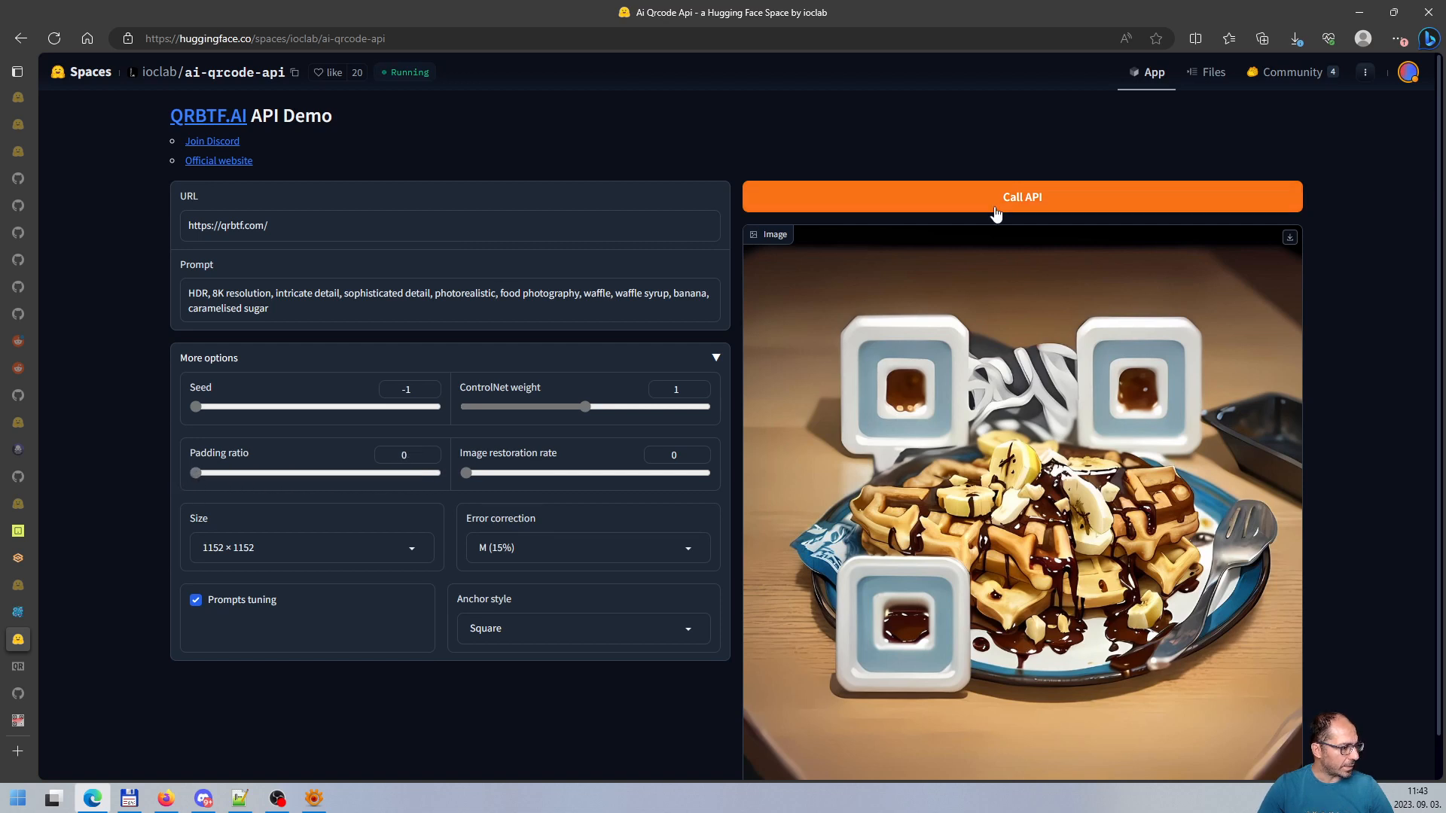
{"action": "left_click", "coordinate": [1292, 208]}
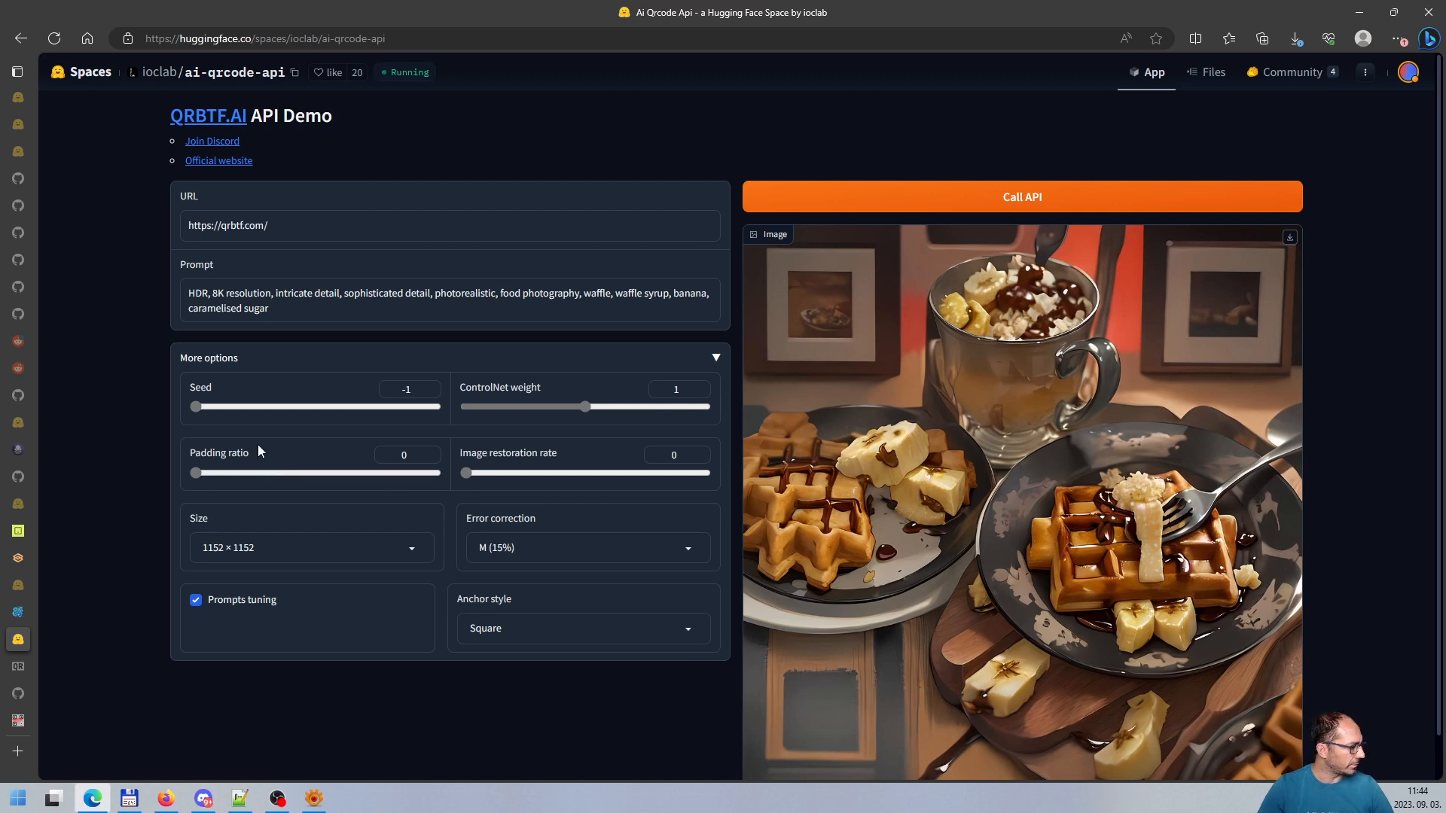
{"action": "left_click_drag", "start_coordinate": [195, 472], "coordinate": [438, 473]}
{"action": "left_click", "coordinate": [1162, 197]}
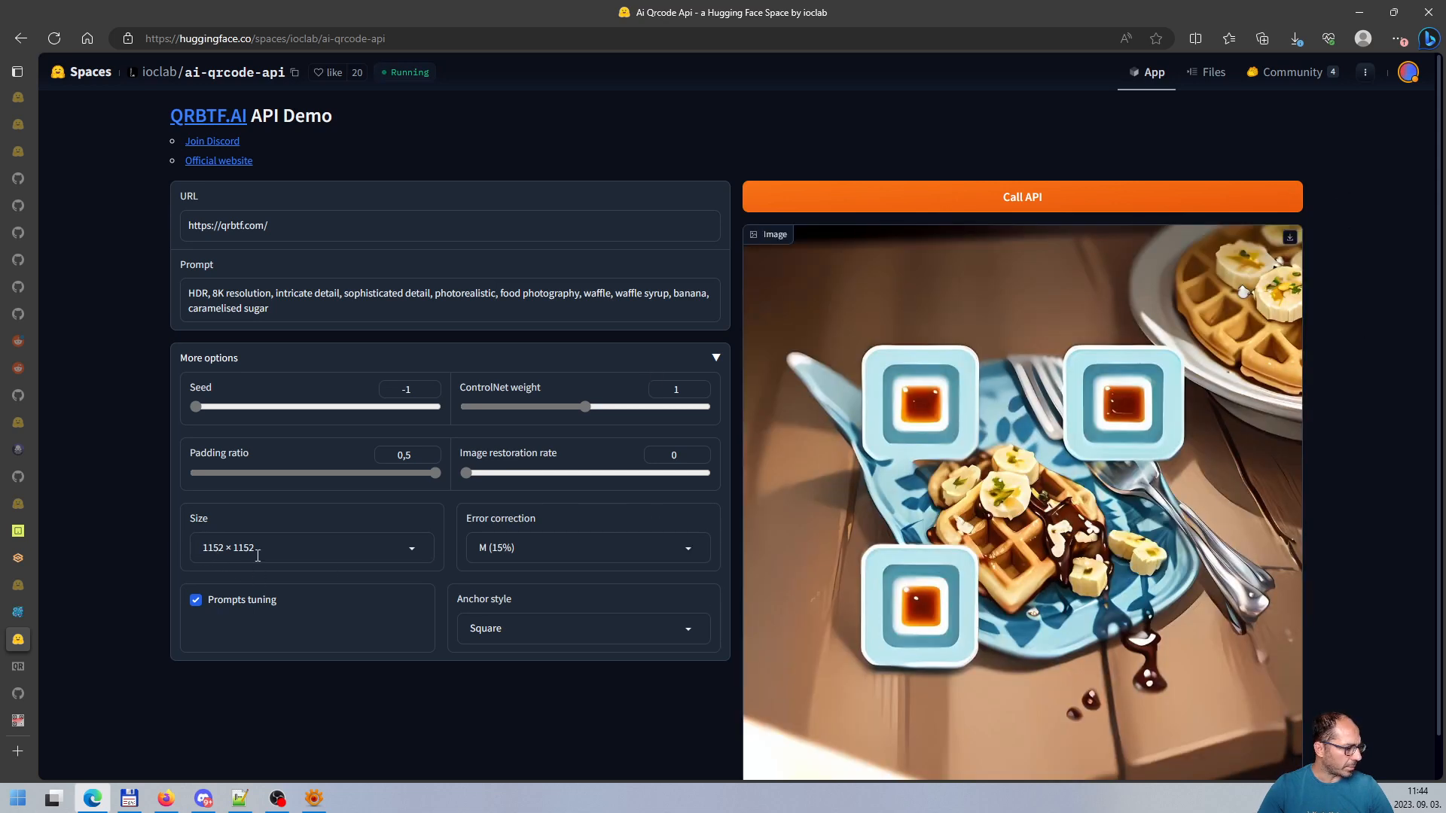
Generate a new image with the ControlNet weight set to 0,9 and the image restoration rate set to 0,122
{"action": "left_click", "coordinate": [411, 548]}
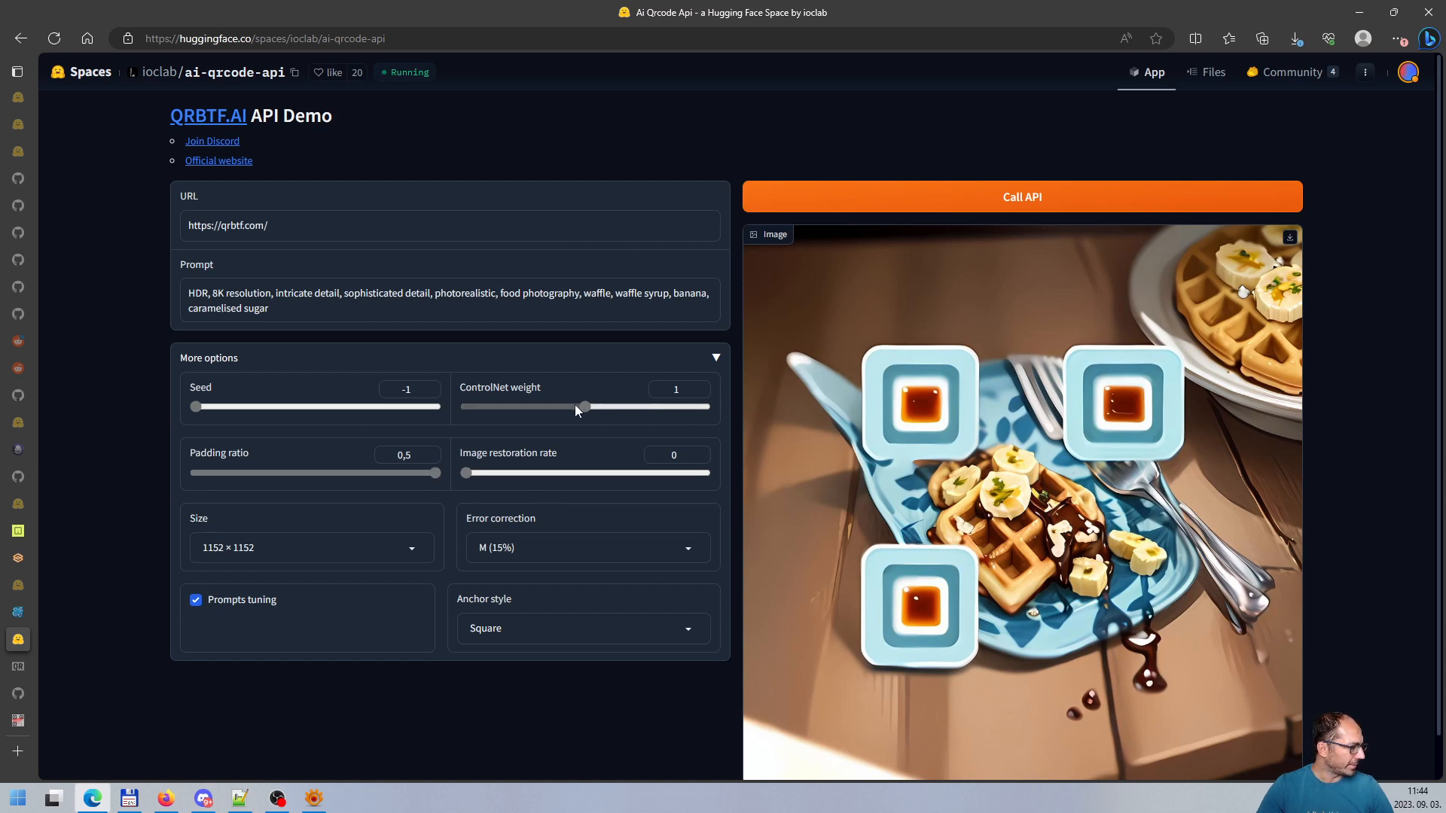
{"action": "left_click_drag", "start_coordinate": [583, 408], "coordinate": [561, 406]}
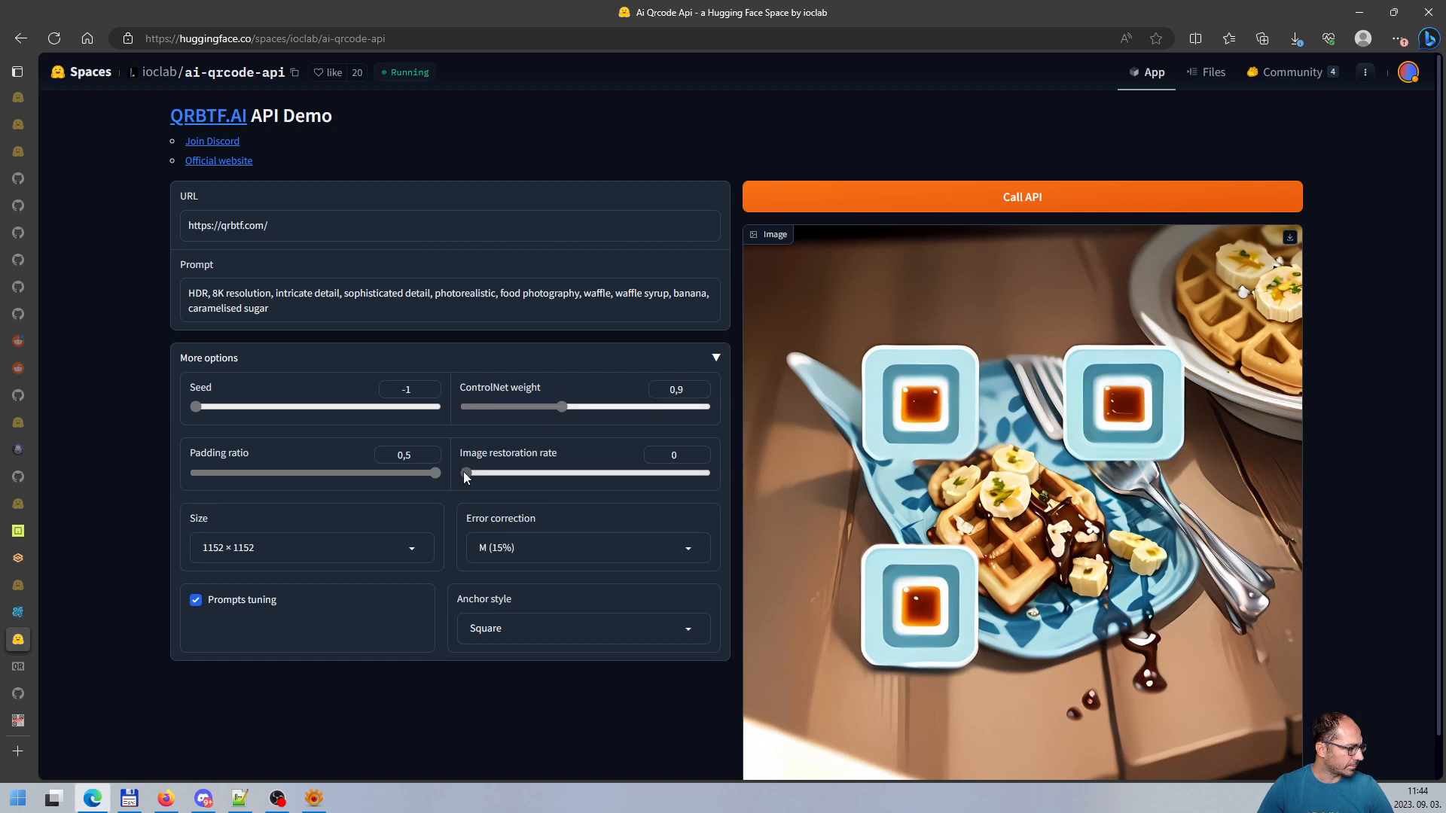
{"action": "left_click_drag", "start_coordinate": [464, 473], "coordinate": [524, 471]}
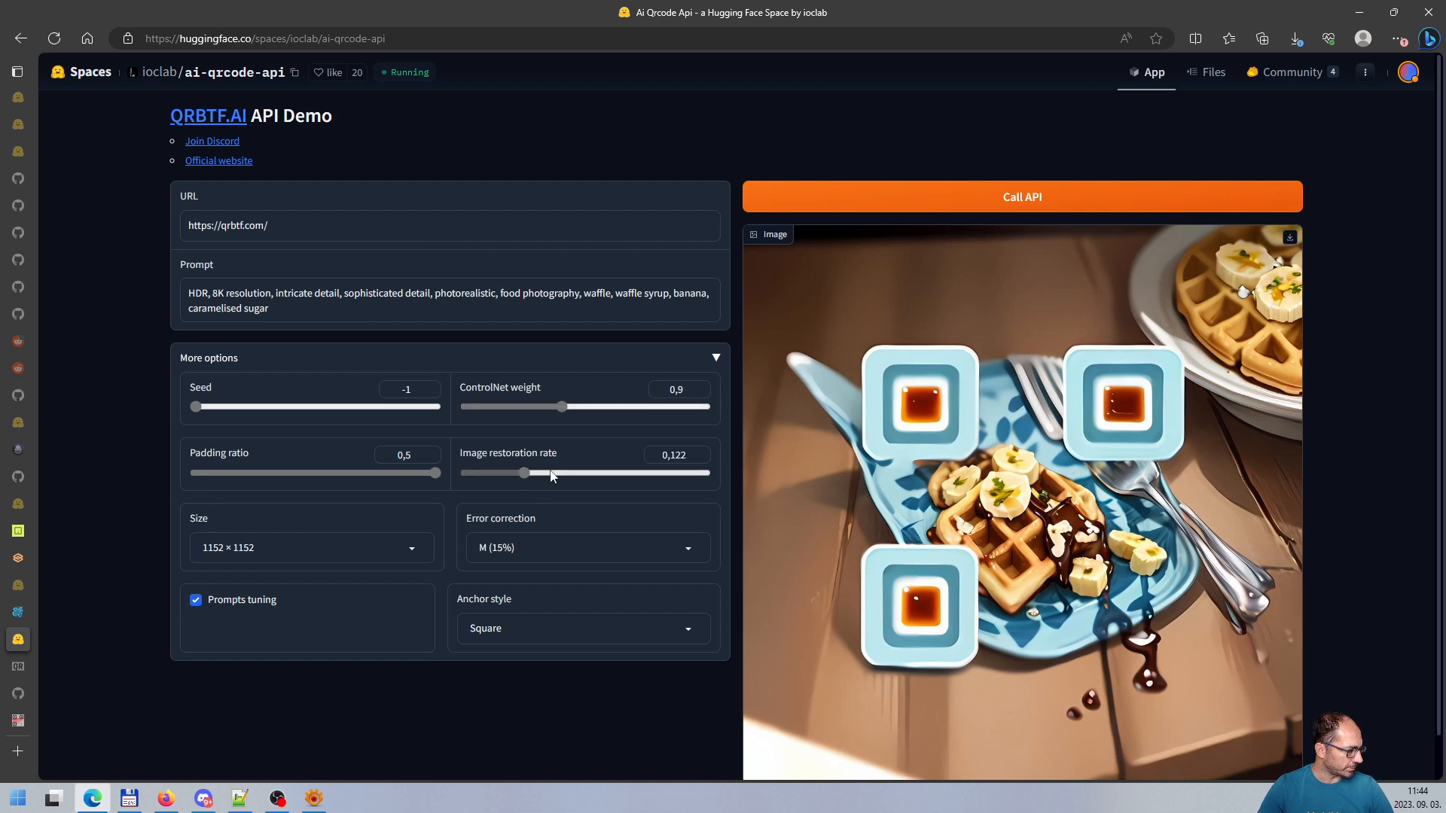
{"action": "left_click", "coordinate": [1105, 201]}
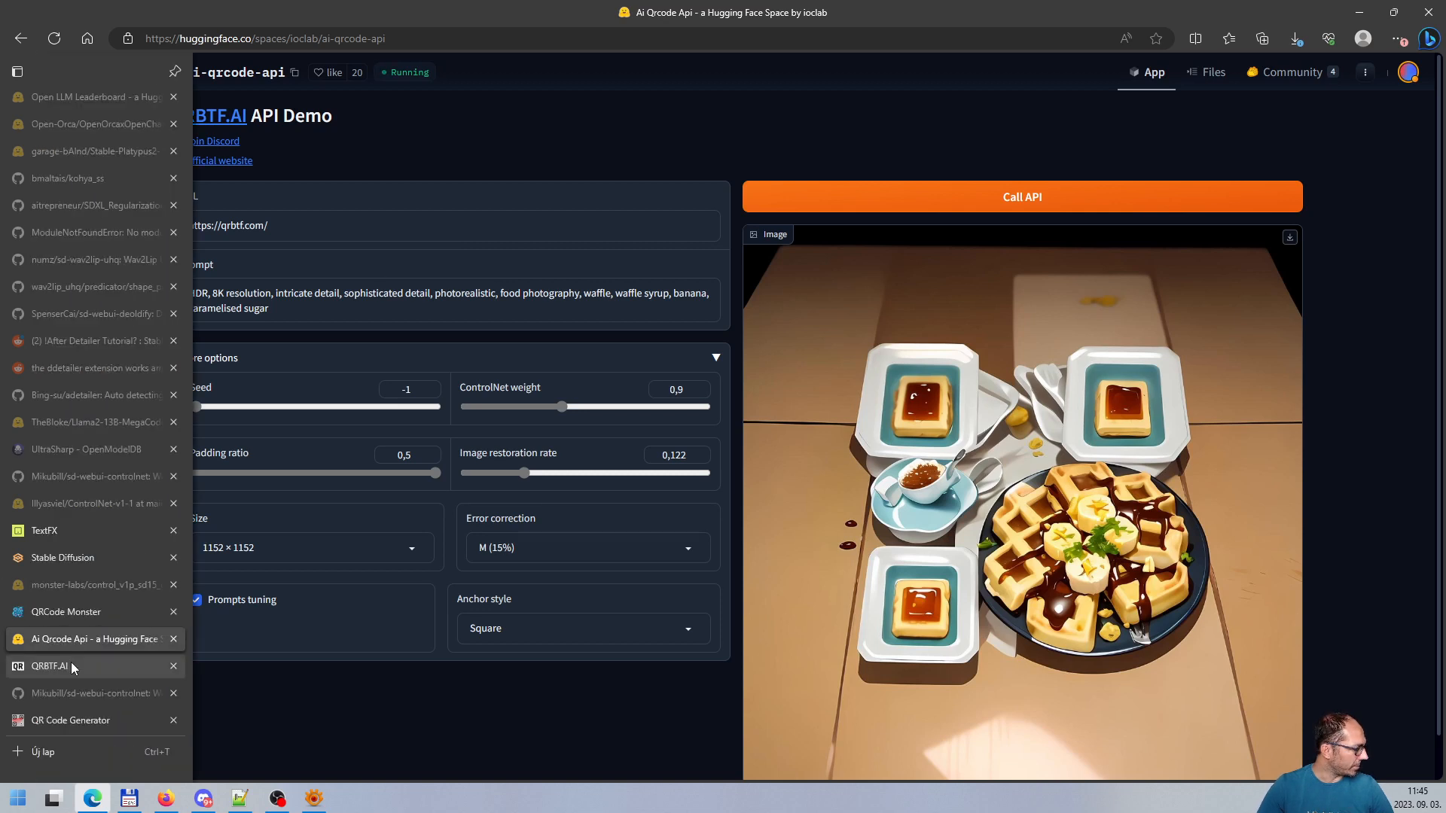
On the QRBTF.AI website, replace the Roman sculpture prompt with the prepared HDR food photography prompt about waffle, syrup, banana and caramelised sugar
{"action": "left_click", "coordinate": [71, 662]}
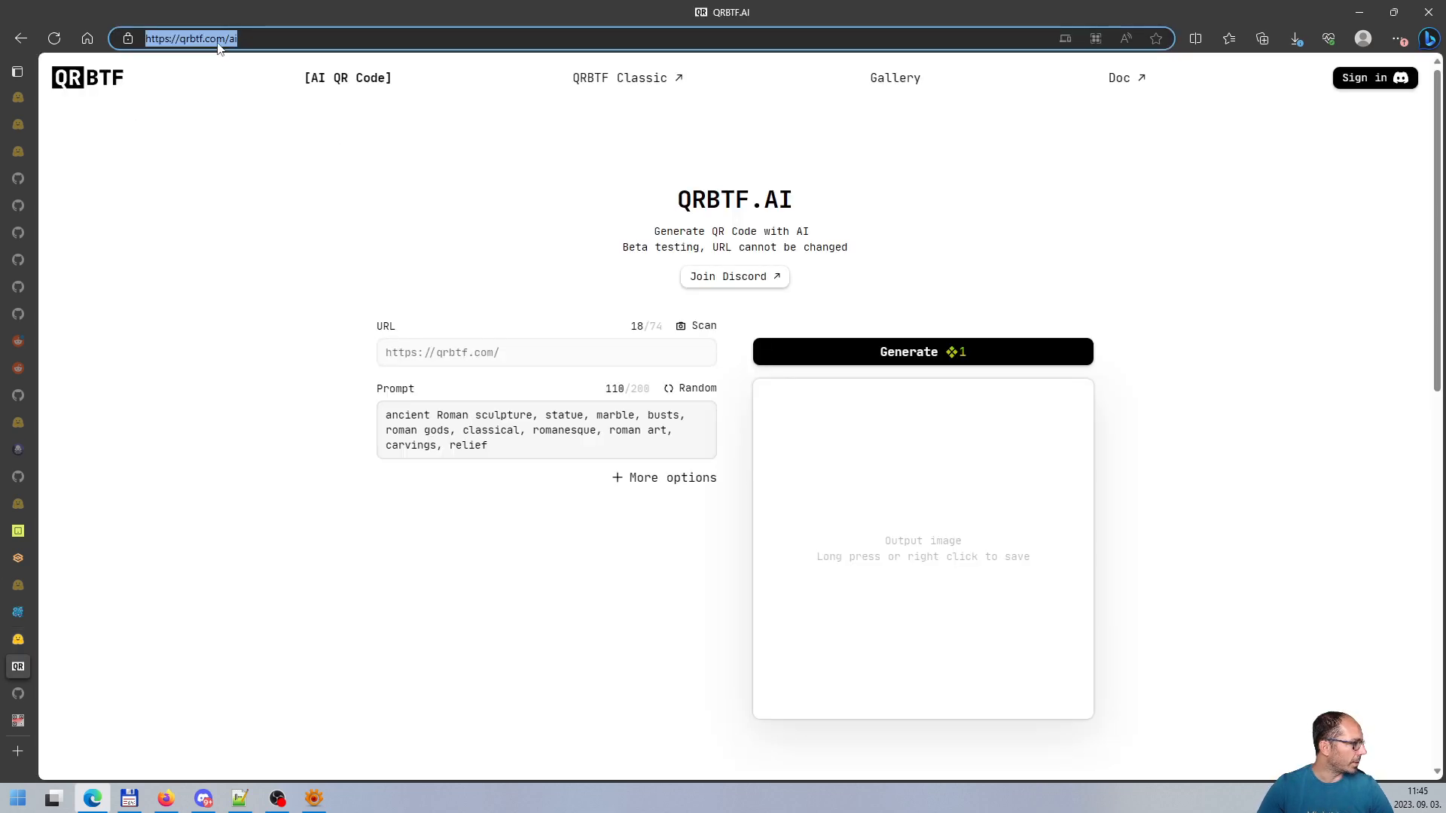
{"action": "left_click", "coordinate": [282, 206]}
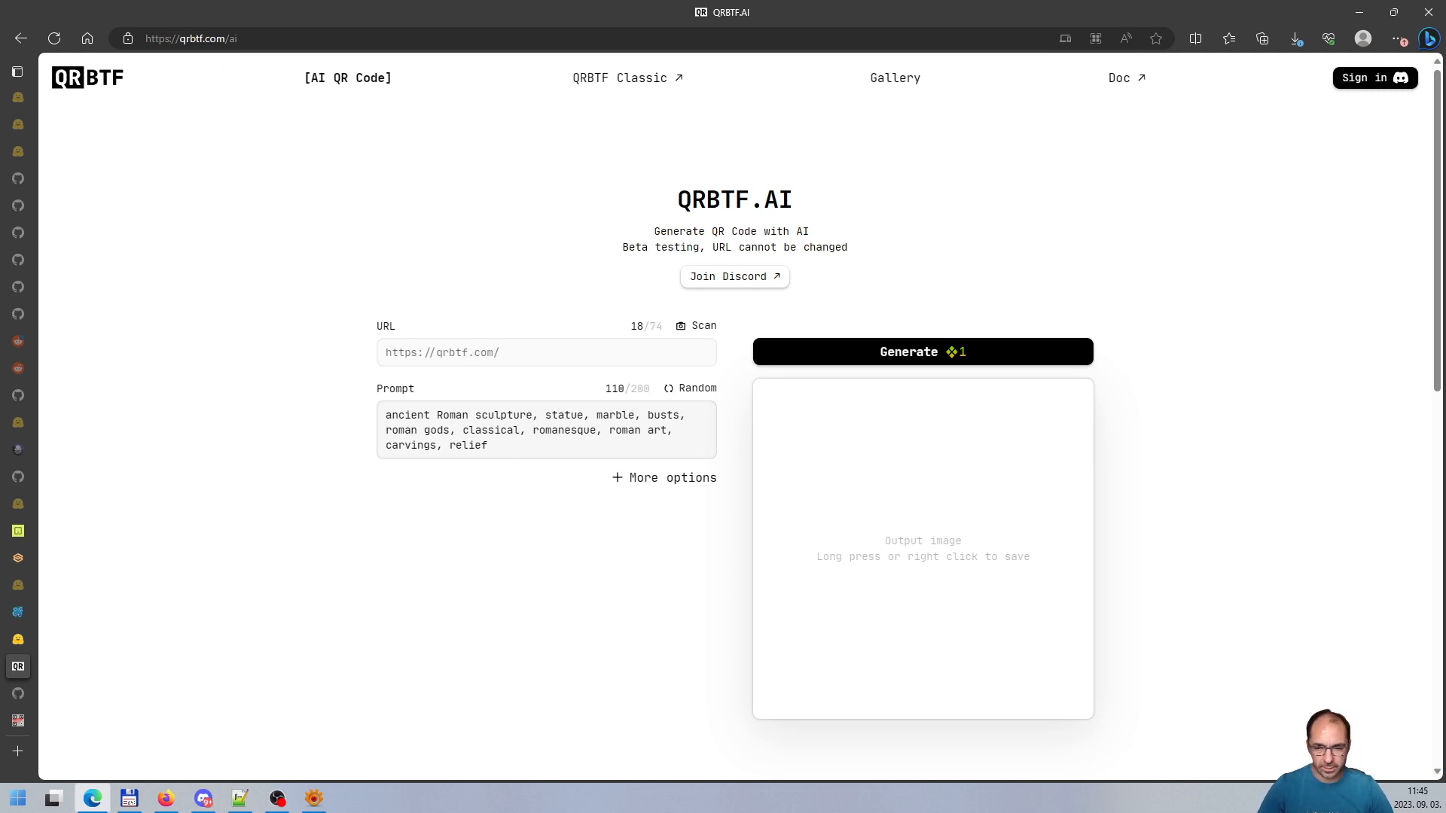
{"action": "key", "text": "alt+Tab"}
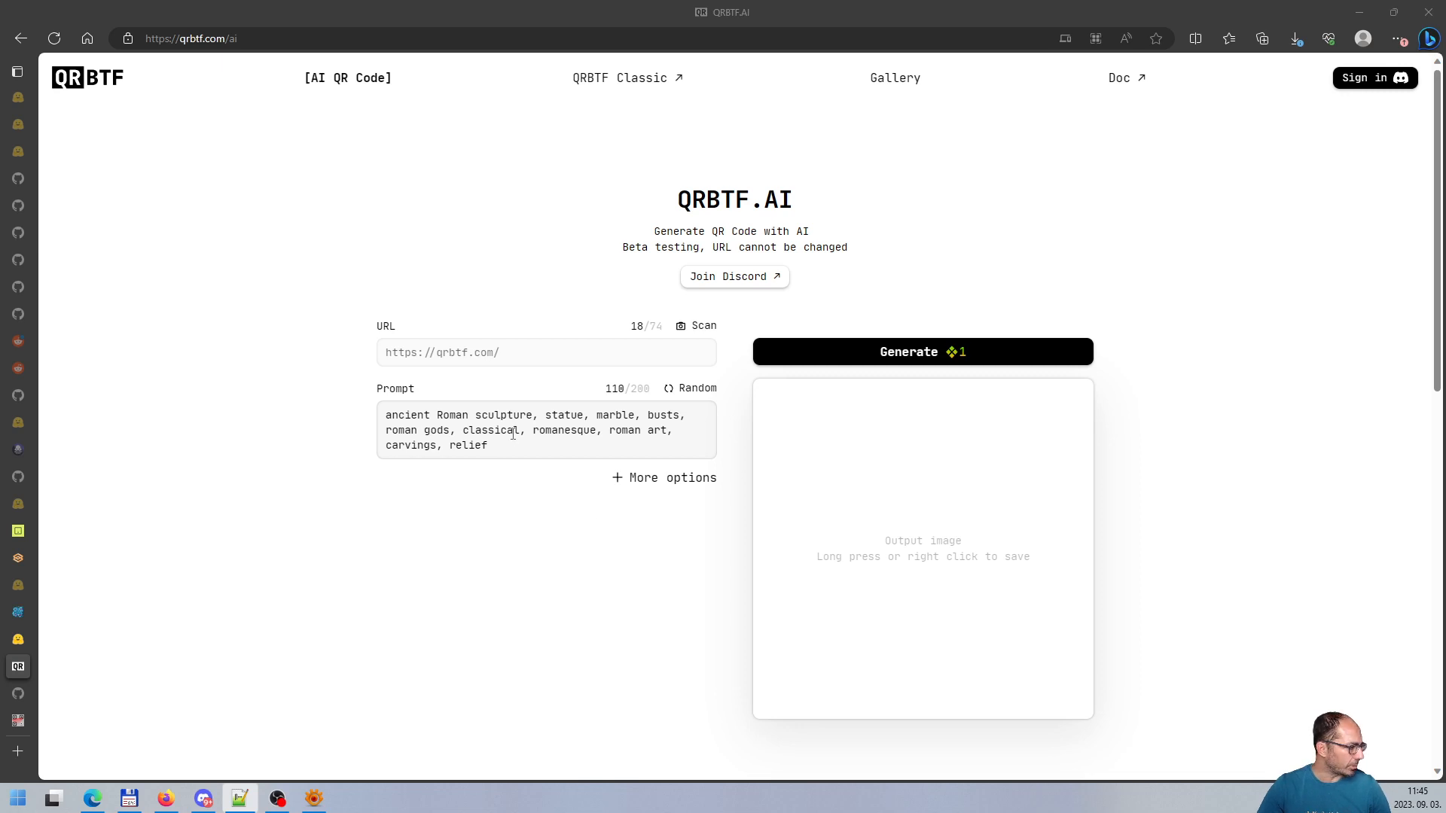
{"action": "left_click_drag", "start_coordinate": [513, 442], "coordinate": [255, 378]}
{"action": "type", "text": "HDR, 8K resolution, intricate detail, sophisticated detail, photorealistic, food photography, waffle, waffle syrup, banana, caramelised sugar"}
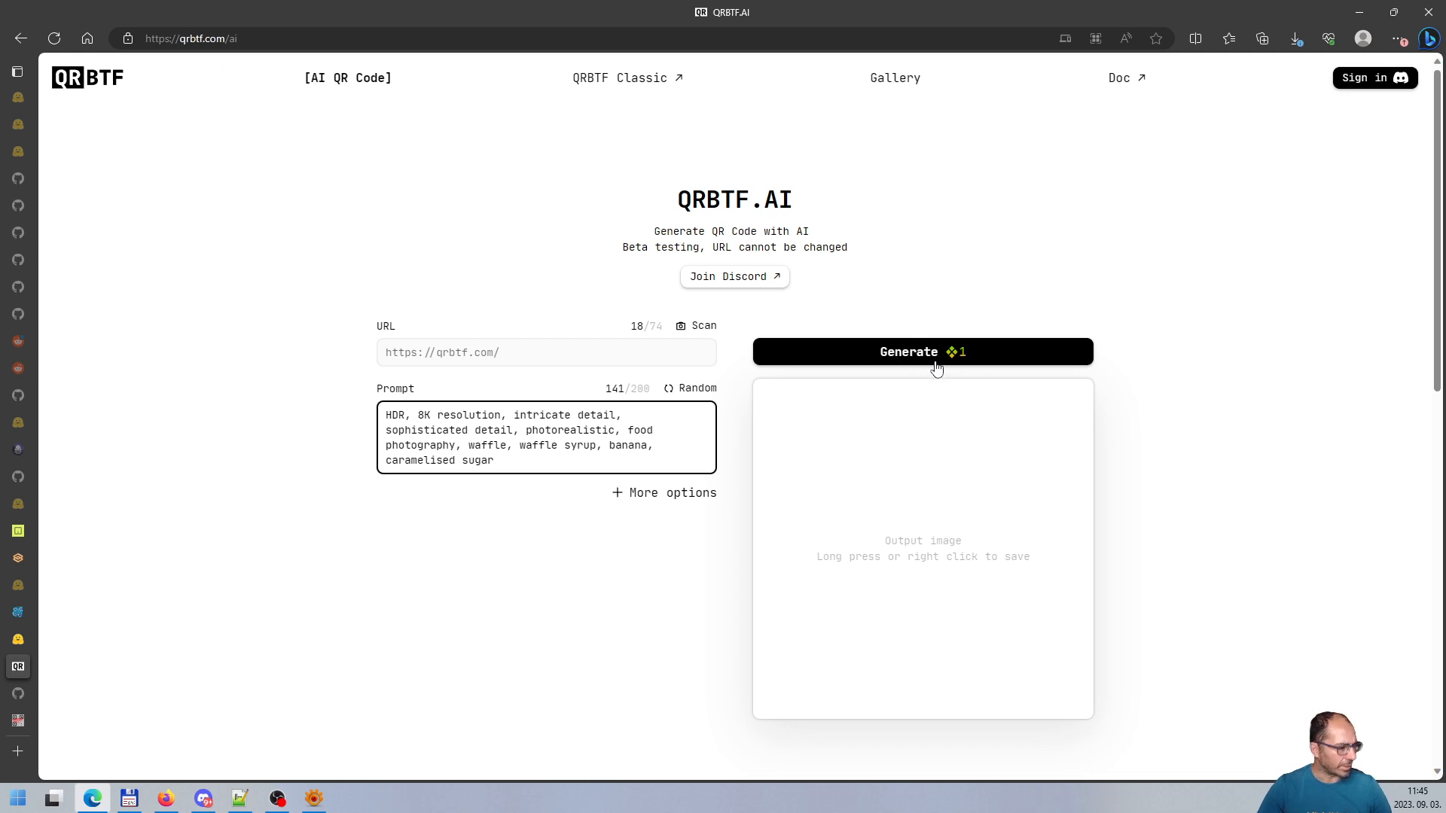
Expand the additional options and review them, switching the size between 1152px and 1536px and leaving it at 1152px
{"action": "left_click", "coordinate": [666, 497]}
{"action": "scroll", "coordinate": [679, 451], "scroll_direction": "down", "scroll_amount": 2}
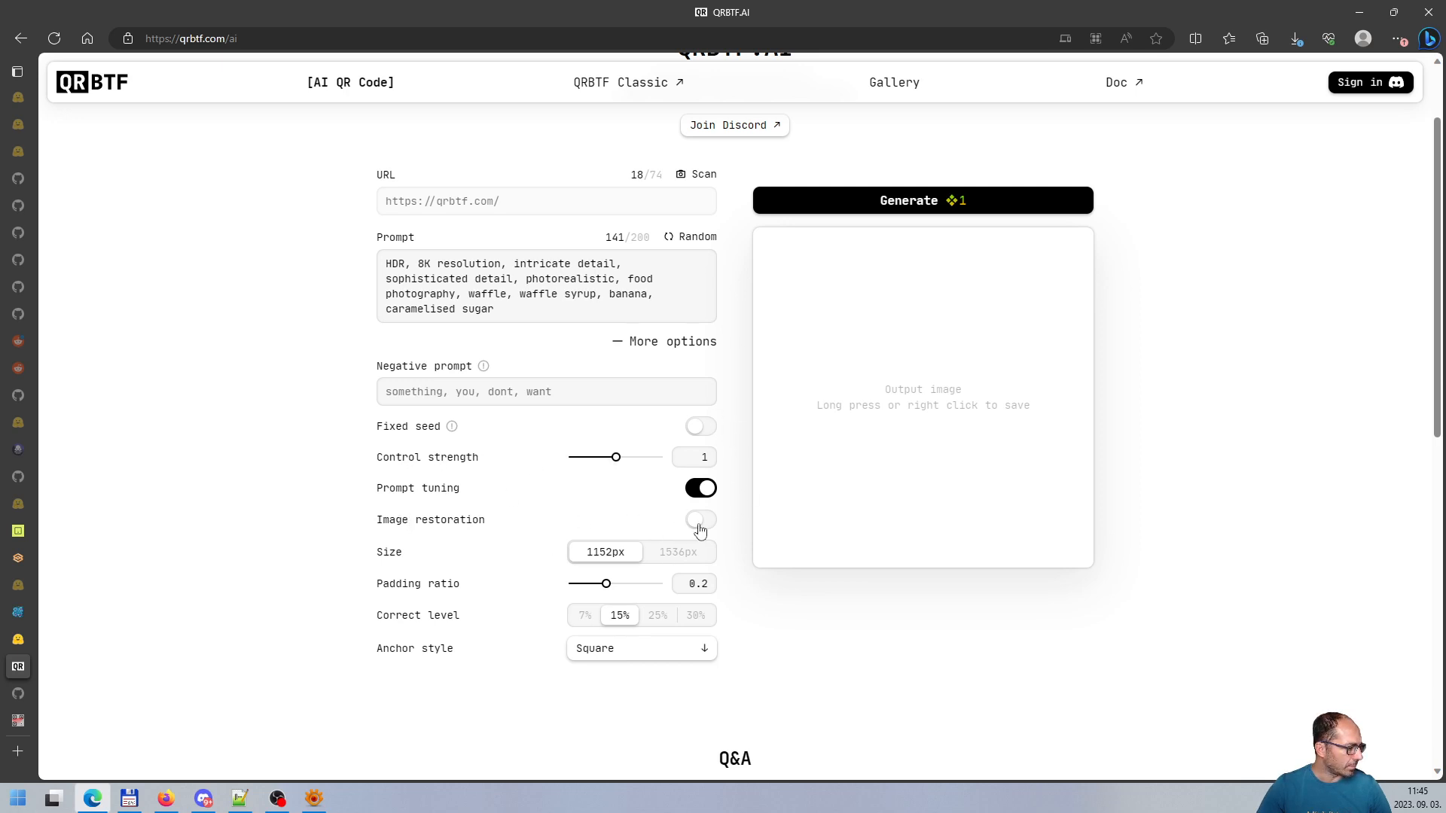
{"action": "left_click", "coordinate": [672, 557]}
{"action": "left_click", "coordinate": [585, 554]}
{"action": "left_click", "coordinate": [684, 553]}
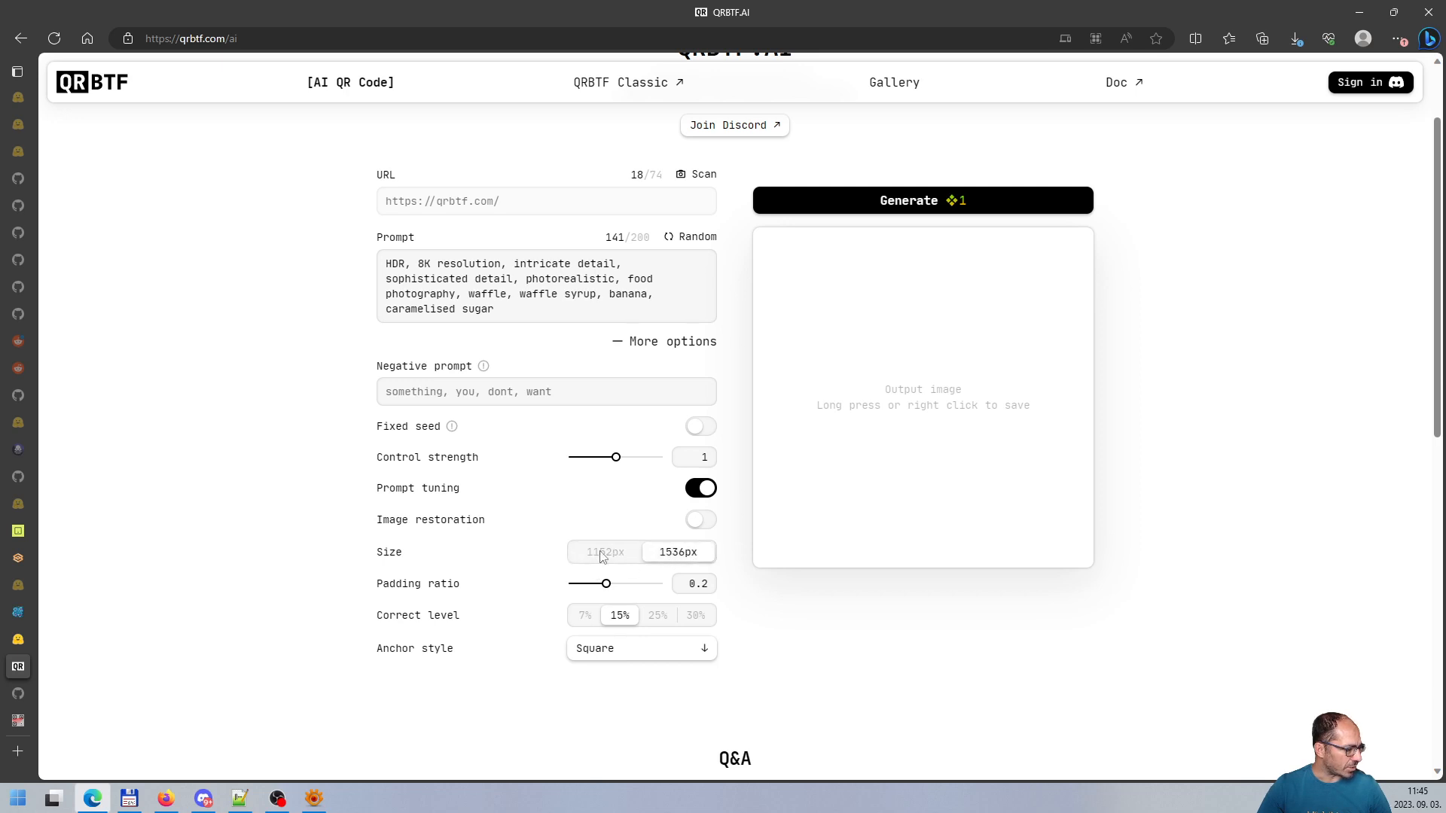
{"action": "left_click", "coordinate": [599, 551]}
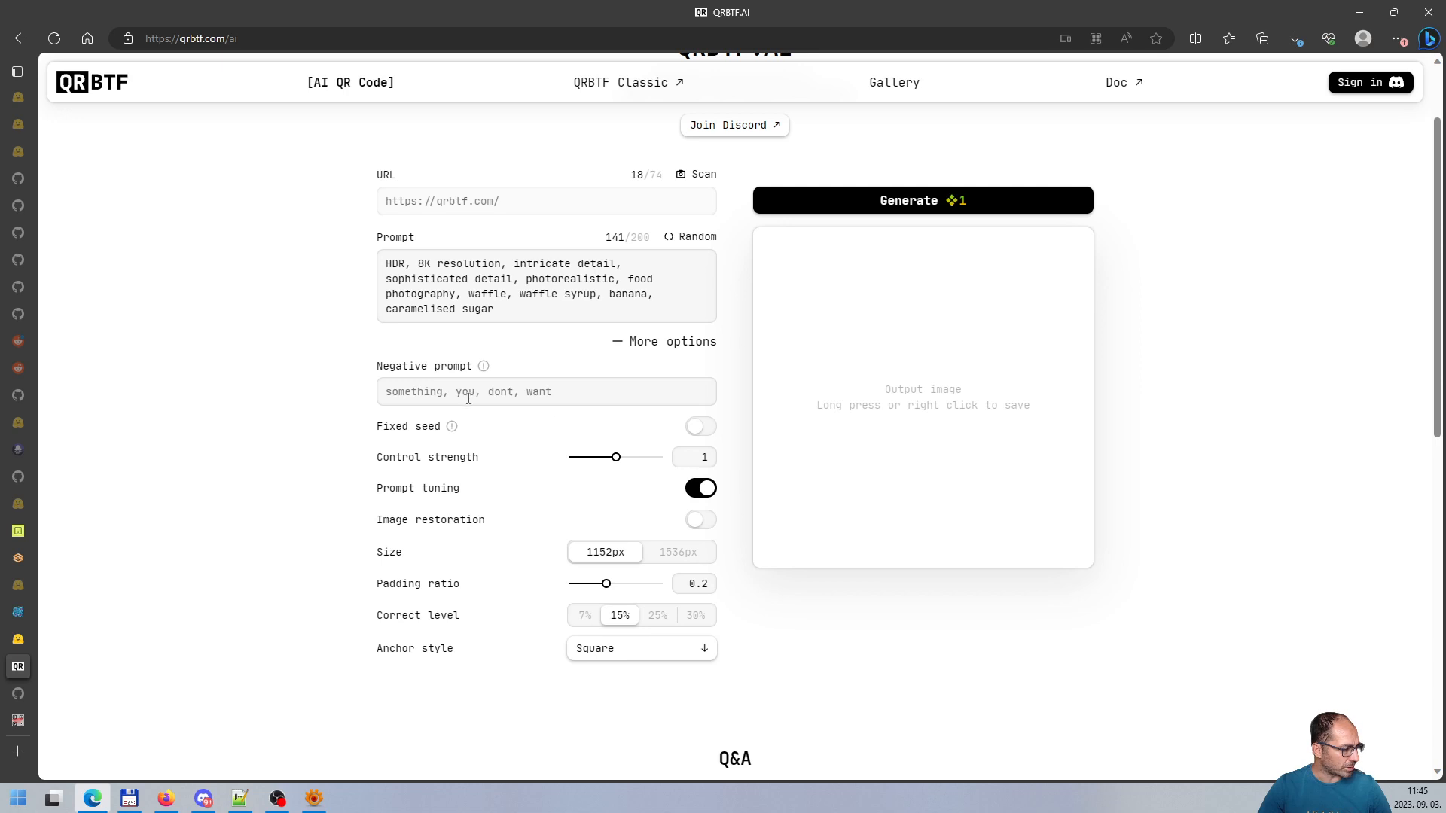
{"action": "scroll", "coordinate": [677, 467], "scroll_direction": "up", "scroll_amount": 2}
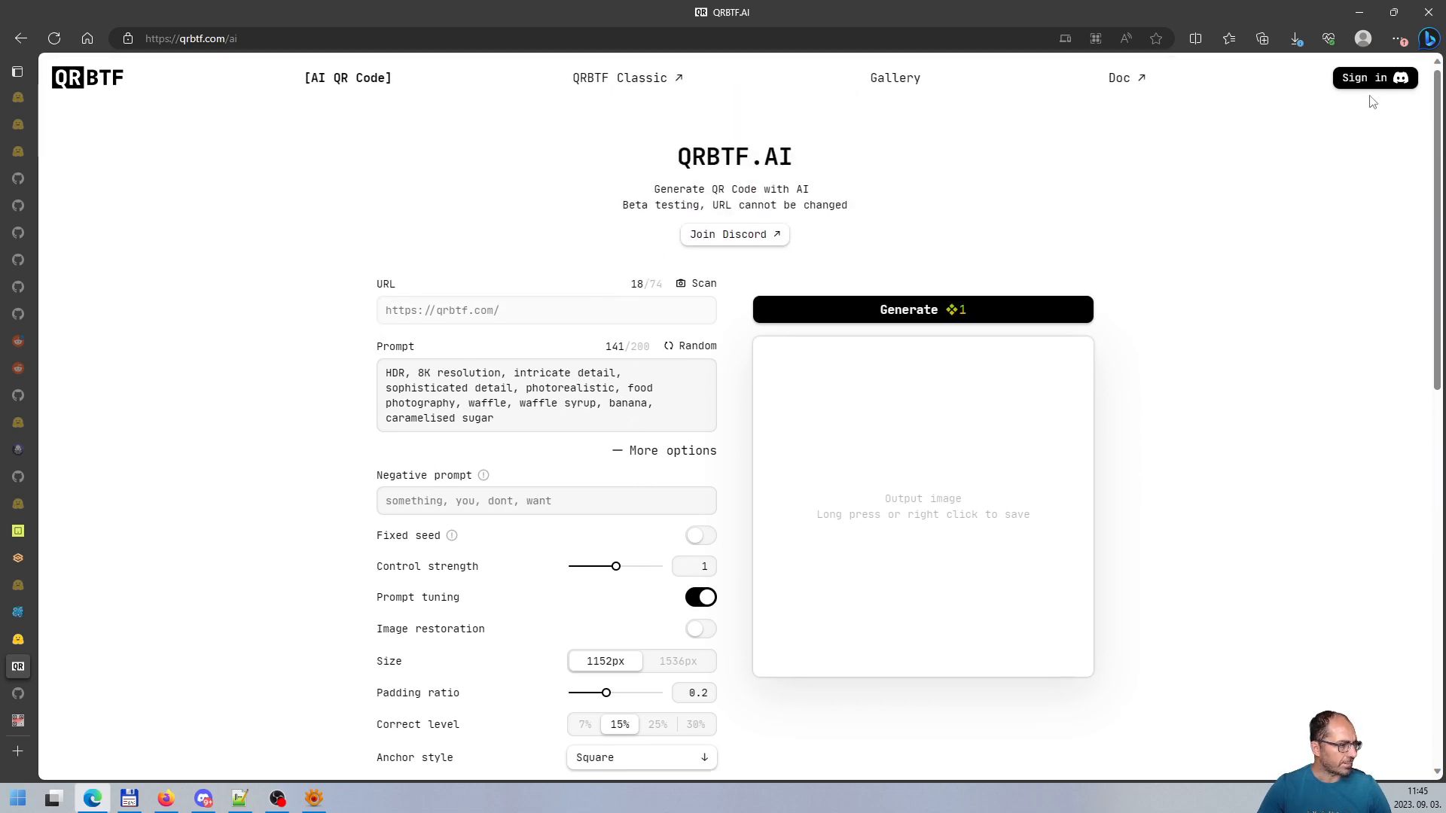
Switch from the QRBTF.AI website to the locally running Stable Diffusion web UI
{"action": "mouse_move", "coordinate": [24, 699]}
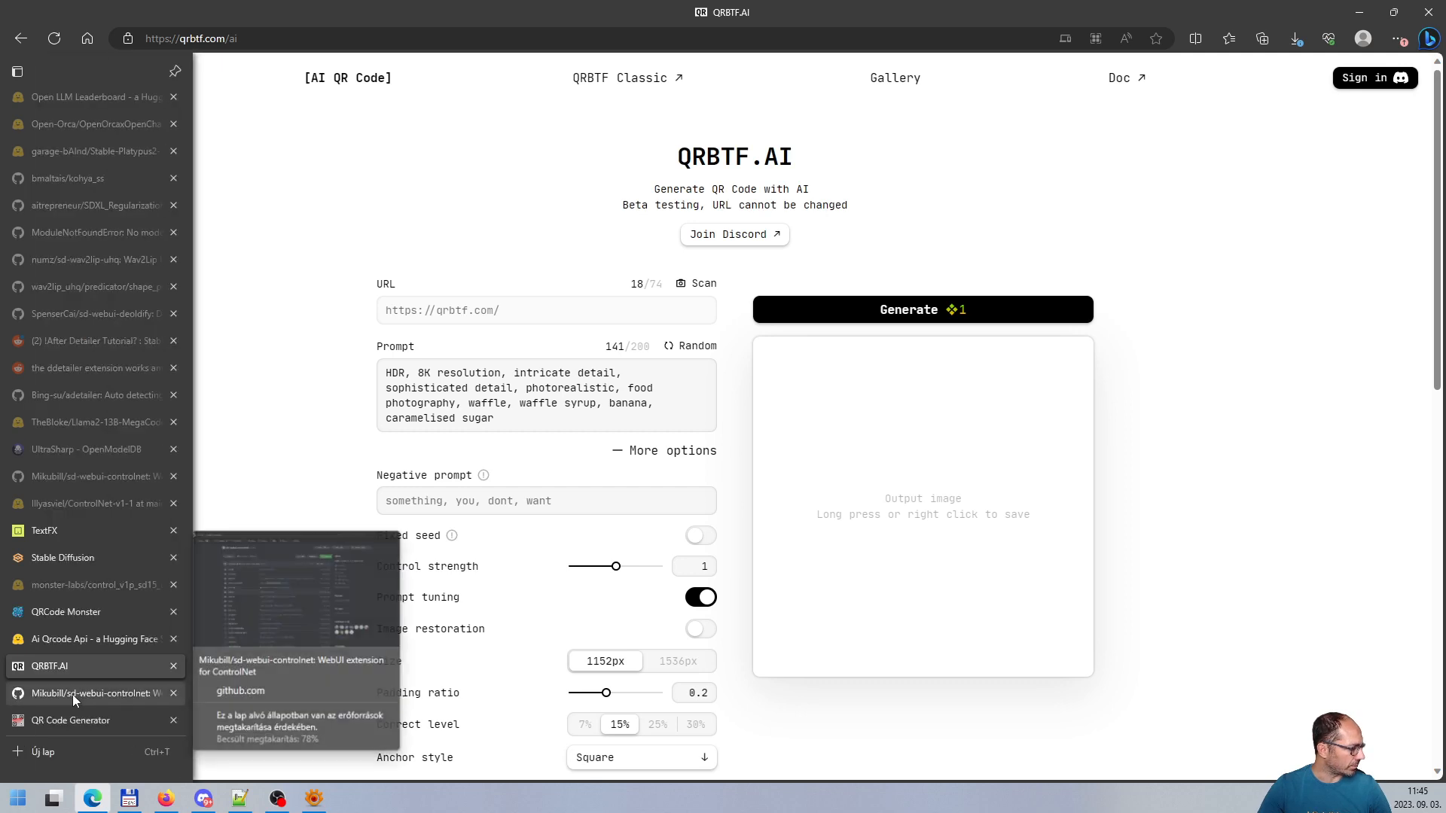
{"action": "mouse_move", "coordinate": [73, 717]}
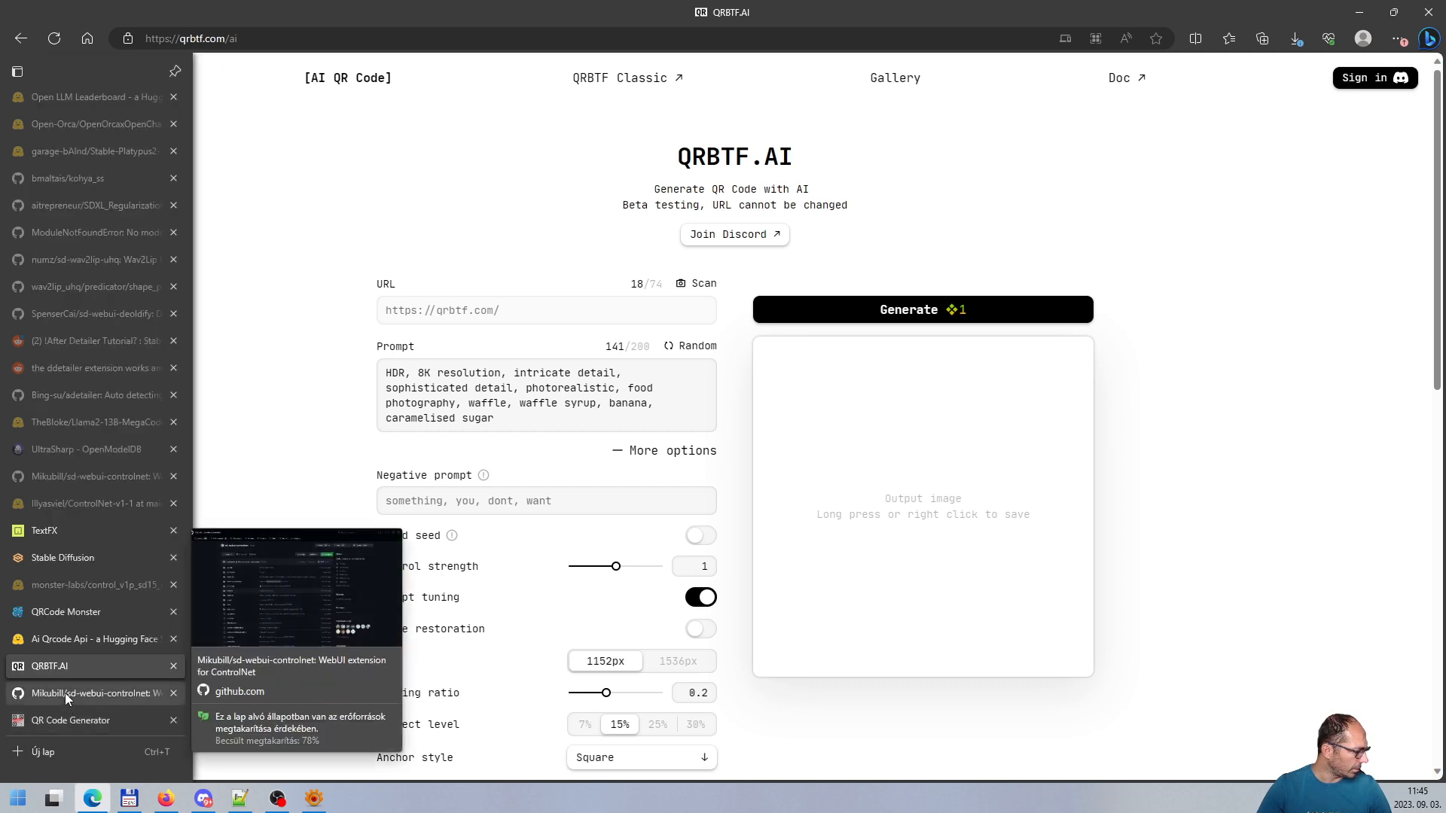
{"action": "left_click", "coordinate": [65, 693]}
{"action": "left_click", "coordinate": [65, 666]}
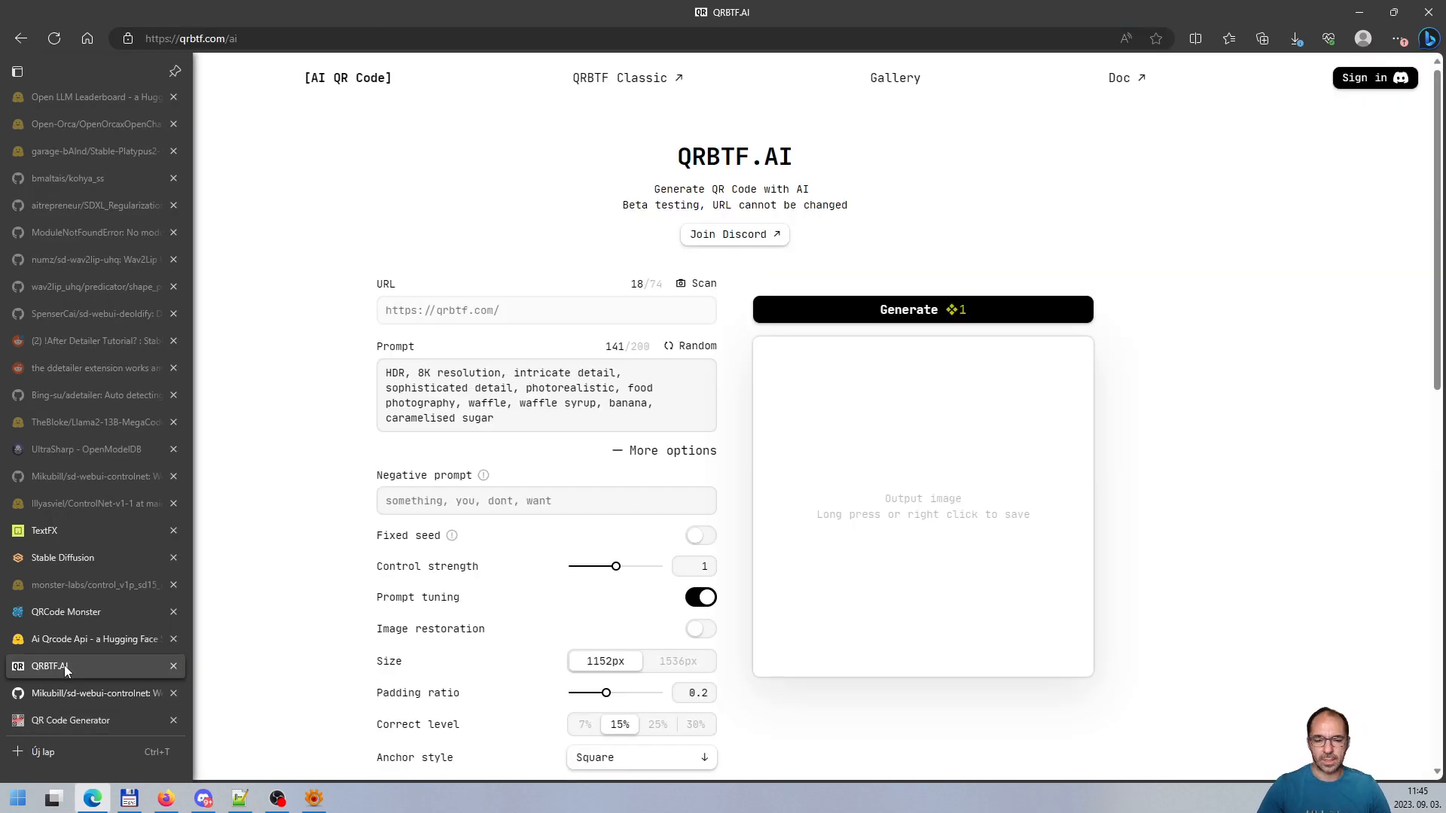
{"action": "key", "text": "alt+Tab"}
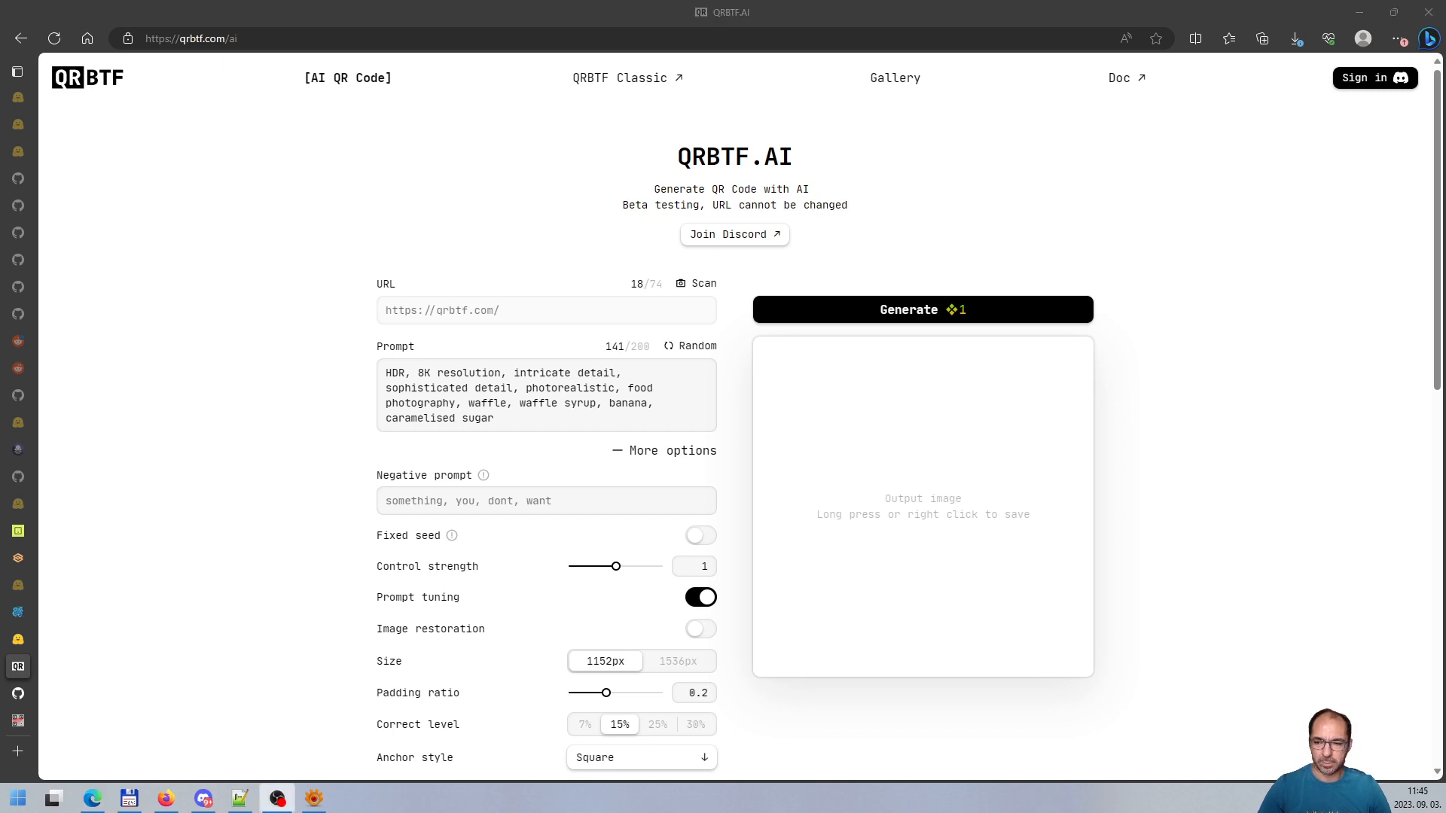
{"action": "mouse_move", "coordinate": [33, 561]}
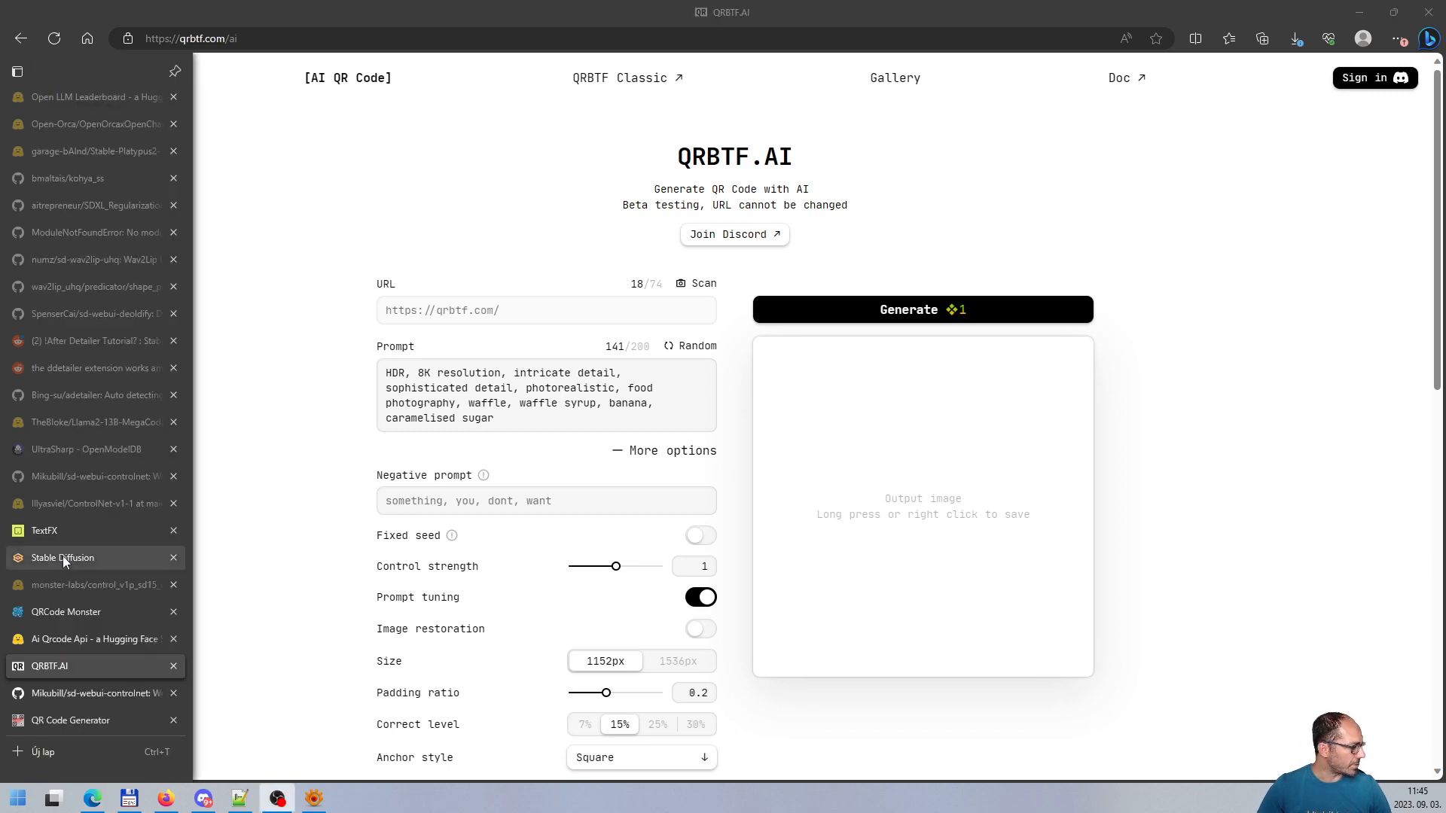
{"action": "left_click", "coordinate": [61, 558]}
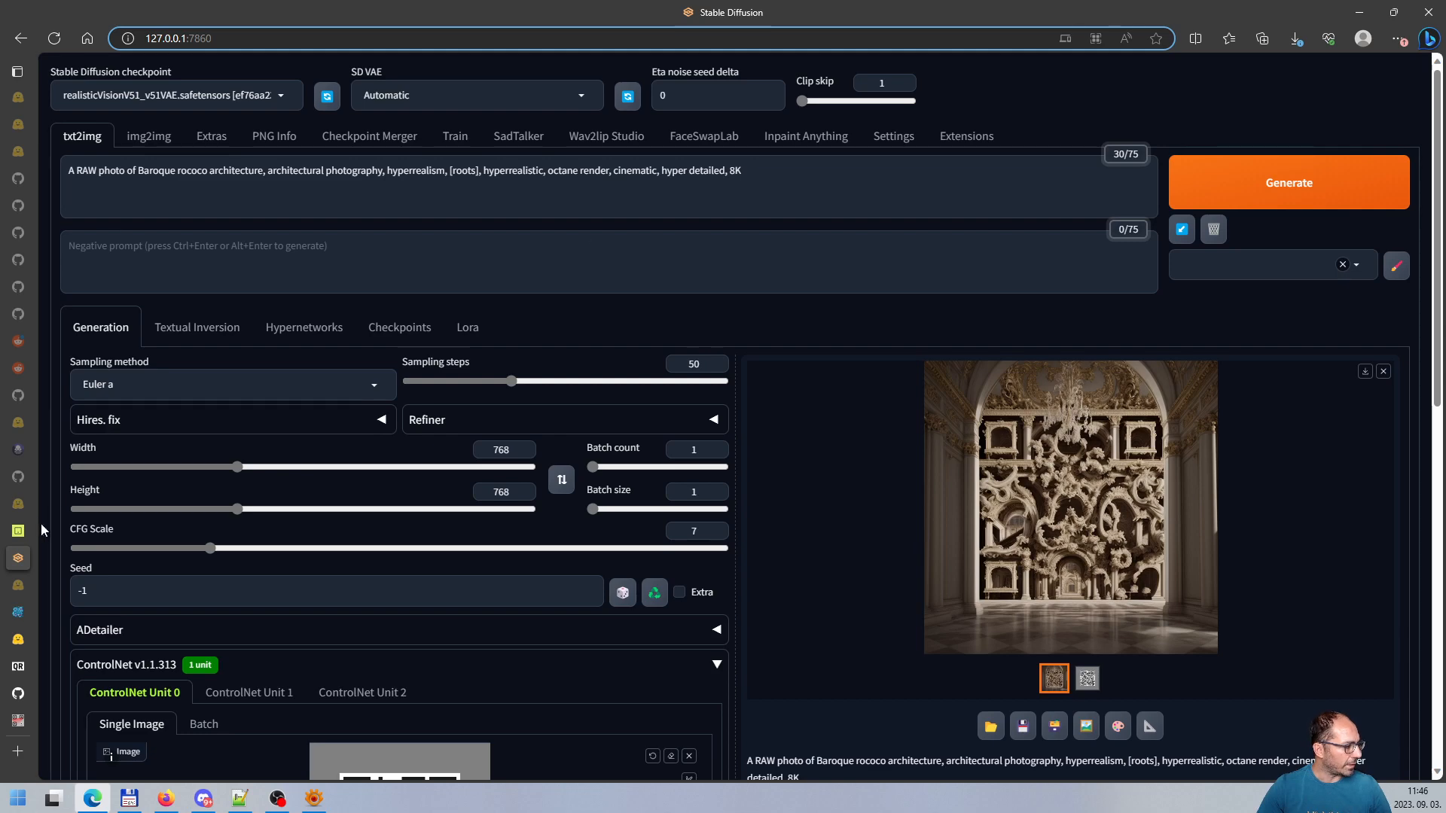
Open the monster-labs/control_v1p_sd15_qrcode_monster model page on Hugging Face and show its list of files and versions
{"action": "mouse_move", "coordinate": [19, 561]}
{"action": "left_click", "coordinate": [88, 611]}
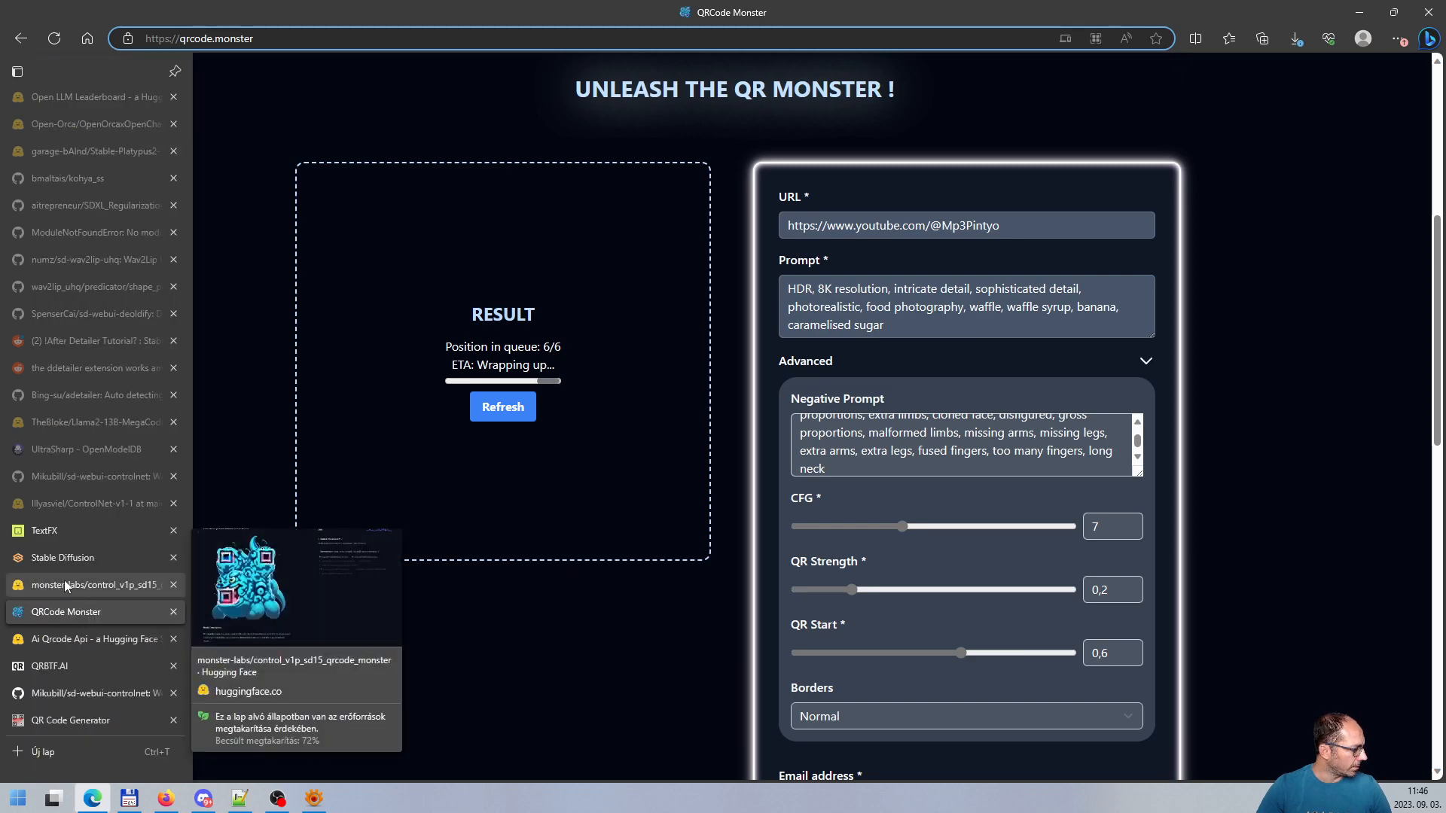
{"action": "left_click", "coordinate": [54, 586]}
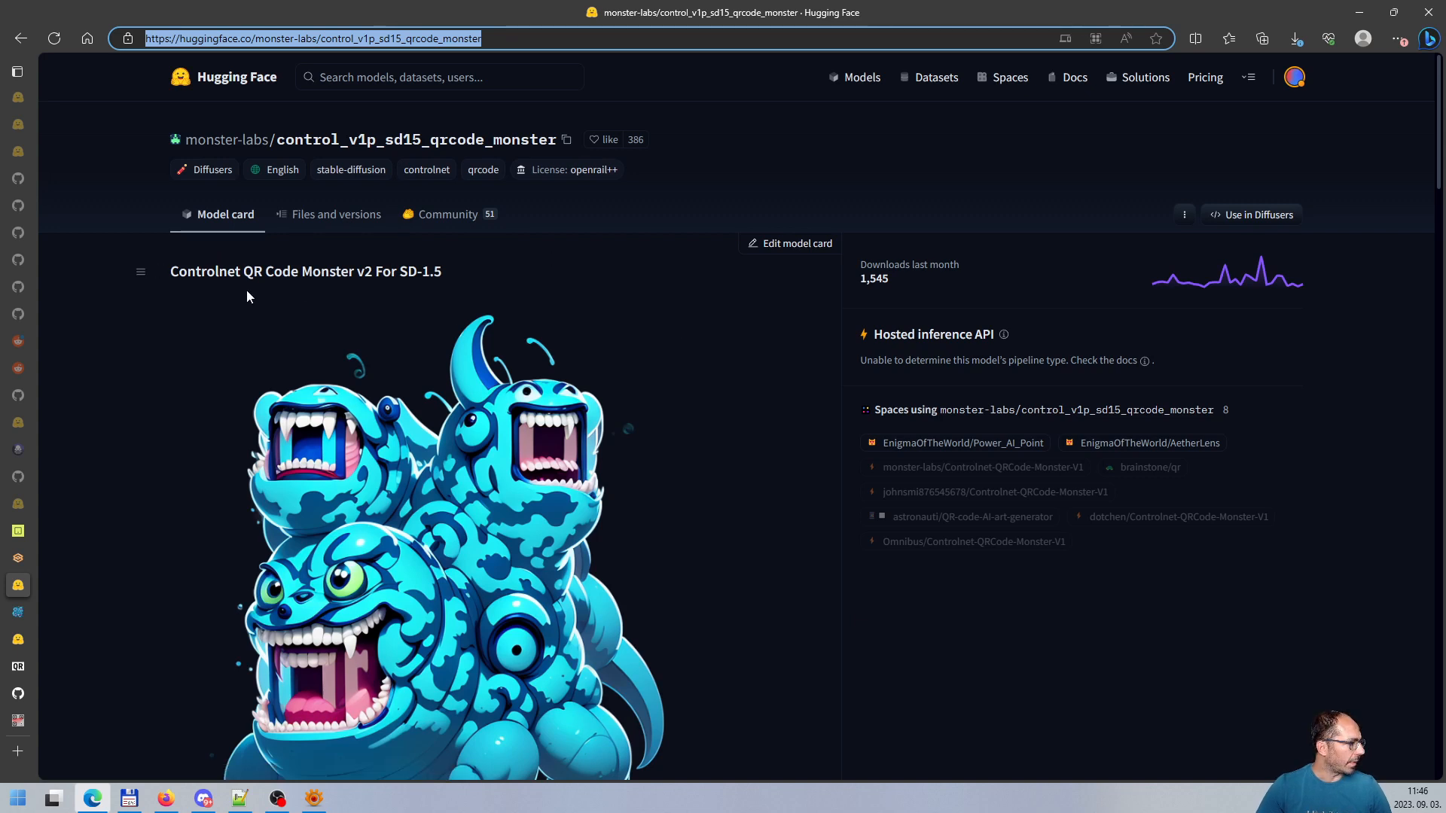
{"action": "left_click", "coordinate": [968, 637]}
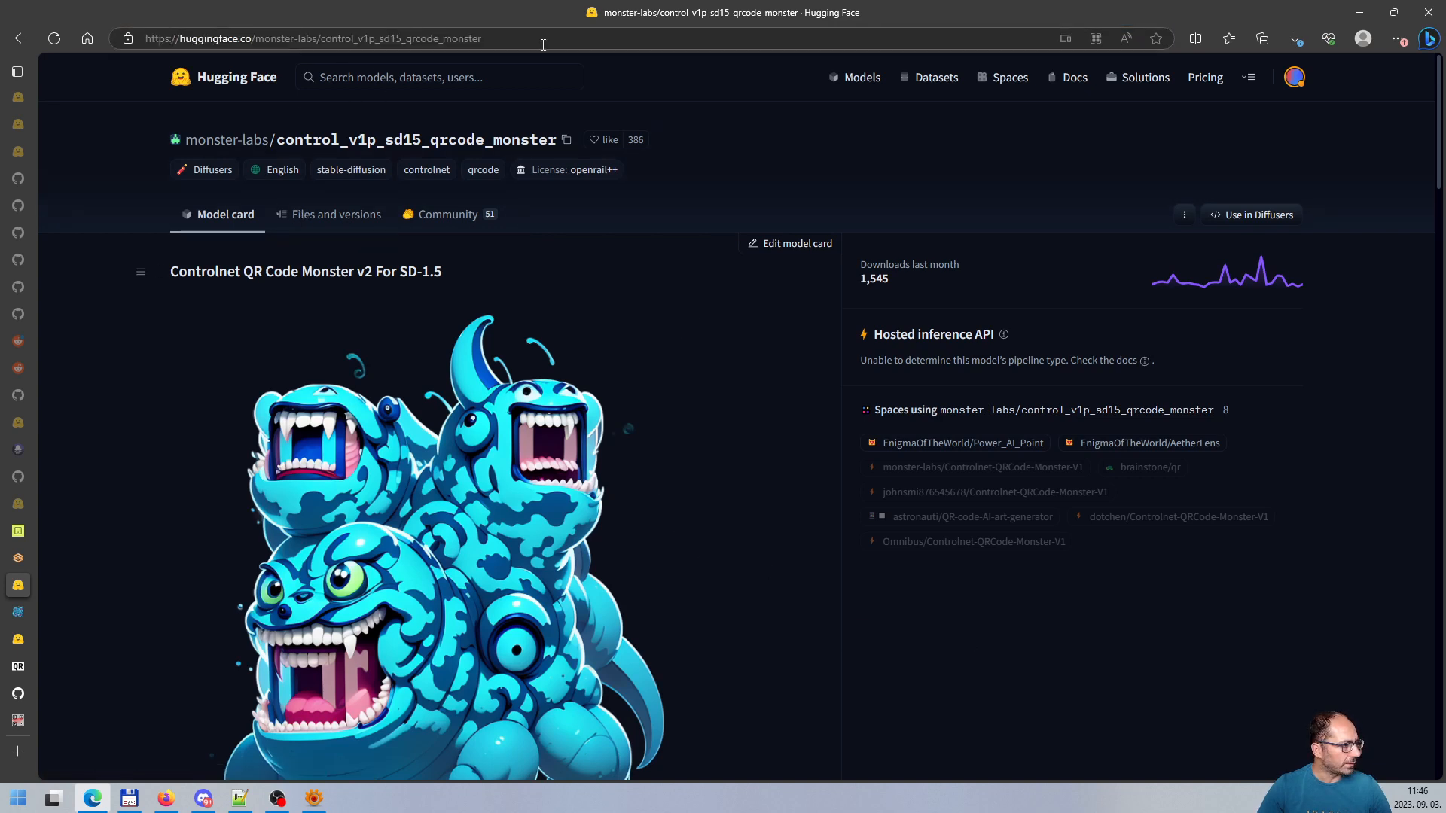
{"action": "left_click", "coordinate": [336, 217]}
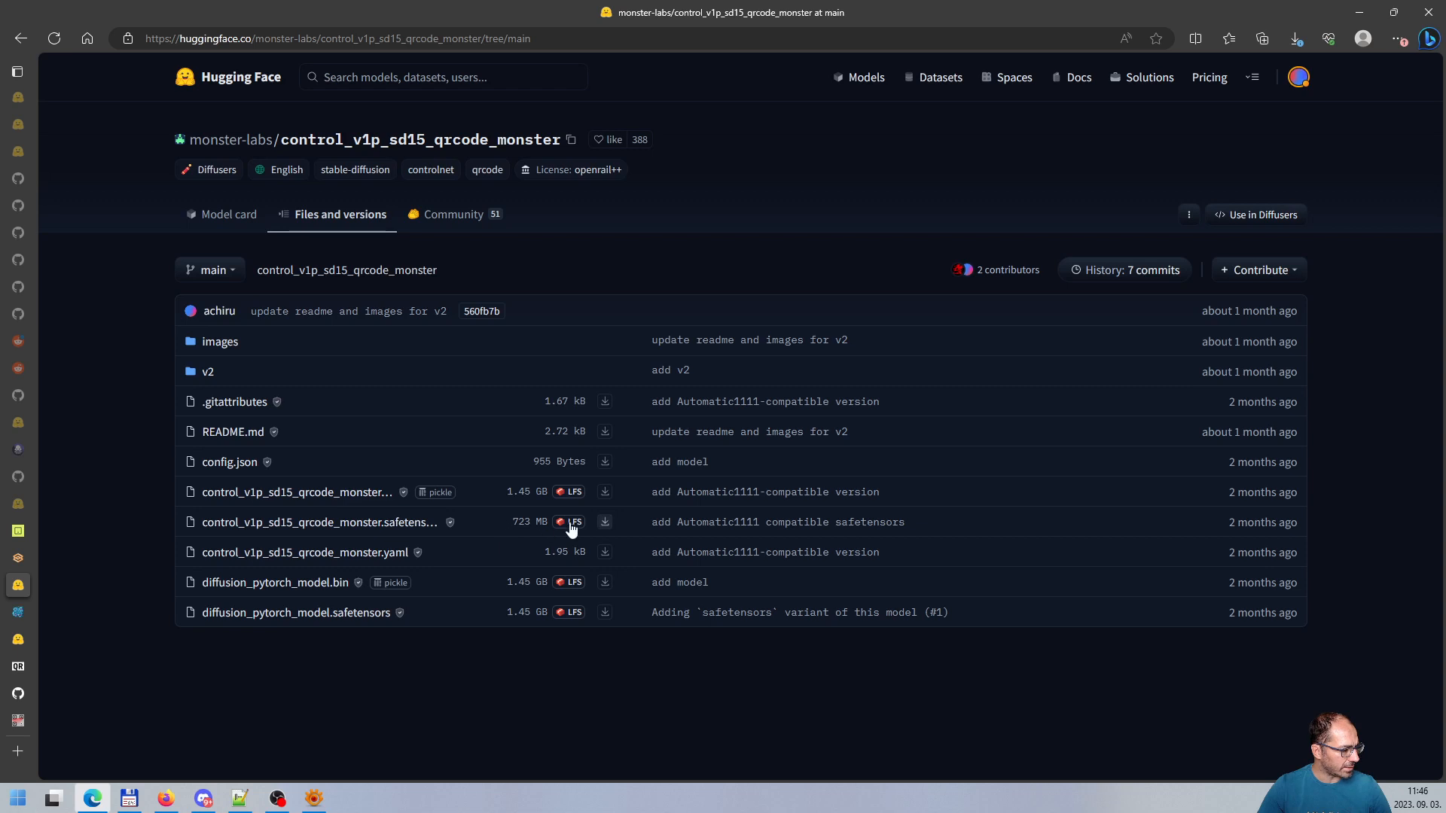
Switch to Total Commander and open the ControlNet model folder stable-diffusion-webui\extensions\sd-webui-controlnet\models
{"action": "left_click", "coordinate": [129, 799]}
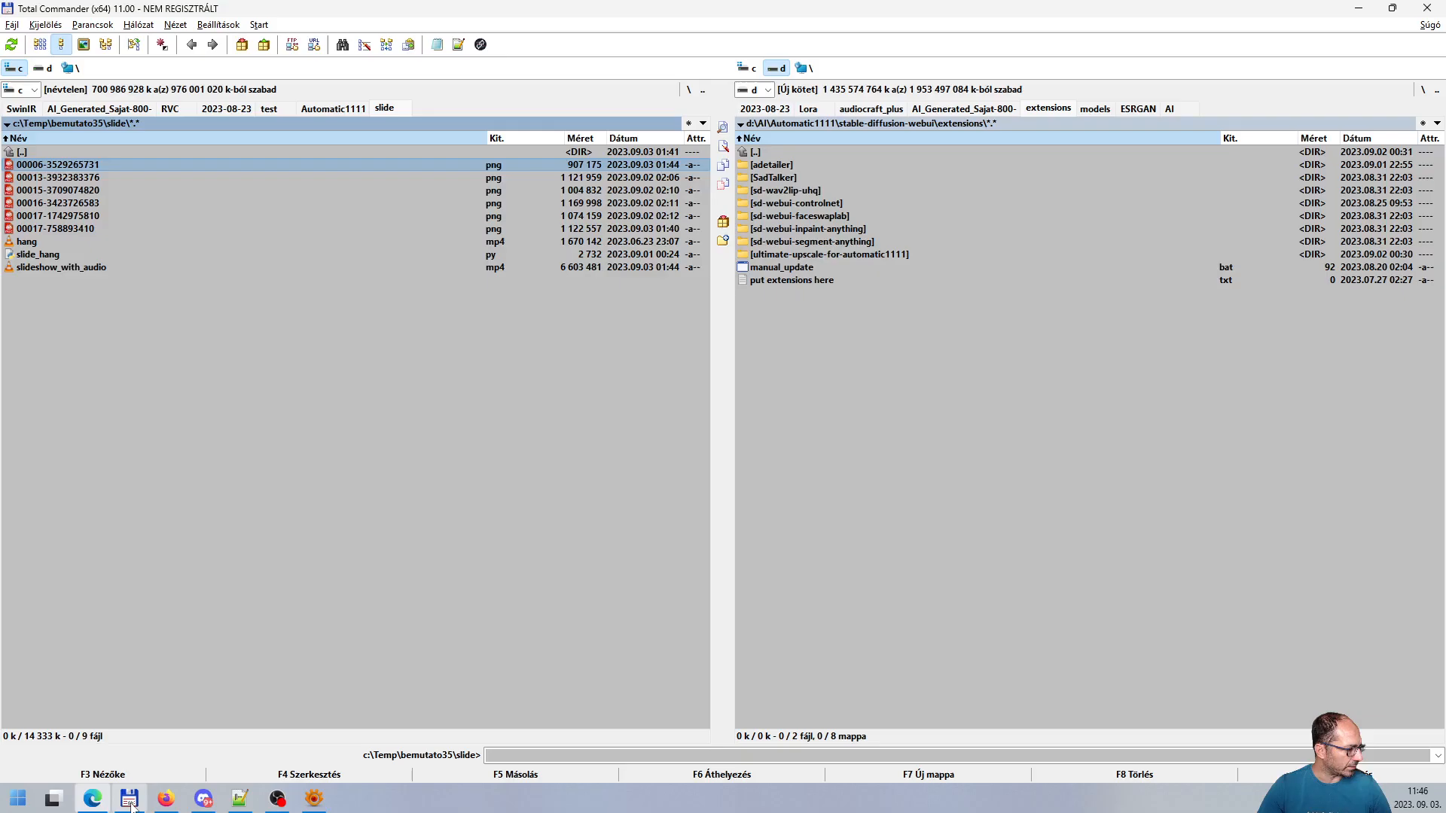
{"action": "left_click", "coordinate": [825, 365]}
{"action": "double_click", "coordinate": [807, 147]}
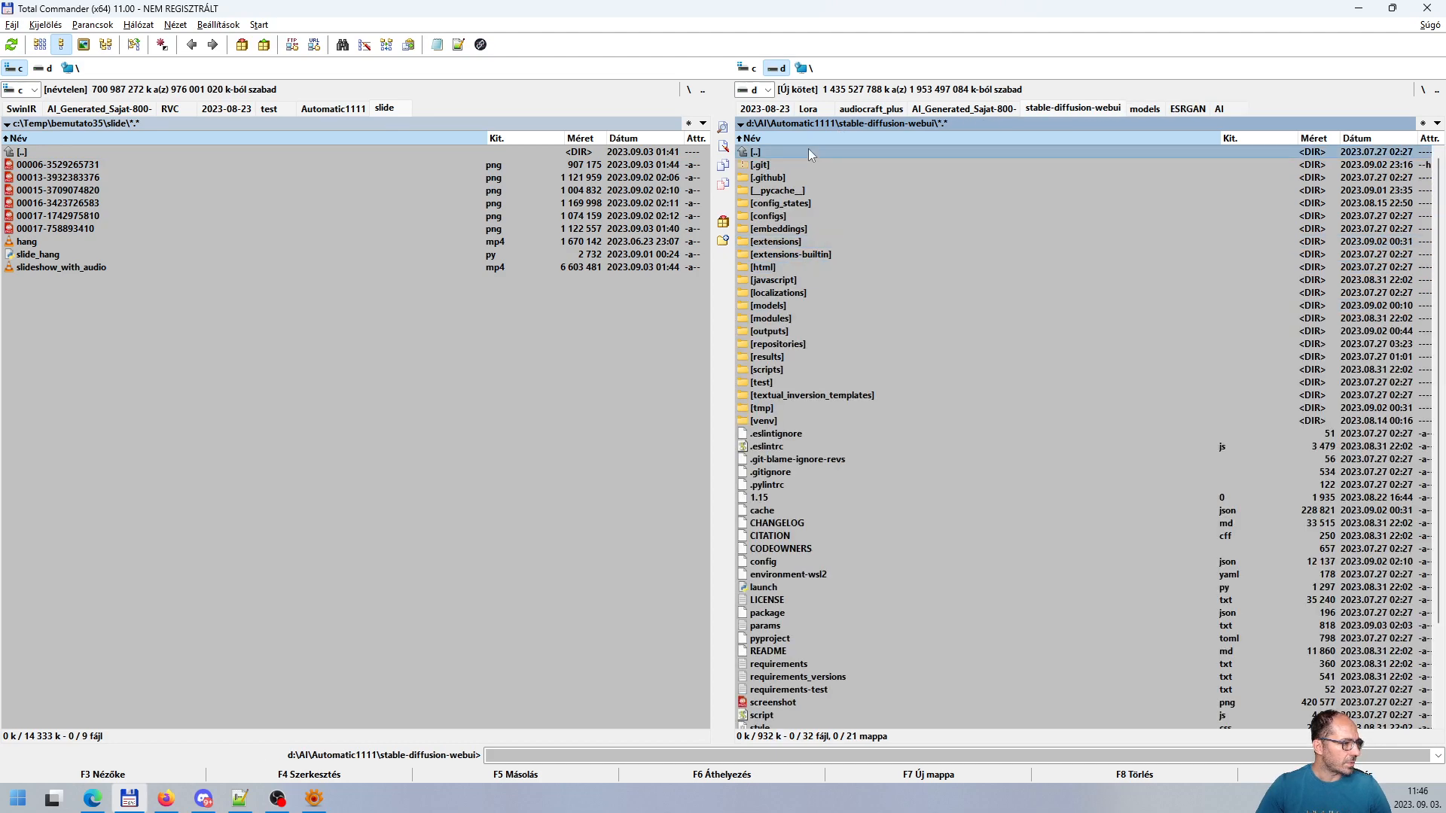
{"action": "double_click", "coordinate": [807, 148]}
{"action": "double_click", "coordinate": [825, 166]}
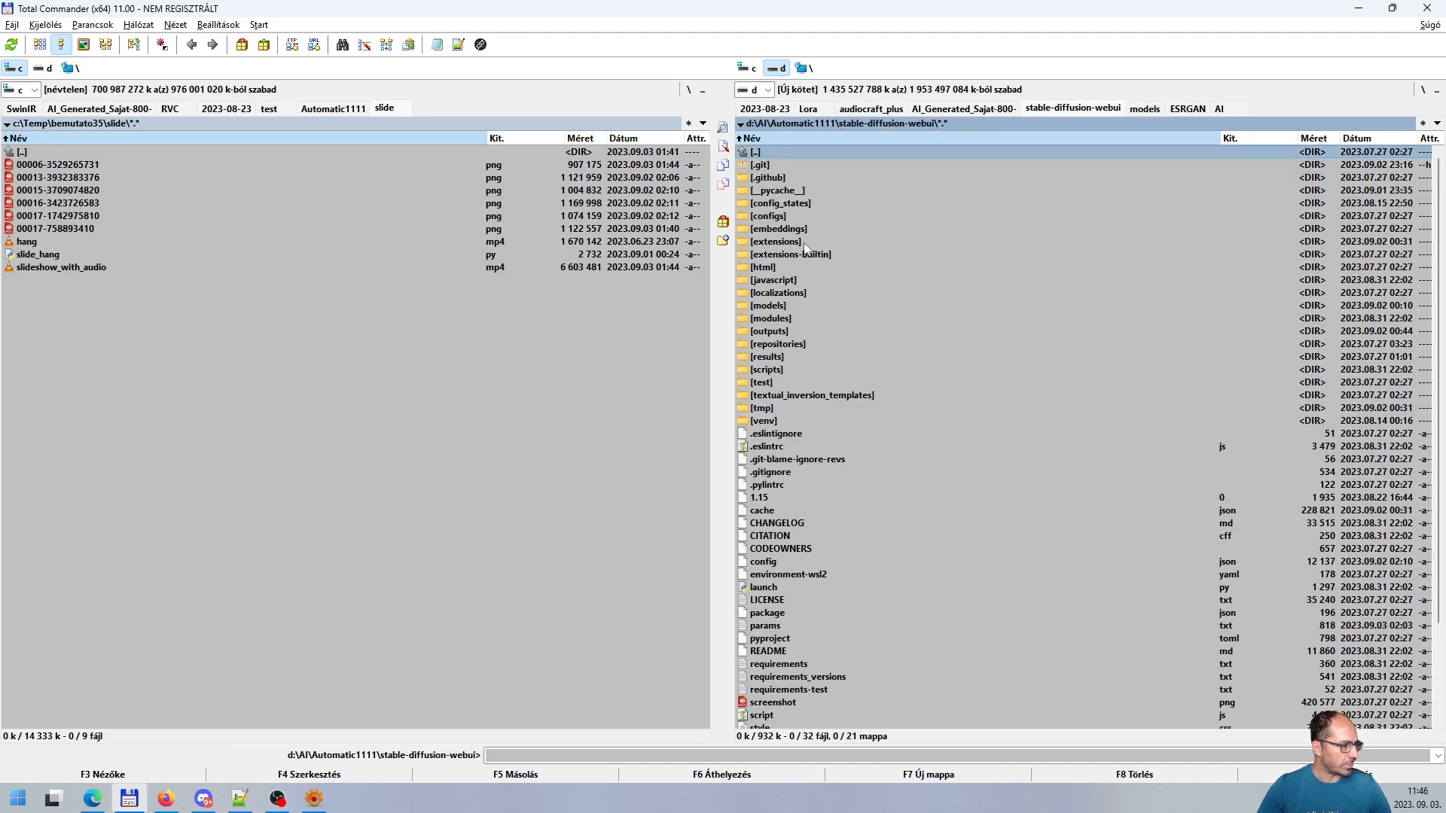
{"action": "double_click", "coordinate": [776, 241]}
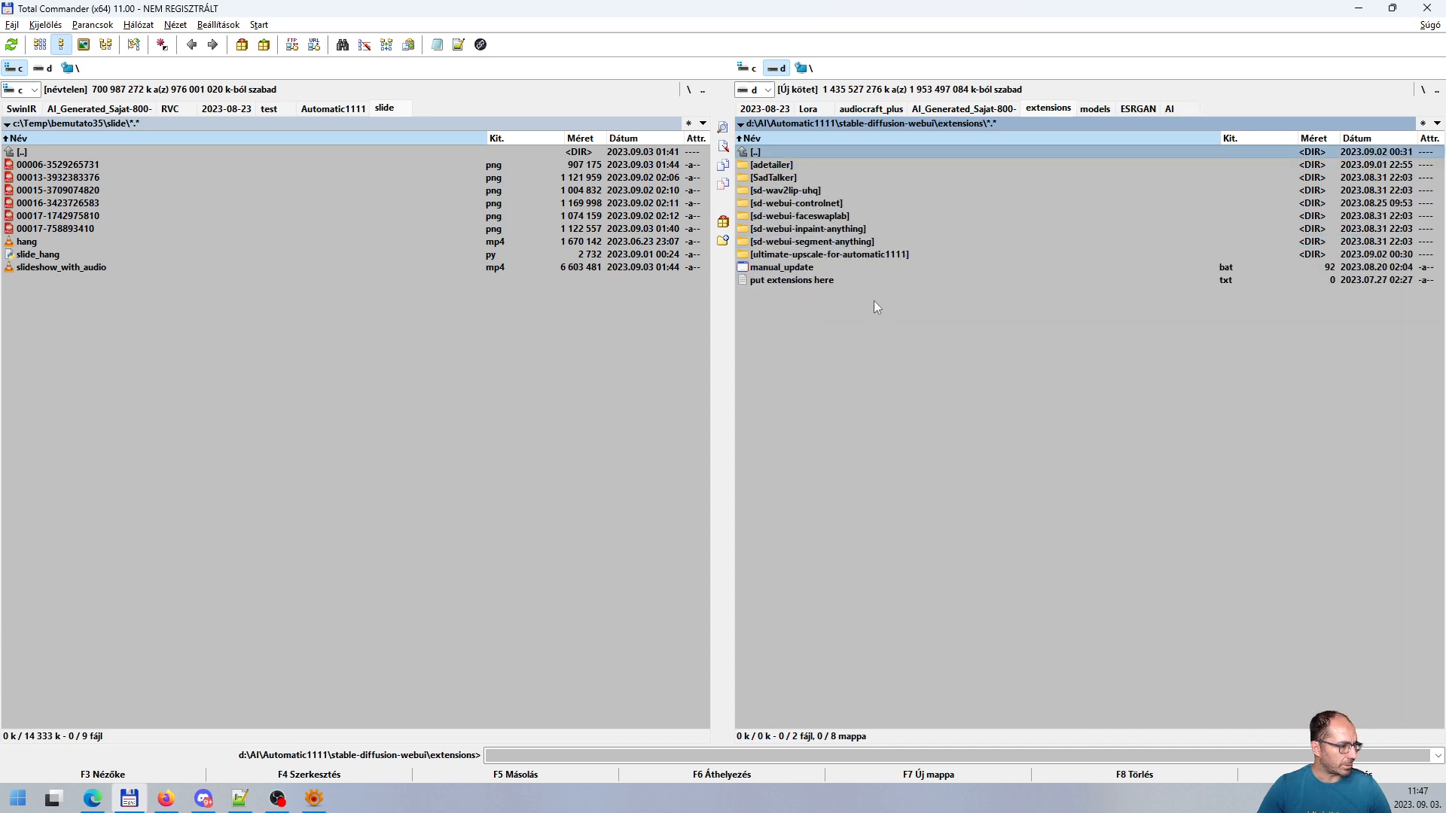
{"action": "double_click", "coordinate": [807, 203]}
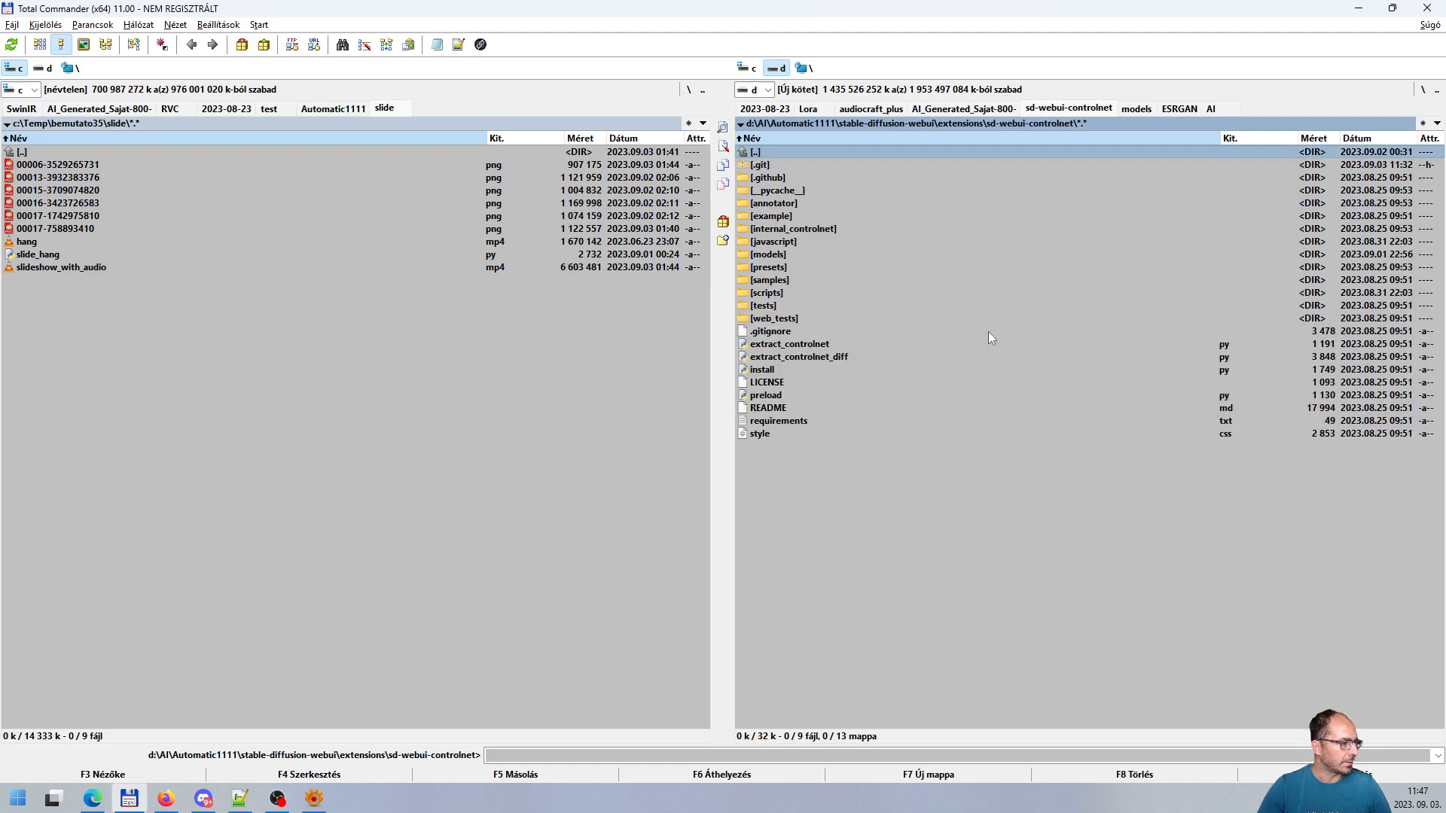
{"action": "double_click", "coordinate": [801, 254]}
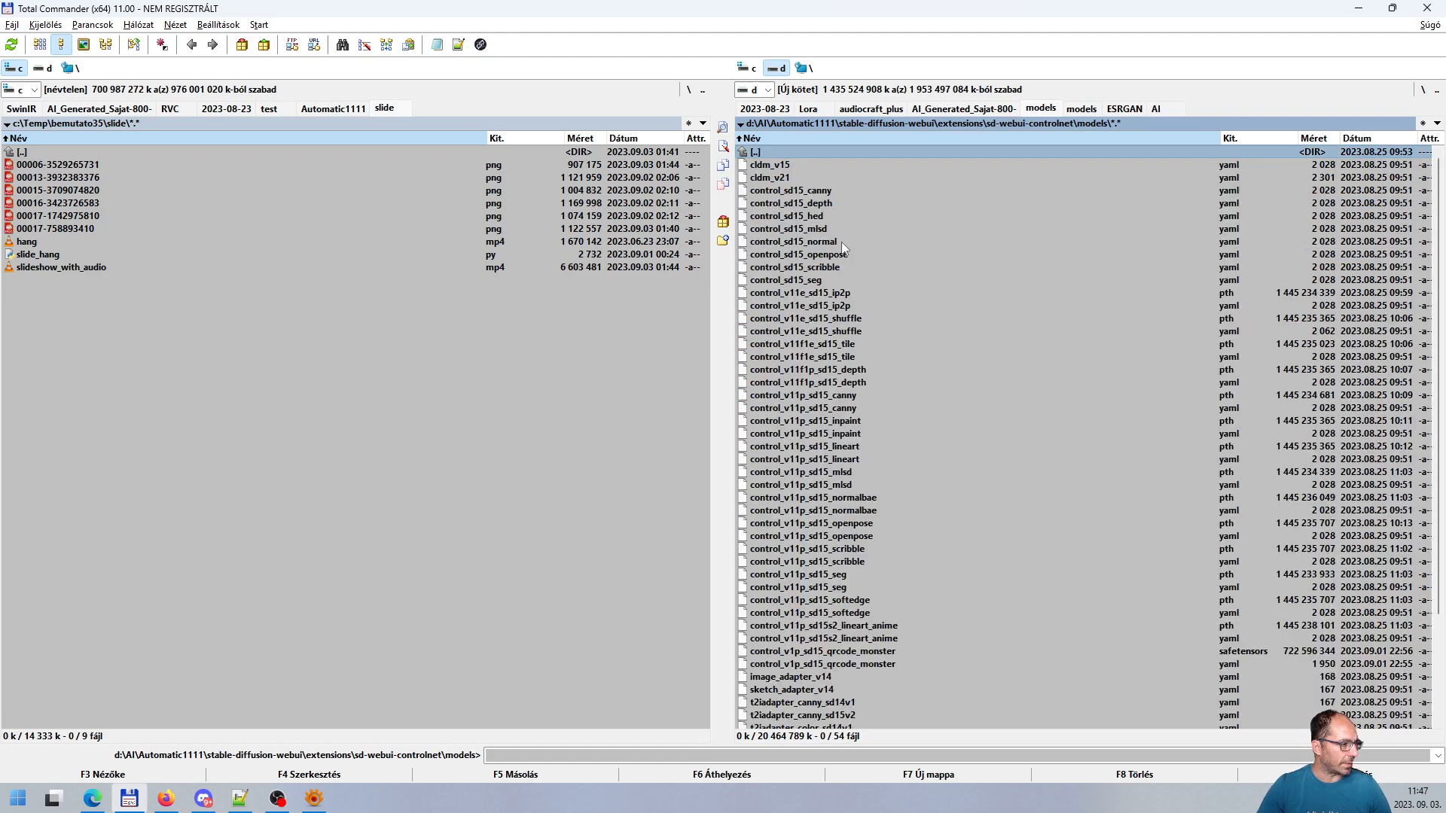
Mark the control_v1p_sd15_qrcode_monster safetensors and yaml files, checking the yaml entry in the Hugging Face file list
{"action": "left_click", "coordinate": [1020, 652]}
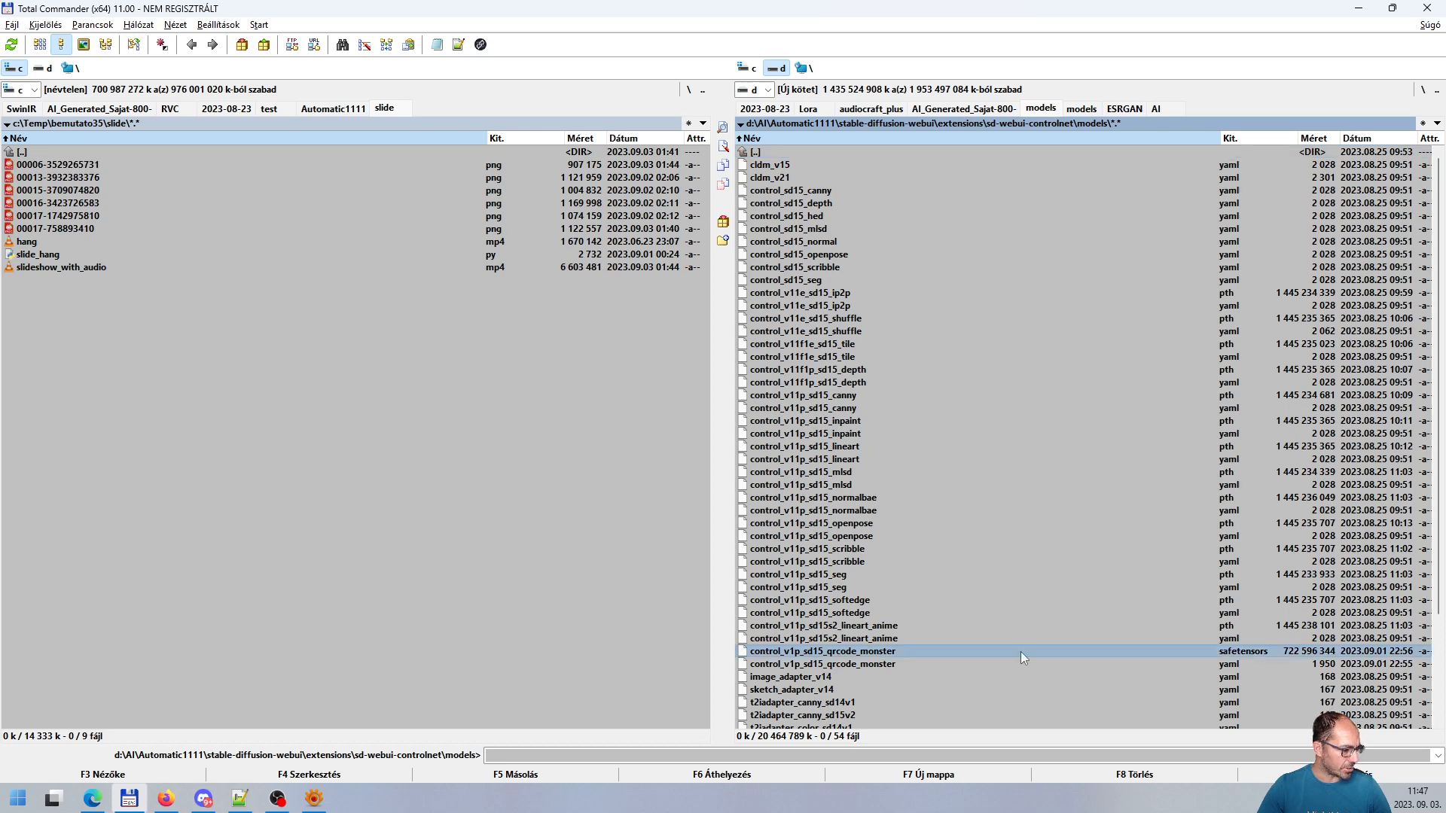
{"action": "key", "text": "space"}
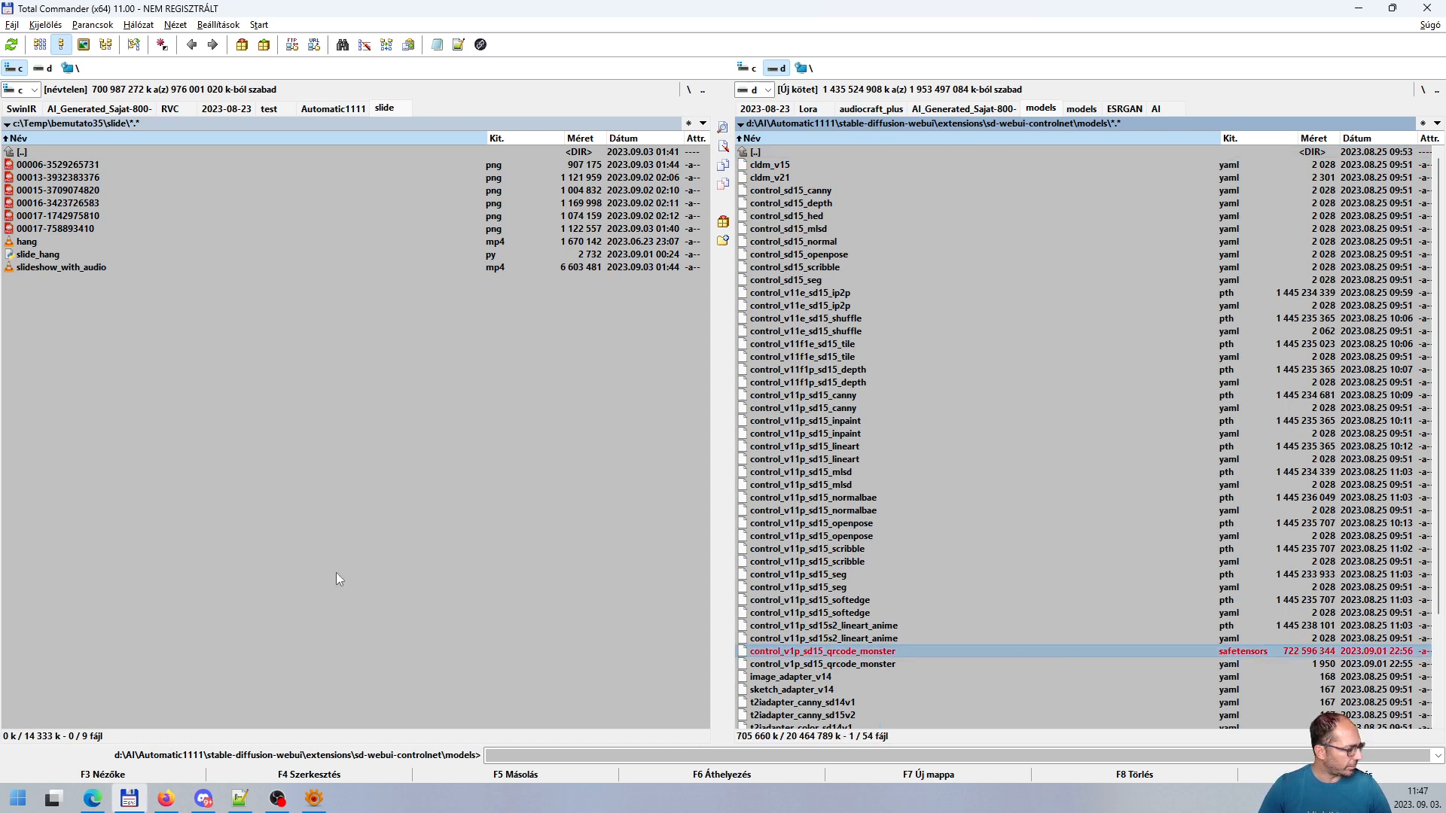
{"action": "left_click", "coordinate": [92, 798]}
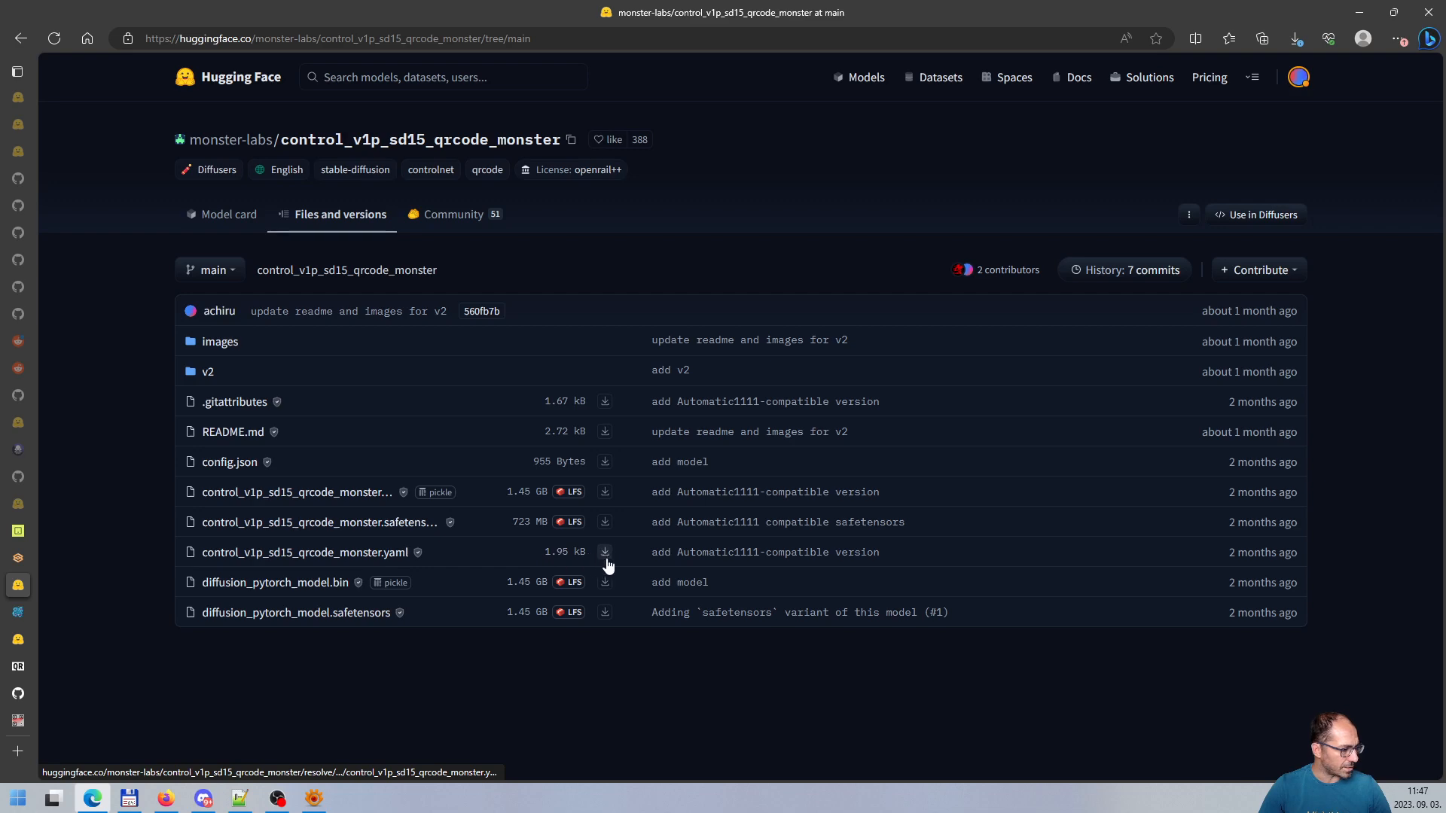
{"action": "left_click", "coordinate": [130, 798]}
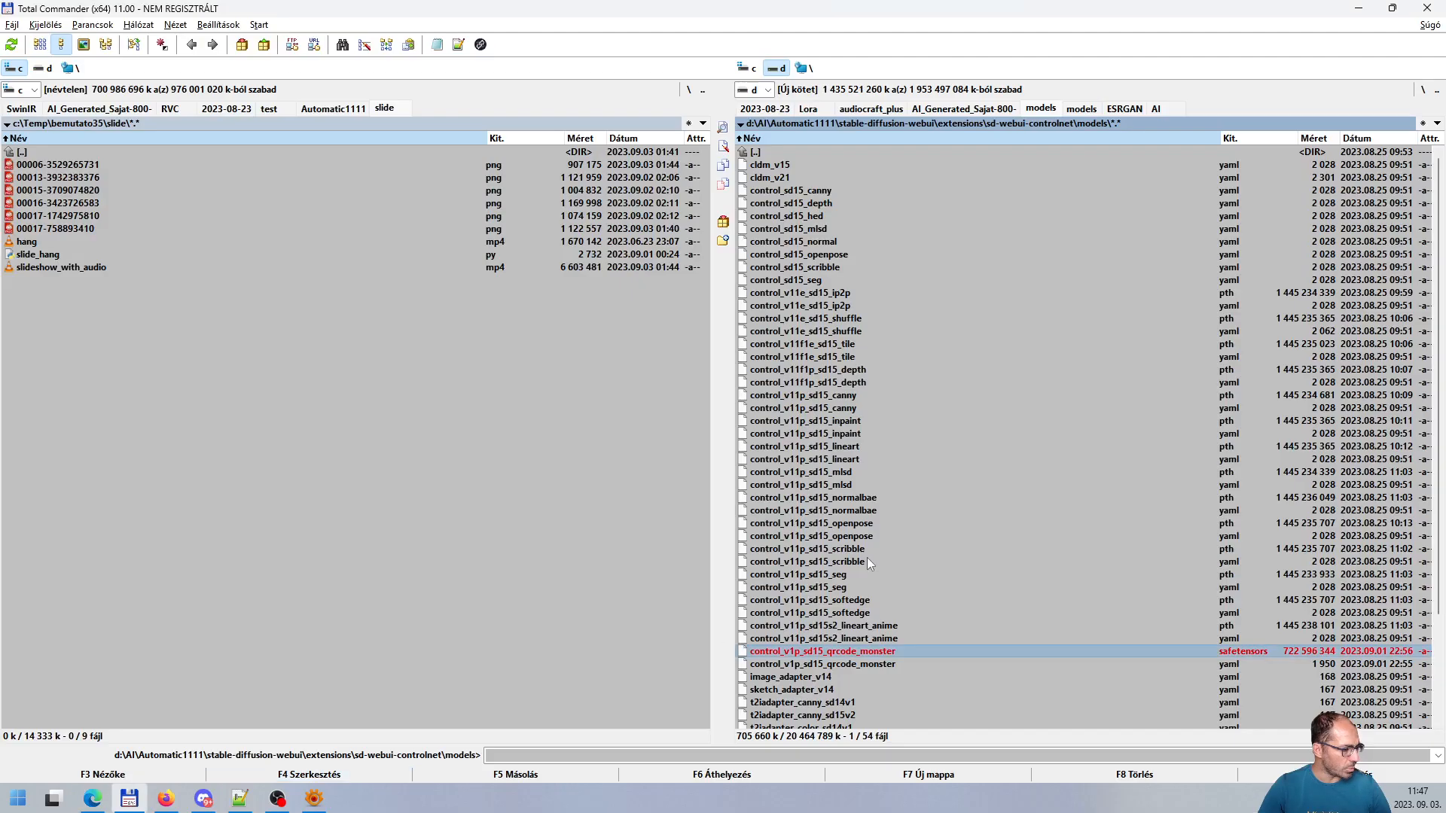
{"action": "left_click", "coordinate": [905, 663], "text": "ctrl"}
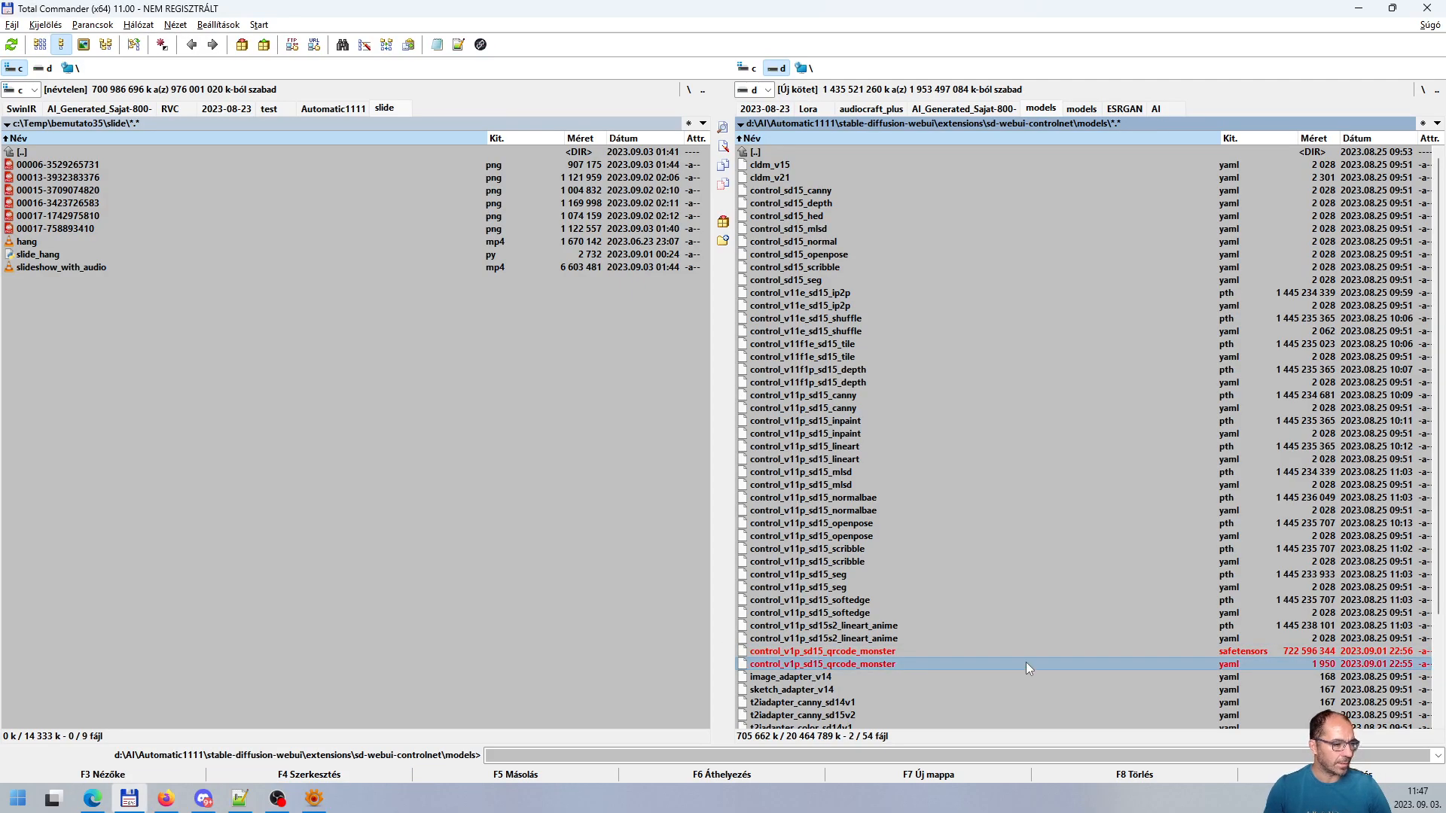
{"action": "key", "text": "shift+Up"}
{"action": "key", "text": "space"}
{"action": "key", "text": "space"}
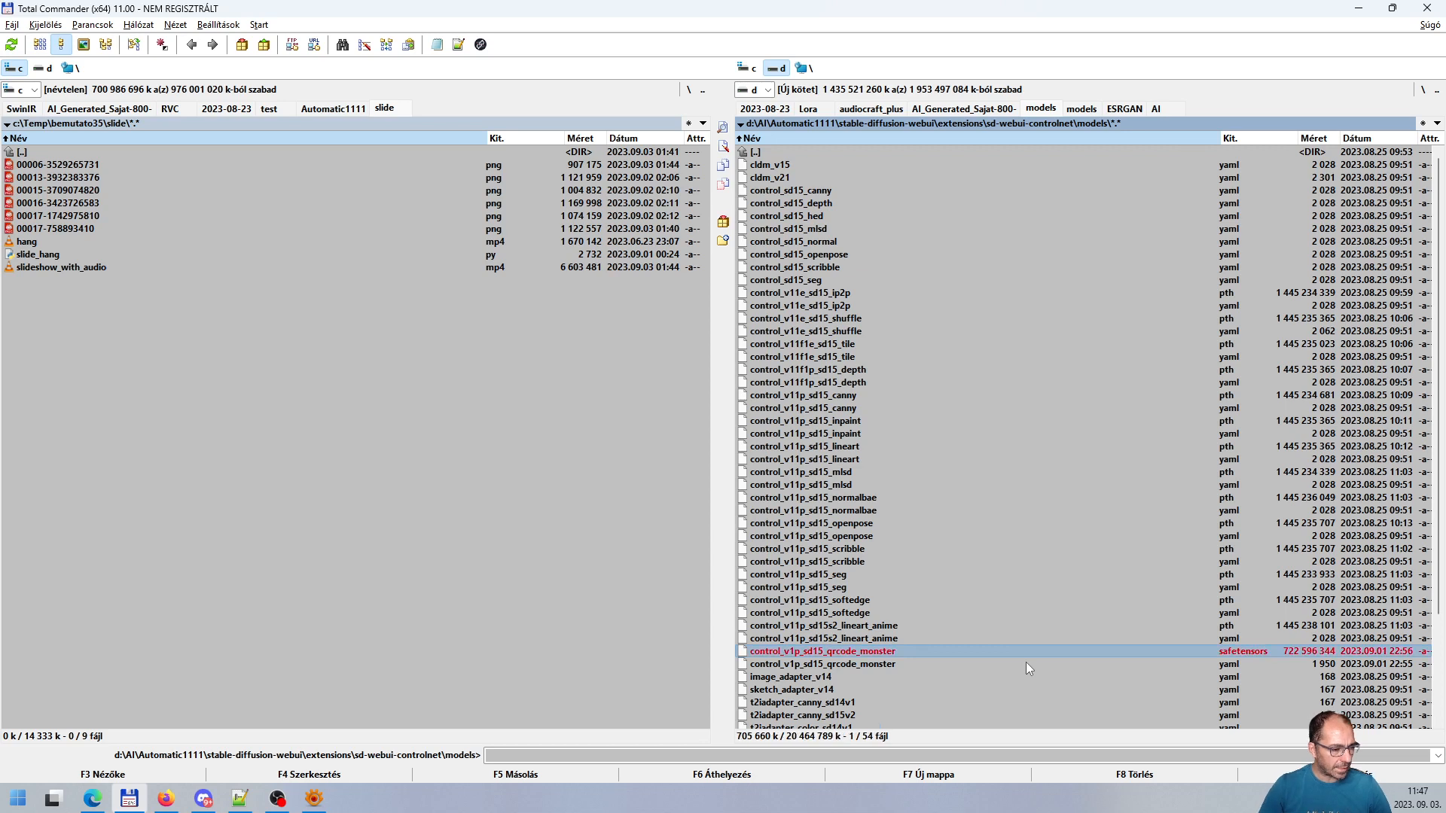
{"action": "left_click", "coordinate": [896, 669], "text": "ctrl"}
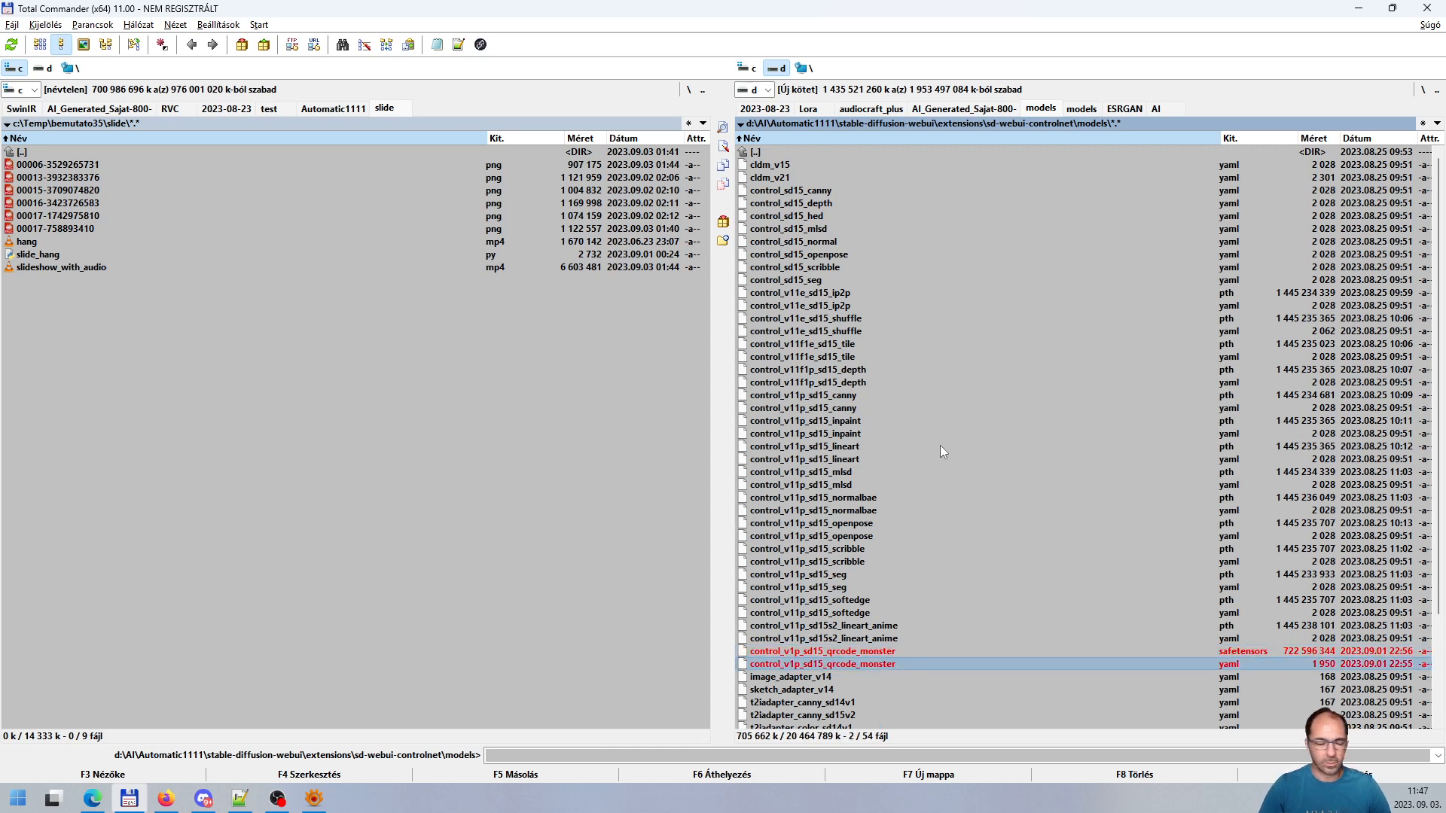
Unmark the control_v1p_sd15_qrcode_monster safetensors and yaml files
{"action": "left_click", "coordinate": [979, 652]}
{"action": "key", "text": "space"}
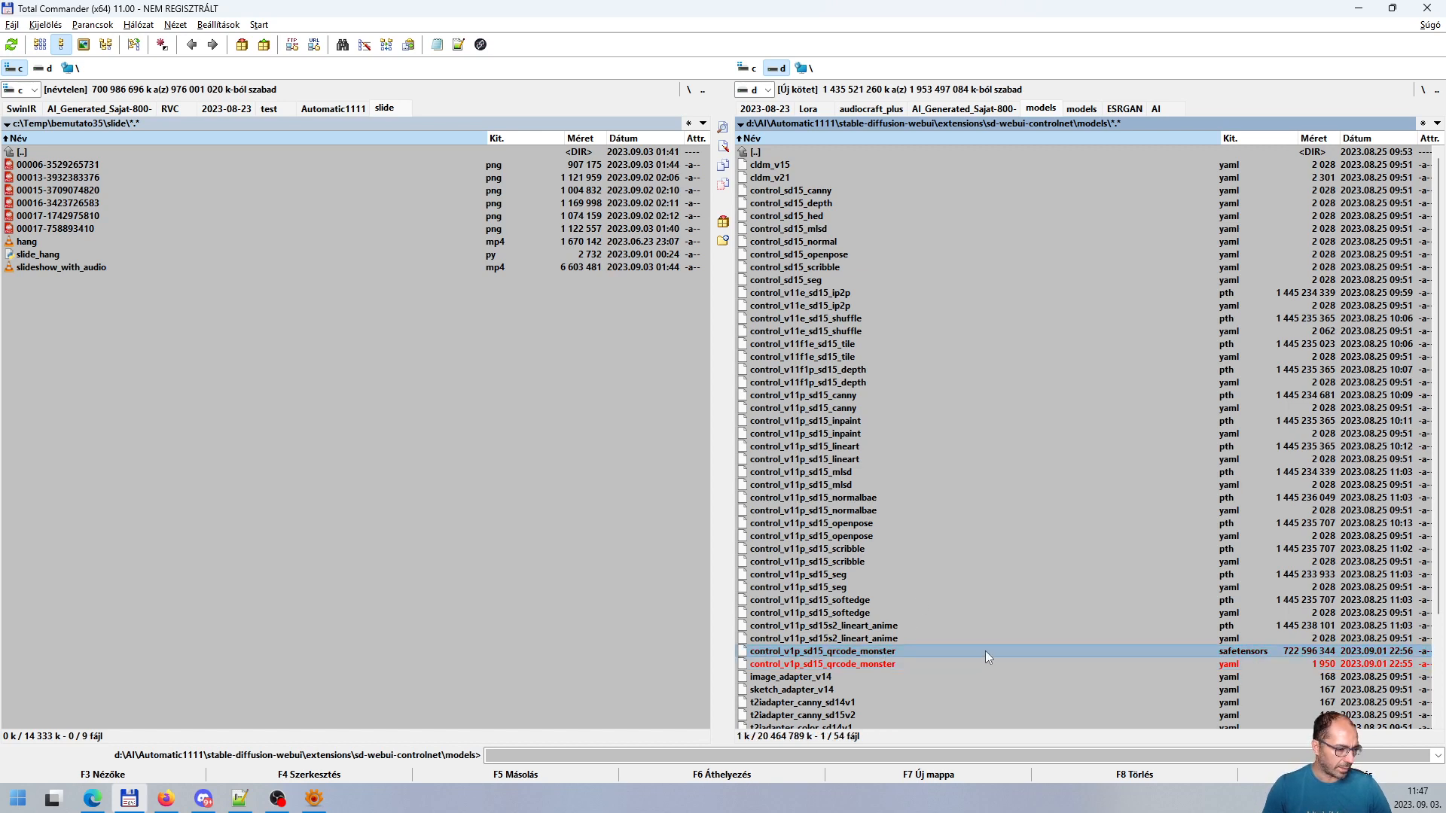
{"action": "key", "text": "Down"}
{"action": "key", "text": "space"}
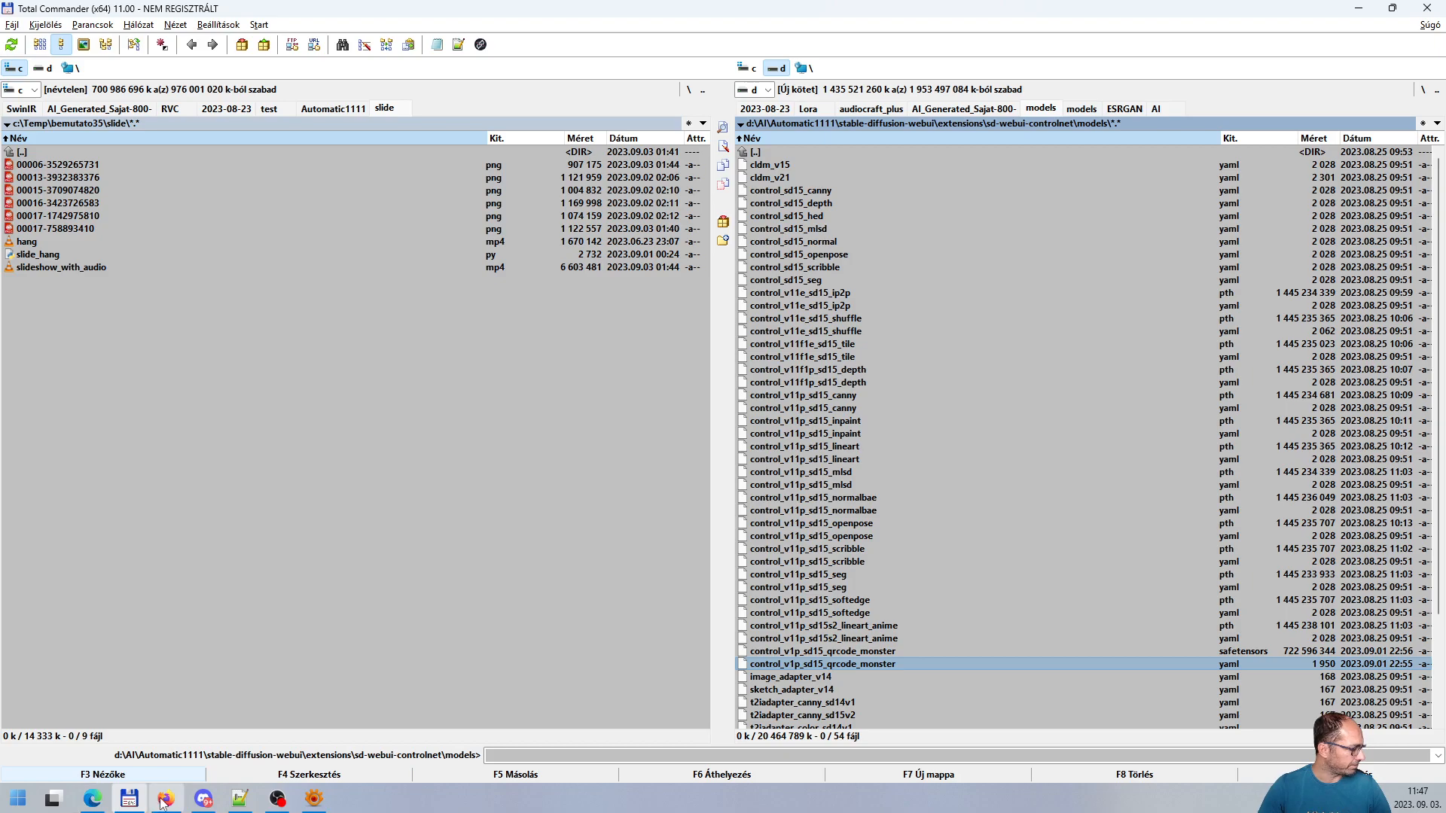
In the browser, open the Mikubill/sd-webui-controlnet repository on GitHub and review the README's installation and model download instructions
{"action": "left_click", "coordinate": [92, 800]}
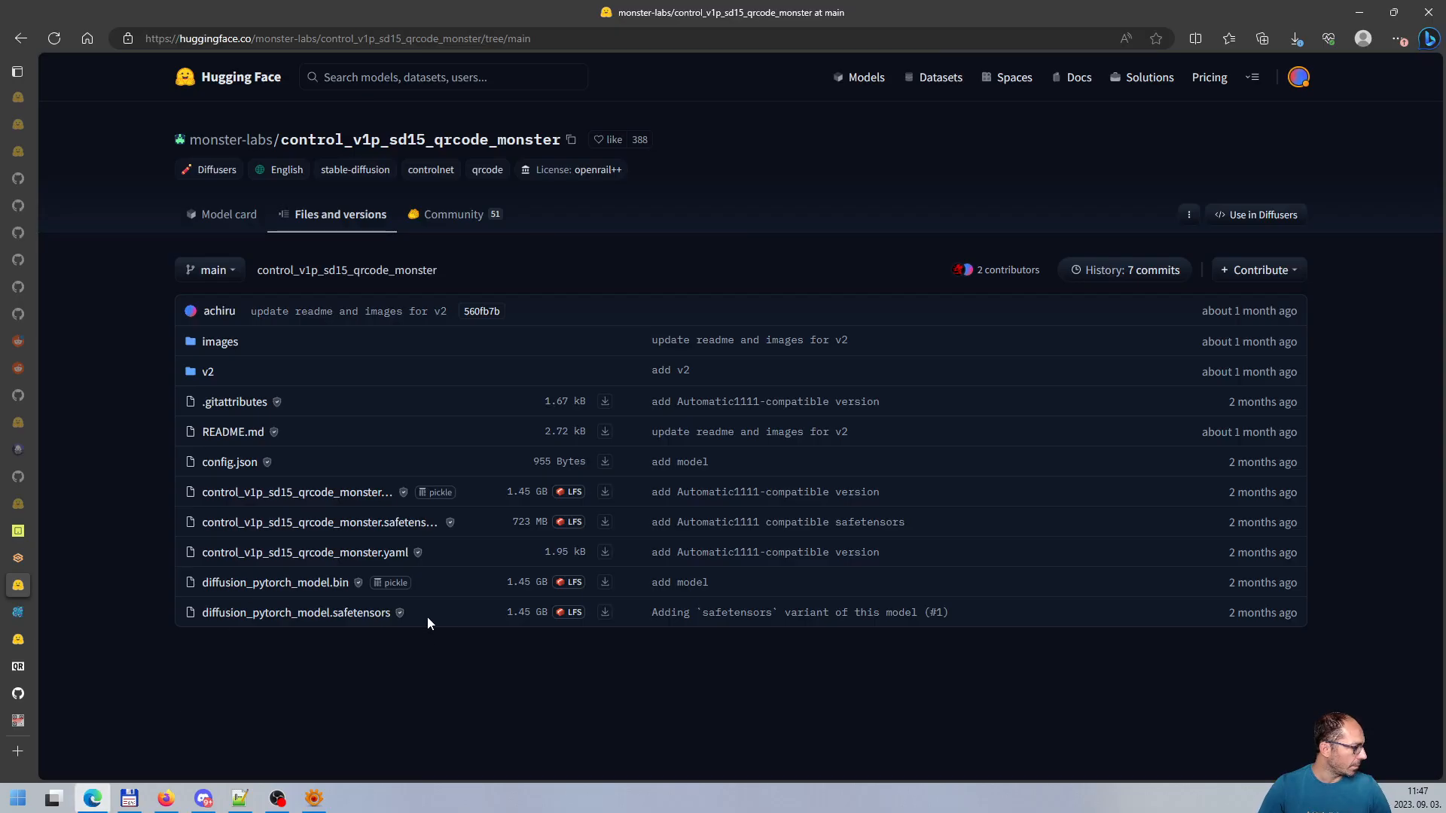
{"action": "mouse_move", "coordinate": [3, 585]}
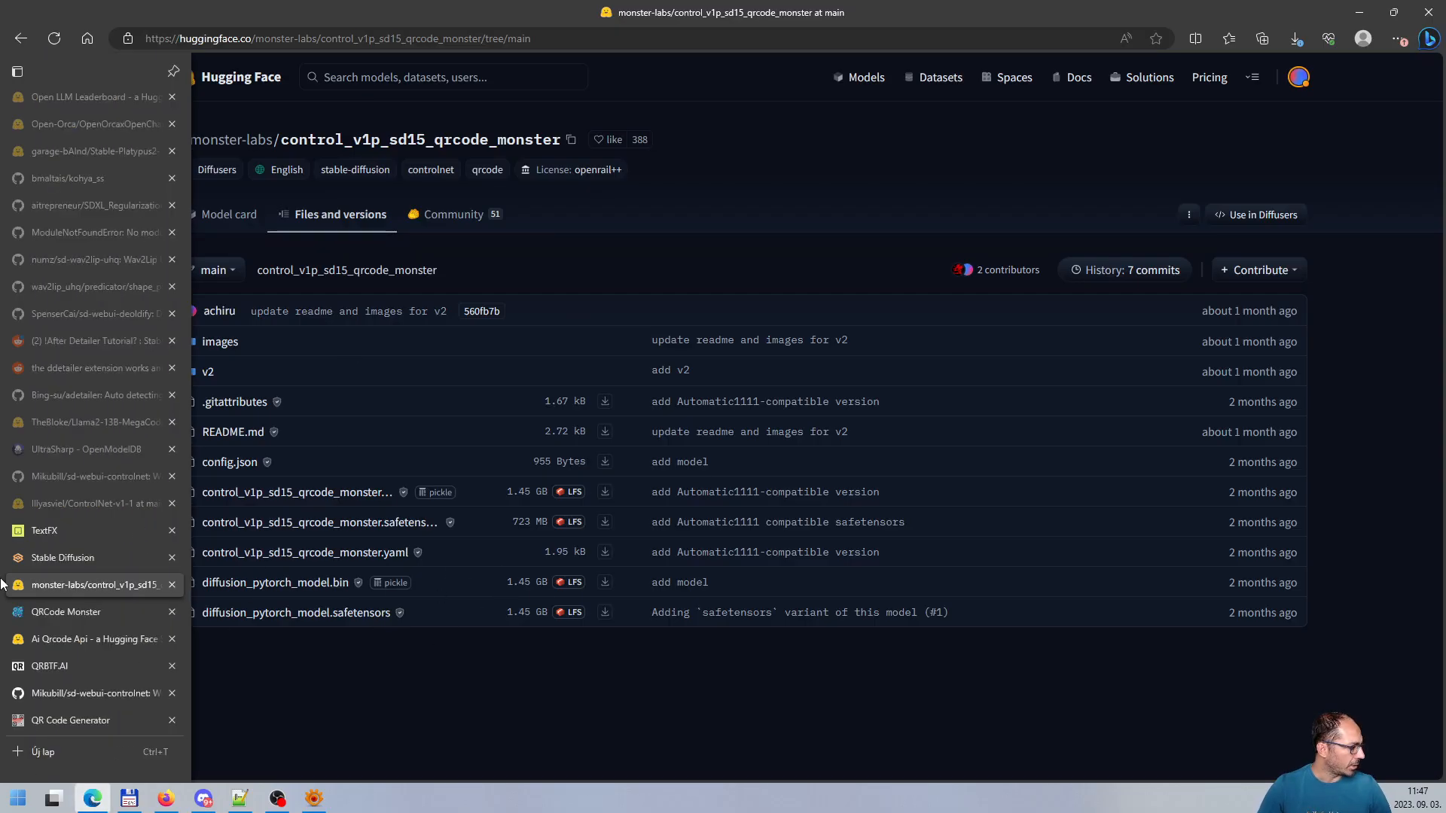
{"action": "left_click", "coordinate": [78, 693]}
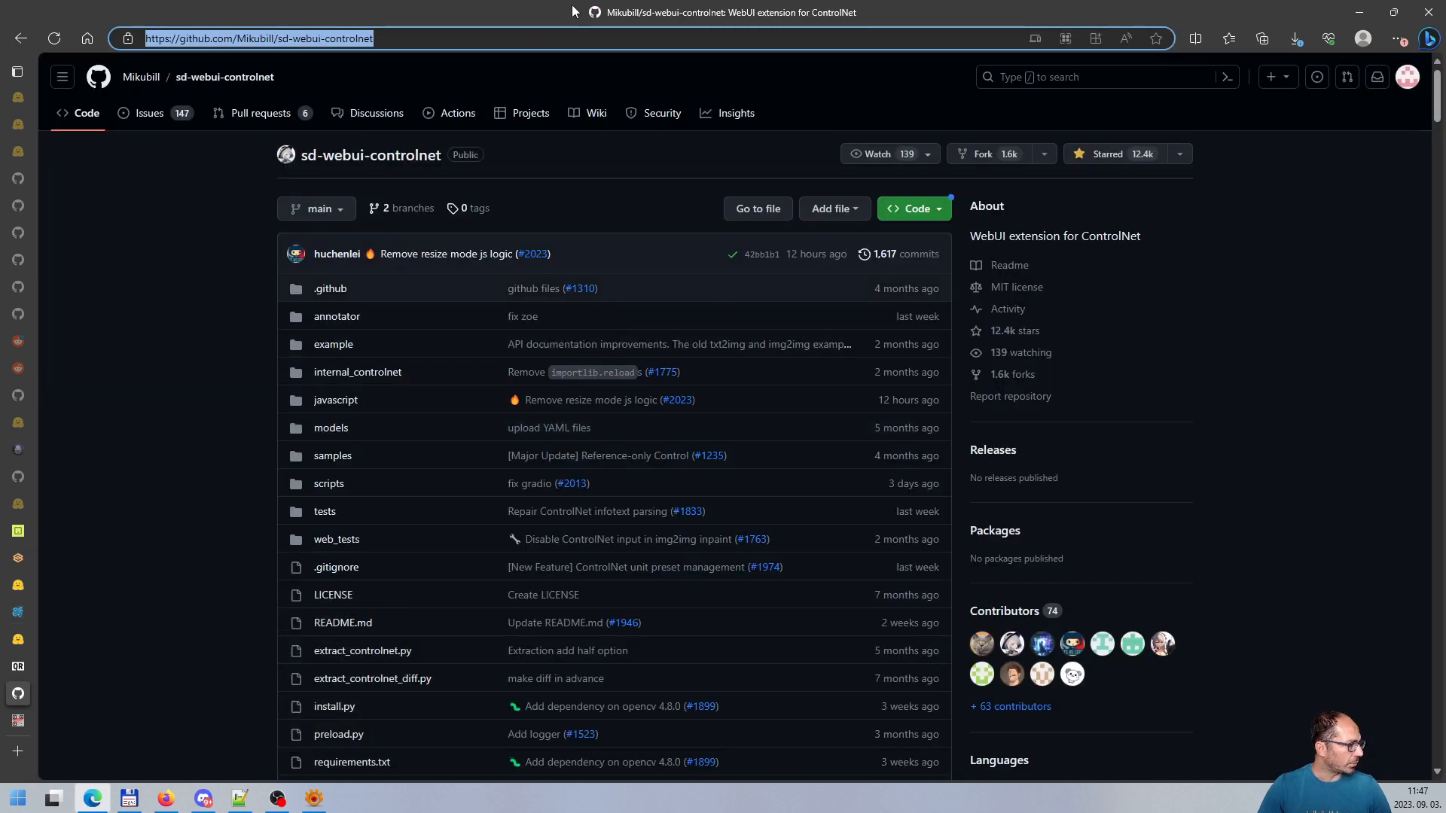
{"action": "left_click", "coordinate": [190, 286]}
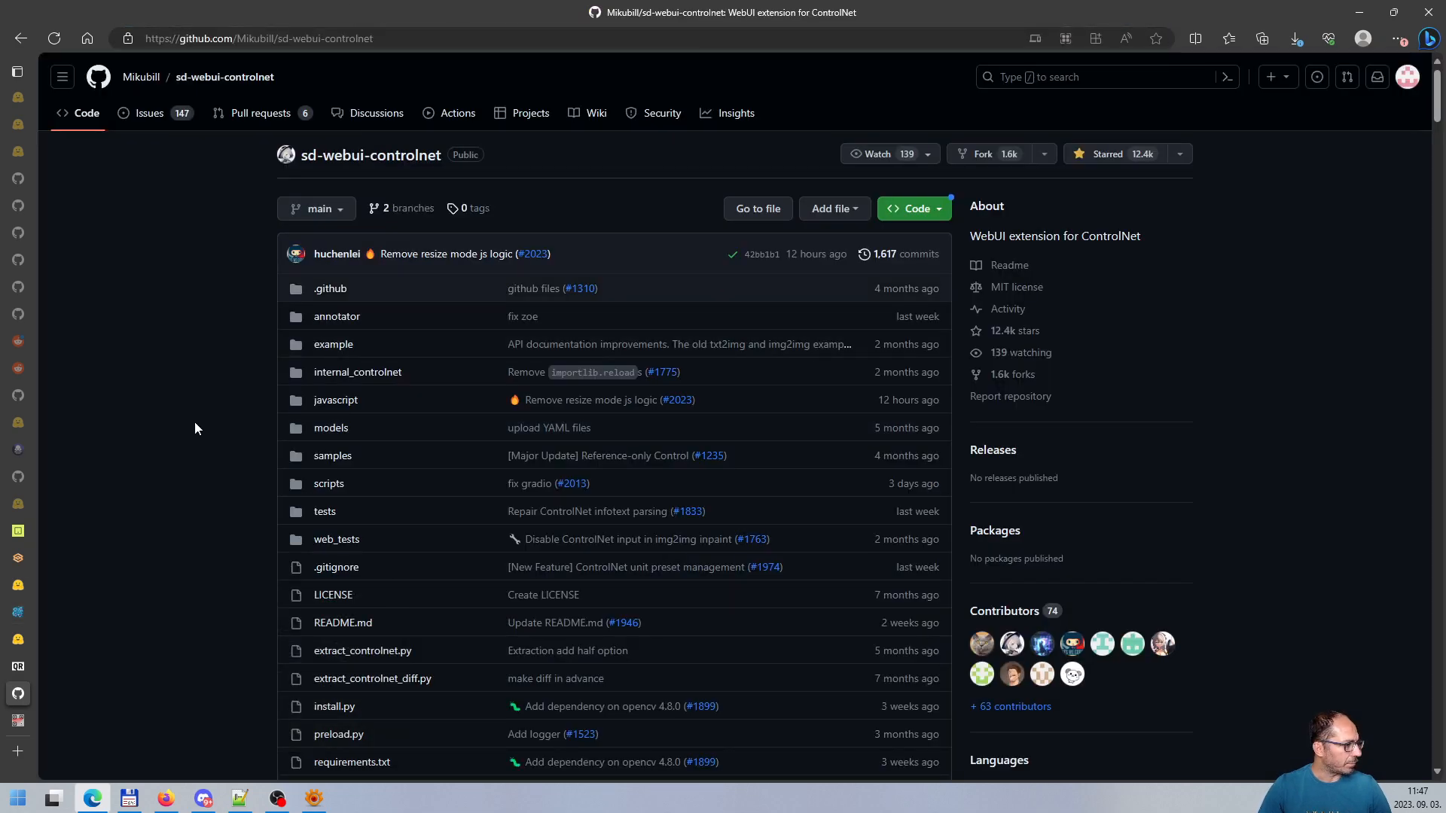
{"action": "scroll", "coordinate": [383, 413], "scroll_direction": "down", "scroll_amount": 6}
{"action": "scroll", "coordinate": [383, 413], "scroll_direction": "down", "scroll_amount": 4}
{"action": "scroll", "coordinate": [349, 345], "scroll_direction": "up", "scroll_amount": 3}
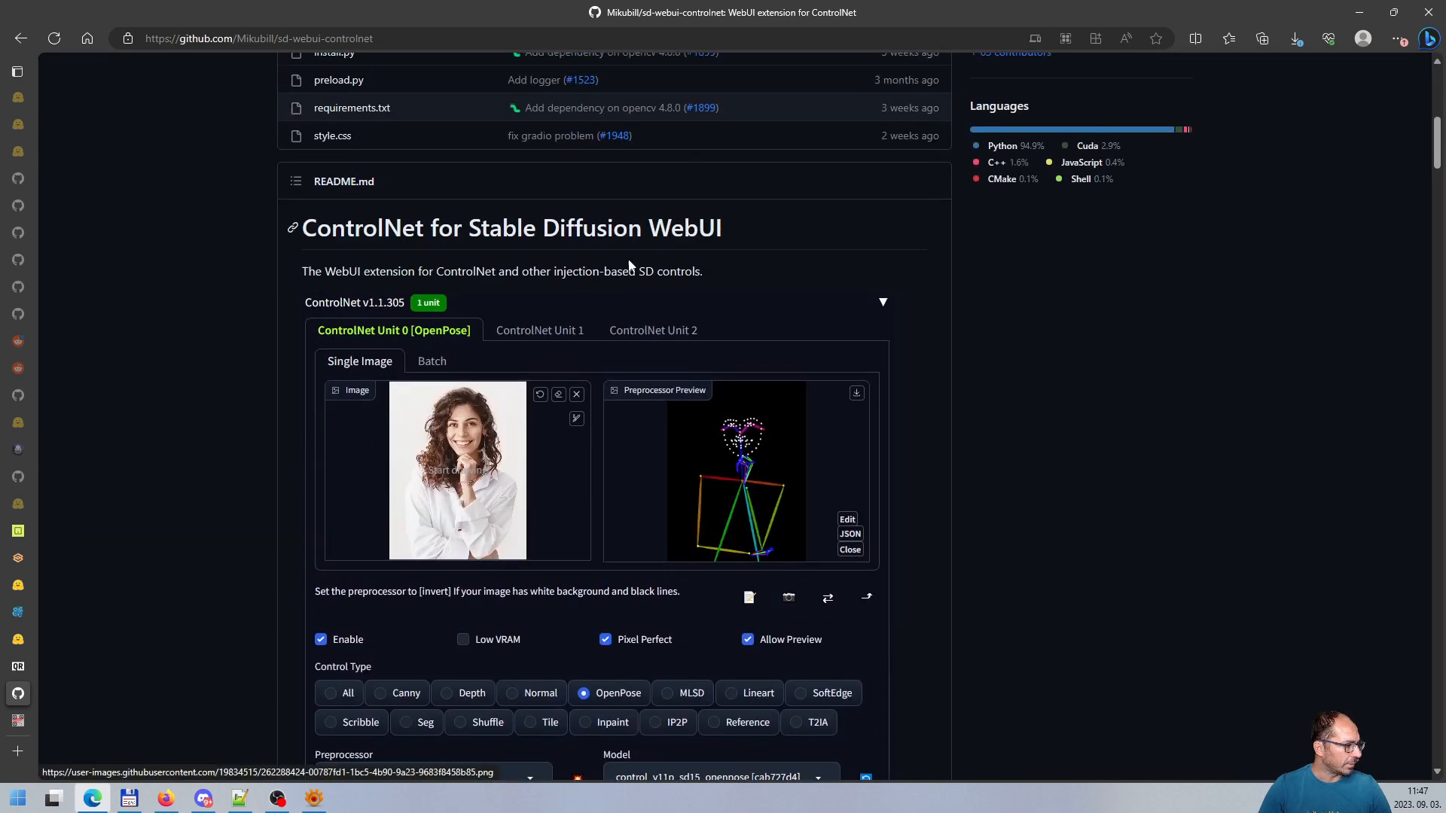
{"action": "scroll", "coordinate": [783, 436], "scroll_direction": "down", "scroll_amount": 12}
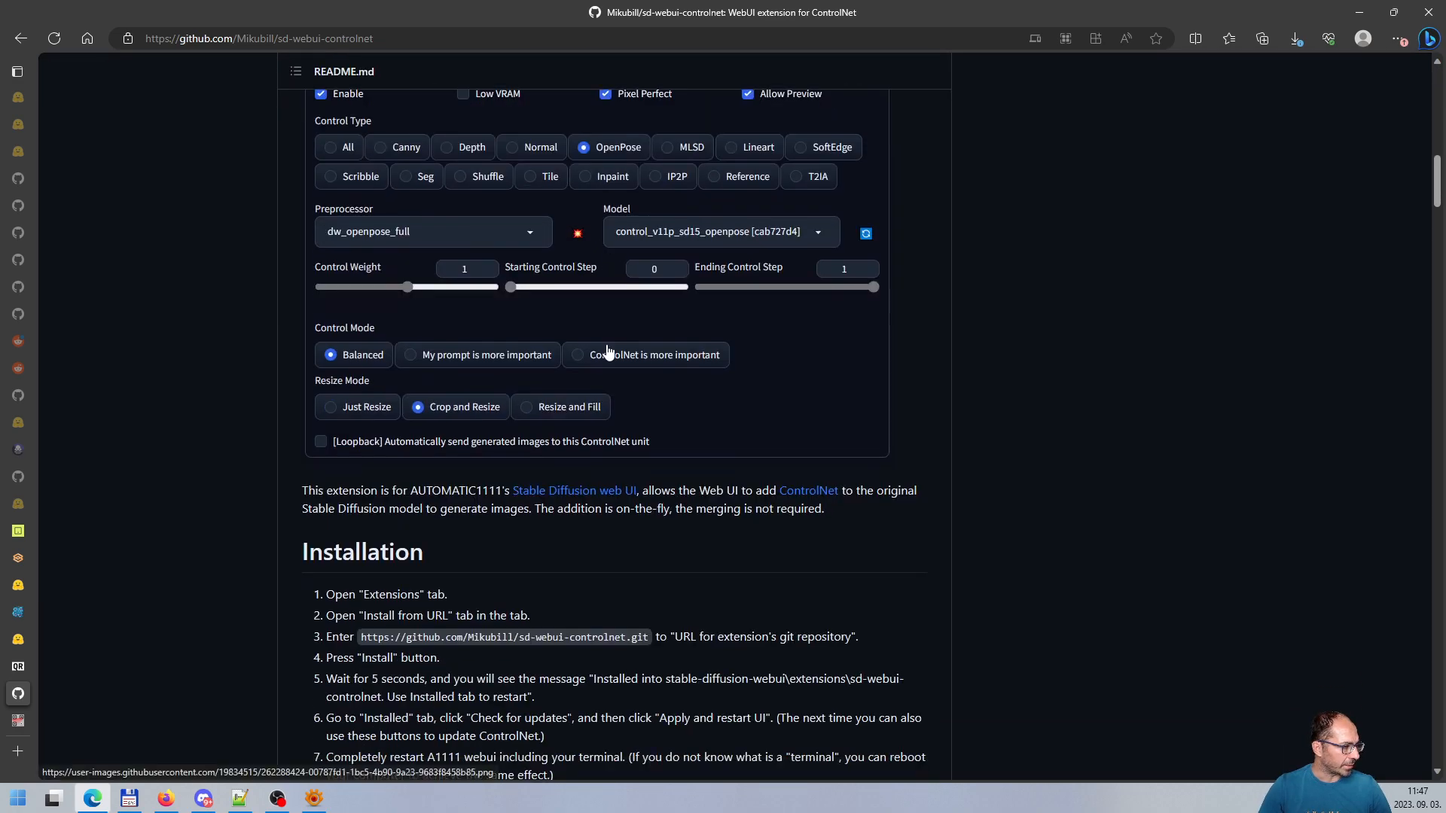
{"action": "scroll", "coordinate": [622, 405], "scroll_direction": "down", "scroll_amount": 5}
{"action": "scroll", "coordinate": [511, 418], "scroll_direction": "up", "scroll_amount": 20}
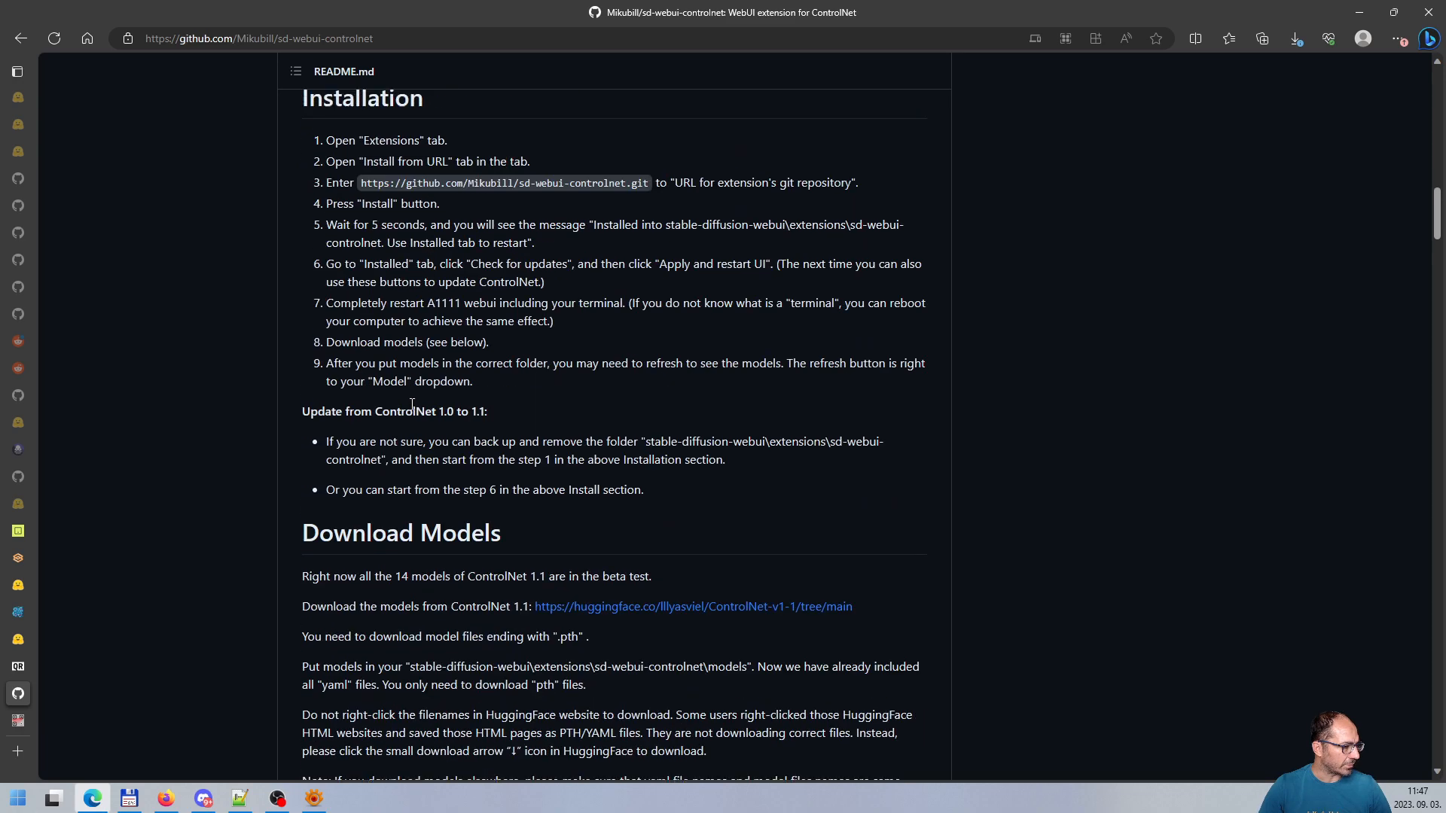
{"action": "scroll", "coordinate": [511, 416], "scroll_direction": "up", "scroll_amount": 3}
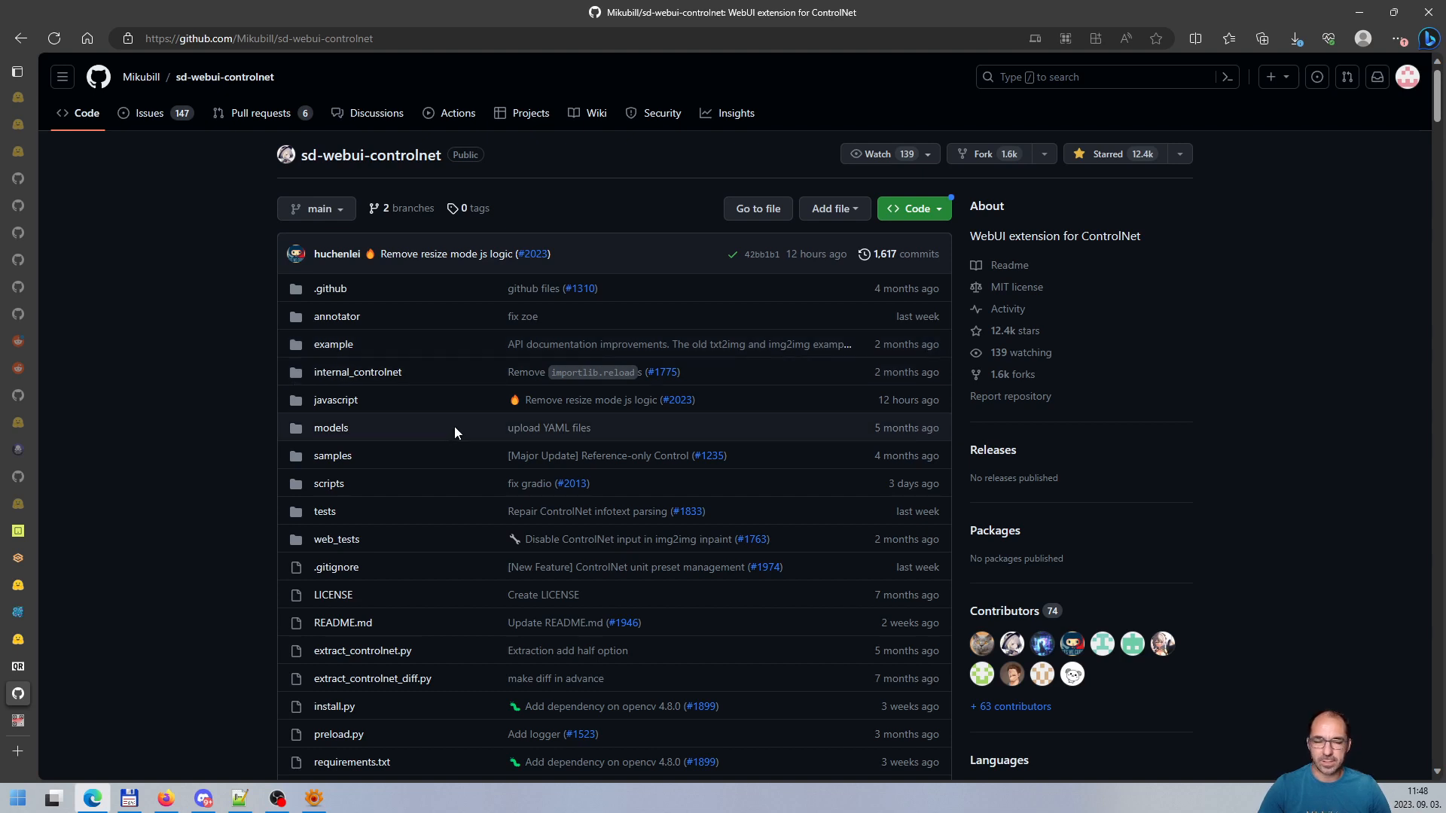
{"action": "mouse_move", "coordinate": [20, 517]}
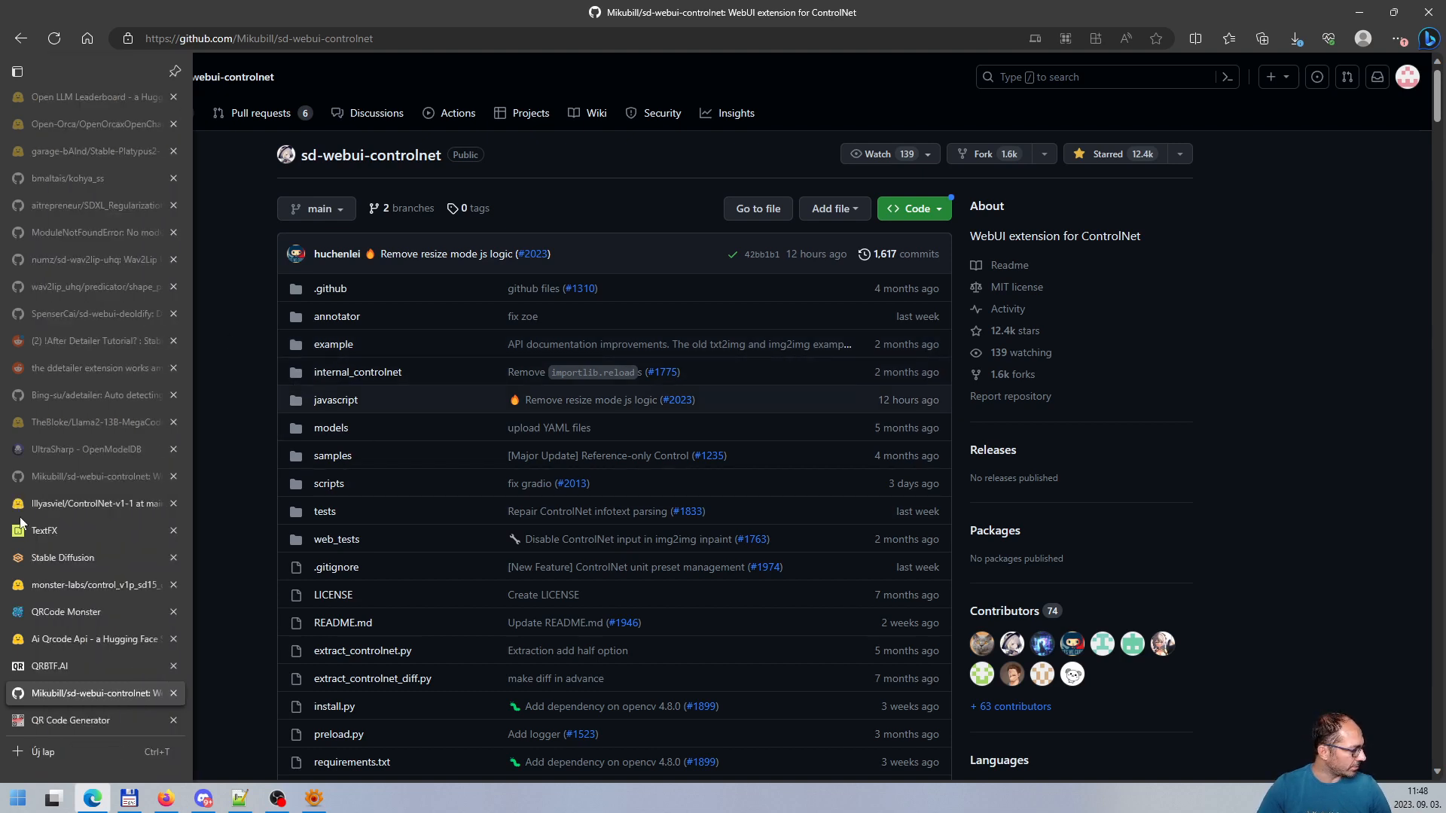
{"action": "mouse_move", "coordinate": [92, 719]}
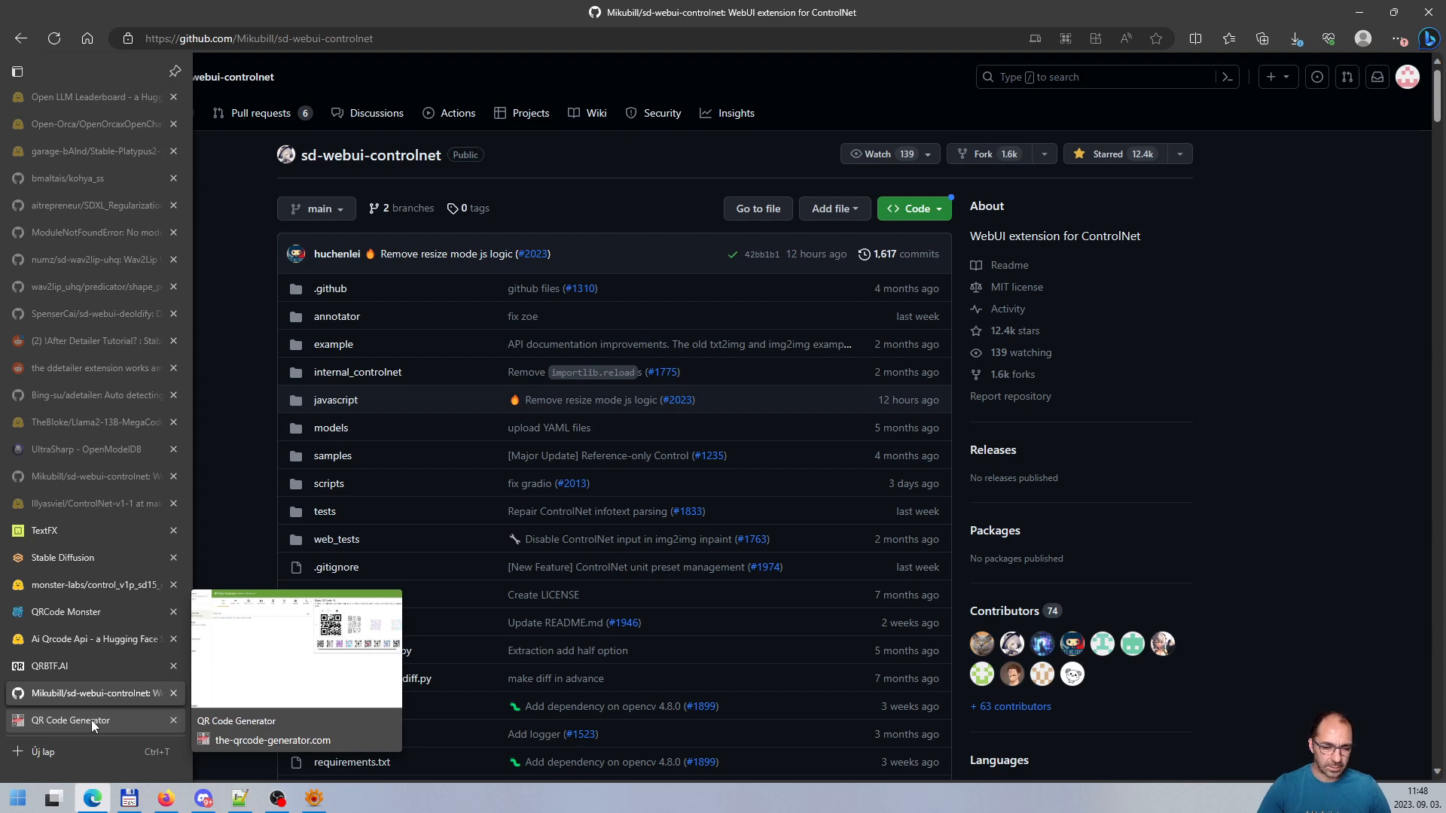
{"action": "left_click", "coordinate": [92, 720]}
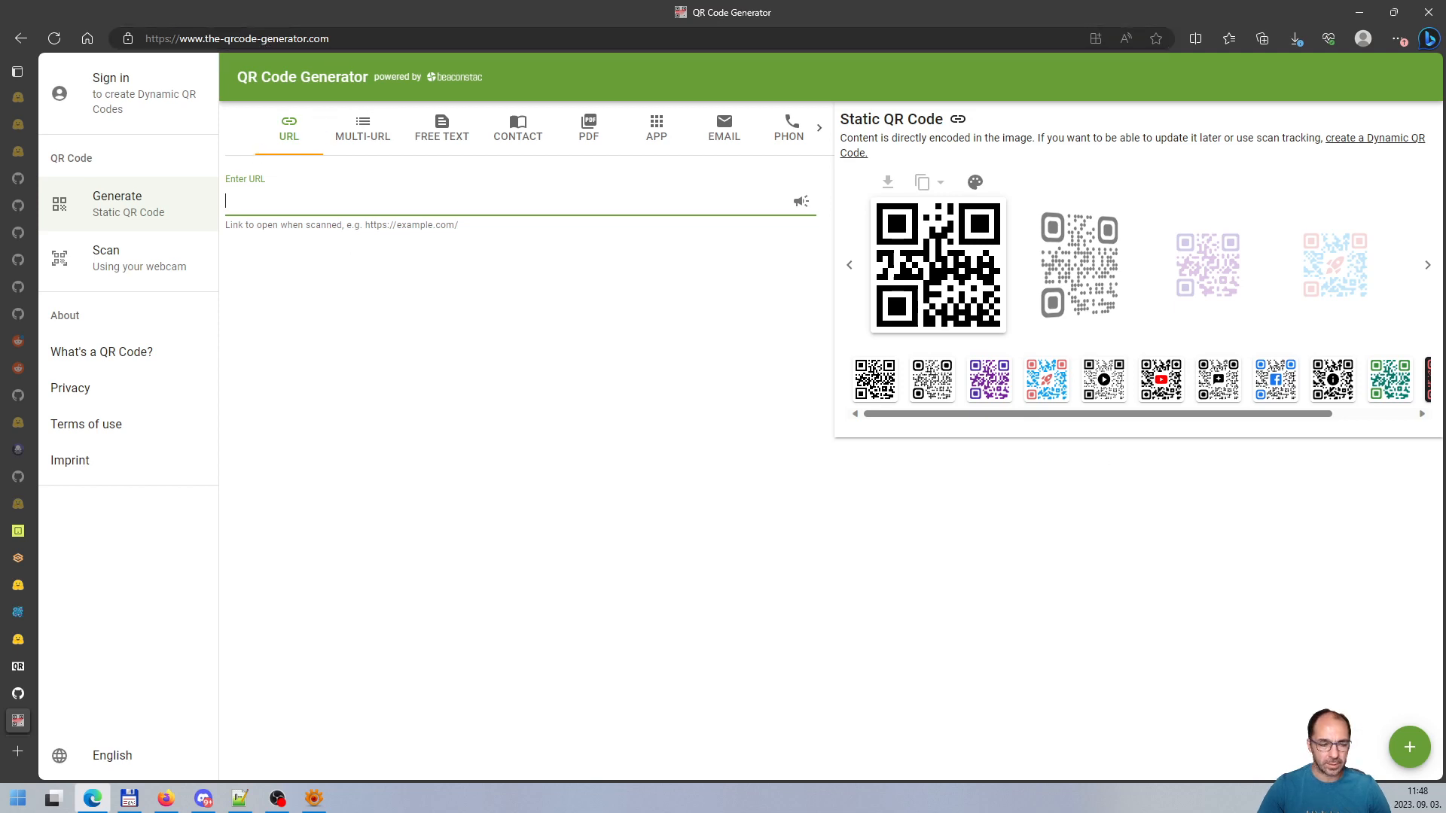
{"action": "key", "text": "alt+Tab"}
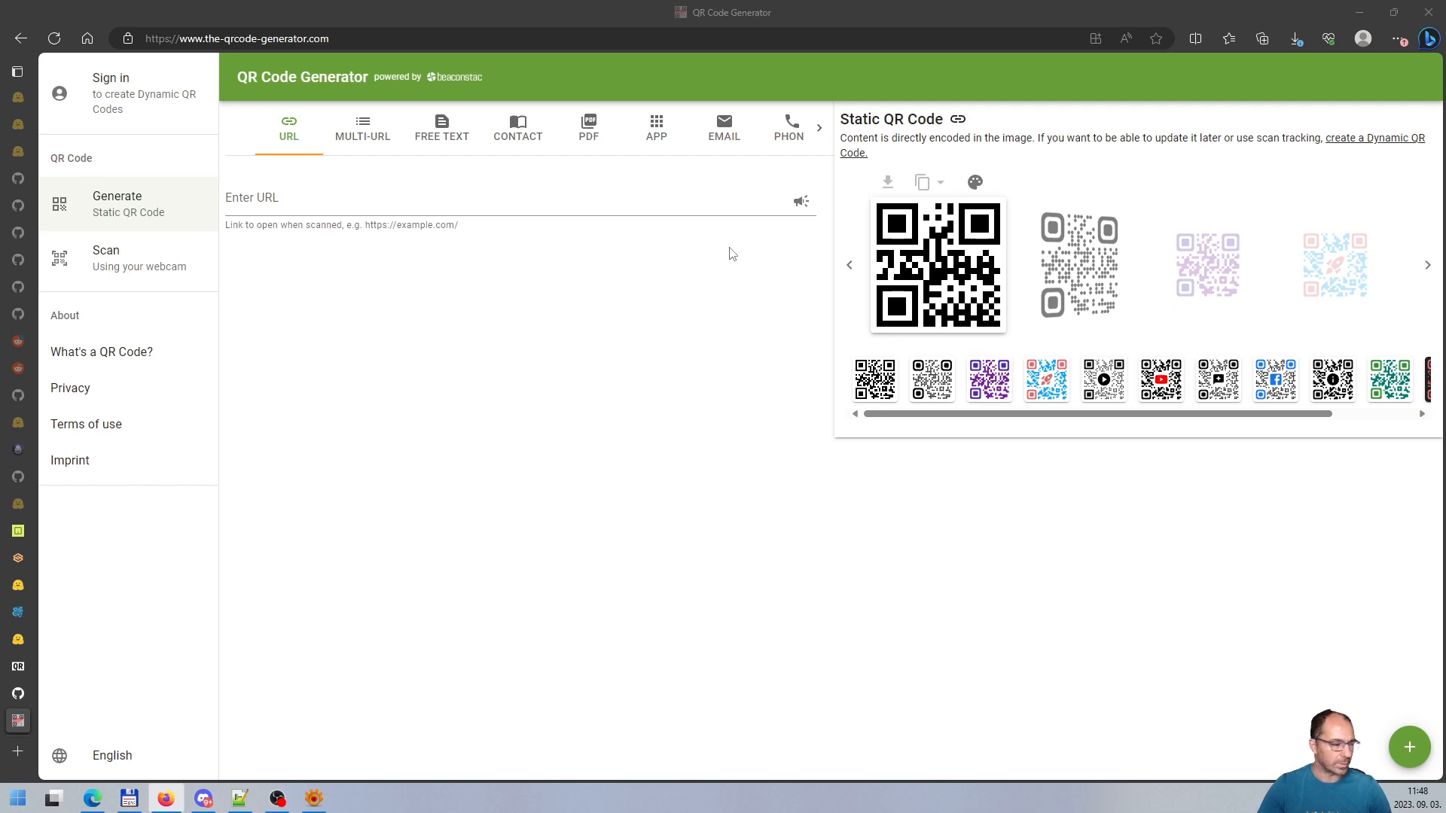
{"action": "left_click", "coordinate": [407, 198]}
{"action": "type", "text": "https://www.youtube.com/@Mp3Pintyo"}
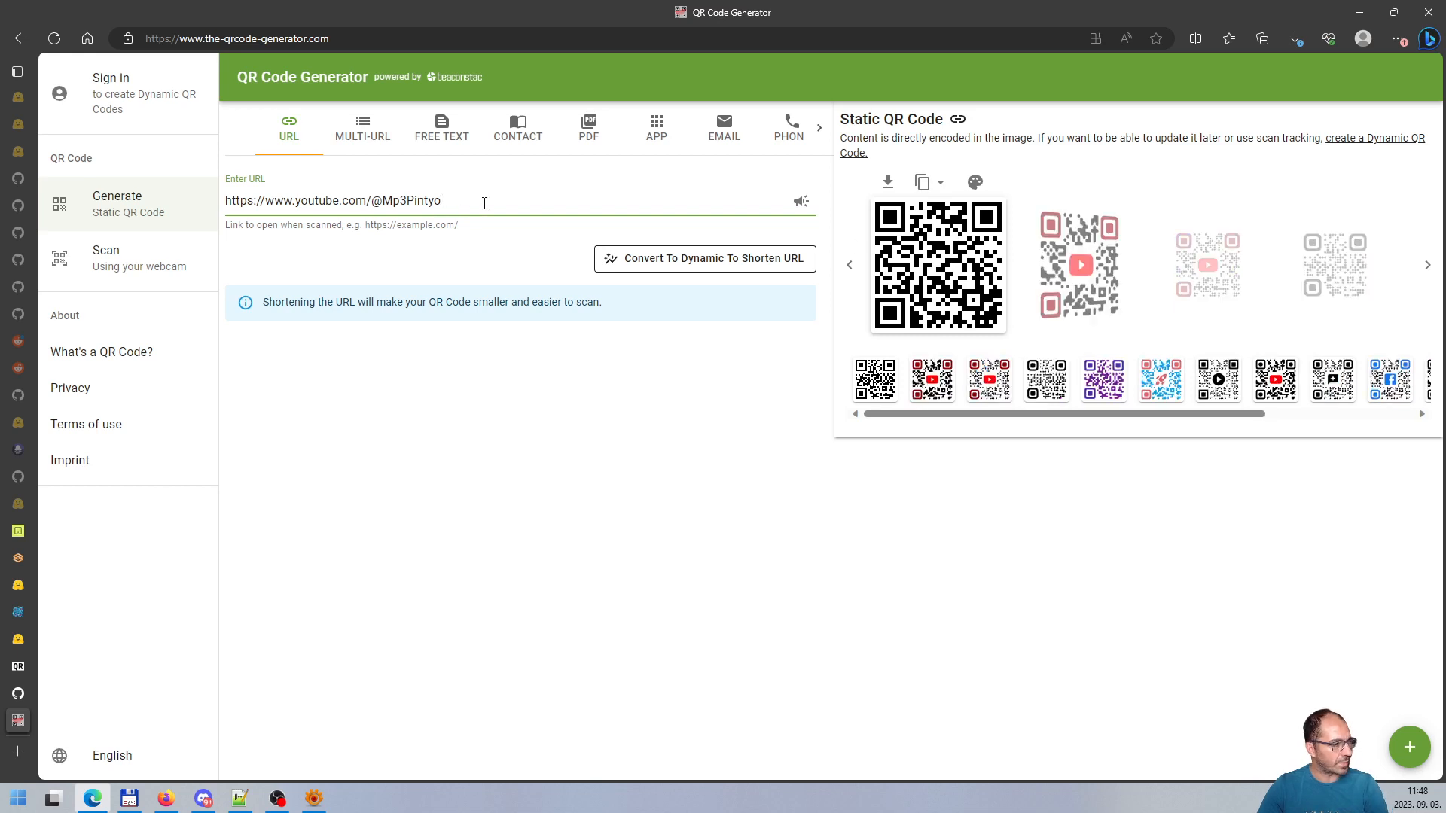
{"action": "key", "text": "BackSpace"}
{"action": "key", "text": "BackSpace"}
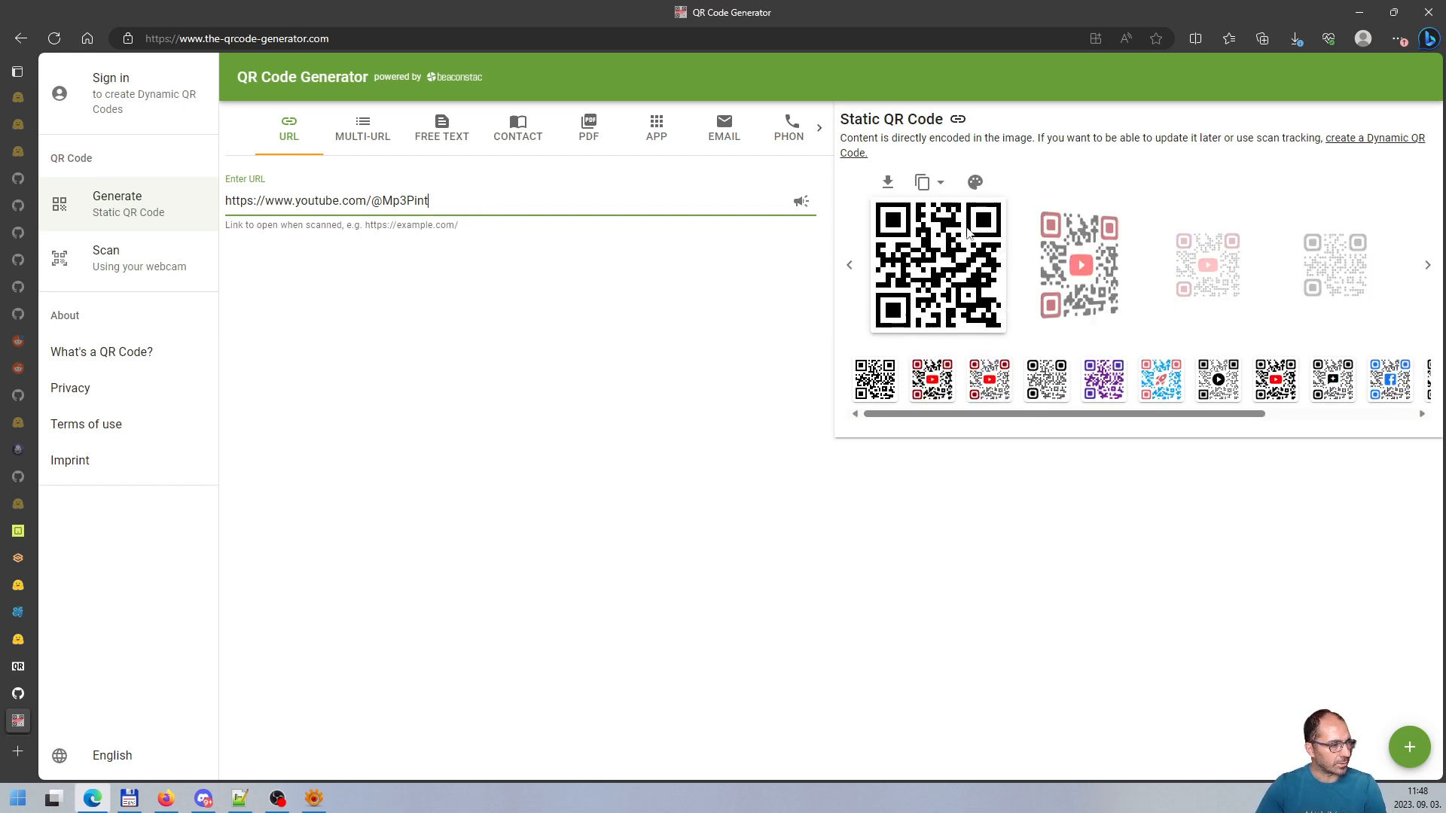
{"action": "triple_click", "coordinate": [551, 200]}
{"action": "type", "text": "https://www.youtube.com/@Mp3Pintyo"}
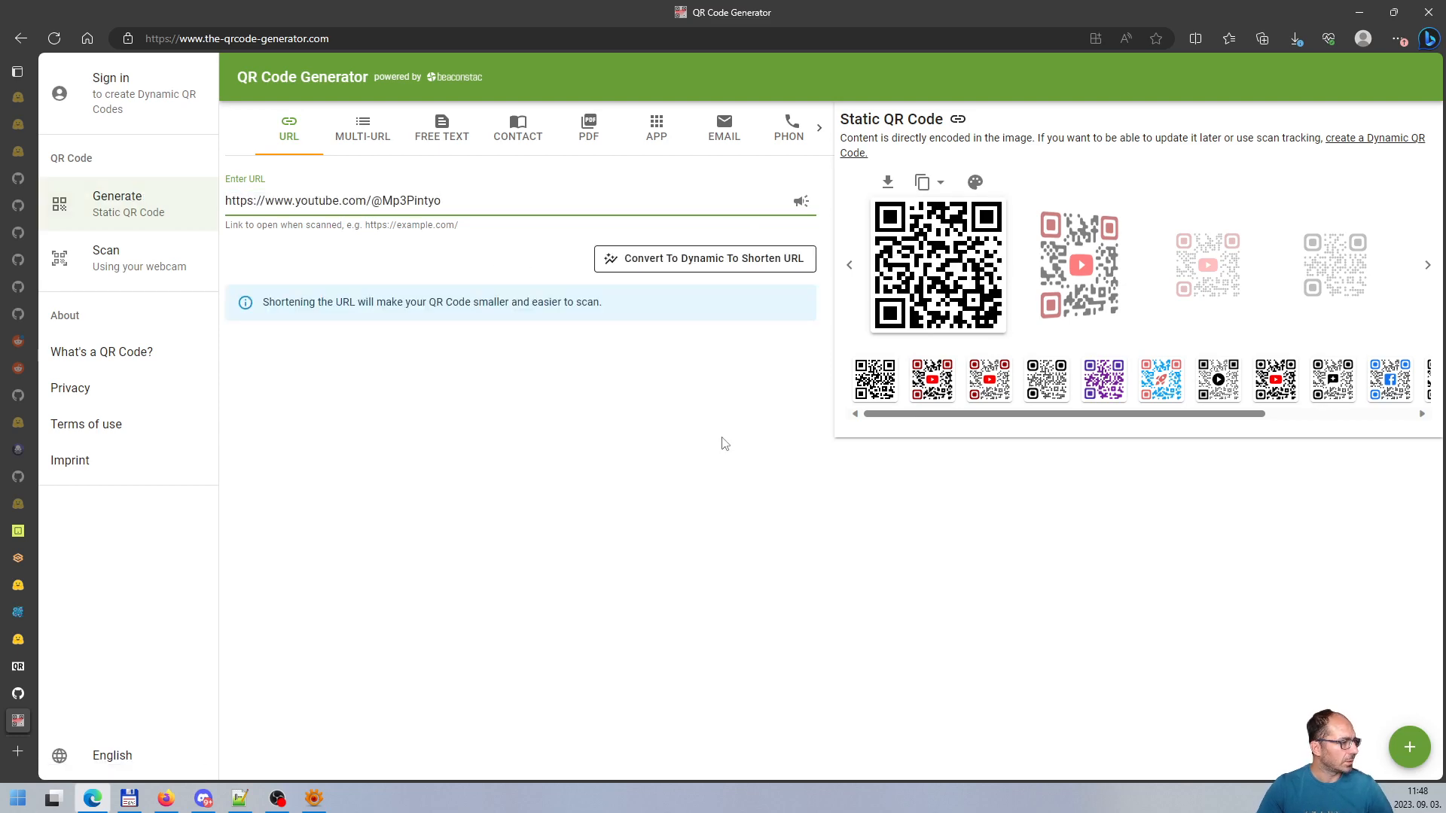
{"action": "left_click", "coordinate": [753, 450]}
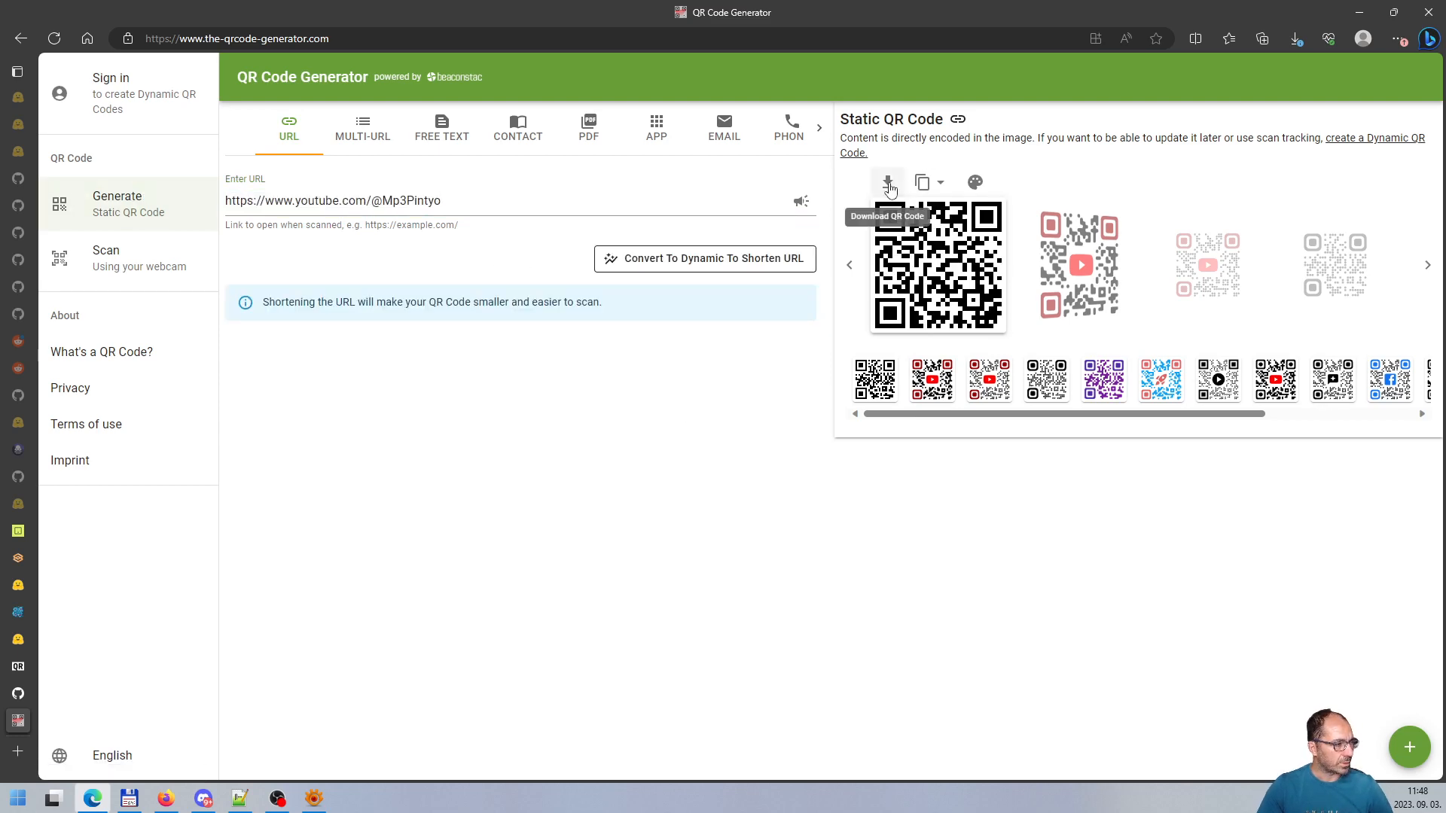
Download the static QR code as a PNG image with the filename youtube2
{"action": "left_click", "coordinate": [889, 188]}
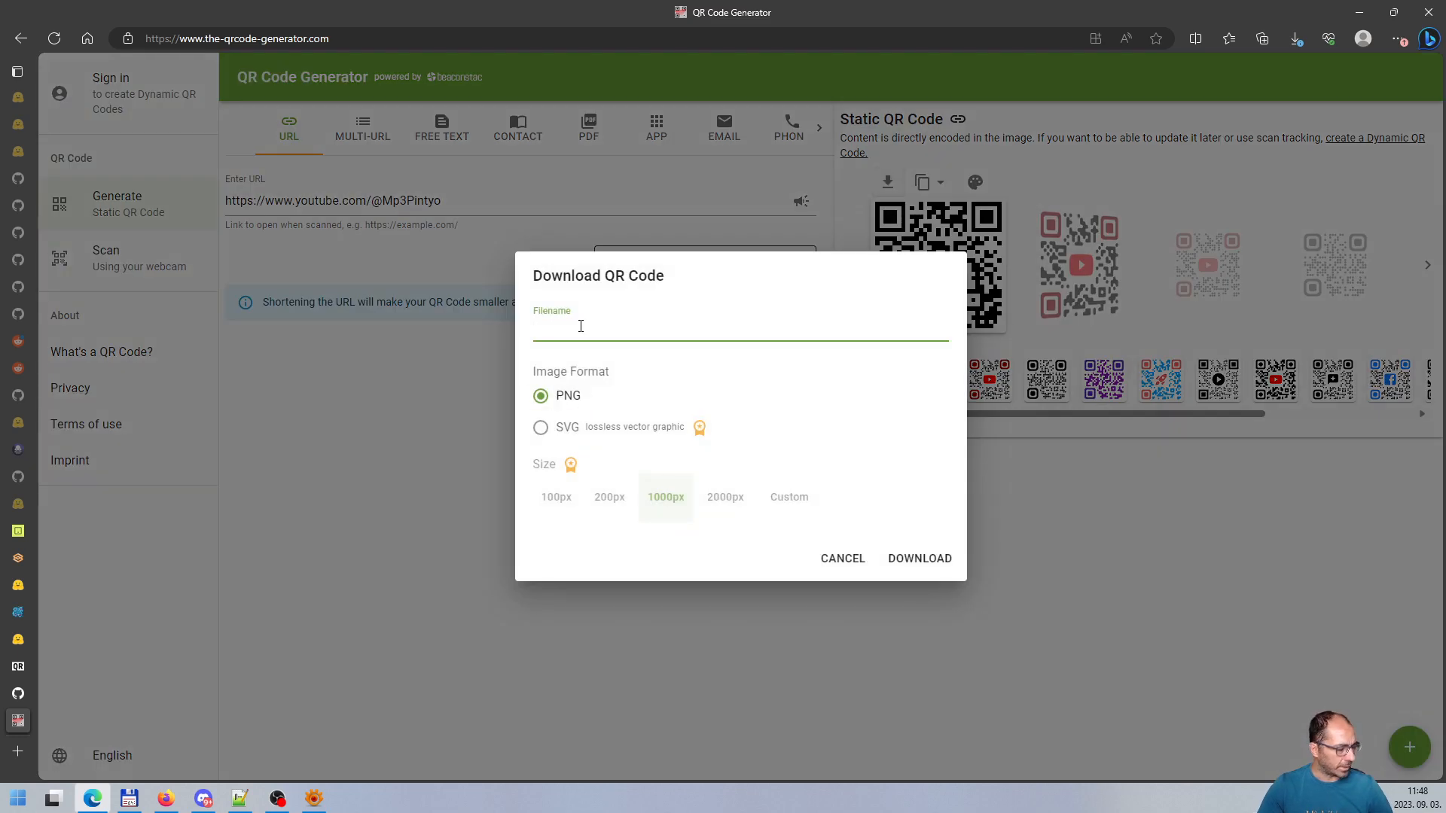
{"action": "type", "text": "youtube2"}
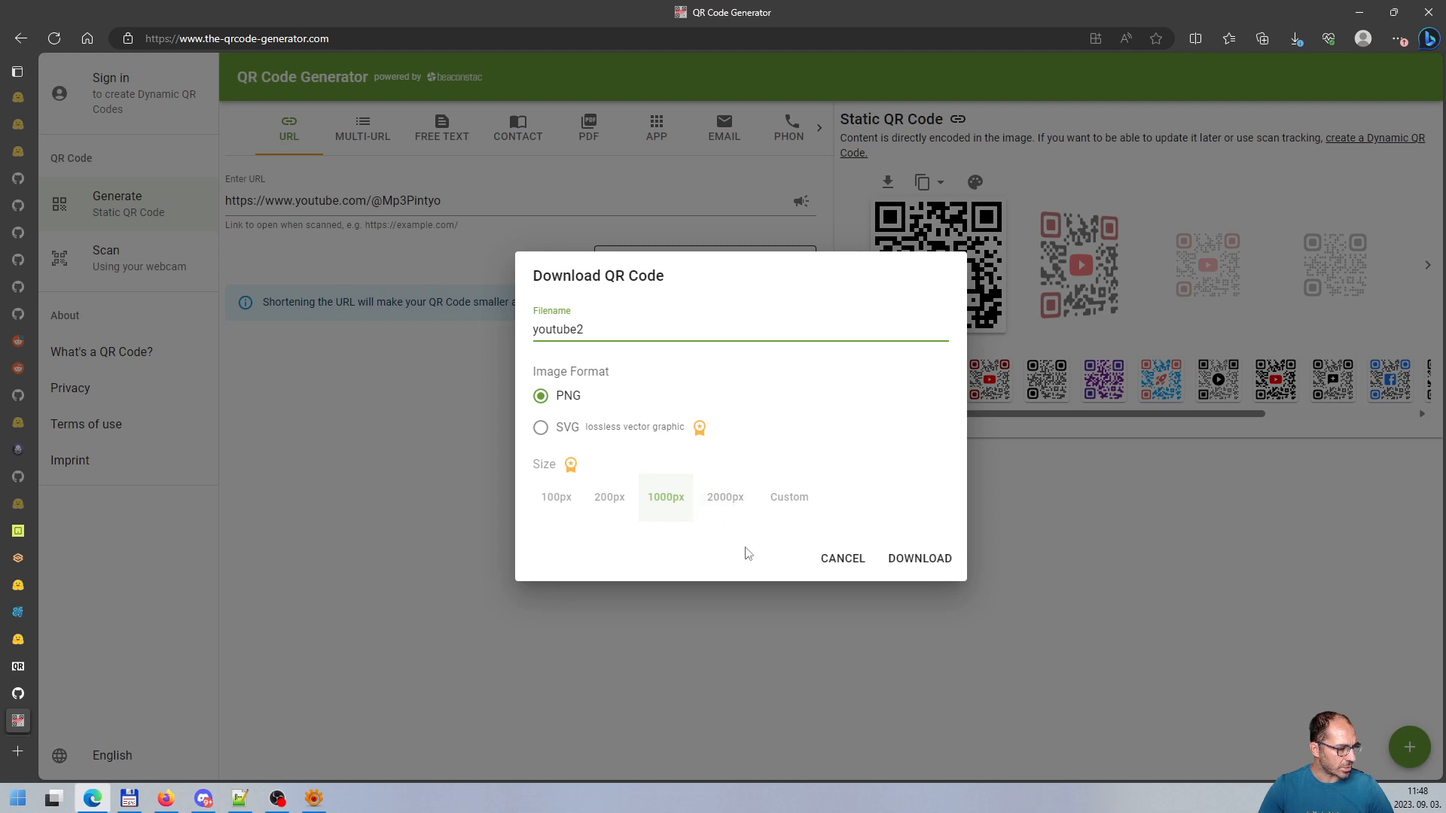
{"action": "left_click", "coordinate": [926, 560]}
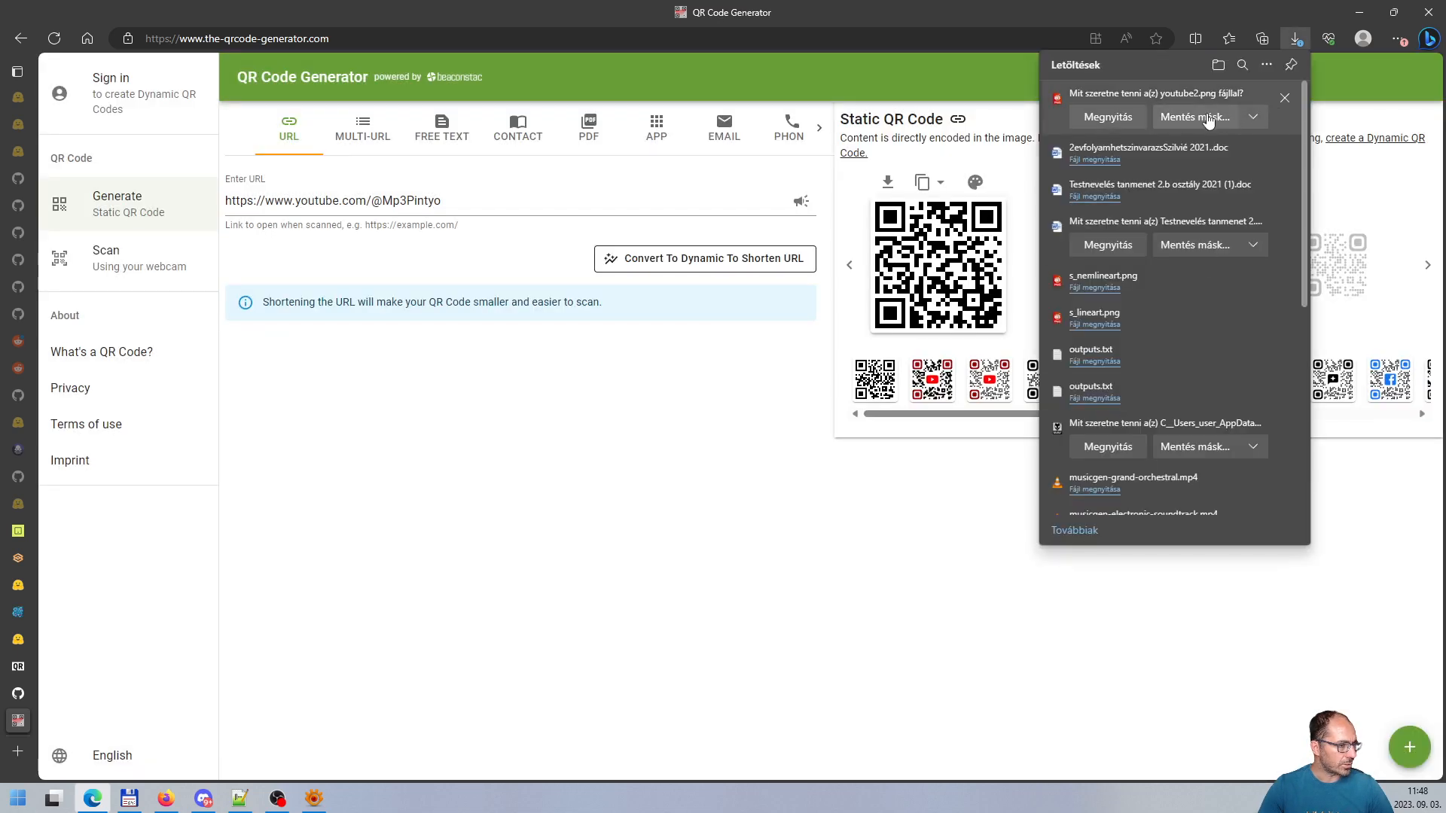
Save the downloaded youtube2.png in the folder C:\Temp\bemutato36
{"action": "left_click", "coordinate": [1200, 116]}
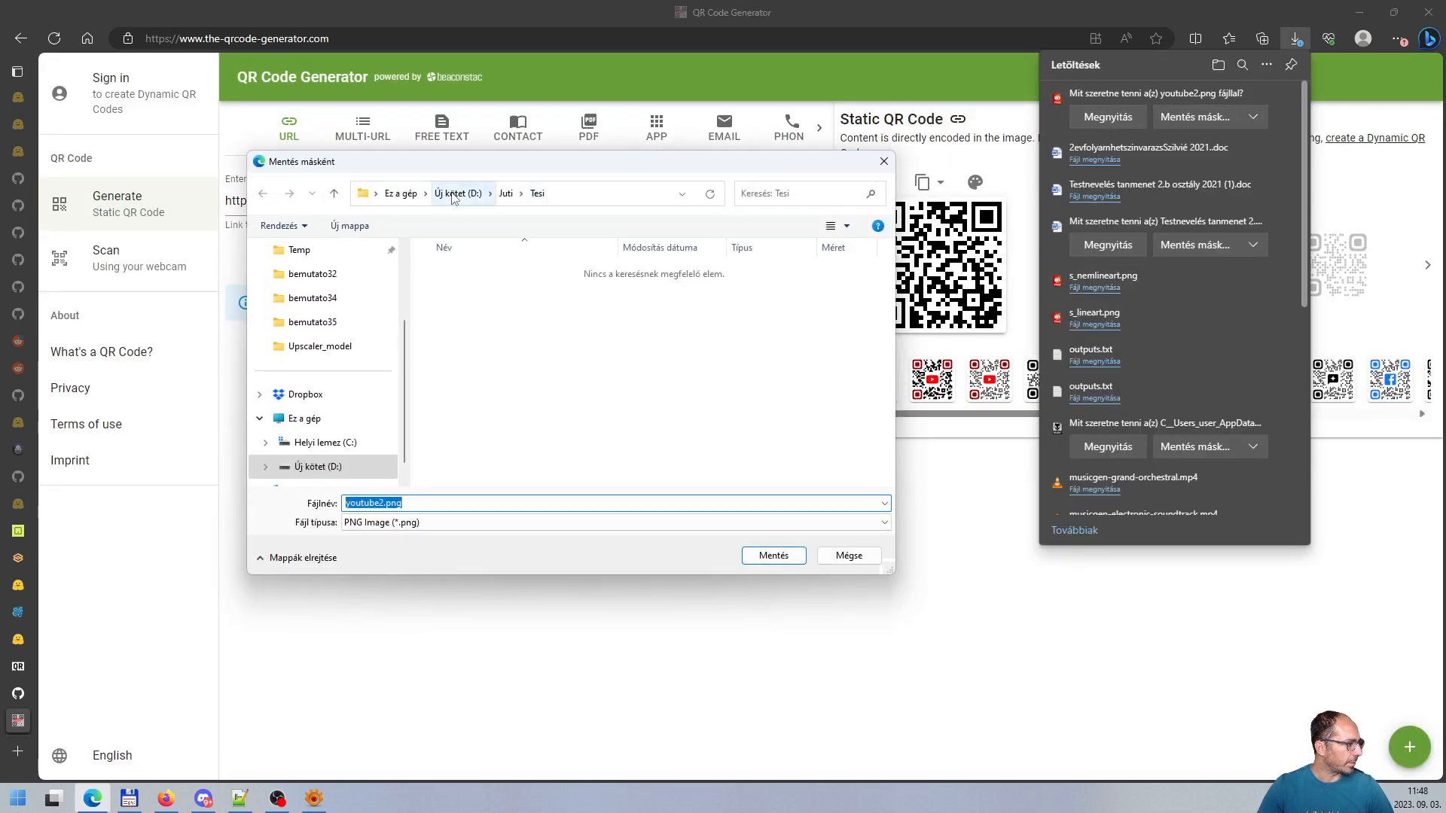
{"action": "left_click", "coordinate": [455, 193]}
{"action": "left_click", "coordinate": [413, 193]}
{"action": "double_click", "coordinate": [482, 281]}
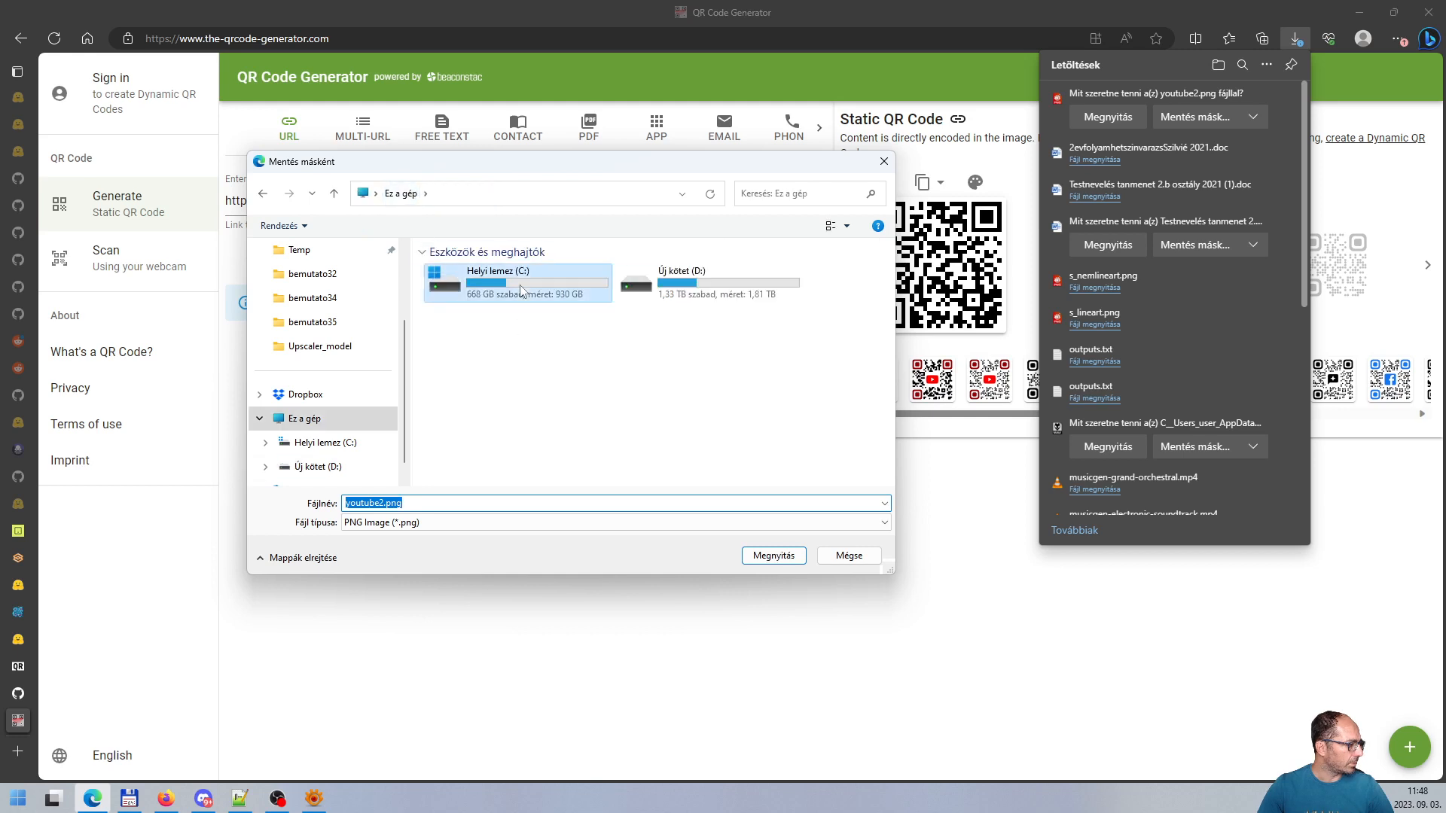
{"action": "double_click", "coordinate": [453, 440]}
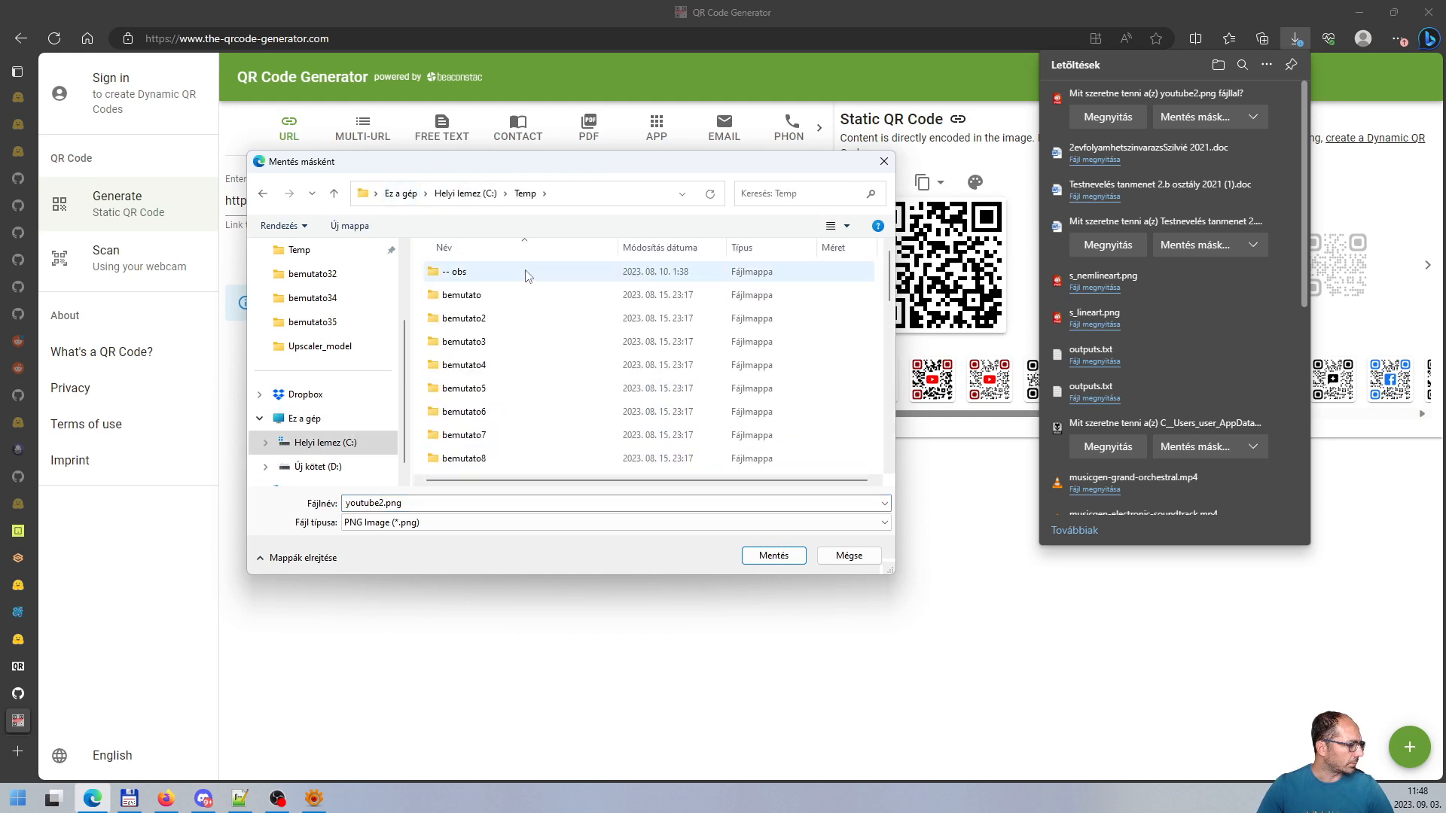
{"action": "scroll", "coordinate": [555, 395], "scroll_direction": "down", "scroll_amount": 2}
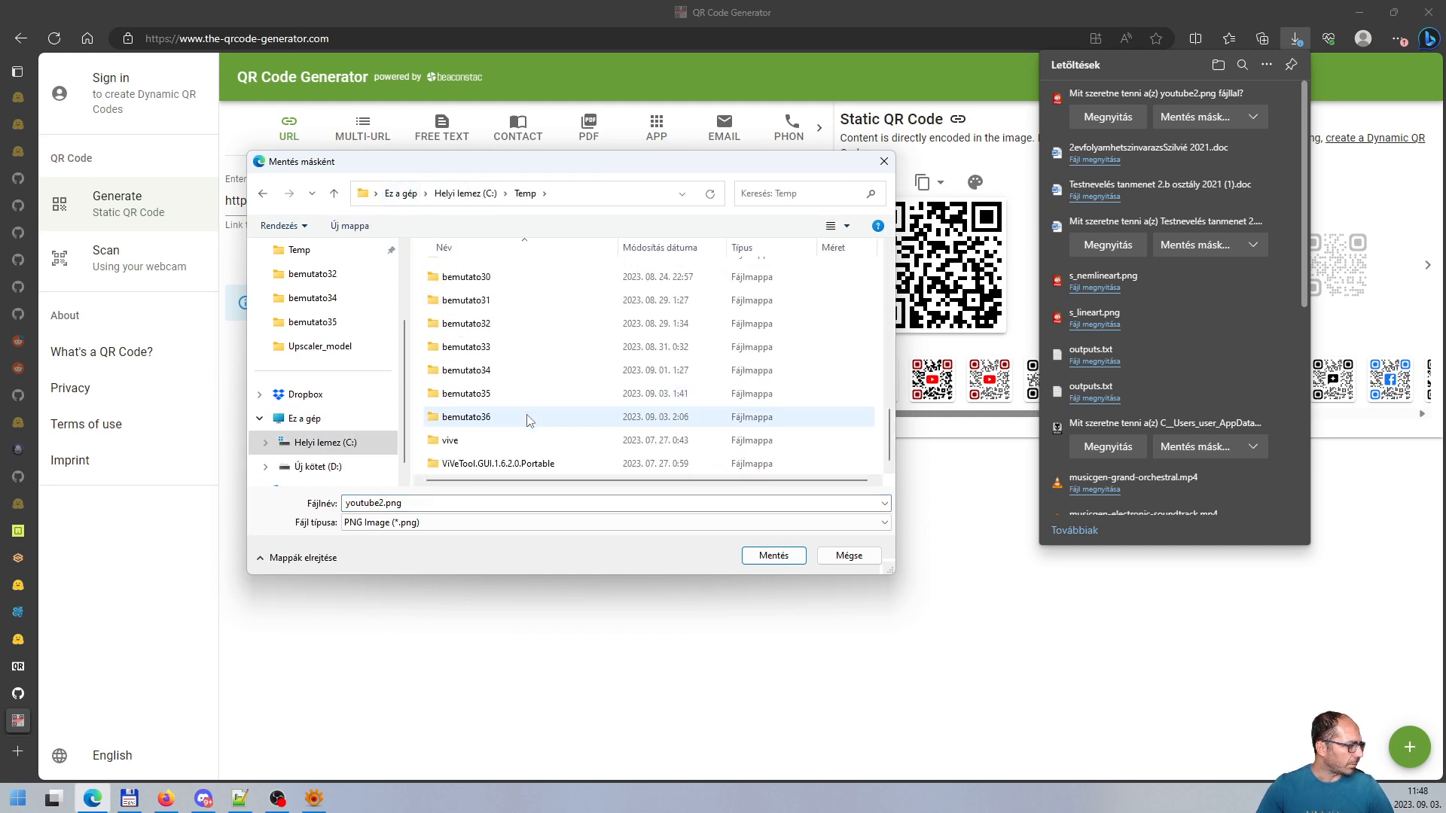
{"action": "double_click", "coordinate": [529, 419]}
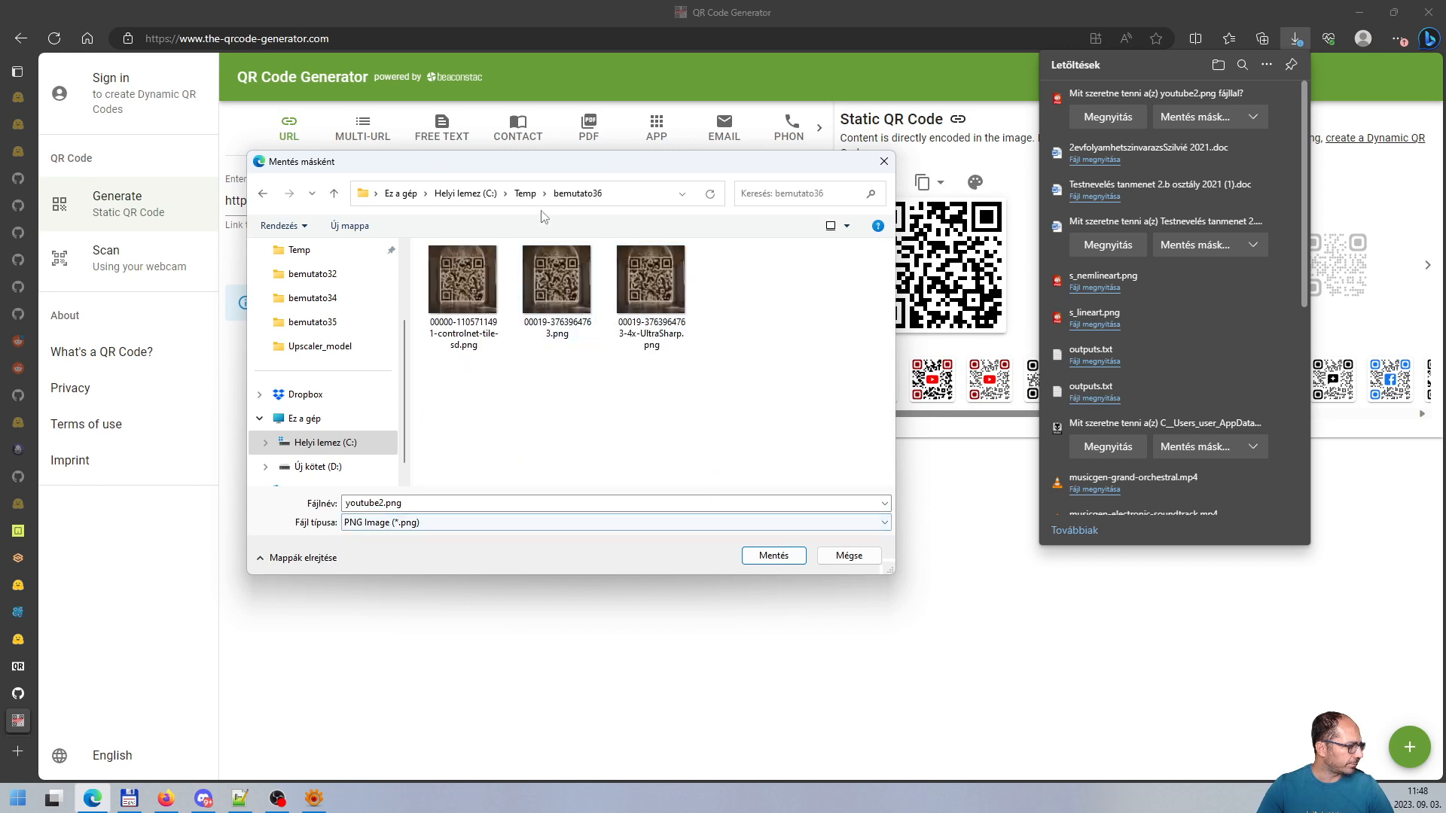
{"action": "left_click", "coordinate": [763, 557]}
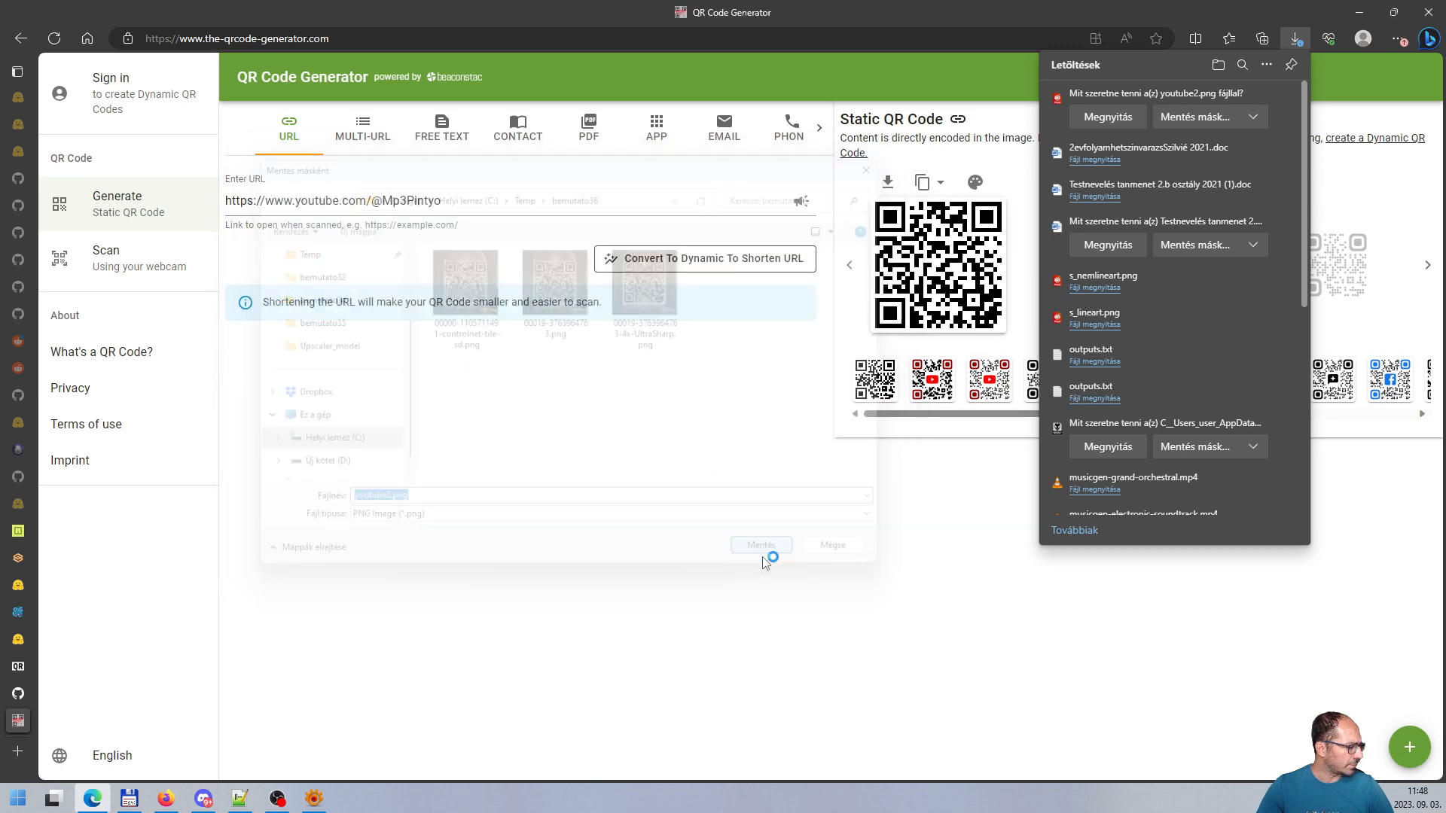
Switch to Total Commander and open C:\Temp\bemutato35 in the pane that shows the ControlNet models folder
{"action": "left_click", "coordinate": [128, 798]}
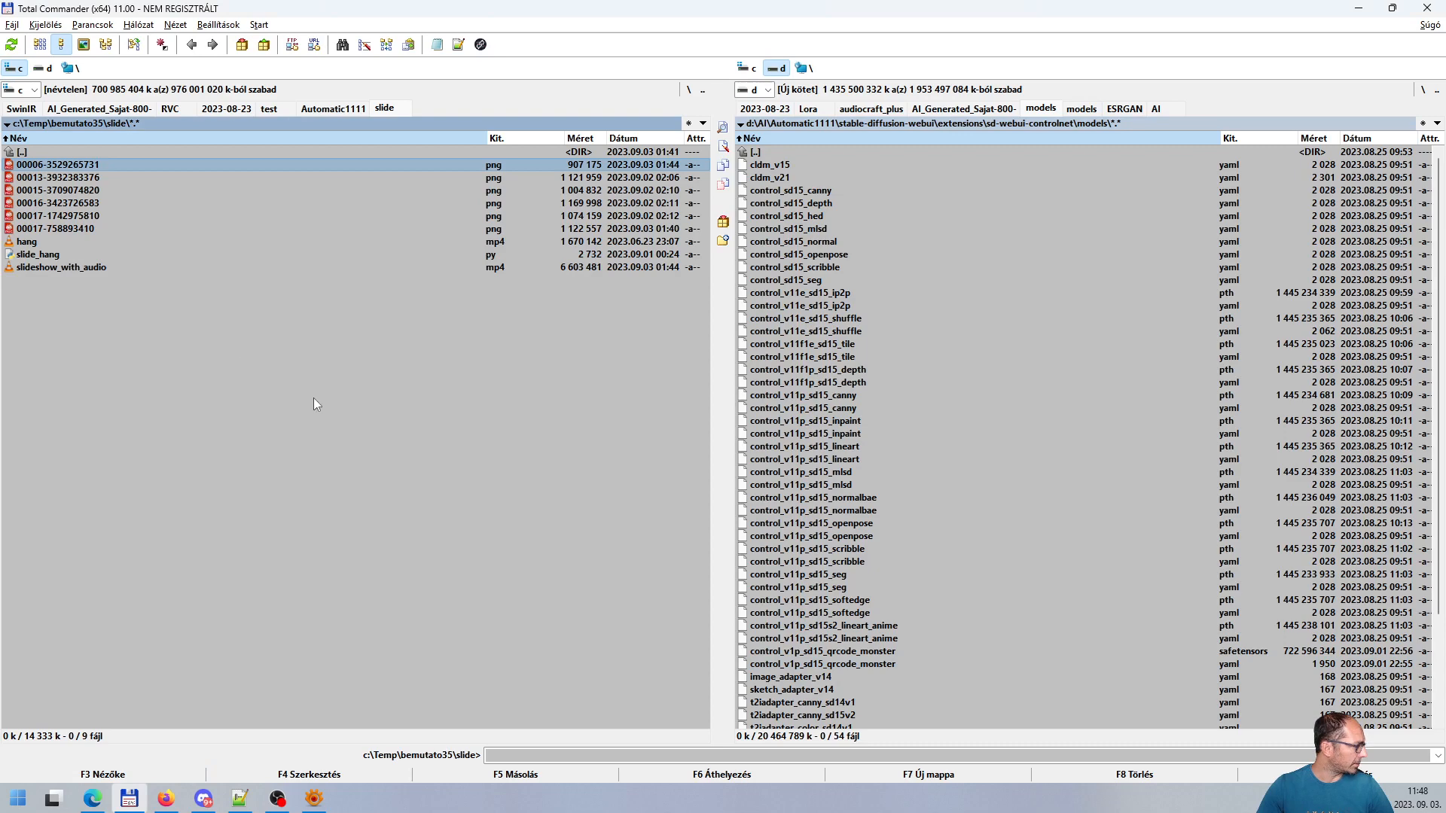
{"action": "key", "text": "Tab"}
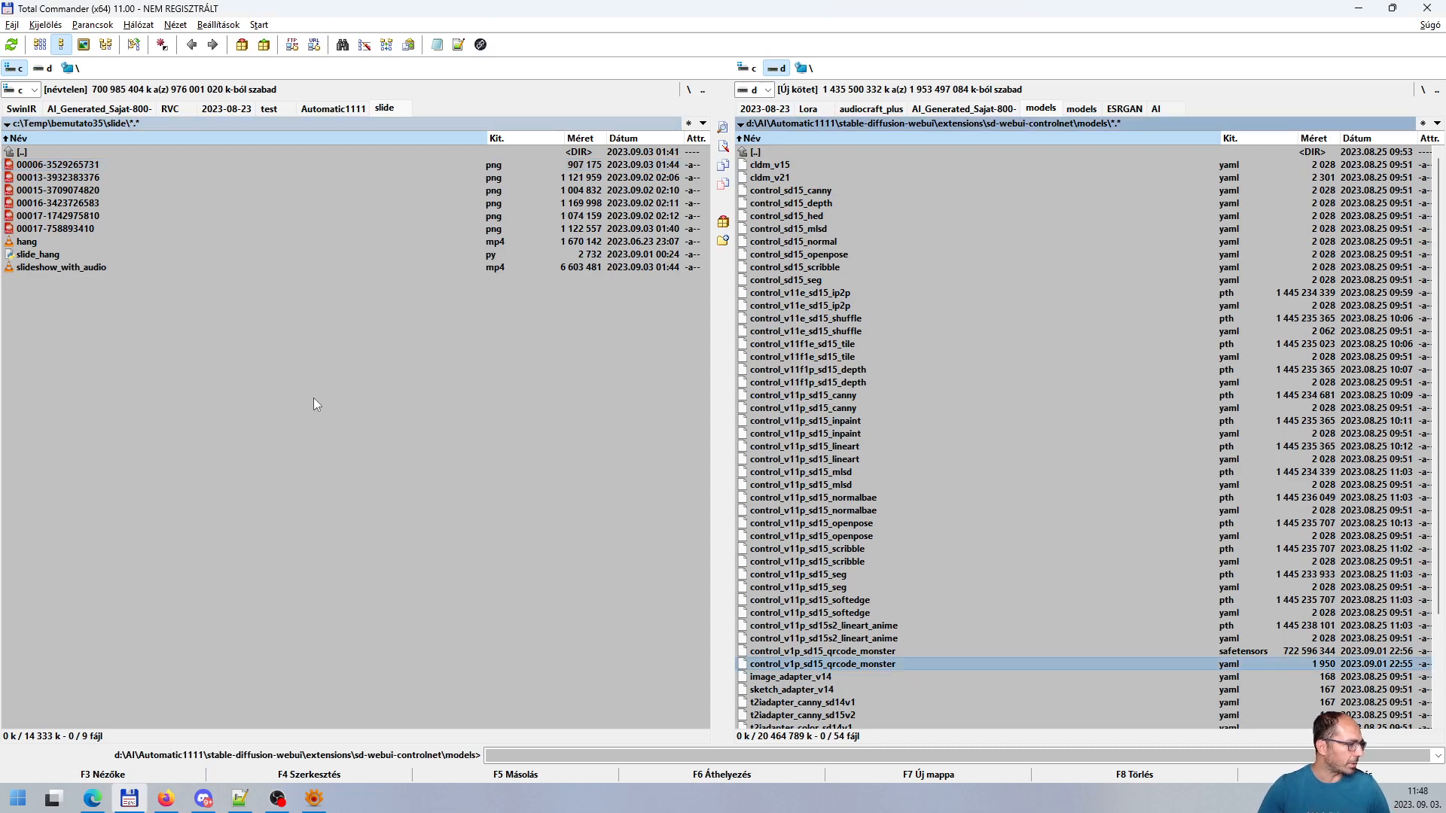
{"action": "left_click", "coordinate": [751, 68]}
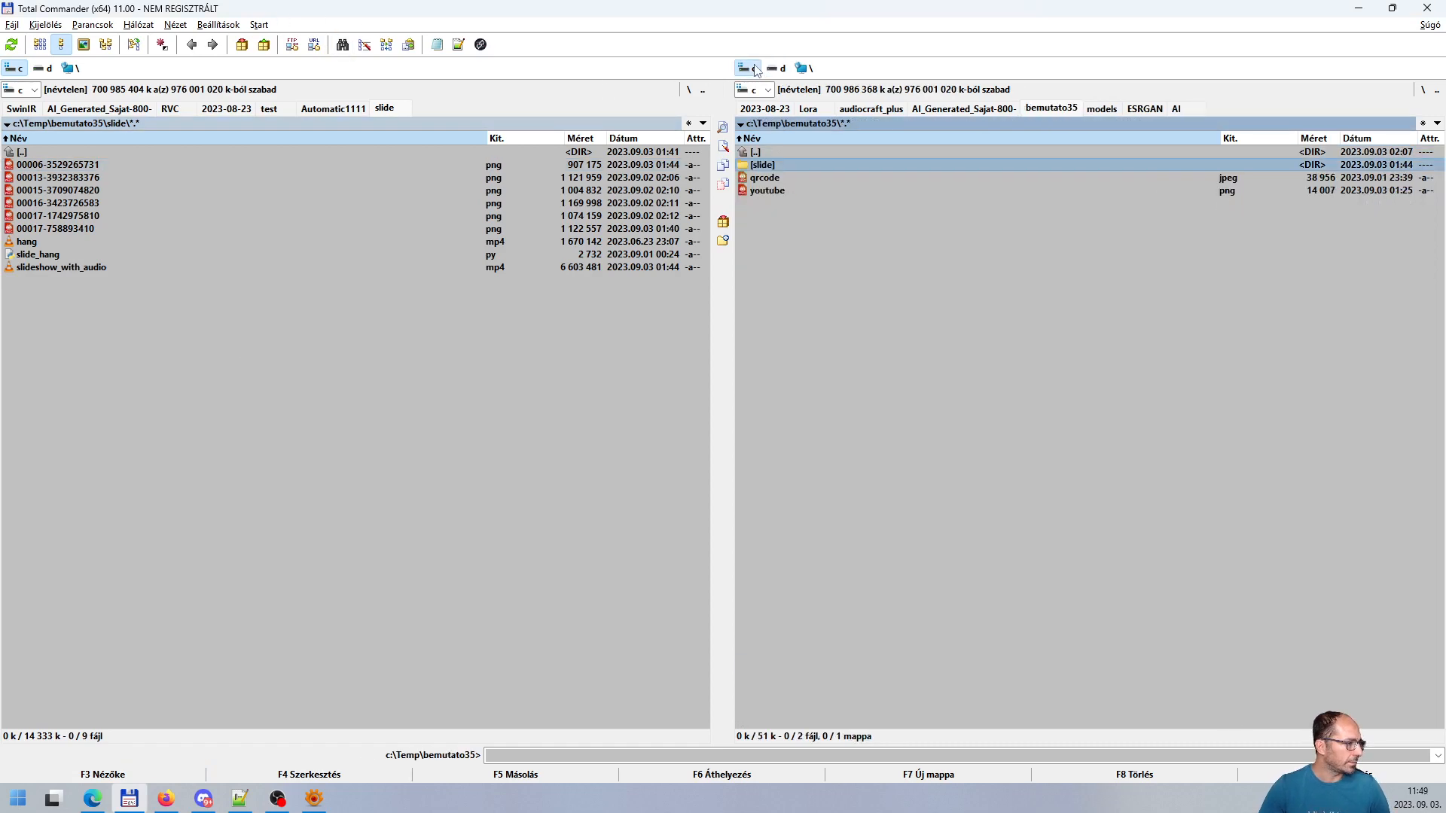
{"action": "key", "text": "BackSpace"}
{"action": "key", "text": "Up"}
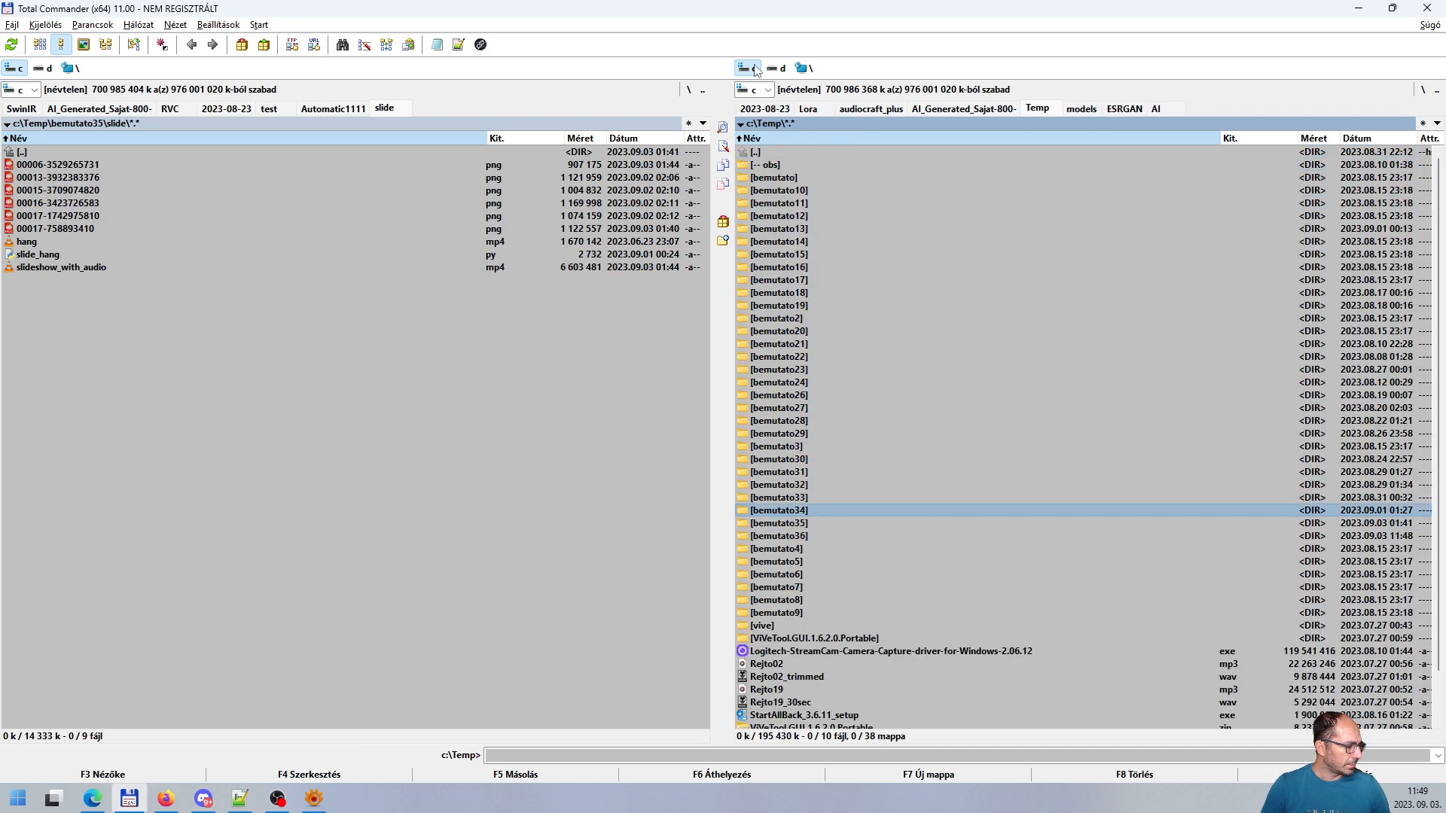
{"action": "key", "text": "Down"}
{"action": "key", "text": "Down"}
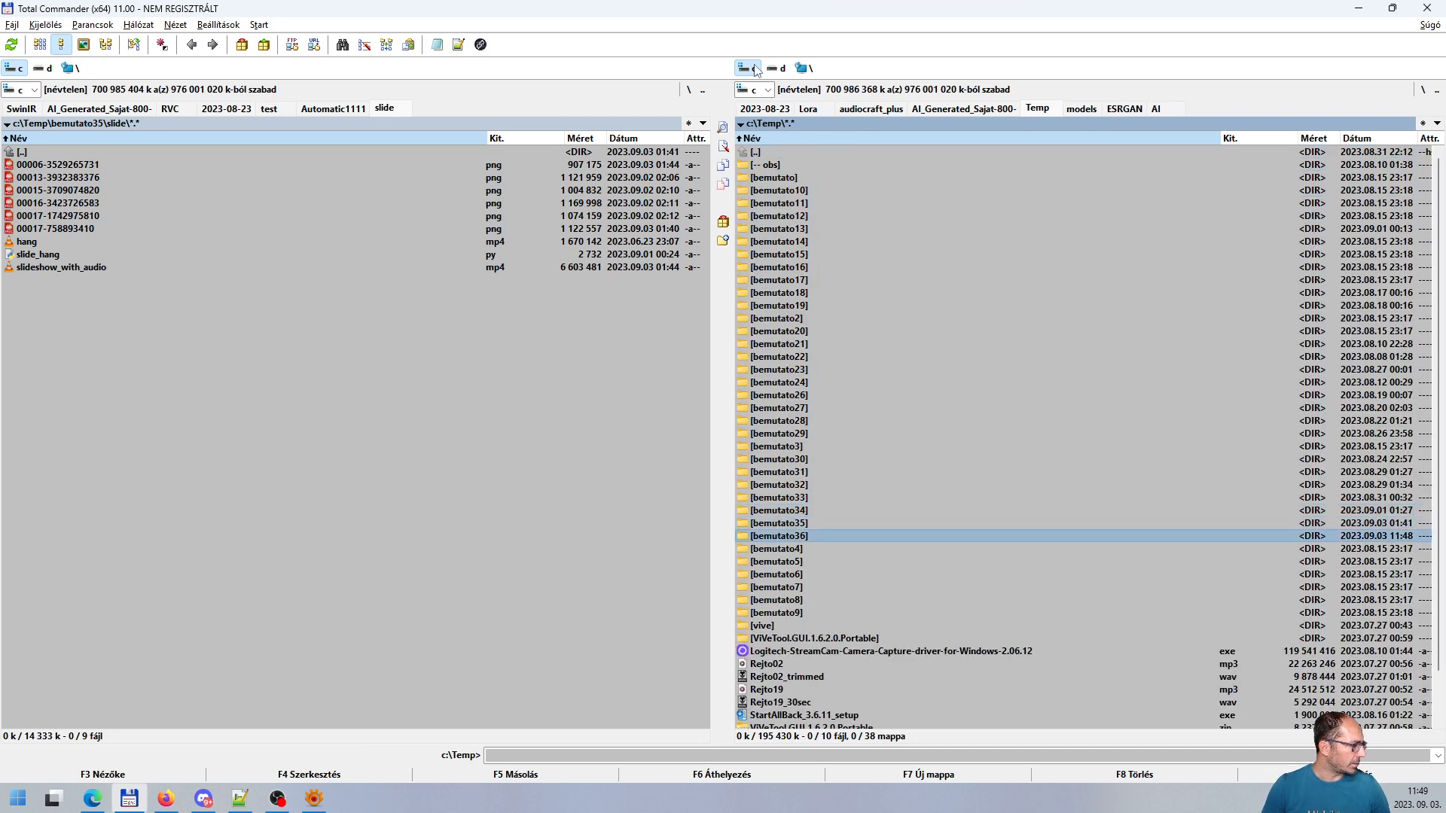
{"action": "key", "text": "Up"}
{"action": "key", "text": "Return"}
{"action": "key", "text": "Down"}
{"action": "key", "text": "Down"}
{"action": "key", "text": "Down"}
{"action": "key", "text": "Tab"}
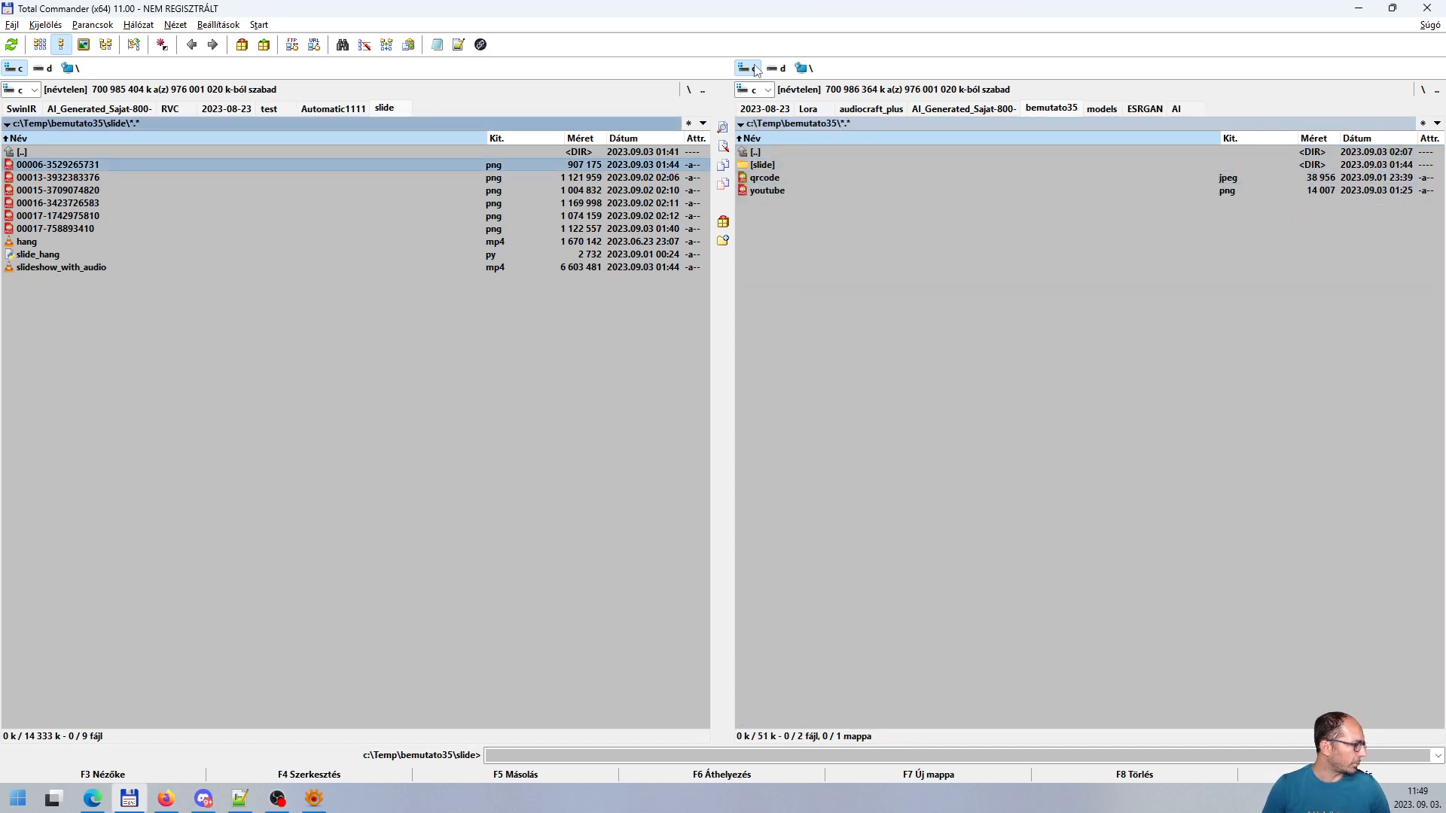
Go up from the slide folder to C:\Temp\bemutato35, view qrcode.jpeg and close the image
{"action": "key", "text": "Home"}
{"action": "key", "text": "End"}
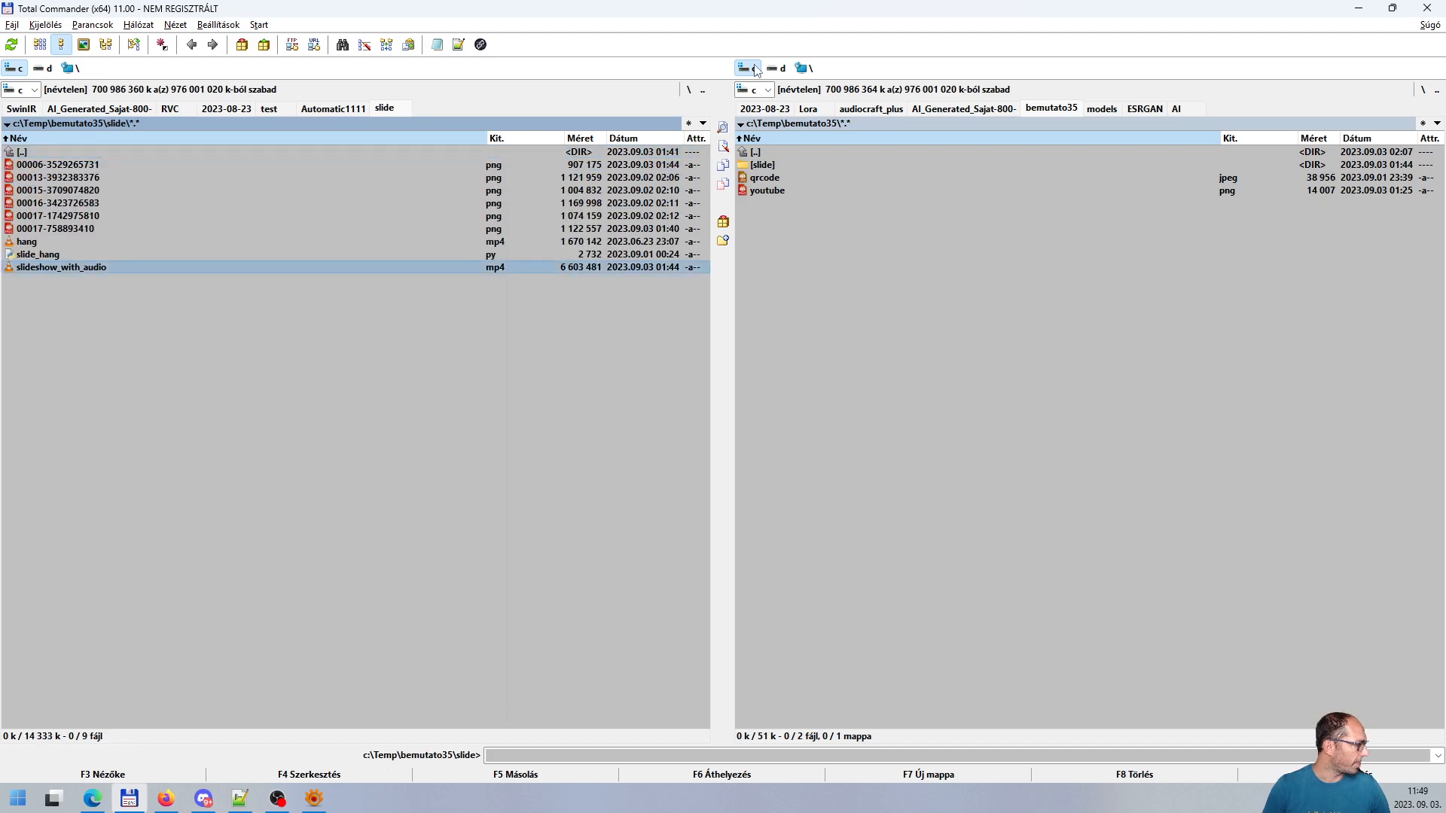
{"action": "key", "text": "BackSpace"}
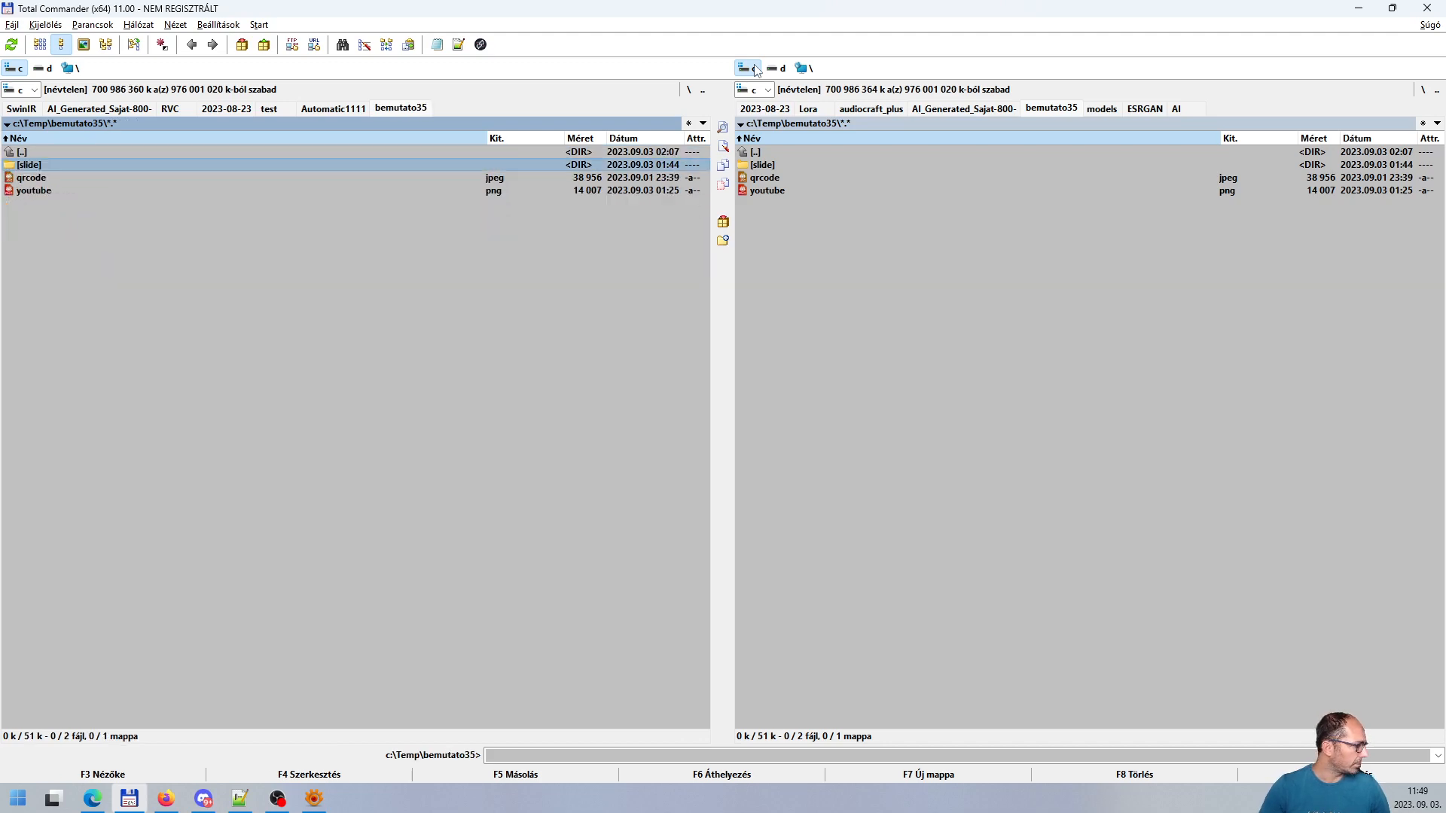
{"action": "key", "text": "Down"}
{"action": "key", "text": "Return"}
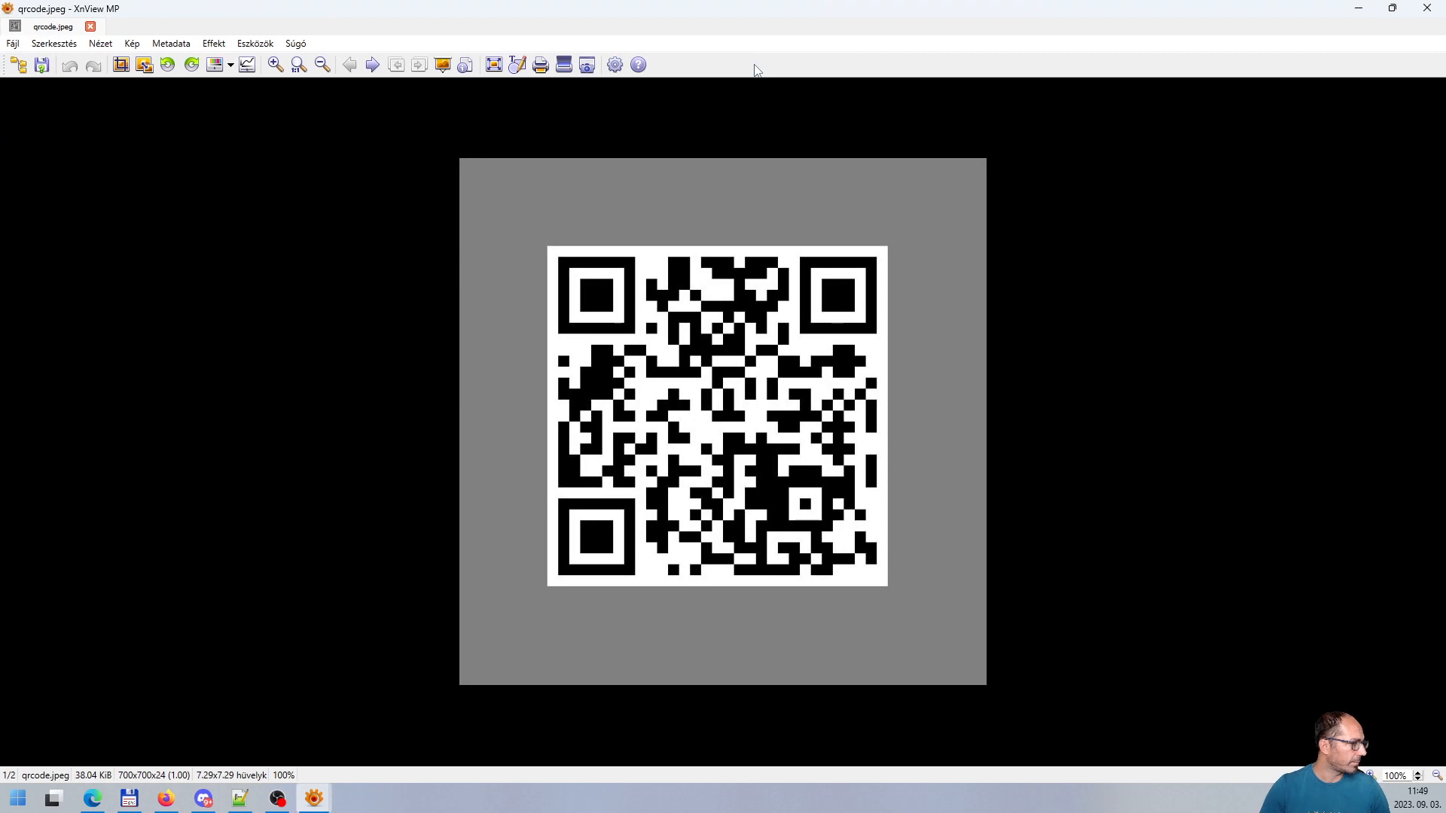
{"action": "left_click", "coordinate": [1427, 7]}
{"action": "key", "text": "Up"}
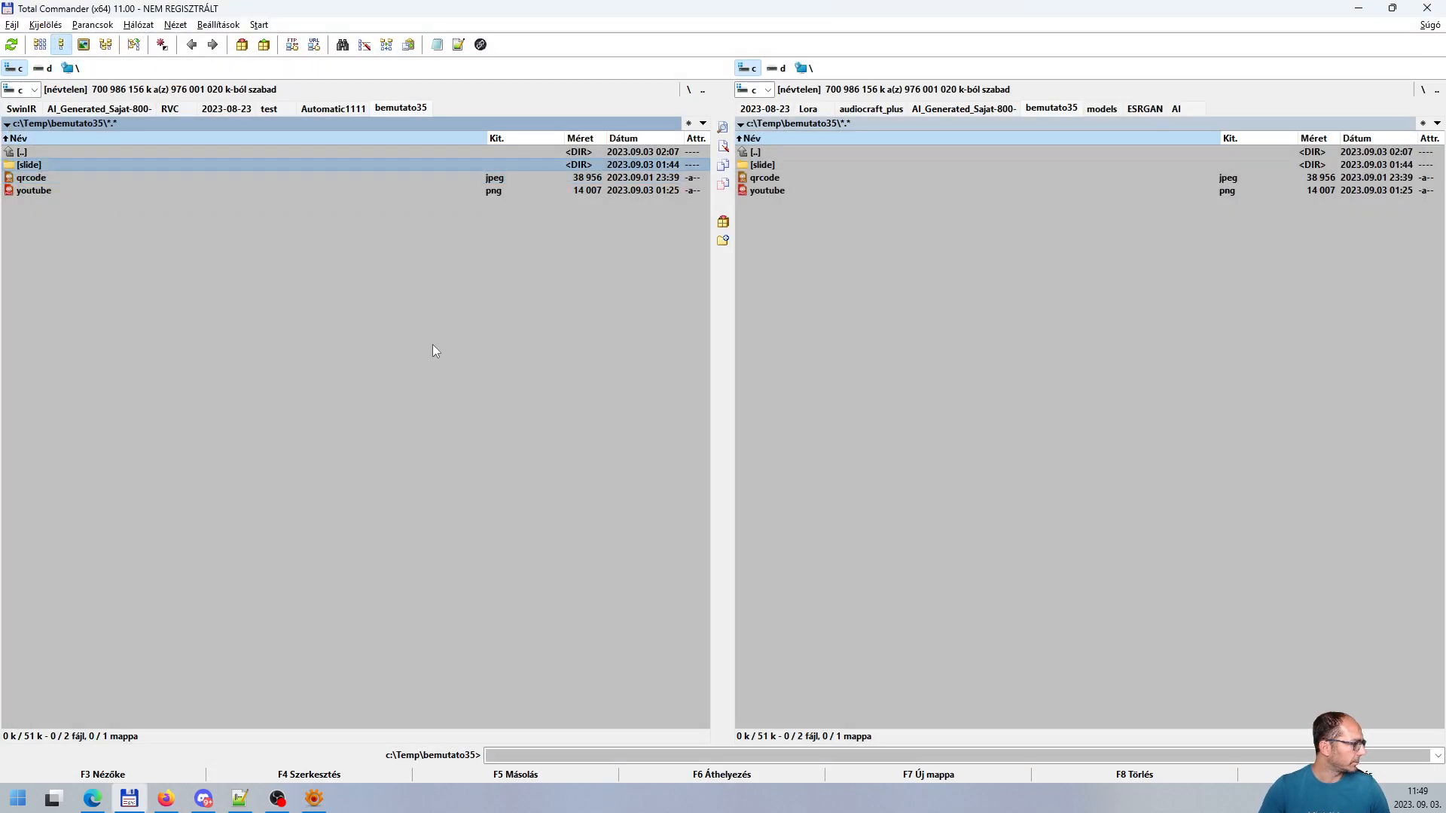
Move youtube2.png from C:\Temp\bemutato36 to C:\Temp\bemutato35
{"action": "key", "text": "Up"}
{"action": "key", "text": "Return"}
{"action": "key", "text": "Down"}
{"action": "key", "text": "Return"}
{"action": "key", "text": "Down"}
{"action": "key", "text": "Down"}
{"action": "key", "text": "Down"}
{"action": "key", "text": "Down"}
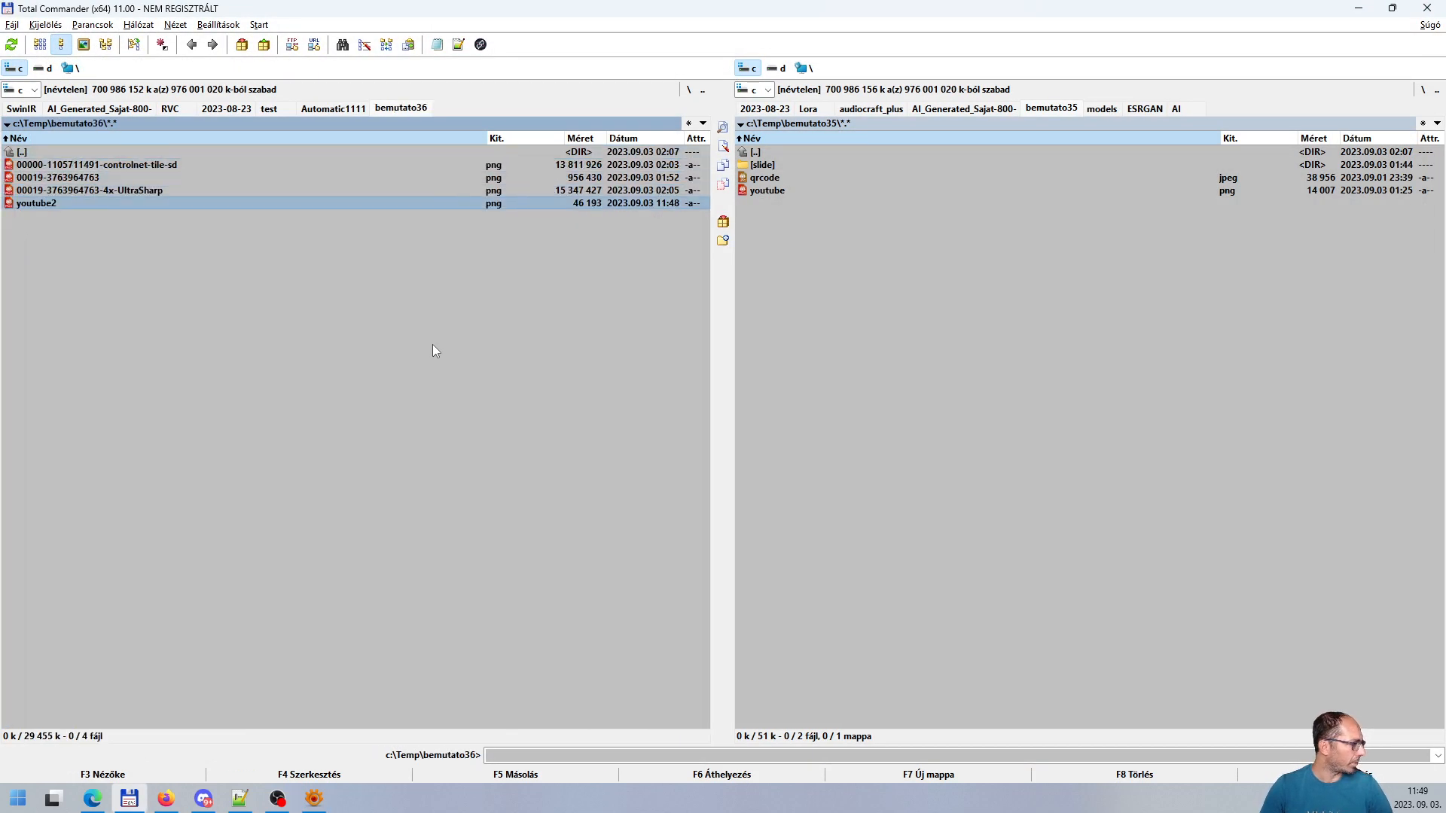
{"action": "key", "text": "F6"}
{"action": "key", "text": "Return"}
Open C:\Temp\bemutato35 in the source pane and return the other pane to the sd-webui-controlnet extension folder
{"action": "key", "text": "Home"}
{"action": "key", "text": "Return"}
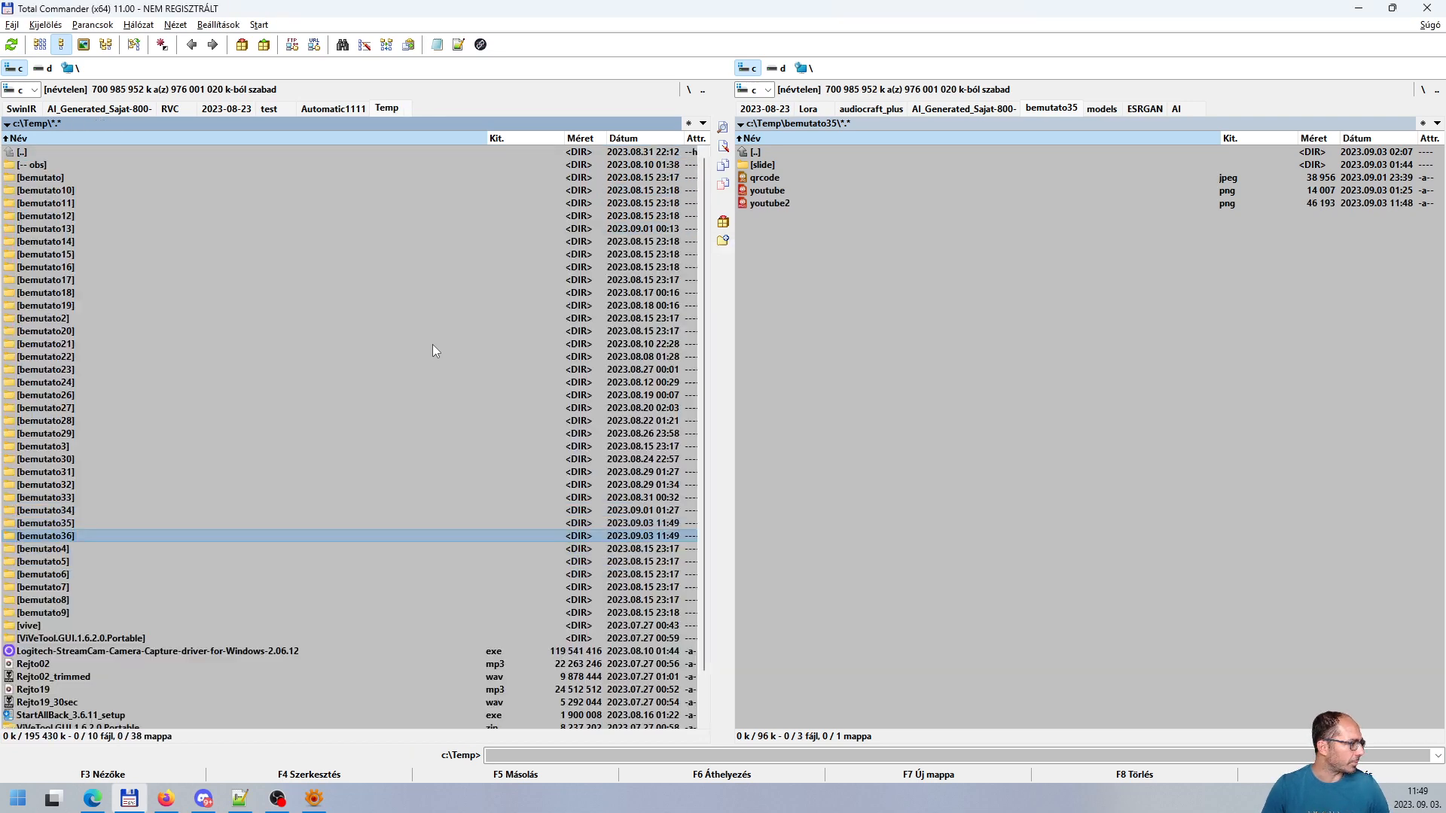
{"action": "key", "text": "Up"}
{"action": "key", "text": "Return"}
{"action": "key", "text": "Tab"}
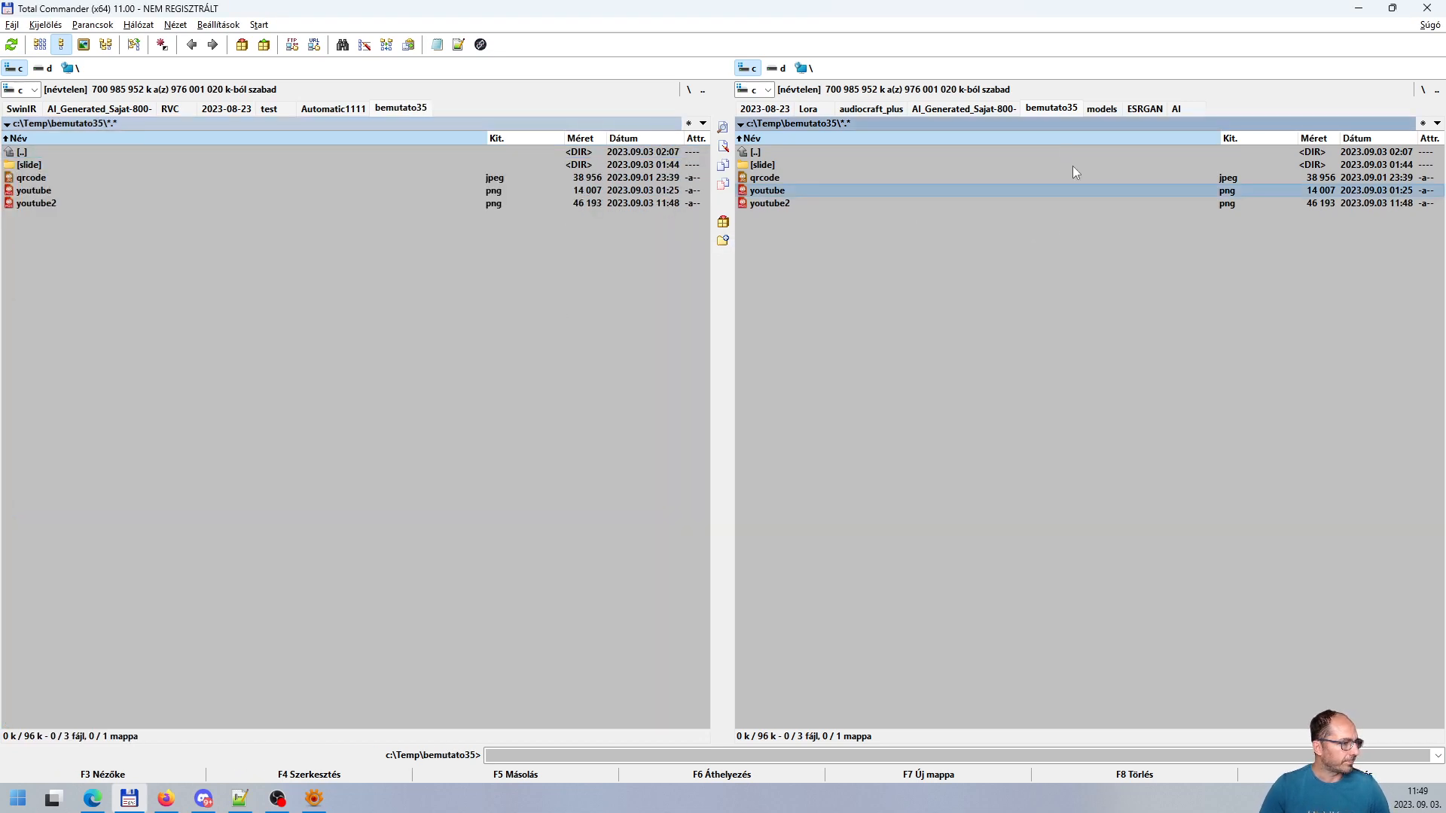
{"action": "left_click", "coordinate": [193, 46]}
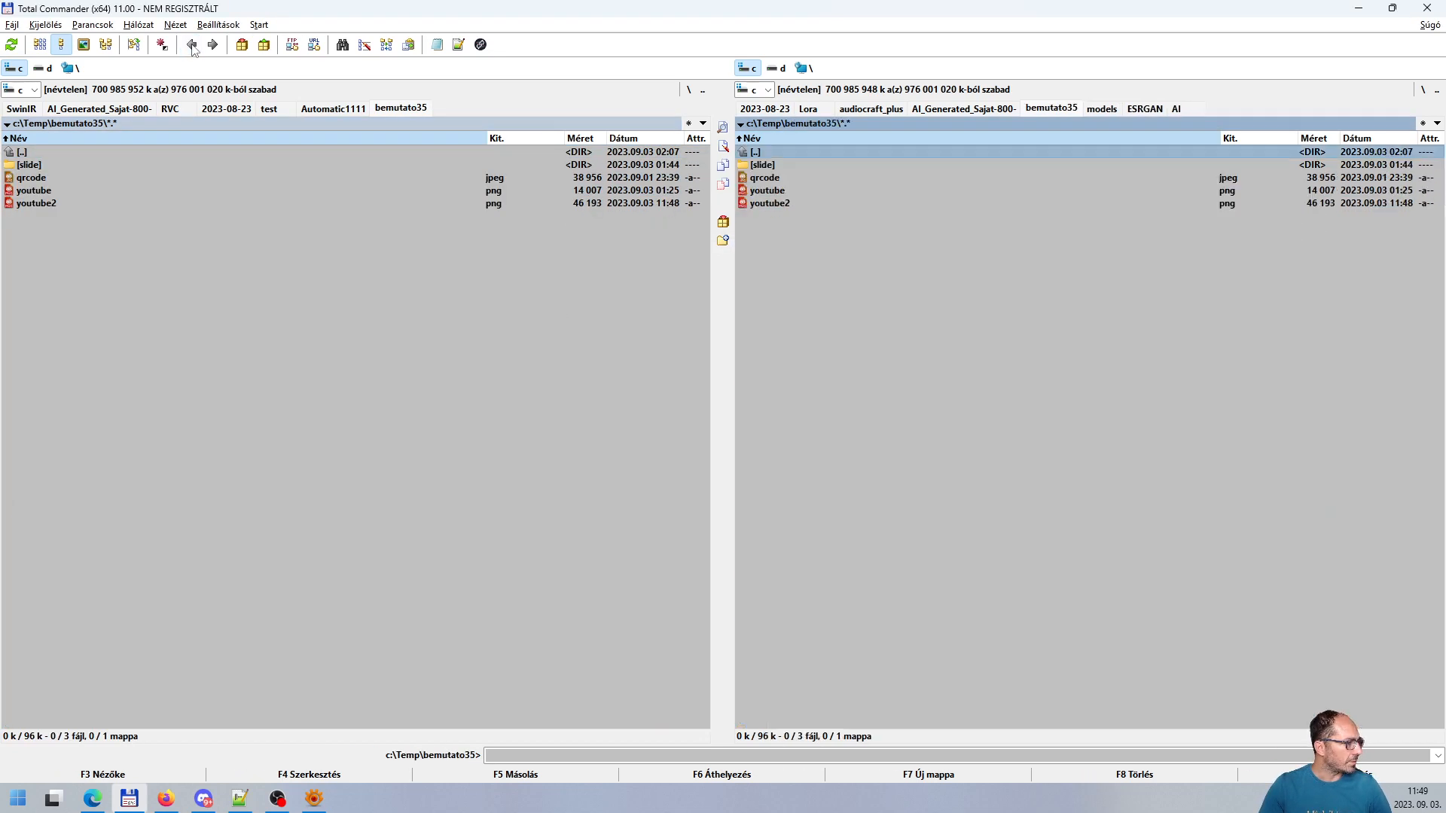
{"action": "left_click", "coordinate": [193, 46]}
{"action": "left_click", "coordinate": [193, 47]}
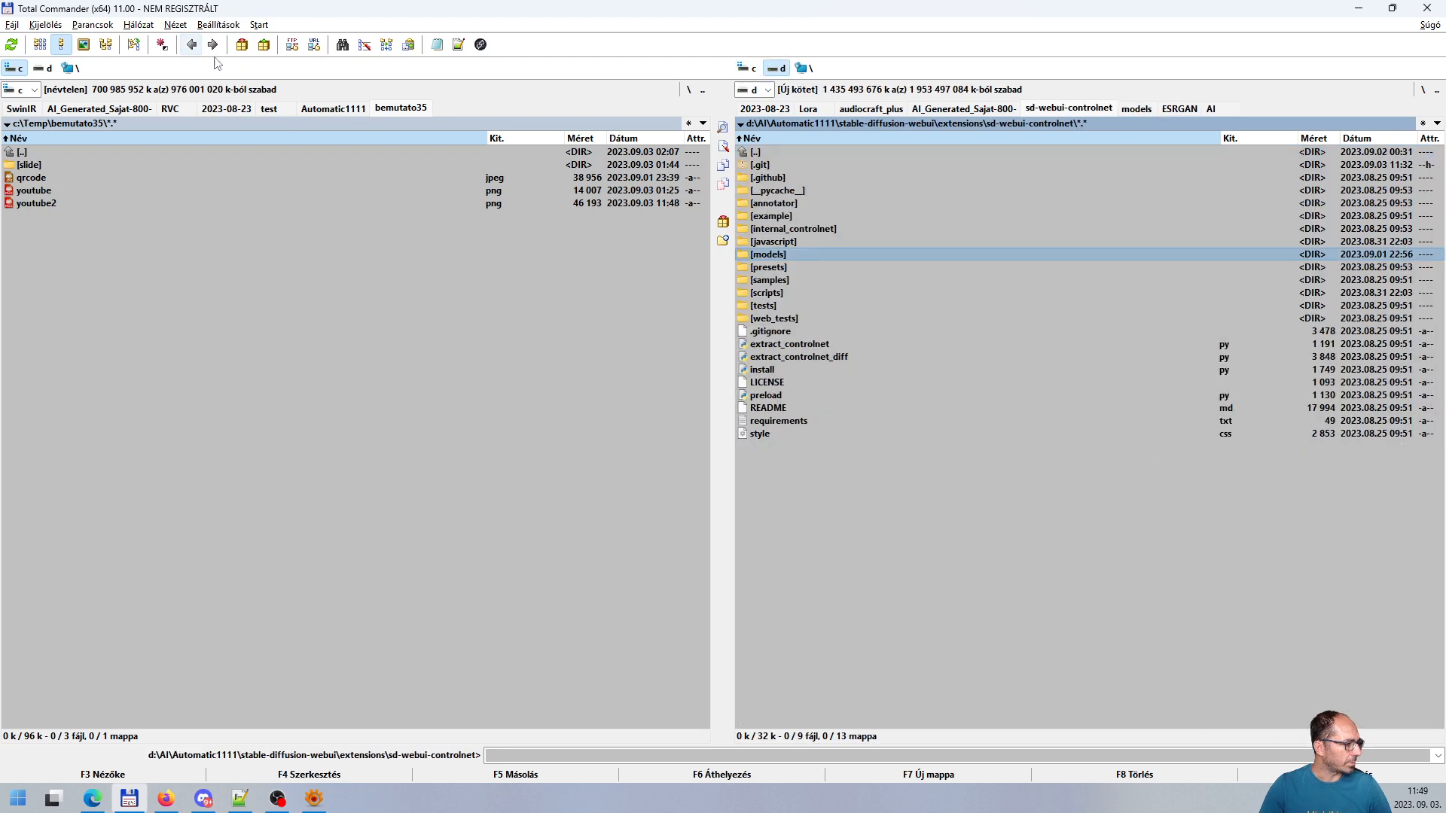
Open youtube2.png from C:\Temp\bemutato35 in XnView MP and set its canvas resize to 150% width and height, keeping the aspect ratio
{"action": "left_click", "coordinate": [35, 205]}
{"action": "key", "text": "Return"}
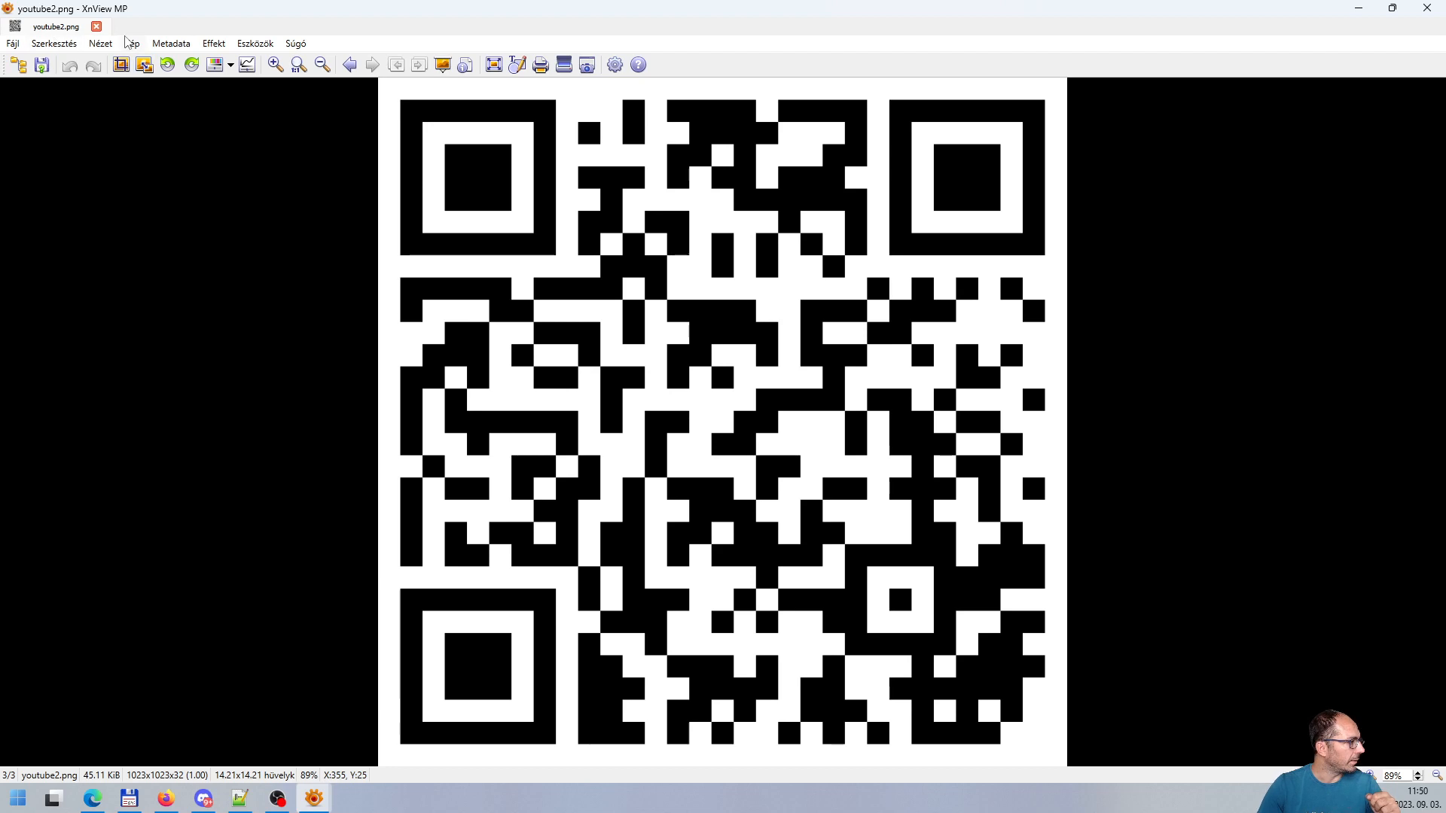
{"action": "left_click", "coordinate": [129, 45]}
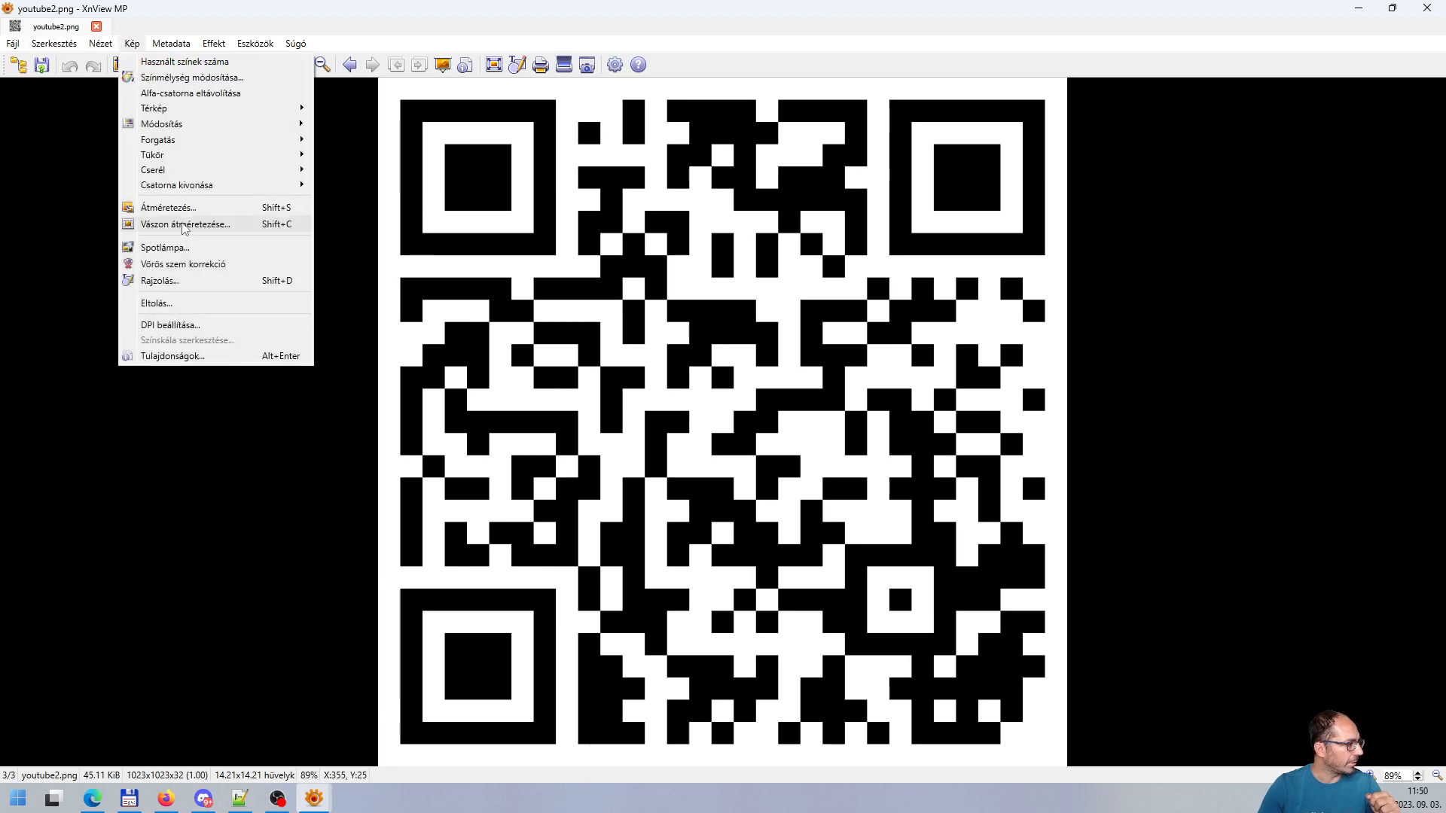
{"action": "left_click", "coordinate": [209, 233]}
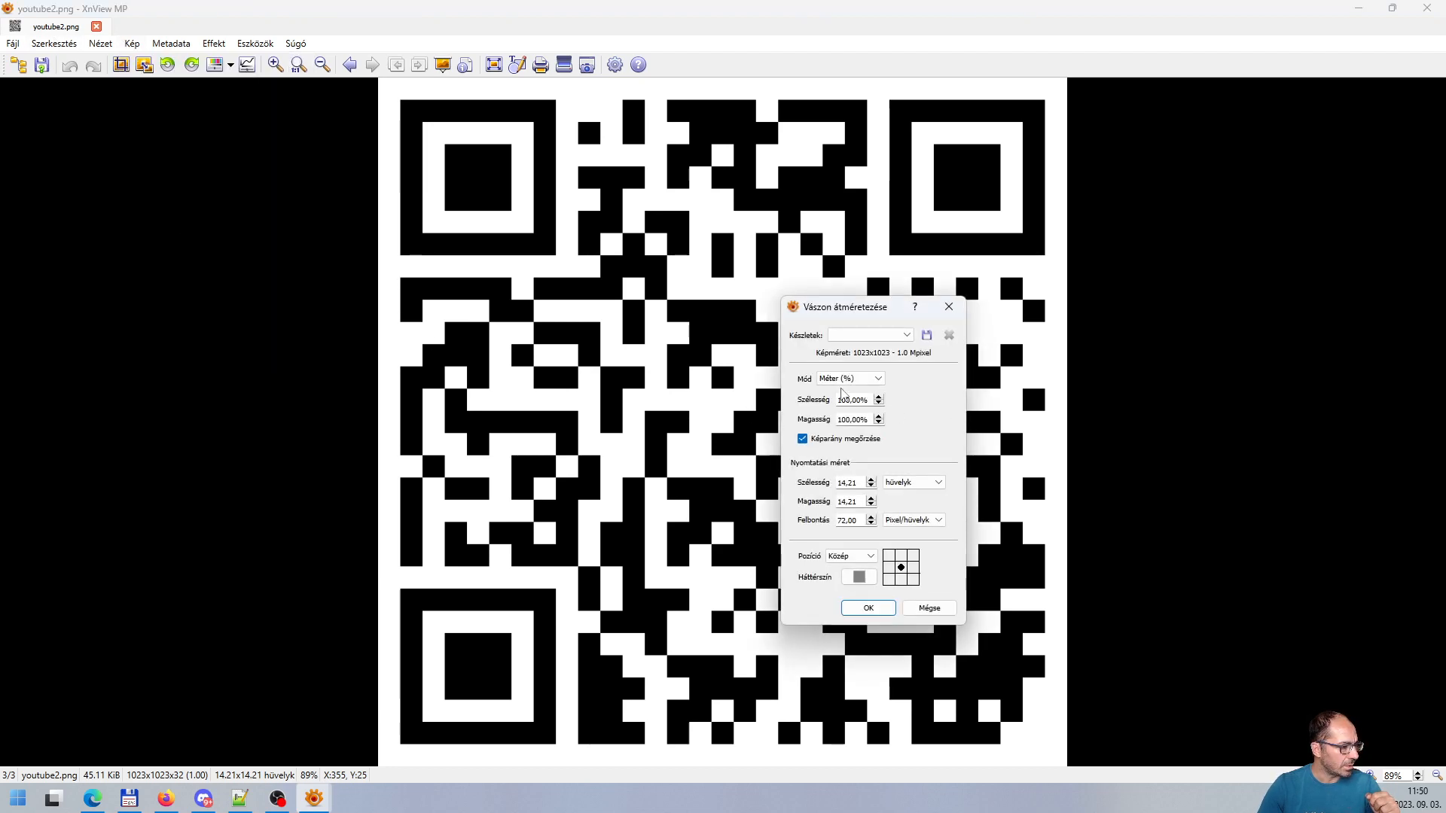
{"action": "left_click", "coordinate": [842, 380]}
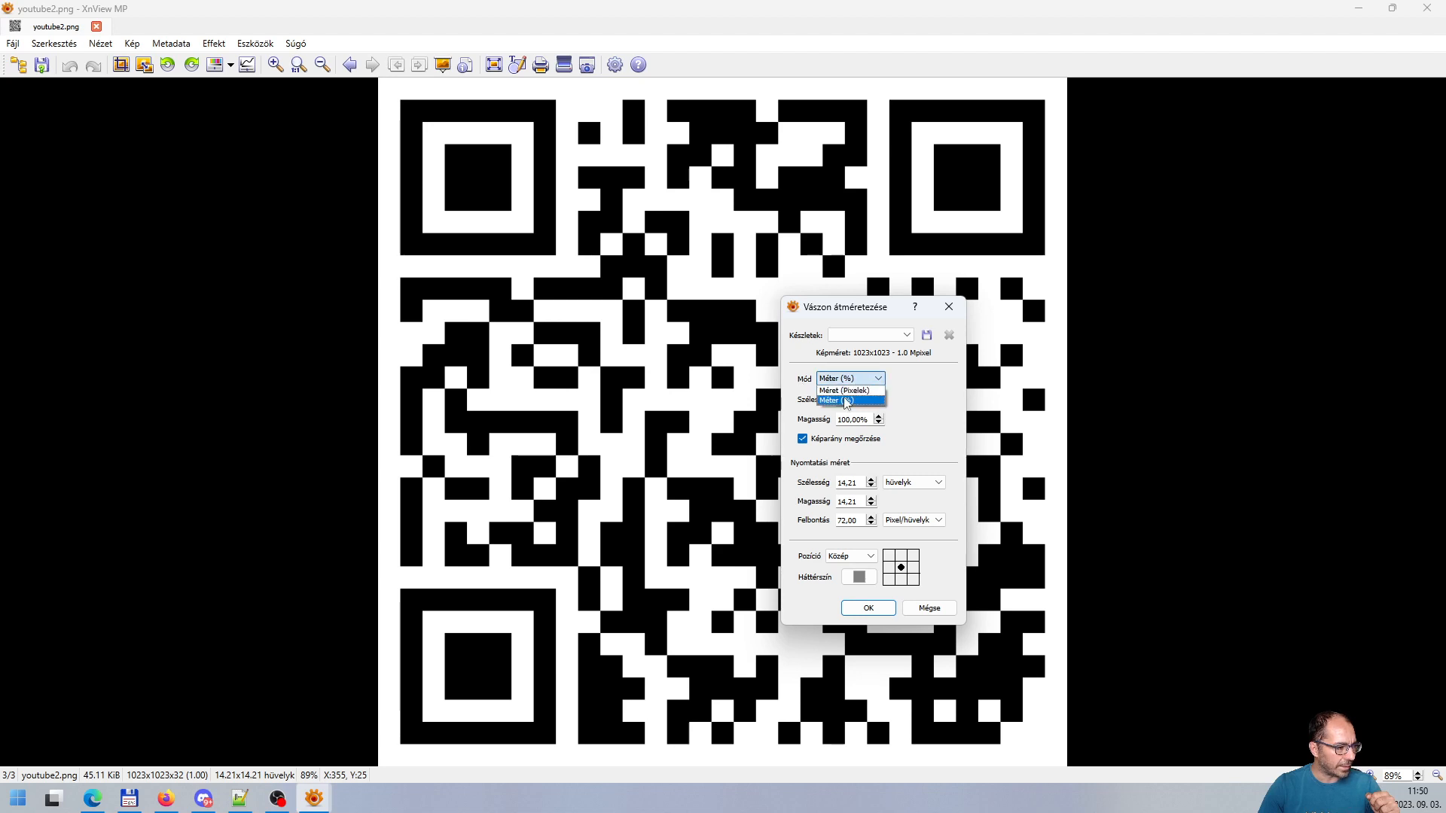
{"action": "left_click", "coordinate": [853, 401]}
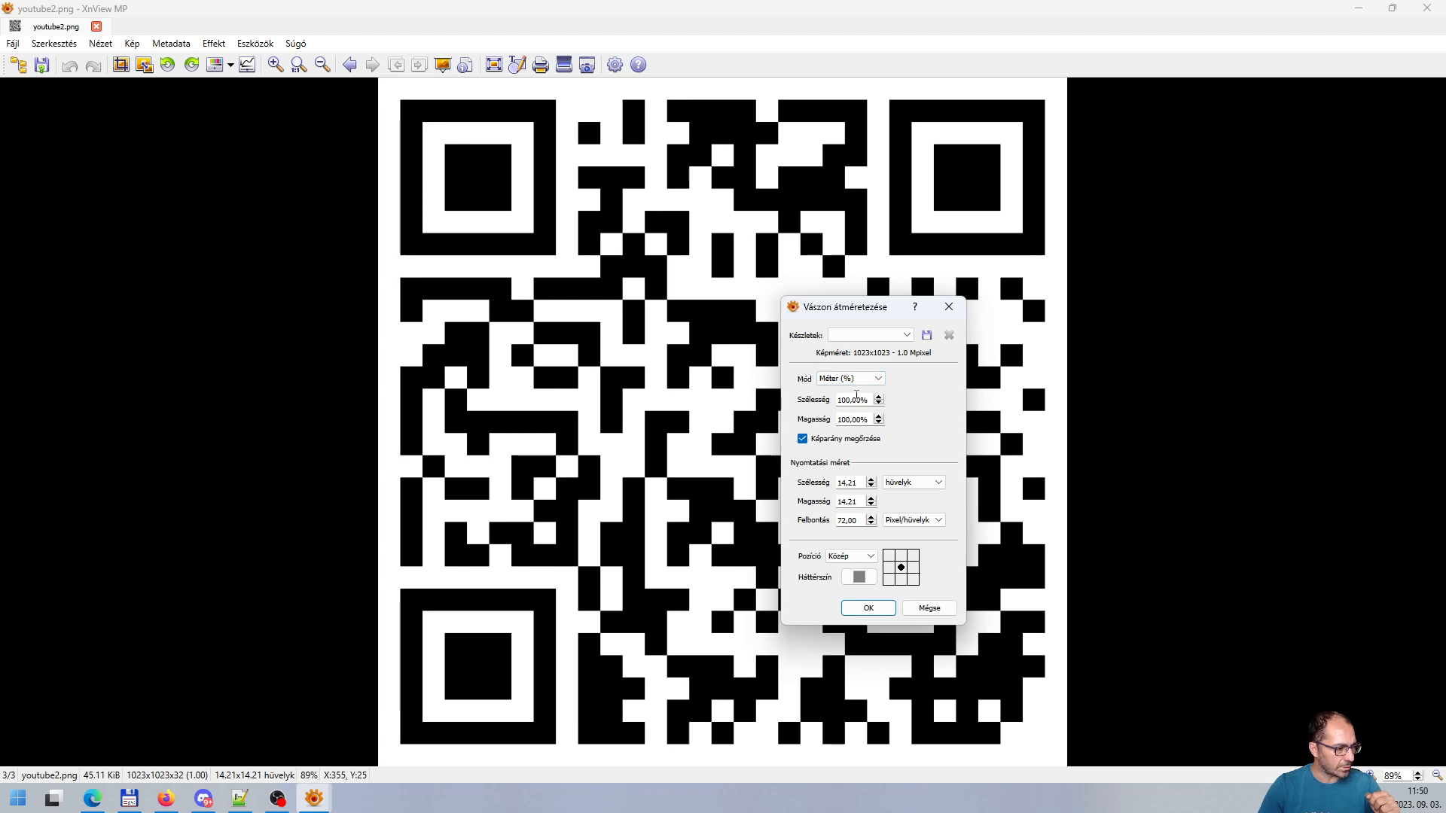
{"action": "double_click", "coordinate": [853, 401]}
{"action": "type", "text": "150"}
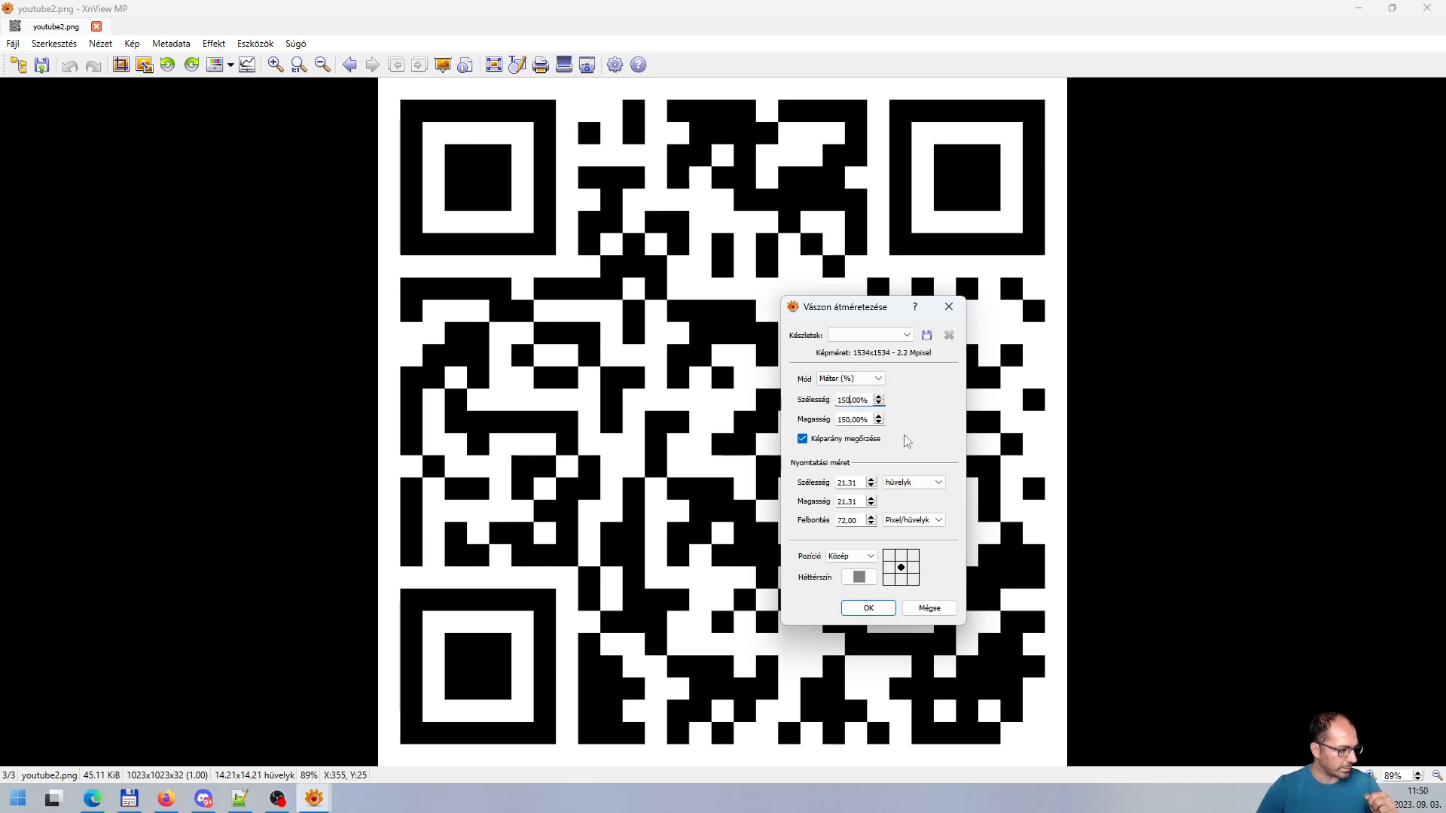
Use gray #808080 as the canvas background color and apply the canvas resize
{"action": "left_click", "coordinate": [862, 586]}
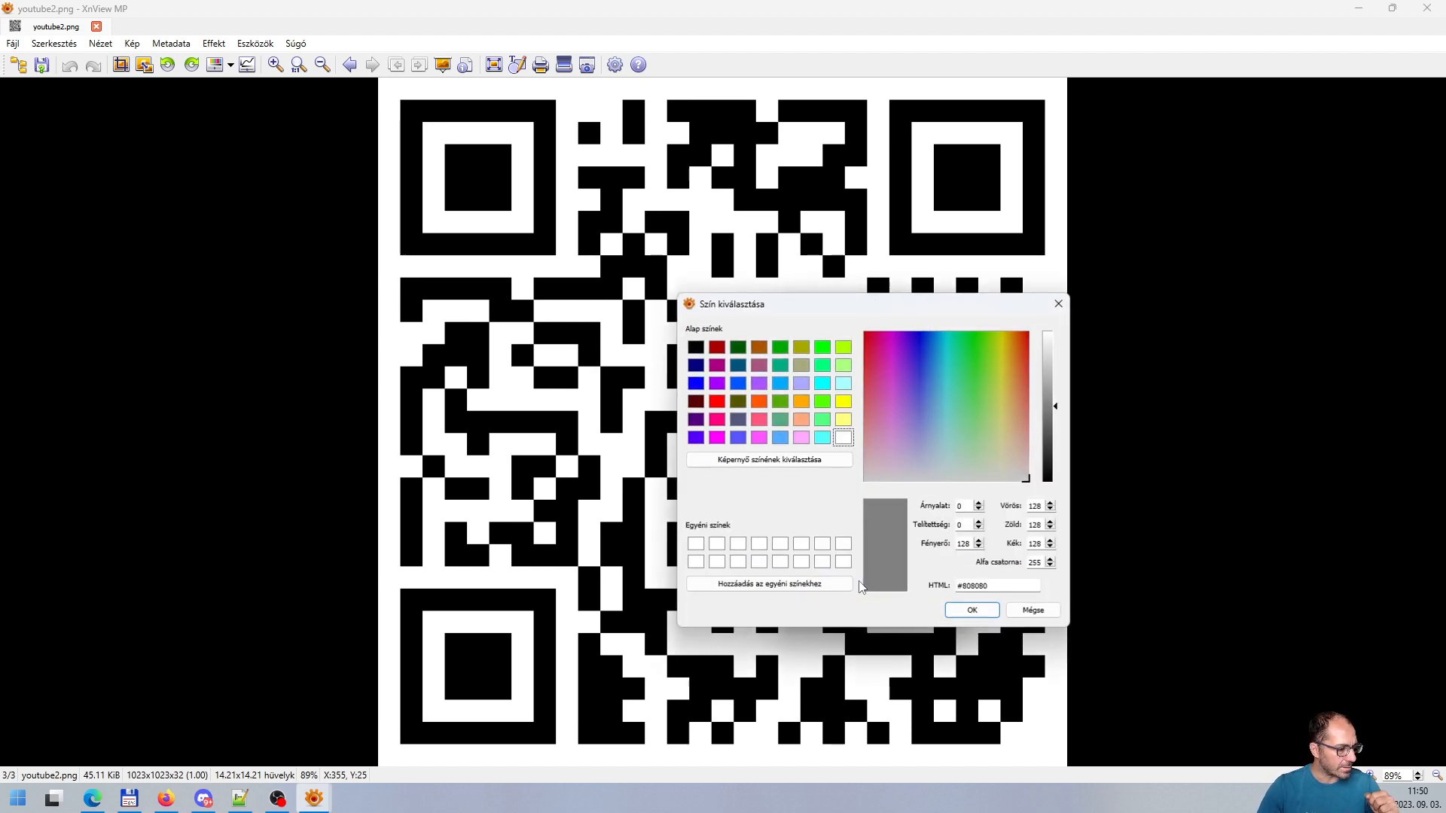
{"action": "left_click", "coordinate": [1035, 507]}
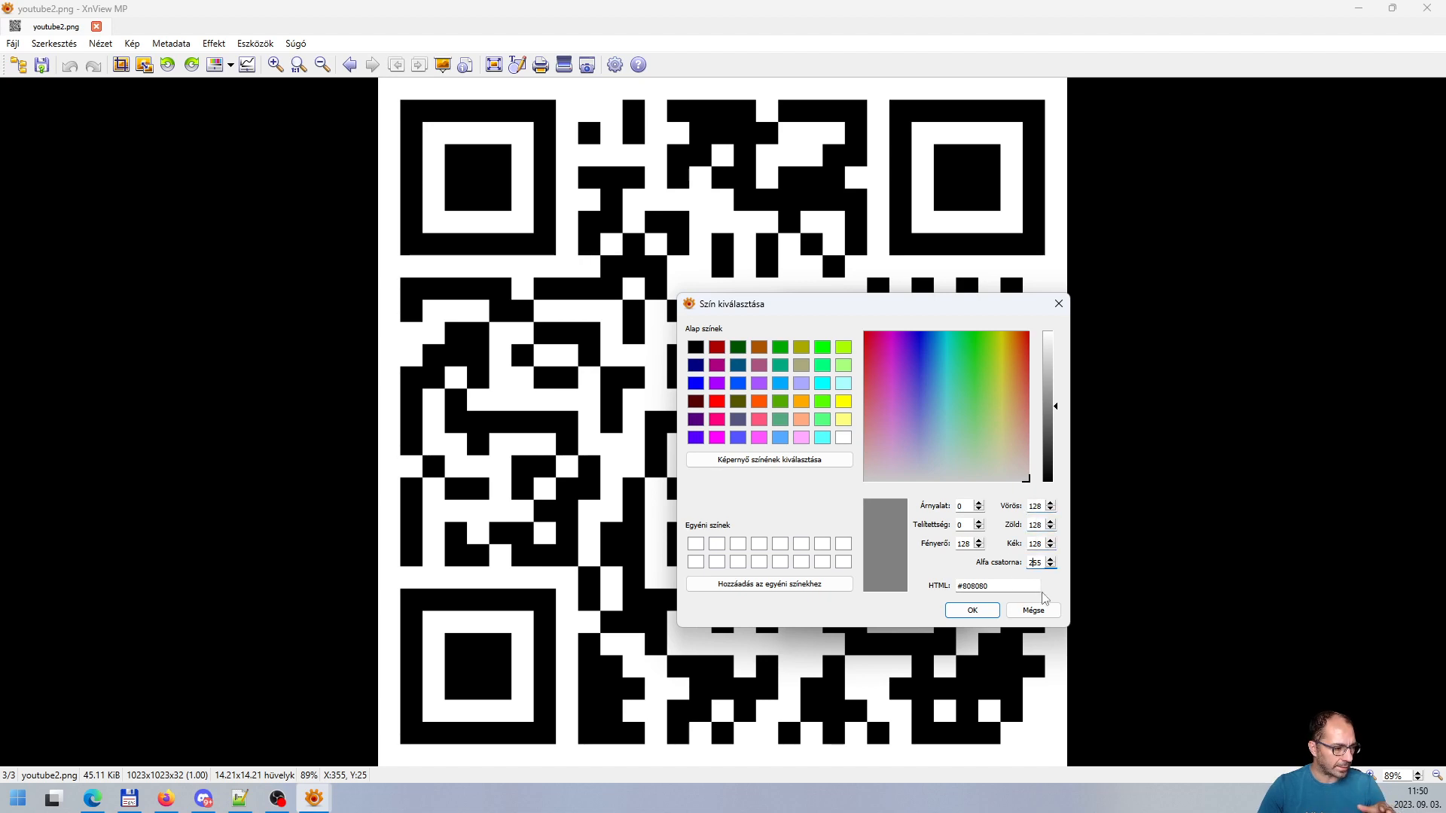
{"action": "left_click", "coordinate": [972, 610]}
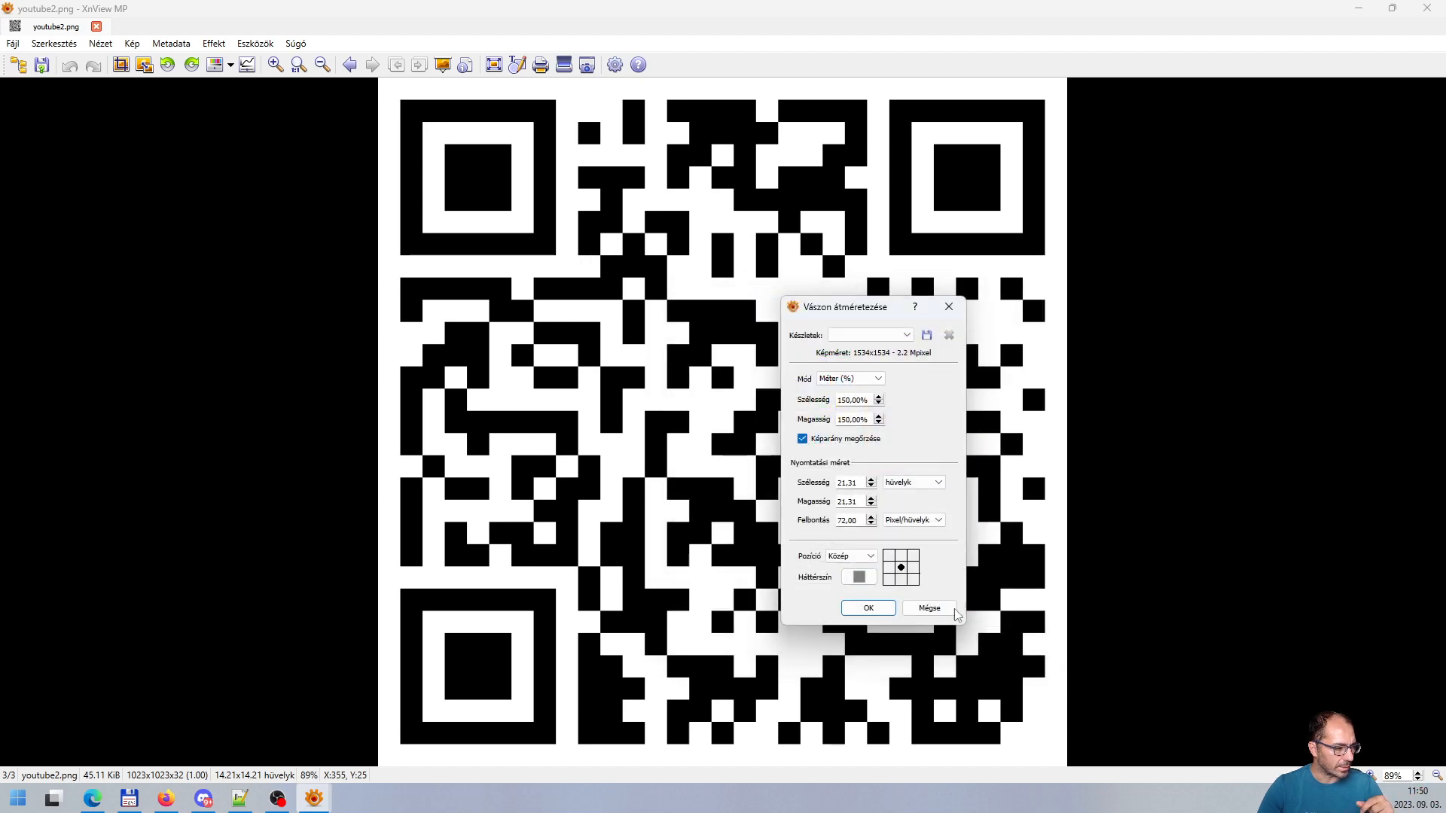
{"action": "left_click", "coordinate": [872, 611]}
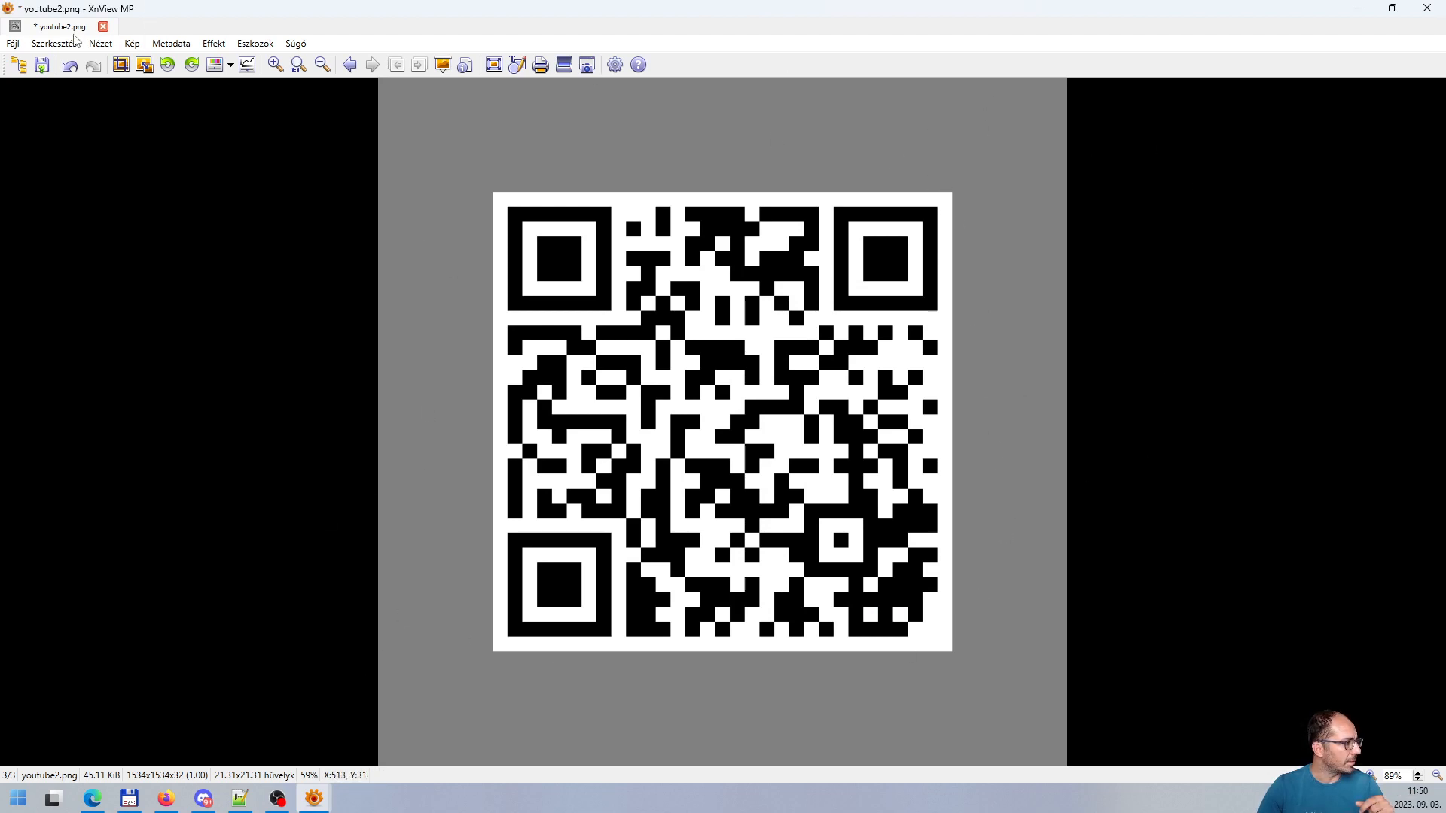
Save youtube2.png under the same name, close it, then reopen it from Total Commander to check the saved image and close it
{"action": "left_click", "coordinate": [13, 43]}
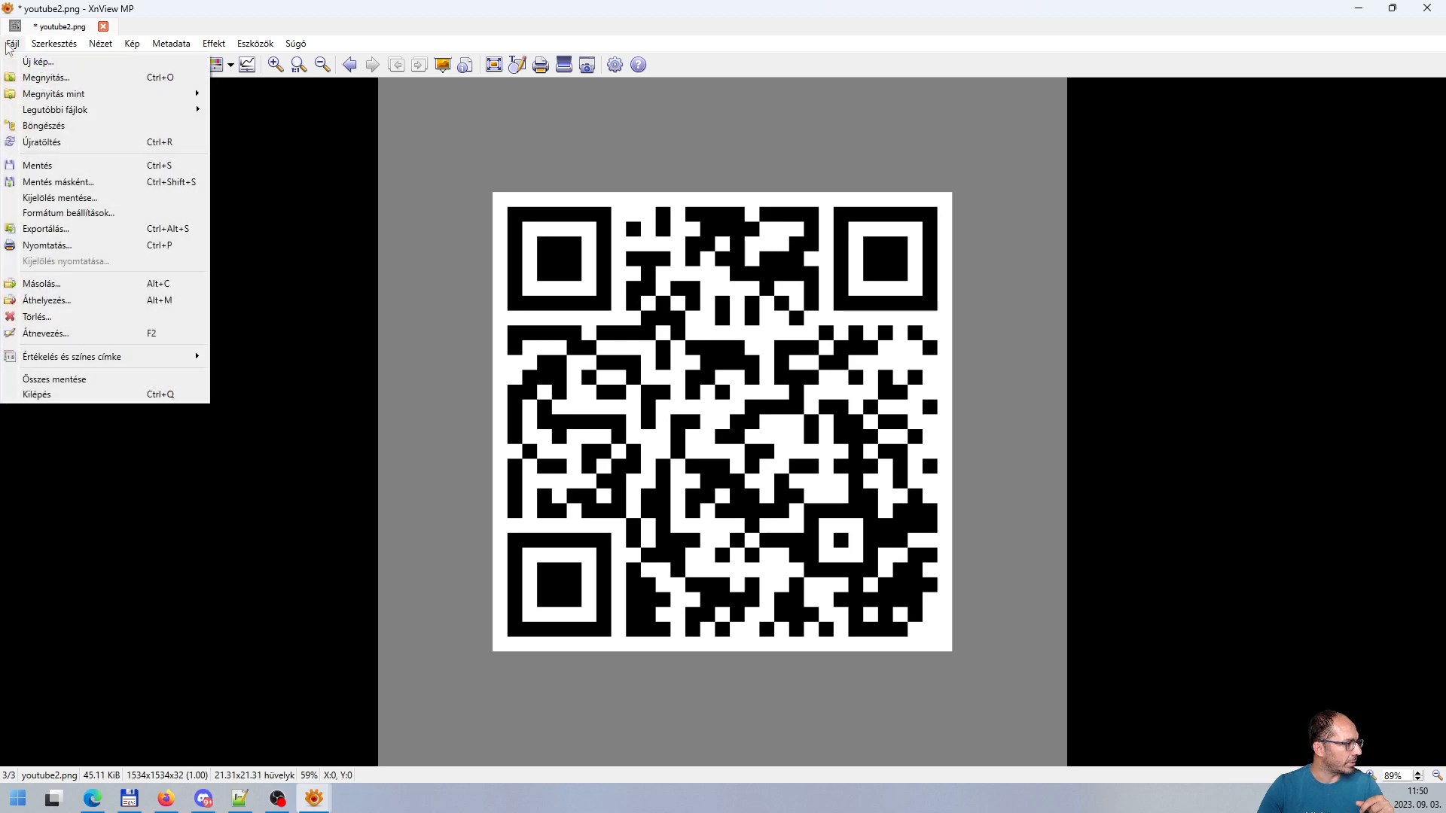
{"action": "left_click", "coordinate": [76, 165]}
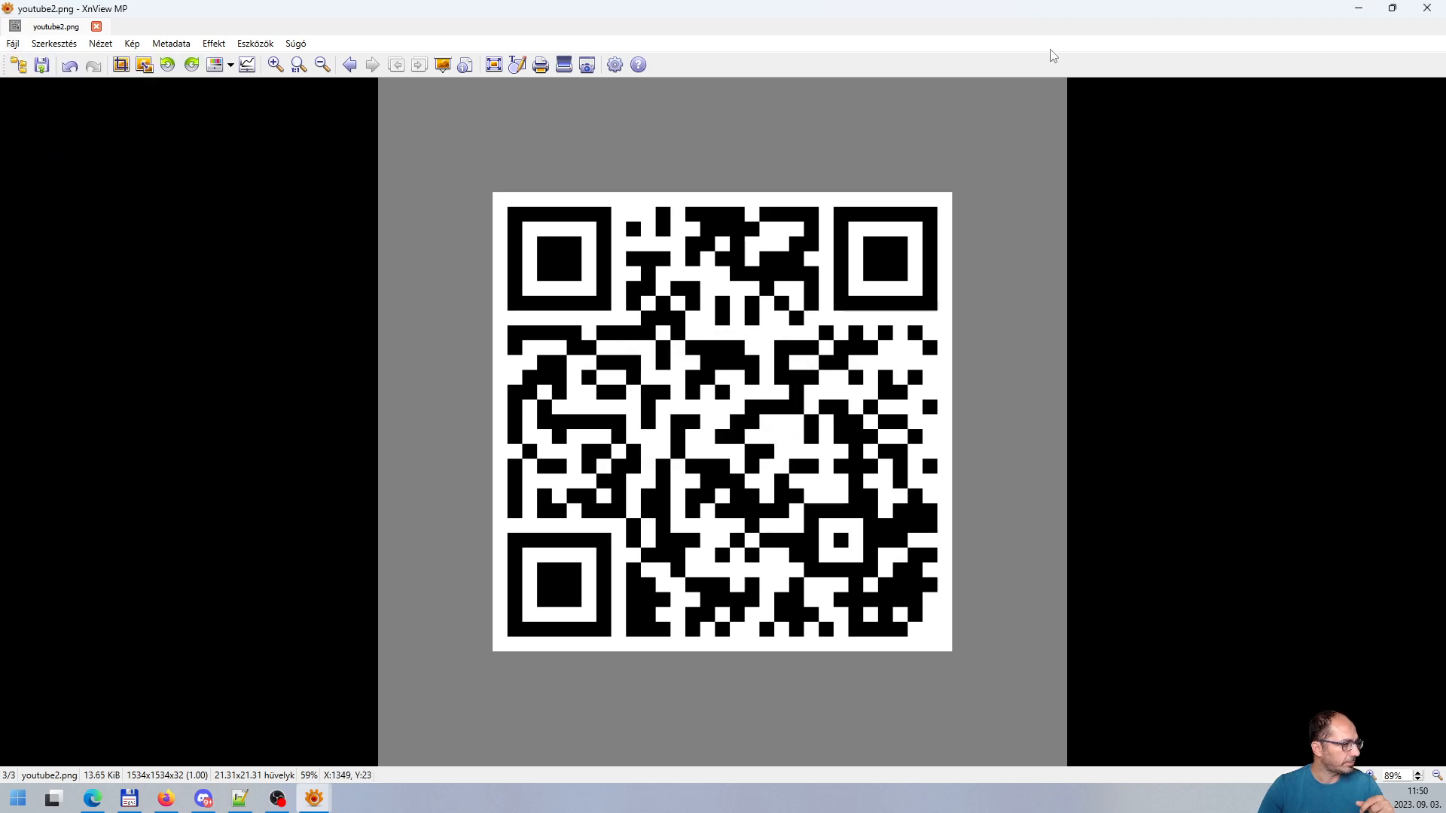
{"action": "left_click", "coordinate": [1427, 8]}
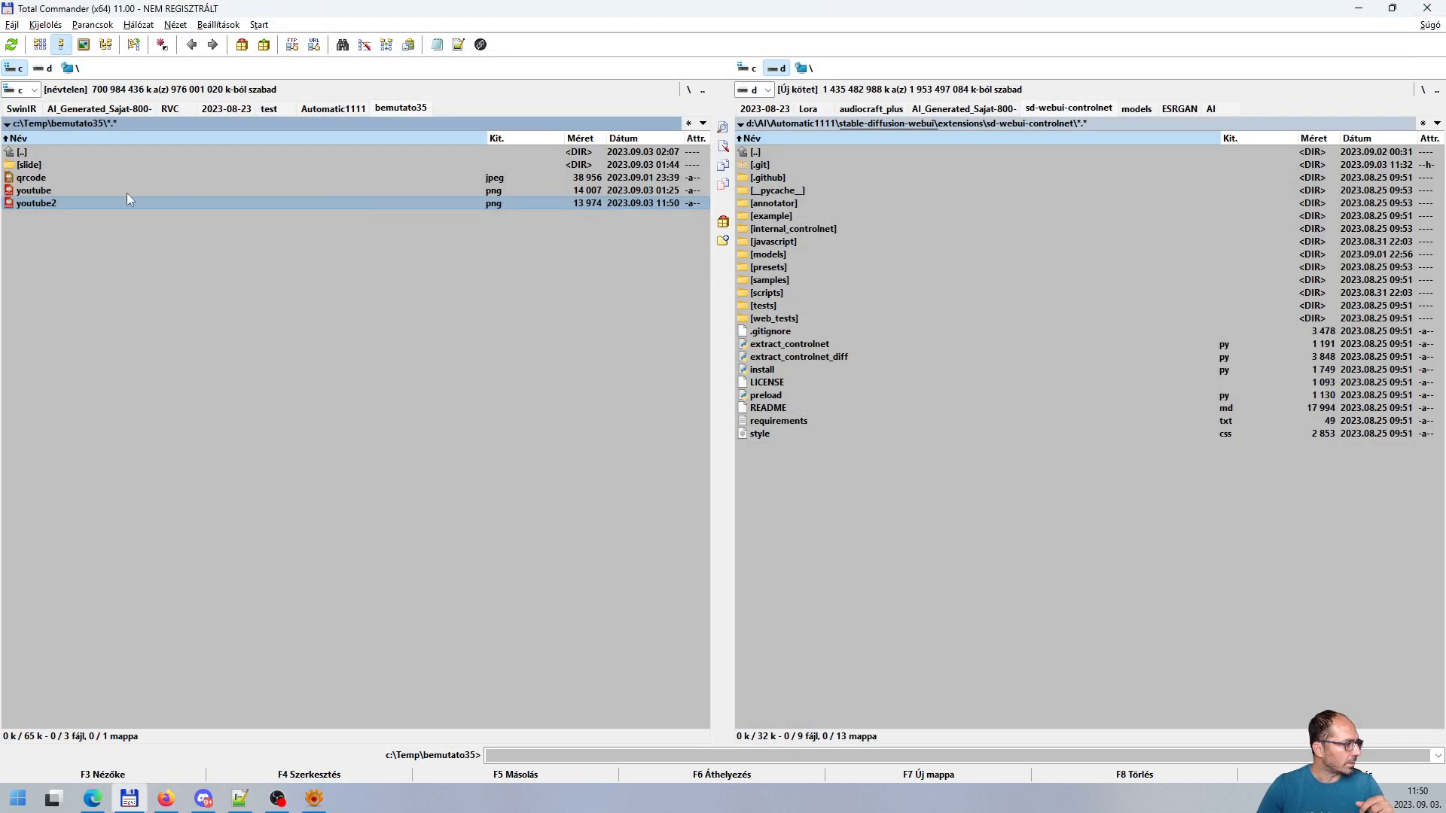
{"action": "double_click", "coordinate": [34, 204]}
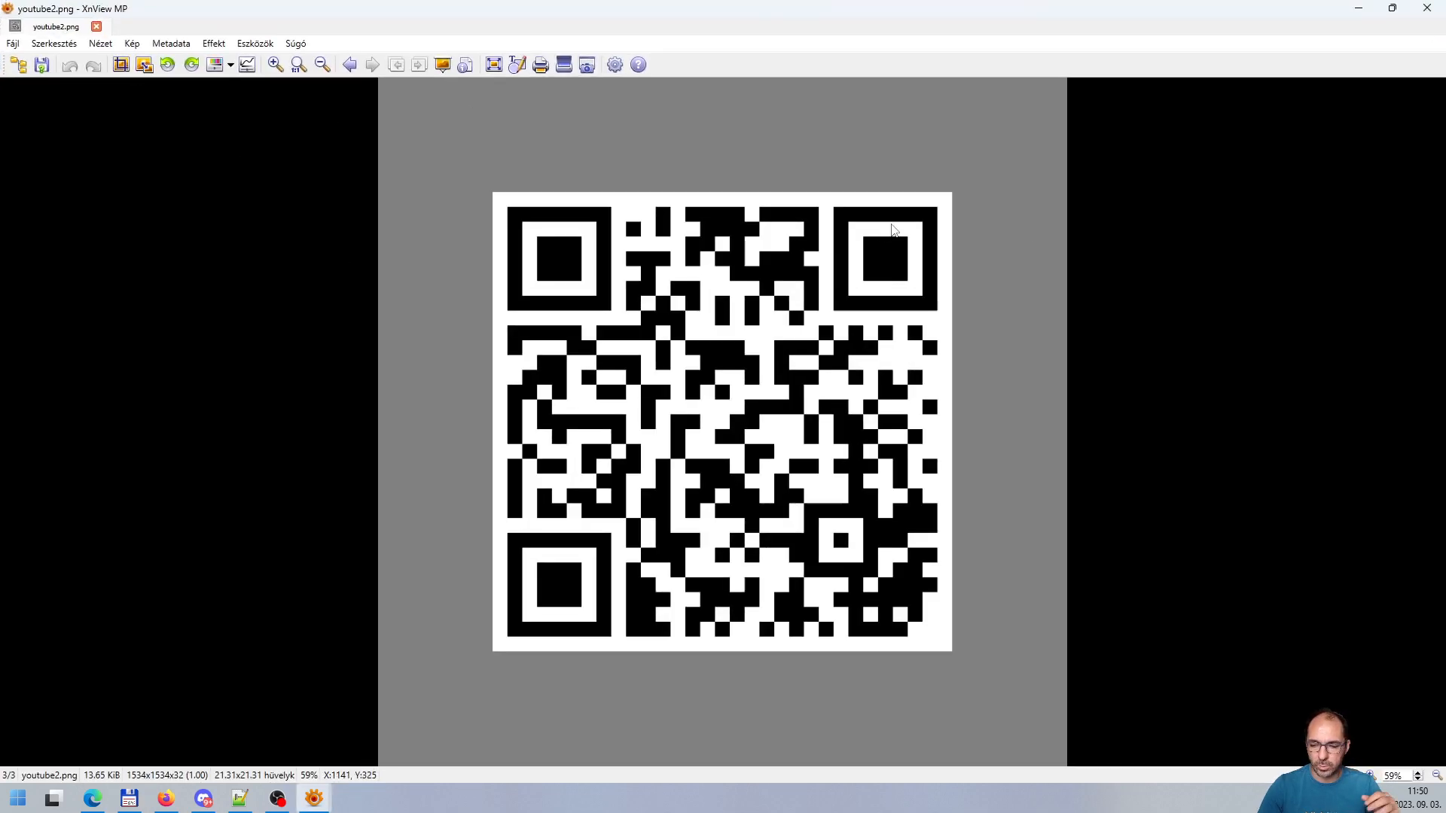
{"action": "left_click", "coordinate": [1427, 8]}
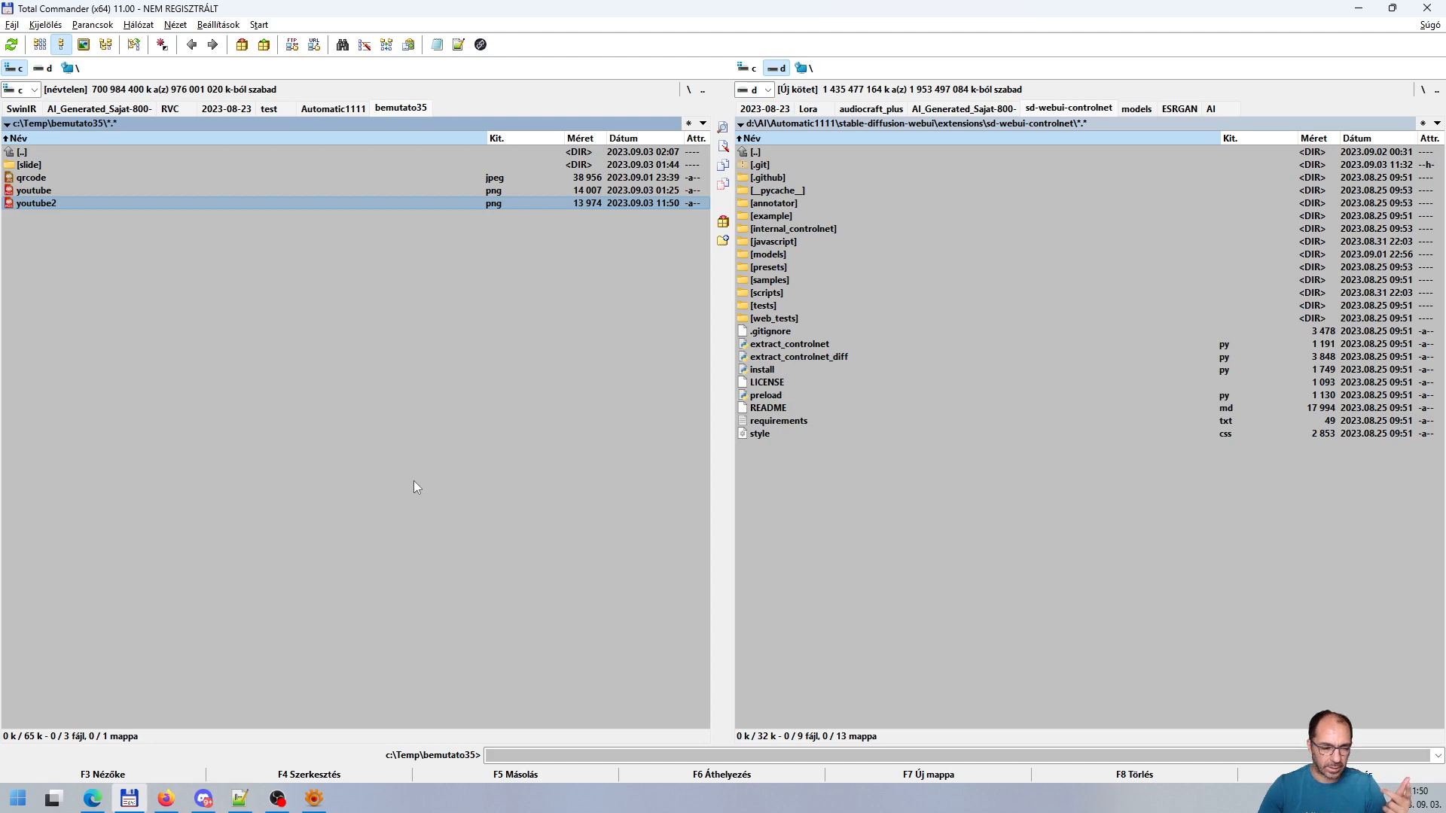
Switch to Edge and open the tab with the local Stable Diffusion web UI at 127.0.0.1:7860
{"action": "left_click", "coordinate": [92, 798]}
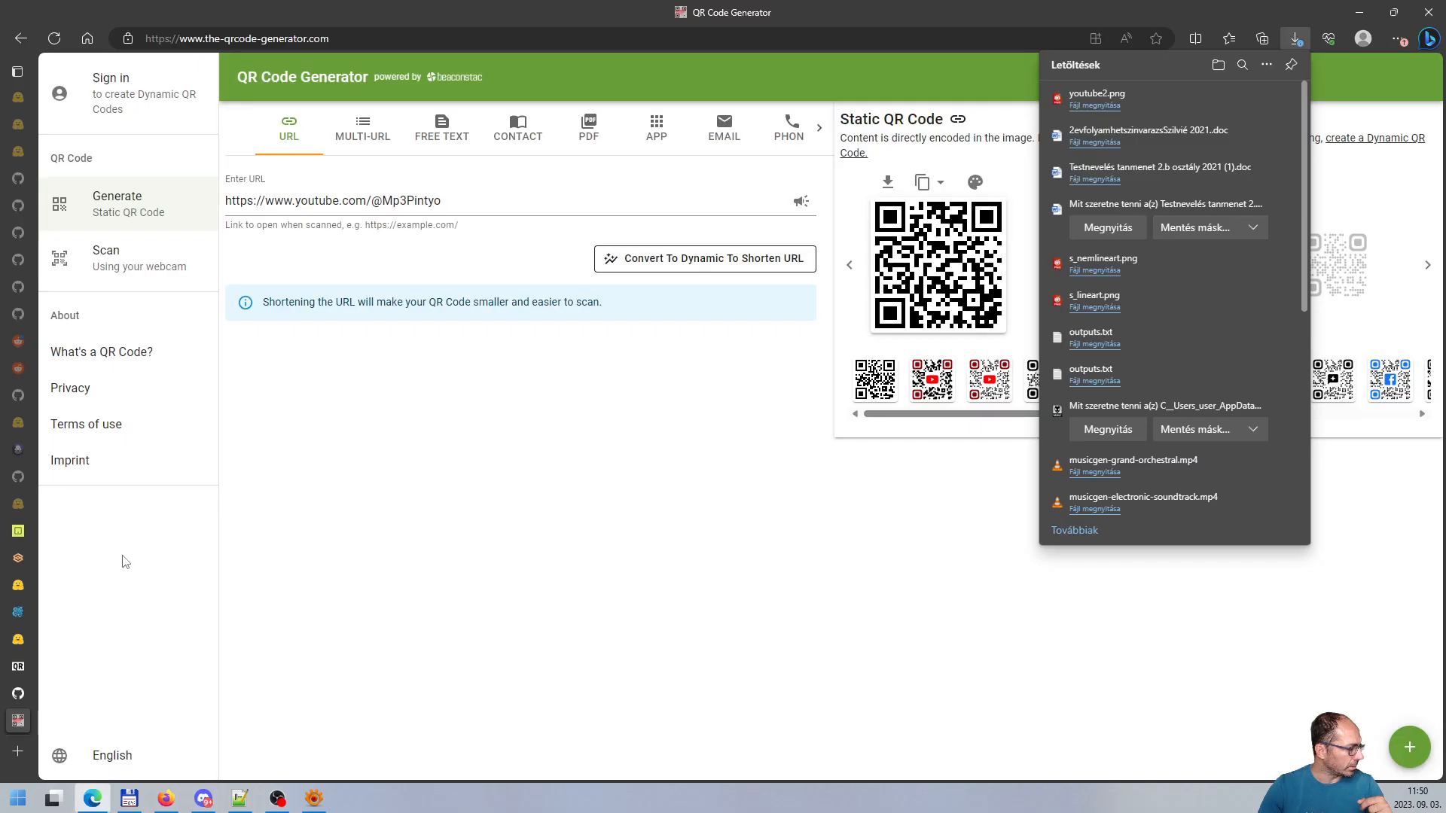
{"action": "mouse_move", "coordinate": [18, 587]}
{"action": "left_click", "coordinate": [82, 585]}
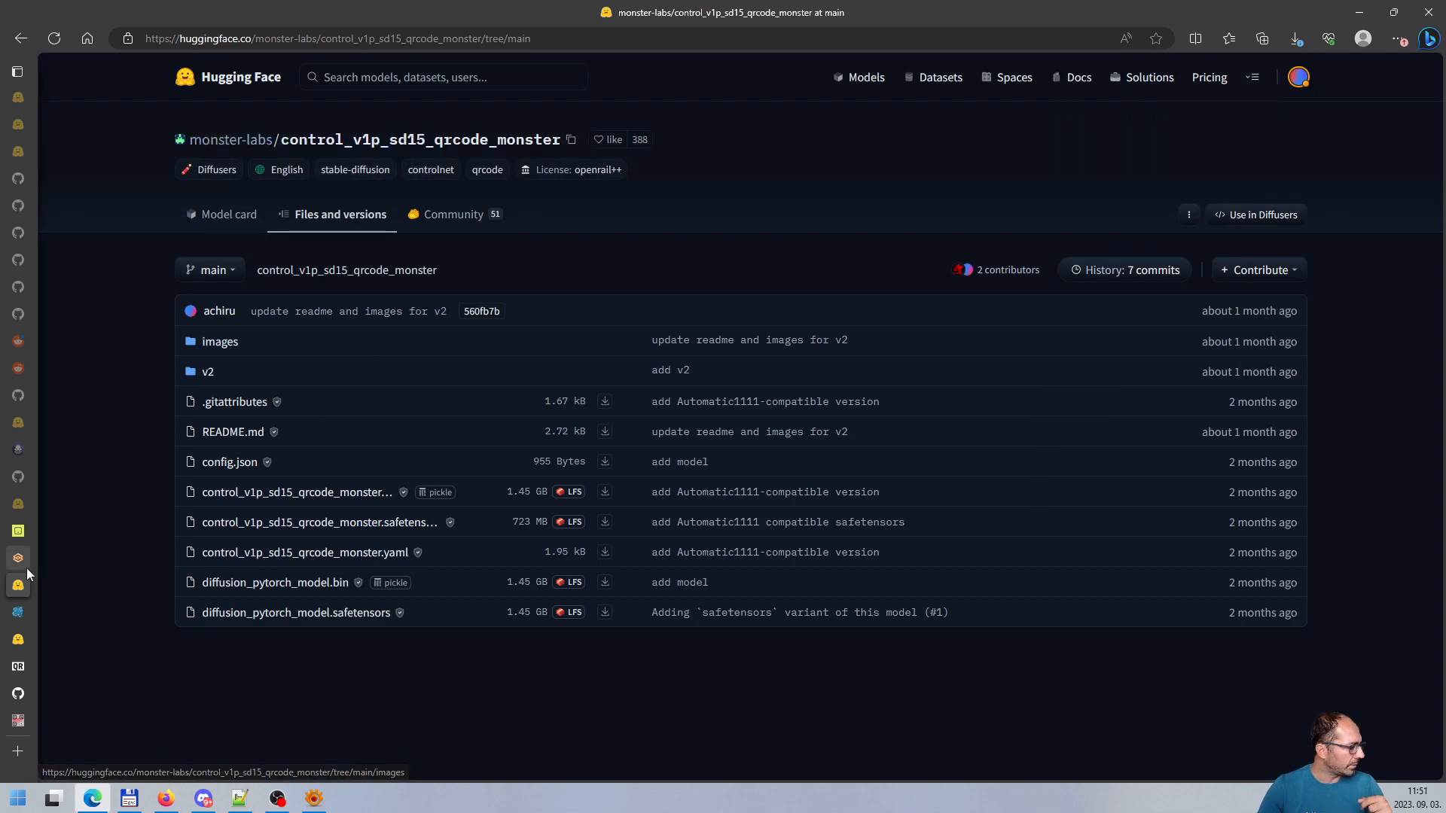
{"action": "left_click", "coordinate": [51, 554]}
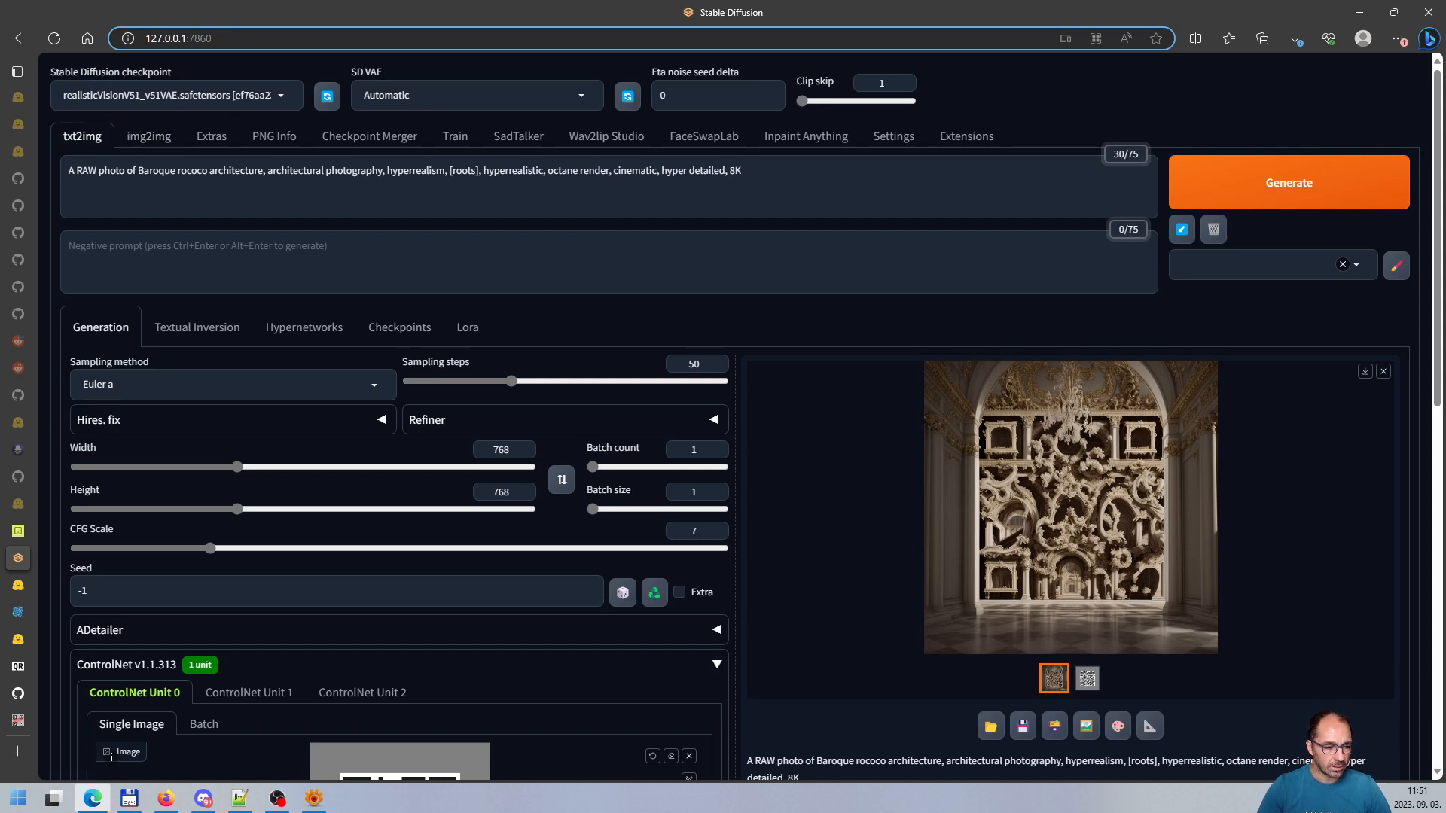
{"action": "key", "text": "alt+Tab"}
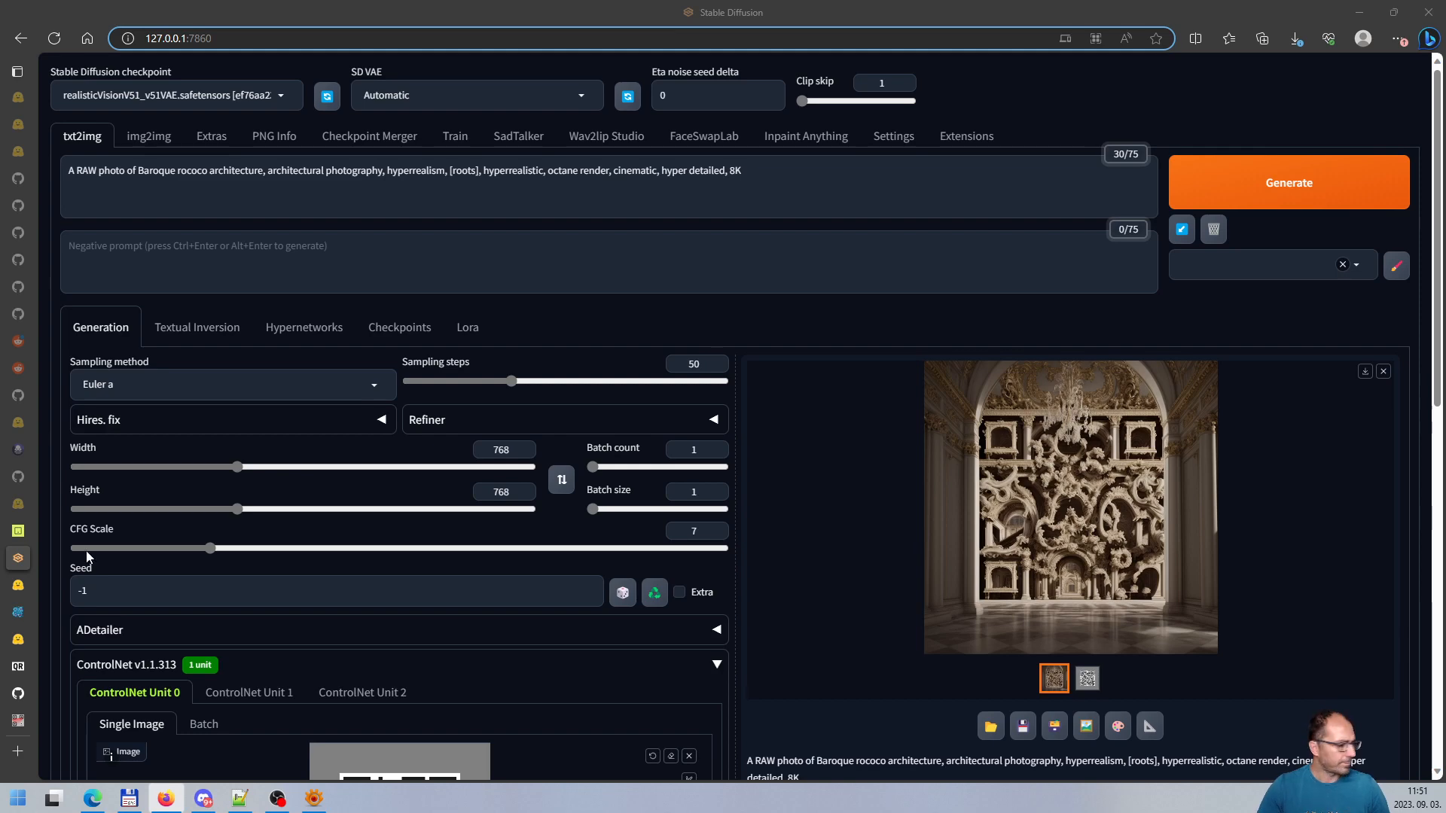
{"action": "left_click", "coordinate": [17, 751]}
{"action": "type", "text": "https://civitai.com/models/4201/realistic-vision-v20"}
{"action": "key", "text": "Return"}
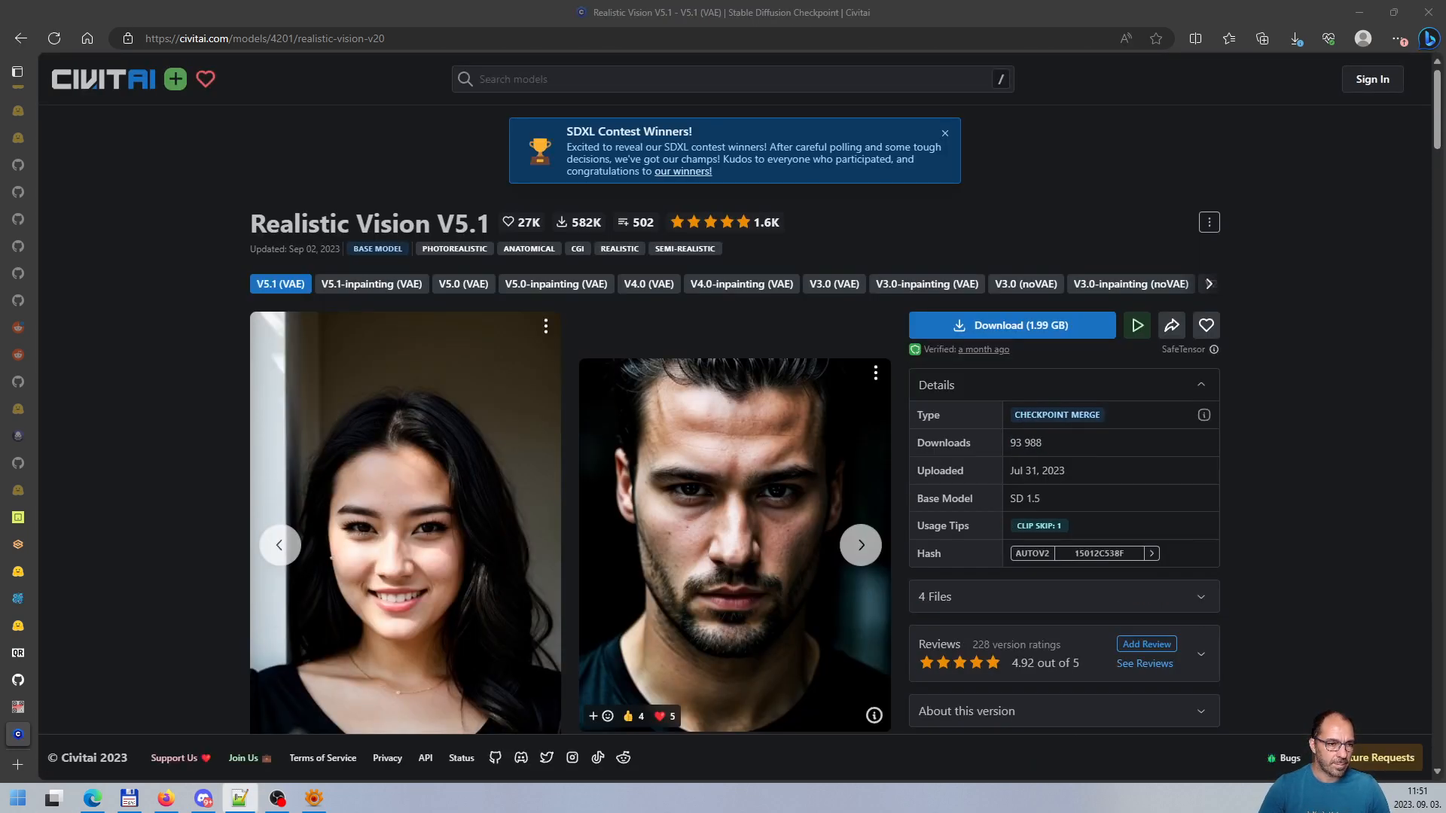
{"action": "left_click", "coordinate": [308, 230]}
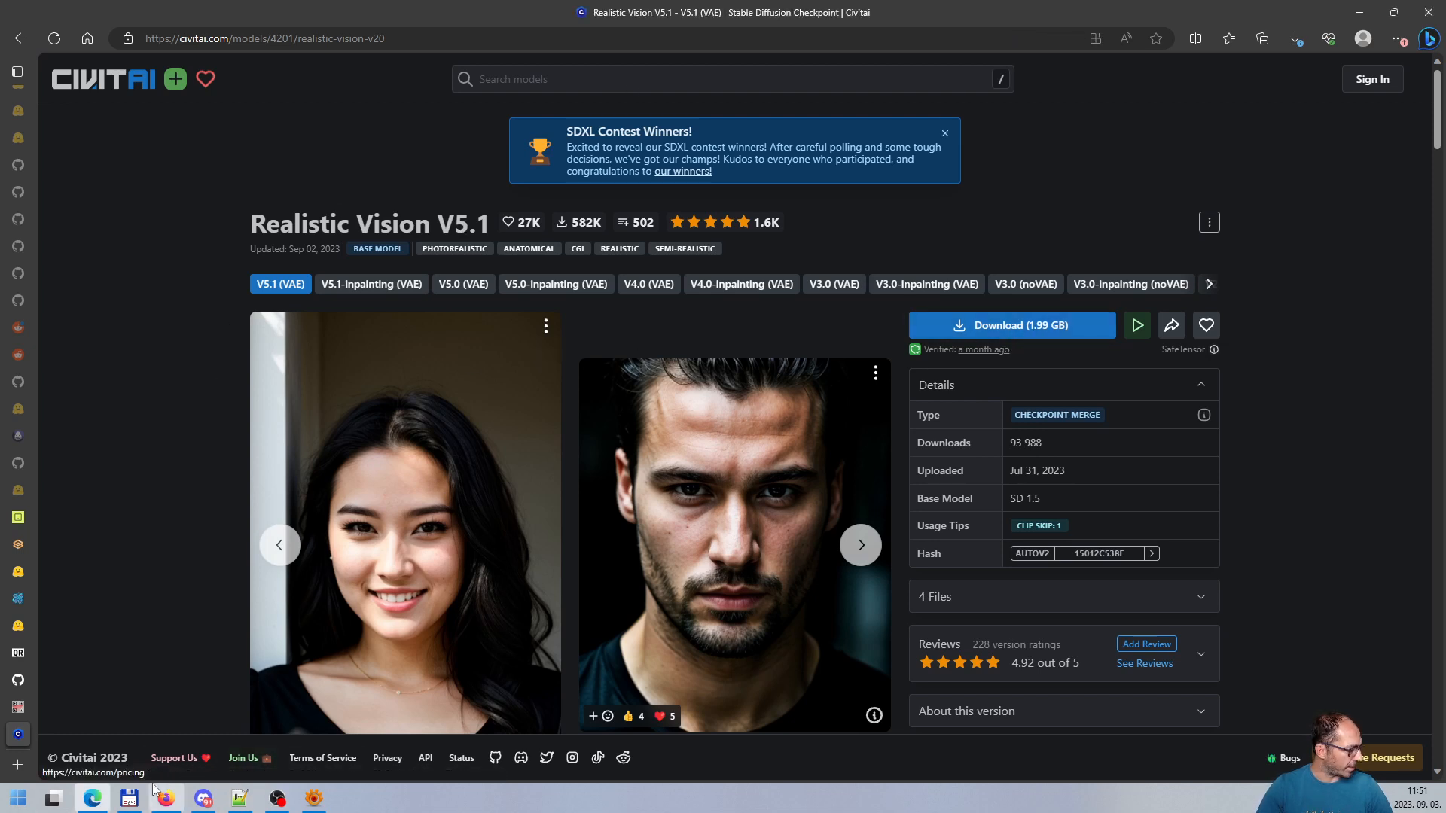
Switch to Total Commander and open the stable-diffusion-webui\models\Stable-diffusion checkpoint folder in the pane showing the ControlNet extension
{"action": "left_click", "coordinate": [129, 798]}
{"action": "left_click", "coordinate": [808, 172]}
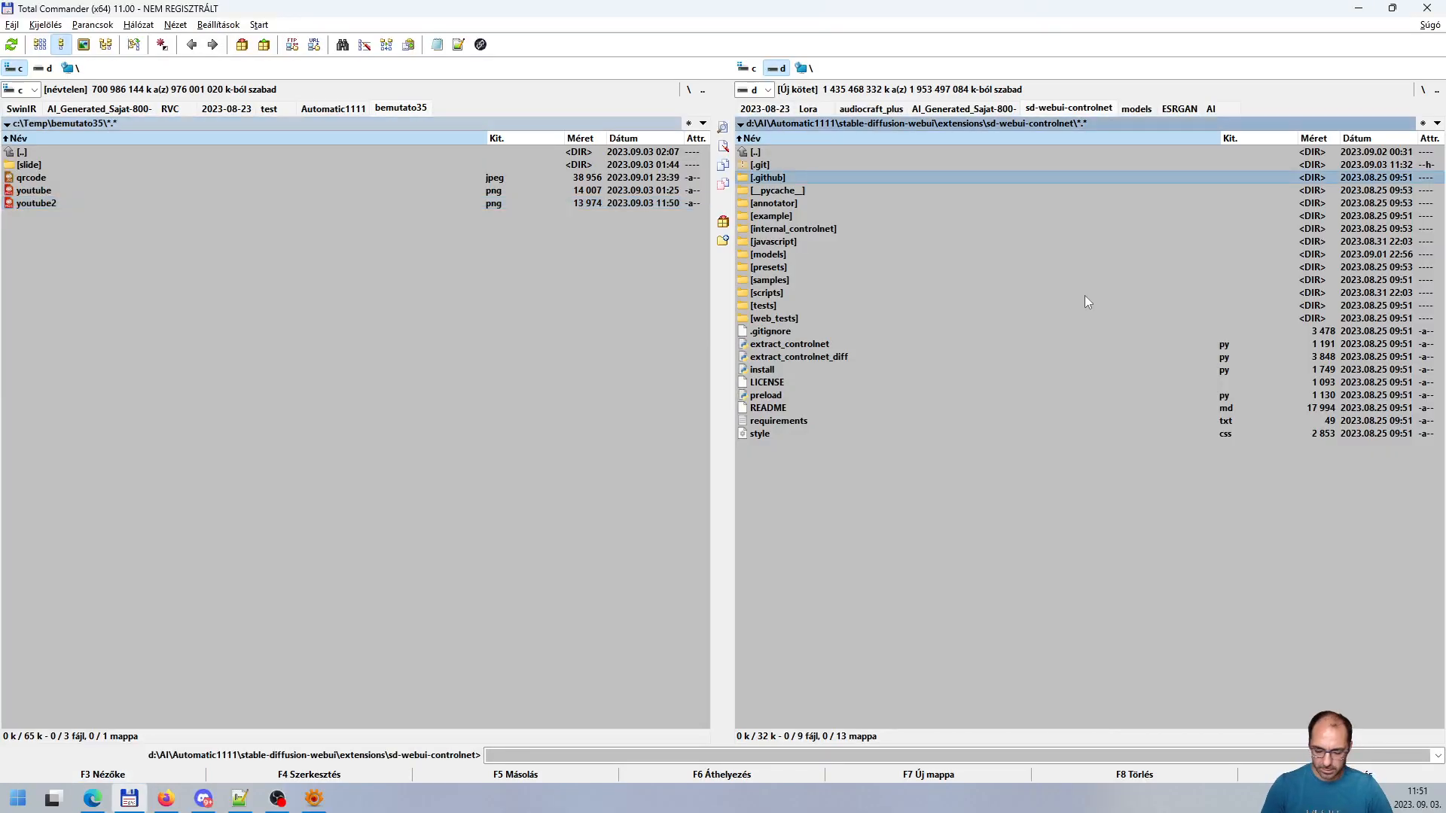
{"action": "key", "text": "BackSpace"}
{"action": "key", "text": "Home"}
{"action": "key", "text": "Down"}
{"action": "key", "text": "Down"}
{"action": "key", "text": "Down"}
{"action": "key", "text": "Down"}
{"action": "key", "text": "Down"}
{"action": "key", "text": "Down"}
{"action": "key", "text": "Down"}
{"action": "key", "text": "Down"}
{"action": "key", "text": "Down"}
{"action": "key", "text": "Down"}
{"action": "key", "text": "Down"}
{"action": "key", "text": "Down"}
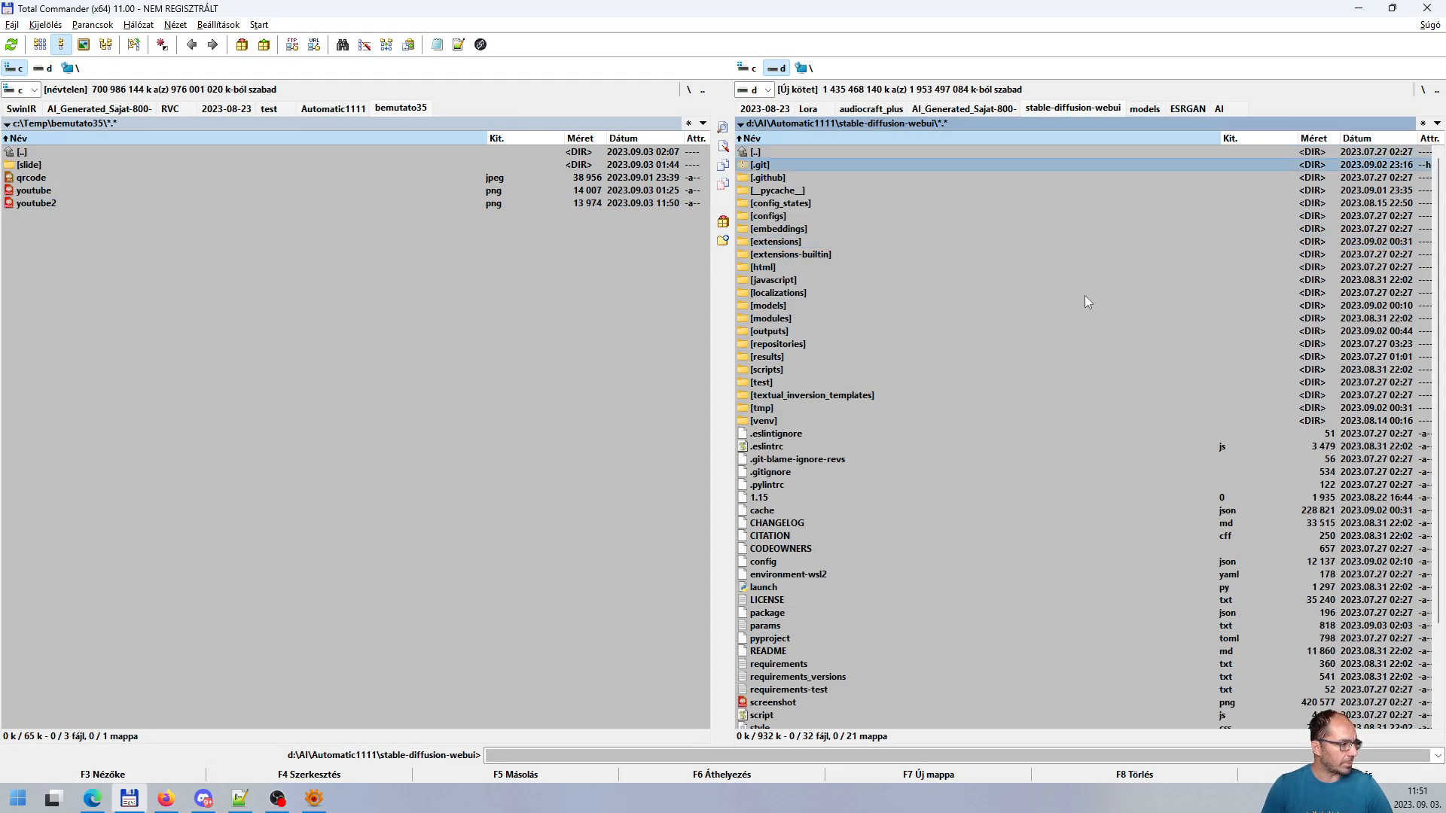
{"action": "key", "text": "Return"}
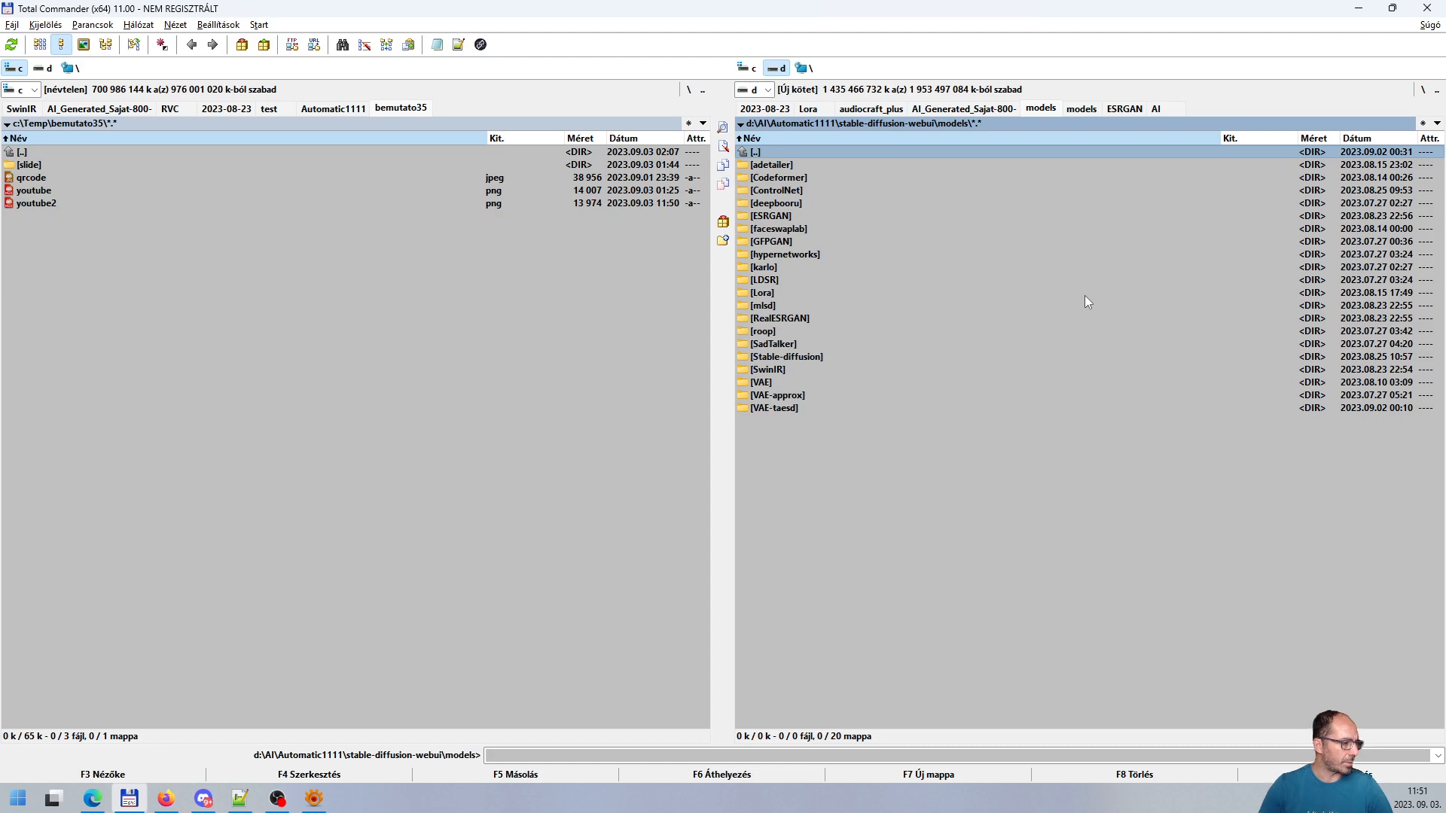
{"action": "double_click", "coordinate": [807, 358]}
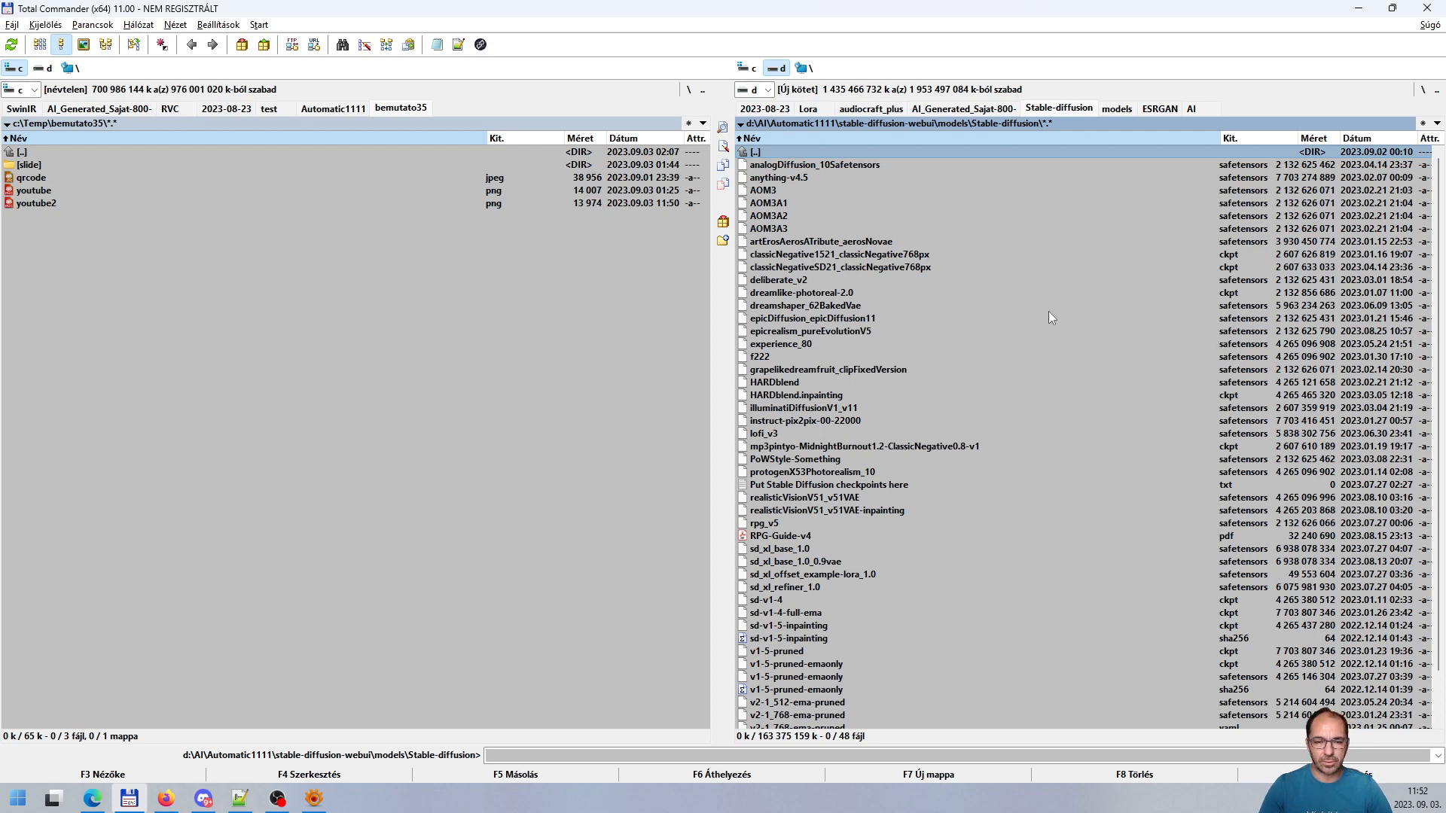
Point out the safetensors and ckpt file types using AOM3A3 and dreamlike-photoreal-2.0, and go back up to the models folder
{"action": "left_click", "coordinate": [1229, 231]}
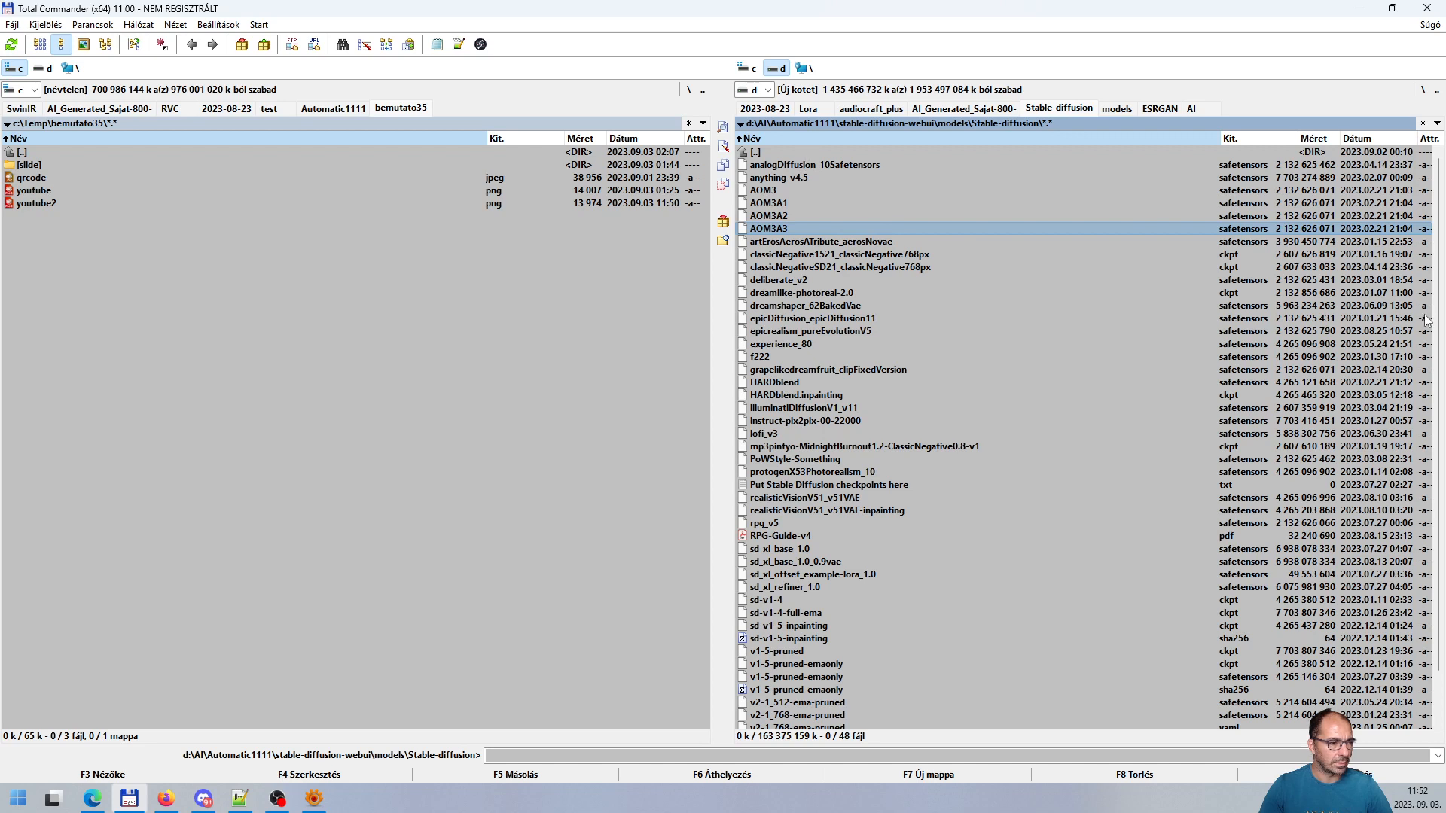
{"action": "left_click", "coordinate": [1249, 296]}
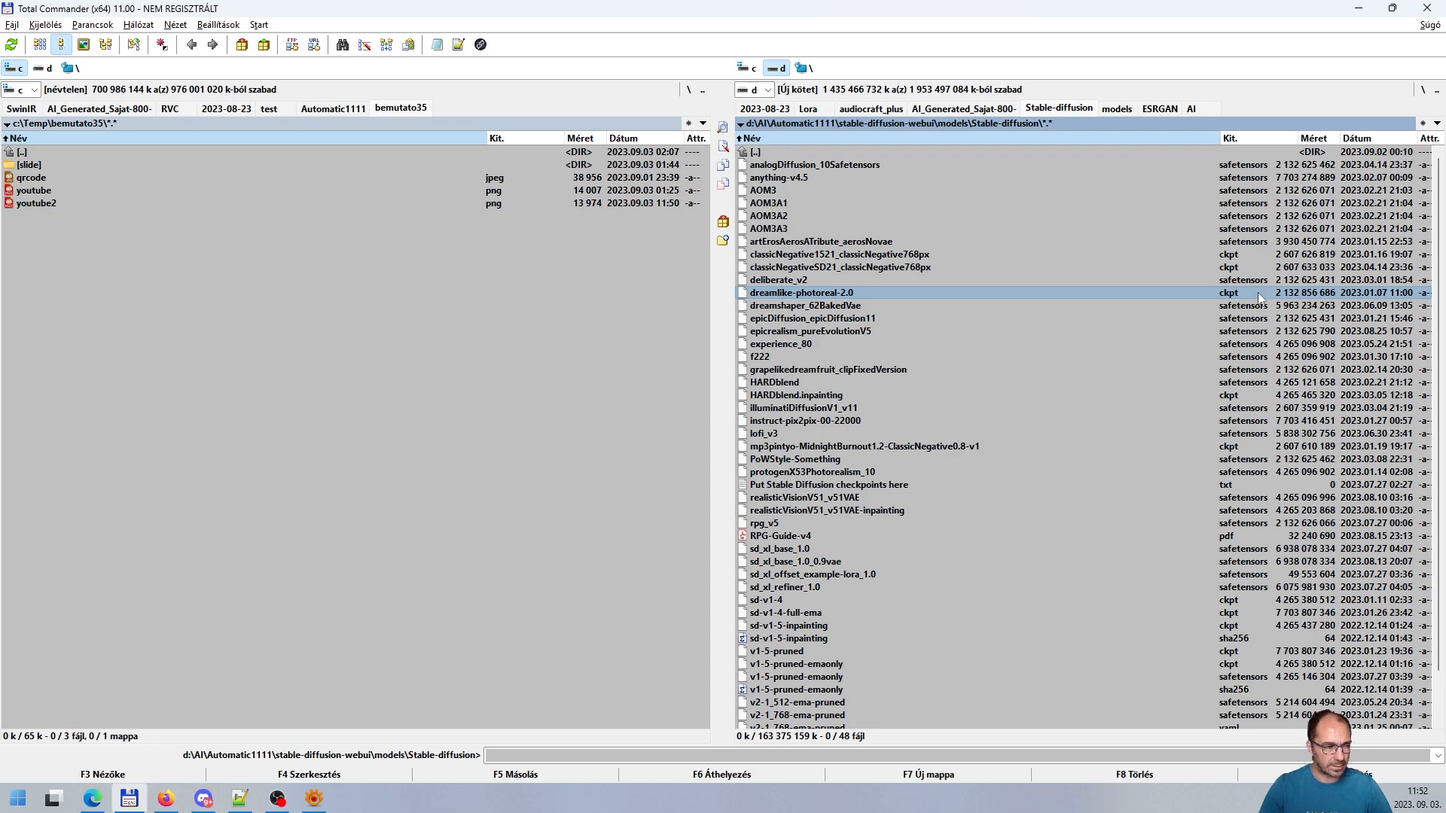
{"action": "left_click", "coordinate": [1235, 230]}
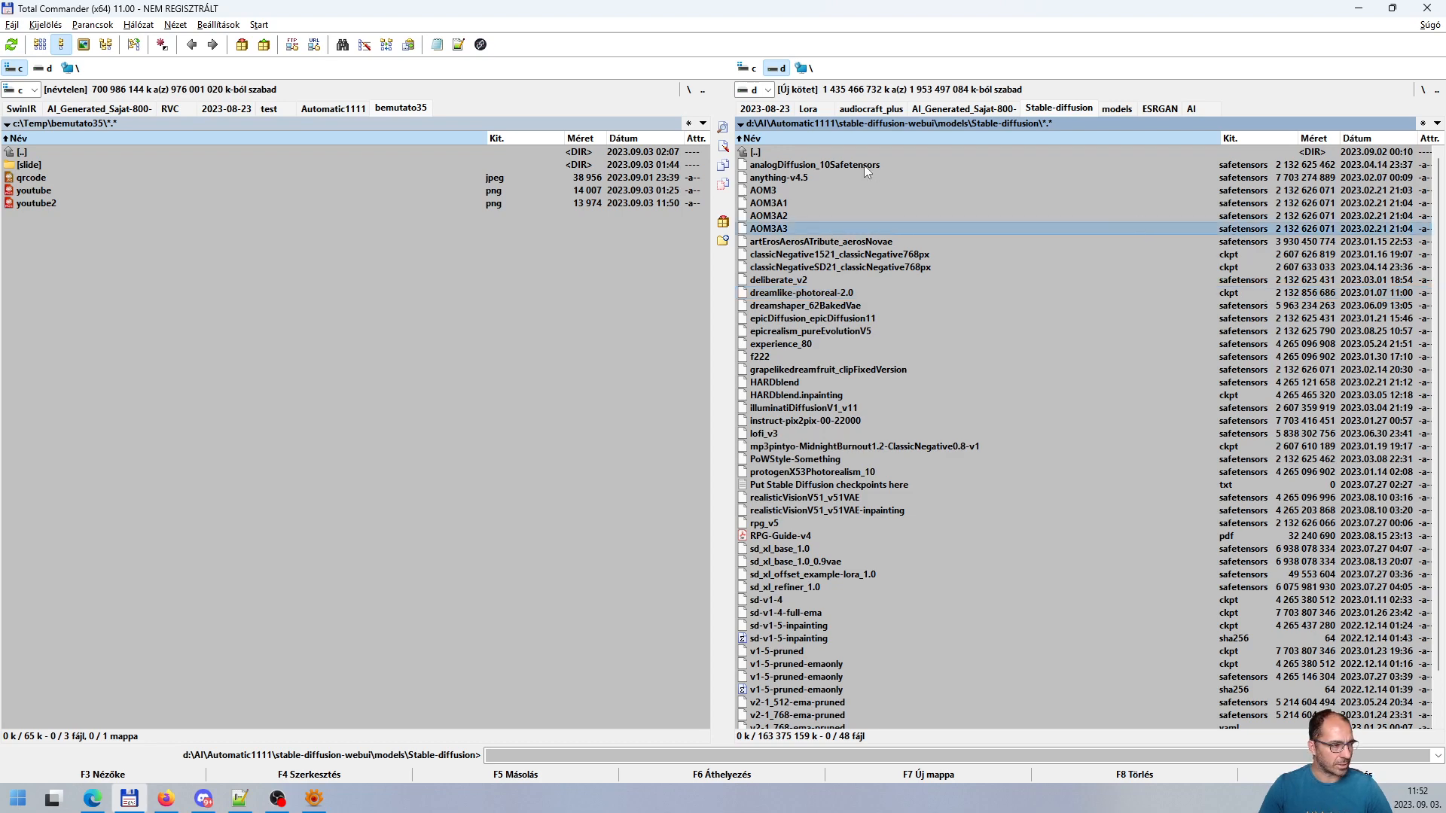
{"action": "double_click", "coordinate": [829, 151]}
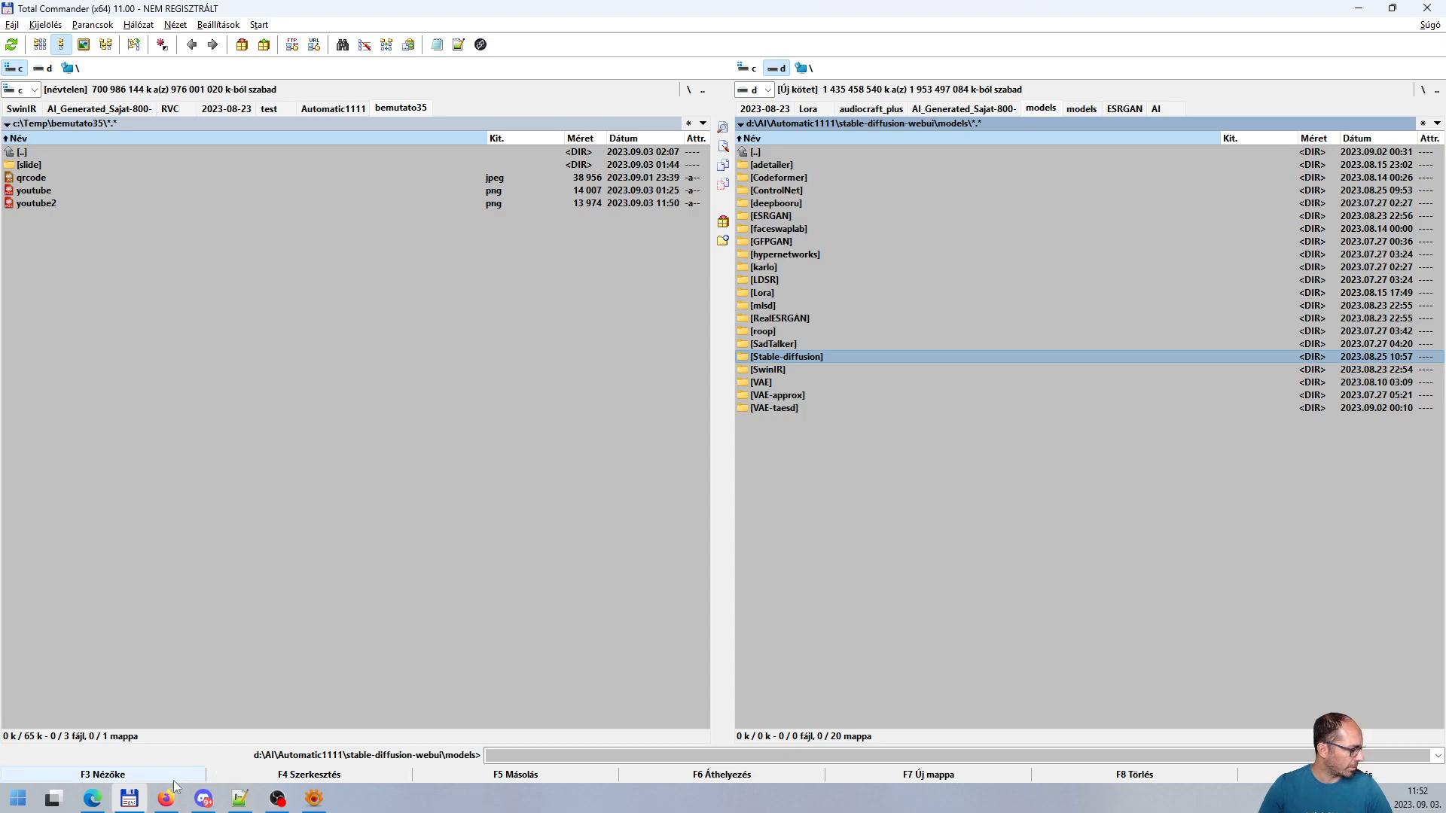
Switch back to Edge, select version V1.2 of Realistic Vision, start its checkpoint download and dismiss the download request
{"action": "left_click", "coordinate": [92, 798]}
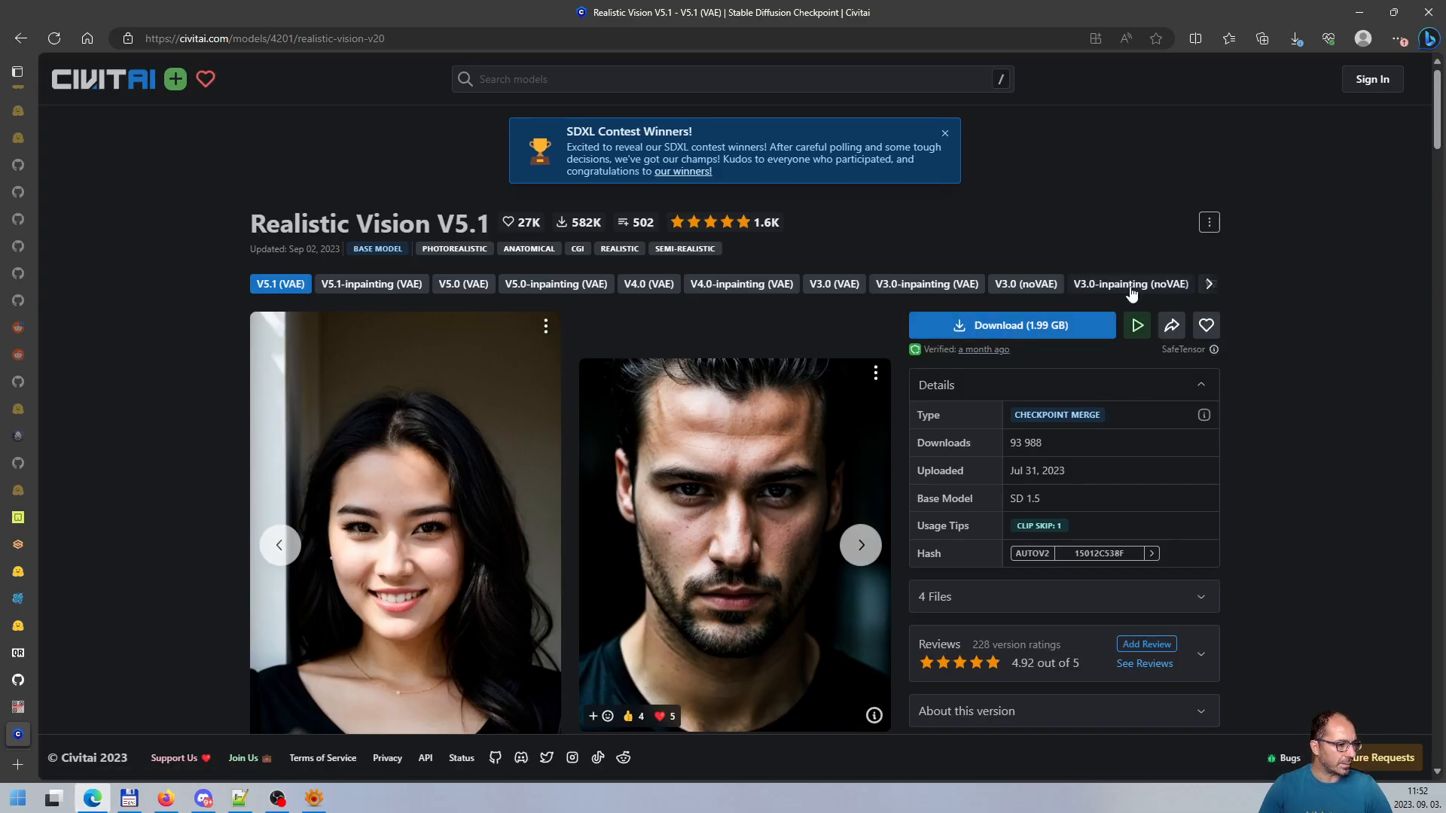
{"action": "left_click", "coordinate": [1208, 284]}
{"action": "left_click", "coordinate": [1204, 285]}
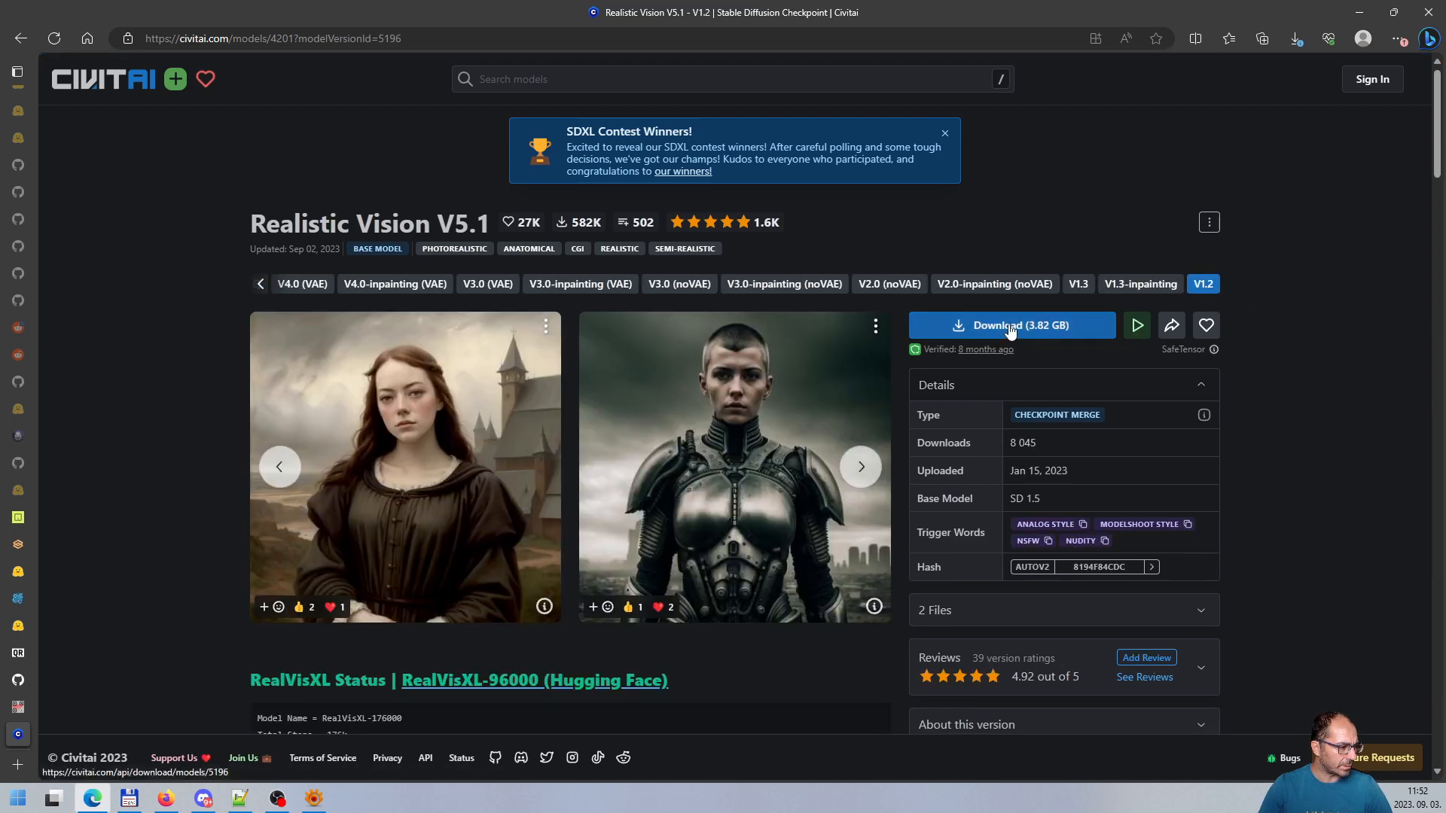
{"action": "left_click", "coordinate": [1010, 328]}
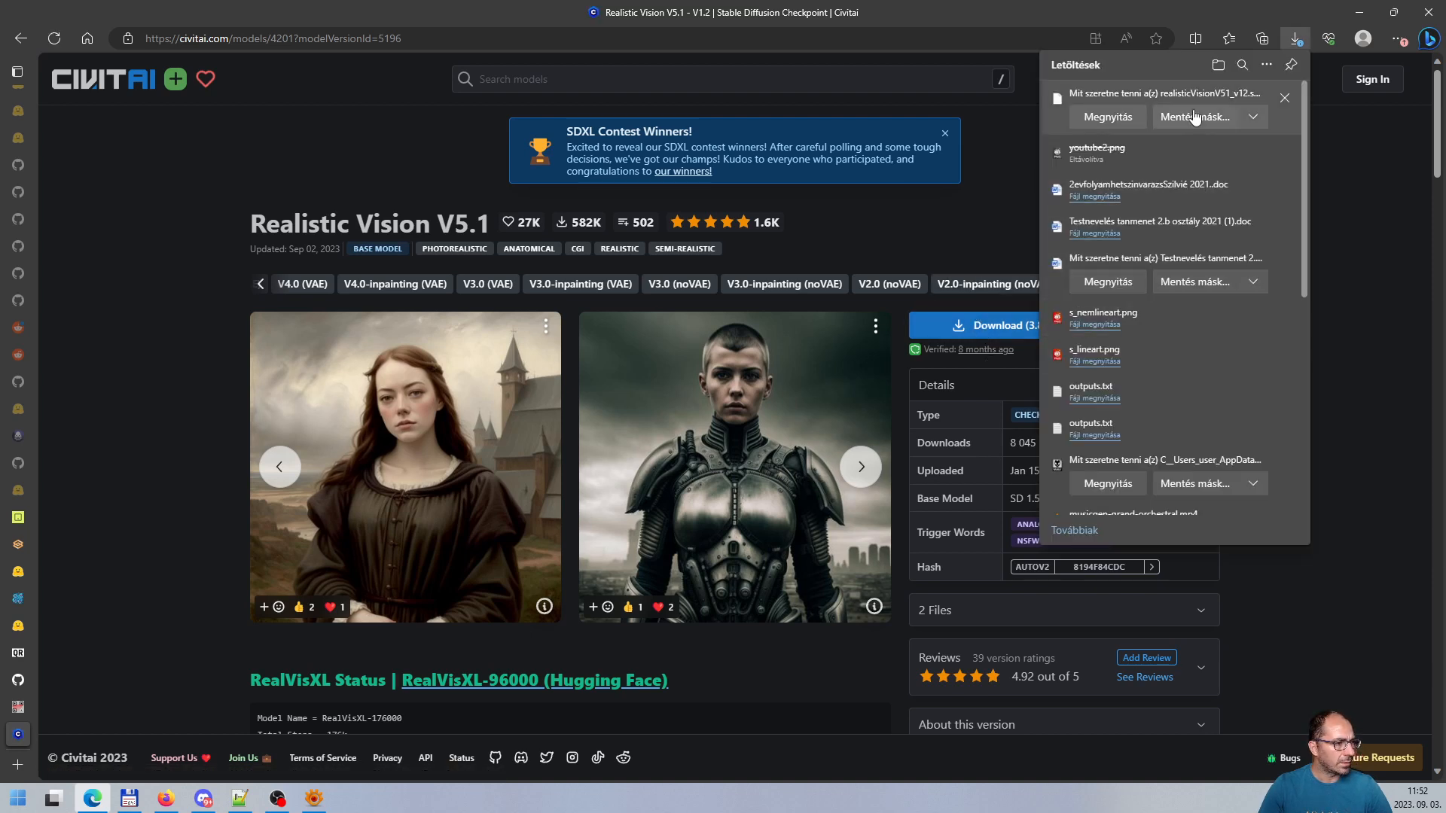
{"action": "left_click", "coordinate": [1284, 98]}
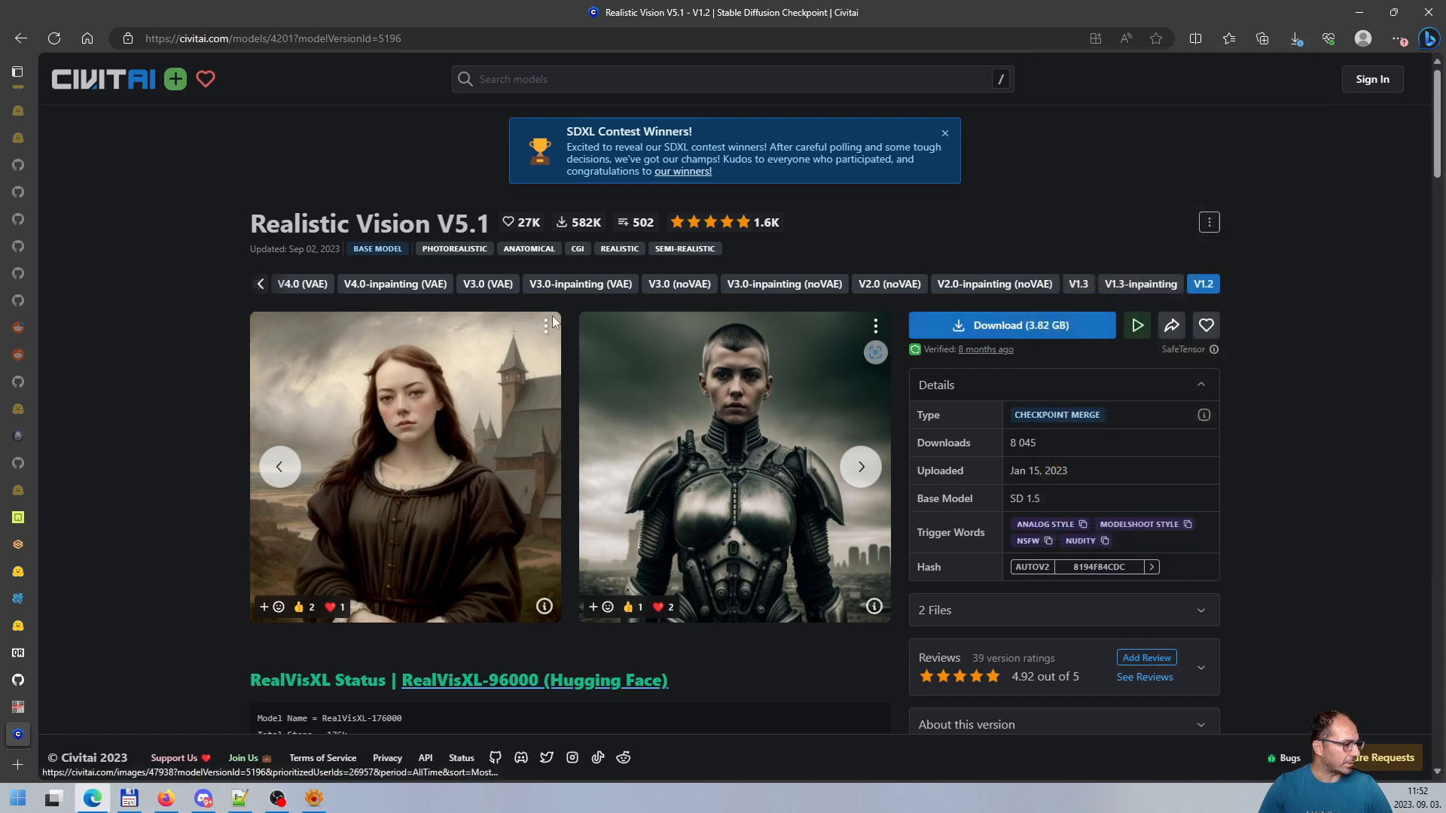
Return to the start of the Realistic Vision version list and show the V5.1 (VAE) version
{"action": "left_click", "coordinate": [259, 284]}
{"action": "left_click", "coordinate": [260, 284]}
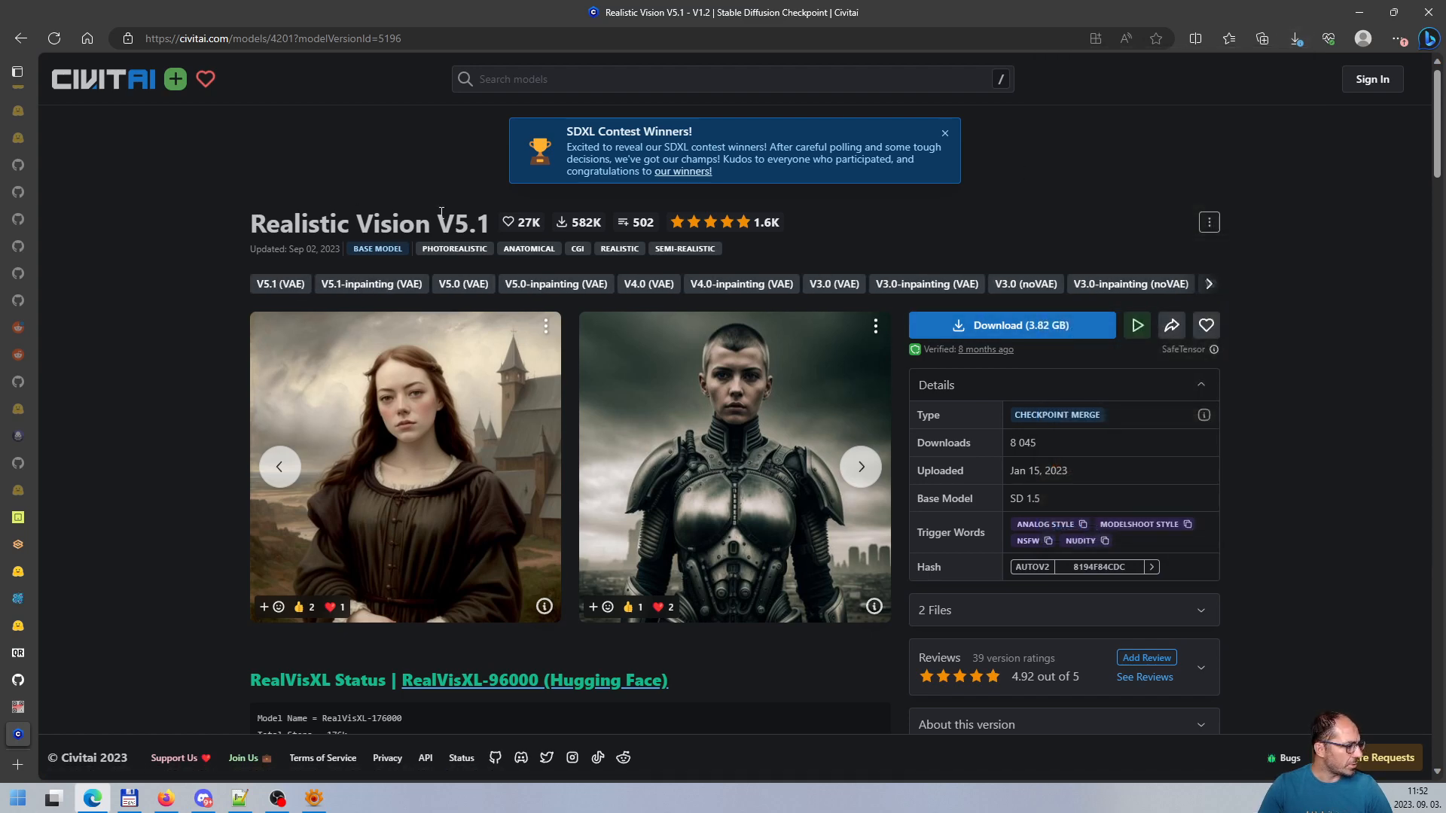
{"action": "left_click", "coordinate": [260, 286]}
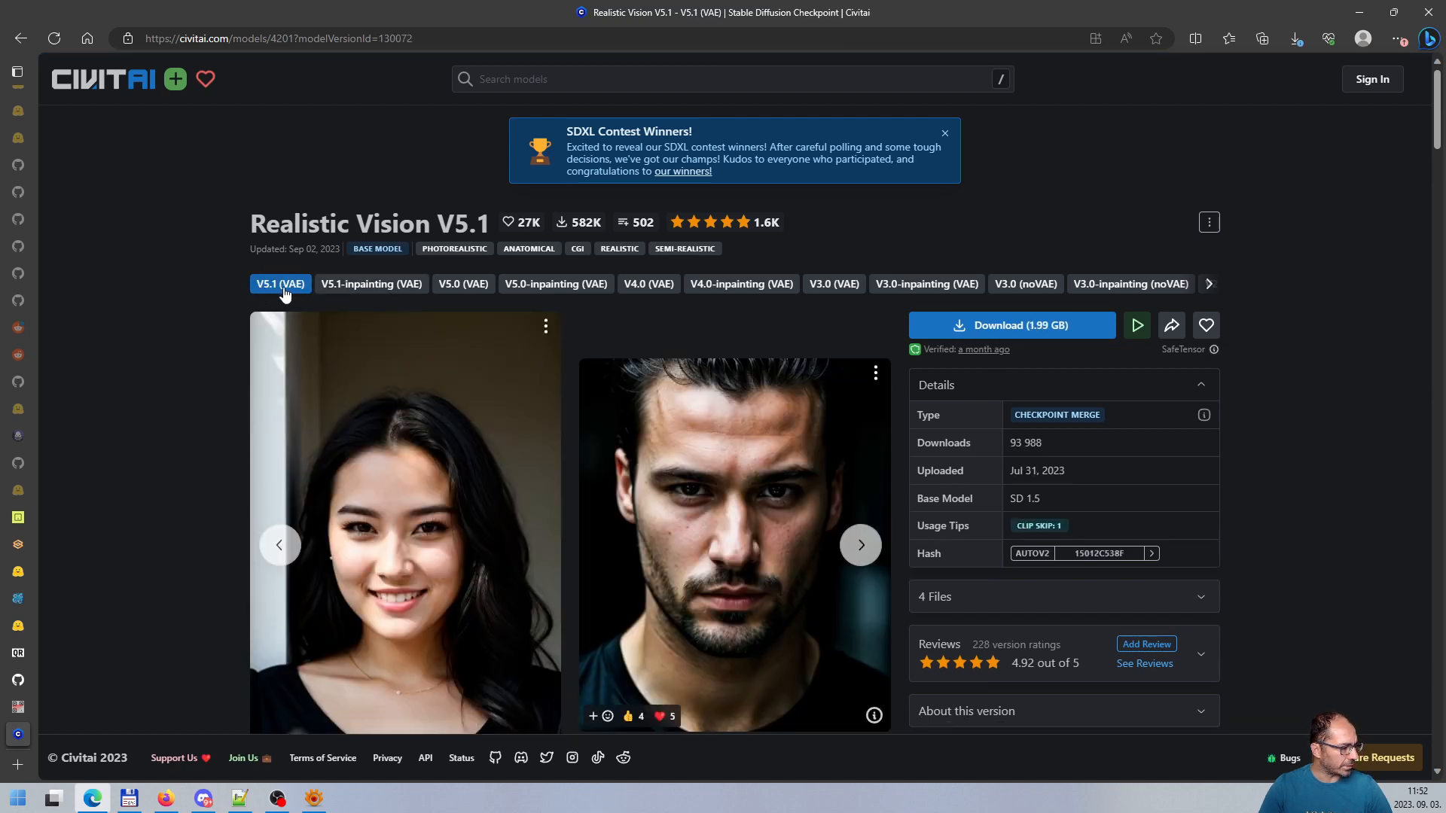
Open the Stable Diffusion web UI page, replace the prompt with the copied waffle food-photography generation data, and try to apply its parameters
{"action": "mouse_move", "coordinate": [18, 708]}
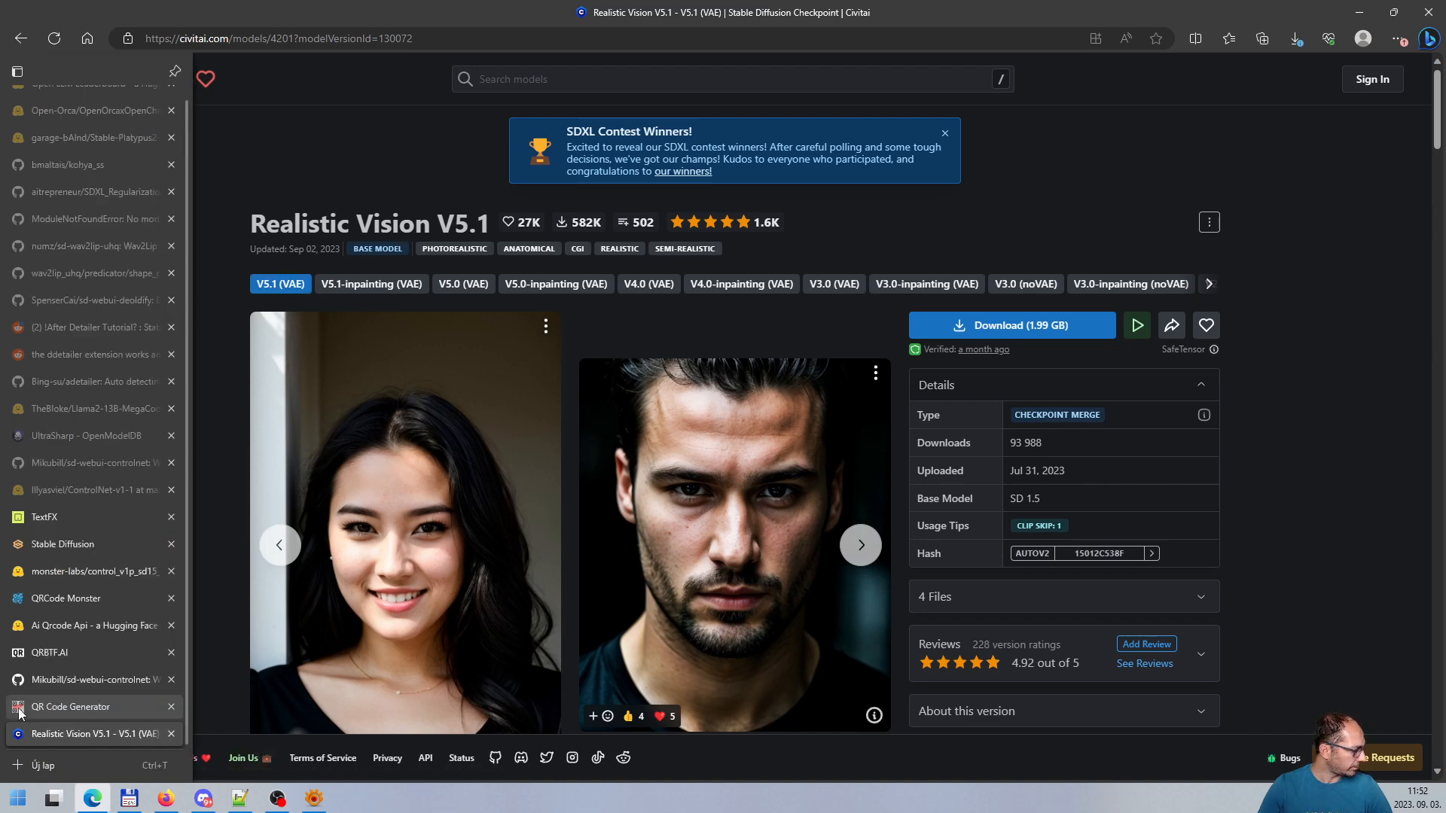
{"action": "left_click", "coordinate": [73, 540]}
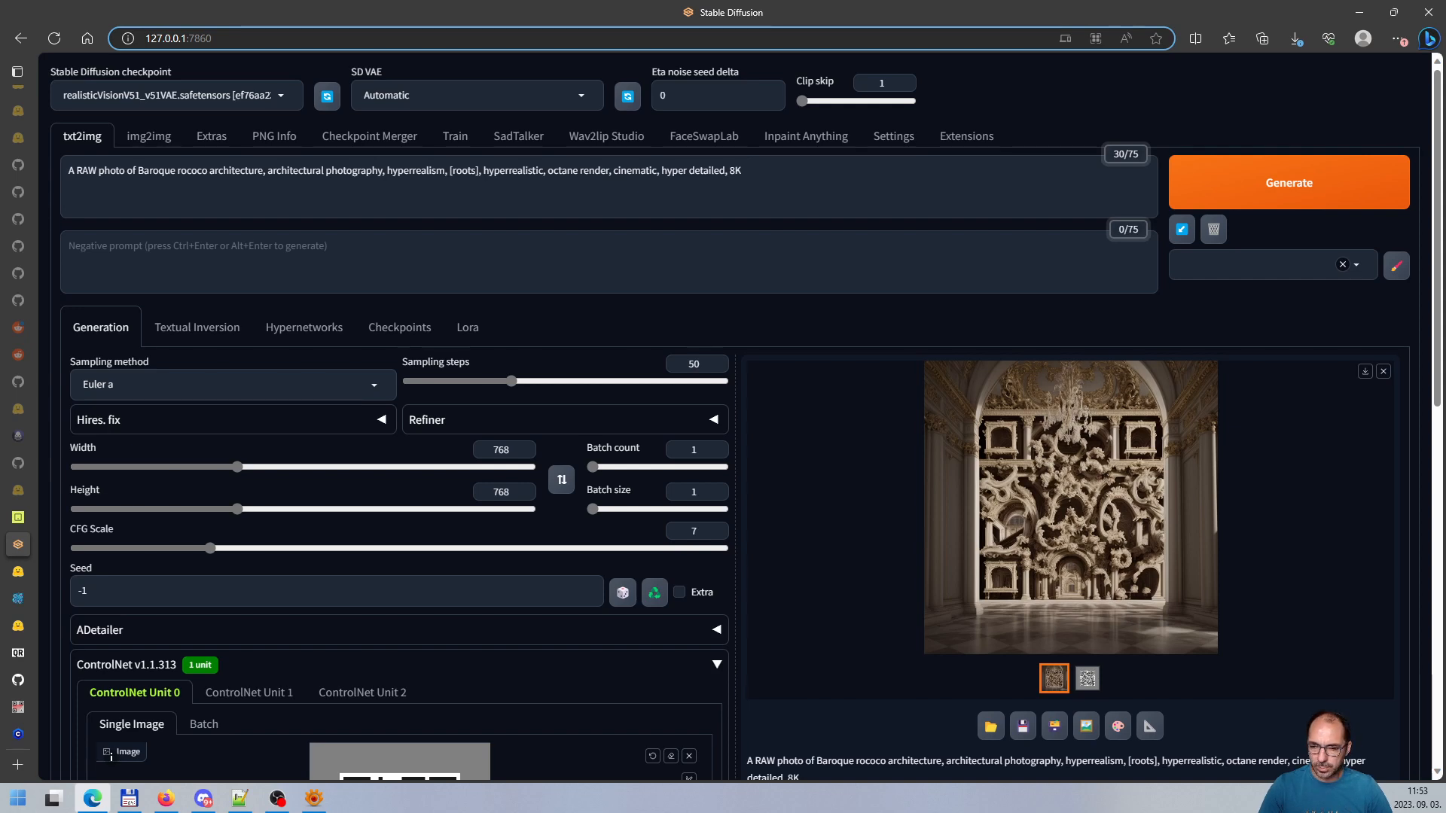
{"action": "key", "text": "alt+Tab"}
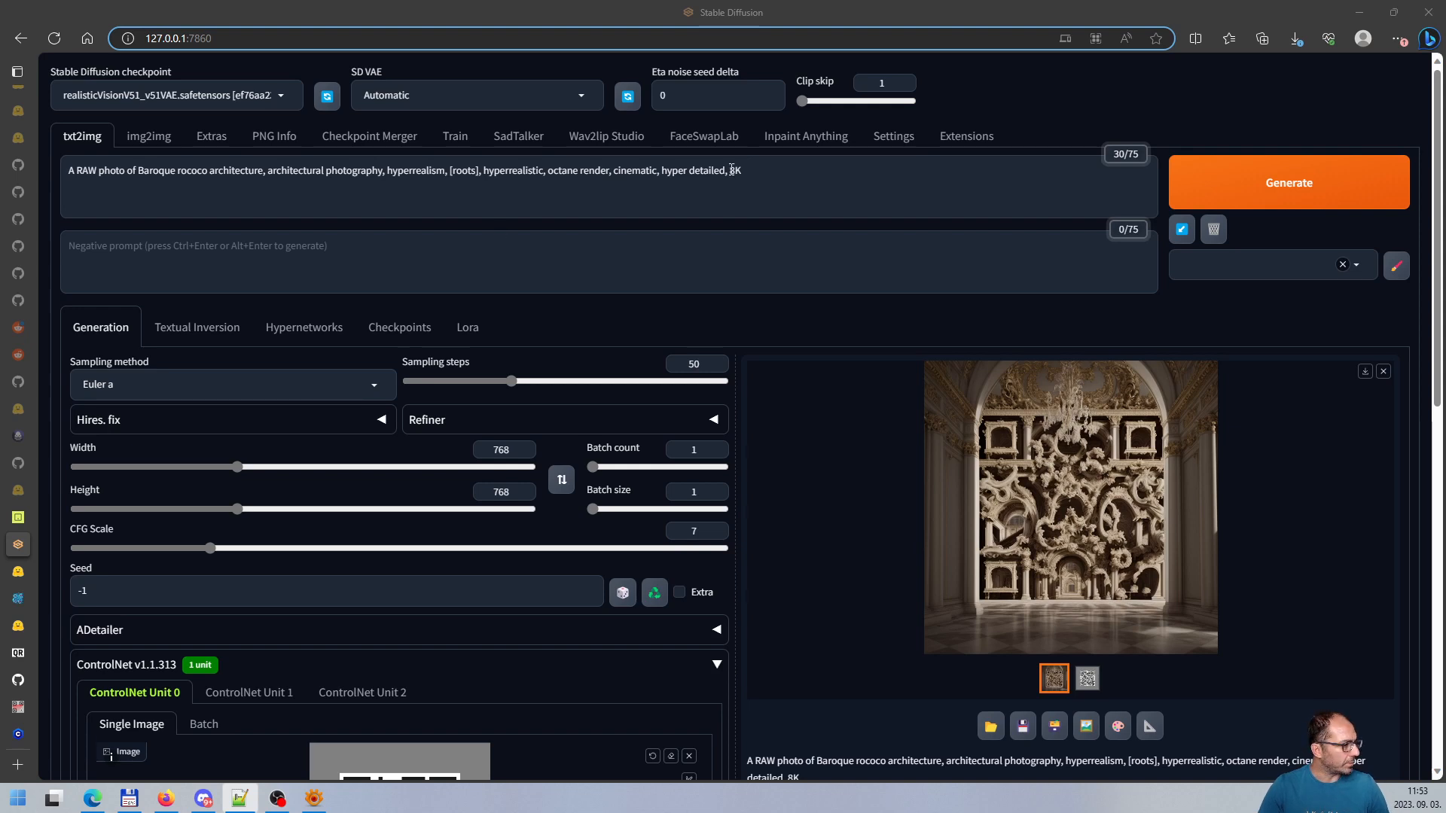
{"action": "key", "text": "ctrl+a"}
{"action": "key", "text": "ctrl+v"}
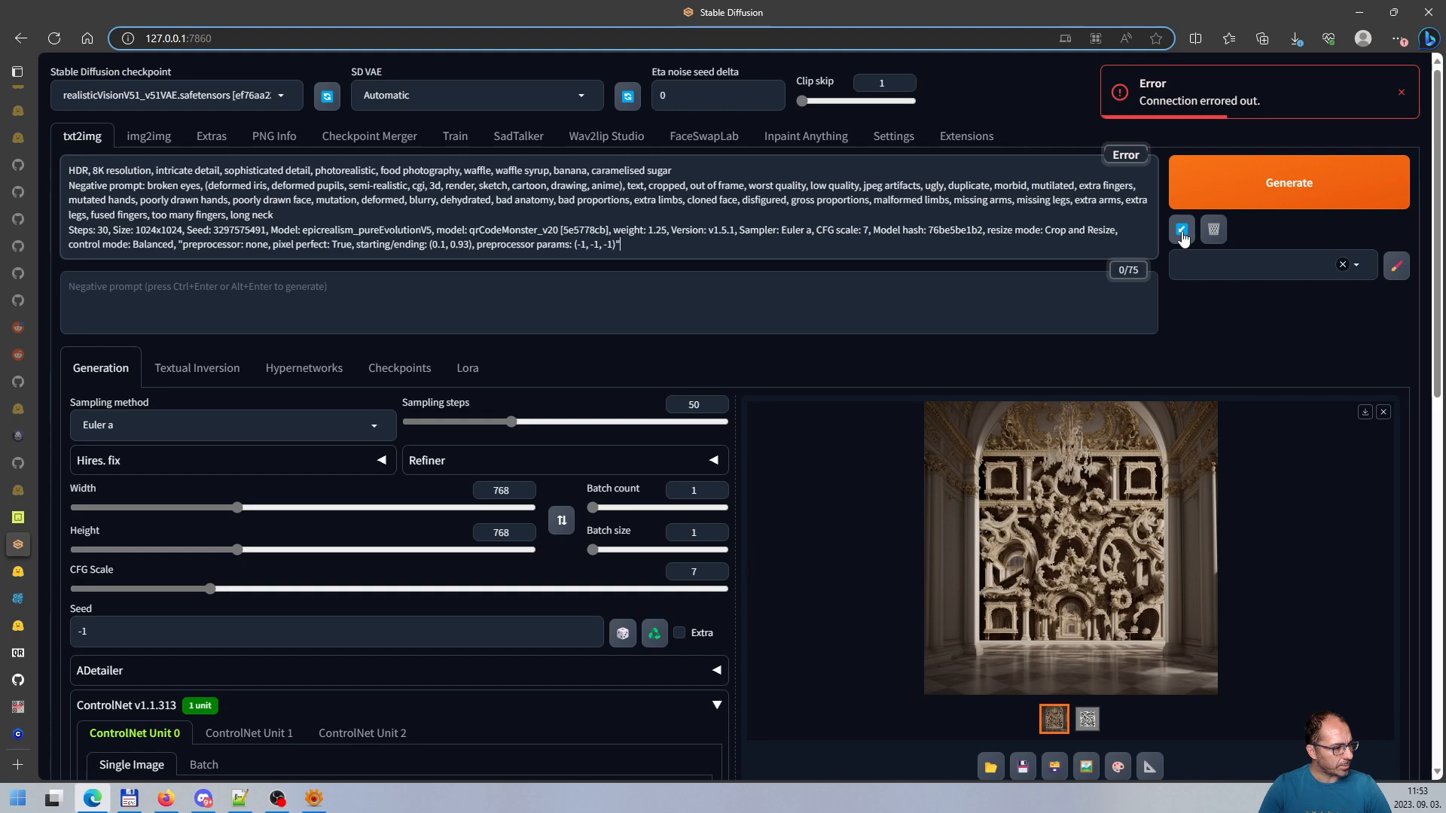
{"action": "left_click", "coordinate": [1183, 235]}
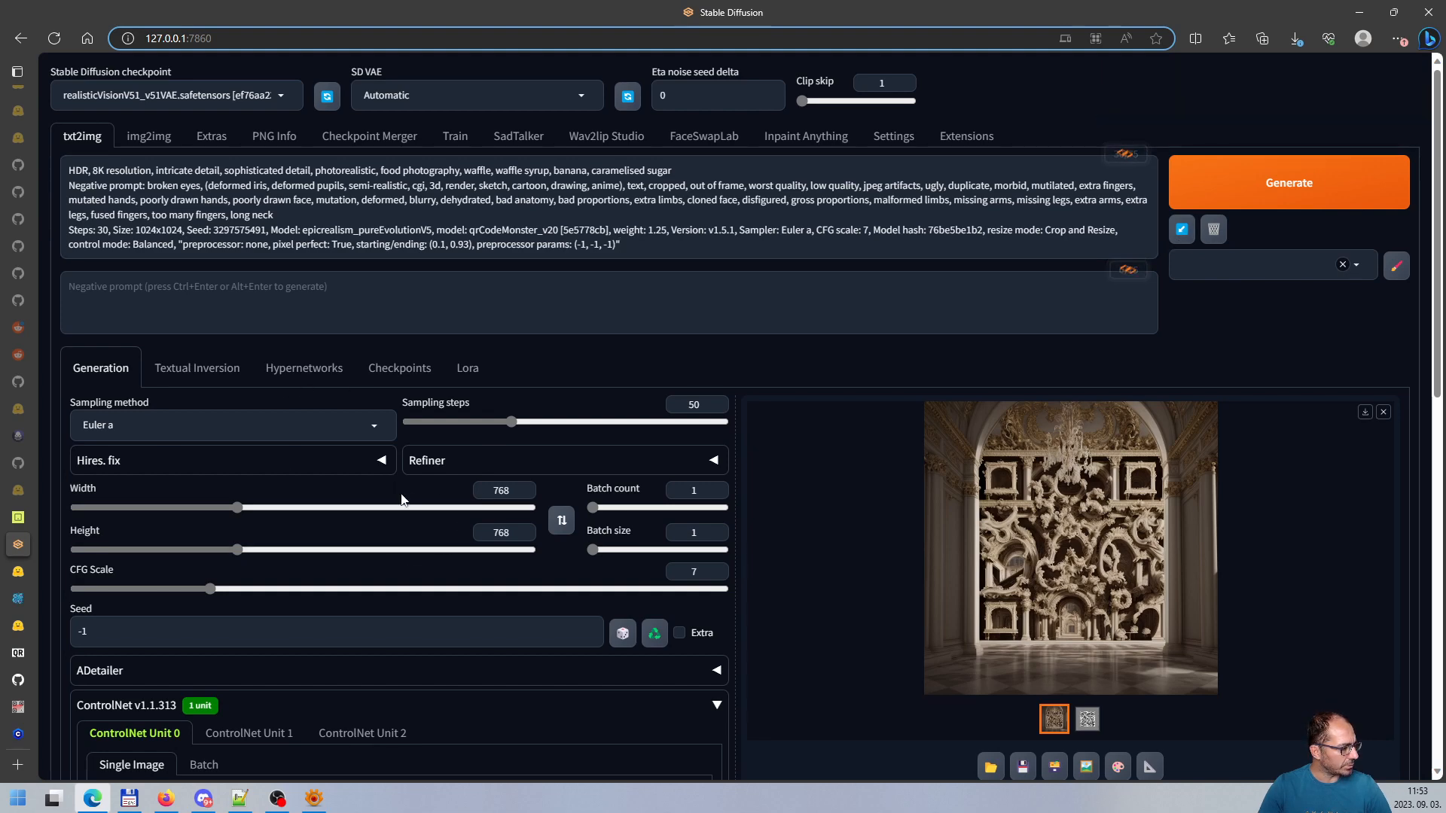
Set the sampling steps to 1 and the sampling method to DPM++ 3M SDE, and dismiss the connection error notices
{"action": "left_click_drag", "start_coordinate": [510, 422], "coordinate": [254, 426]}
{"action": "left_click", "coordinate": [254, 426]}
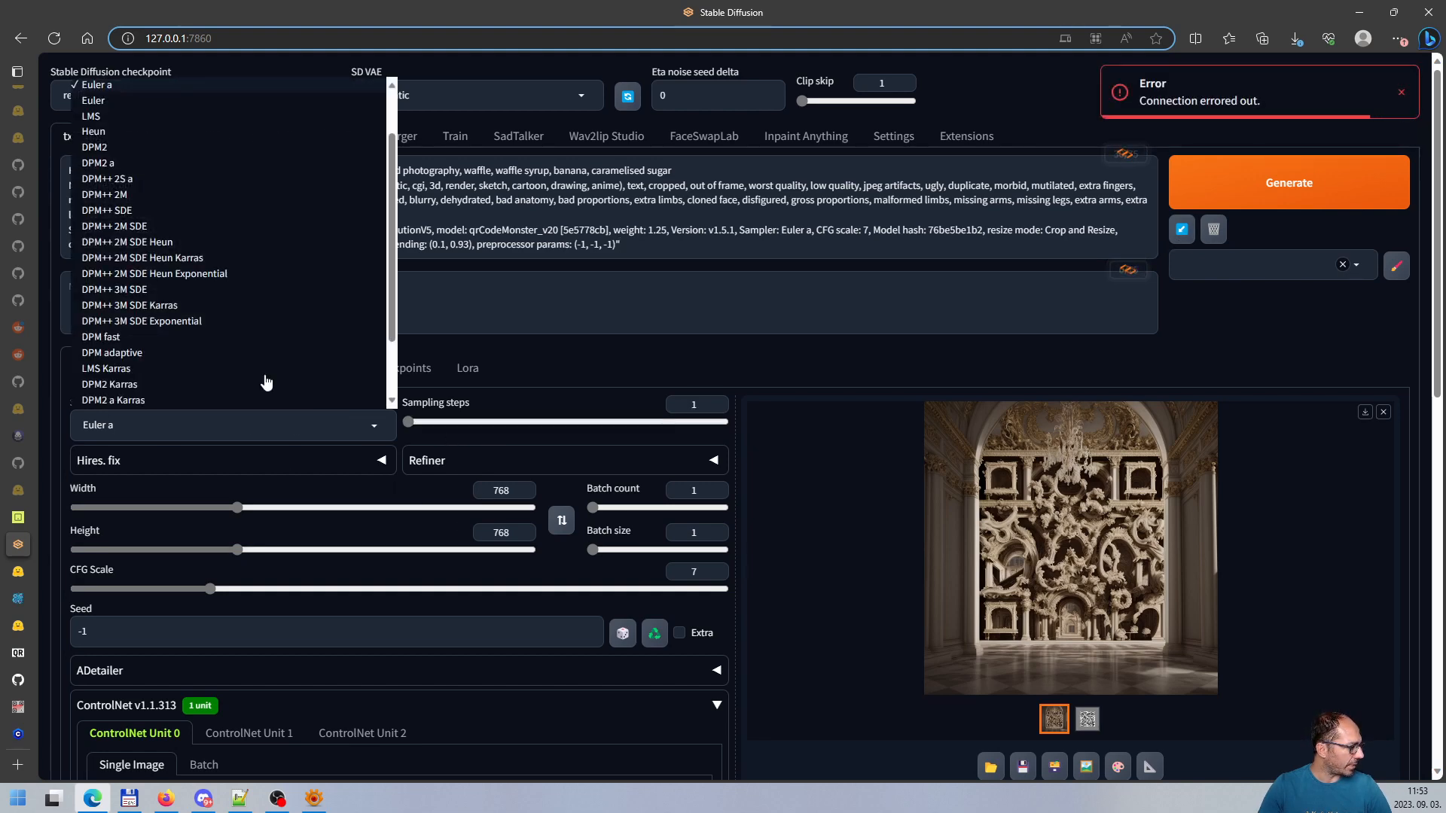
{"action": "left_click", "coordinate": [132, 290]}
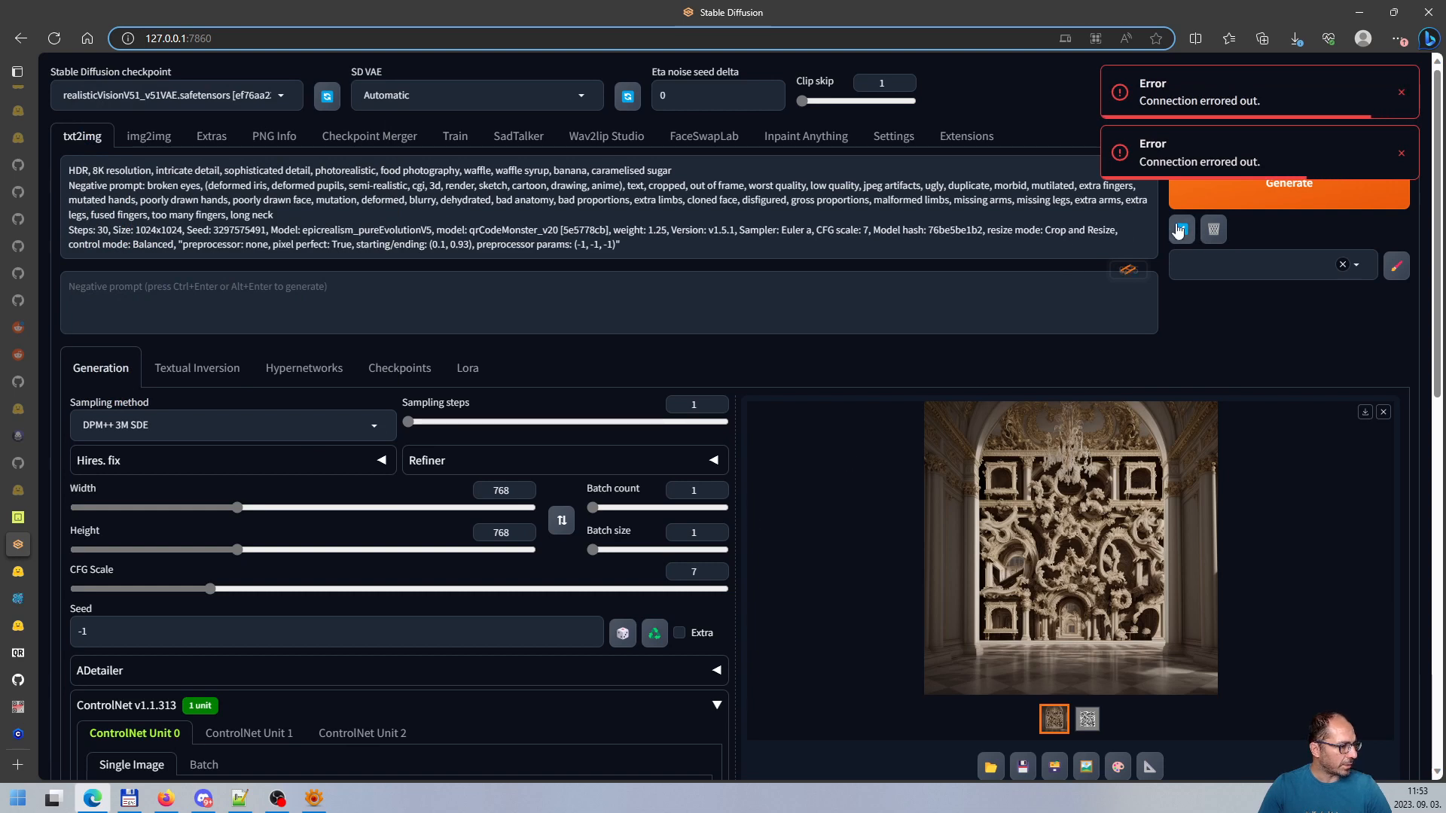
{"action": "left_click", "coordinate": [1401, 94]}
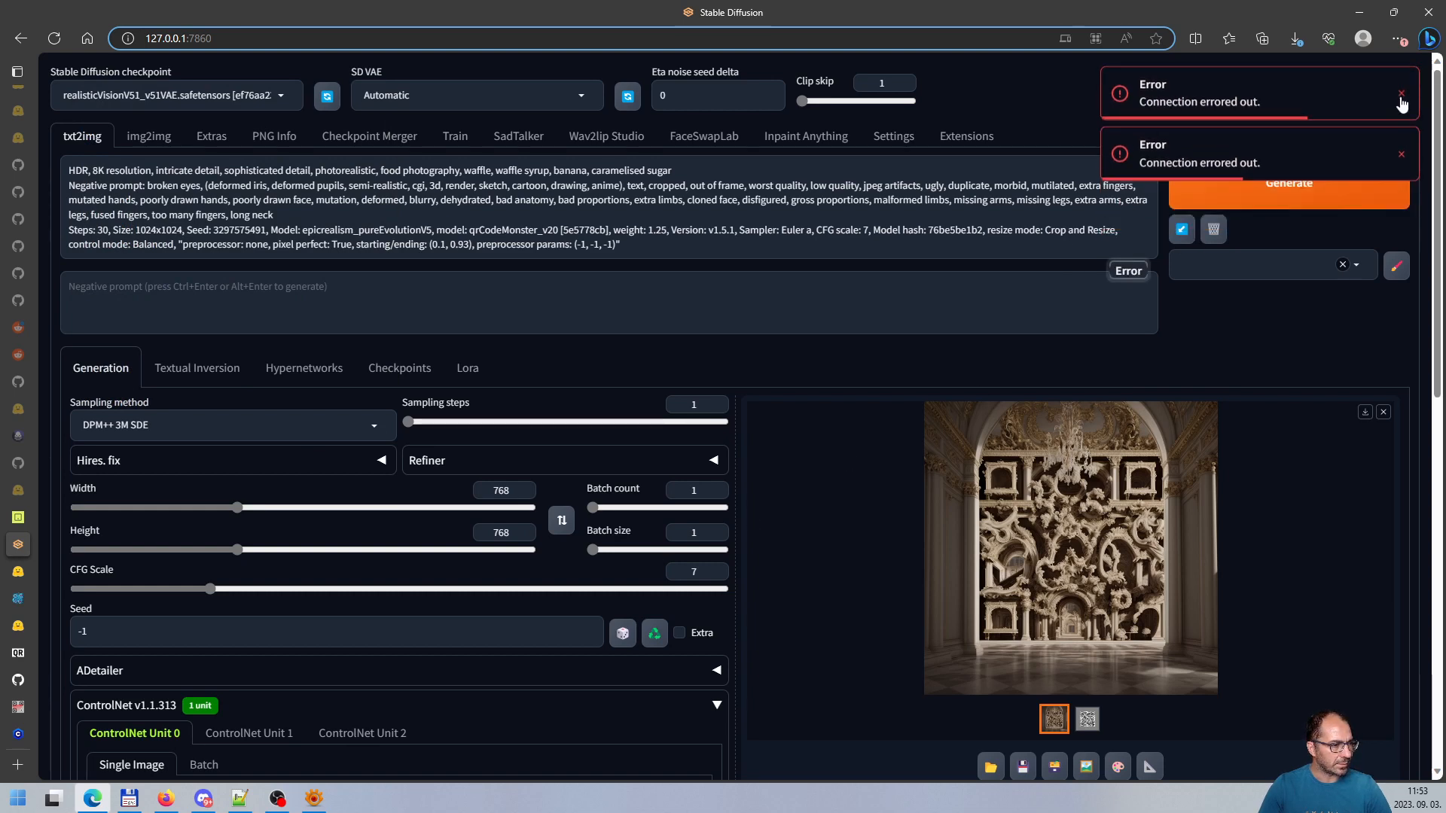
{"action": "left_click", "coordinate": [1400, 93]}
{"action": "left_click", "coordinate": [1401, 93]}
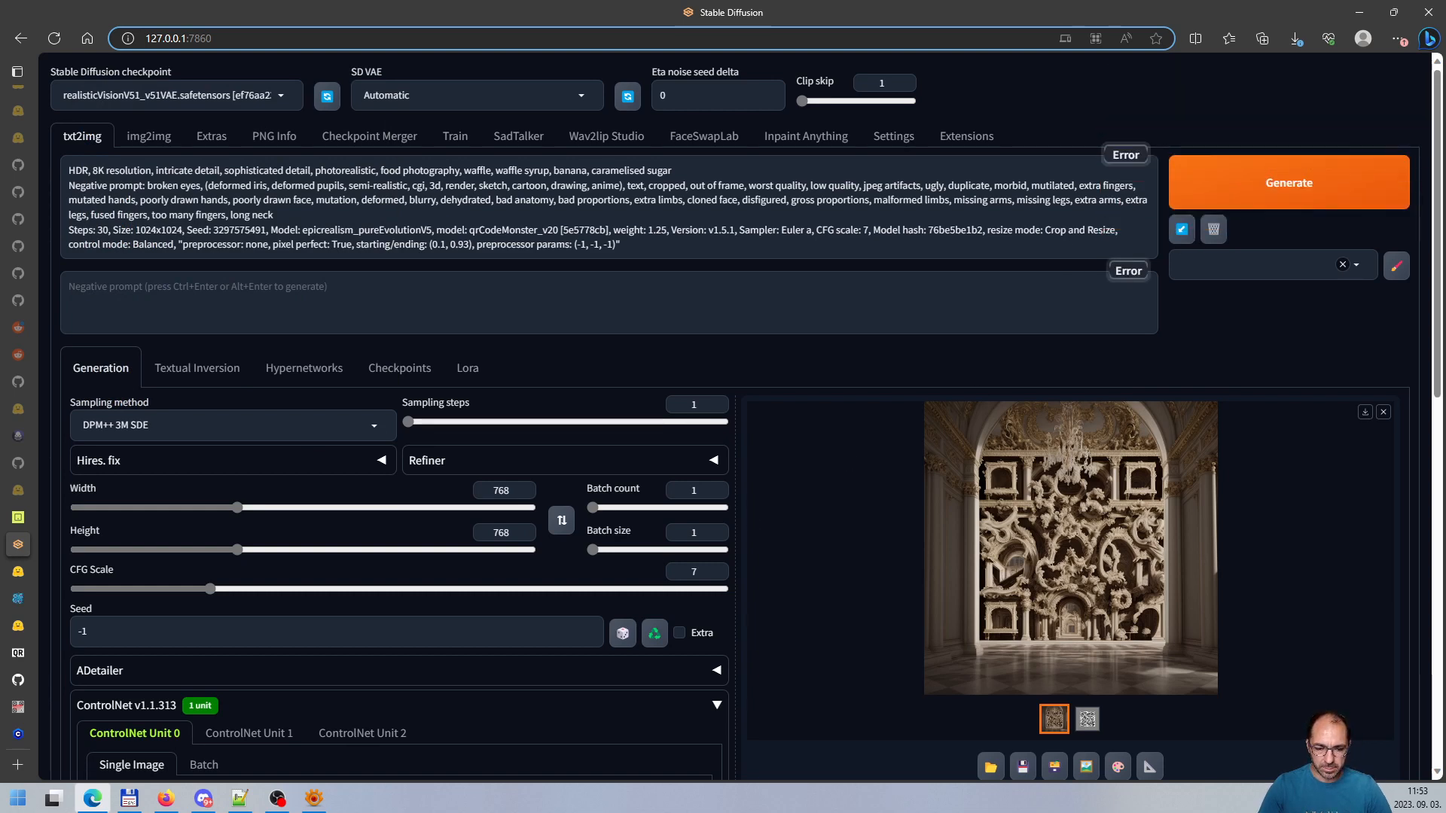
Switch to Total Commander and open webui-user.bat from the stable-diffusion-webui folder for editing in Notepad++
{"action": "key", "text": "alt+Tab"}
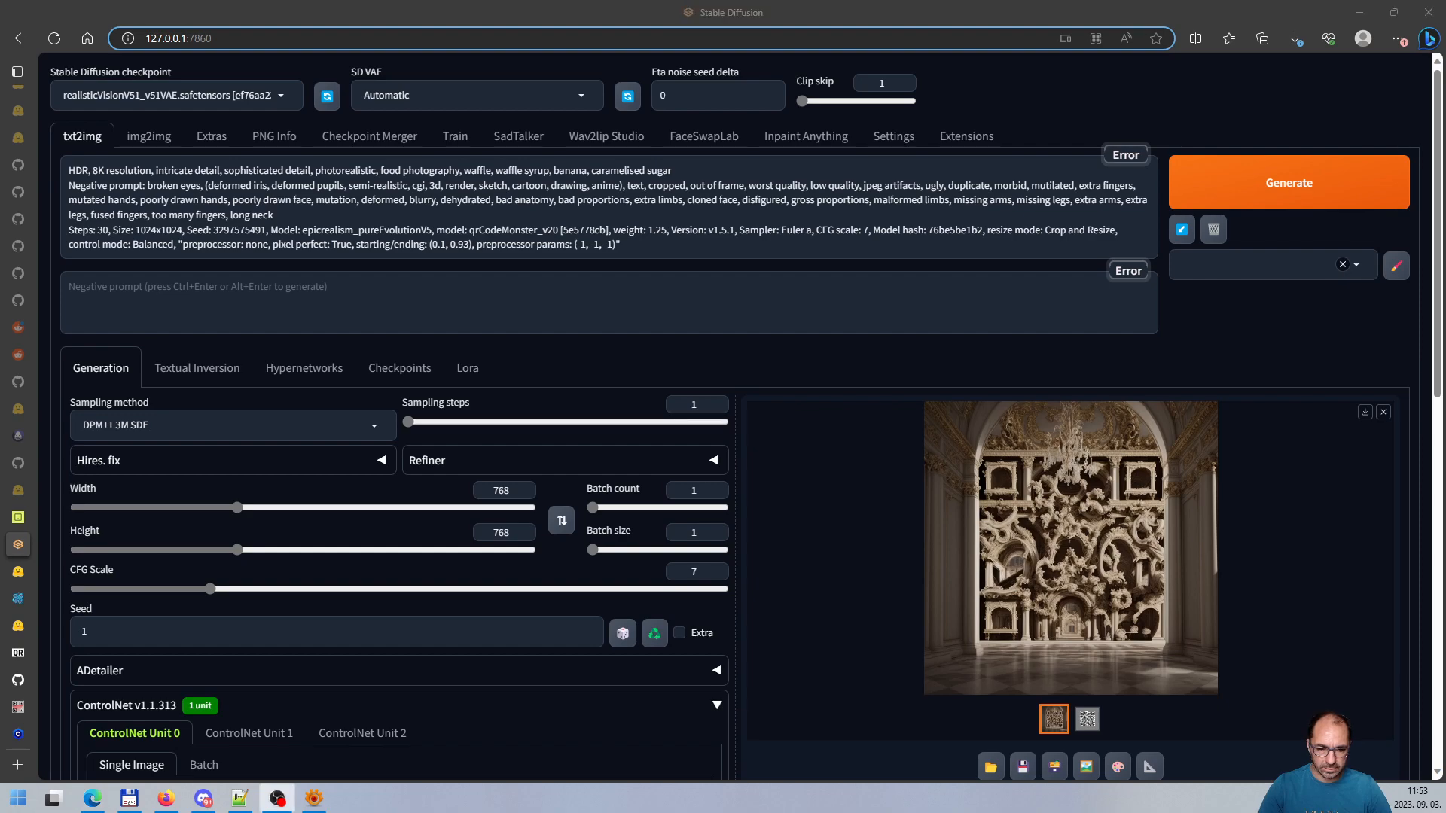
{"action": "key", "text": "alt+Tab"}
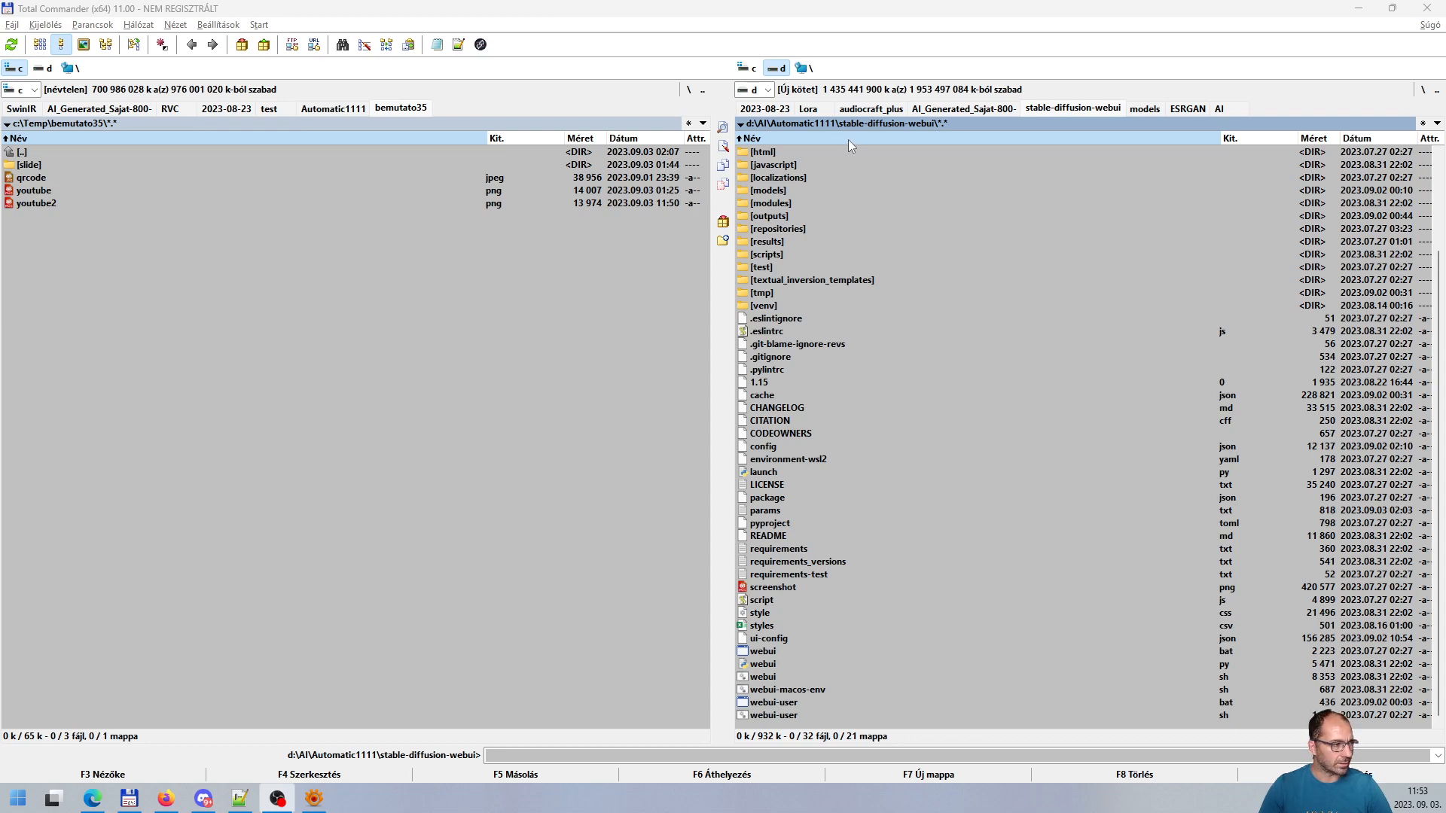
{"action": "left_click", "coordinate": [805, 705]}
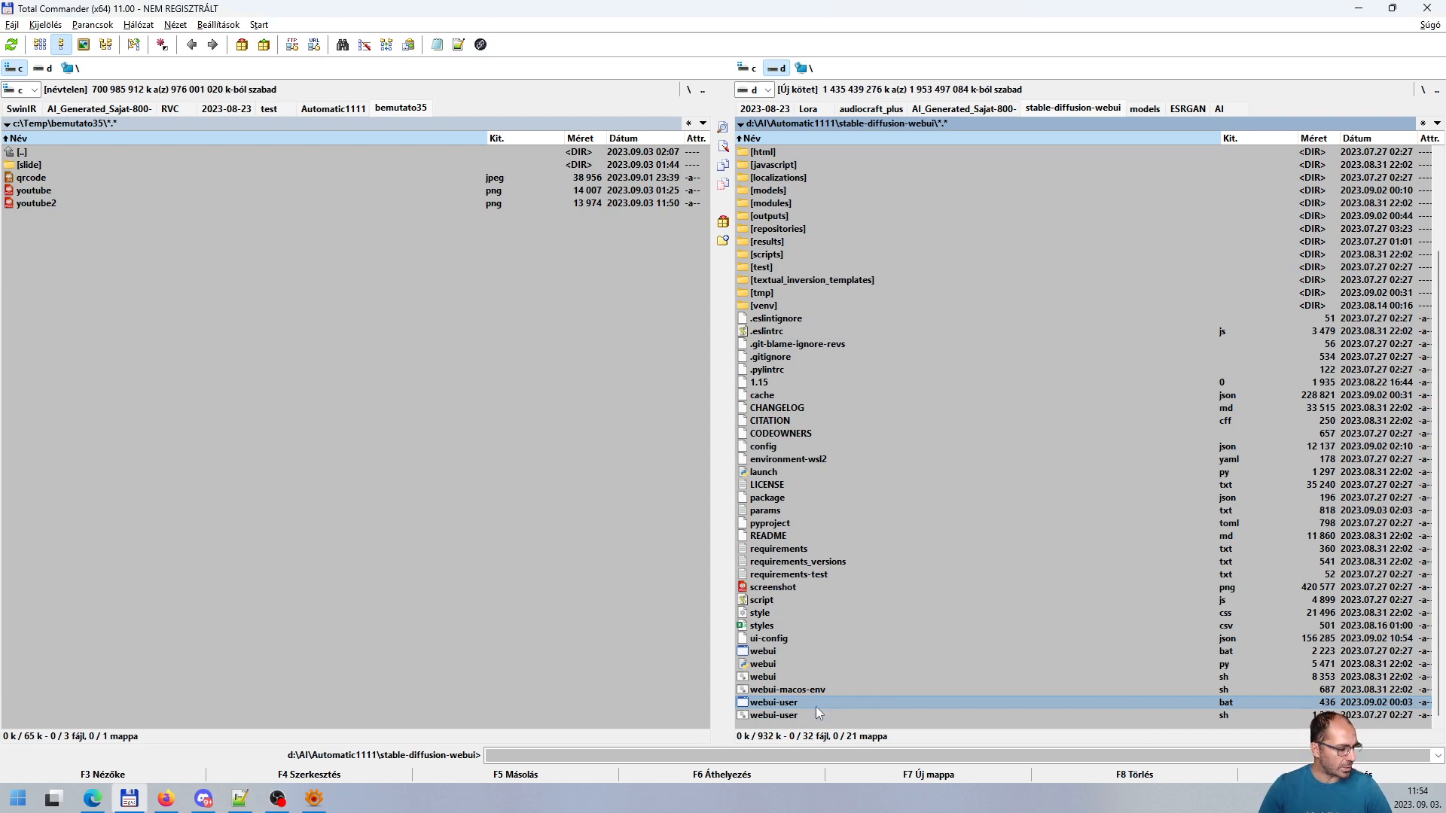
{"action": "key", "text": "Down"}
{"action": "left_click", "coordinate": [793, 705]}
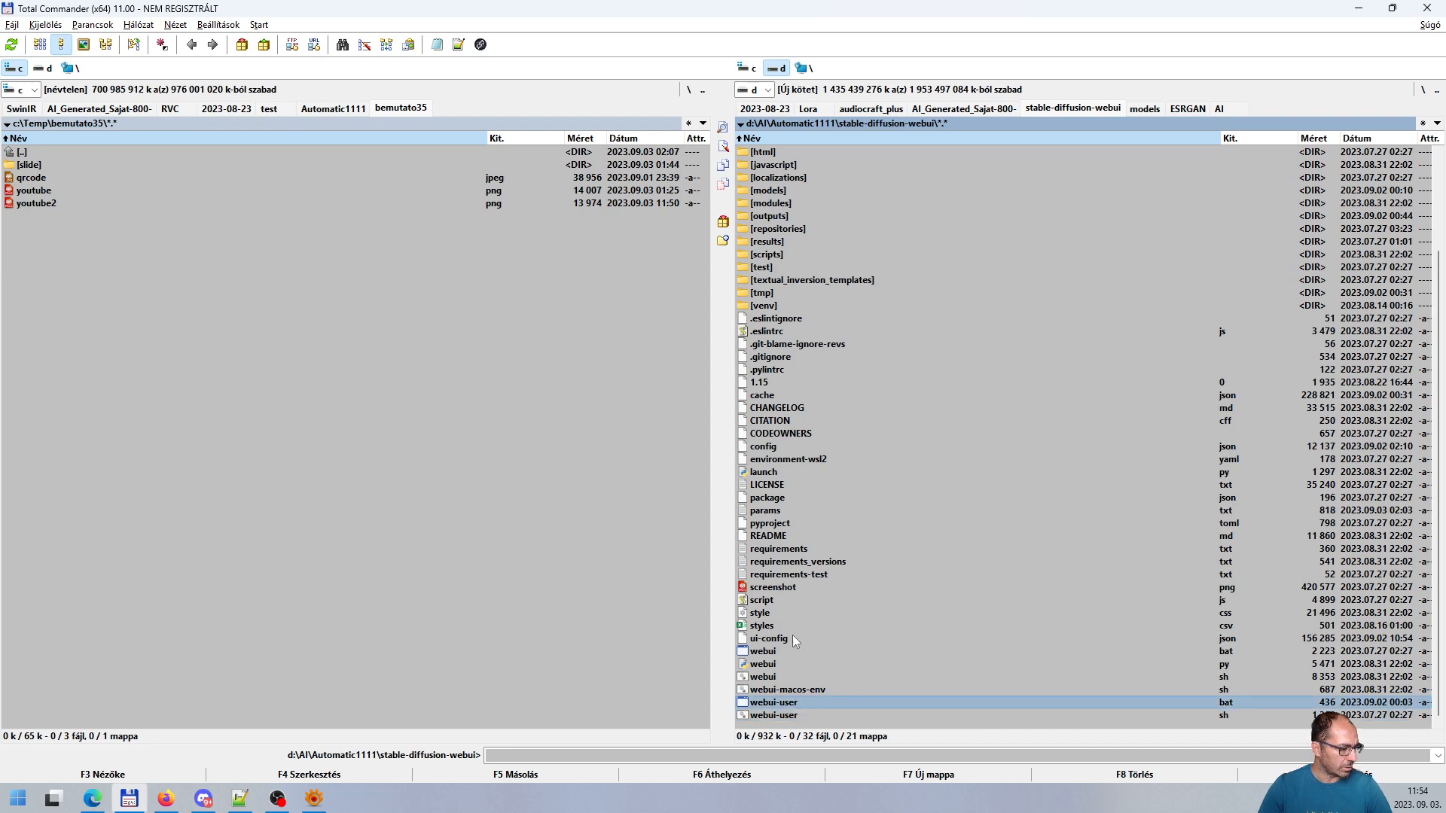
{"action": "left_click", "coordinate": [792, 639]}
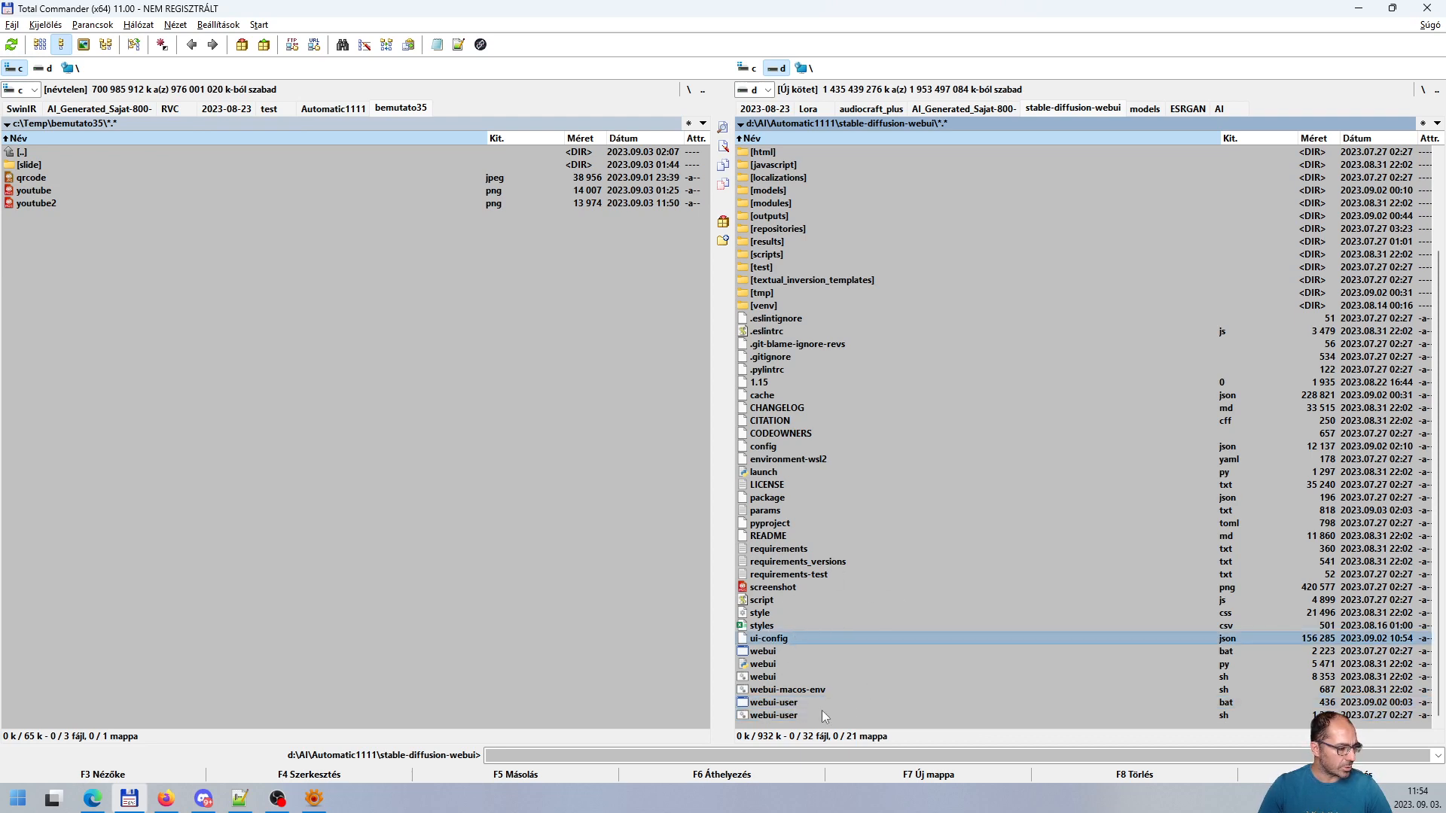
{"action": "left_click", "coordinate": [798, 711]}
{"action": "key", "text": "Up"}
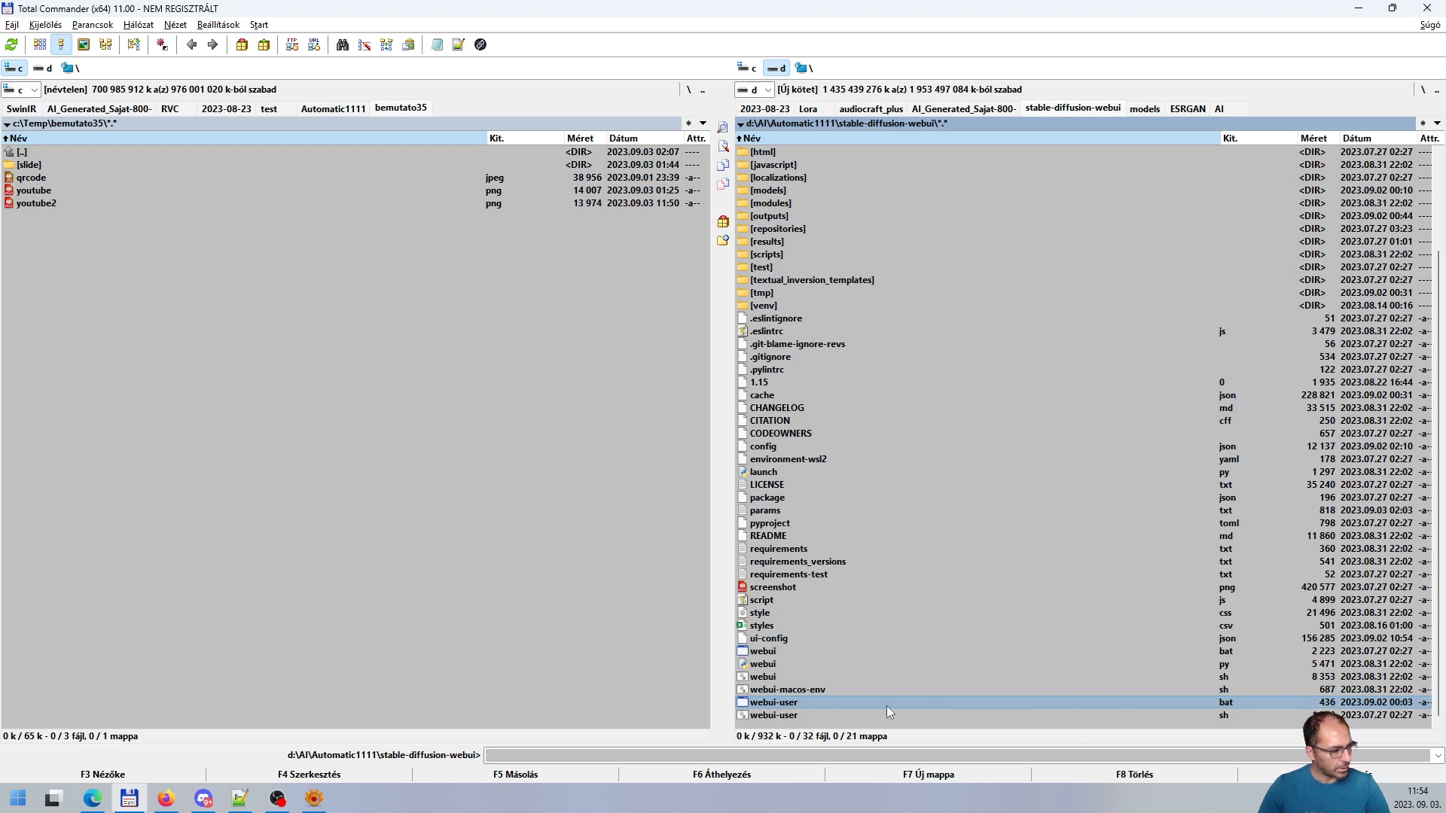
{"action": "key", "text": "F4"}
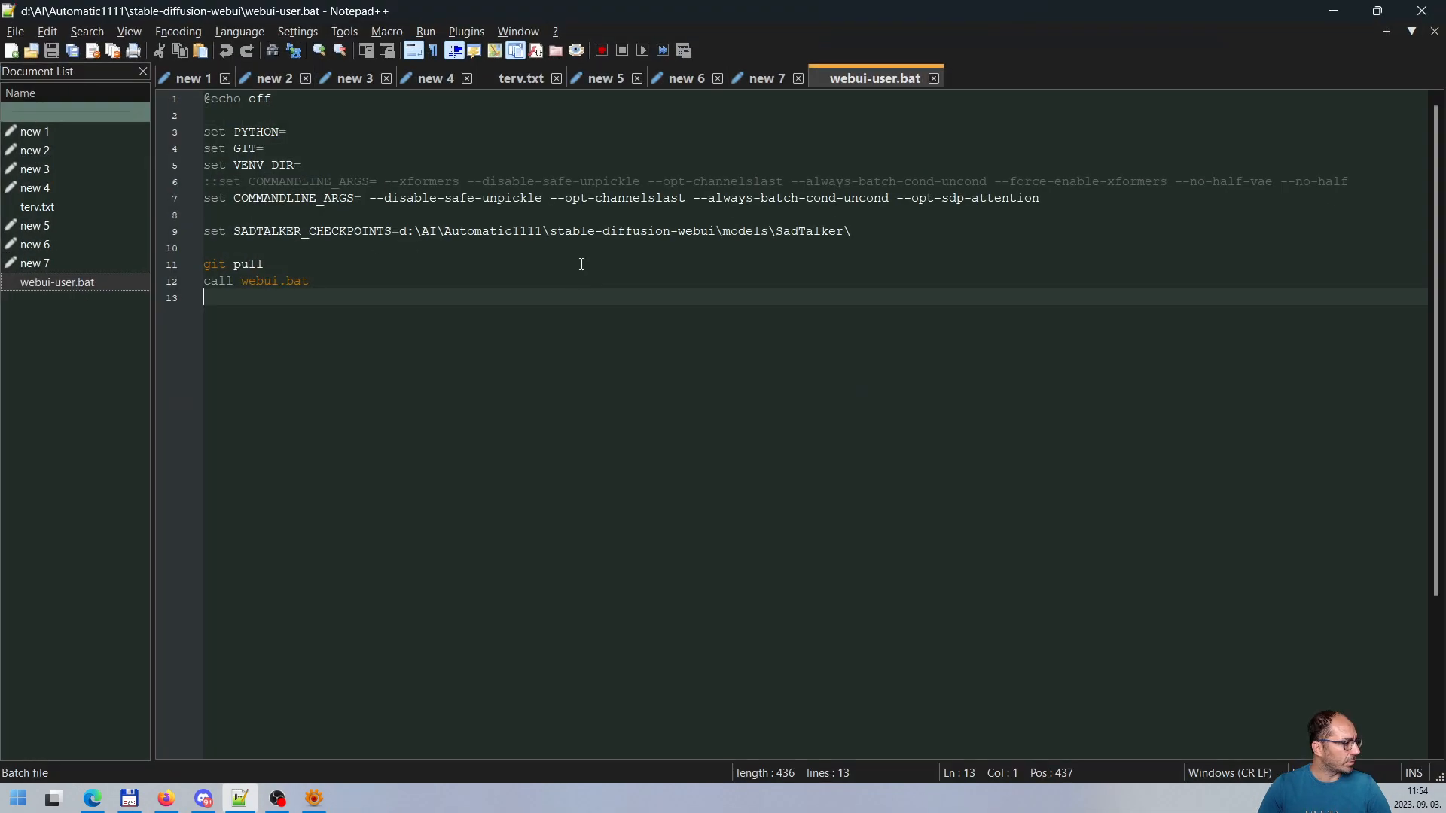
Highlight the git pull line in webui-user.bat and close the file
{"action": "left_click", "coordinate": [332, 280]}
{"action": "left_click_drag", "start_coordinate": [262, 265], "coordinate": [160, 269]}
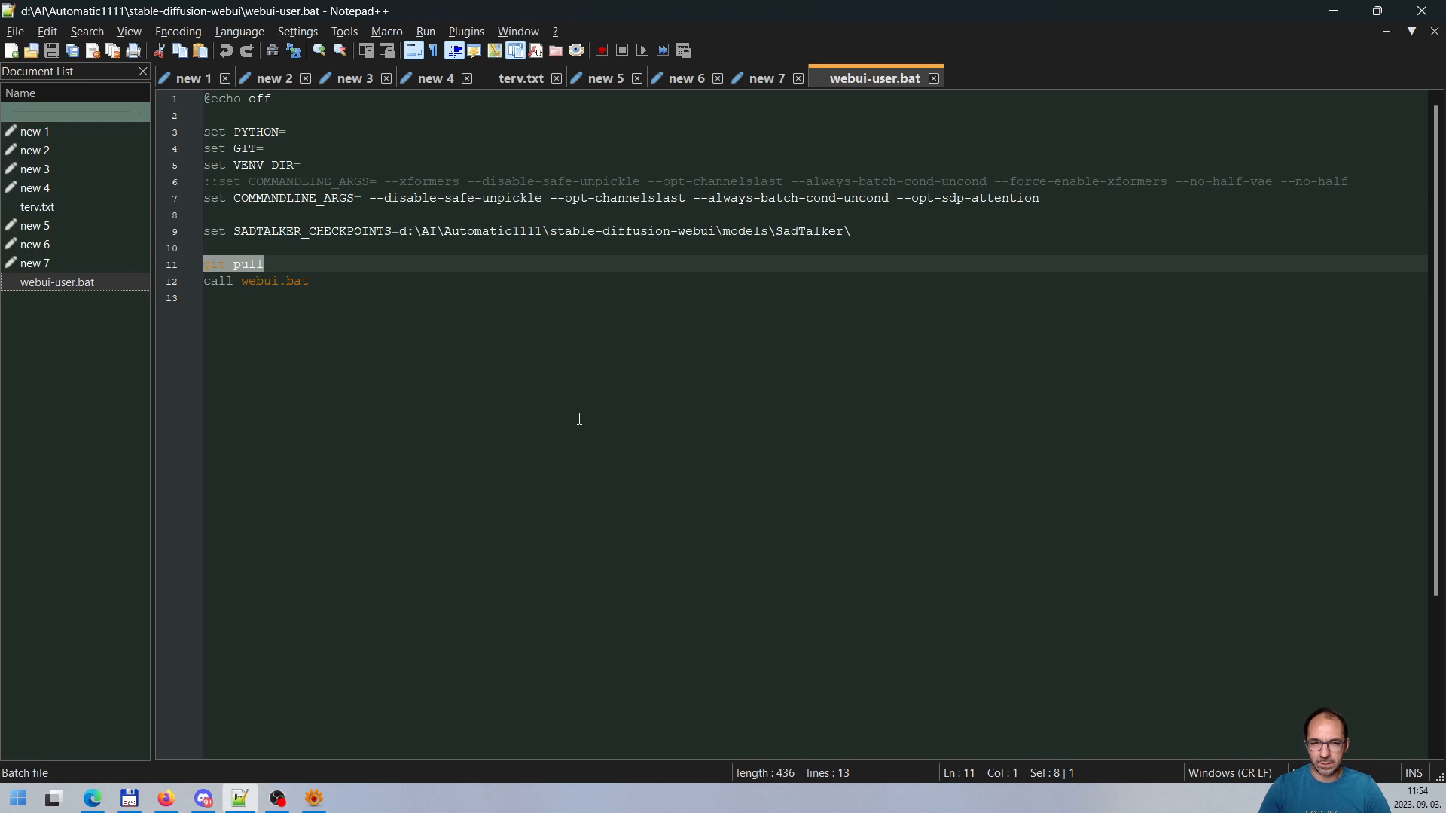
{"action": "middle_click", "coordinate": [904, 78]}
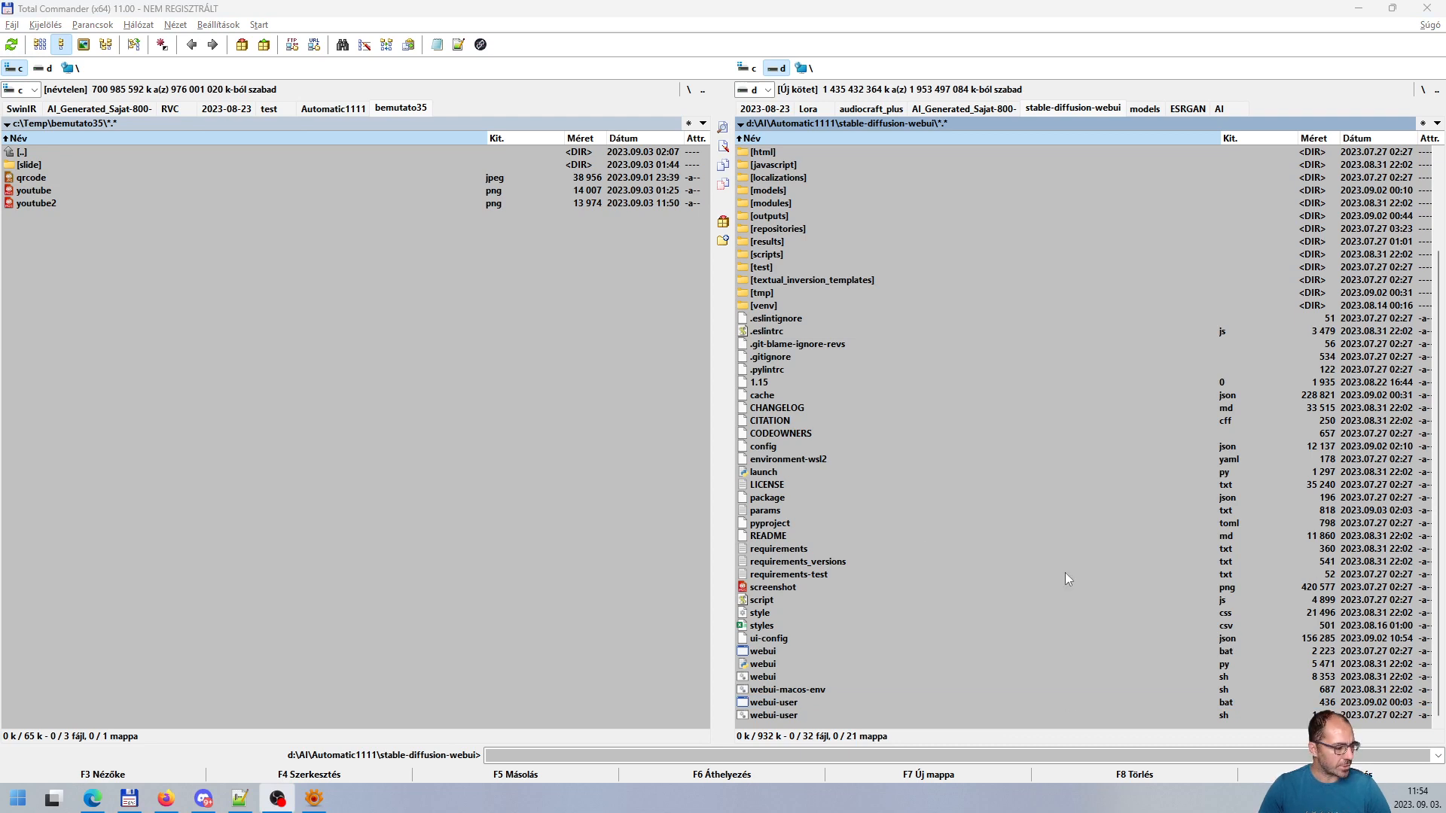
Switch back to Edge, show the web UI's installed extensions with their update options, and return to the txt2img page
{"action": "scroll", "coordinate": [922, 292], "scroll_direction": "up", "scroll_amount": 3}
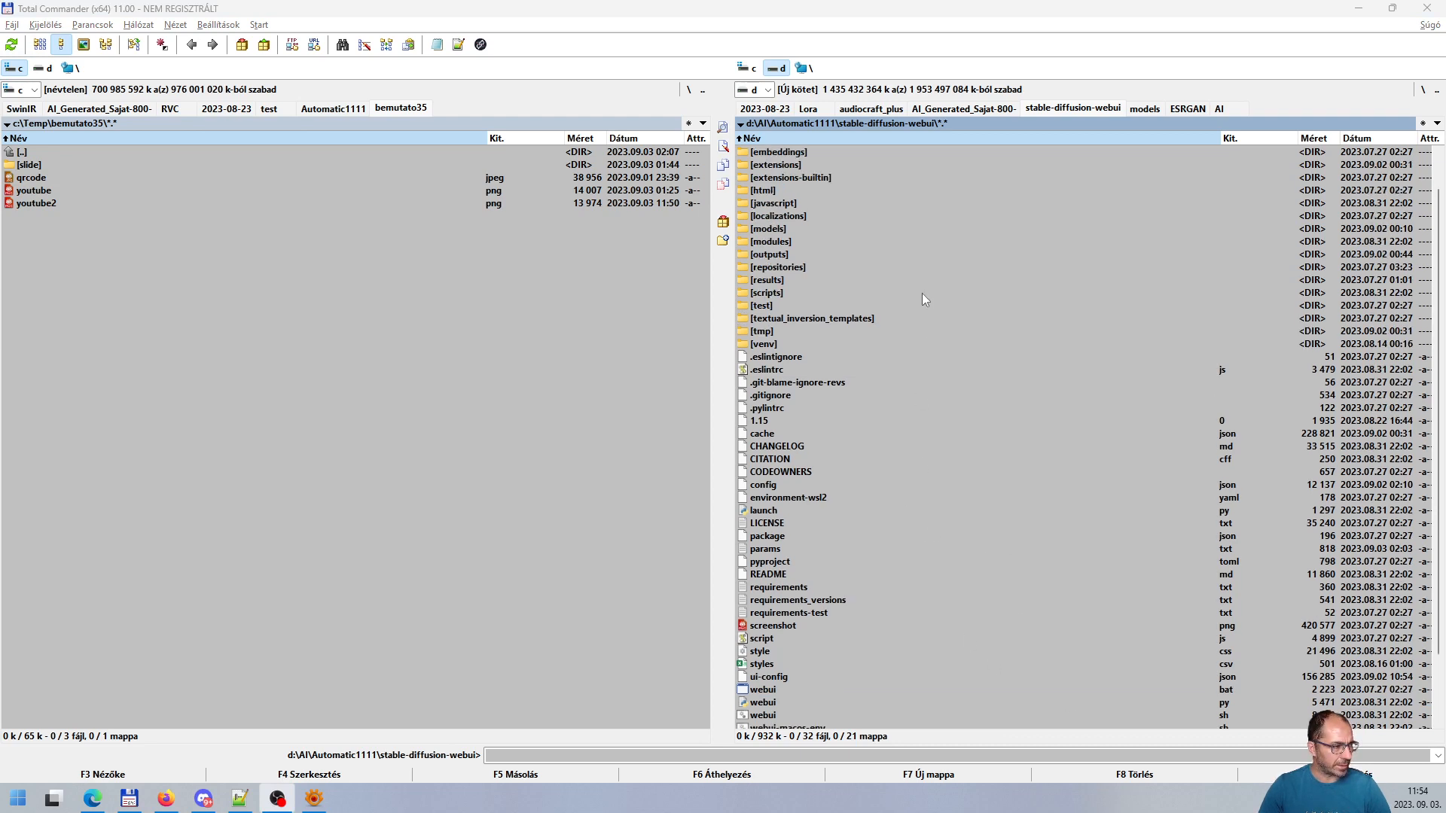
{"action": "left_click", "coordinate": [104, 800]}
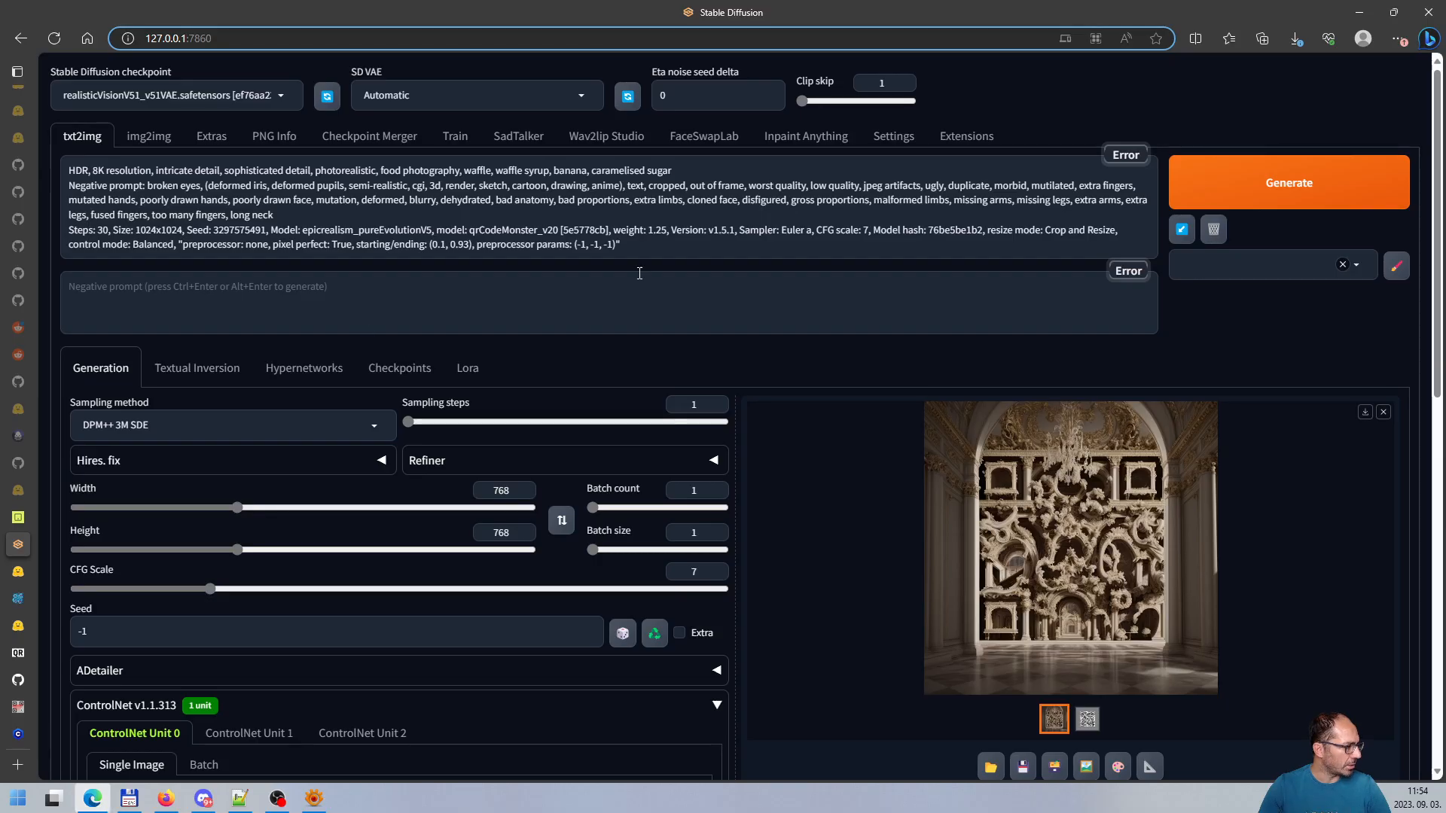
{"action": "left_click", "coordinate": [978, 139]}
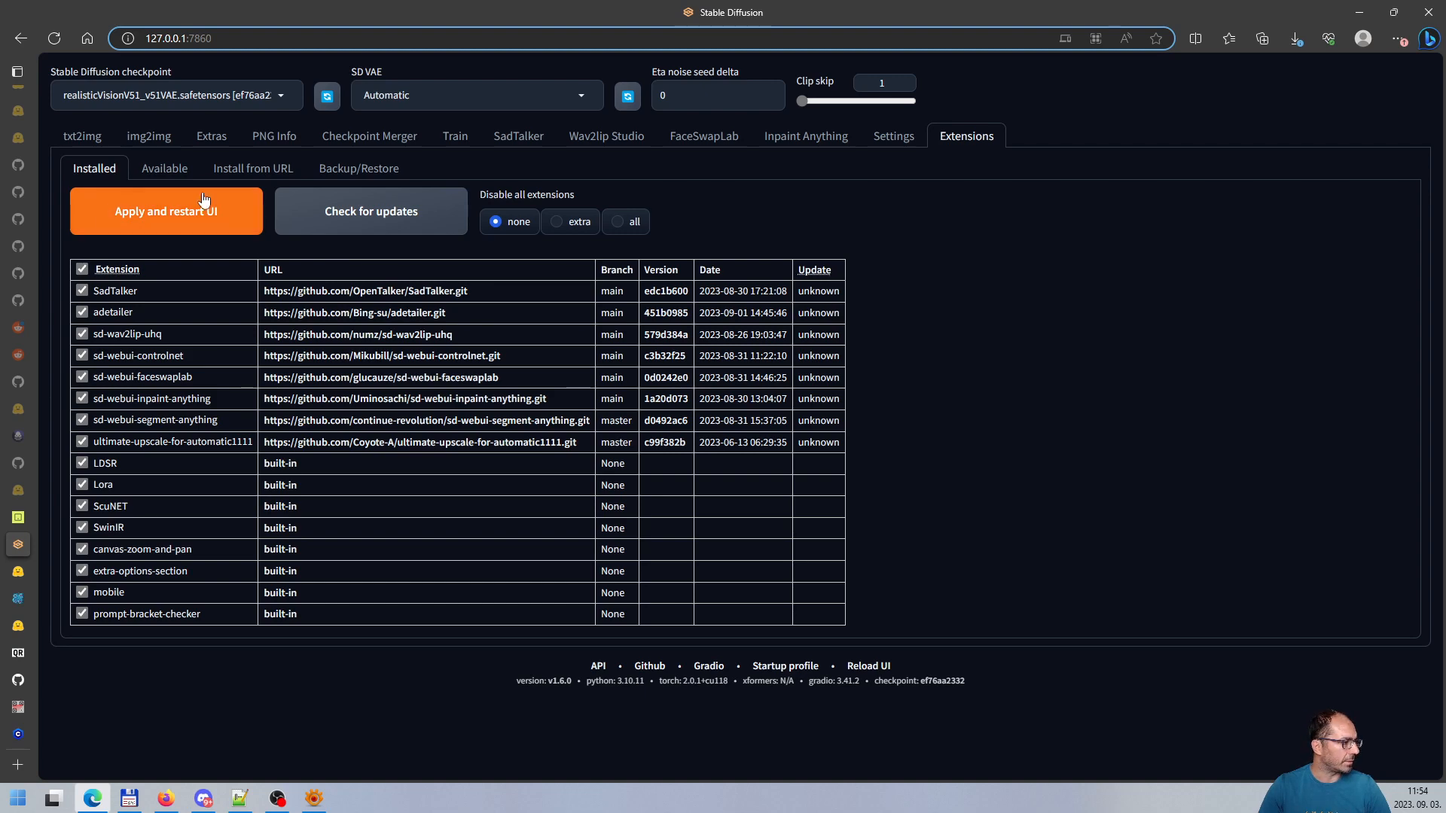
{"action": "left_click", "coordinate": [84, 139]}
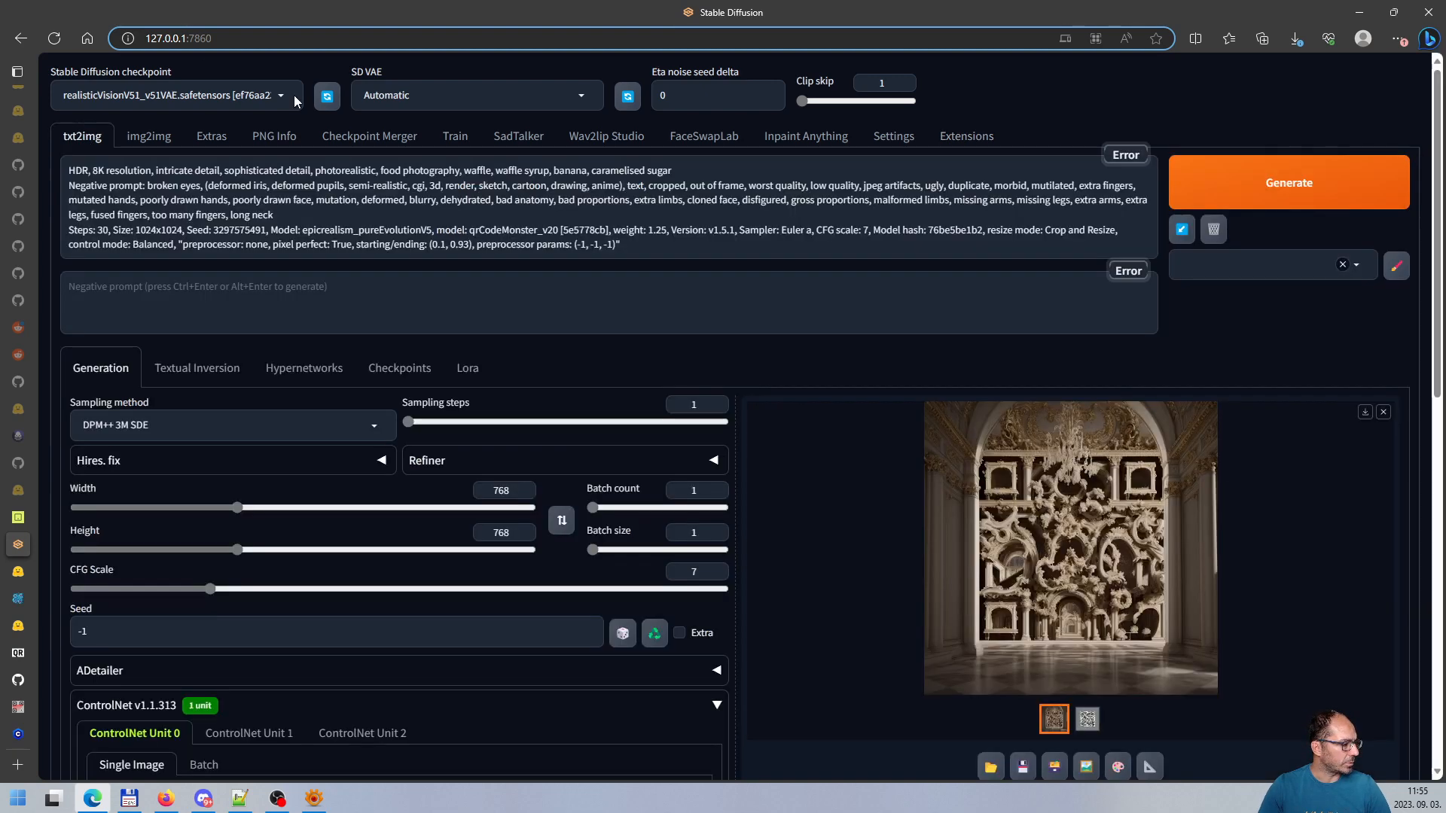
Switch to Total Commander and open manual_update.bat from the stable-diffusion-webui\extensions folder in Notepad++ to show its update loop
{"action": "left_click", "coordinate": [129, 800]}
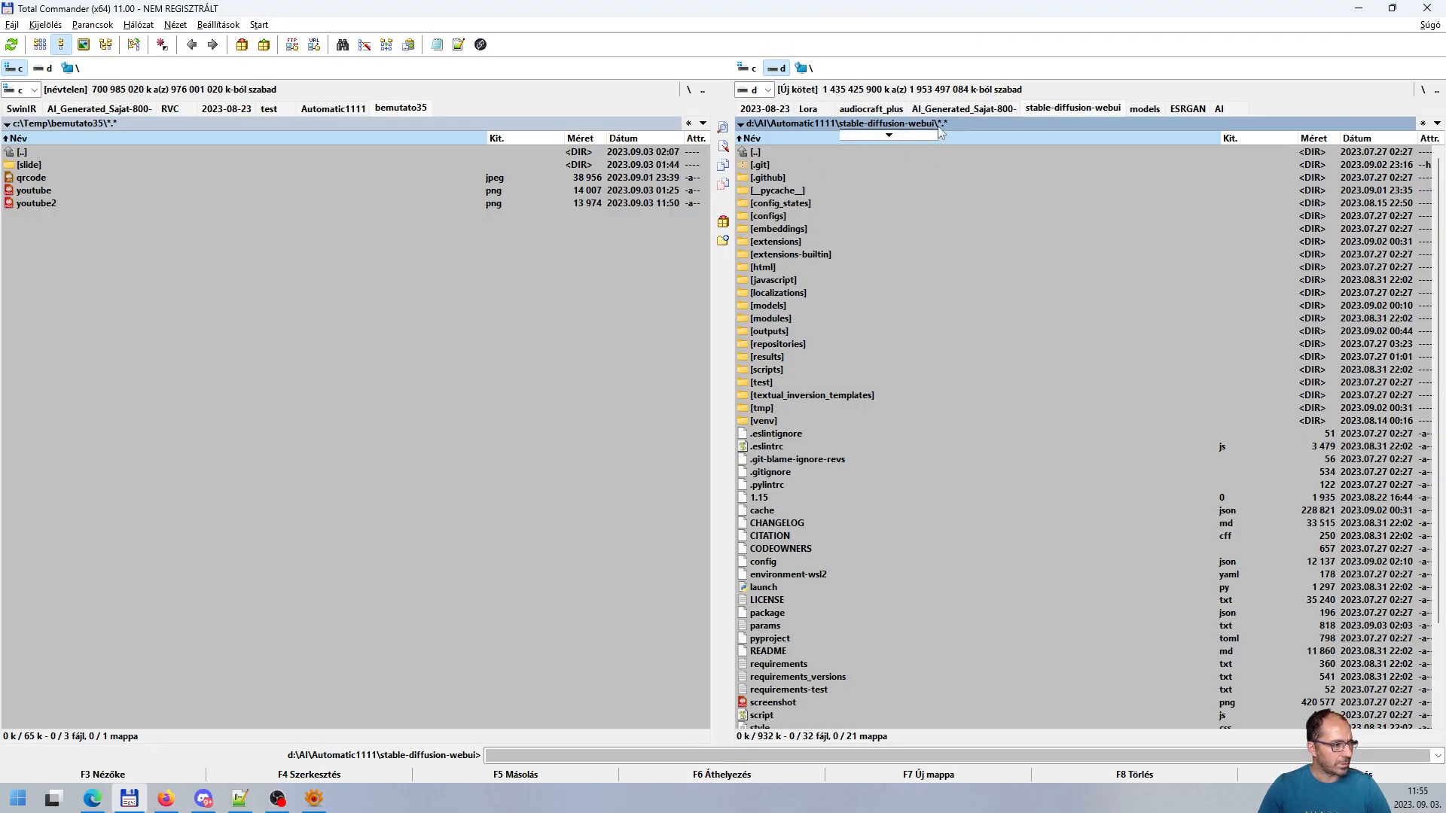
{"action": "double_click", "coordinate": [805, 242]}
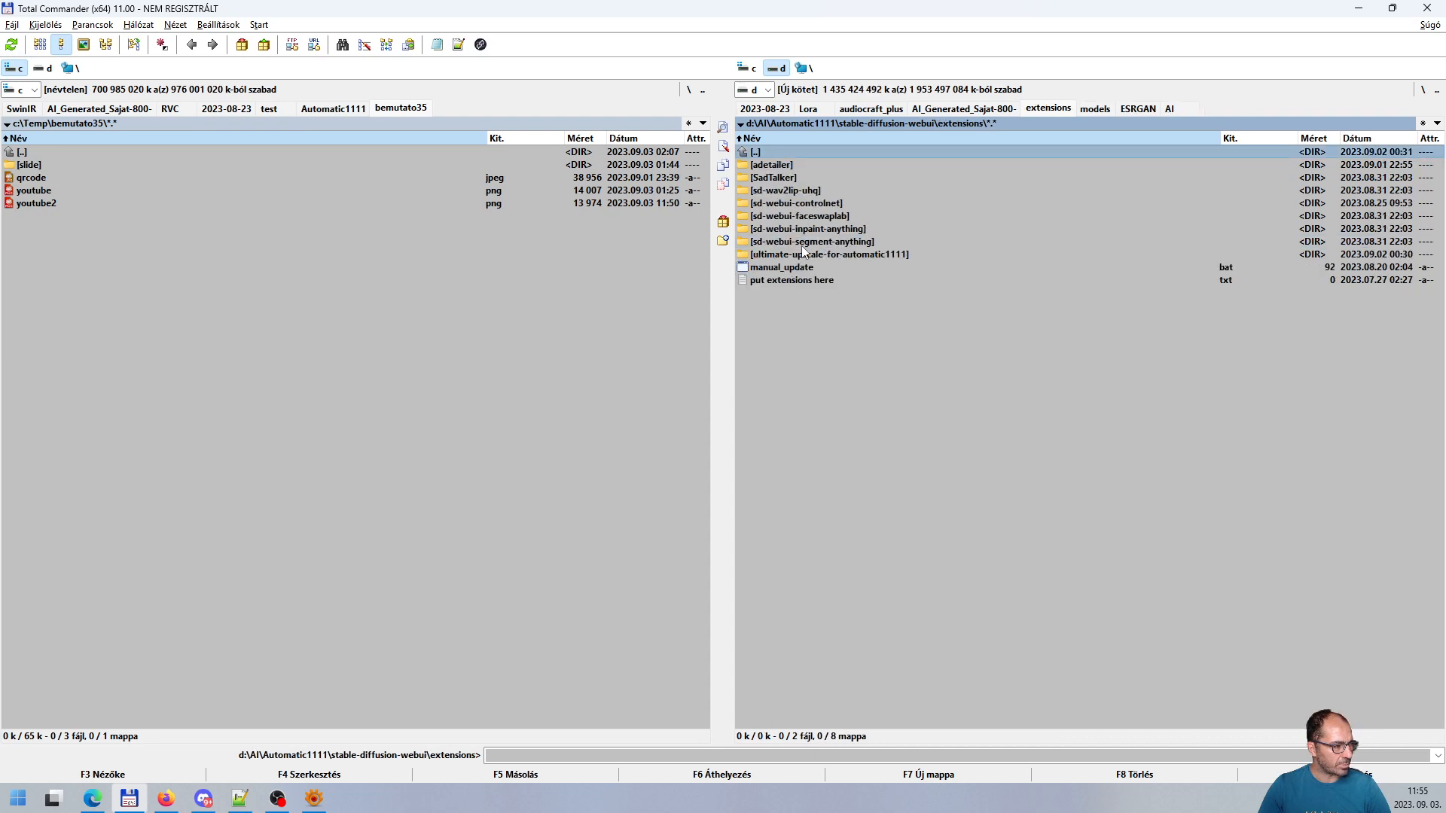
{"action": "left_click", "coordinate": [826, 267]}
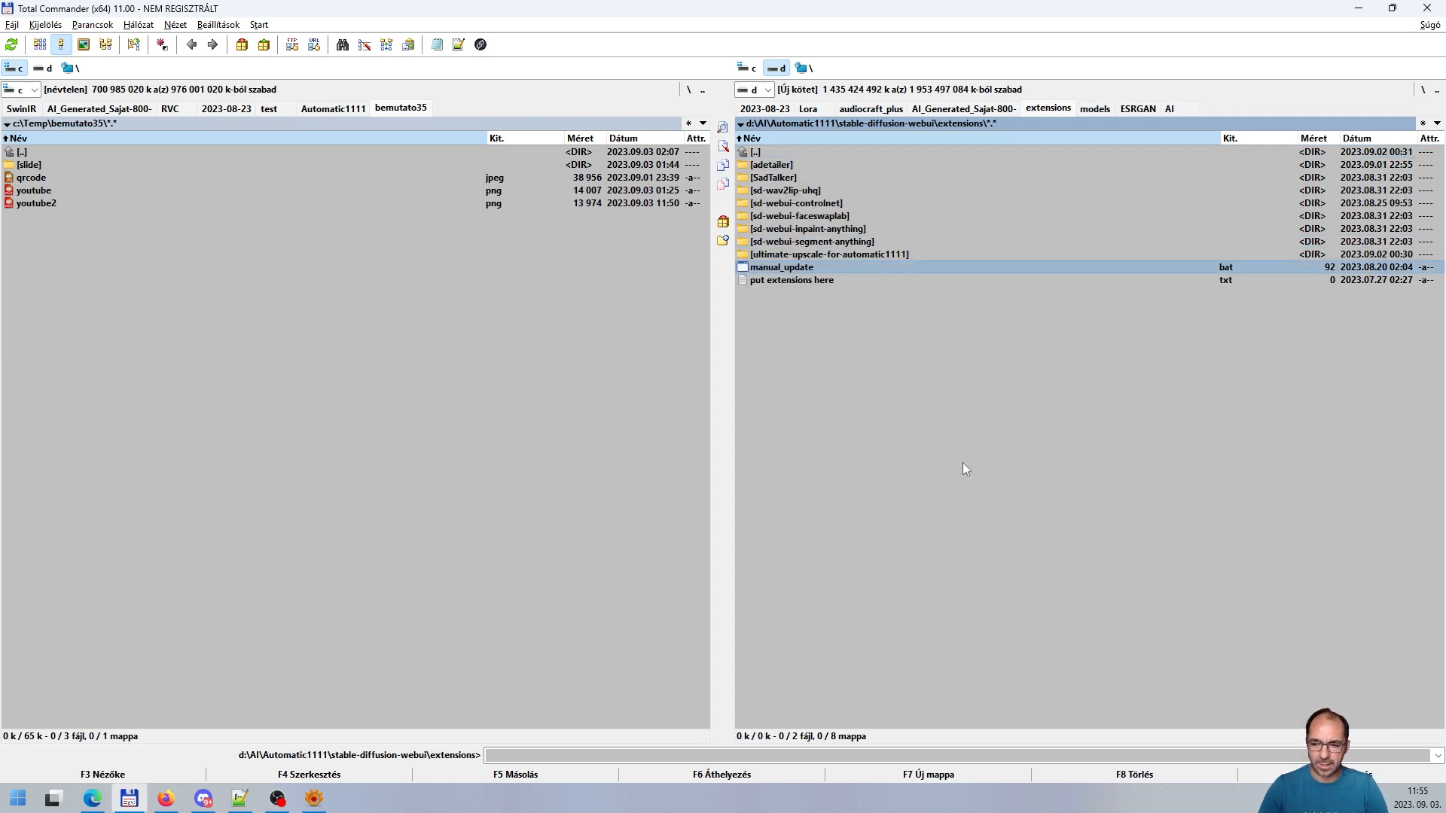
{"action": "key", "text": "F4"}
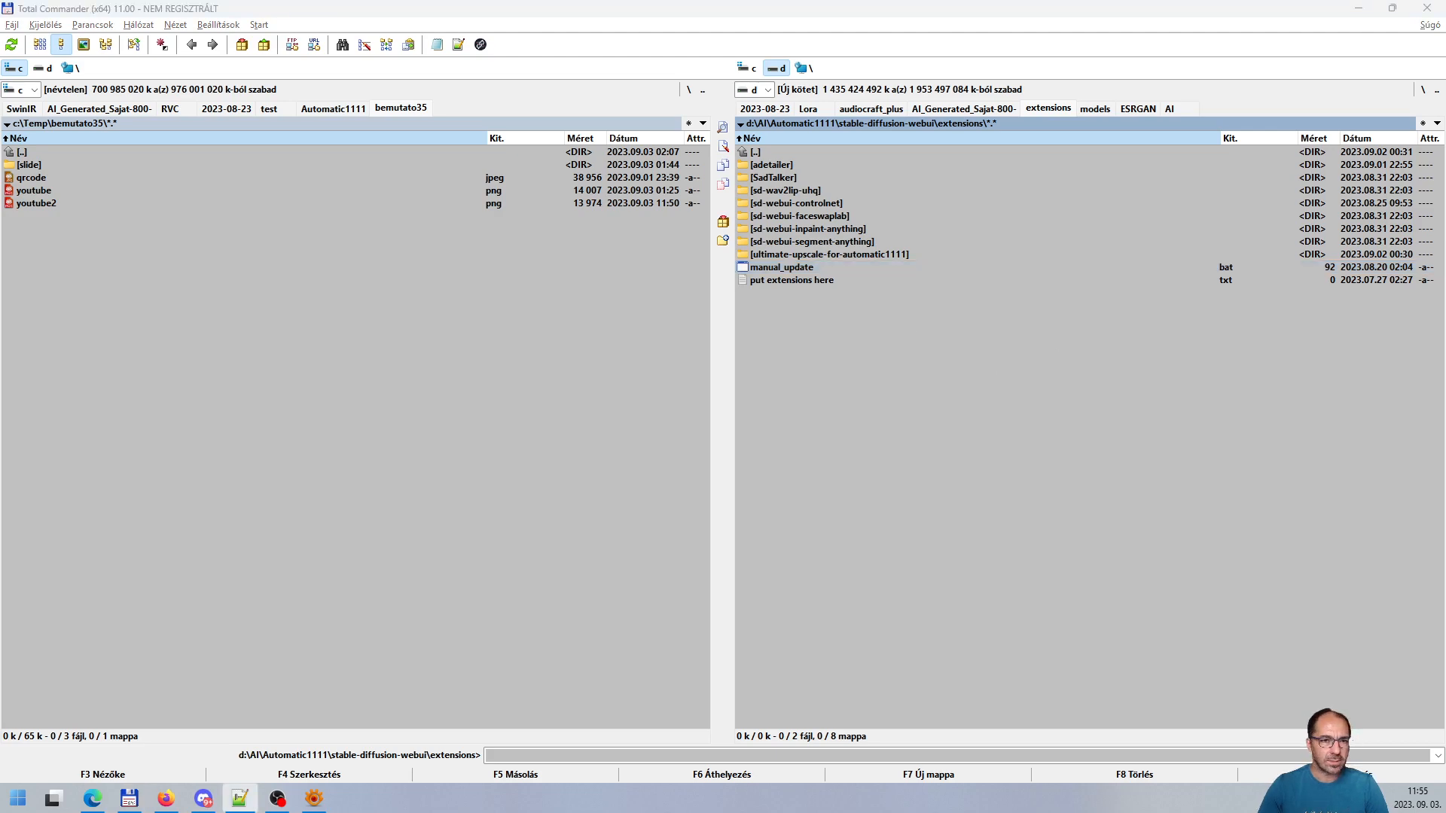
{"action": "left_click_drag", "start_coordinate": [1445, 210], "coordinate": [629, 179]}
{"action": "left_click", "coordinate": [1095, 175]}
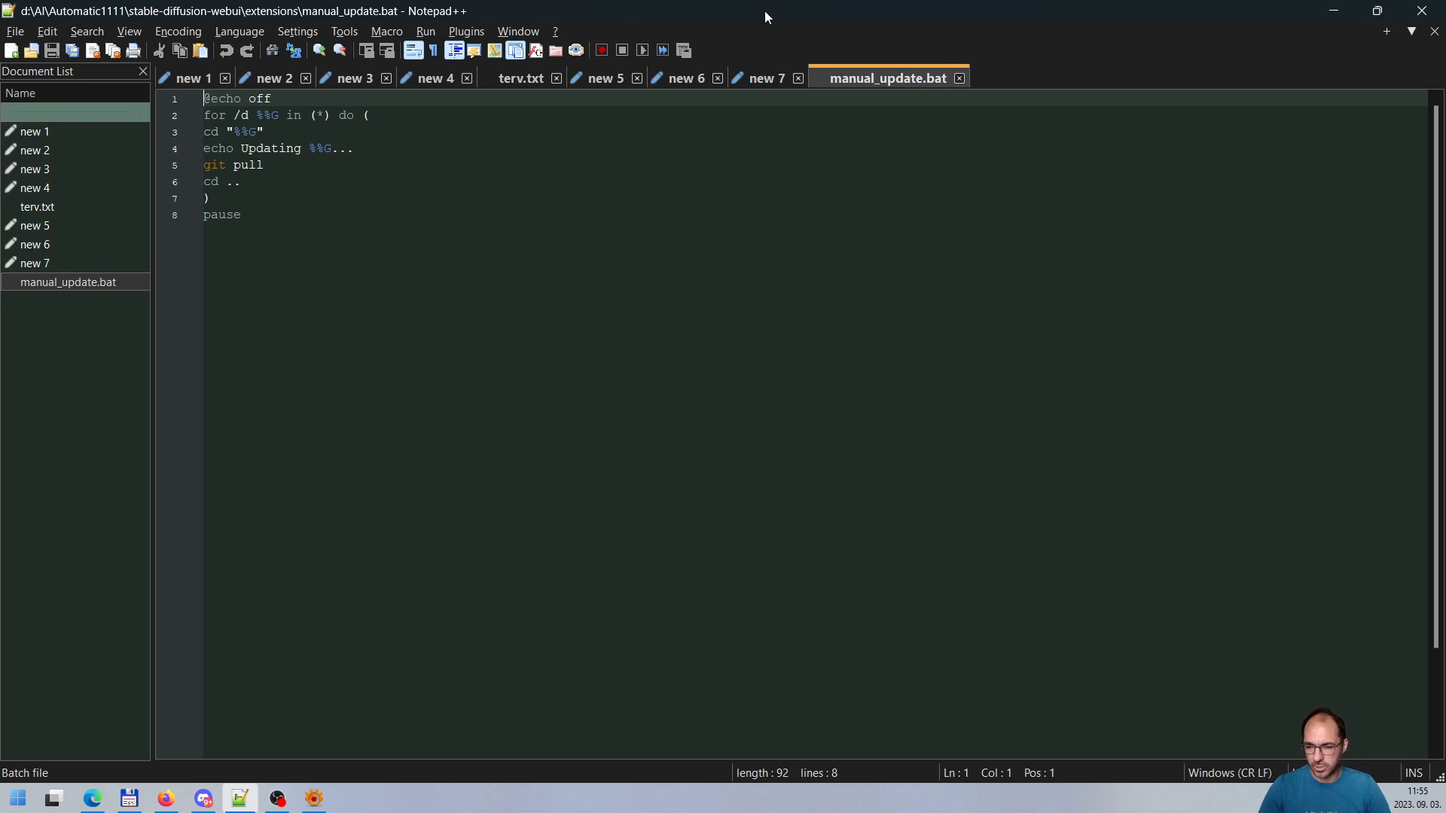
Return to Total Commander, go up to the stable-diffusion-webui folder and run webui-user.bat to start the web UI server
{"action": "key", "text": "alt+Tab"}
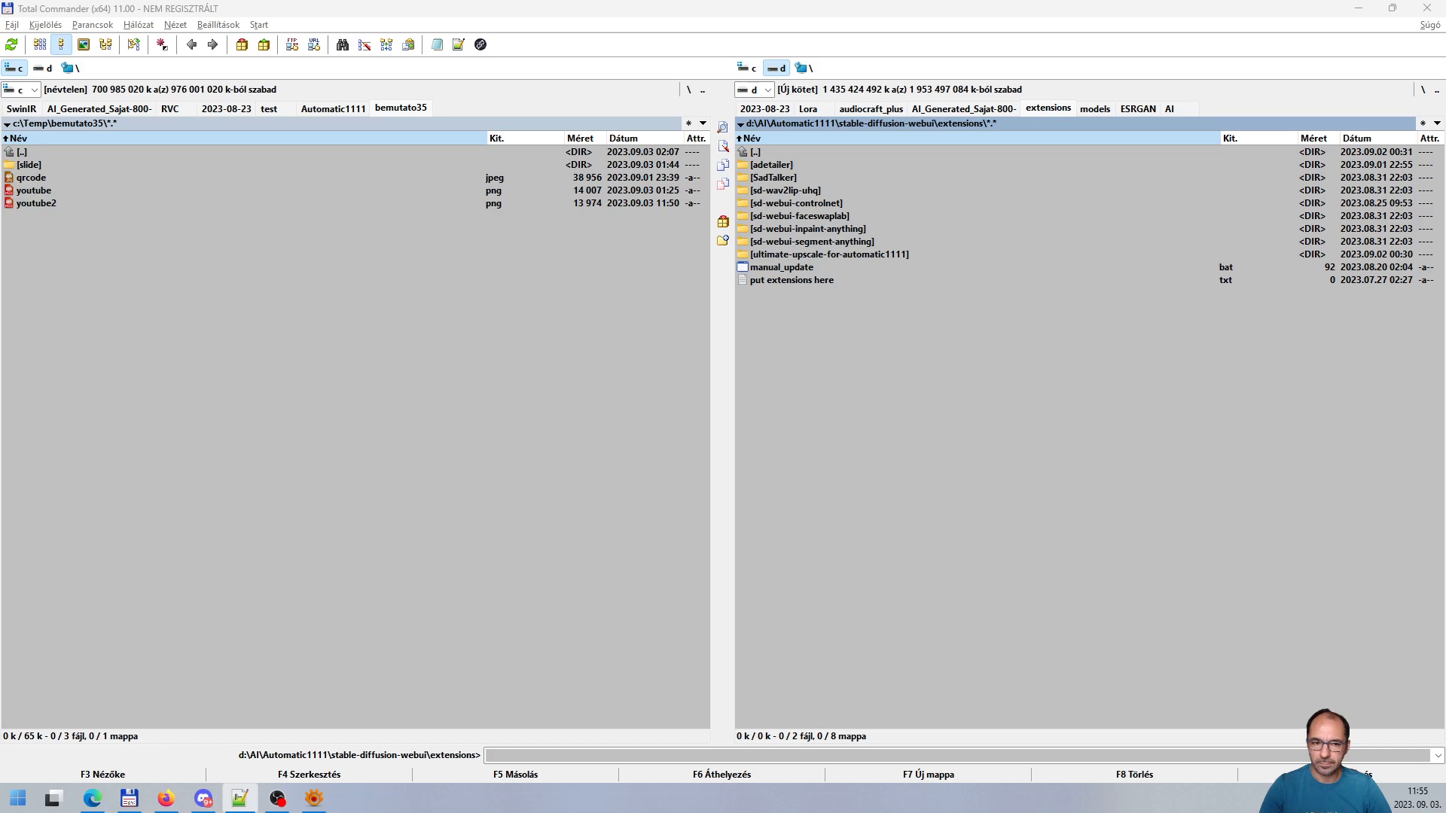
{"action": "left_click", "coordinate": [788, 149]}
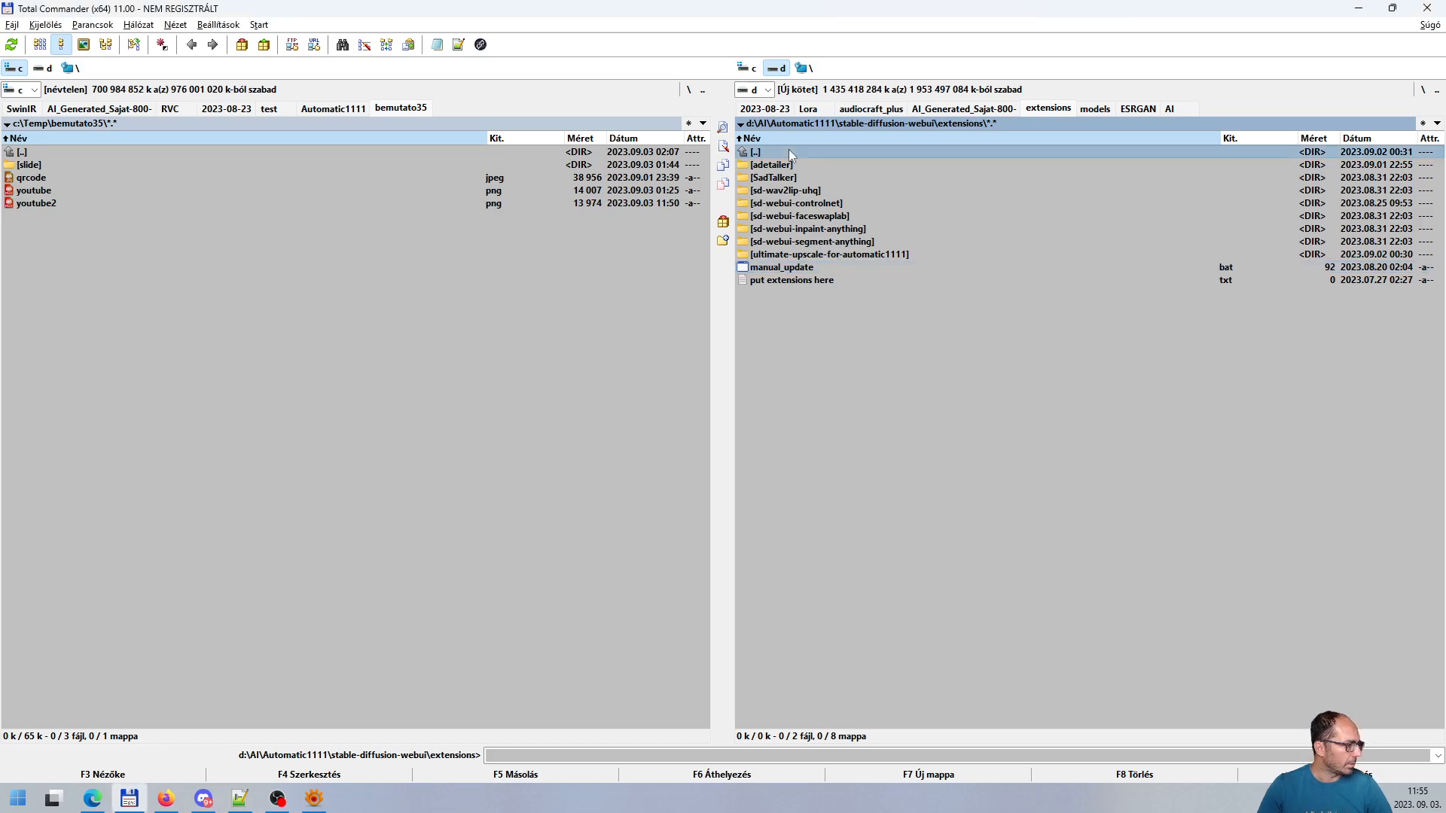
{"action": "double_click", "coordinate": [788, 151]}
{"action": "double_click", "coordinate": [789, 151]}
{"action": "double_click", "coordinate": [798, 164]}
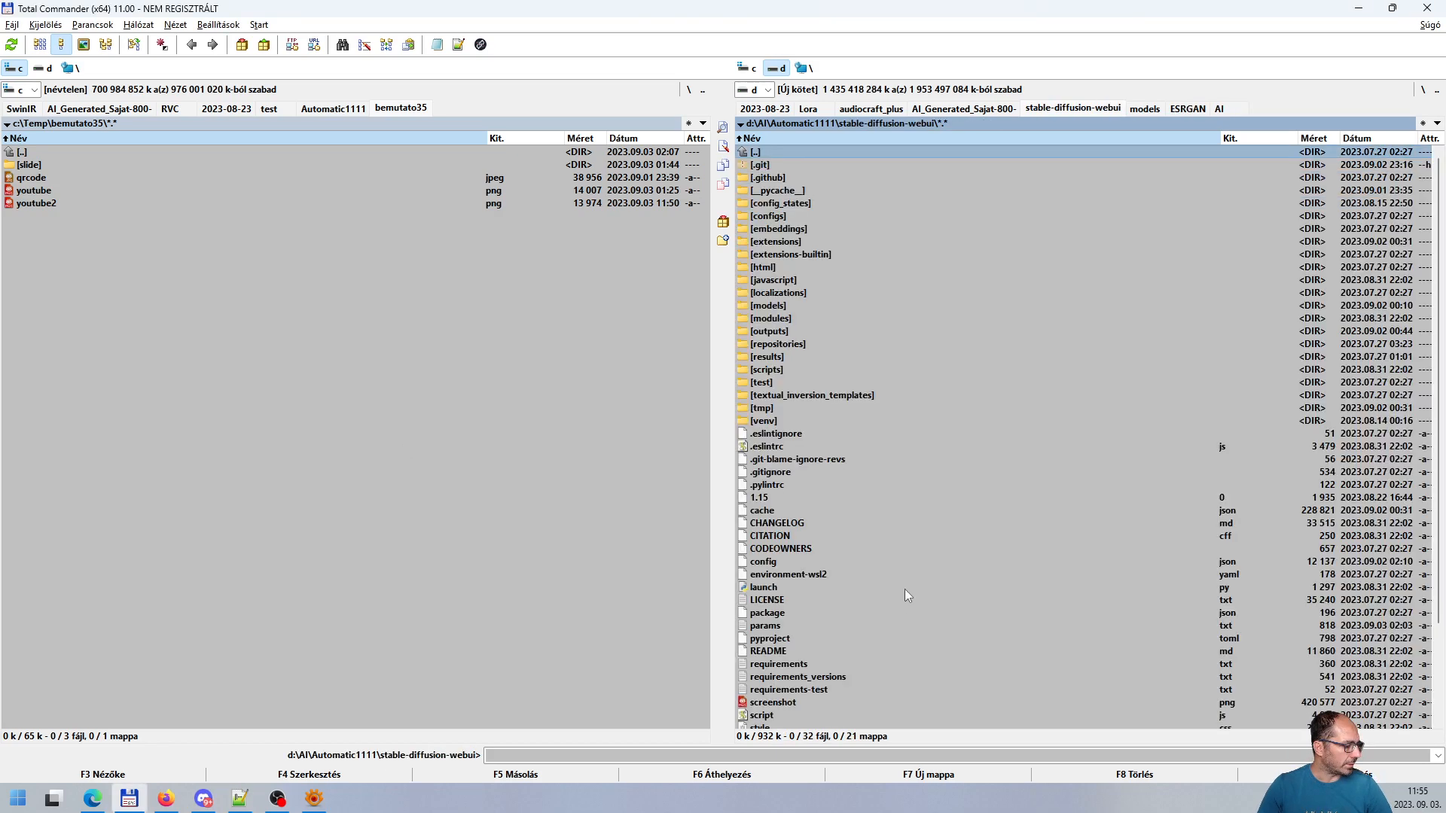
{"action": "scroll", "coordinate": [829, 645], "scroll_direction": "down", "scroll_amount": 1}
{"action": "left_click", "coordinate": [772, 704]}
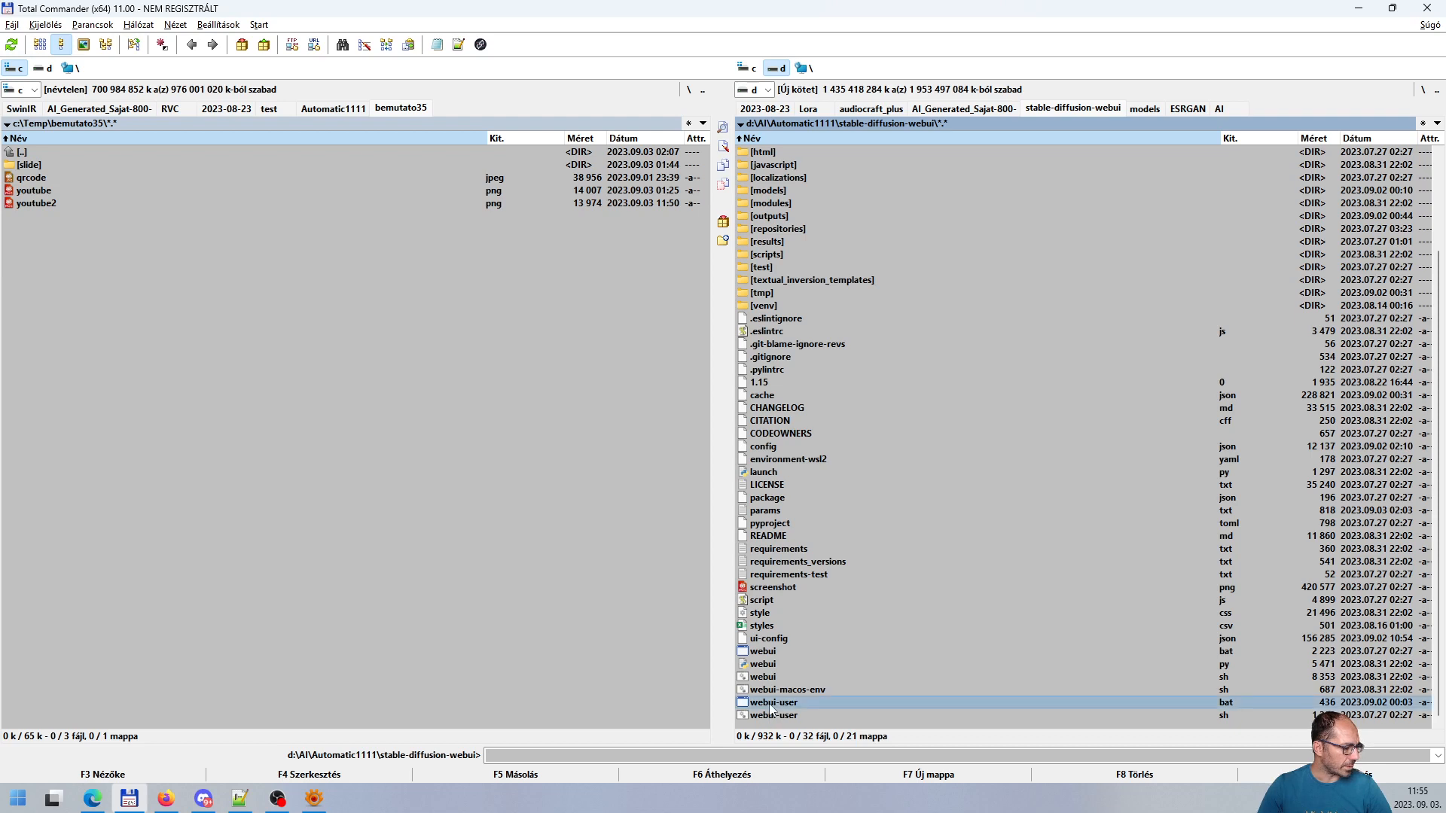
{"action": "double_click", "coordinate": [770, 705]}
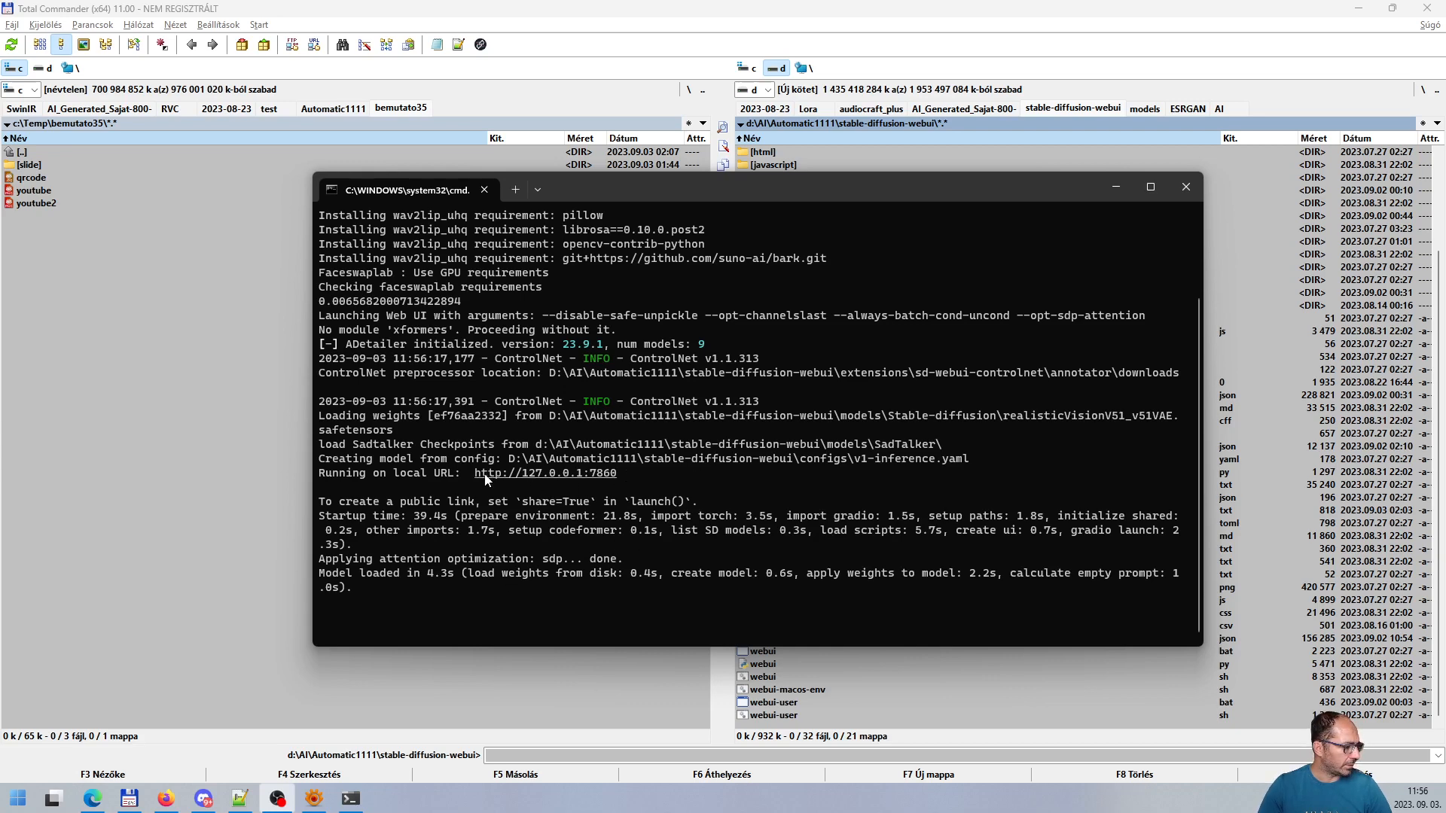
{"action": "left_click", "coordinate": [547, 481], "text": "ctrl"}
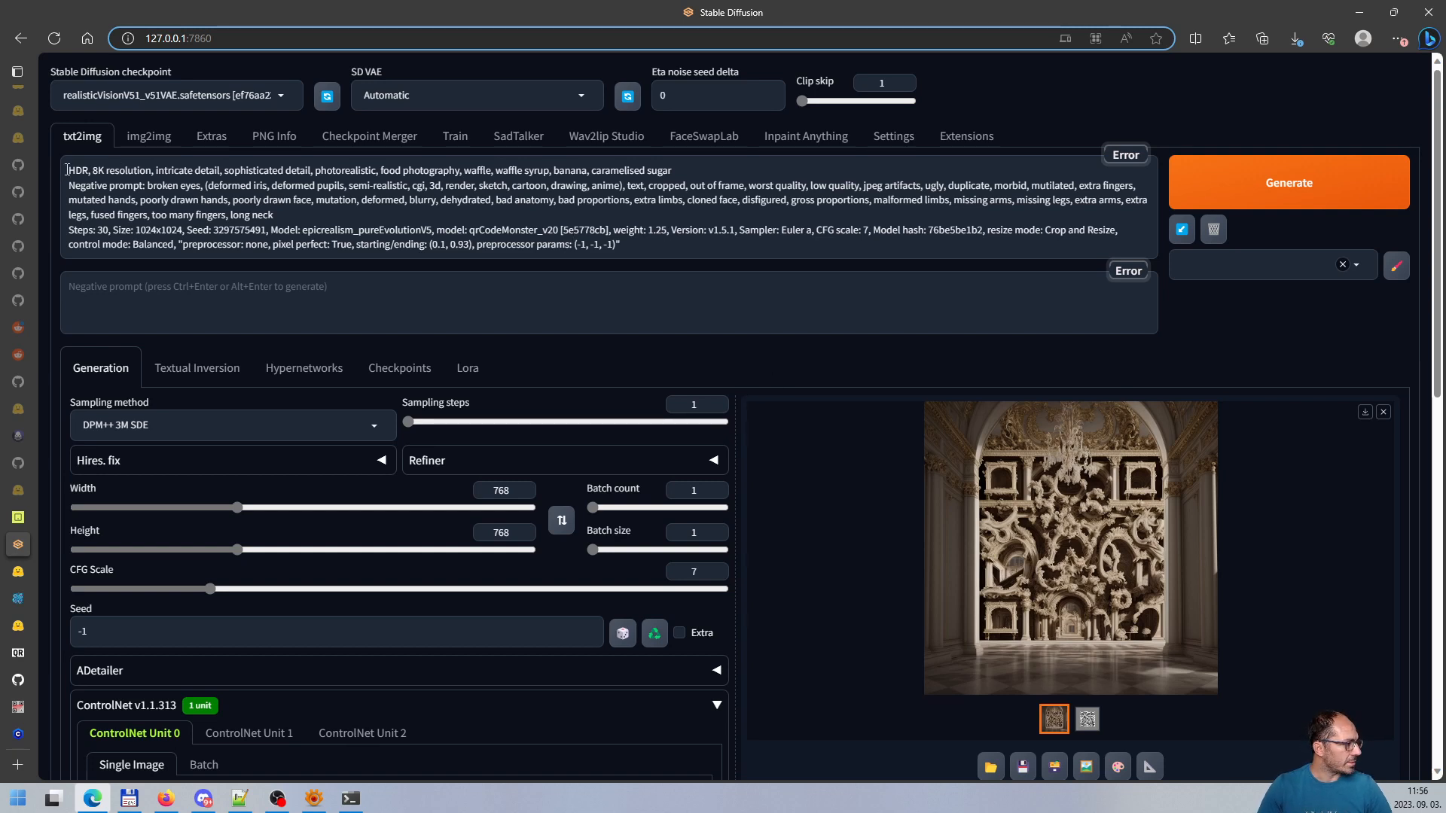
{"action": "left_click_drag", "start_coordinate": [63, 167], "coordinate": [662, 271]}
{"action": "left_click", "coordinate": [650, 248]}
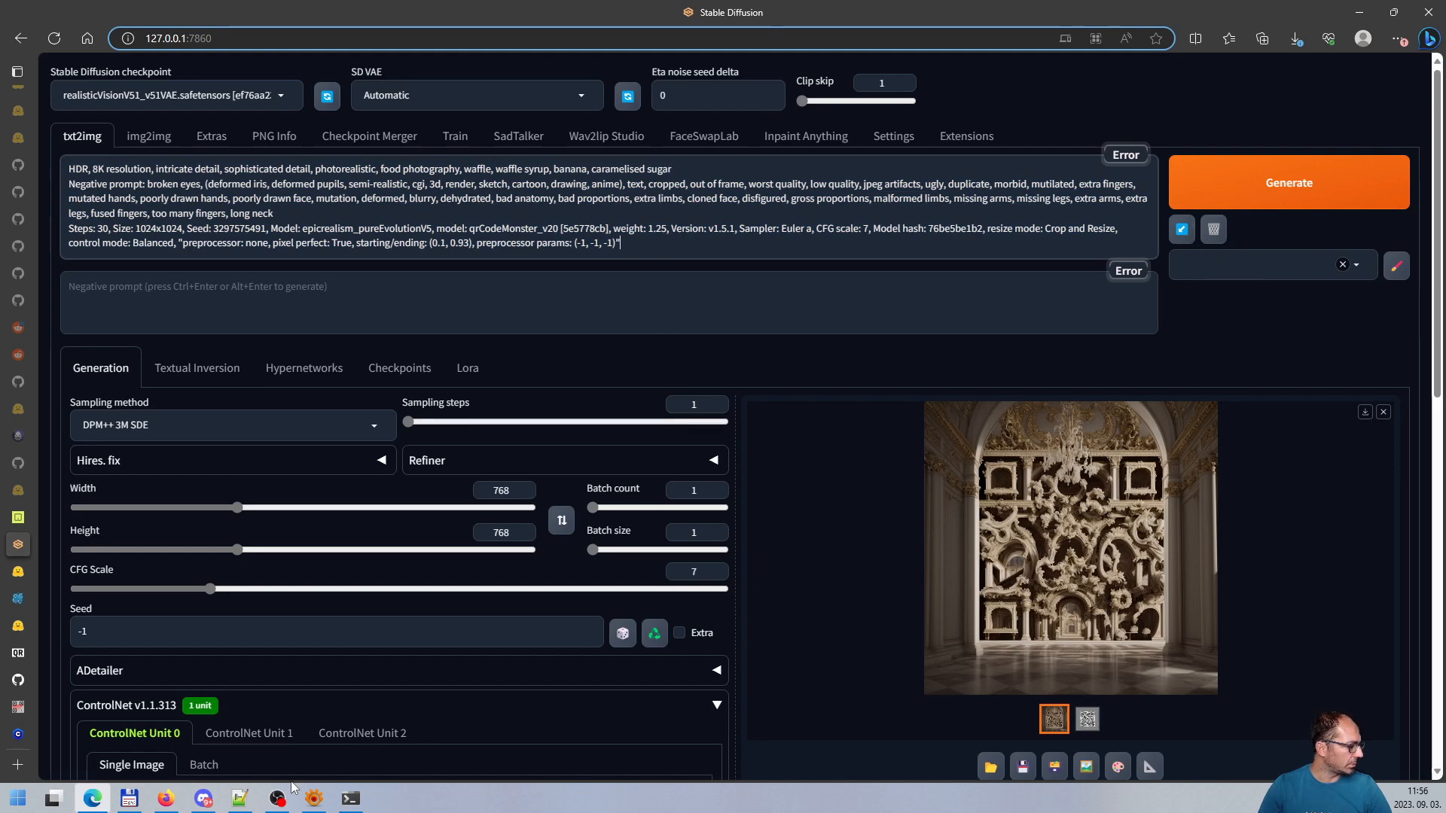
{"action": "left_click", "coordinate": [350, 798]}
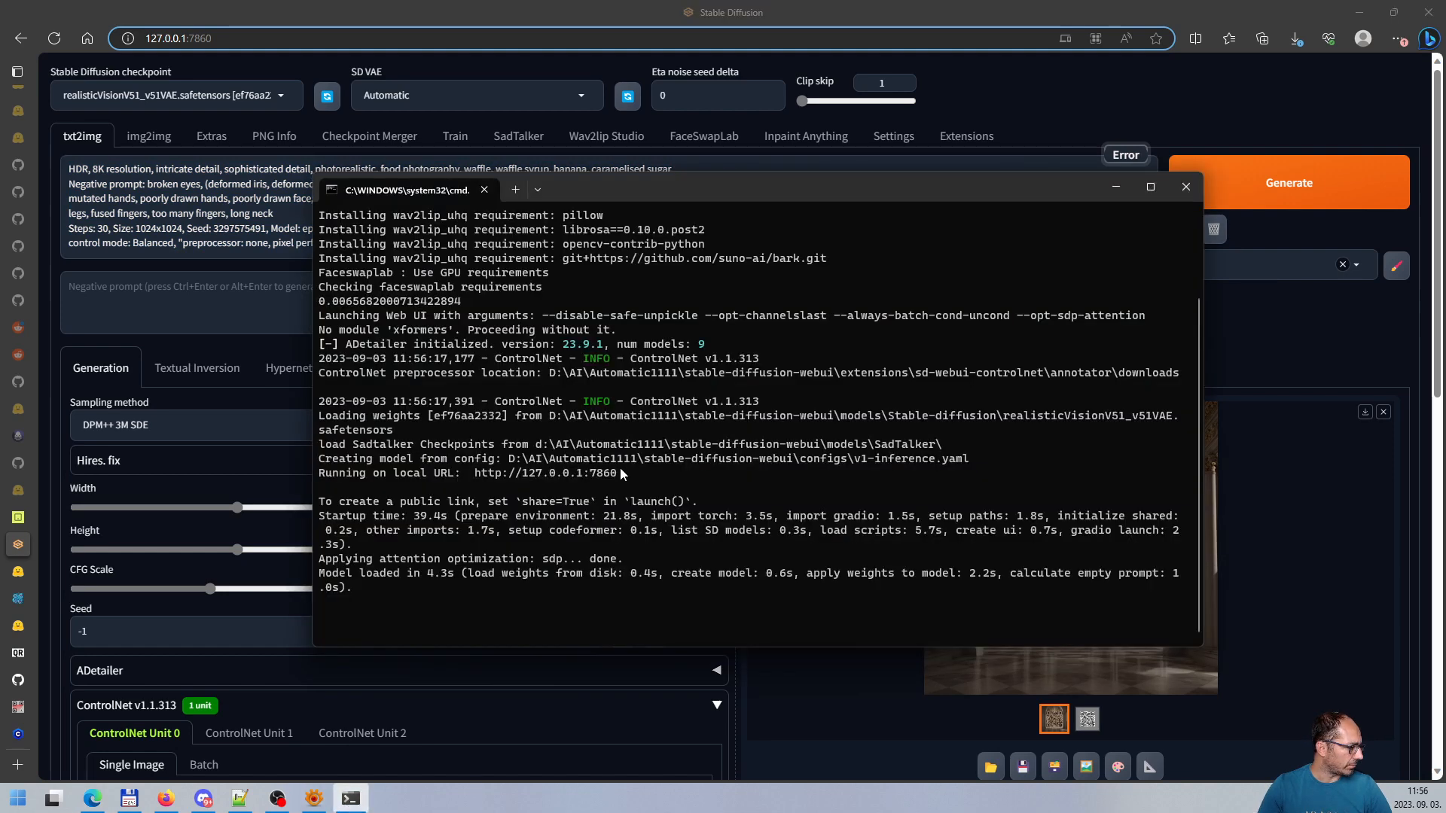
Return to the web UI and apply the pasted generation parameters to the prompt, negative prompt and settings fields
{"action": "left_click", "coordinate": [654, 7]}
{"action": "left_click", "coordinate": [1181, 230]}
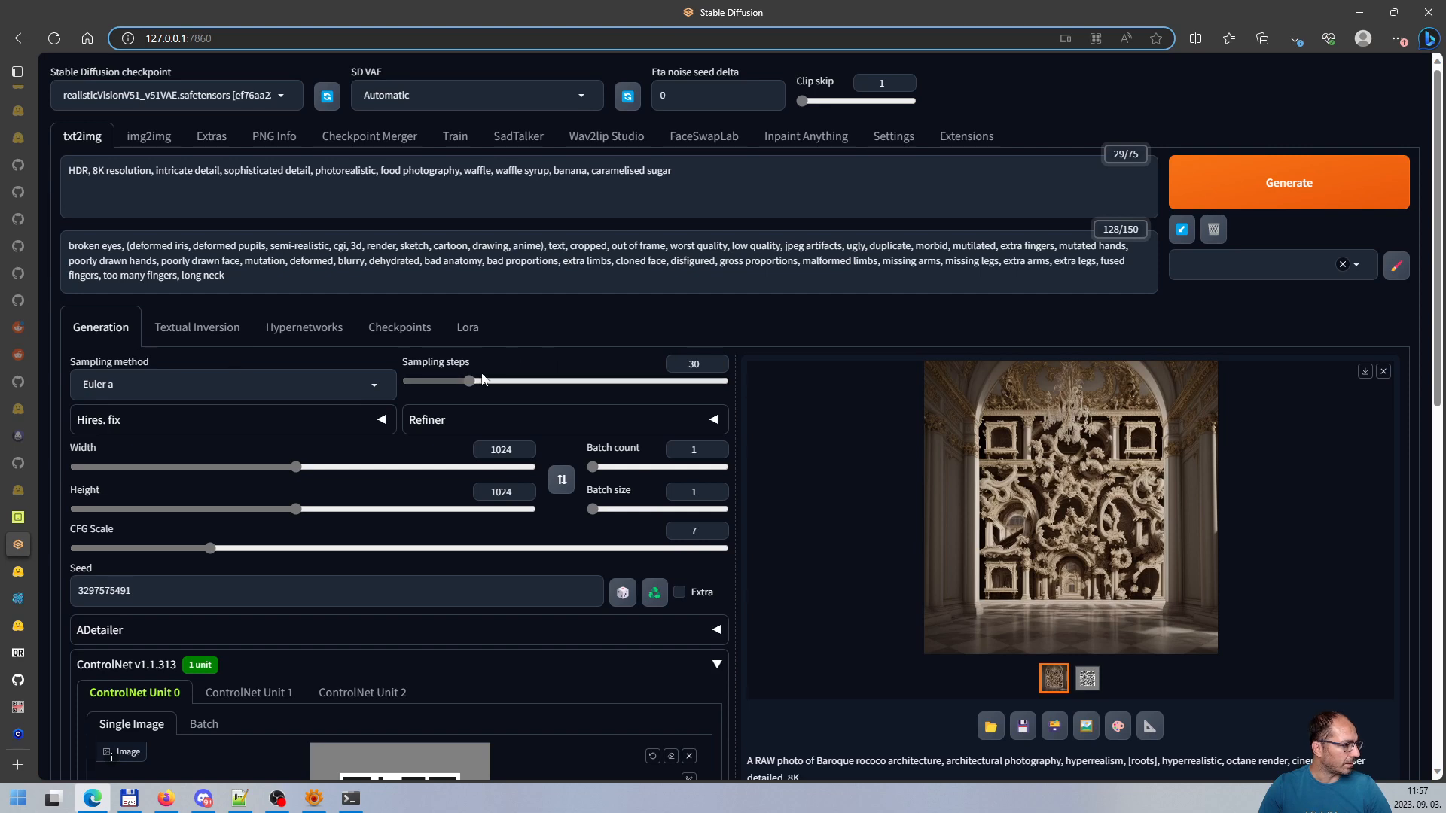
{"action": "key", "text": "alt+Tab"}
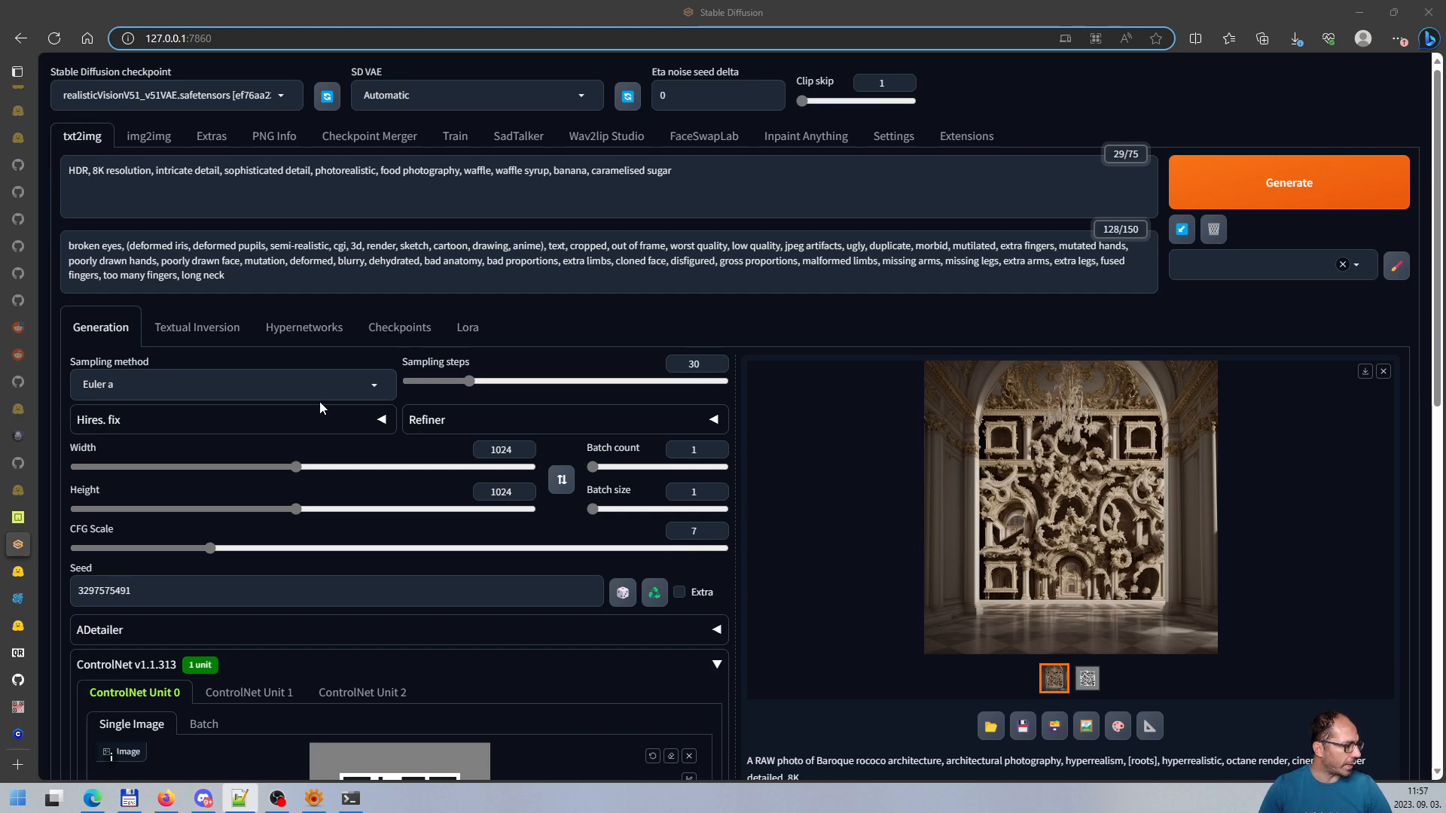
Look through the available sampling methods, including the DPM++ variants, and leave Euler a selected
{"action": "left_click", "coordinate": [375, 386]}
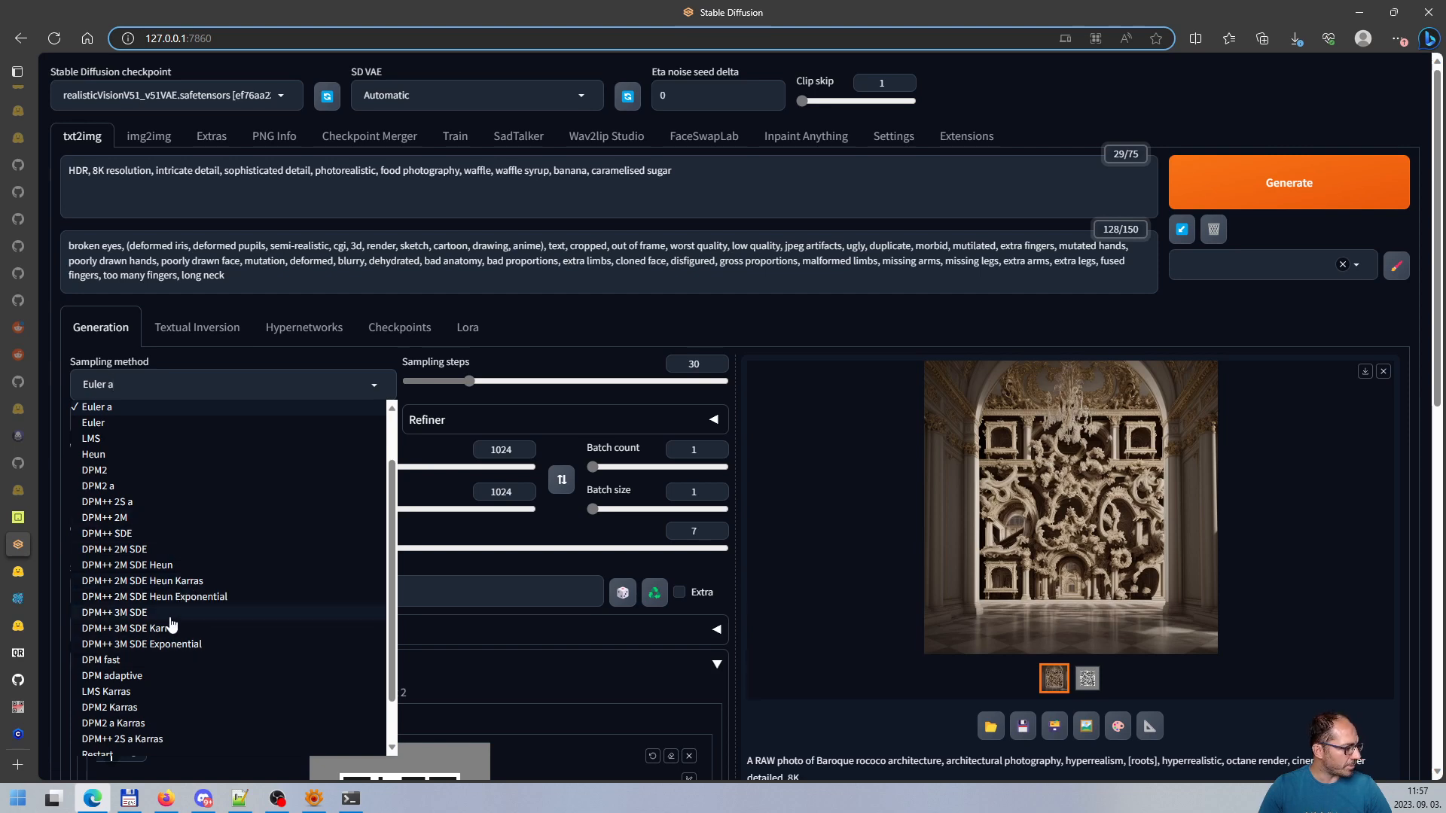
{"action": "scroll", "coordinate": [192, 629], "scroll_direction": "down", "scroll_amount": 1}
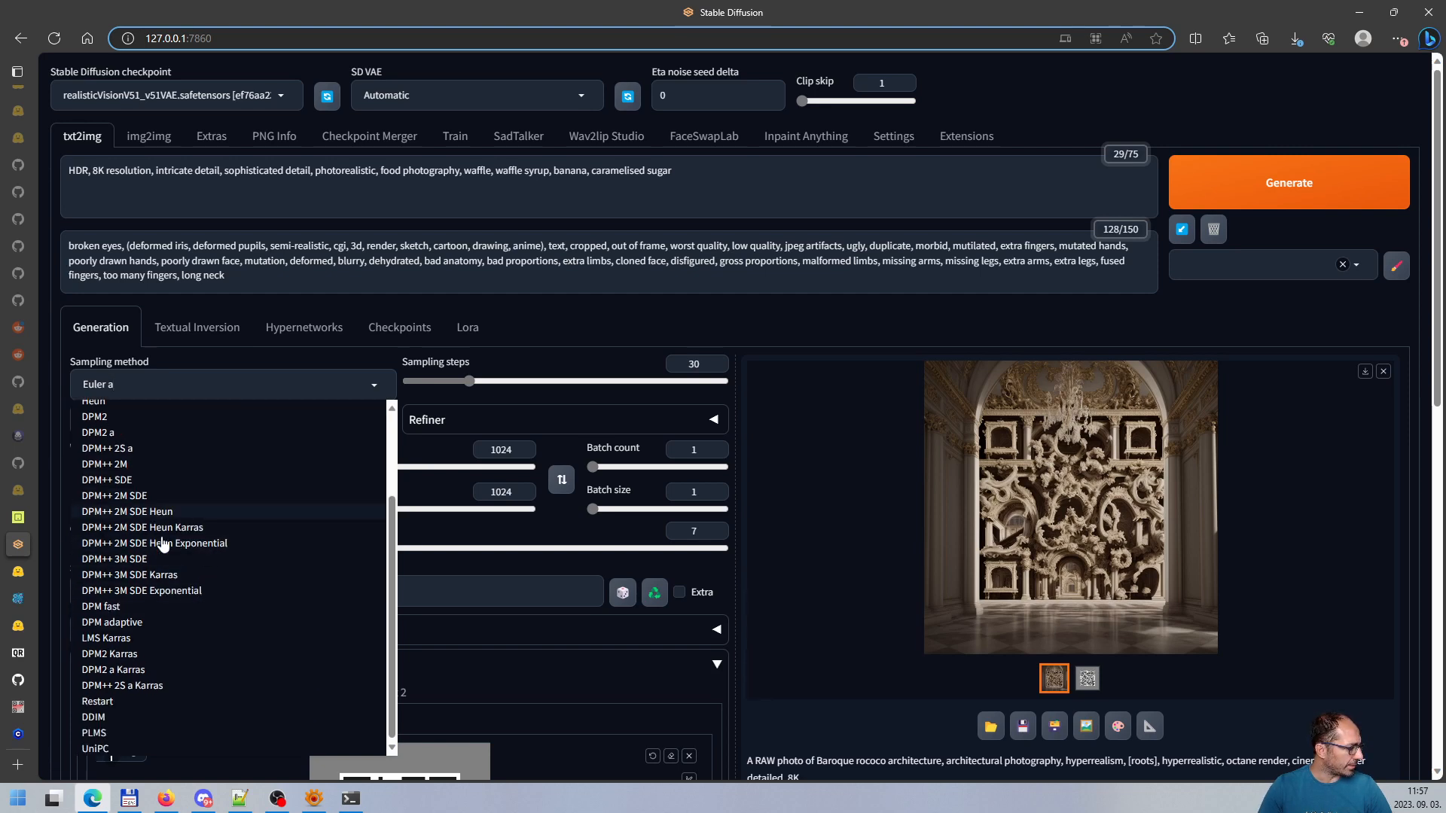
{"action": "scroll", "coordinate": [189, 556], "scroll_direction": "up", "scroll_amount": 1}
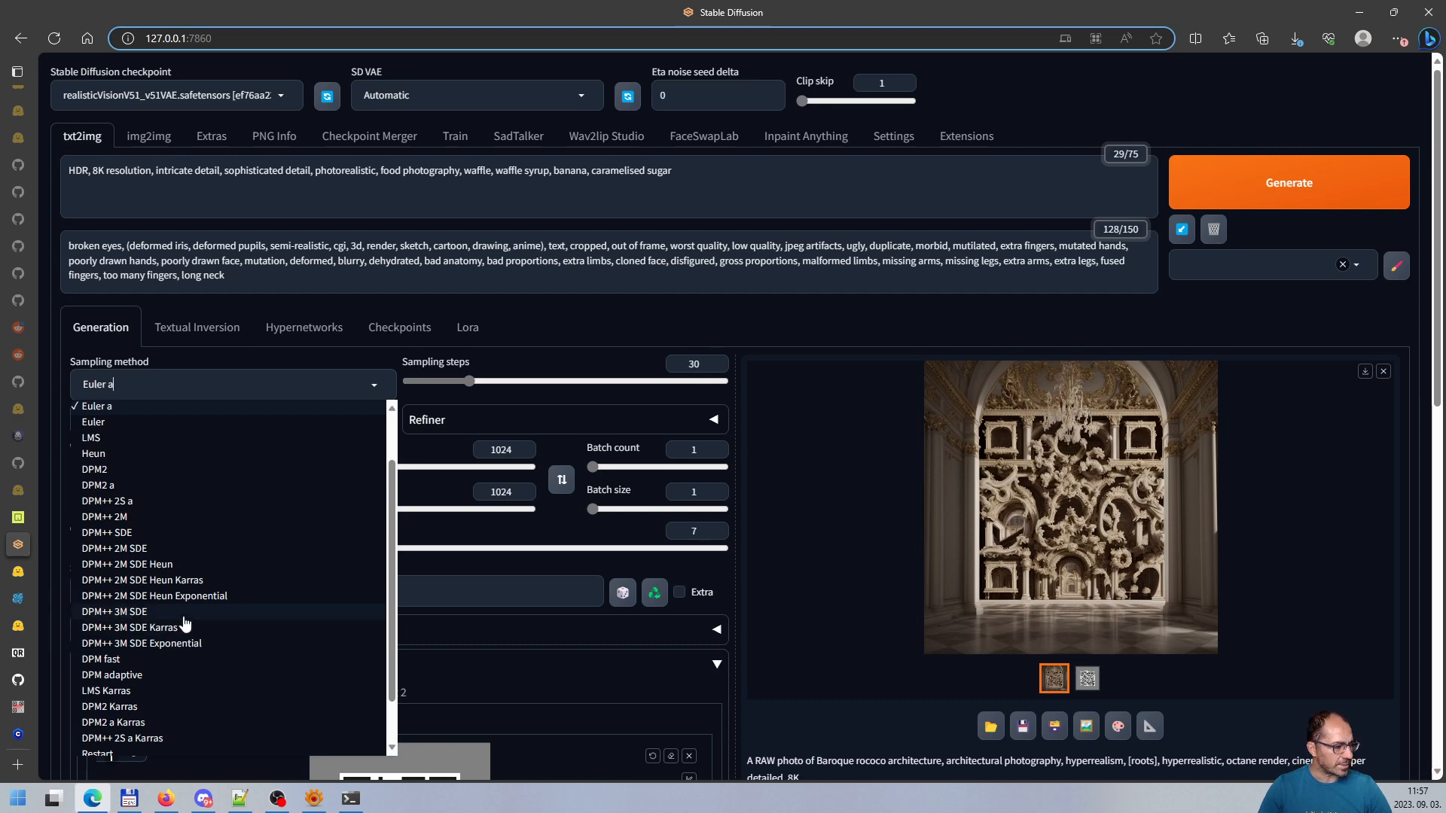
{"action": "left_click", "coordinate": [729, 312]}
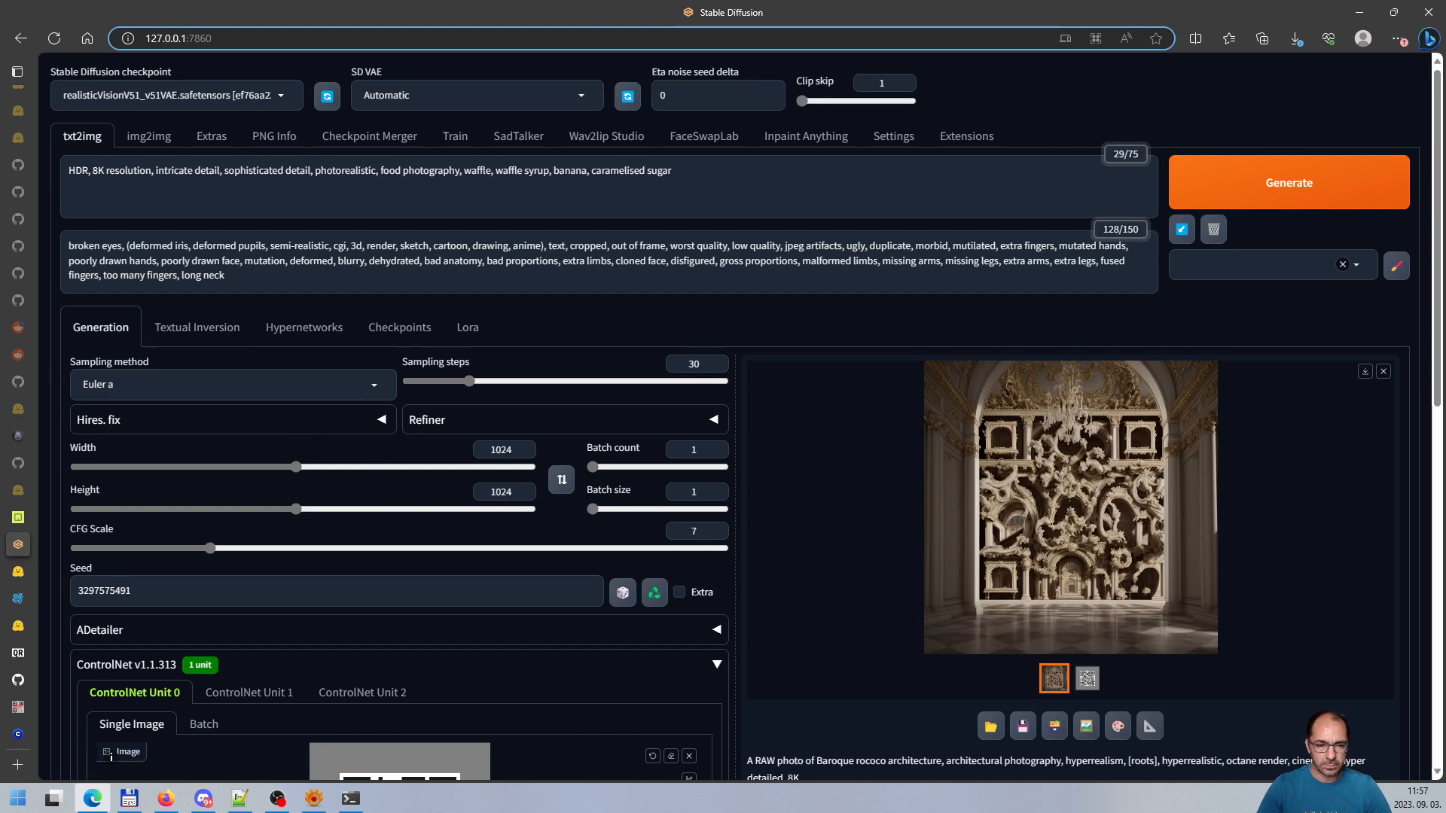
{"action": "key", "text": "alt+Tab"}
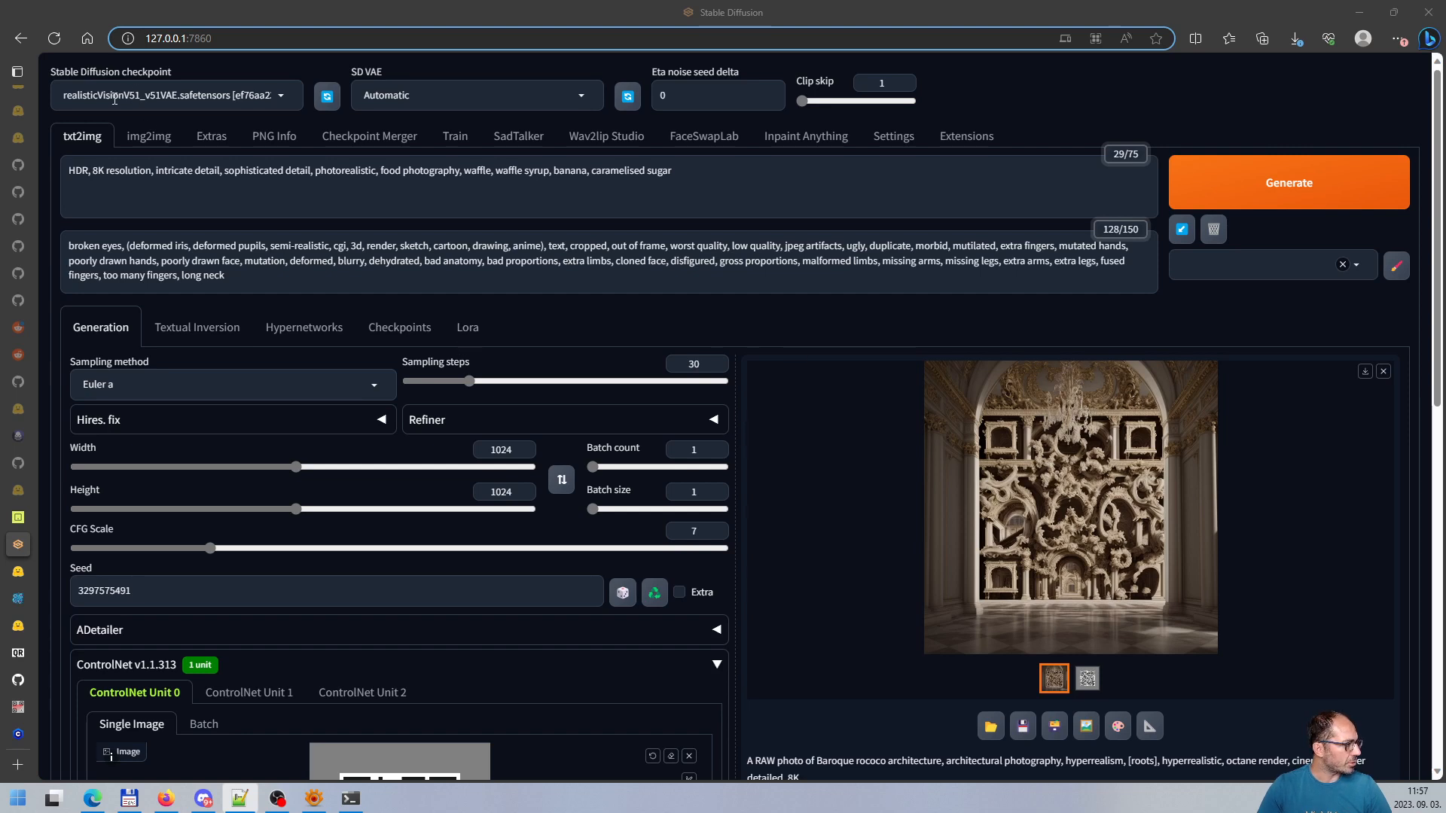
Set the image width and height to 512 and reset the seed to -1 for a random one
{"action": "double_click", "coordinate": [501, 450]}
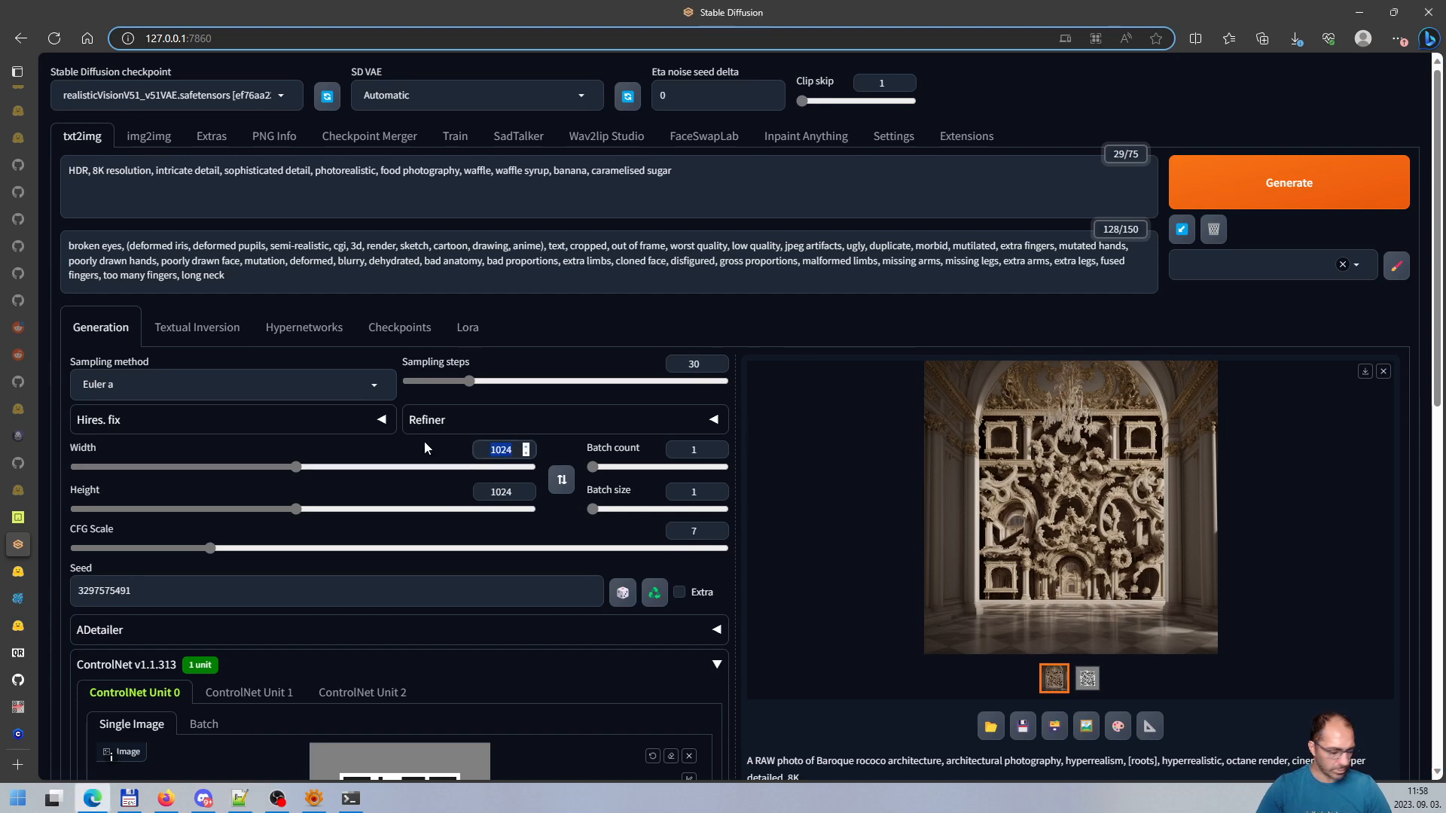
{"action": "type", "text": "512"}
{"action": "key", "text": "Tab"}
{"action": "type", "text": "512"}
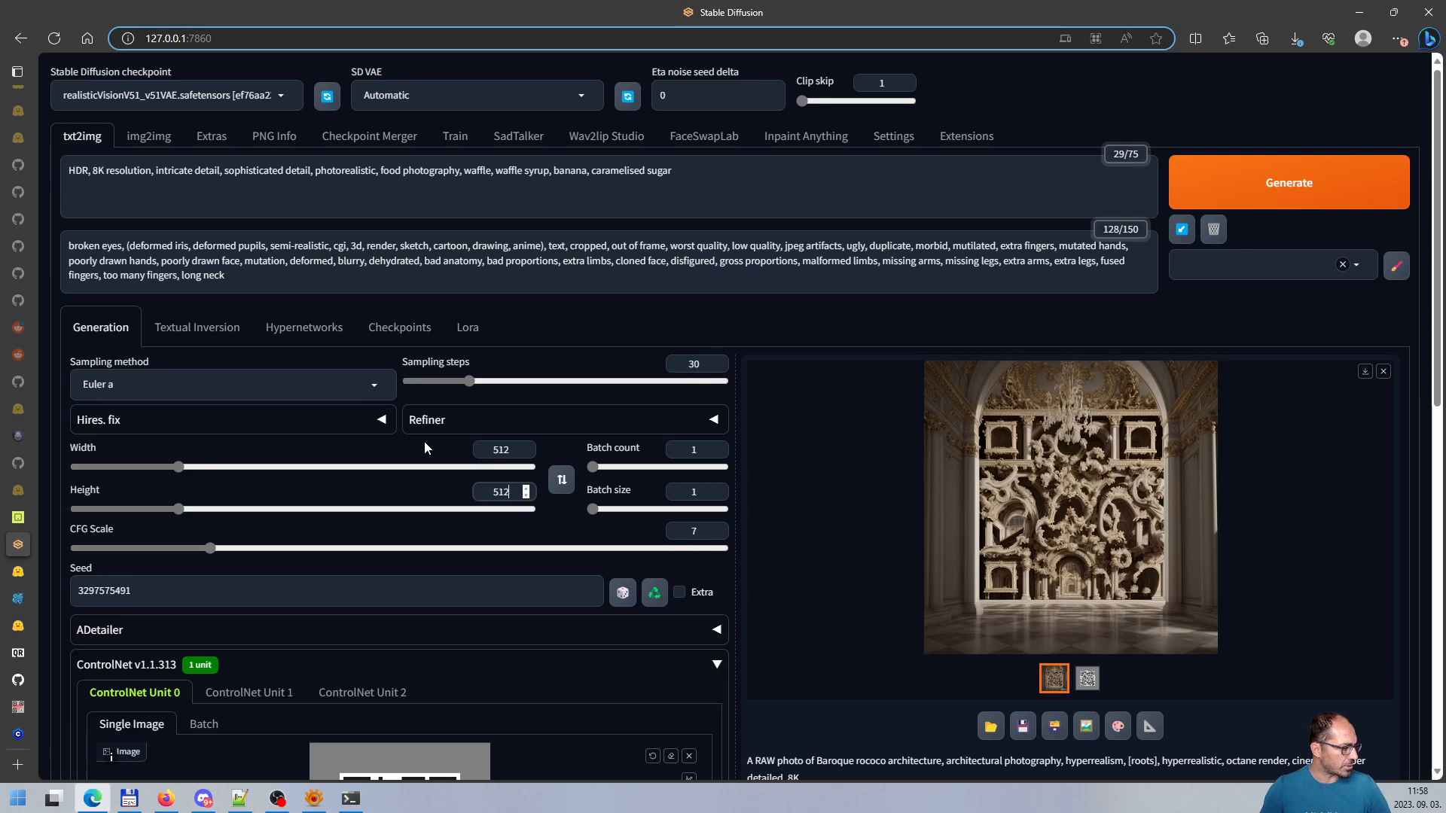
{"action": "left_click", "coordinate": [625, 321]}
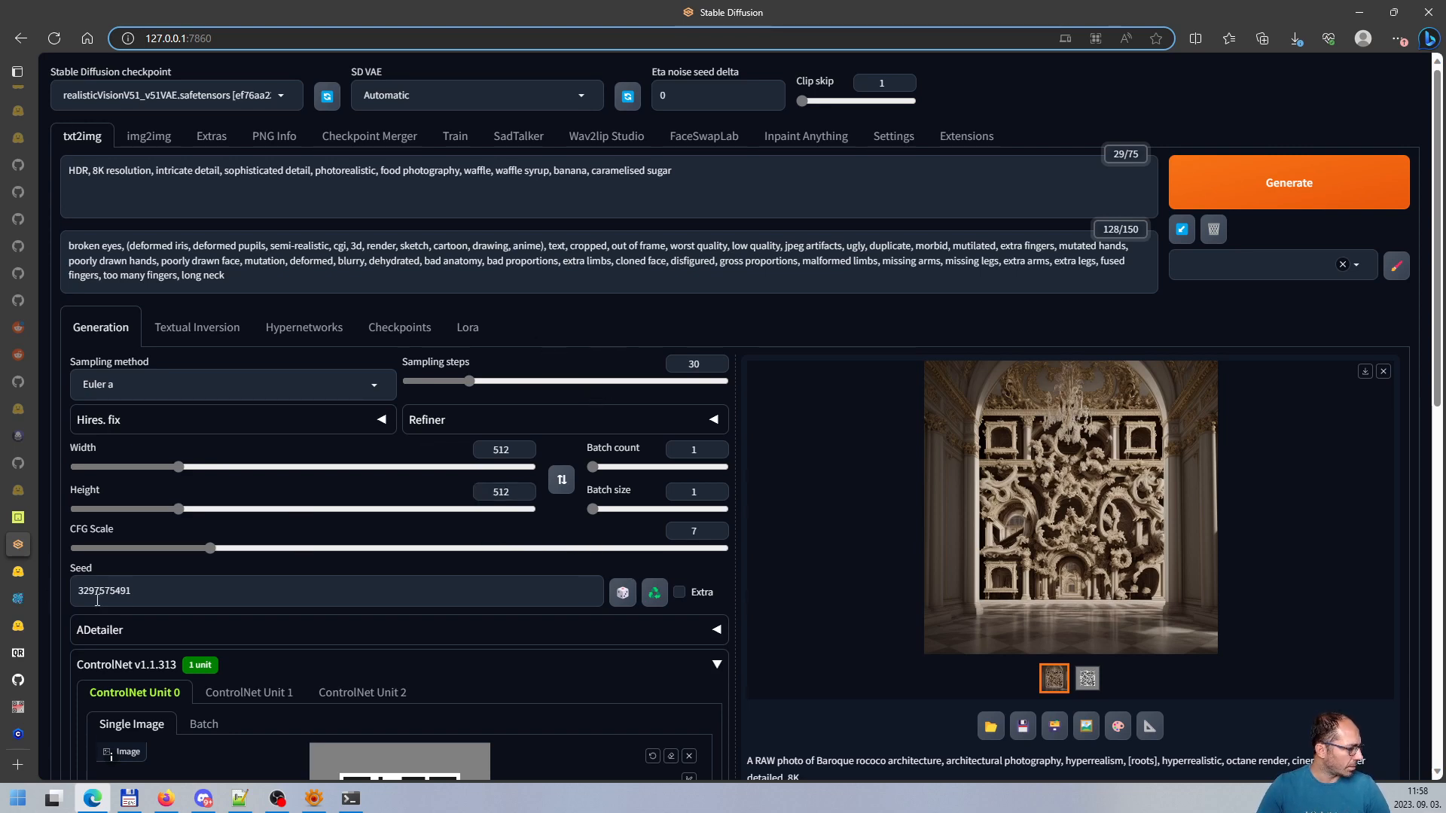
{"action": "left_click", "coordinate": [623, 594]}
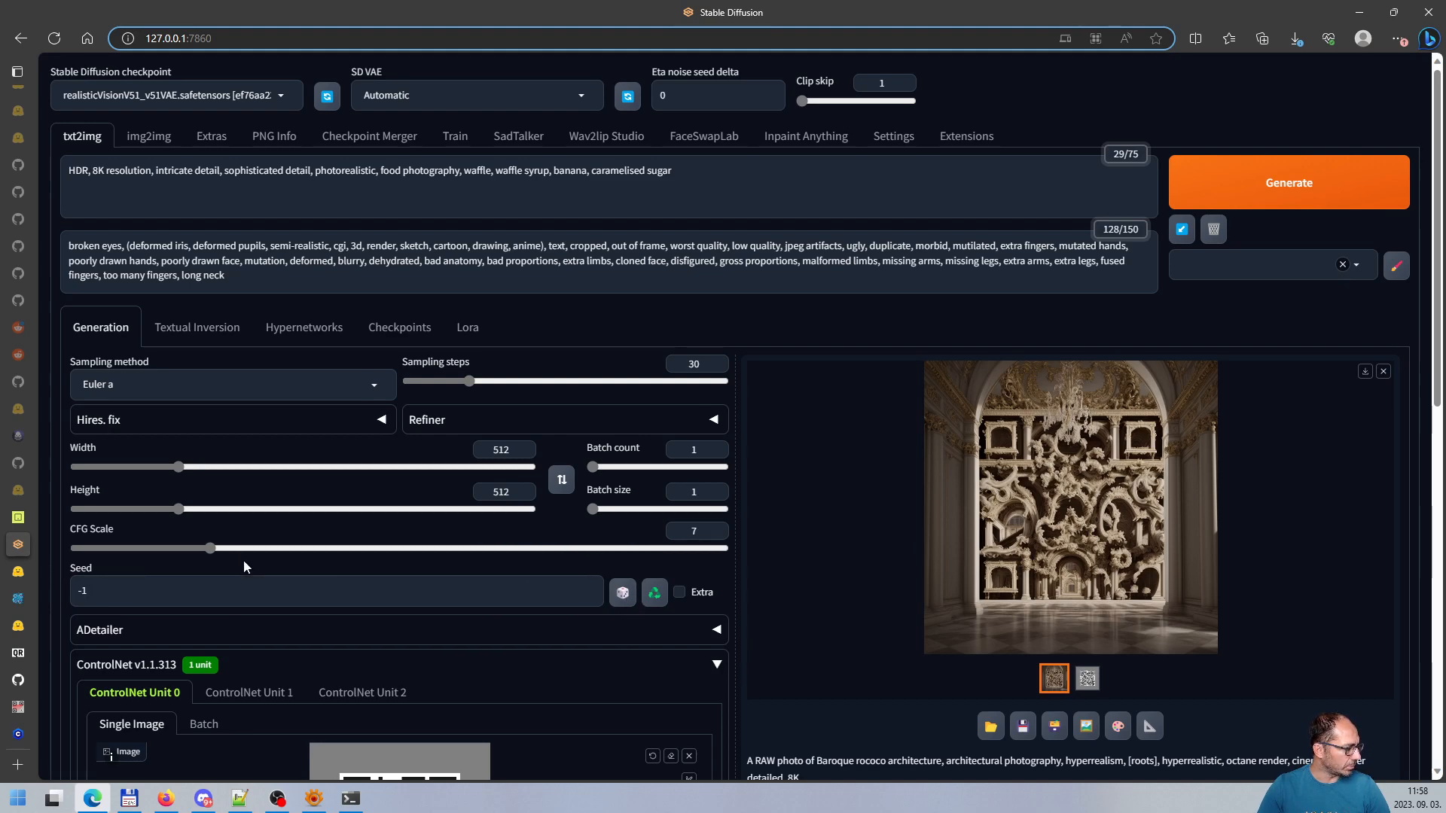
Collapse and reopen the ControlNet section and check that Unit 0 with the QR code image is enabled
{"action": "scroll", "coordinate": [242, 560], "scroll_direction": "down", "scroll_amount": 4}
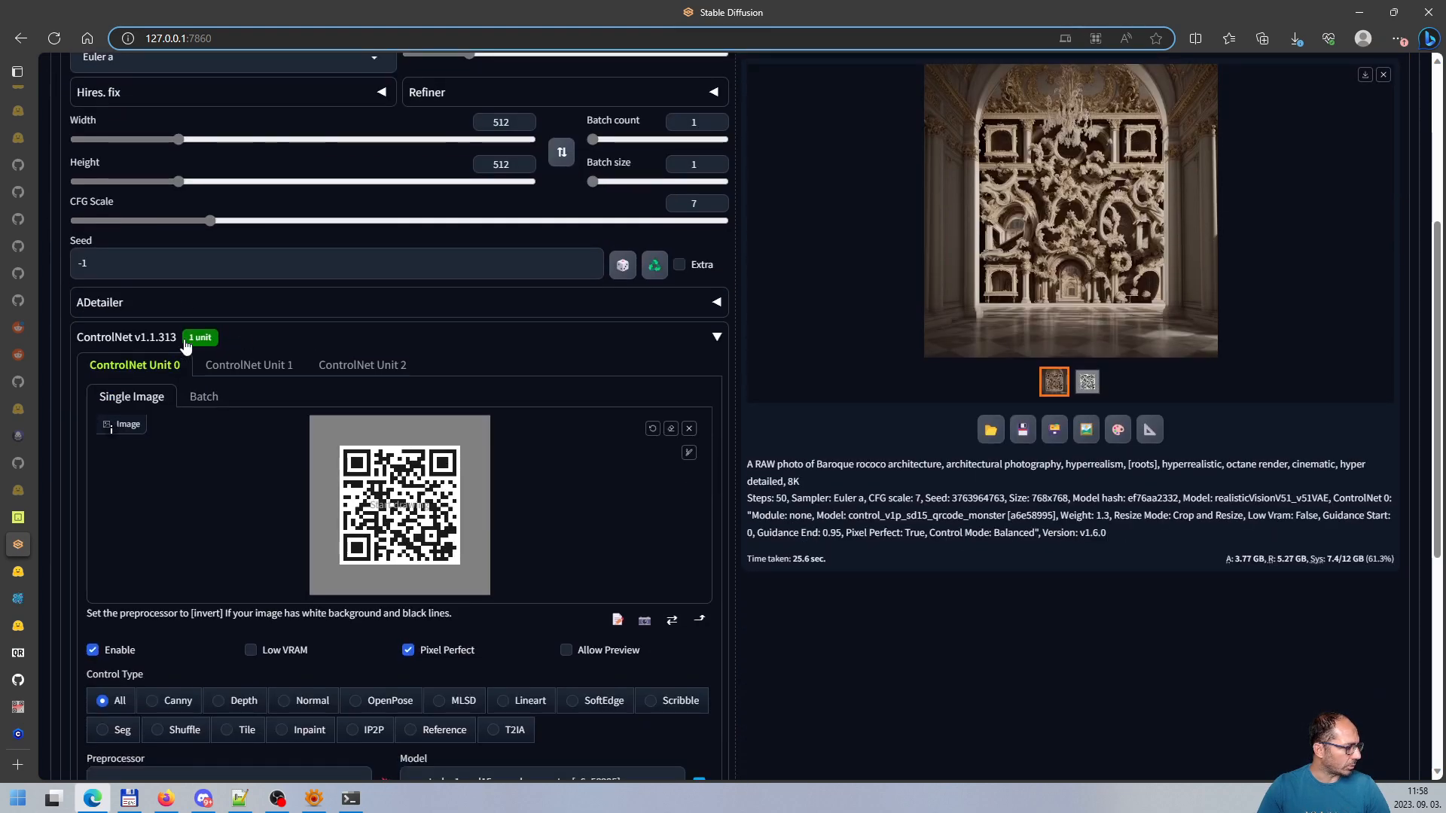
{"action": "left_click", "coordinate": [404, 344]}
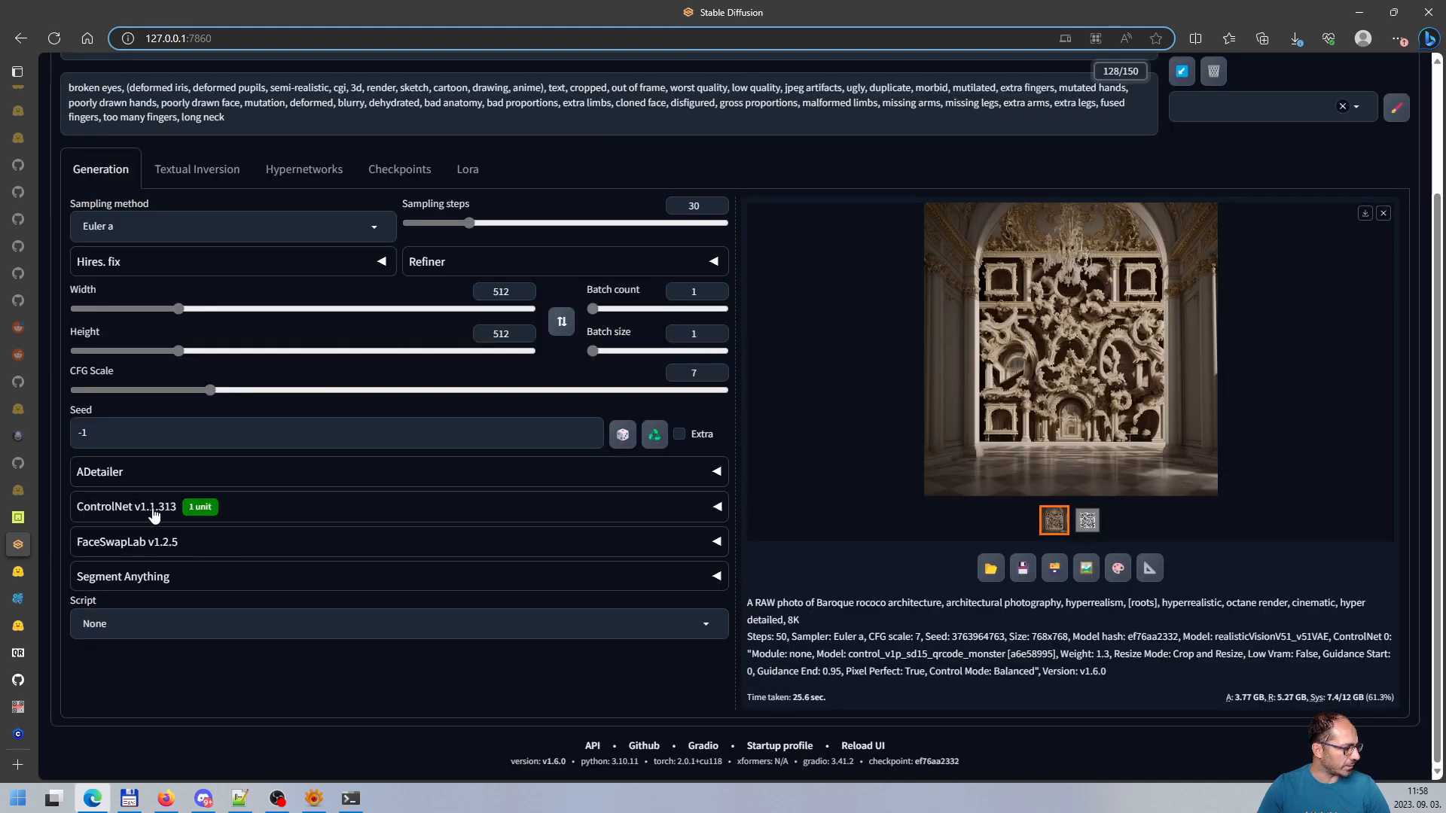
{"action": "left_click", "coordinate": [294, 507]}
{"action": "scroll", "coordinate": [234, 183], "scroll_direction": "down", "scroll_amount": 6}
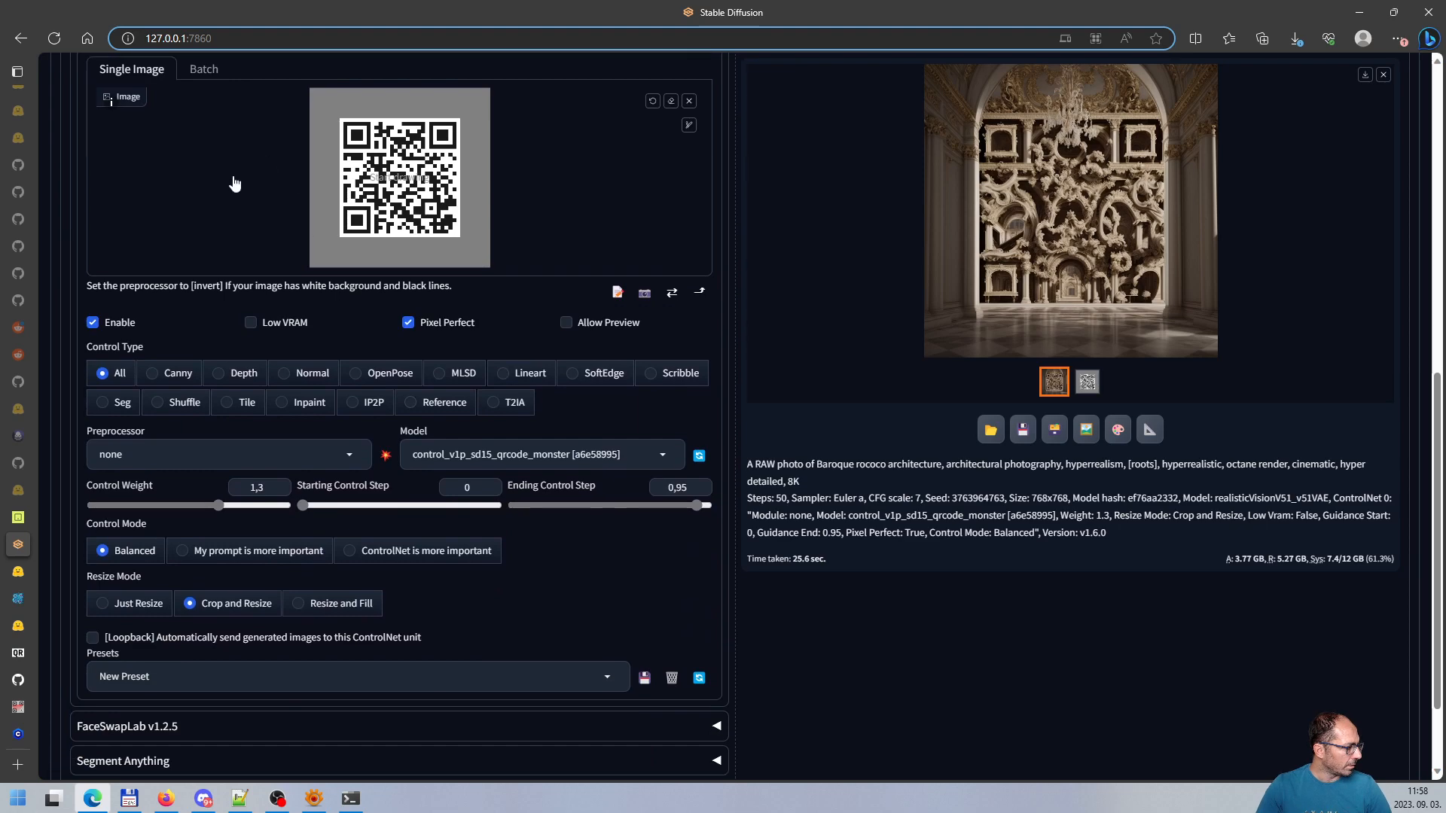
{"action": "scroll", "coordinate": [234, 183], "scroll_direction": "up", "scroll_amount": 2}
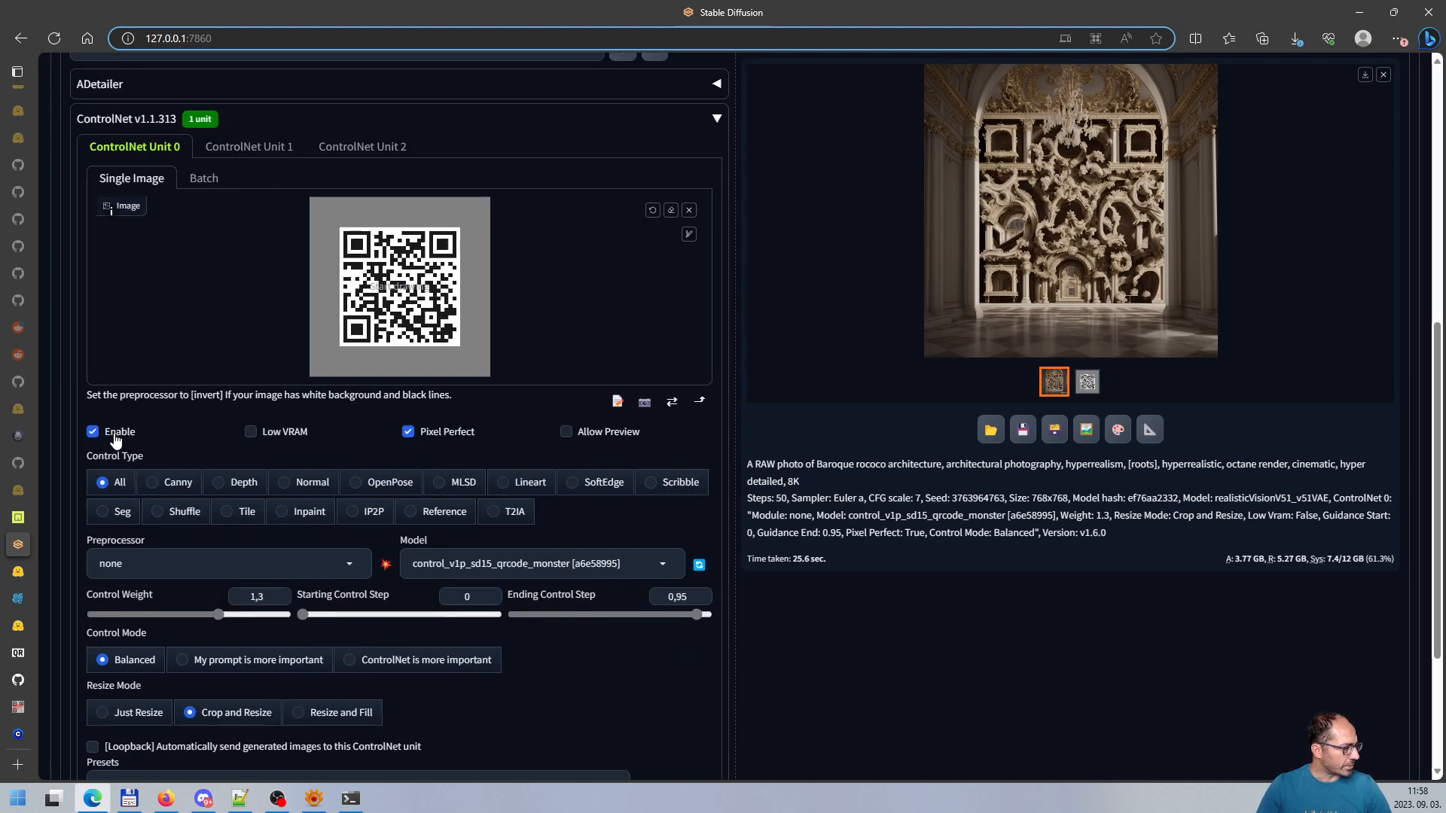
{"action": "left_click", "coordinate": [93, 431]}
{"action": "left_click", "coordinate": [115, 437]}
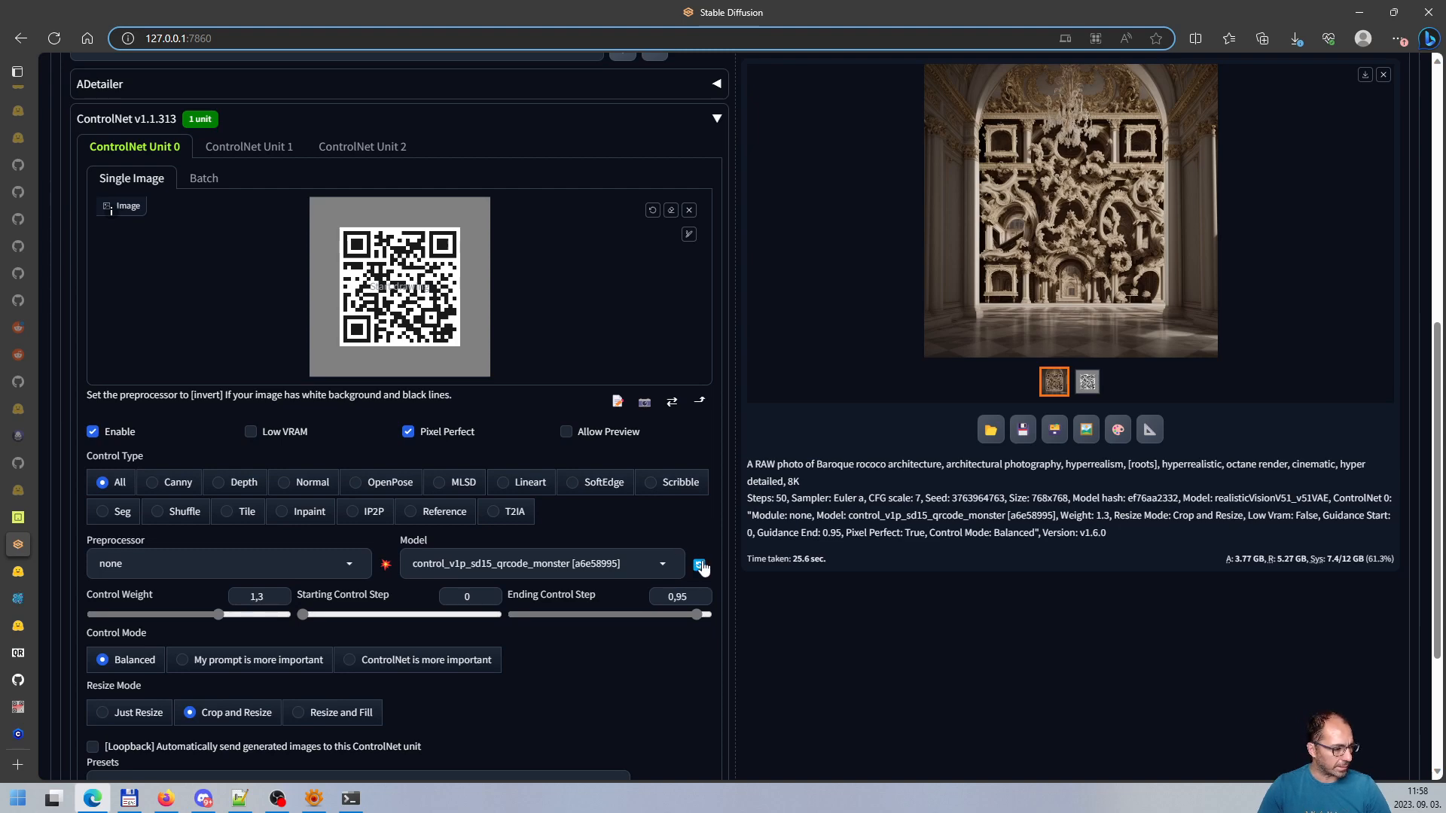
Refresh the ControlNet model list and select control_v1p_sd15_qrcode_monster as the Unit 0 model
{"action": "left_click", "coordinate": [701, 565]}
{"action": "left_click", "coordinate": [664, 567]}
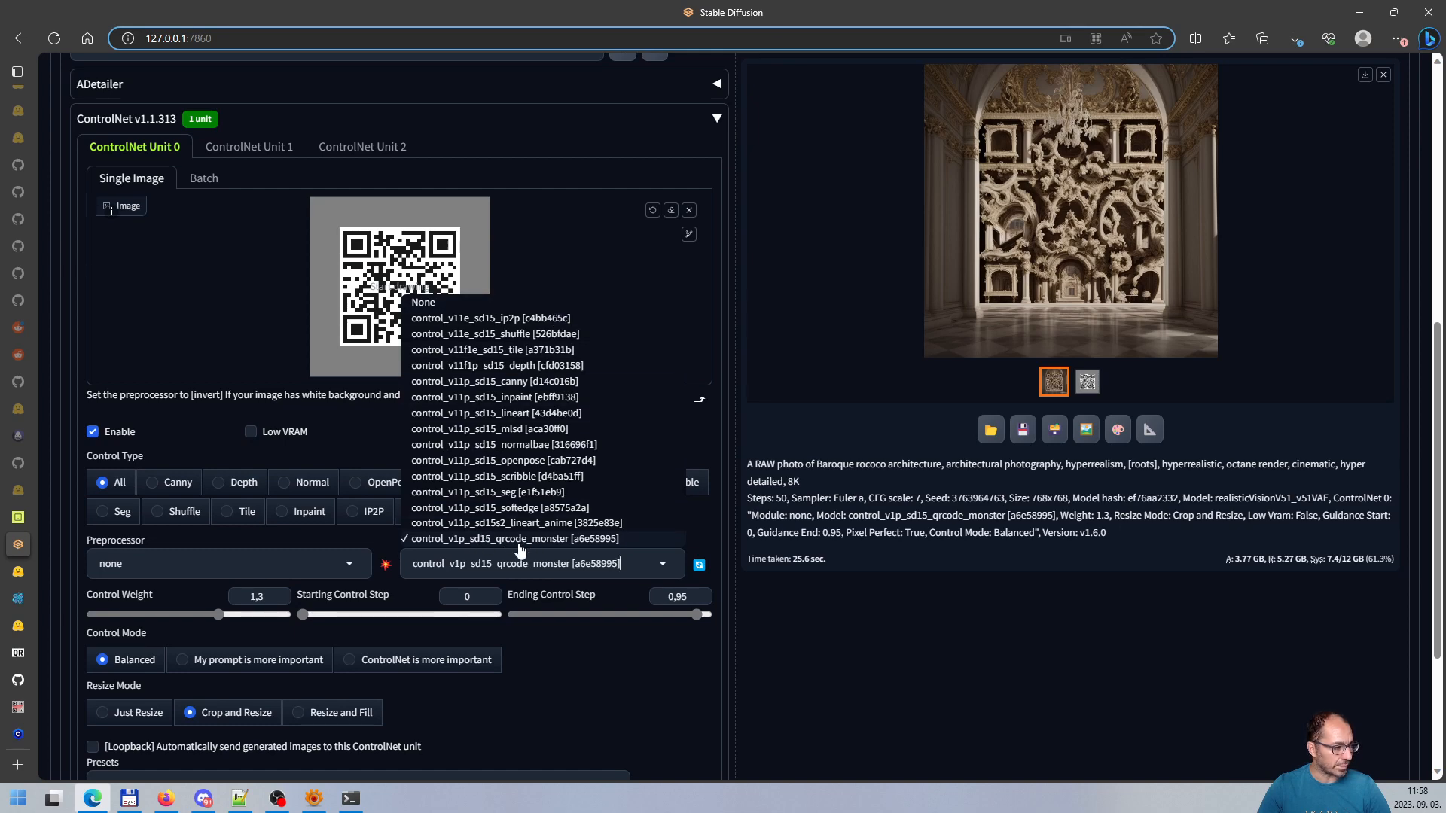
{"action": "left_click", "coordinate": [488, 541]}
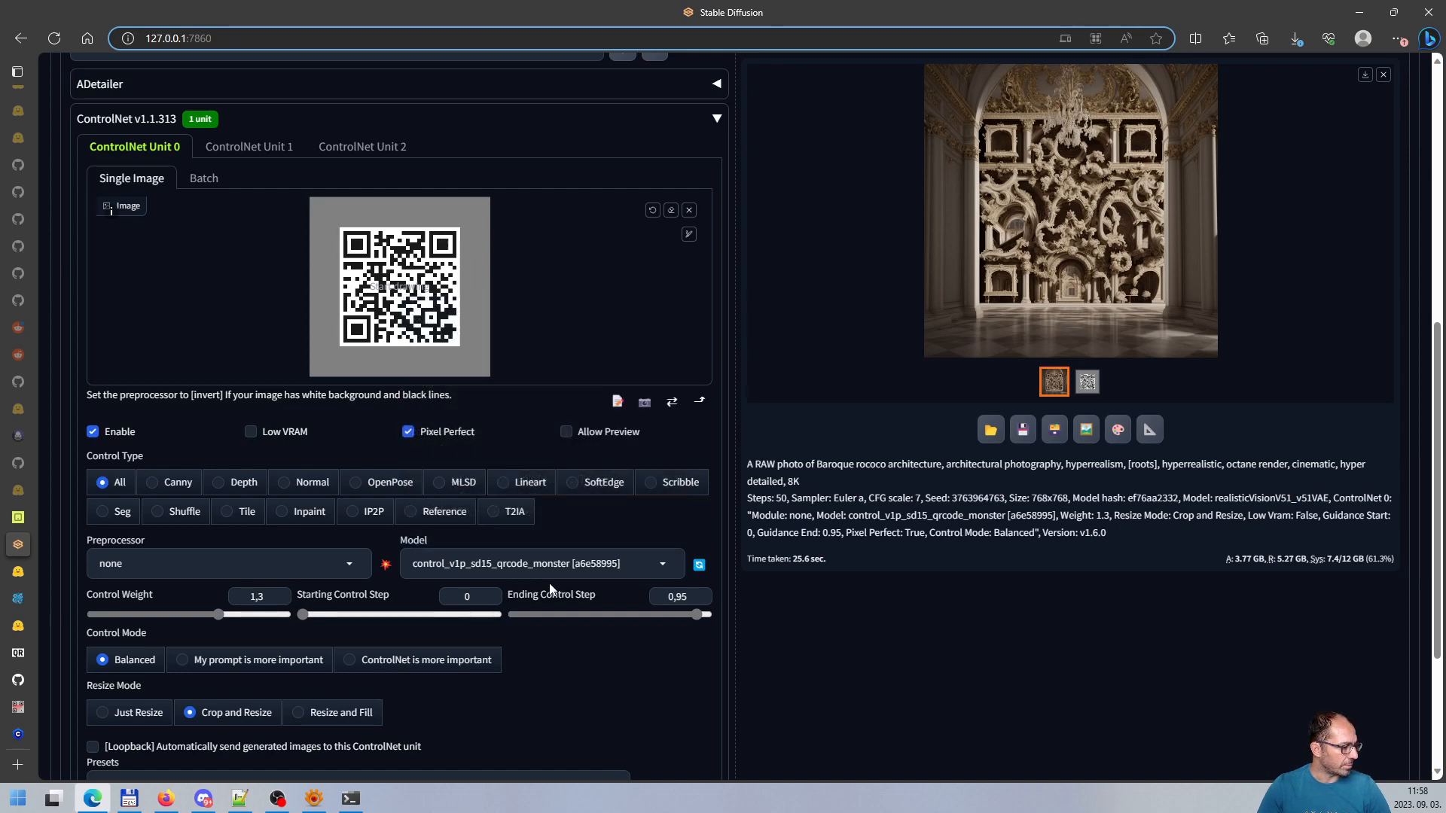
Keep ControlNet Unit 0's Starting Control Step at 0 and its Ending Control Step at 0.95
{"action": "scroll", "coordinate": [550, 589], "scroll_direction": "down", "scroll_amount": 1}
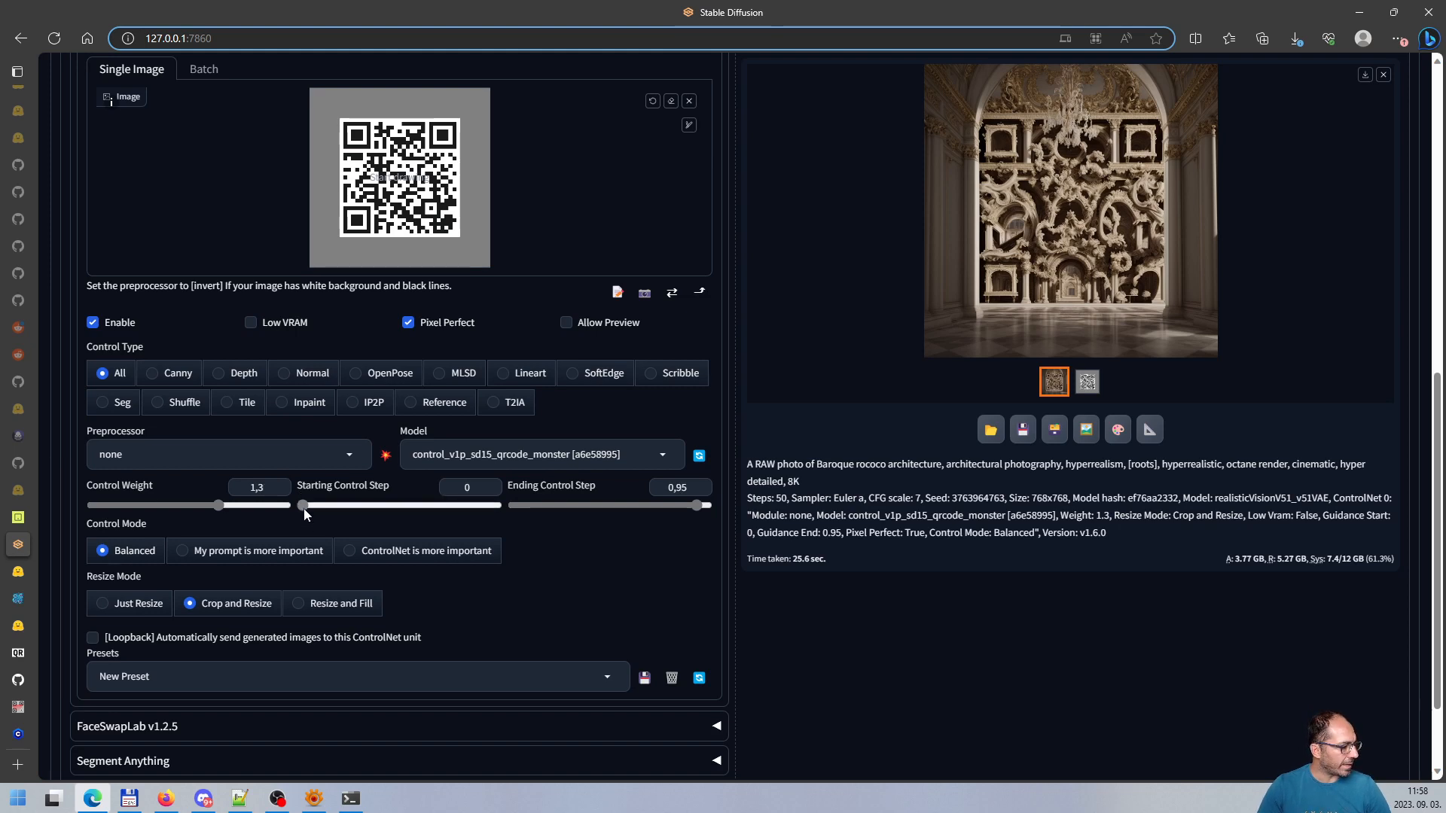
{"action": "mouse_move", "coordinate": [305, 508]}
{"action": "left_mouse_down"}
{"action": "mouse_move", "coordinate": [328, 509]}
{"action": "mouse_move", "coordinate": [290, 506]}
{"action": "left_mouse_up"}
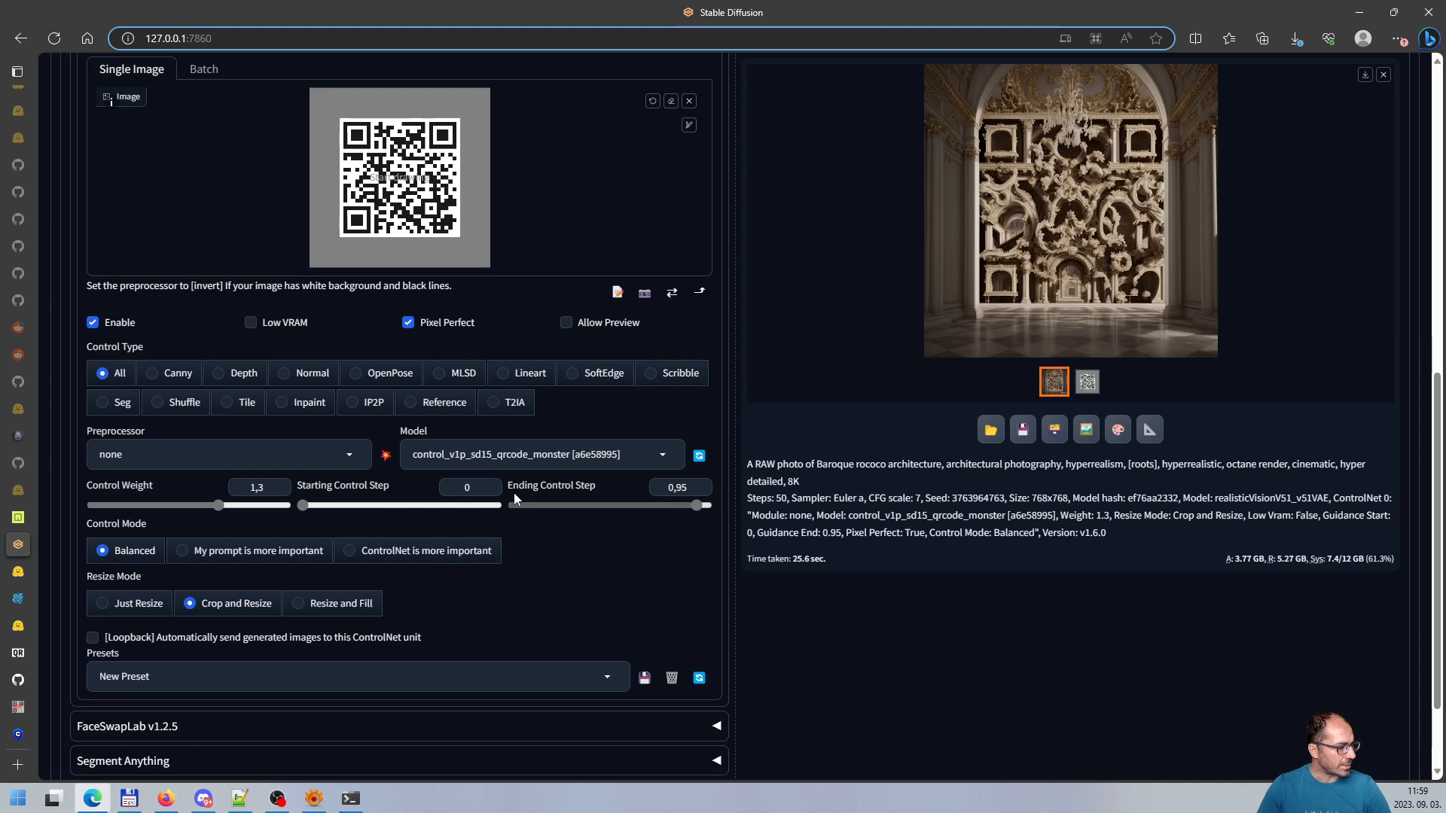
{"action": "left_click_drag", "start_coordinate": [698, 505], "coordinate": [696, 503]}
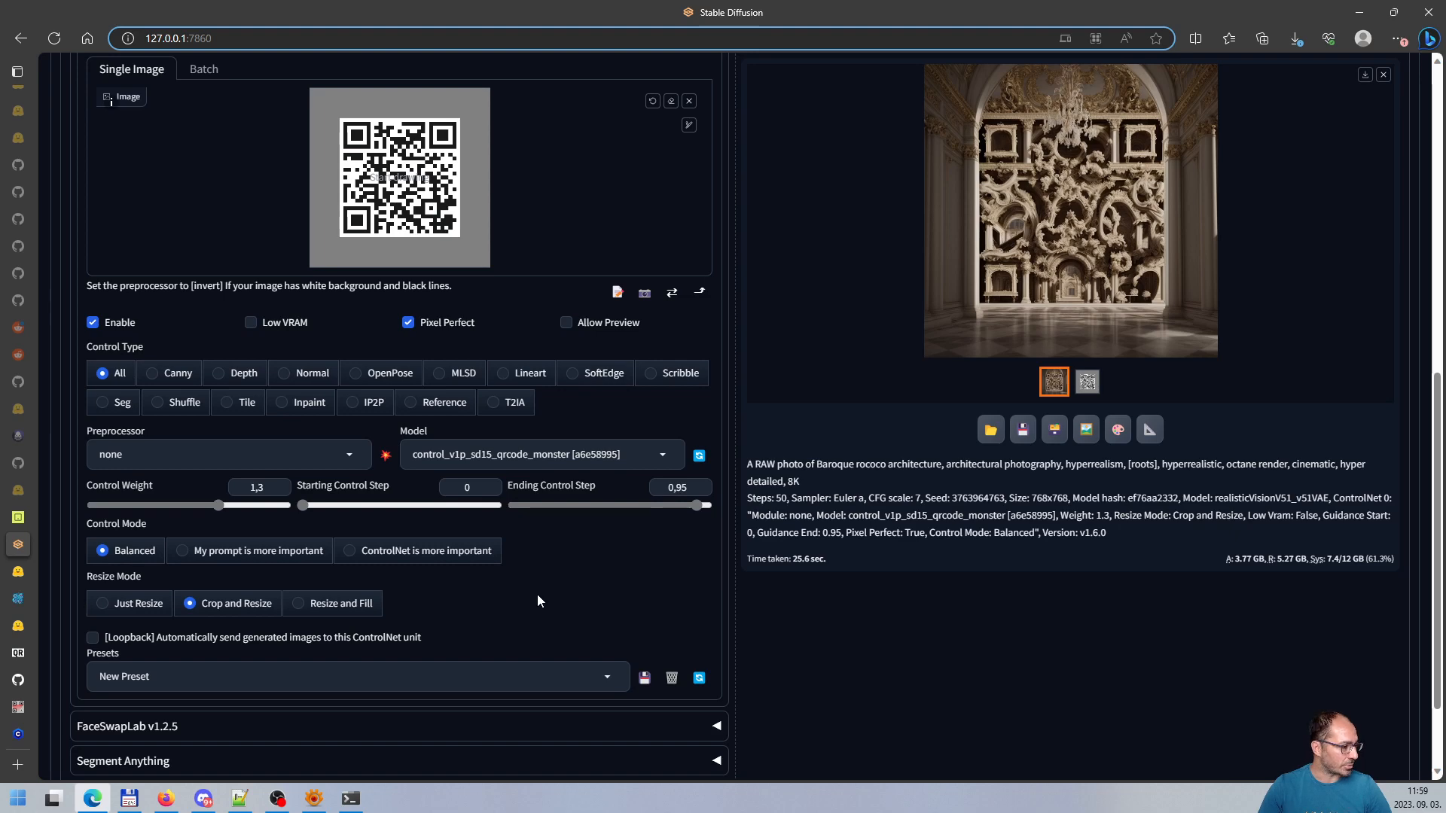
Generate the waffle QR code image and inspect the result enlarged before closing the viewer
{"action": "scroll", "coordinate": [539, 602], "scroll_direction": "up", "scroll_amount": 3}
{"action": "scroll", "coordinate": [566, 594], "scroll_direction": "up", "scroll_amount": 6}
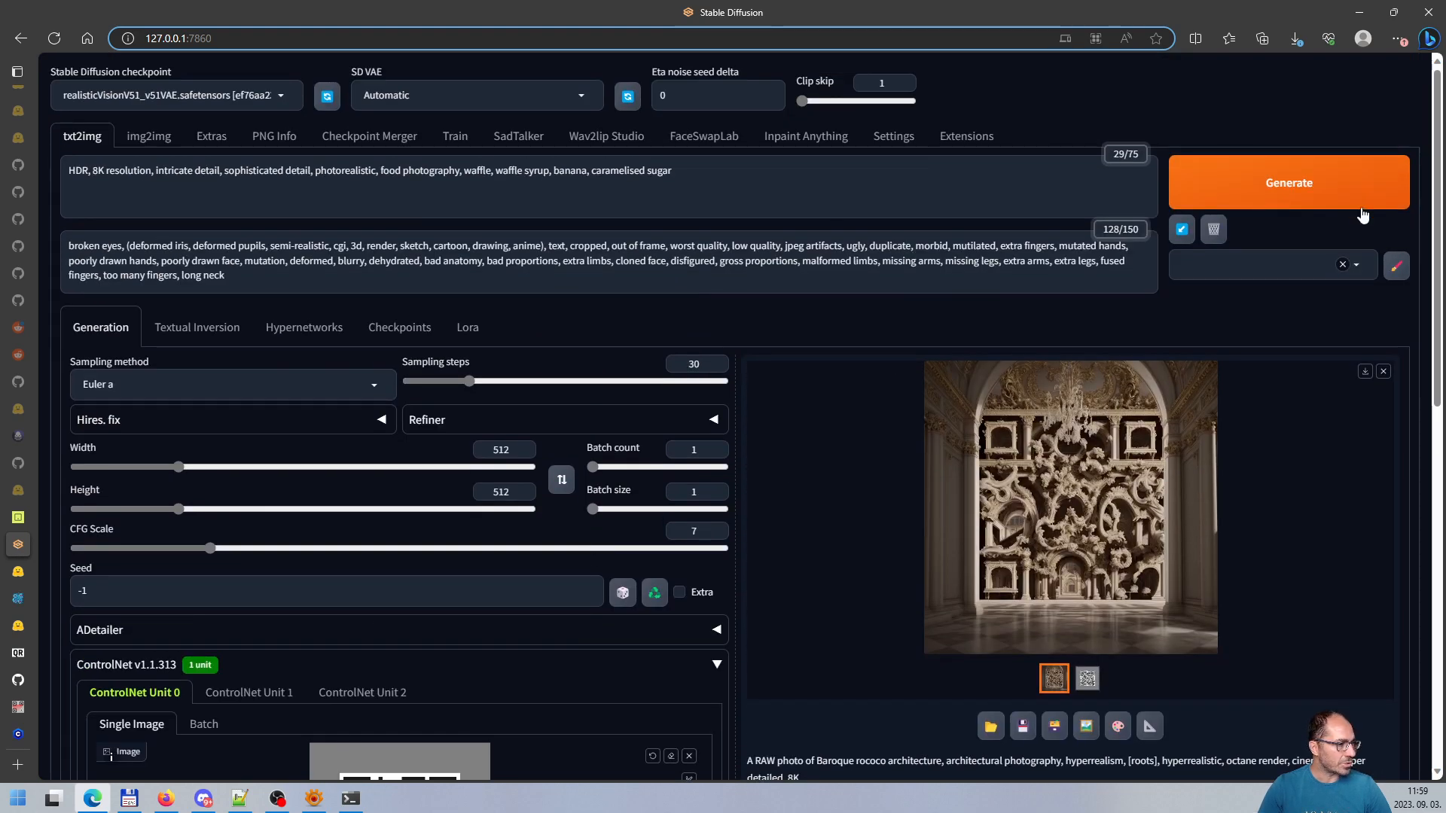
{"action": "left_click", "coordinate": [1316, 200]}
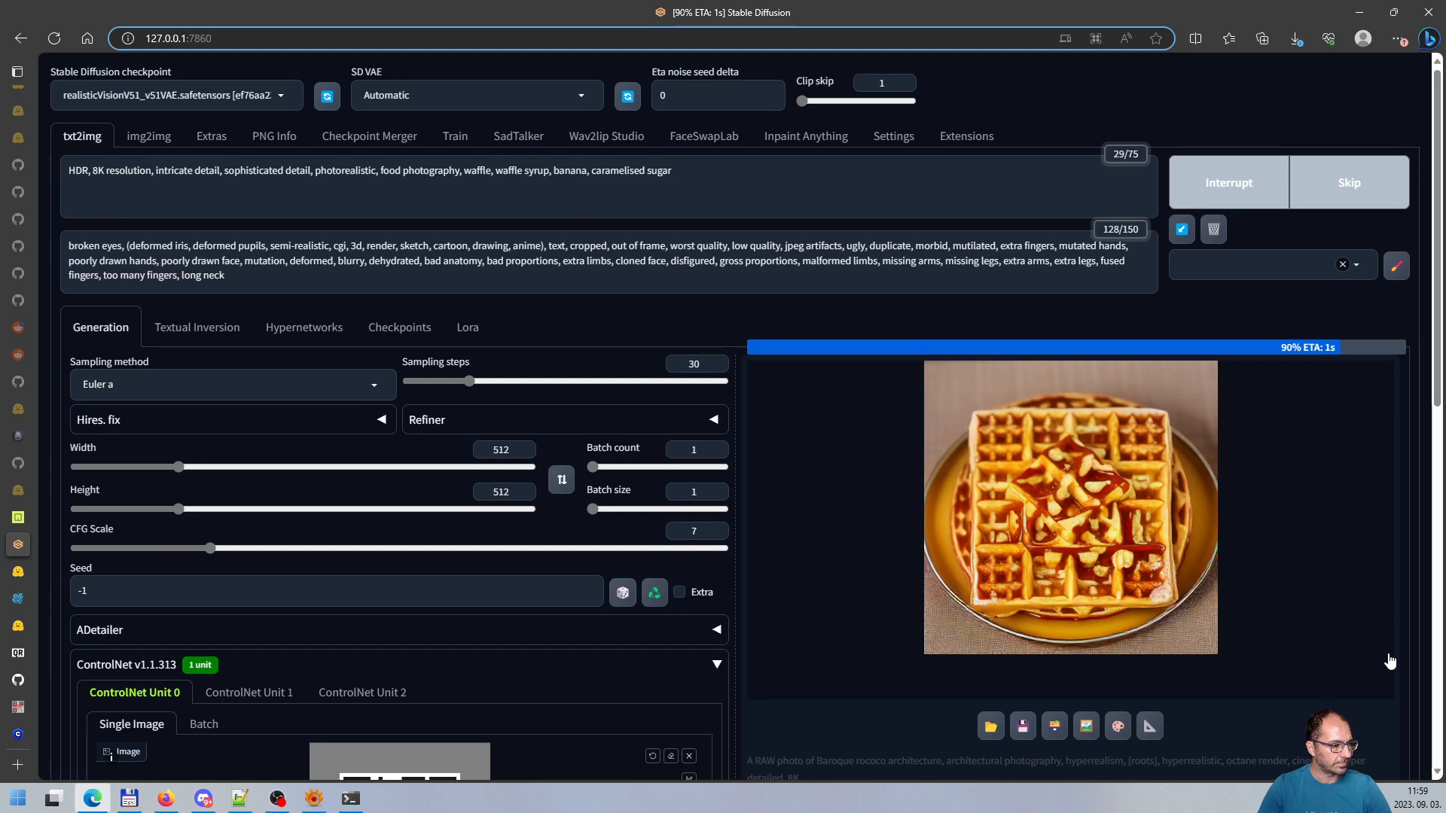
{"action": "left_click", "coordinate": [1127, 524]}
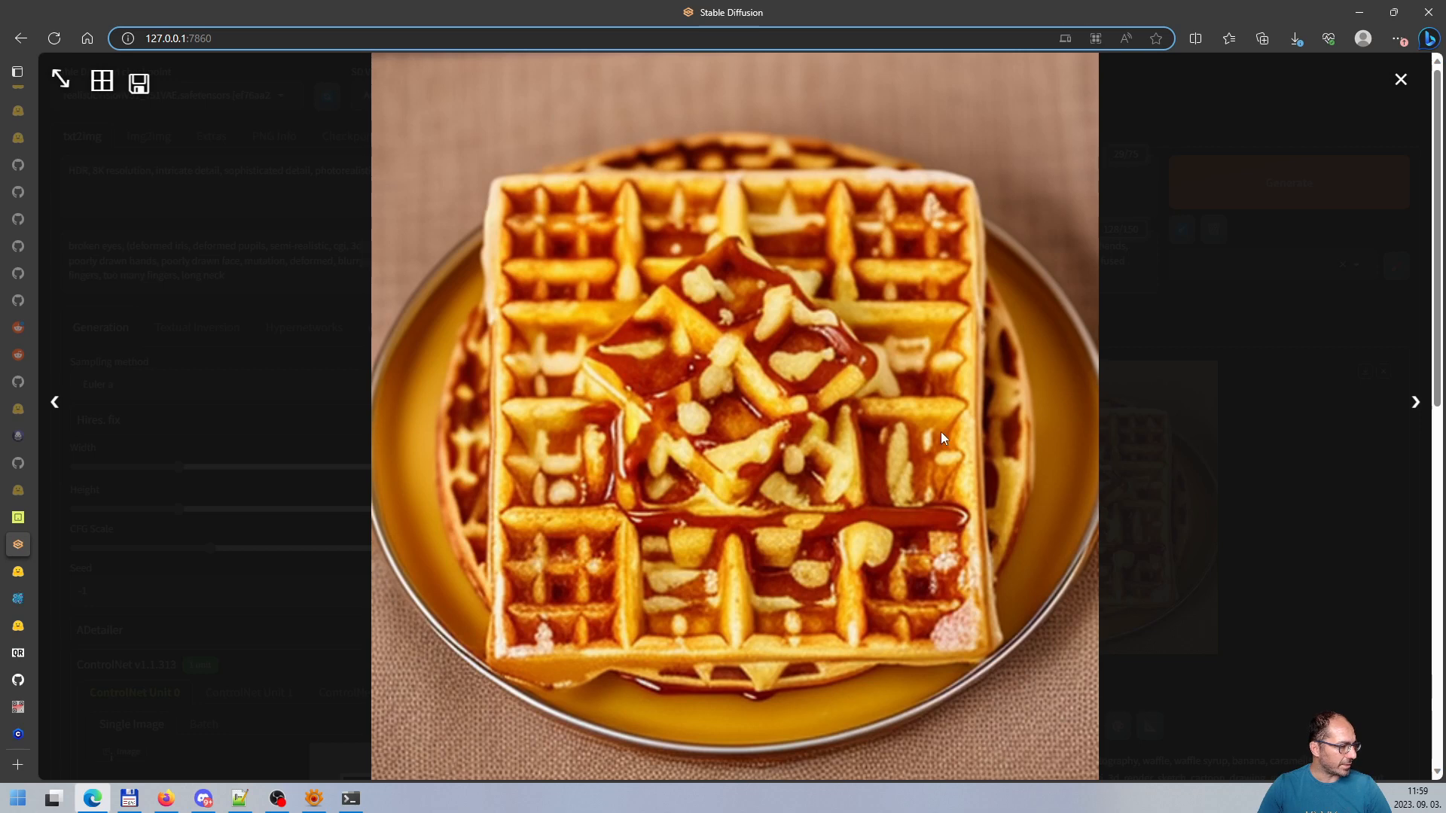
{"action": "left_click", "coordinate": [1399, 80]}
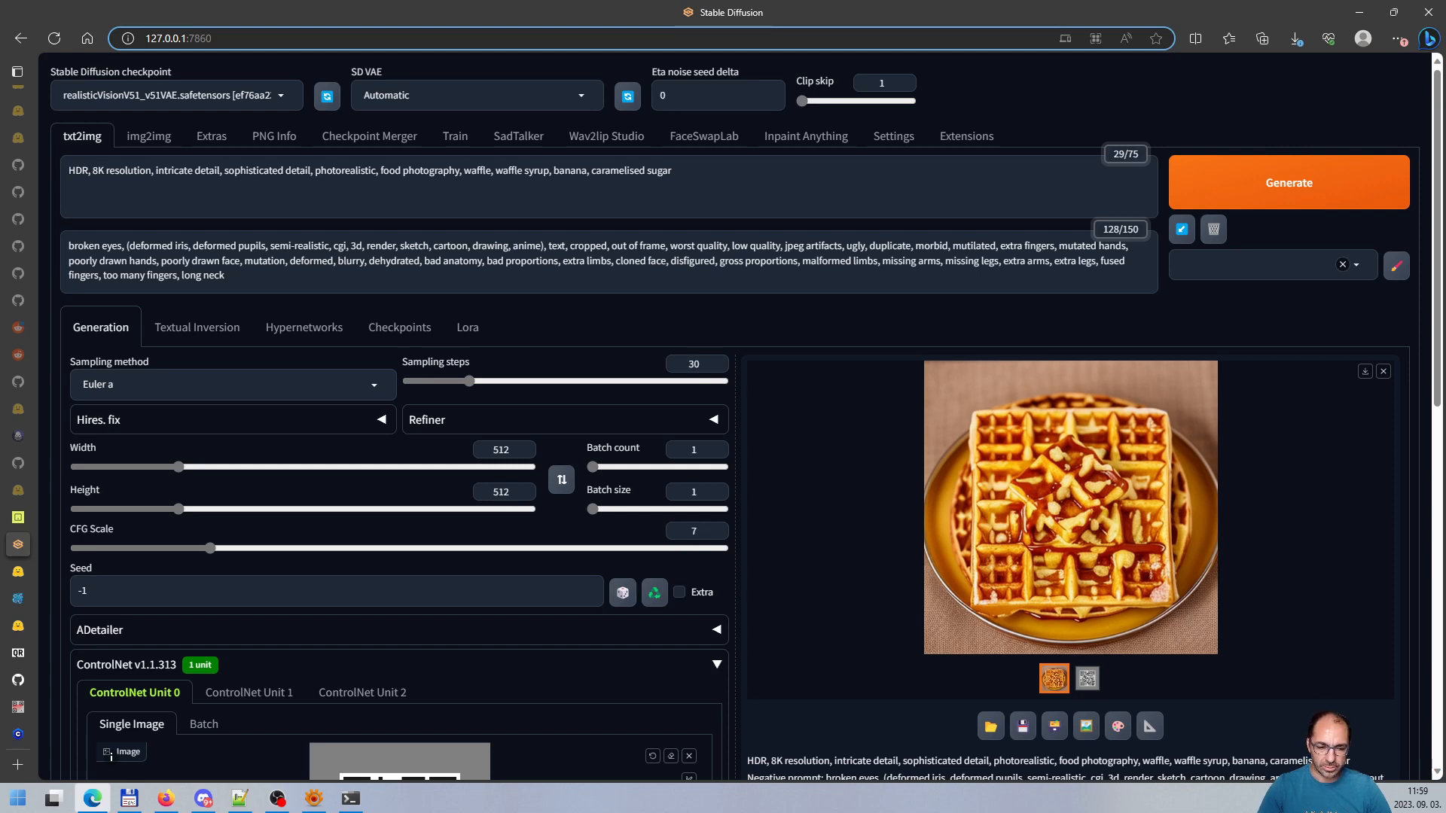
{"action": "key", "text": "alt+Tab"}
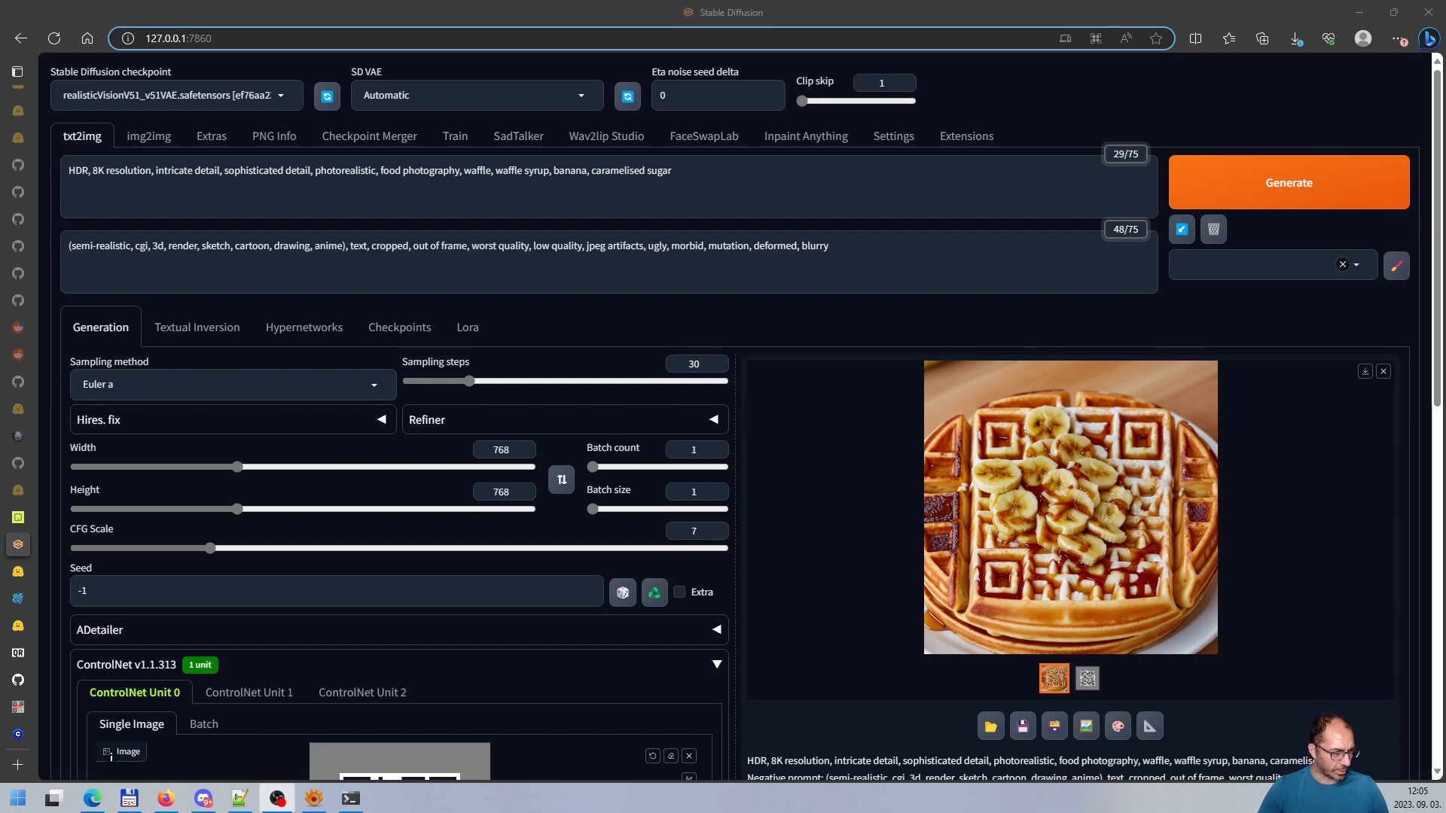
View the 768x768 banana waffle image enlarged and examine the generation parameters listed beneath it
{"action": "left_click", "coordinate": [1182, 575]}
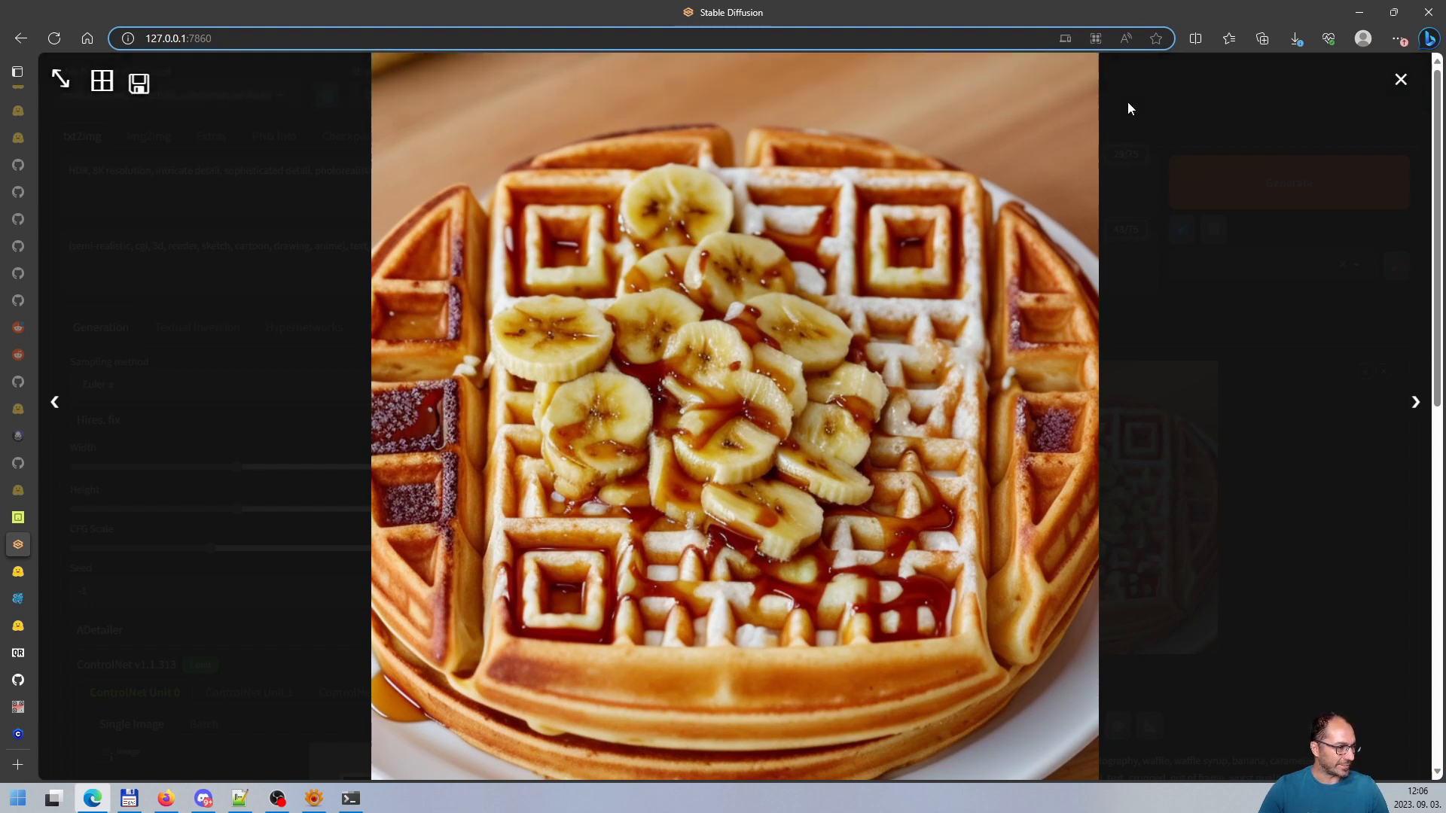
{"action": "left_click", "coordinate": [1300, 456]}
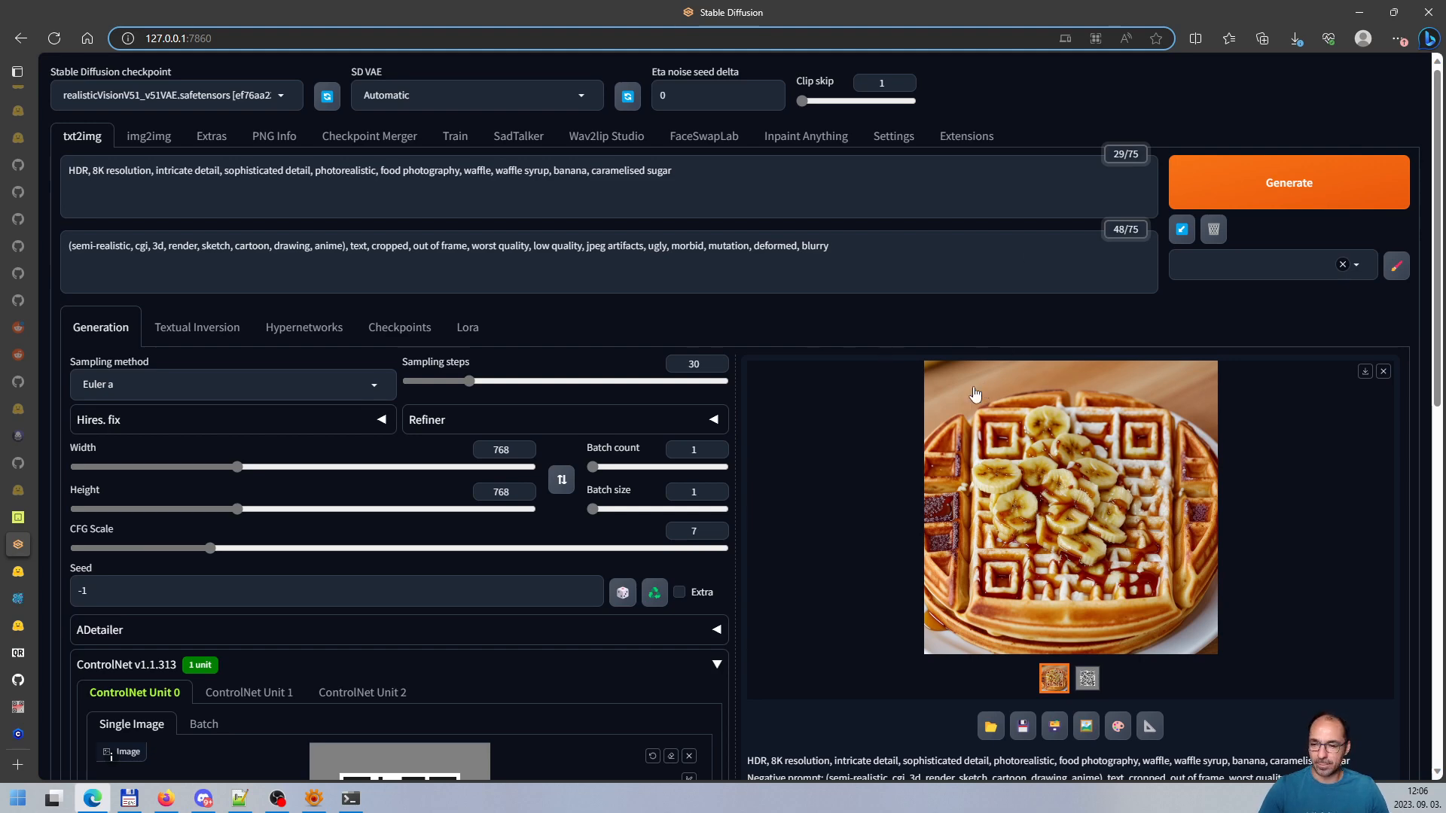
{"action": "scroll", "coordinate": [930, 392], "scroll_direction": "down", "scroll_amount": 3}
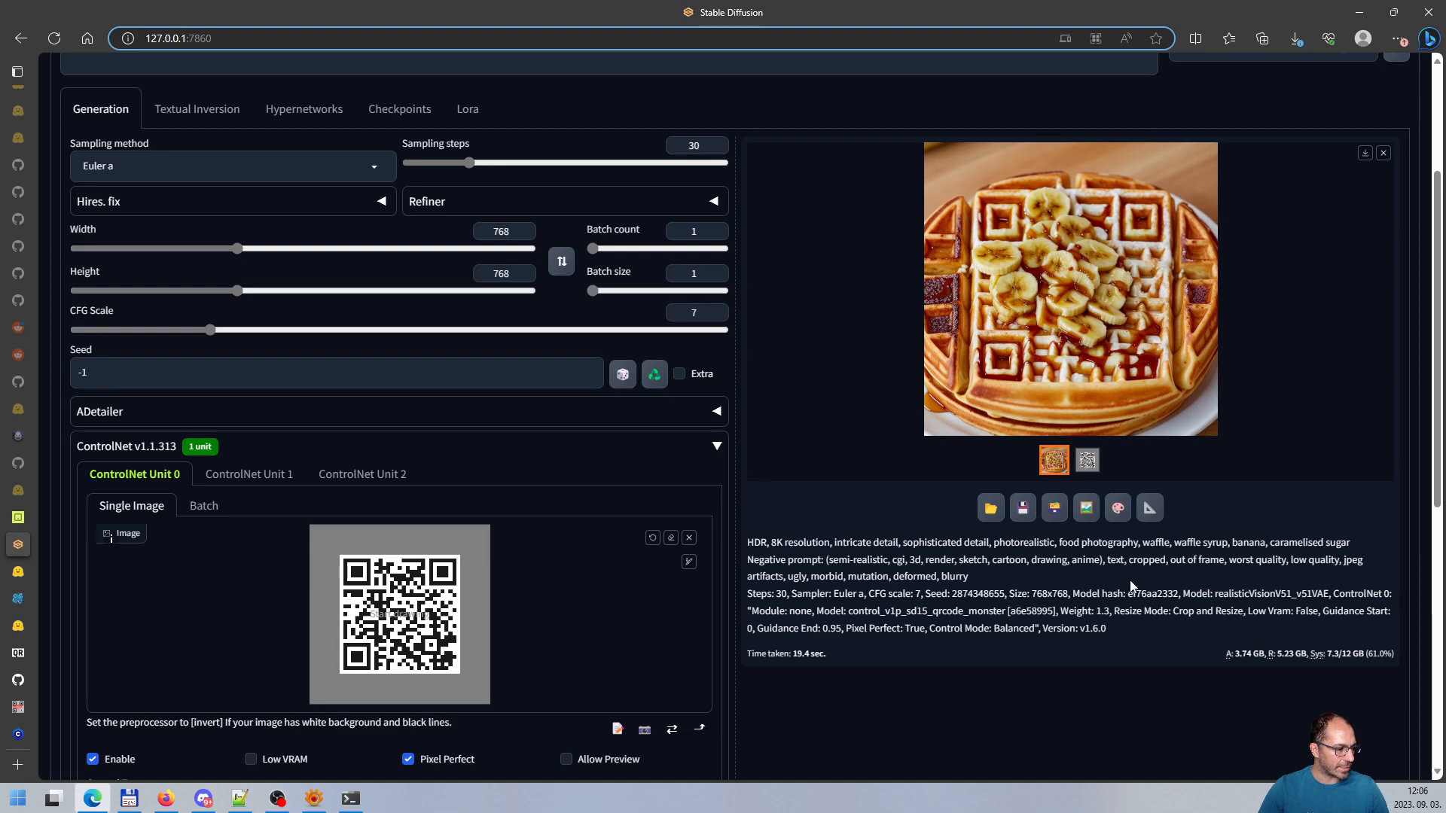
{"action": "scroll", "coordinate": [794, 416], "scroll_direction": "up", "scroll_amount": 3}
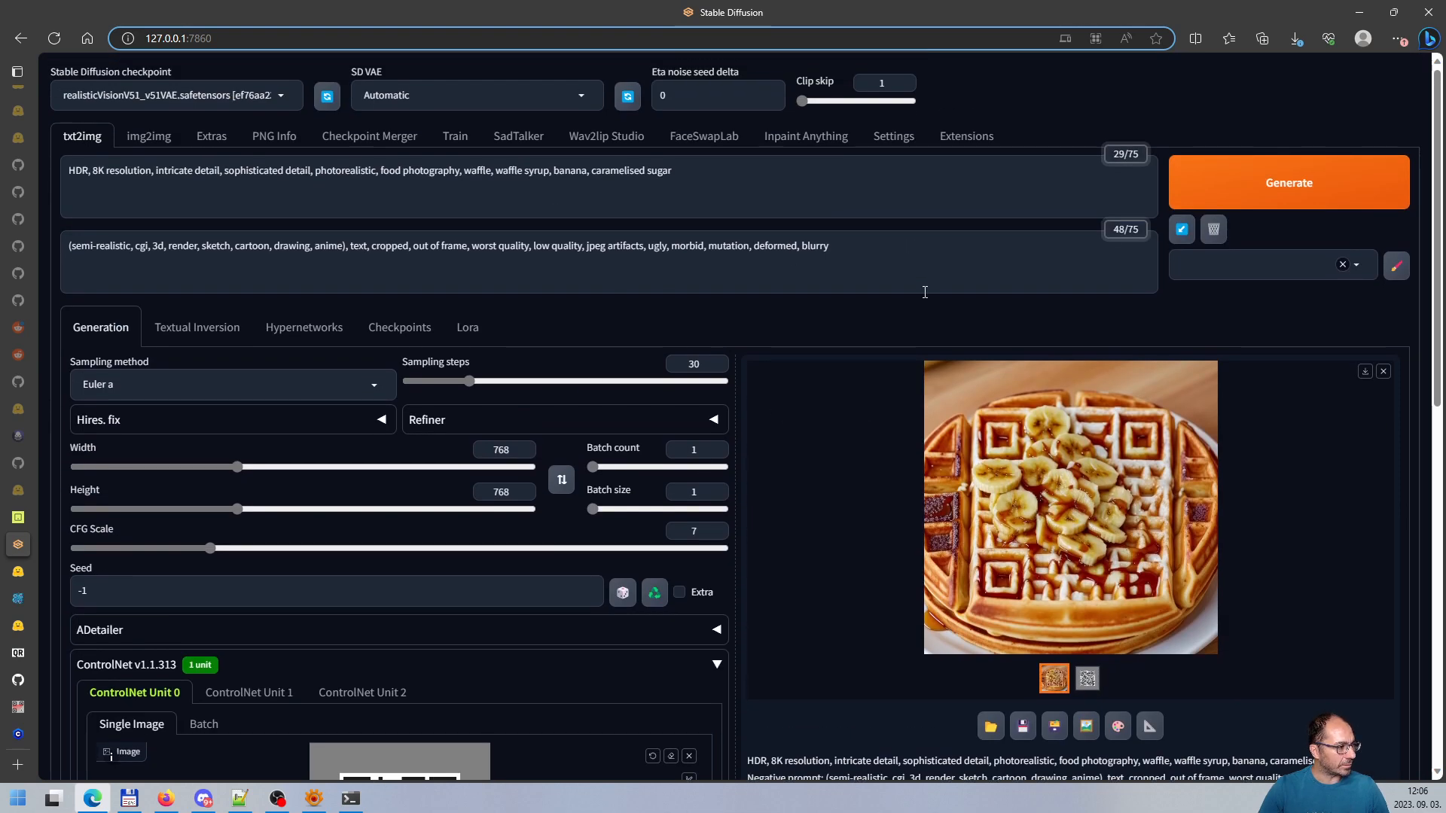
Highlight the full generation parameters text below the banana waffle image and the positive prompt text above
{"action": "scroll", "coordinate": [926, 294], "scroll_direction": "down", "scroll_amount": 3}
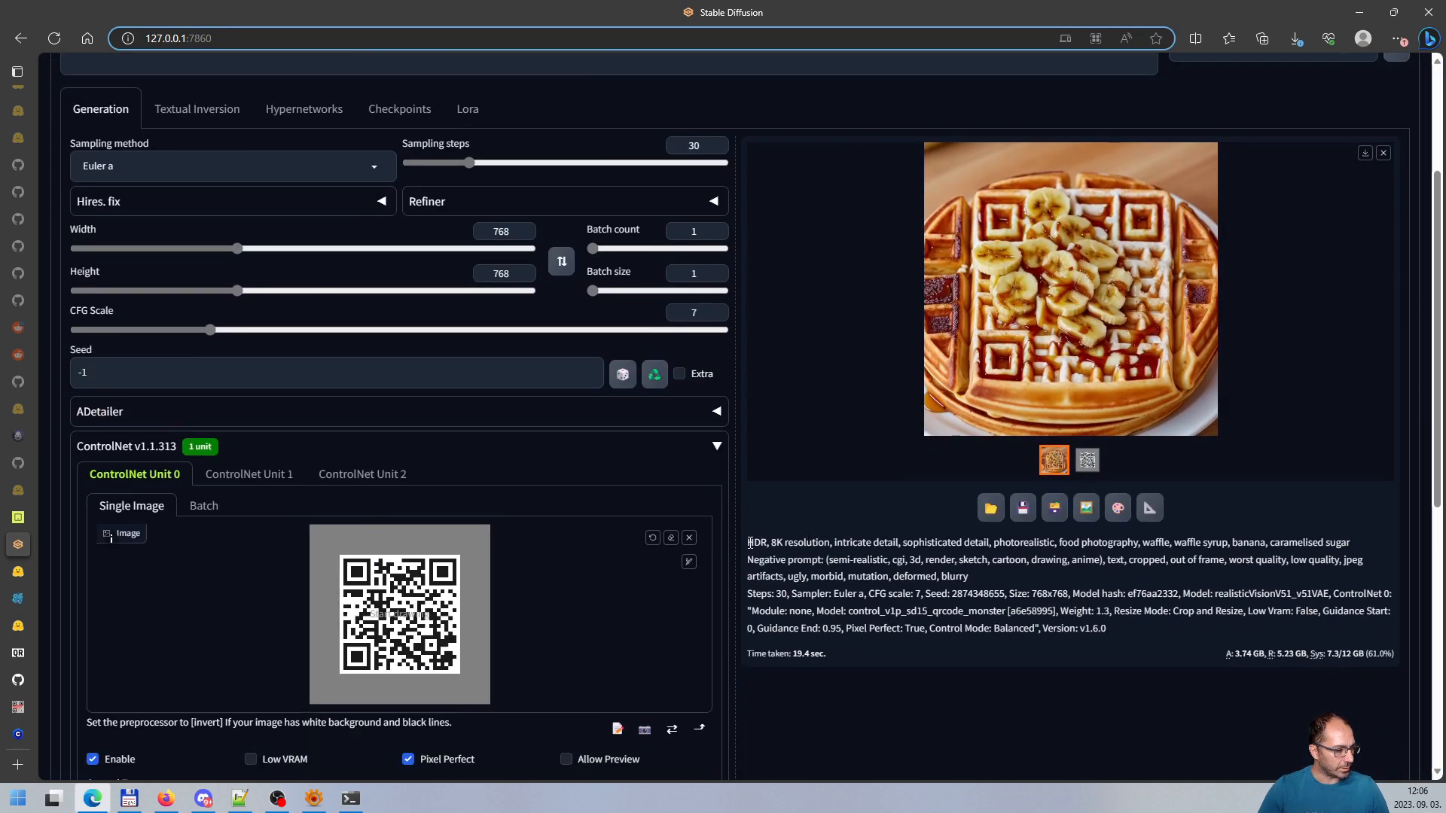
{"action": "left_click_drag", "start_coordinate": [749, 542], "coordinate": [1118, 632]}
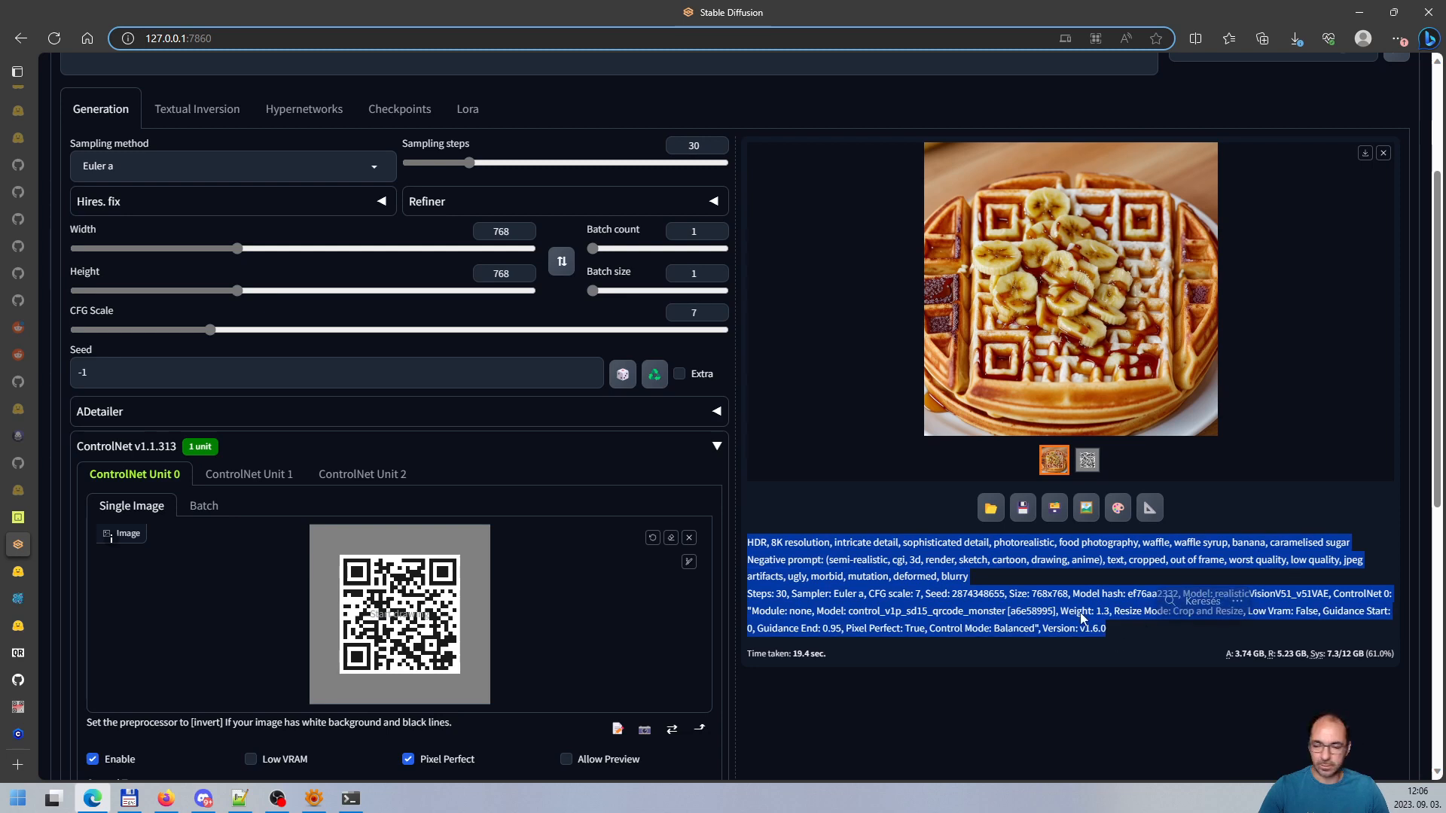
{"action": "left_click", "coordinate": [1109, 630]}
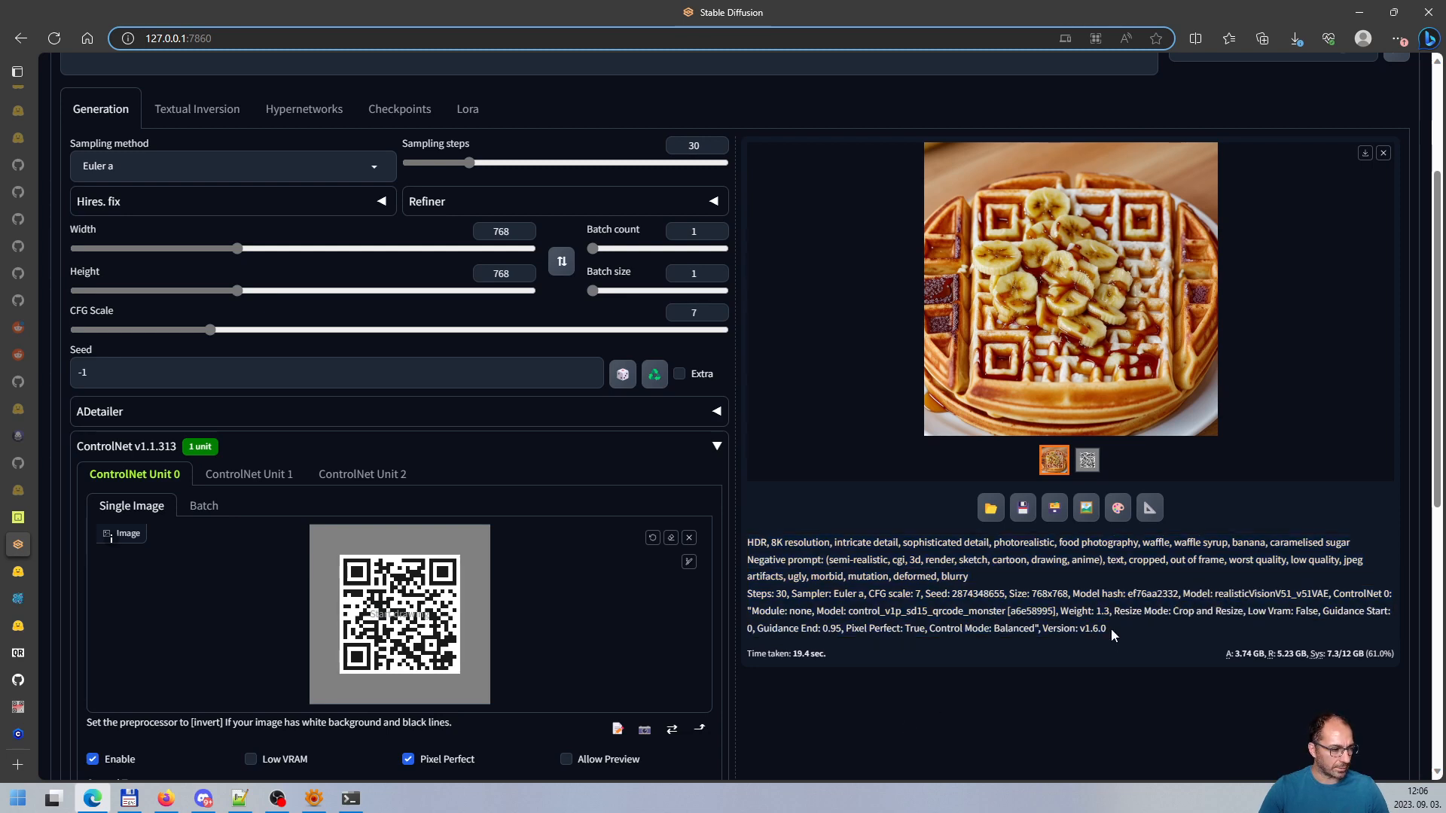
{"action": "left_click_drag", "start_coordinate": [1110, 629], "coordinate": [751, 546]}
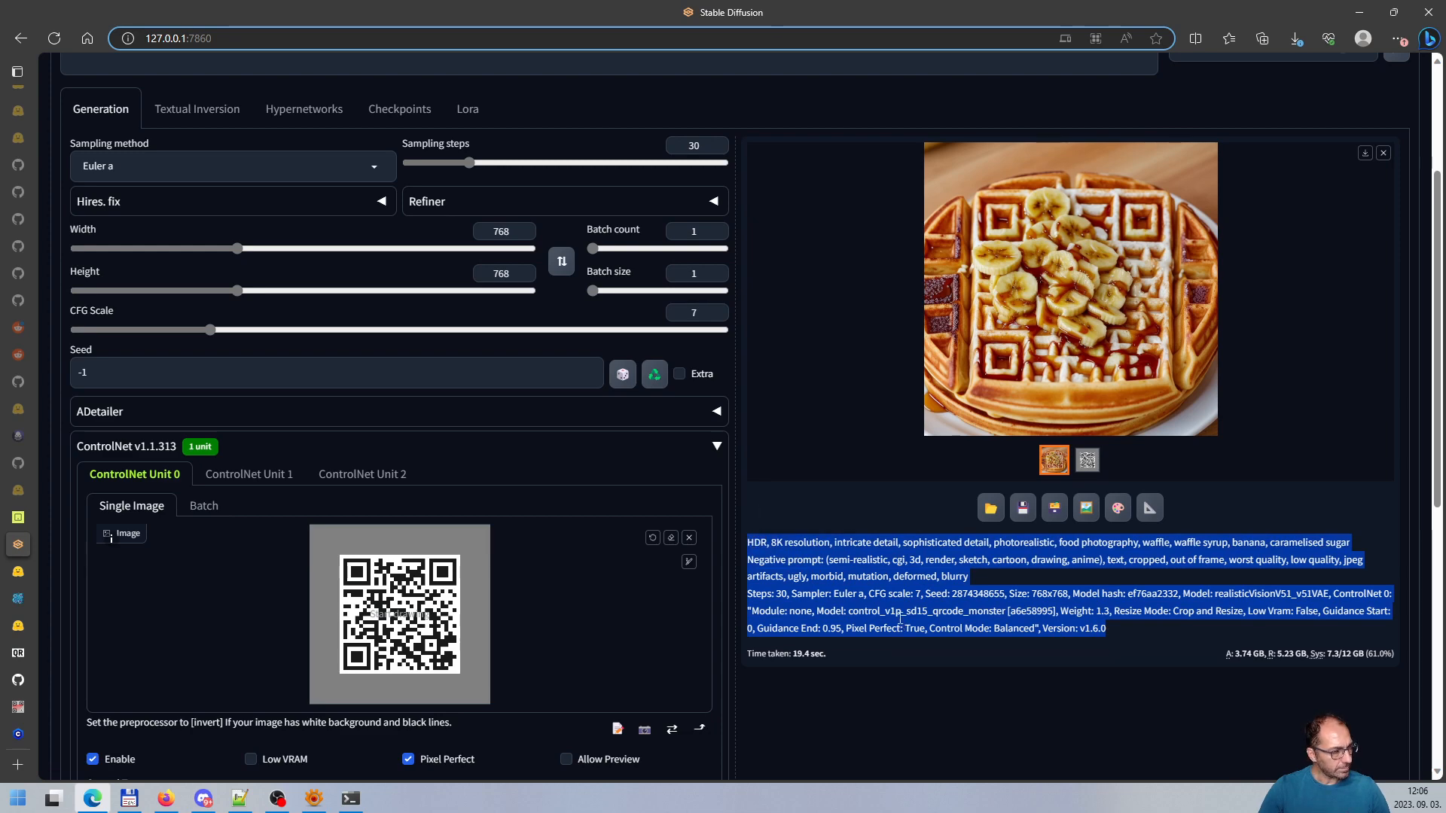
{"action": "scroll", "coordinate": [765, 181], "scroll_direction": "up", "scroll_amount": 3}
{"action": "left_click_drag", "start_coordinate": [765, 181], "coordinate": [65, 170]}
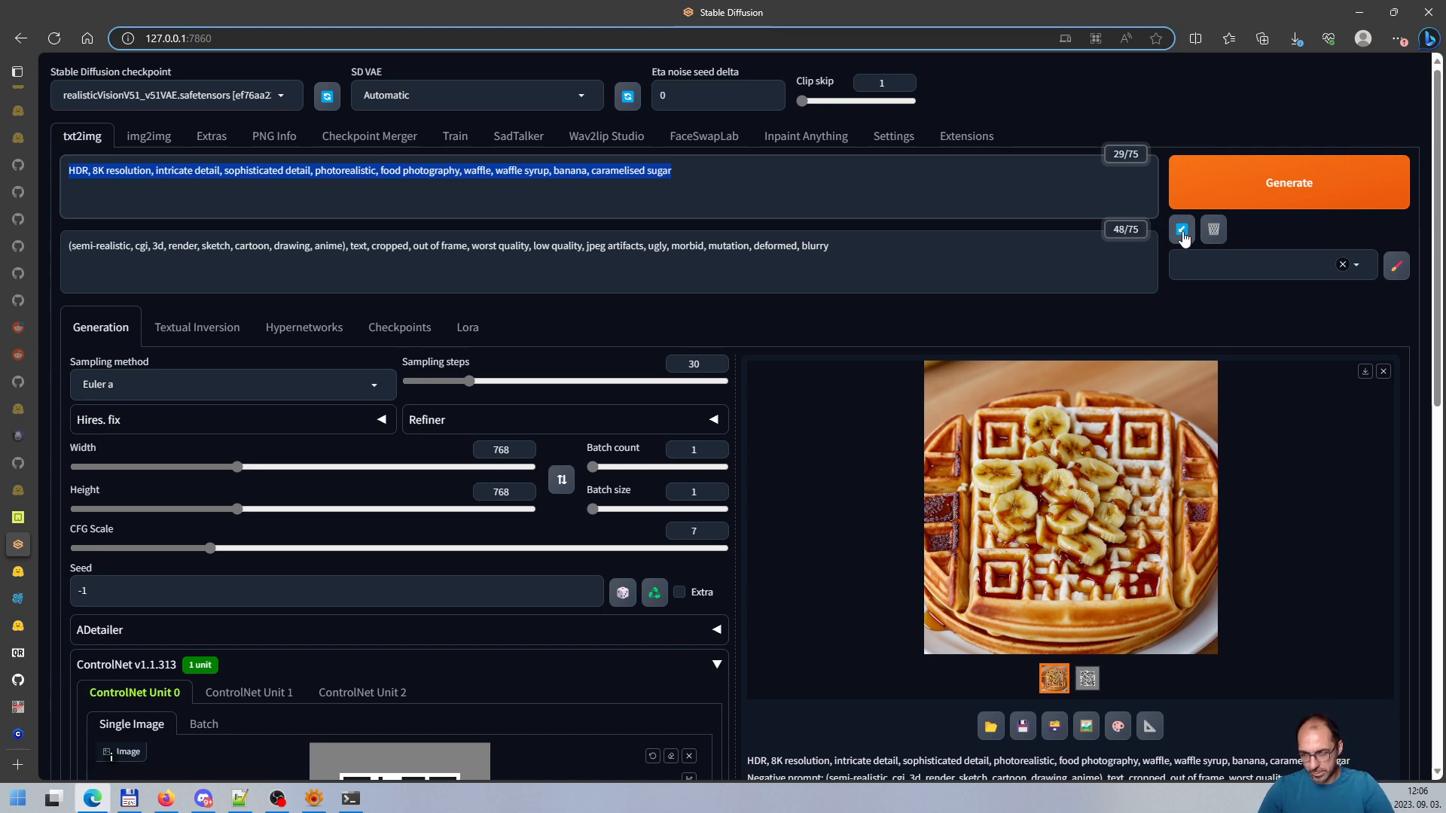
Highlight the full negative prompt text to read through its terms
{"action": "left_click", "coordinate": [685, 186]}
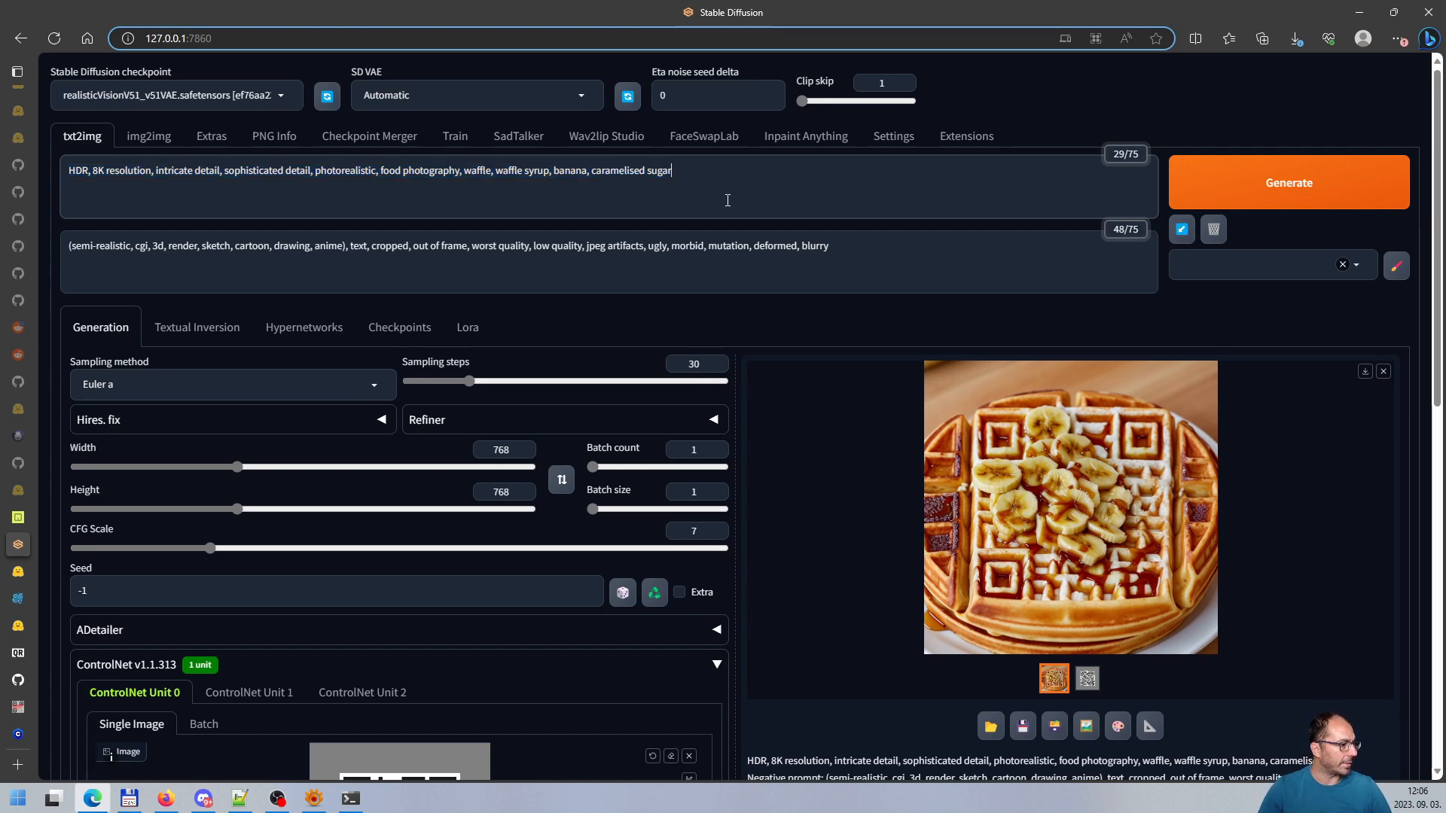
{"action": "left_click", "coordinate": [861, 248]}
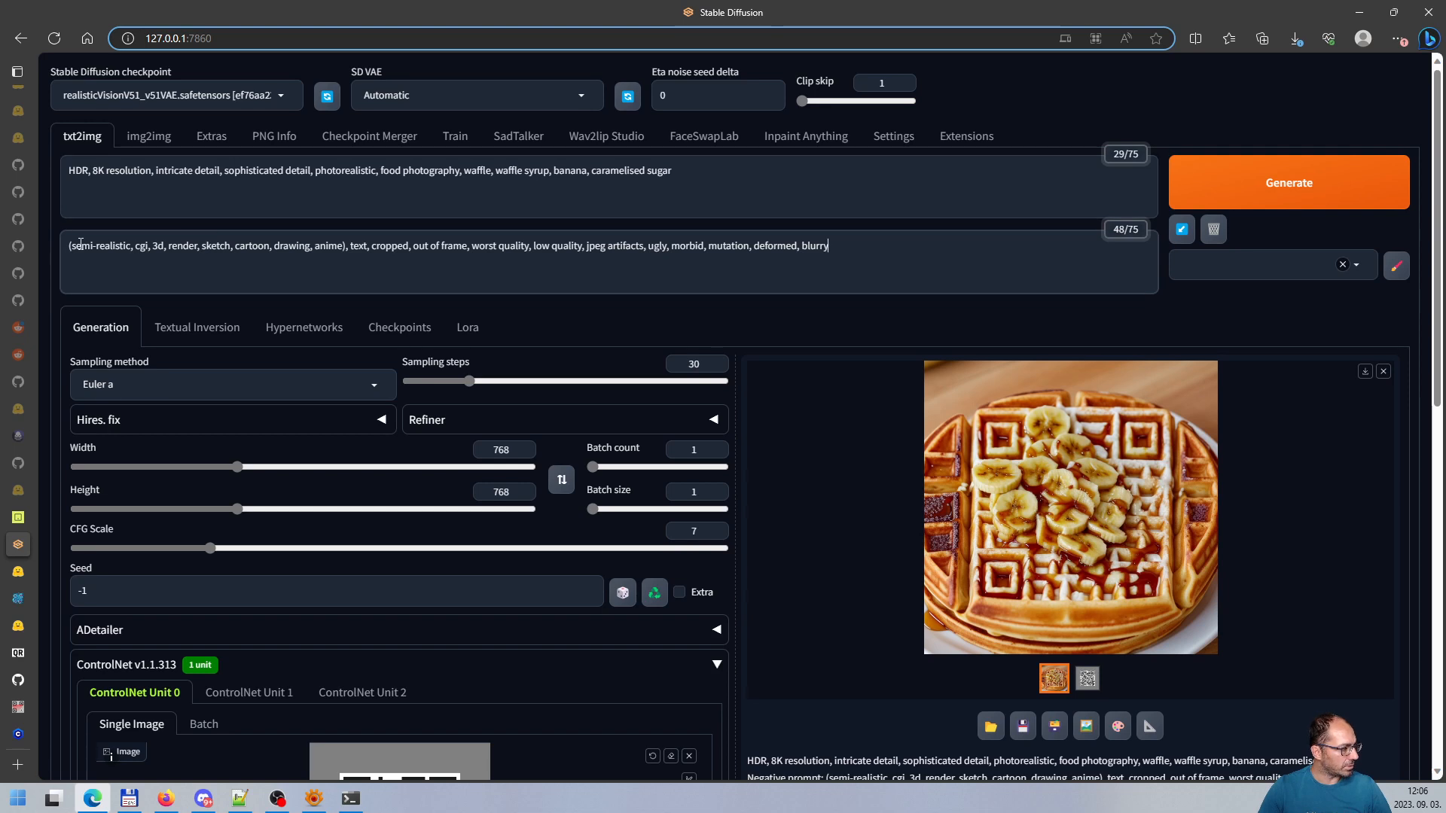
{"action": "left_click_drag", "start_coordinate": [69, 245], "coordinate": [845, 246]}
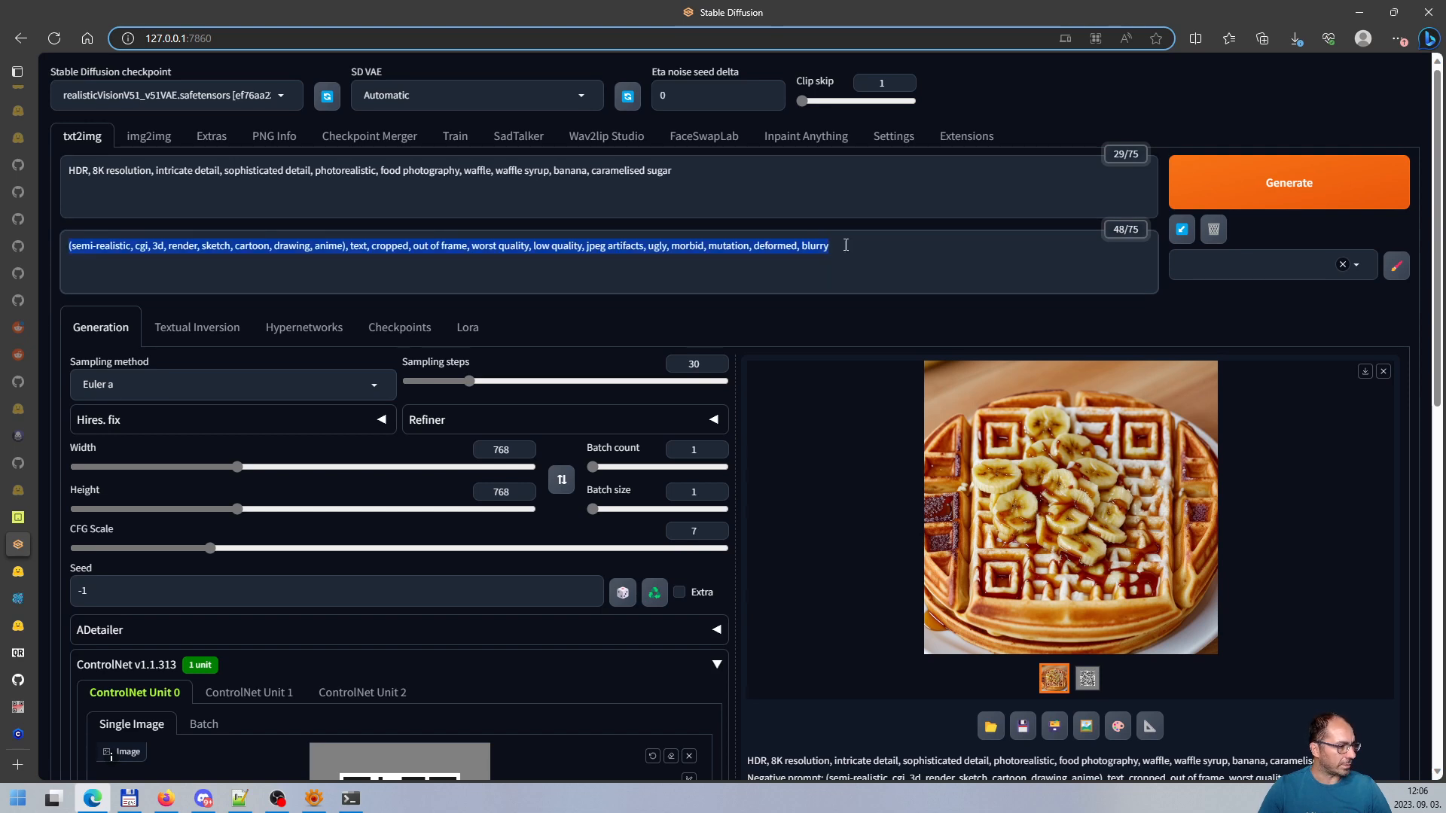
{"action": "left_click", "coordinate": [892, 248]}
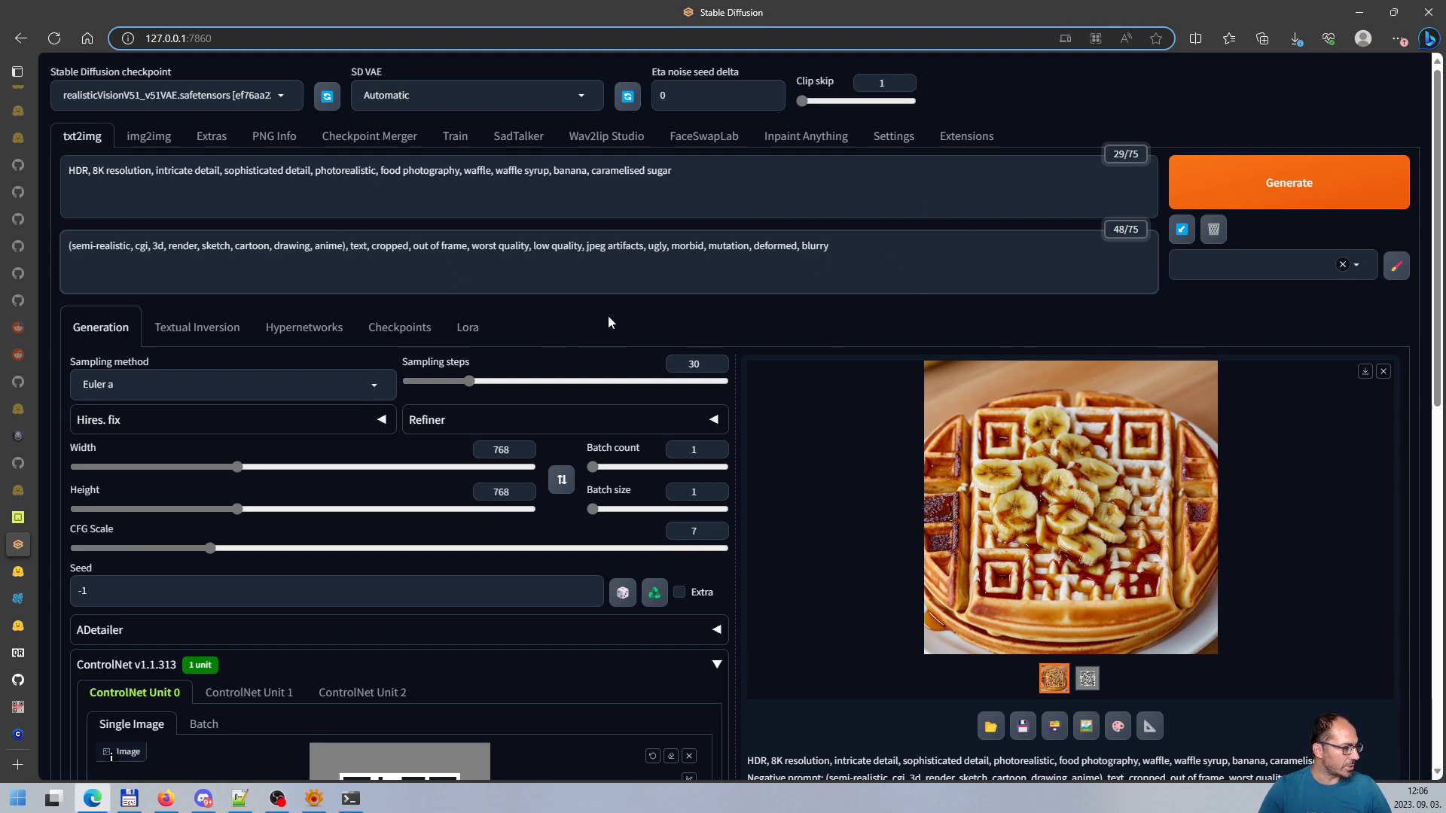
Review the image width and height and ControlNet Unit 0's settings, and look through the available sampling methods
{"action": "scroll", "coordinate": [678, 335], "scroll_direction": "down", "scroll_amount": 3}
{"action": "left_click", "coordinate": [497, 231]}
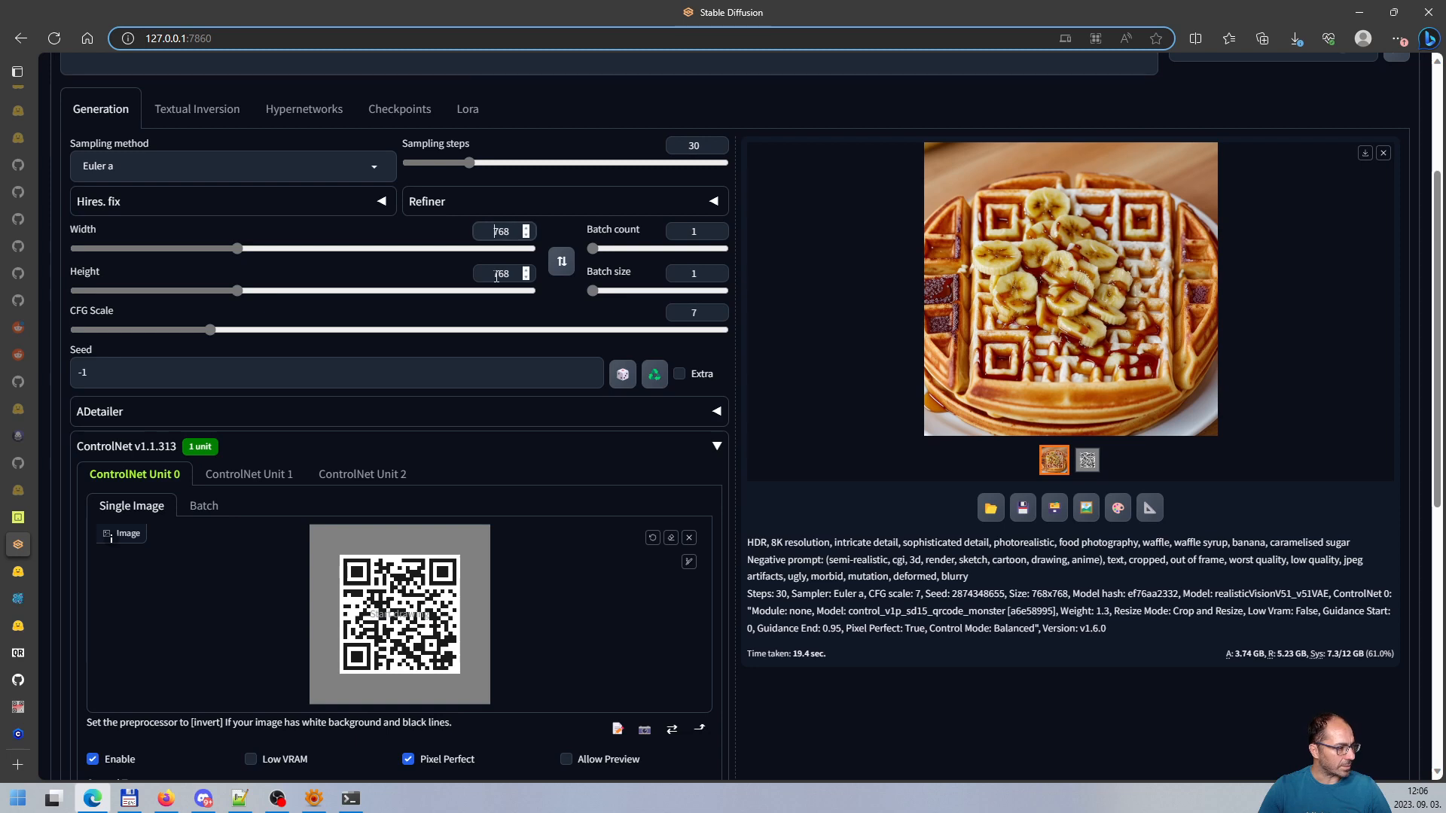
{"action": "left_click", "coordinate": [496, 276]}
{"action": "left_click", "coordinate": [493, 233]}
{"action": "left_click", "coordinate": [491, 275]}
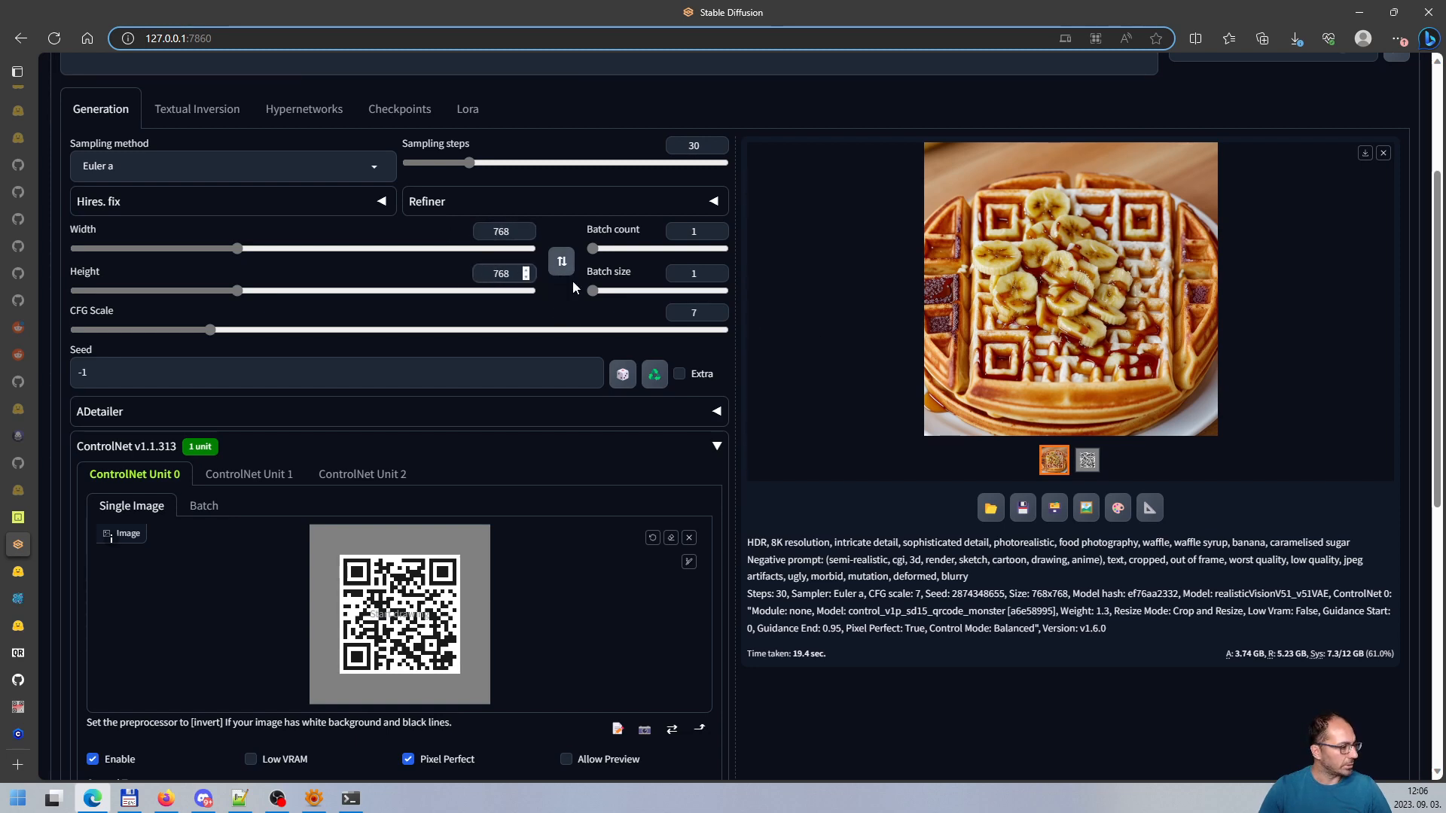
{"action": "scroll", "coordinate": [462, 341], "scroll_direction": "down", "scroll_amount": 4}
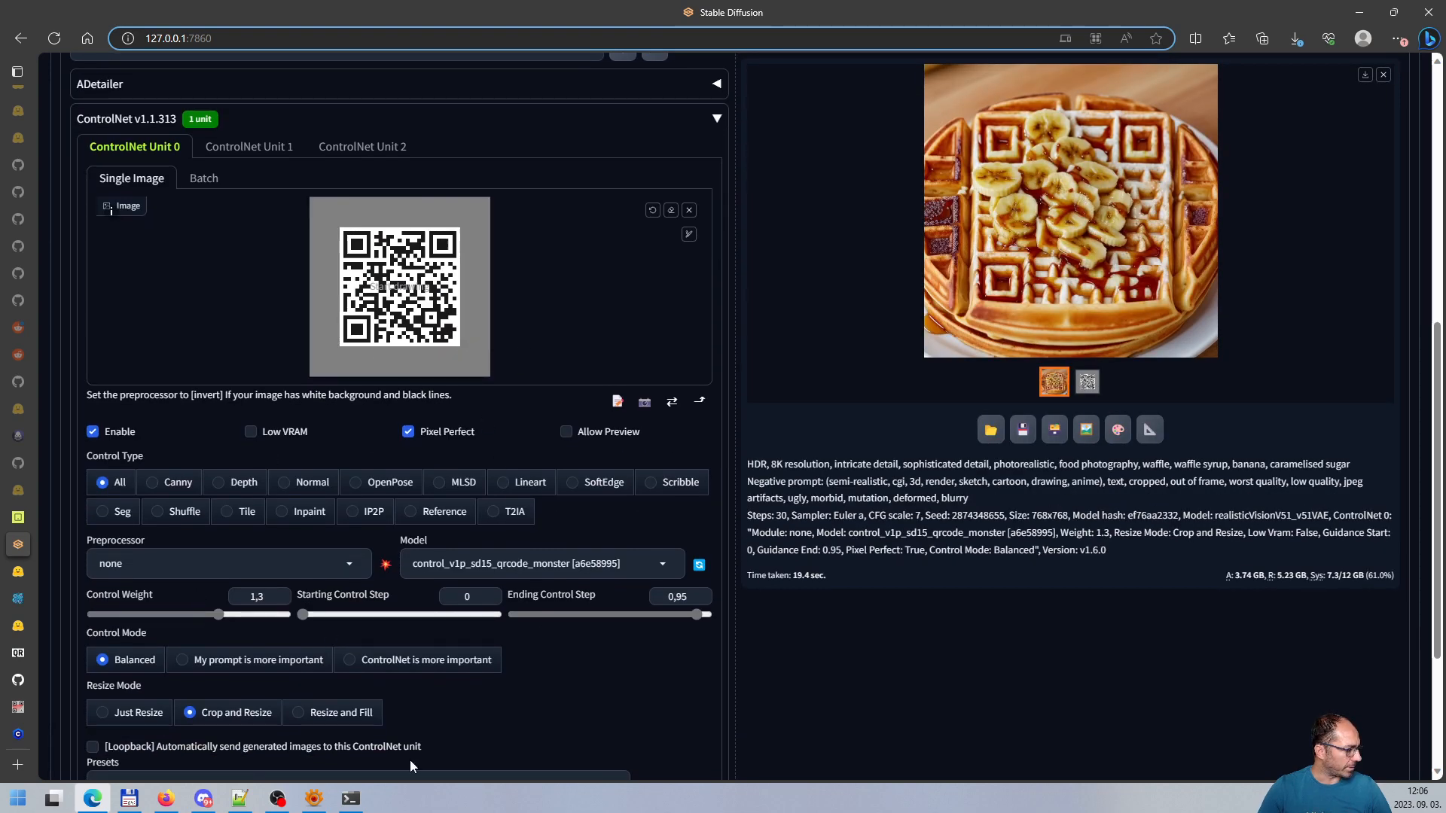
{"action": "scroll", "coordinate": [599, 530], "scroll_direction": "up", "scroll_amount": 7}
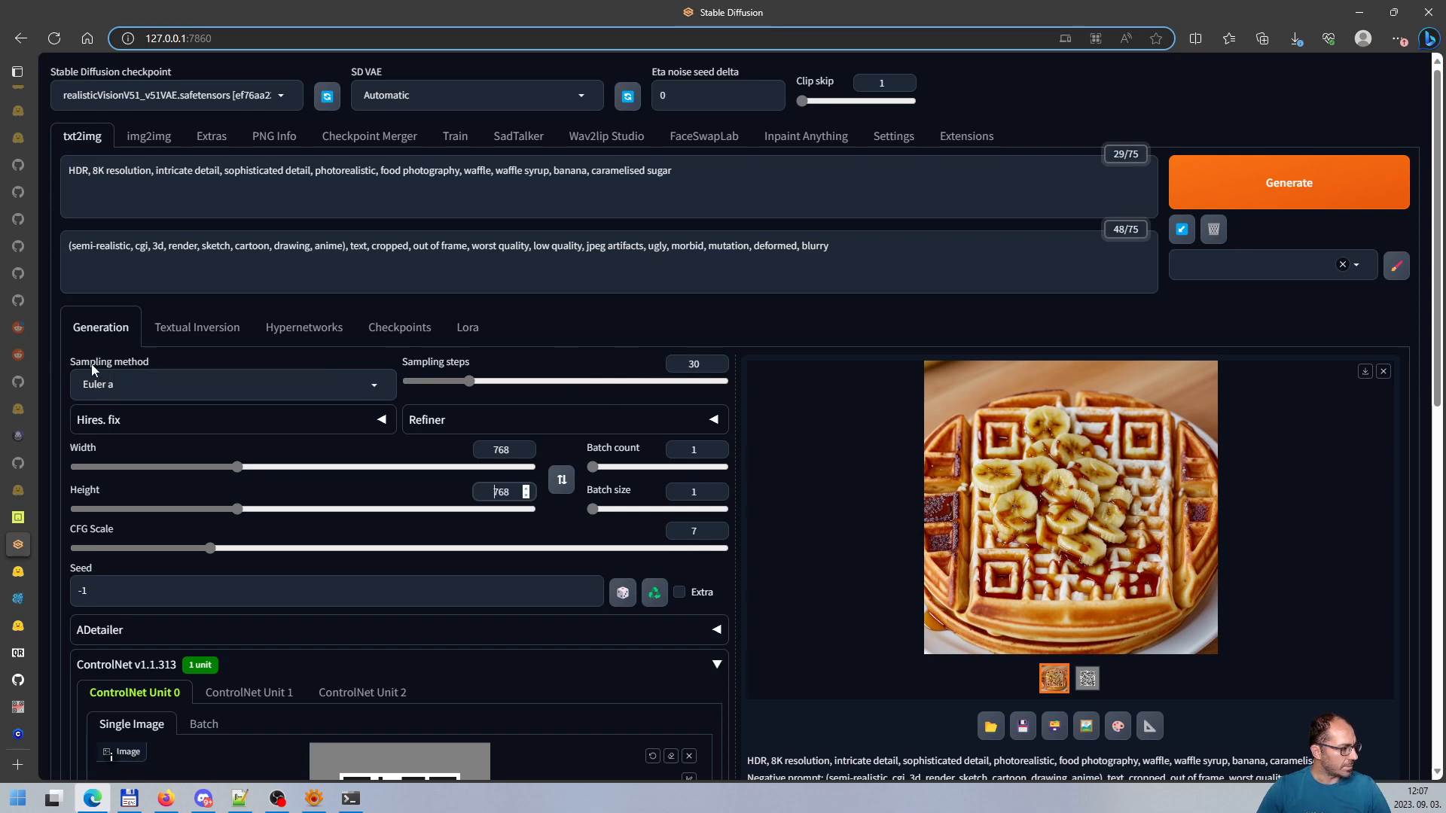
{"action": "left_click", "coordinate": [355, 386]}
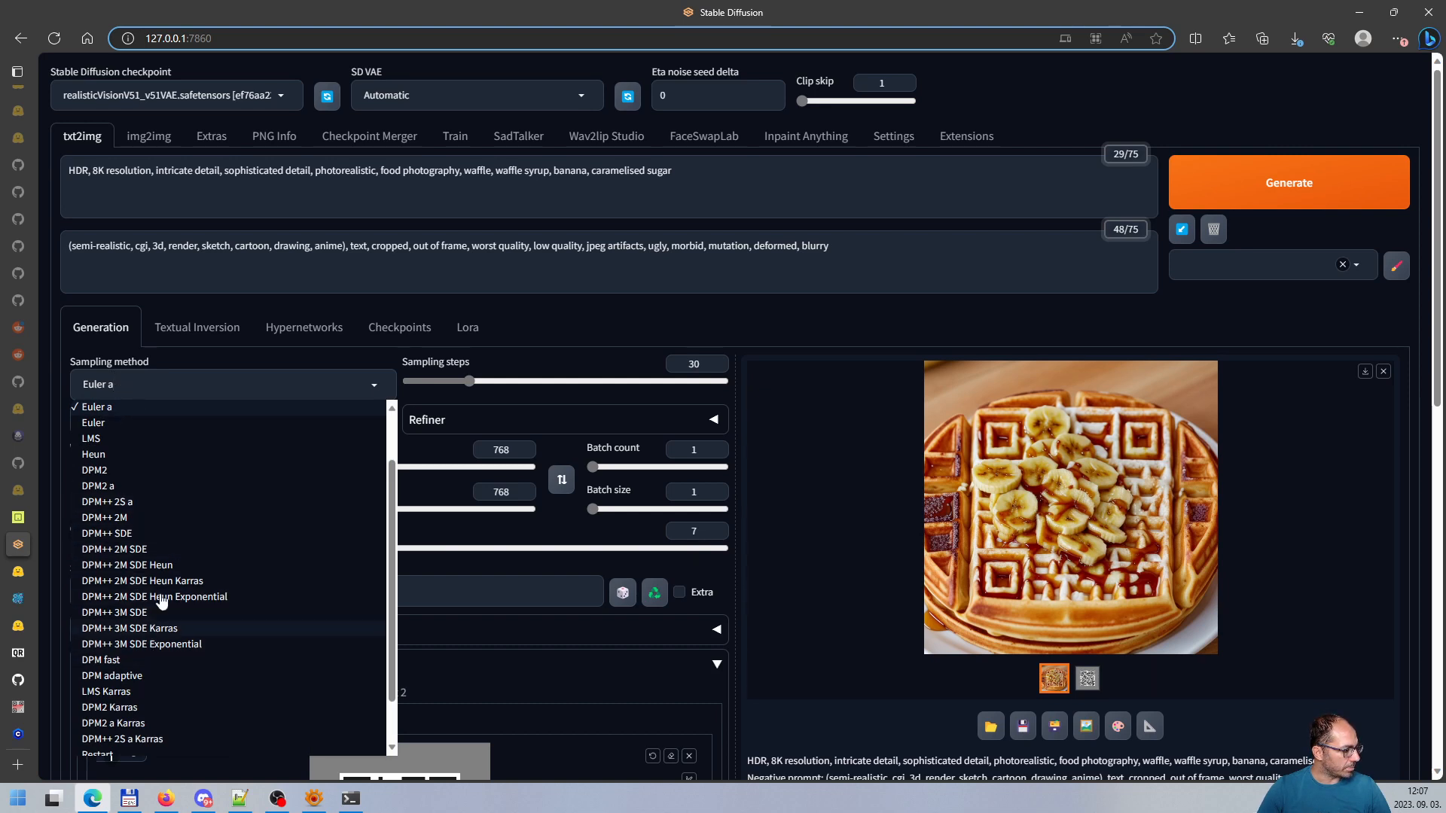
{"action": "left_click", "coordinate": [590, 332]}
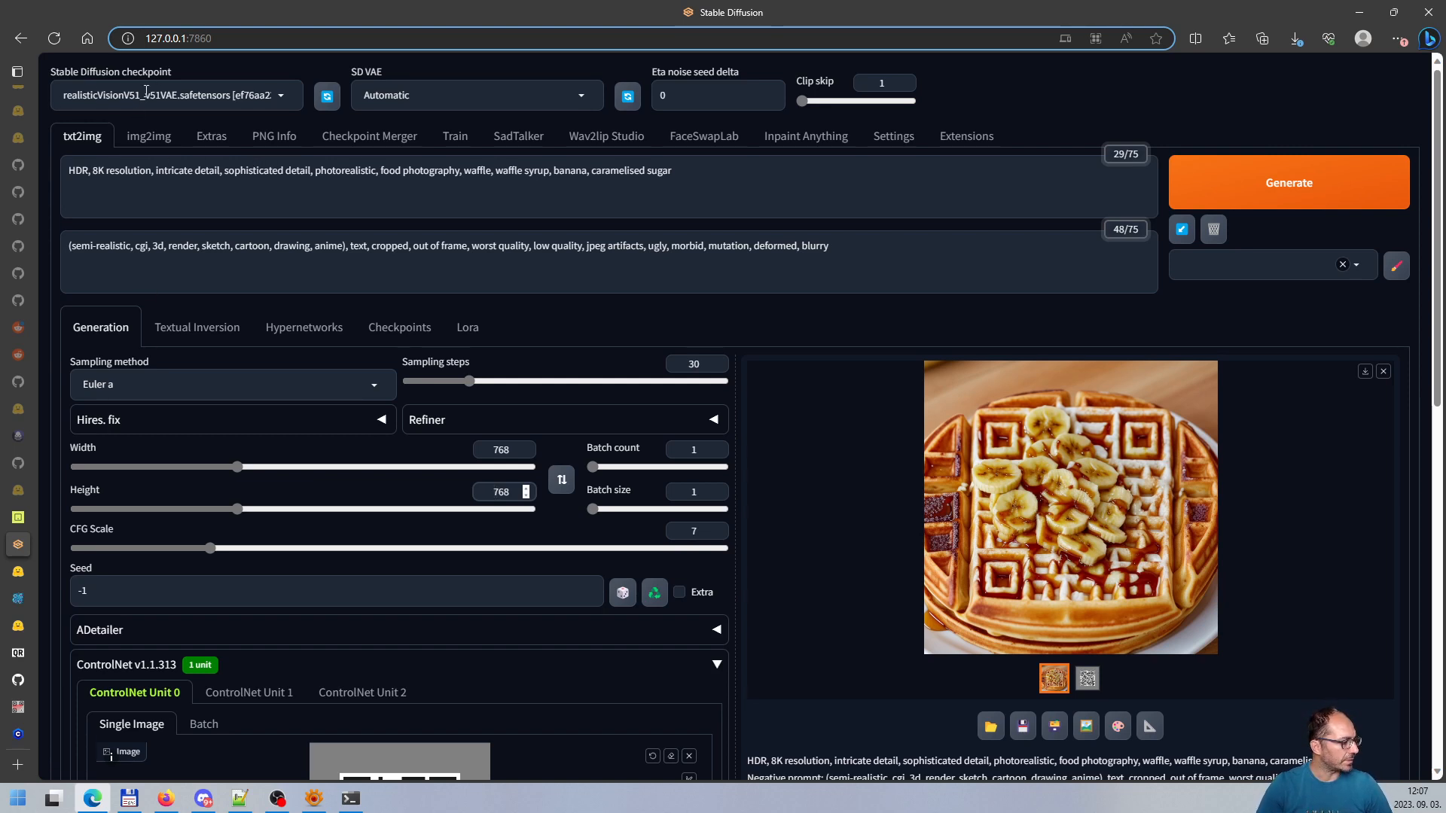
Switch to the Realistic Vision V5.1 page on Civitai and highlight its base model entry
{"action": "mouse_move", "coordinate": [7, 636]}
{"action": "left_click", "coordinate": [56, 733]}
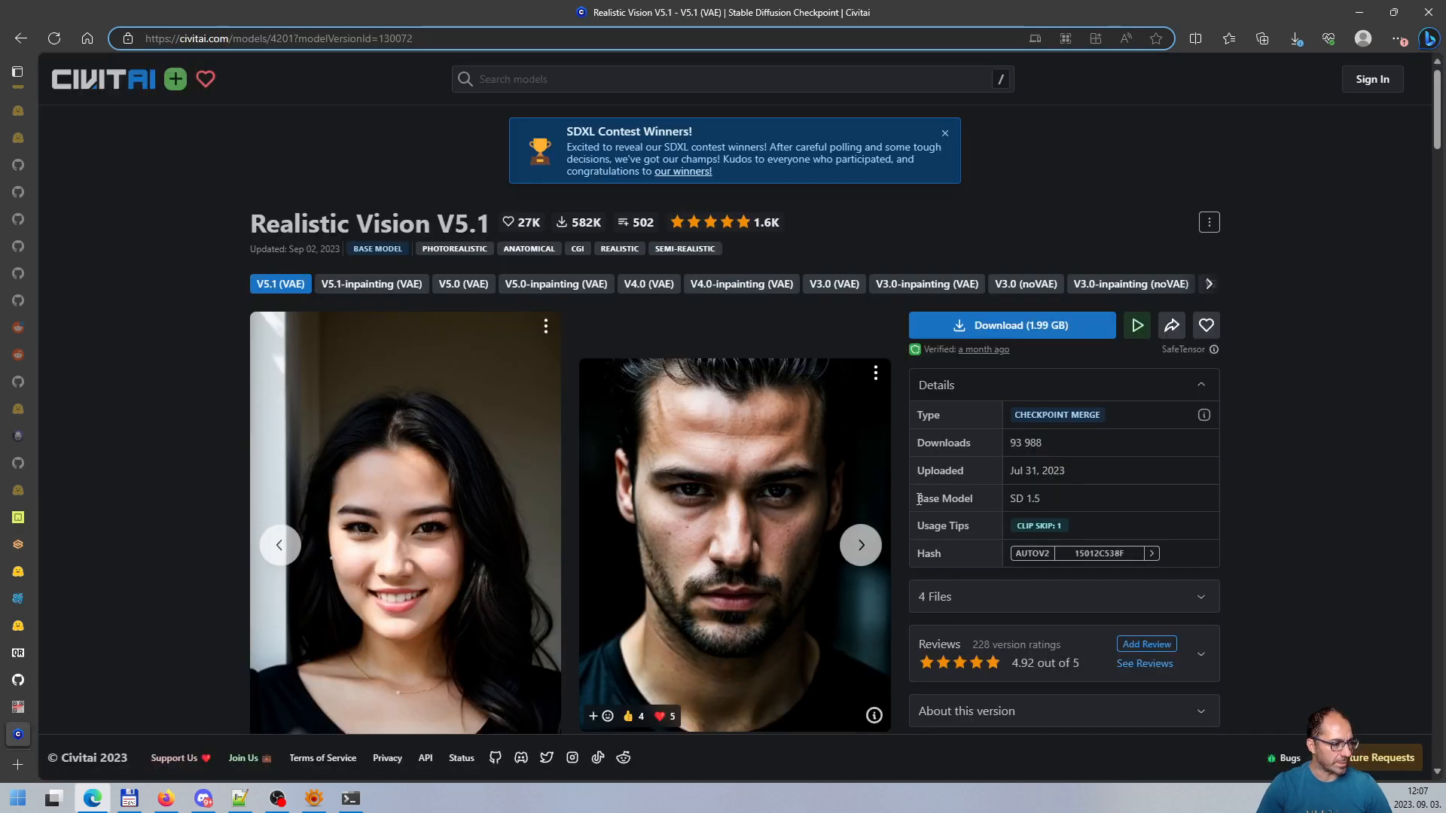
{"action": "left_click_drag", "start_coordinate": [918, 500], "coordinate": [1012, 502]}
{"action": "left_click", "coordinate": [1052, 499]}
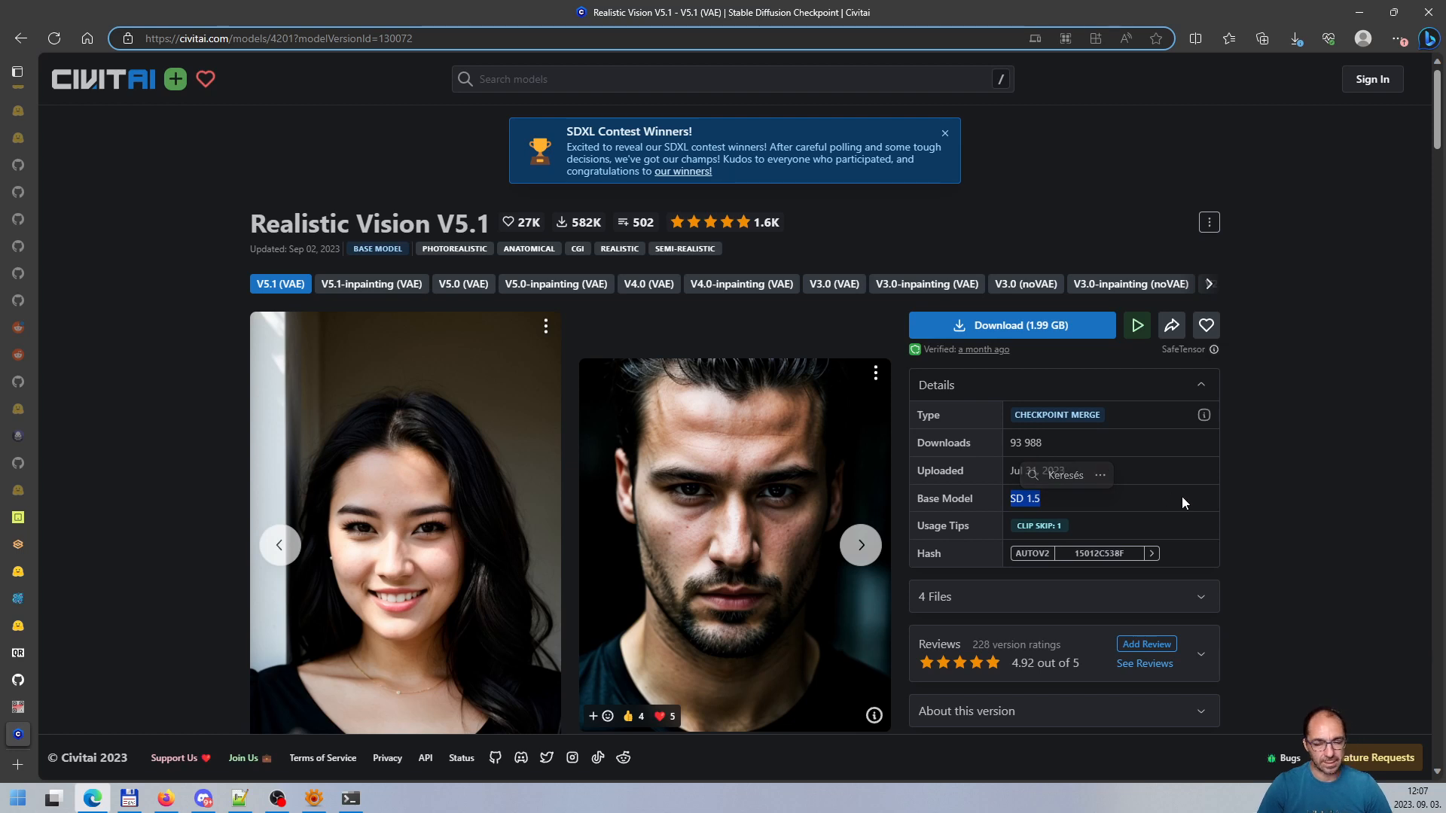
{"action": "left_click", "coordinate": [1024, 507]}
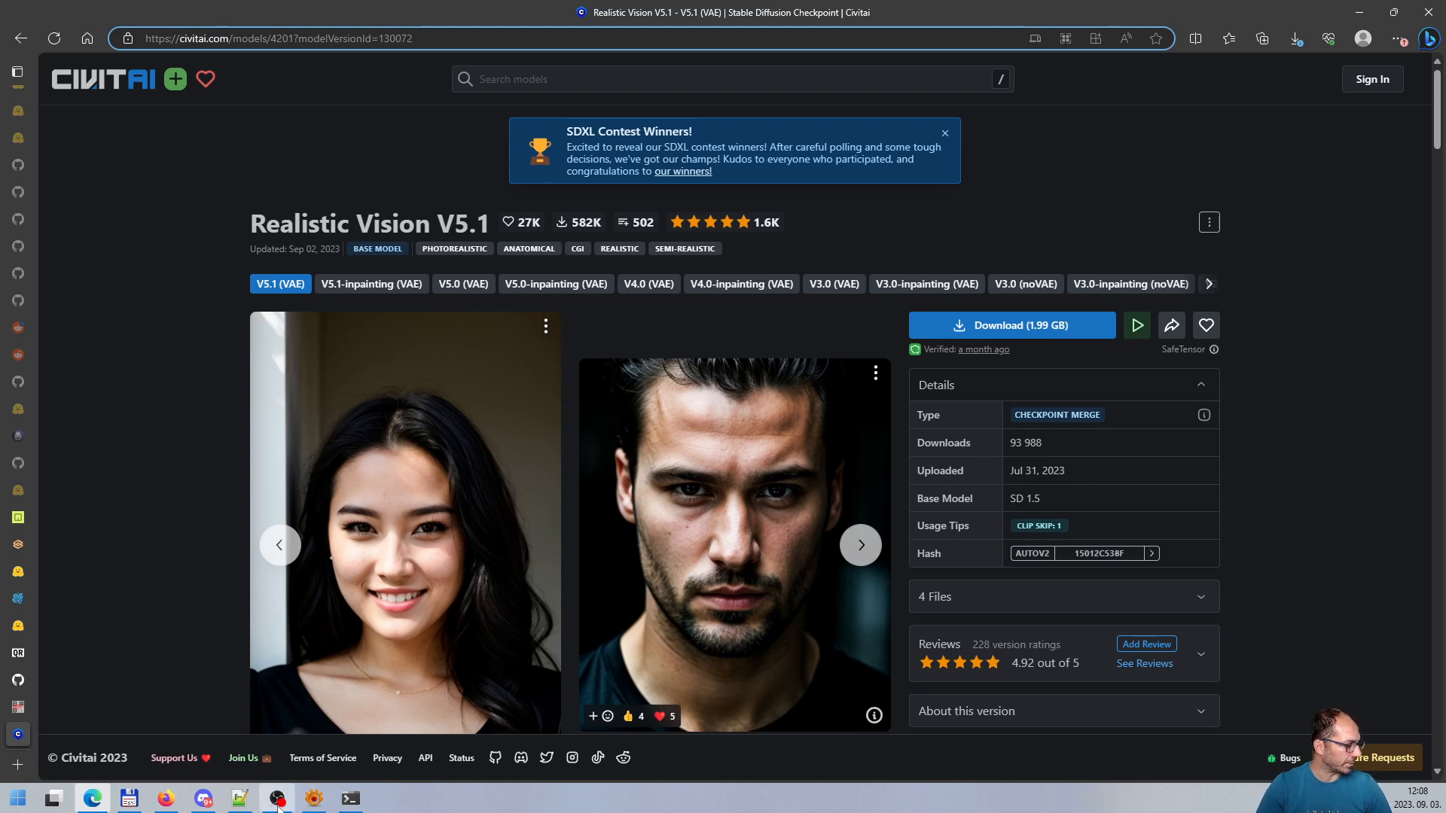
Return to the Stable Diffusion web UI page from the Civitai model page
{"action": "left_click", "coordinate": [114, 795]}
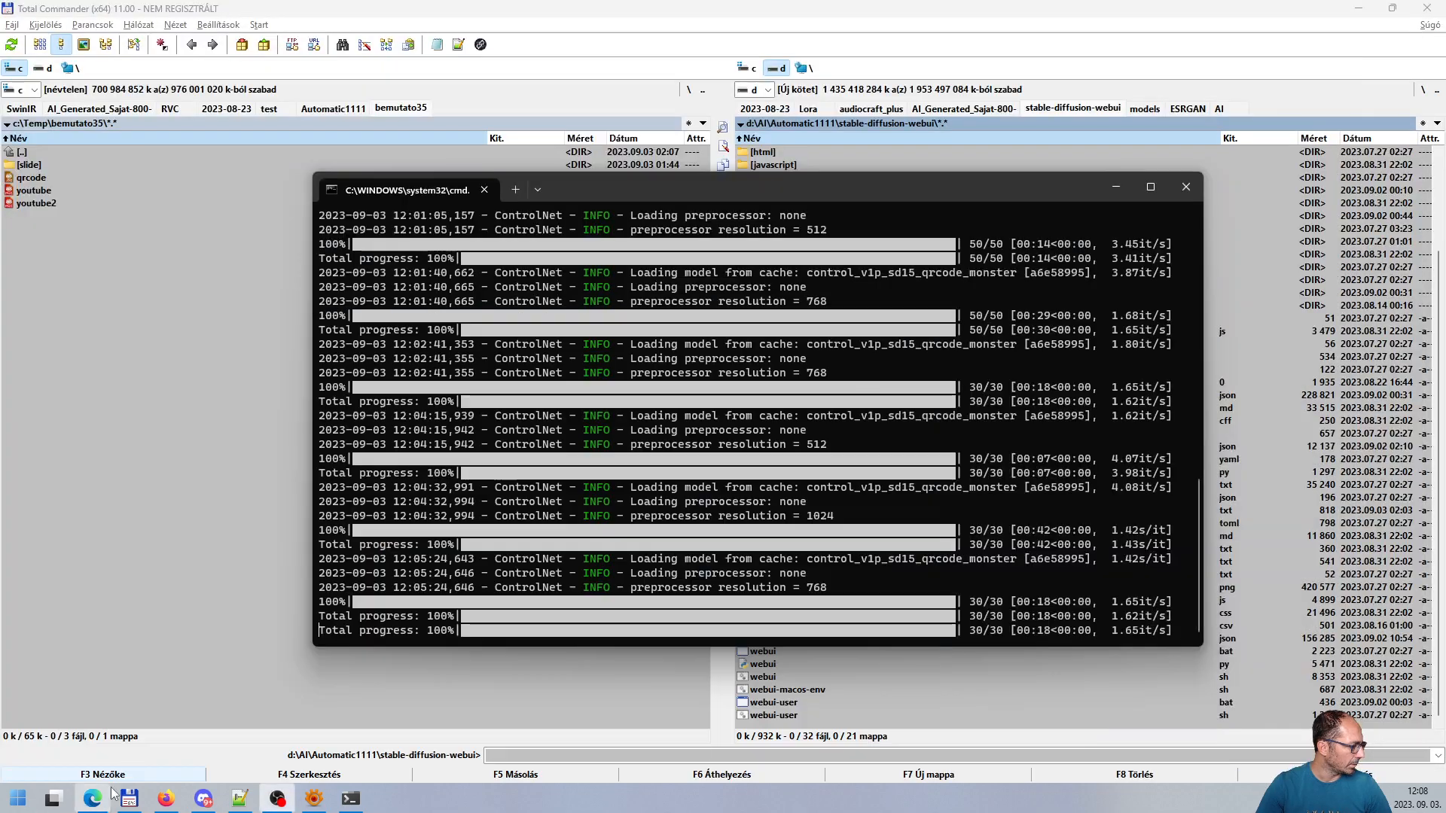
{"action": "left_click", "coordinate": [104, 793]}
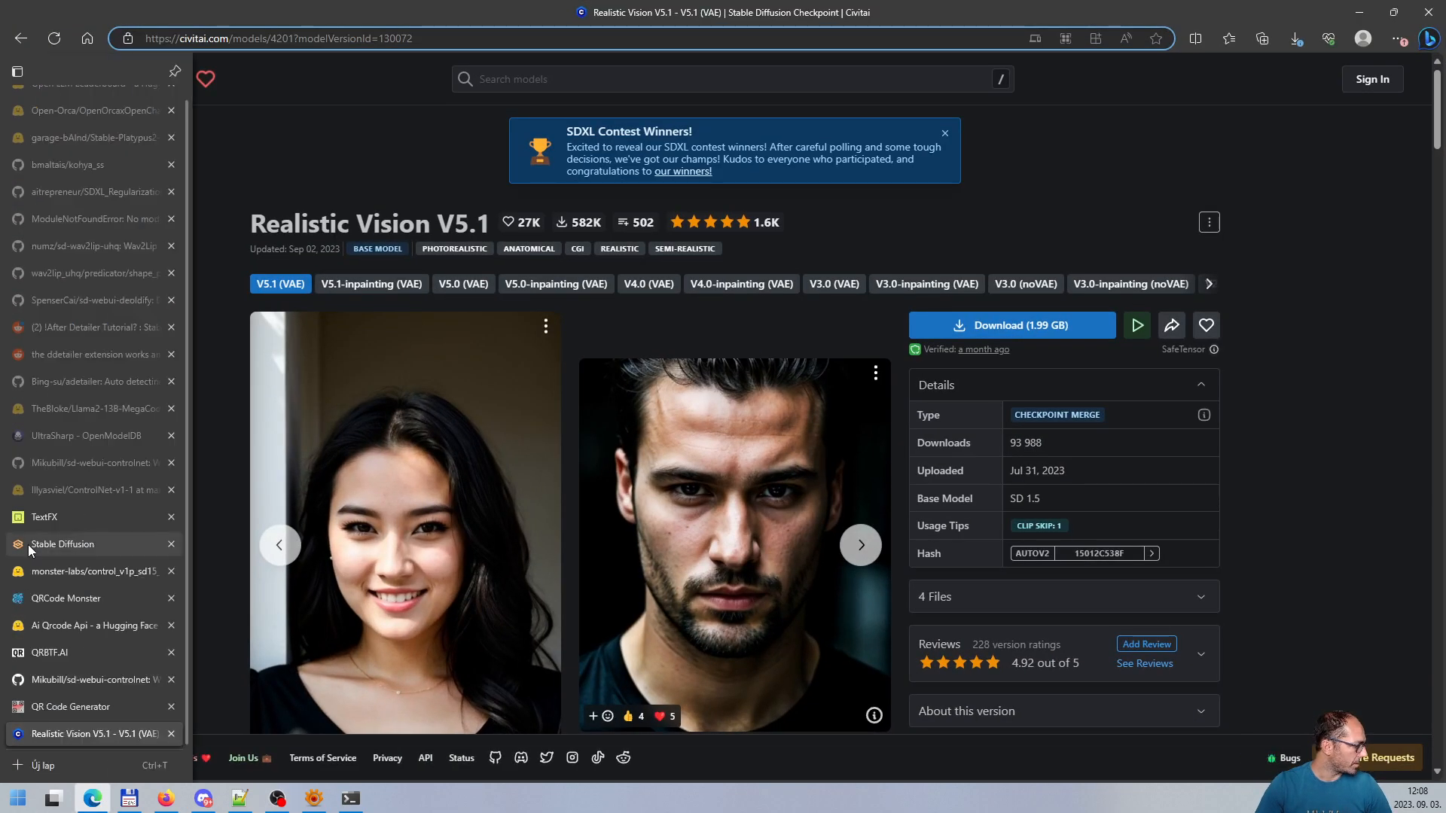
{"action": "left_click", "coordinate": [63, 544]}
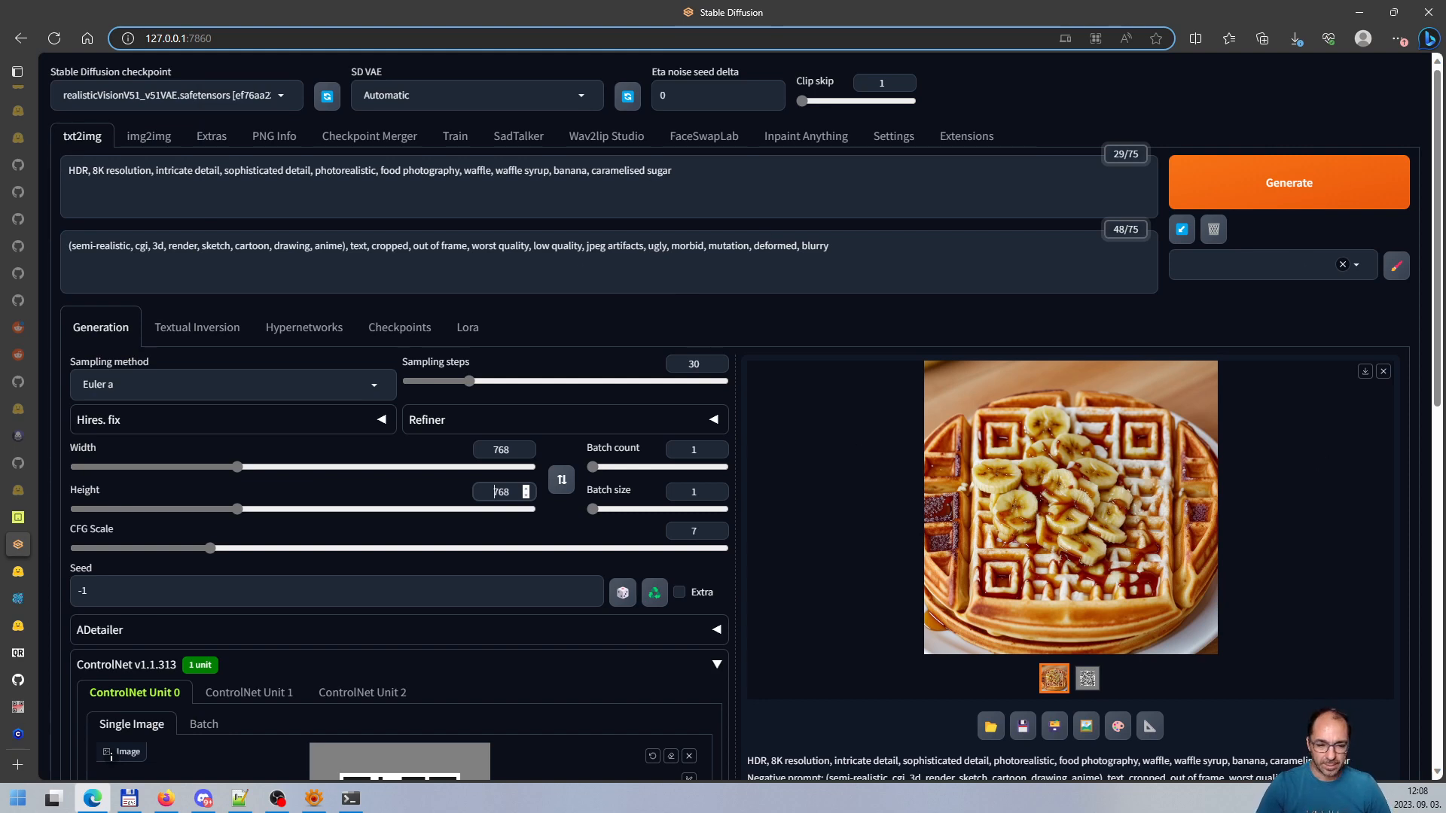
Replace the positive prompt with "A RAW photo of a delicious plate of Rice, mixed vegetables, thinly sliced chicken in a coconut milk curry sauce…" and generate
{"action": "key", "text": "alt+Tab"}
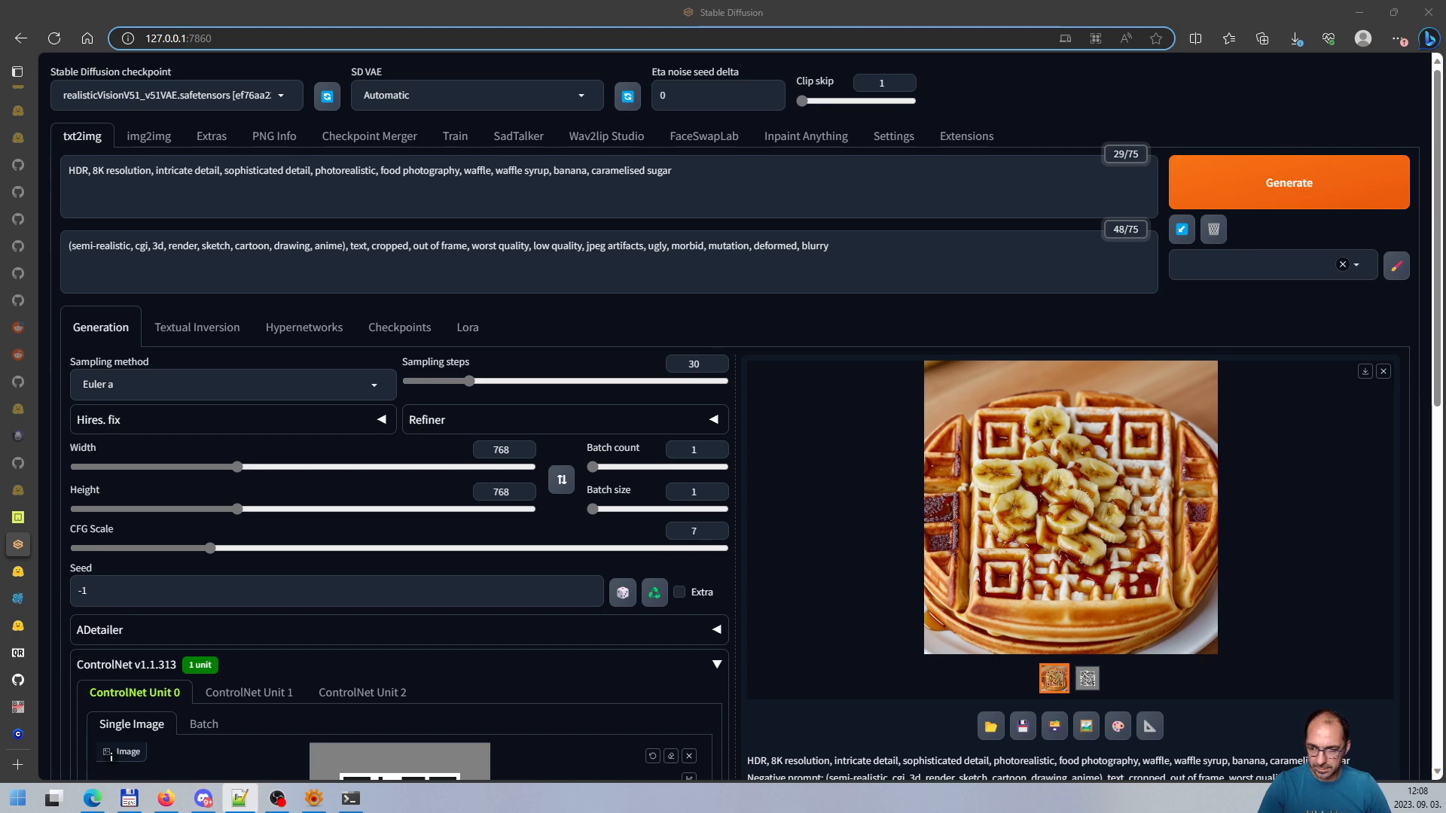
{"action": "left_click_drag", "start_coordinate": [784, 178], "coordinate": [3, 158]}
{"action": "type", "text": "A RAW photo of a delicious plate of Rice, mixed vegetables, thinly sliced chicken in a coconut milk curry sauce, hyperrealism, hyperrealistic, octane render, hyper detailed, 8K"}
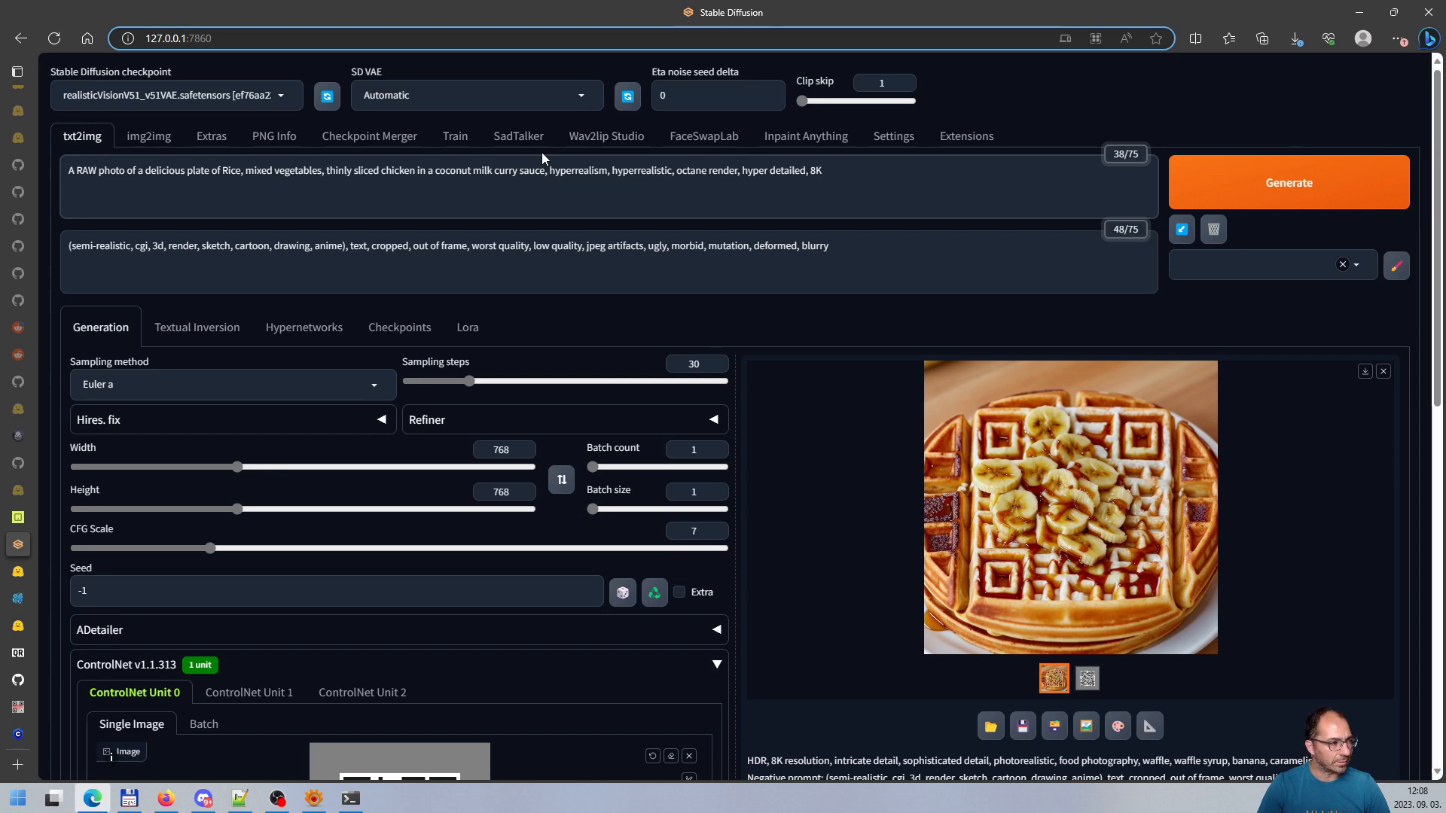
{"action": "left_click", "coordinate": [1242, 196]}
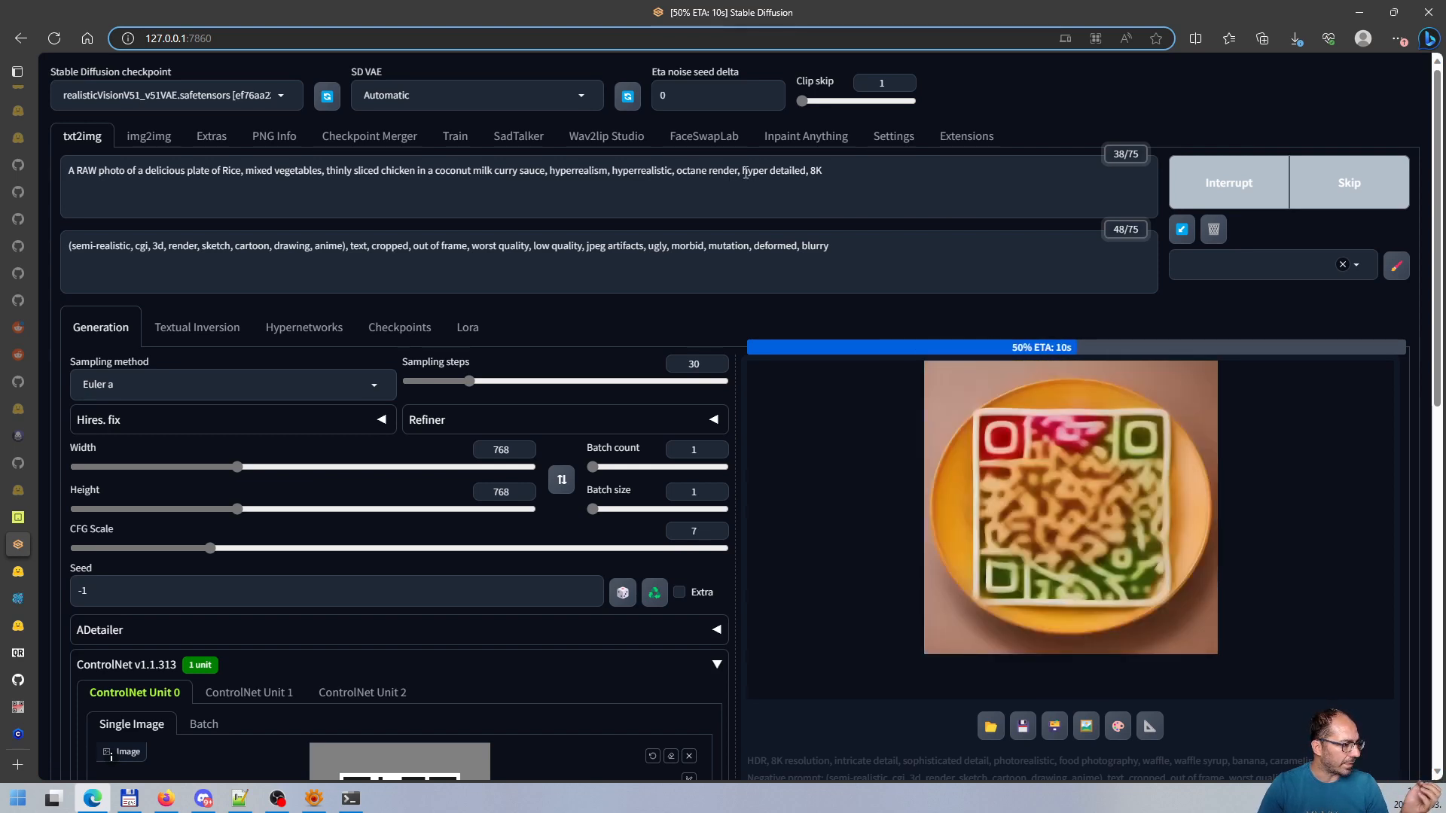
Switch to the Midjourney Bot conversation in Discord, ready to enter a message
{"action": "left_click", "coordinate": [633, 171]}
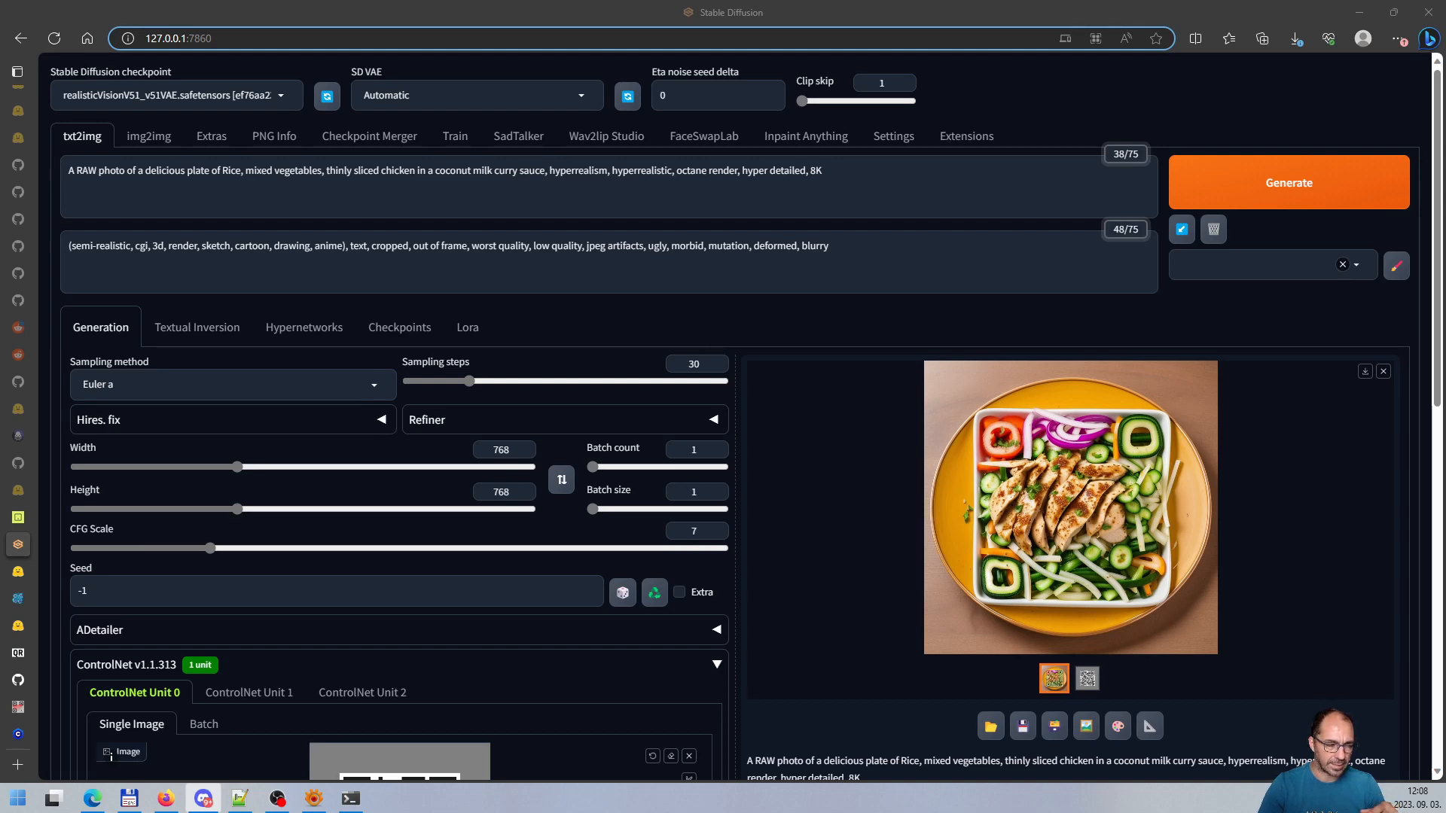
{"action": "left_click_drag", "start_coordinate": [1445, 256], "coordinate": [741, 117]}
{"action": "left_click", "coordinate": [1203, 112]}
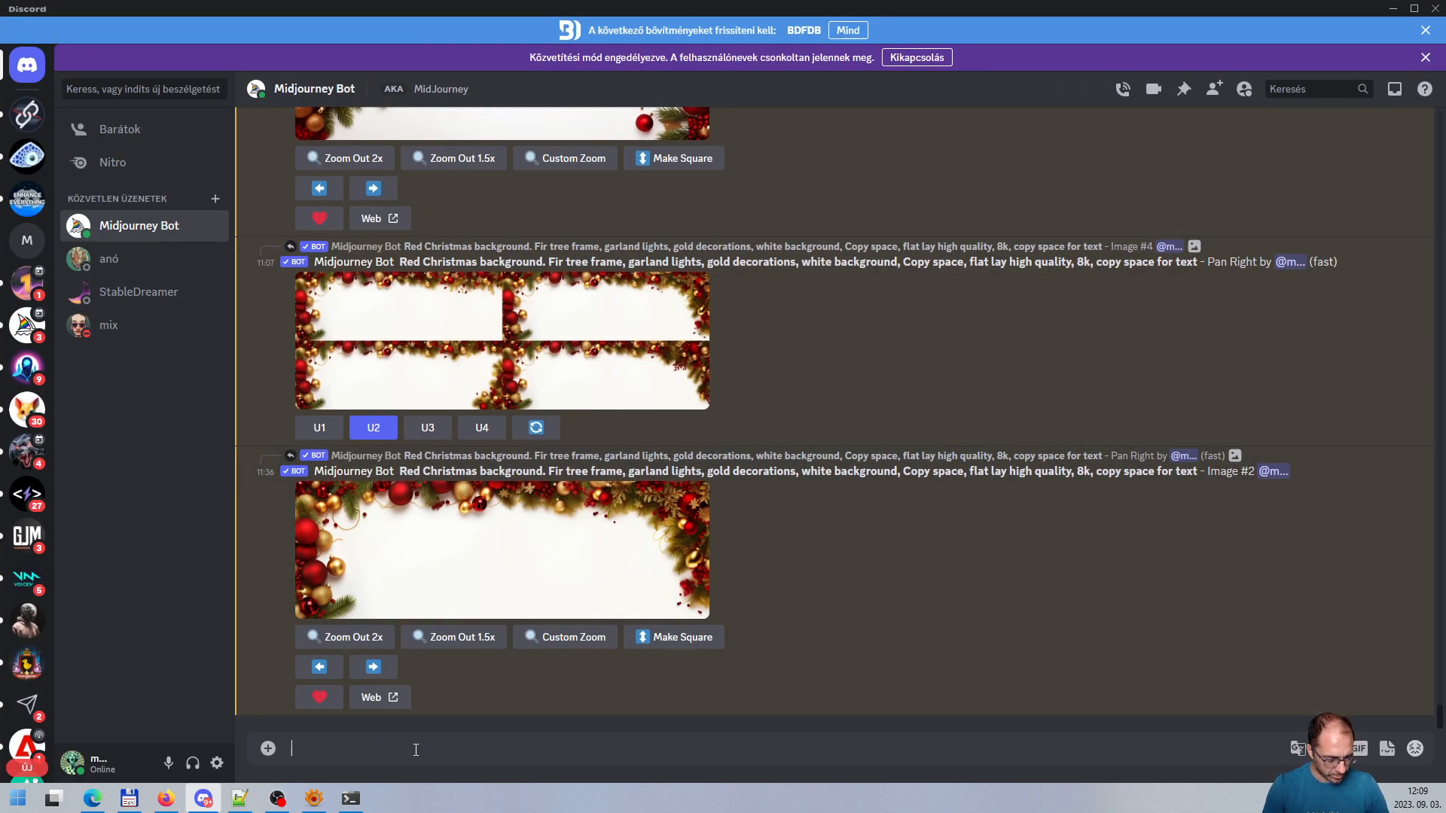
{"action": "type", "text": "/s"}
{"action": "key", "text": "BackSpace"}
{"action": "key", "text": "BackSpace"}
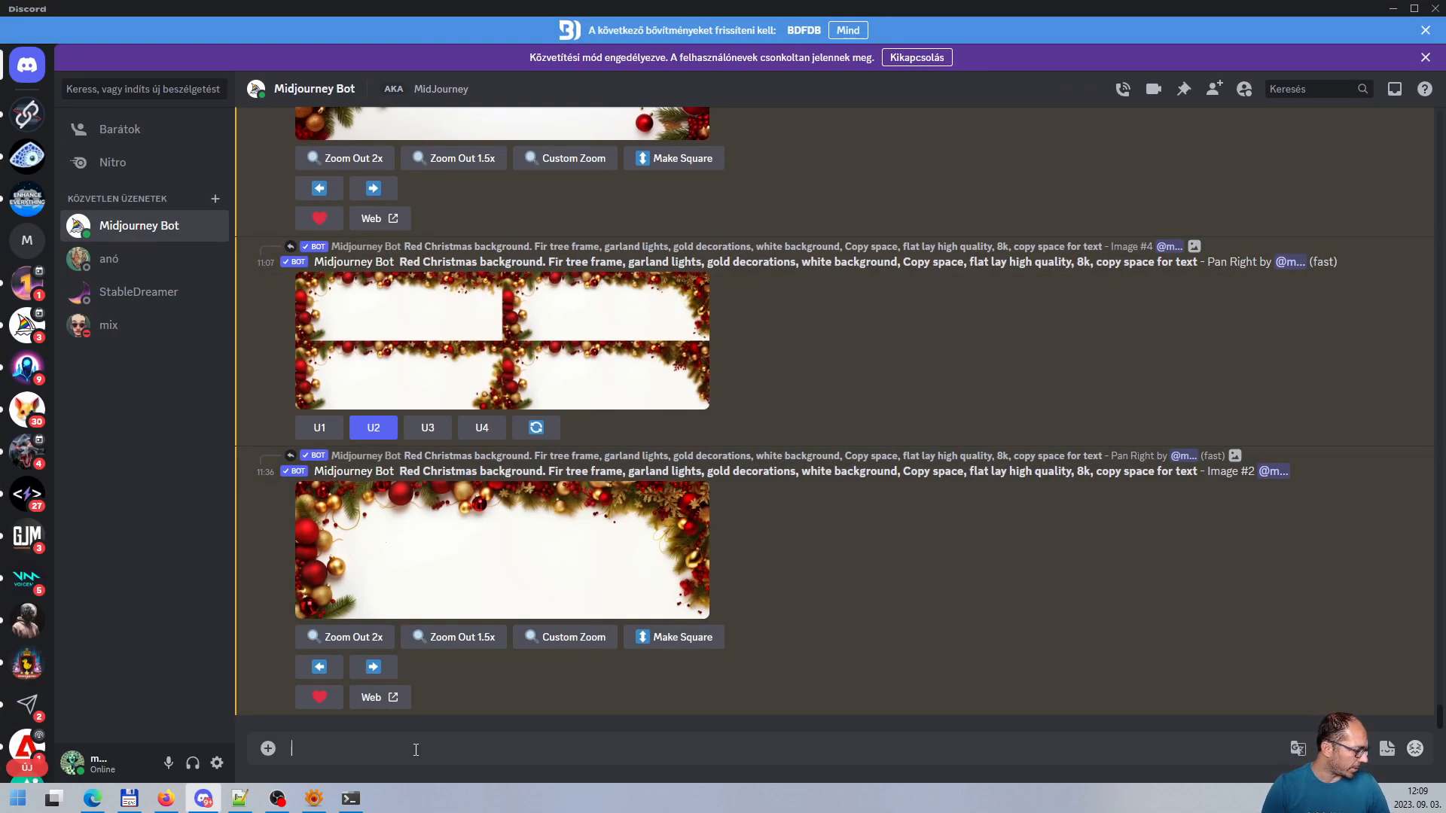
{"action": "type", "text": "*s"}
{"action": "key", "text": "BackSpace"}
{"action": "key", "text": "BackSpace"}
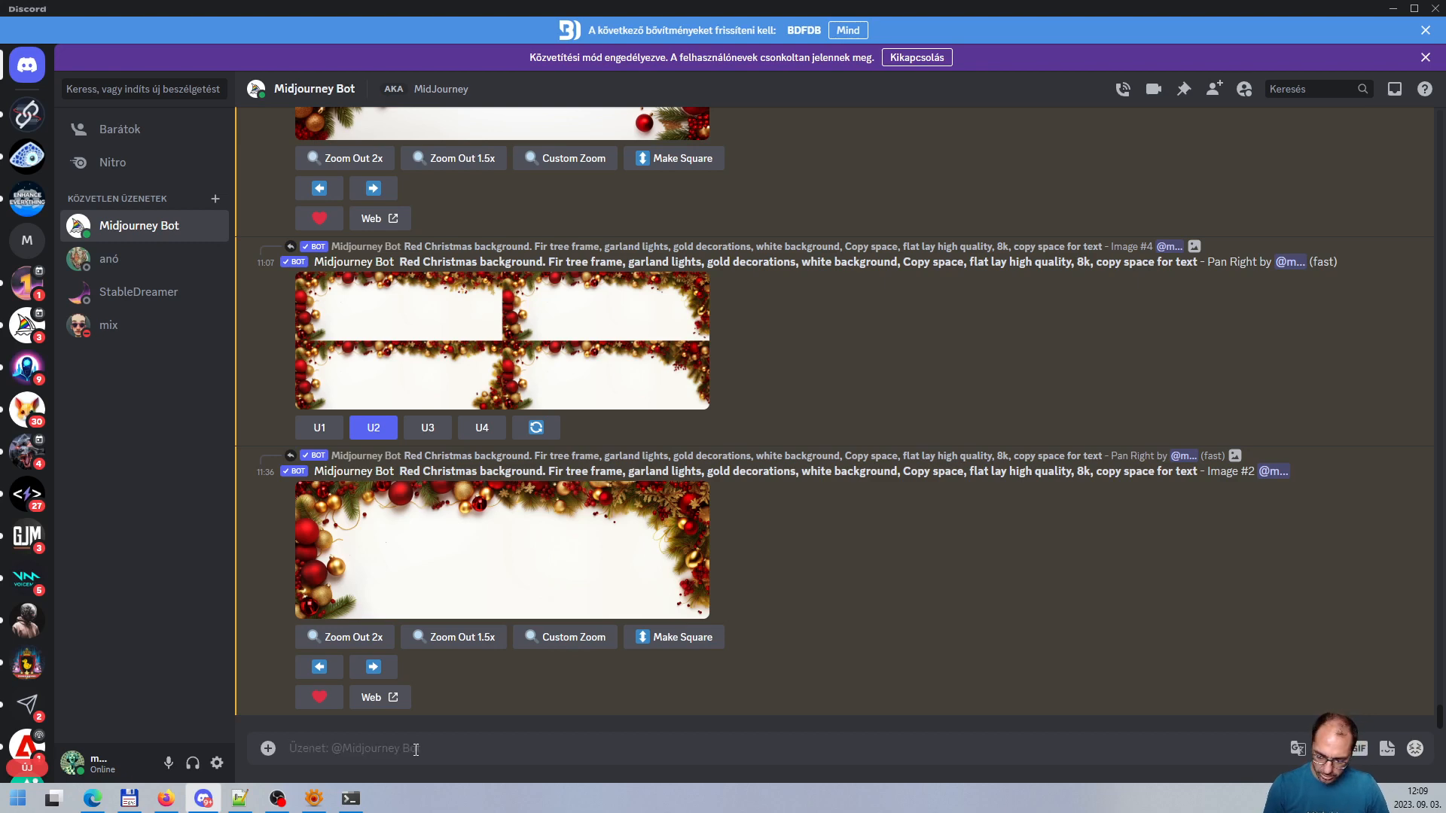
Run Midjourney's /shorten command on the rice, vegetables and coconut milk curry chicken prompt to analyse its tokens
{"action": "type", "text": "/i"}
{"action": "key", "text": "BackSpace"}
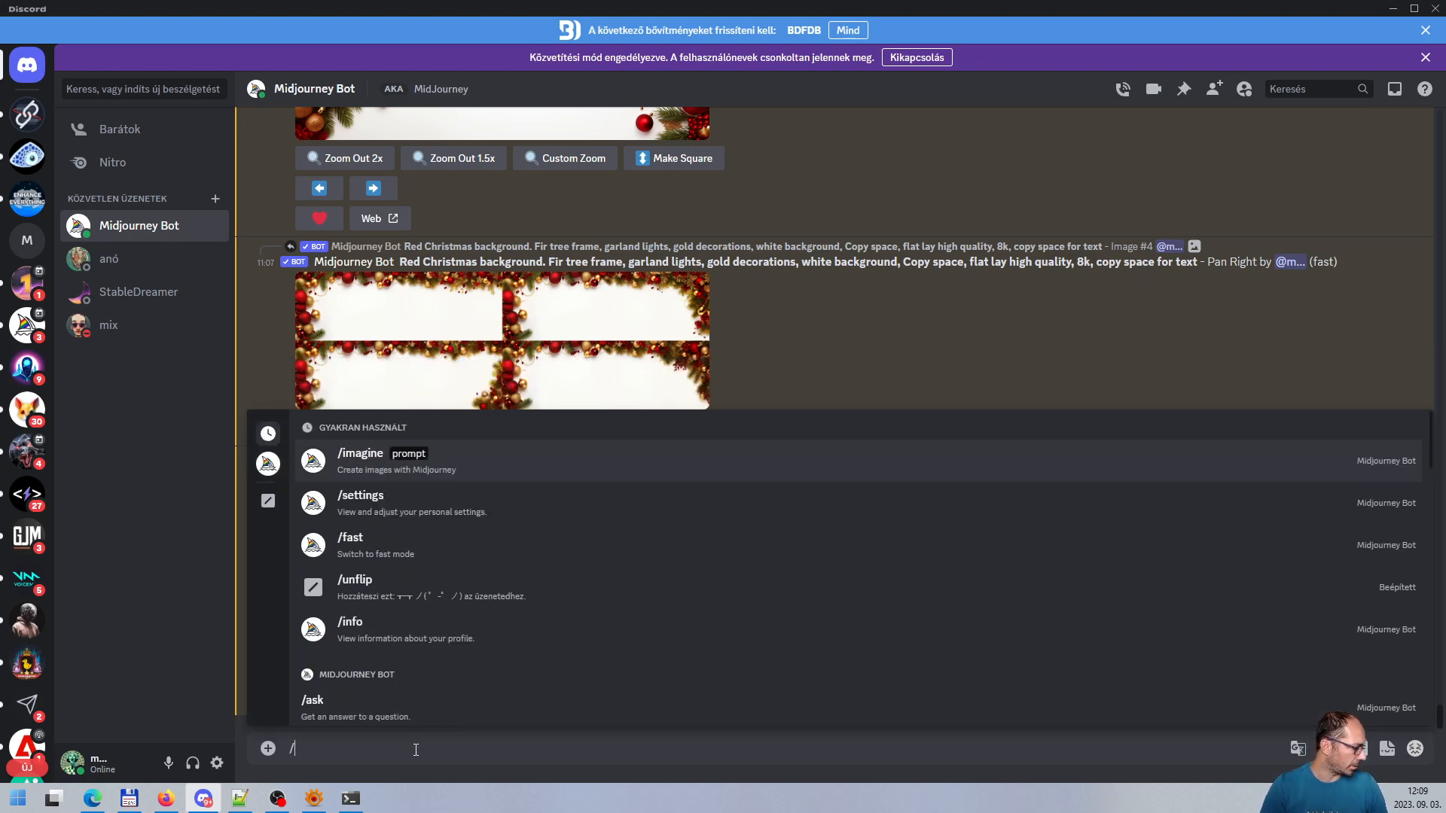
{"action": "type", "text": "s"}
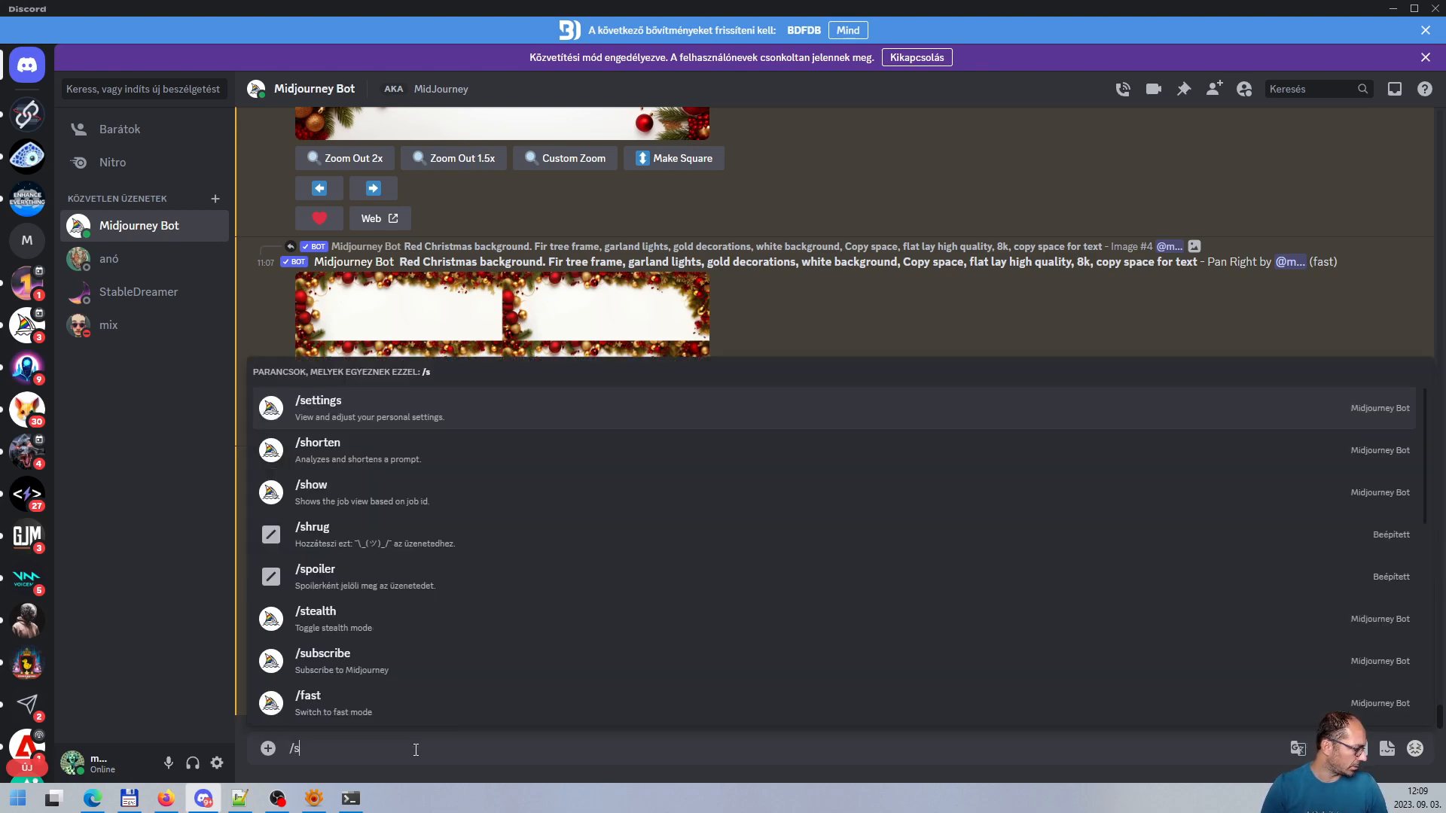
{"action": "left_click", "coordinate": [336, 460]}
{"action": "type", "text": "A RAW photo of a delicious plate of Rice, mixed vegetables, thinly sliced chicken in a coconut milk curry sauce, hyperrealism, hyperrealistic, octane render, hyper detailed, 8K"}
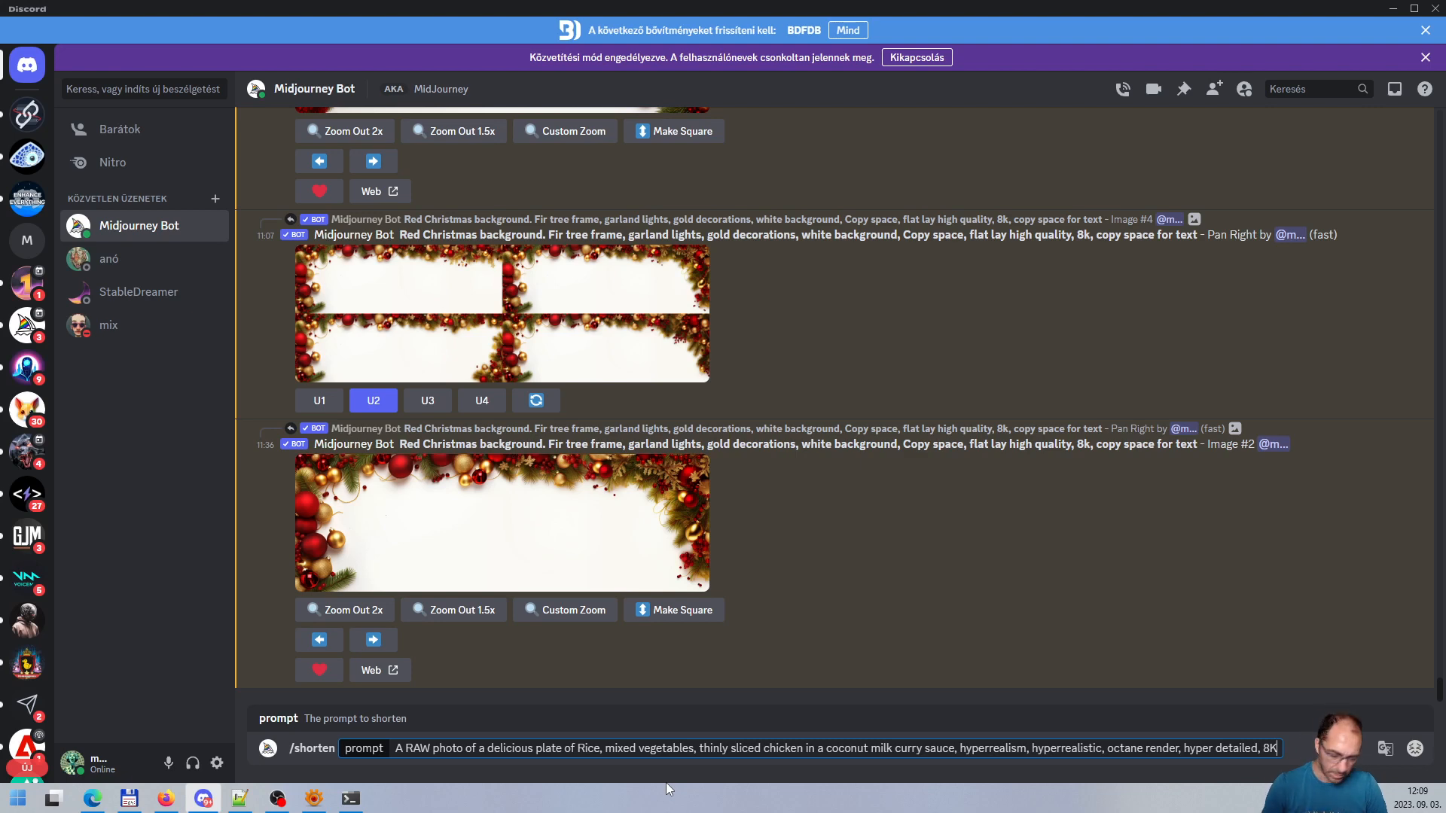
{"action": "key", "text": "Return"}
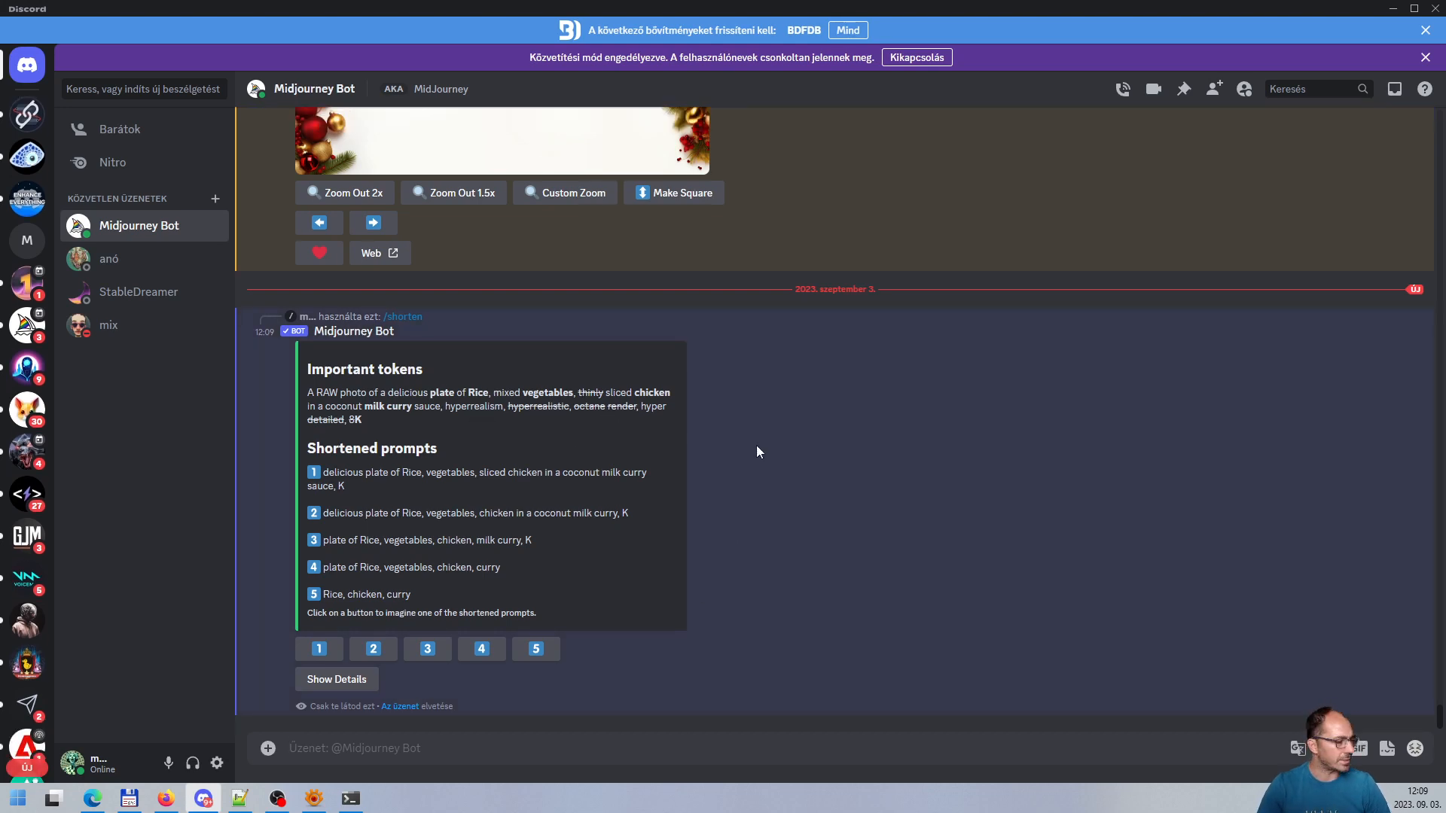
Highlight the struck-through words in the Important tokens list, including "hyperrealistic" and "detailed"
{"action": "left_click_drag", "start_coordinate": [508, 409], "coordinate": [575, 408]}
{"action": "left_click", "coordinate": [579, 408]}
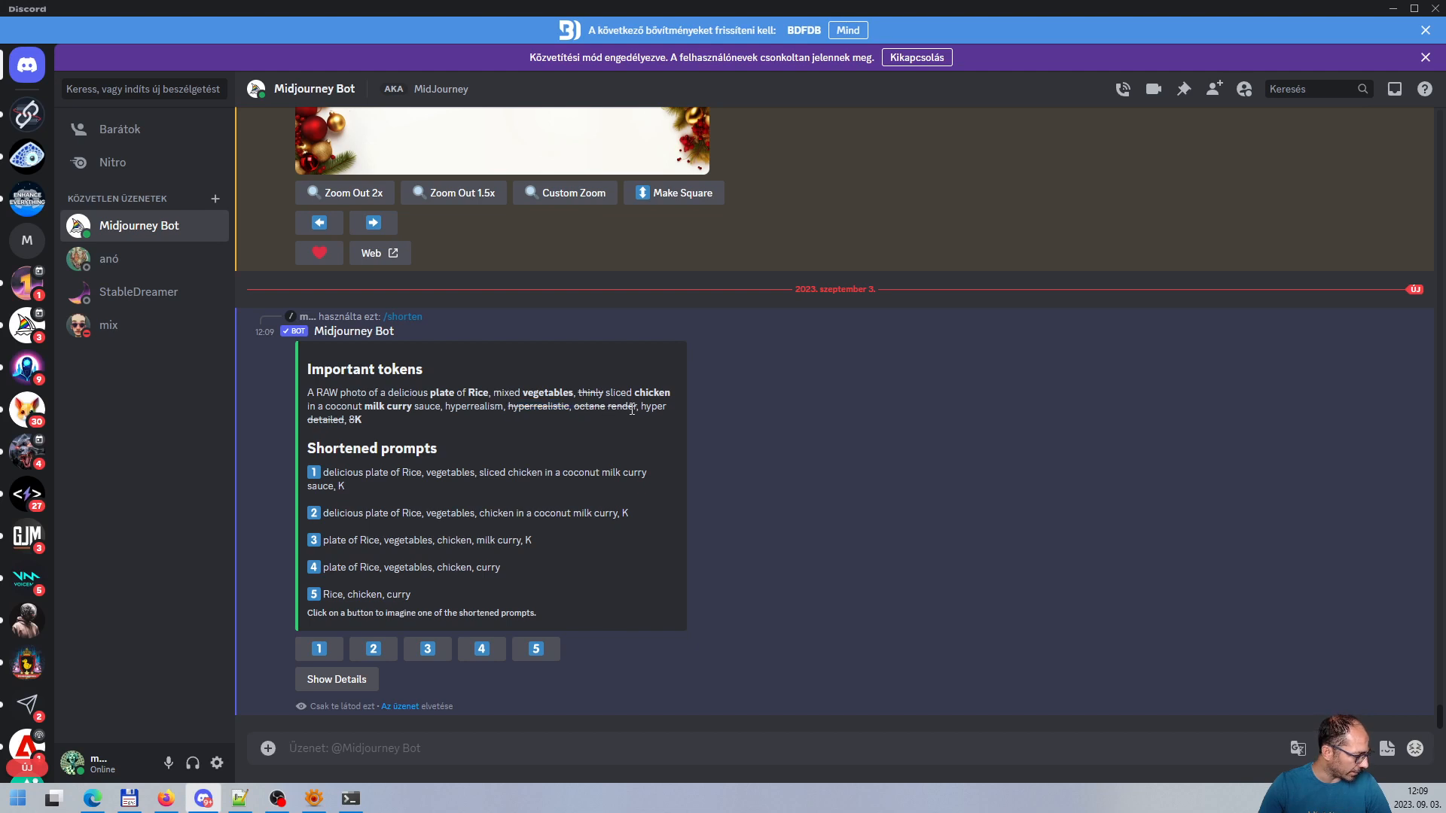
{"action": "left_click_drag", "start_coordinate": [307, 420], "coordinate": [342, 420]}
{"action": "left_click", "coordinate": [353, 423]}
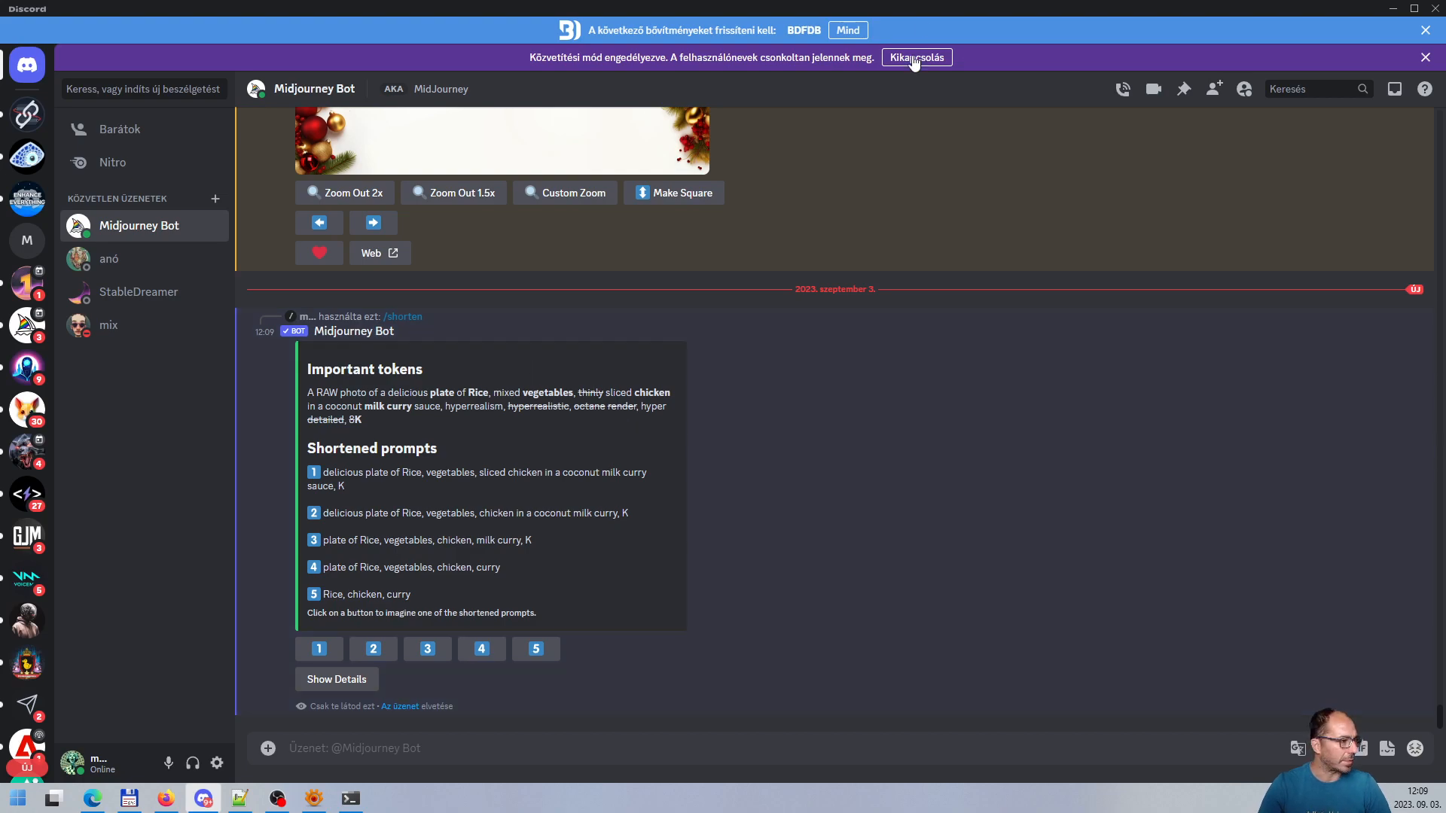
Return to Stable Diffusion and inspect the generated chicken and vegetable plate image enlarged, closing the viewer when done
{"action": "left_click_drag", "start_coordinate": [969, 10], "coordinate": [1445, 355]}
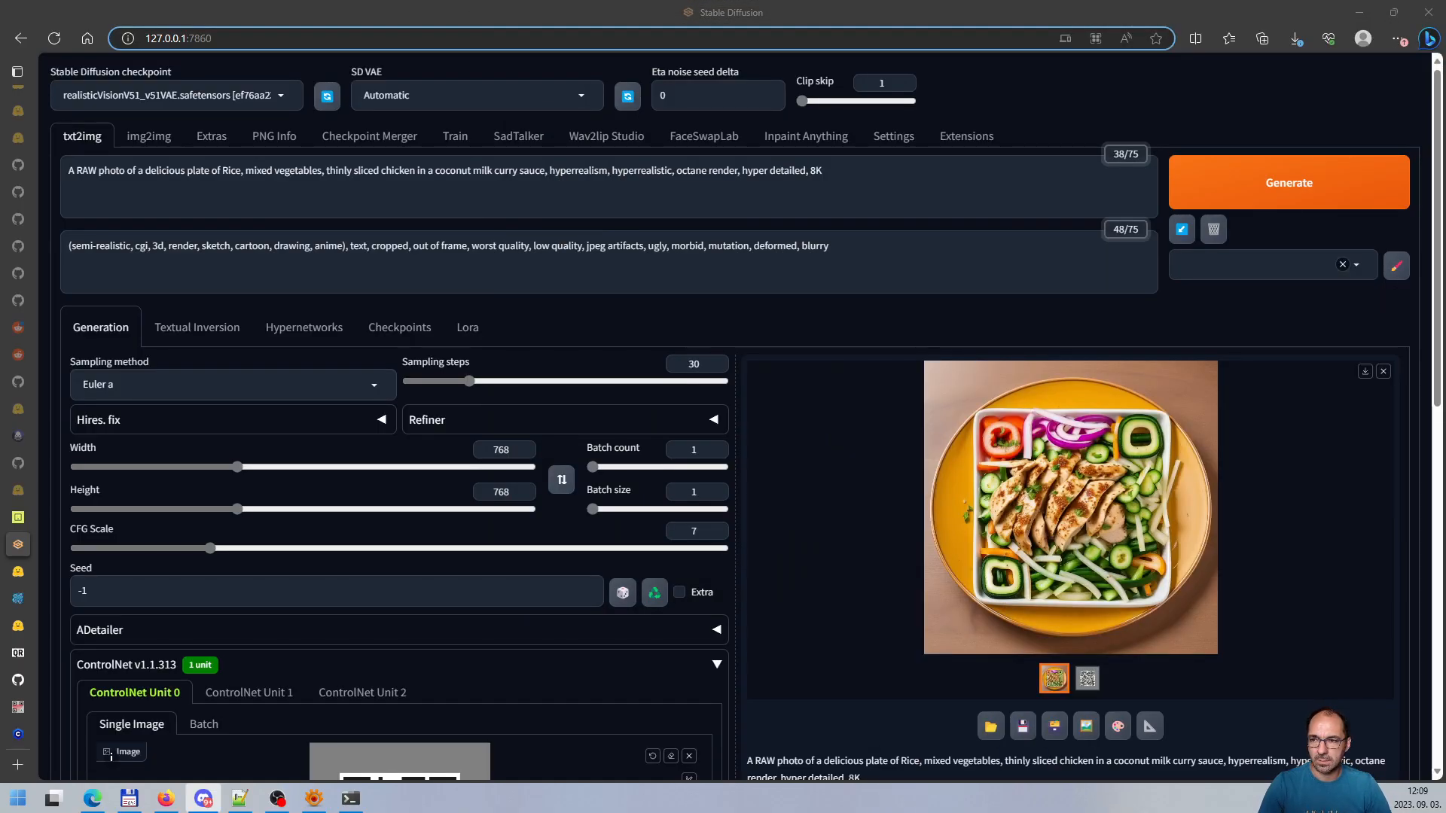
{"action": "left_click", "coordinate": [633, 170]}
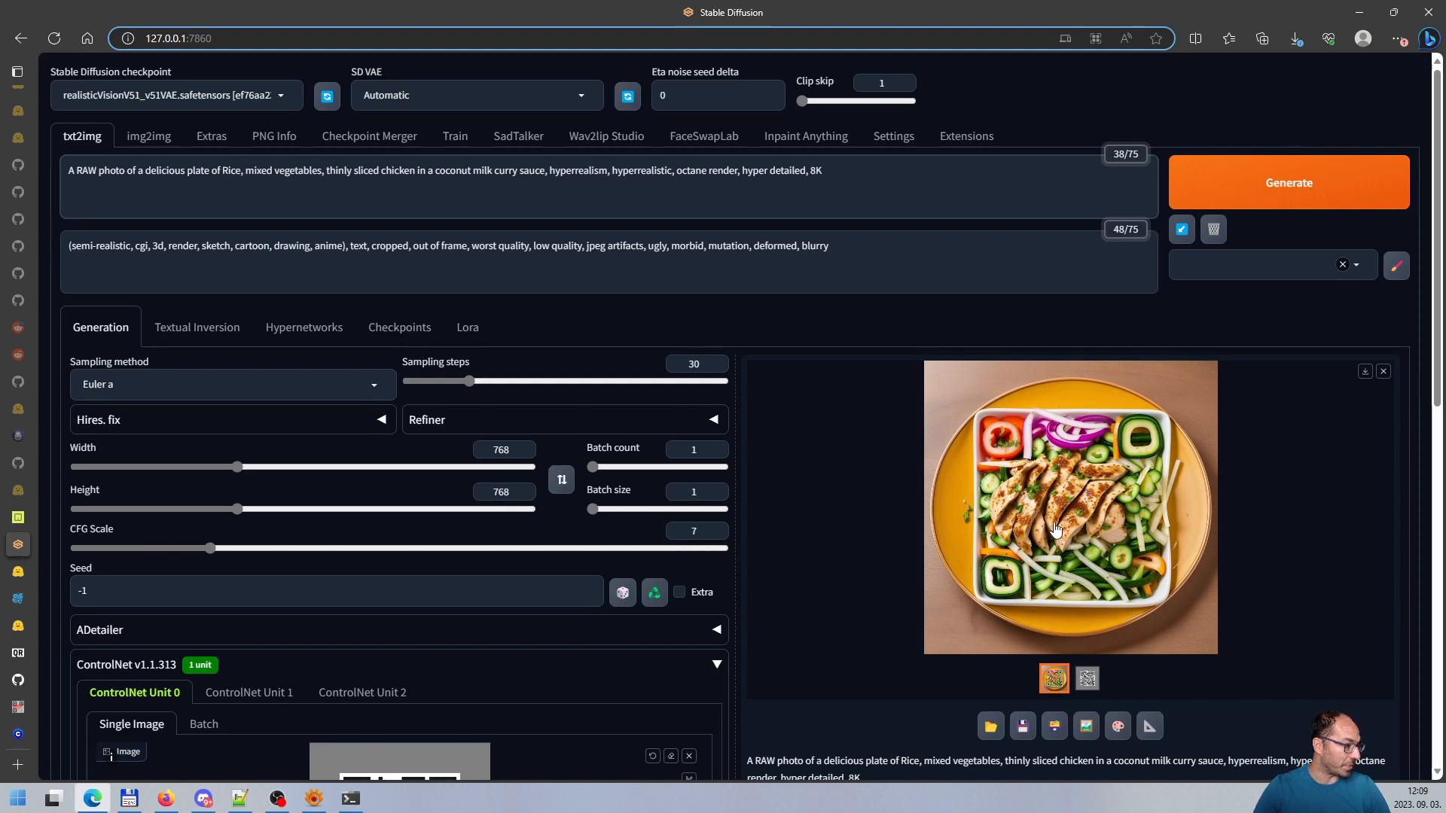
{"action": "left_click", "coordinate": [1112, 446]}
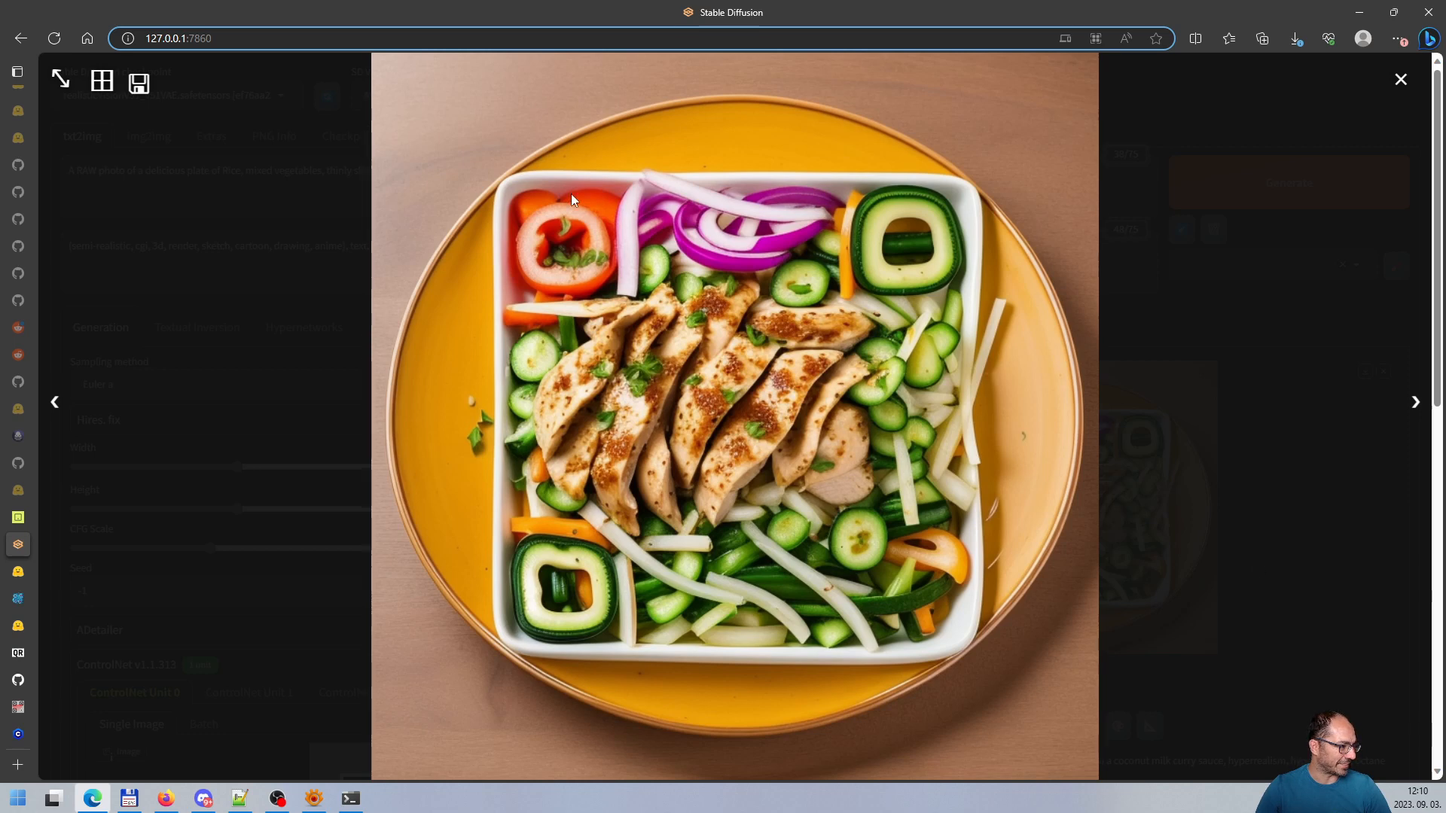
{"action": "left_click", "coordinate": [1259, 599]}
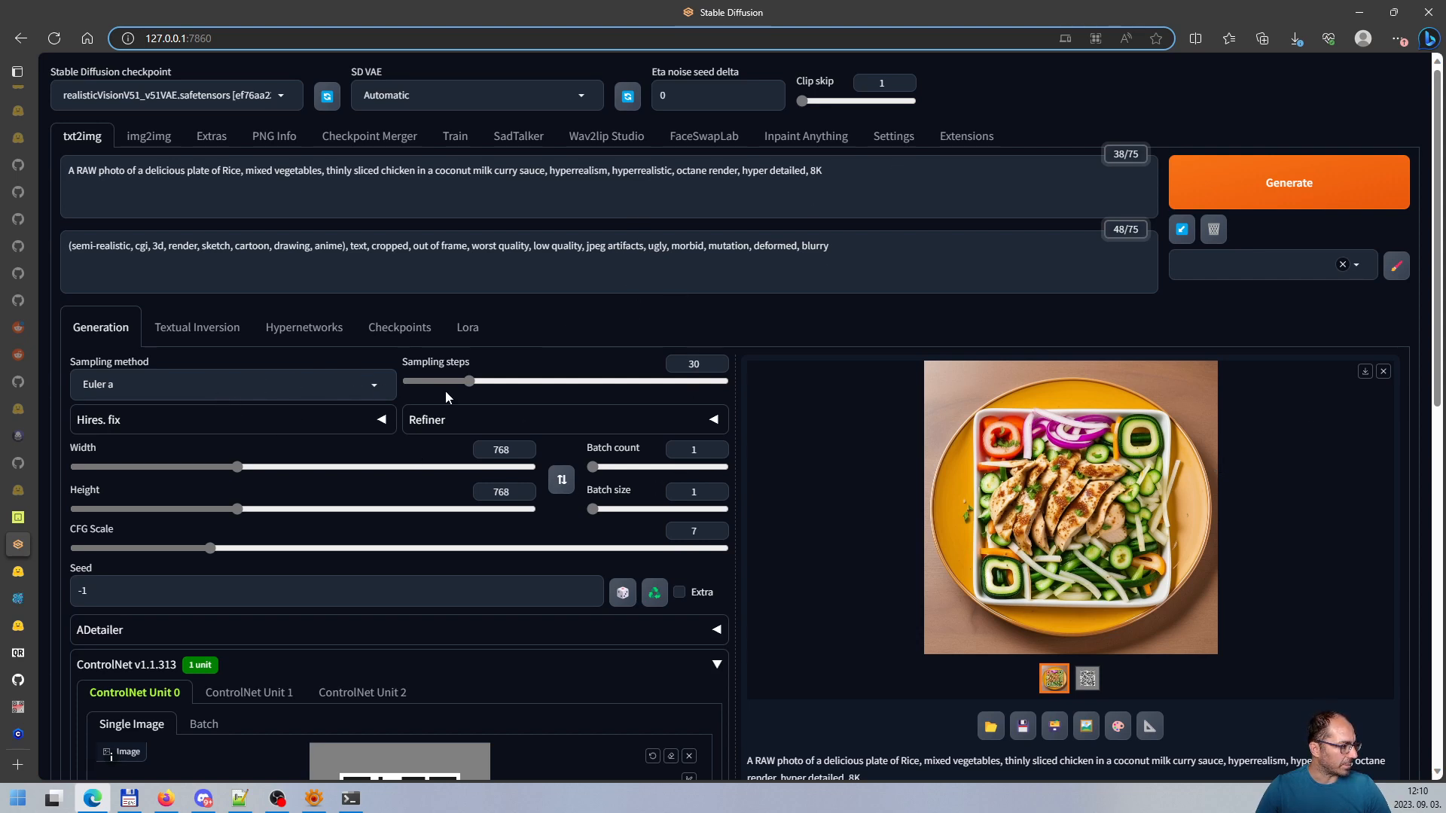
Set the sampling method to DPM++ 3M SDE Exponential
{"action": "left_click", "coordinate": [291, 397]}
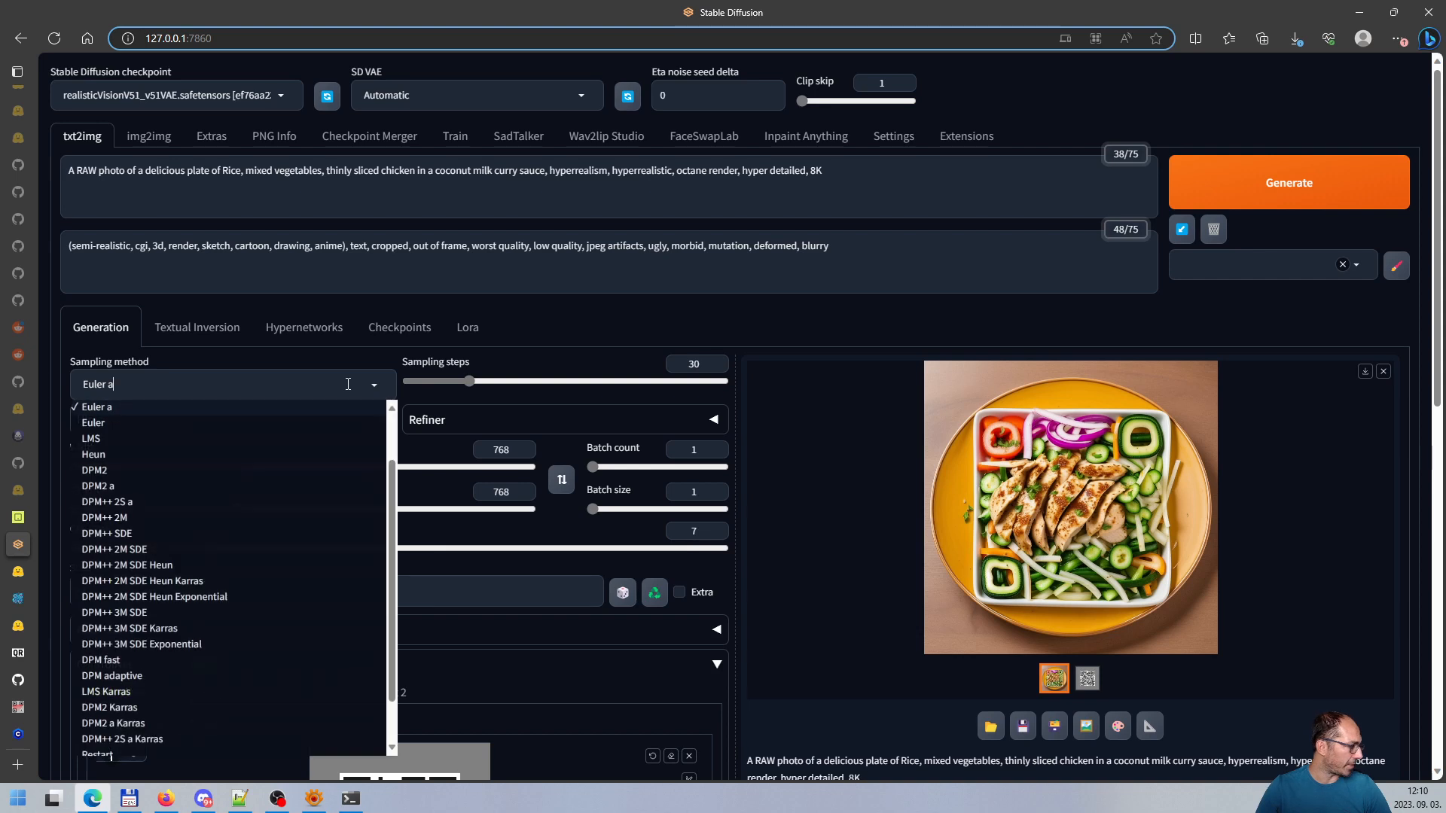
{"action": "left_click", "coordinate": [142, 645]}
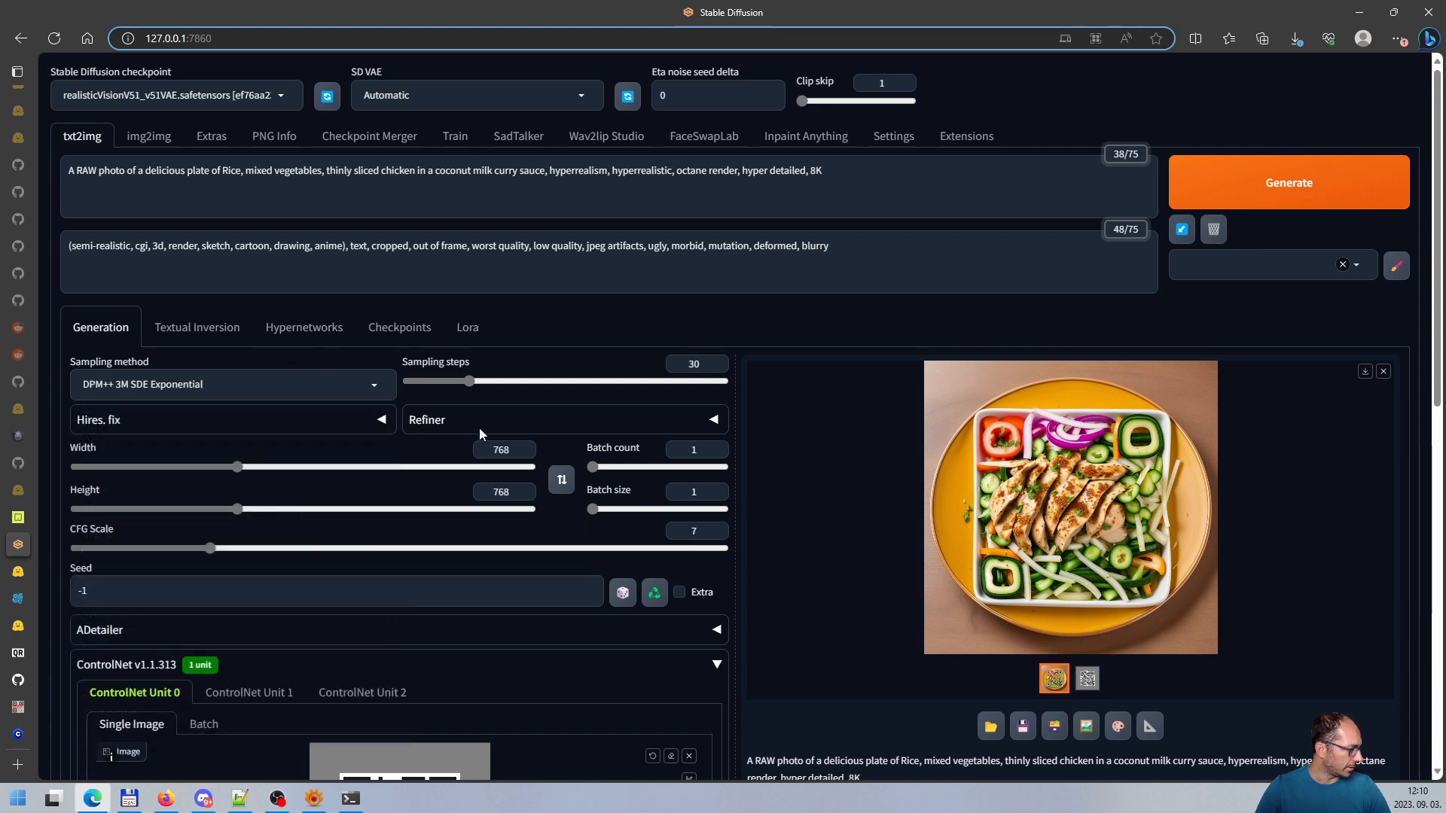
Generate a new image with the current prompt and sampler, then inspect the result enlarged and close the viewer
{"action": "left_click", "coordinate": [1286, 192]}
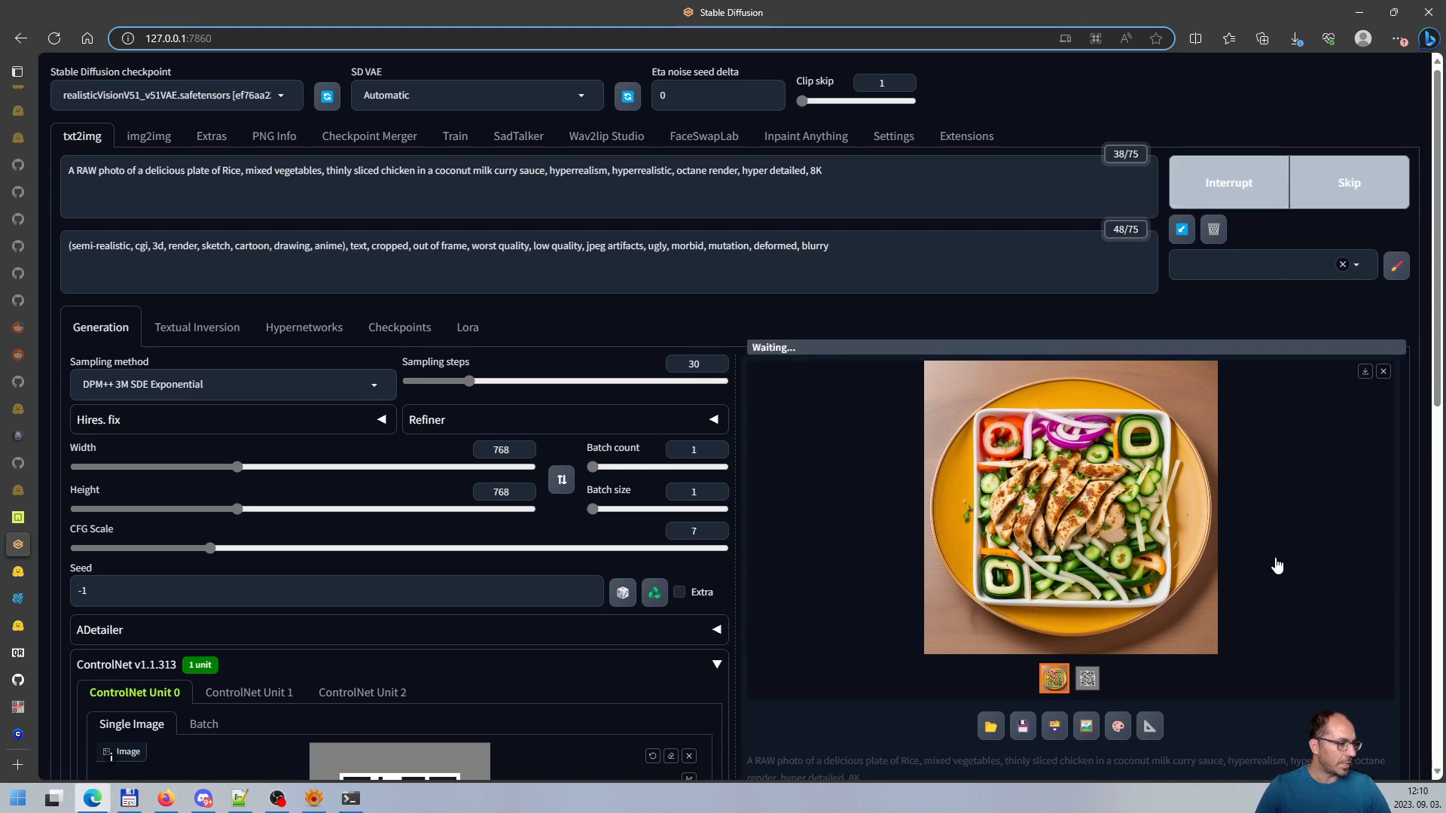
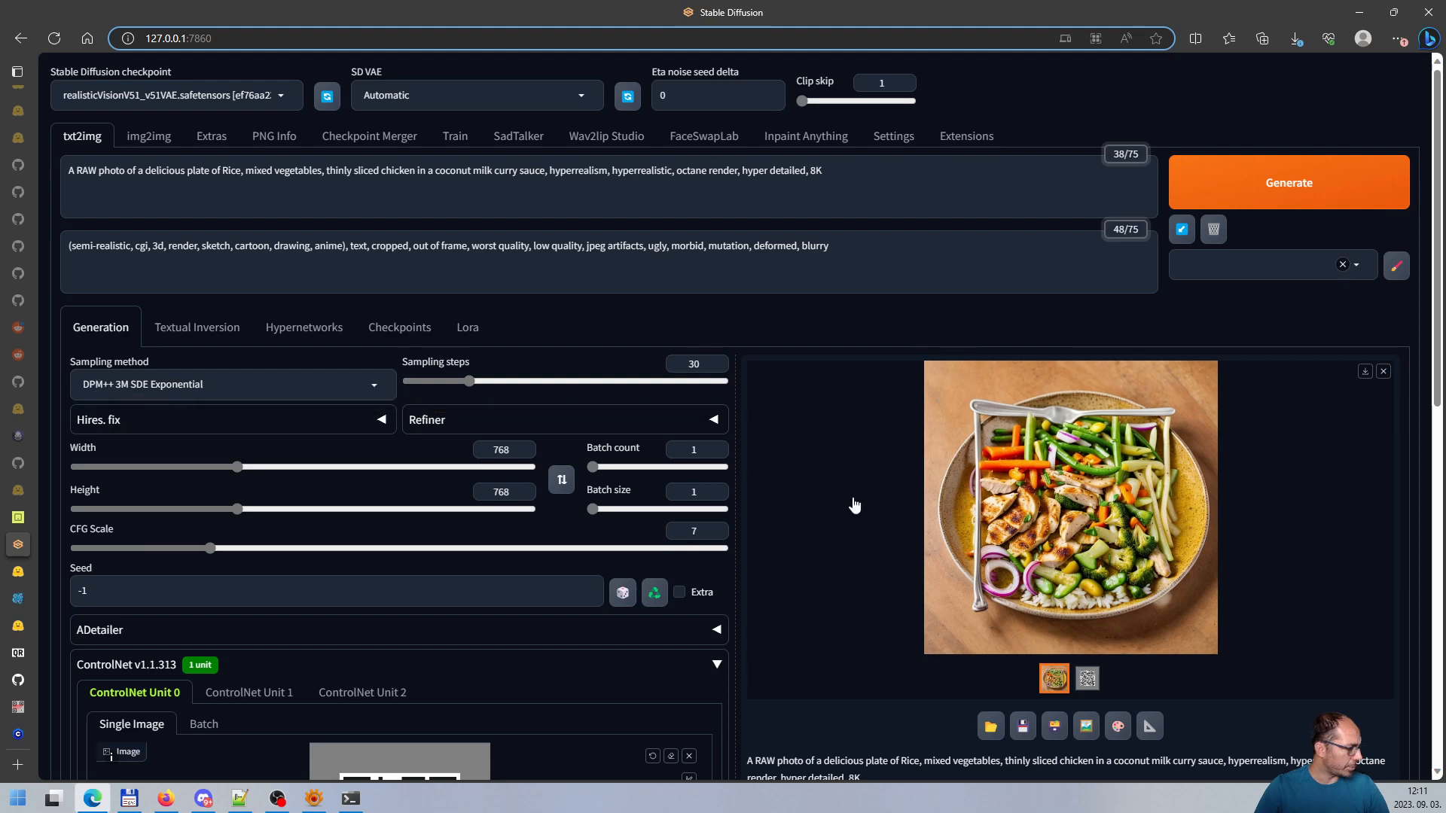
{"action": "left_click", "coordinate": [1006, 485]}
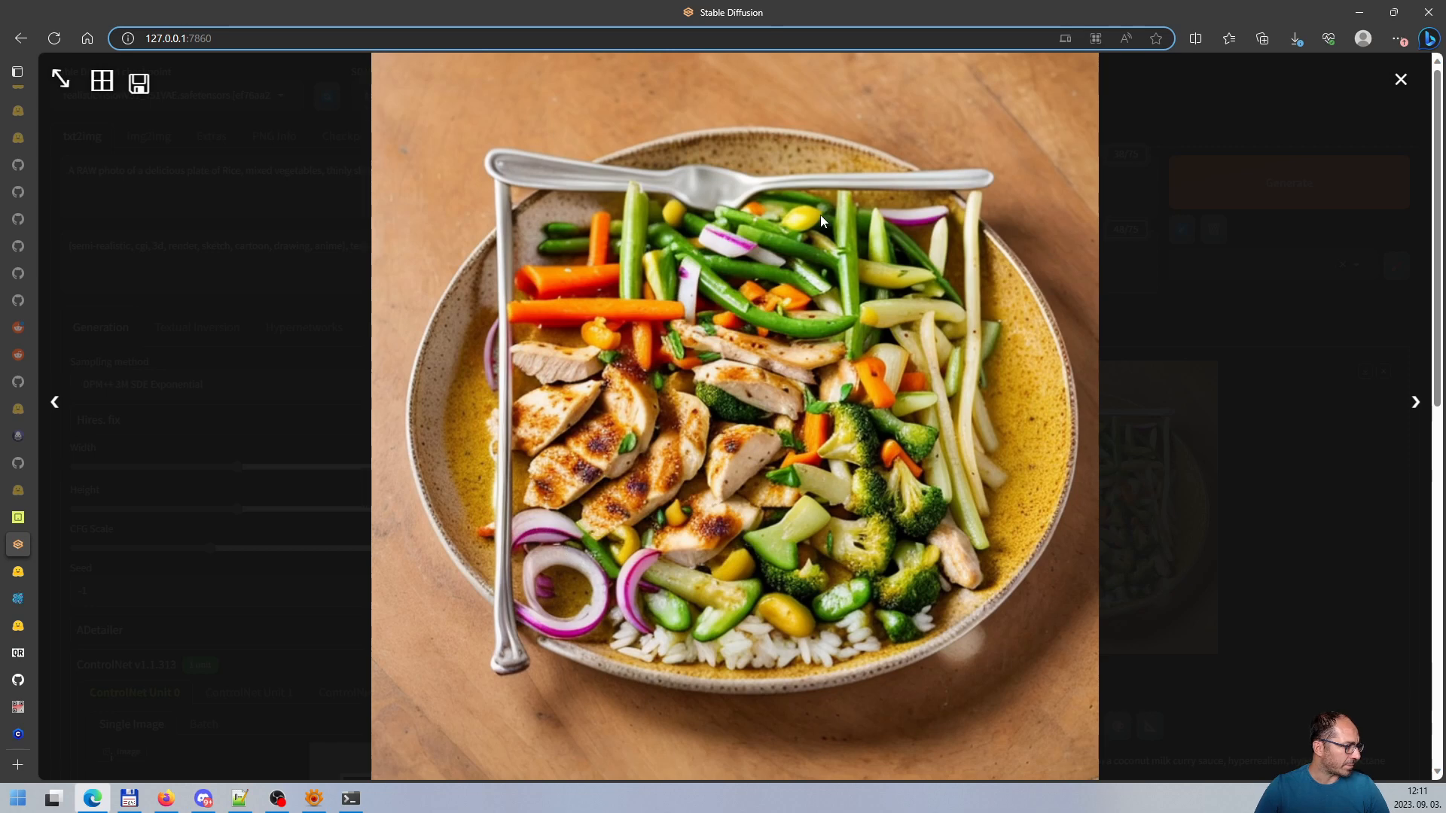
{"action": "left_click", "coordinate": [1400, 81]}
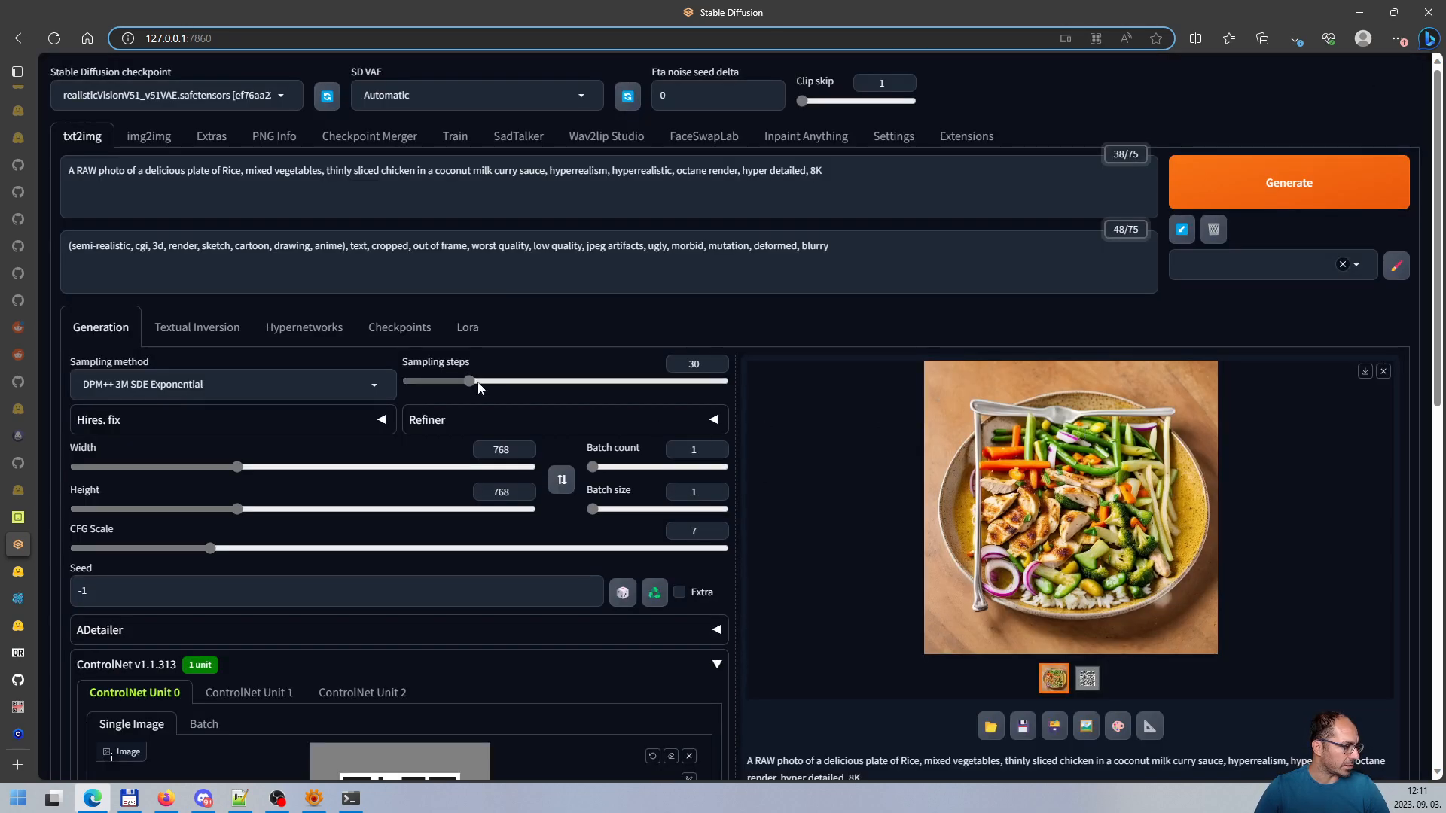
Set the Control Weight of ControlNet Unit 0 to 1.6 and generate the image again
{"action": "scroll", "coordinate": [508, 463], "scroll_direction": "down", "scroll_amount": 7}
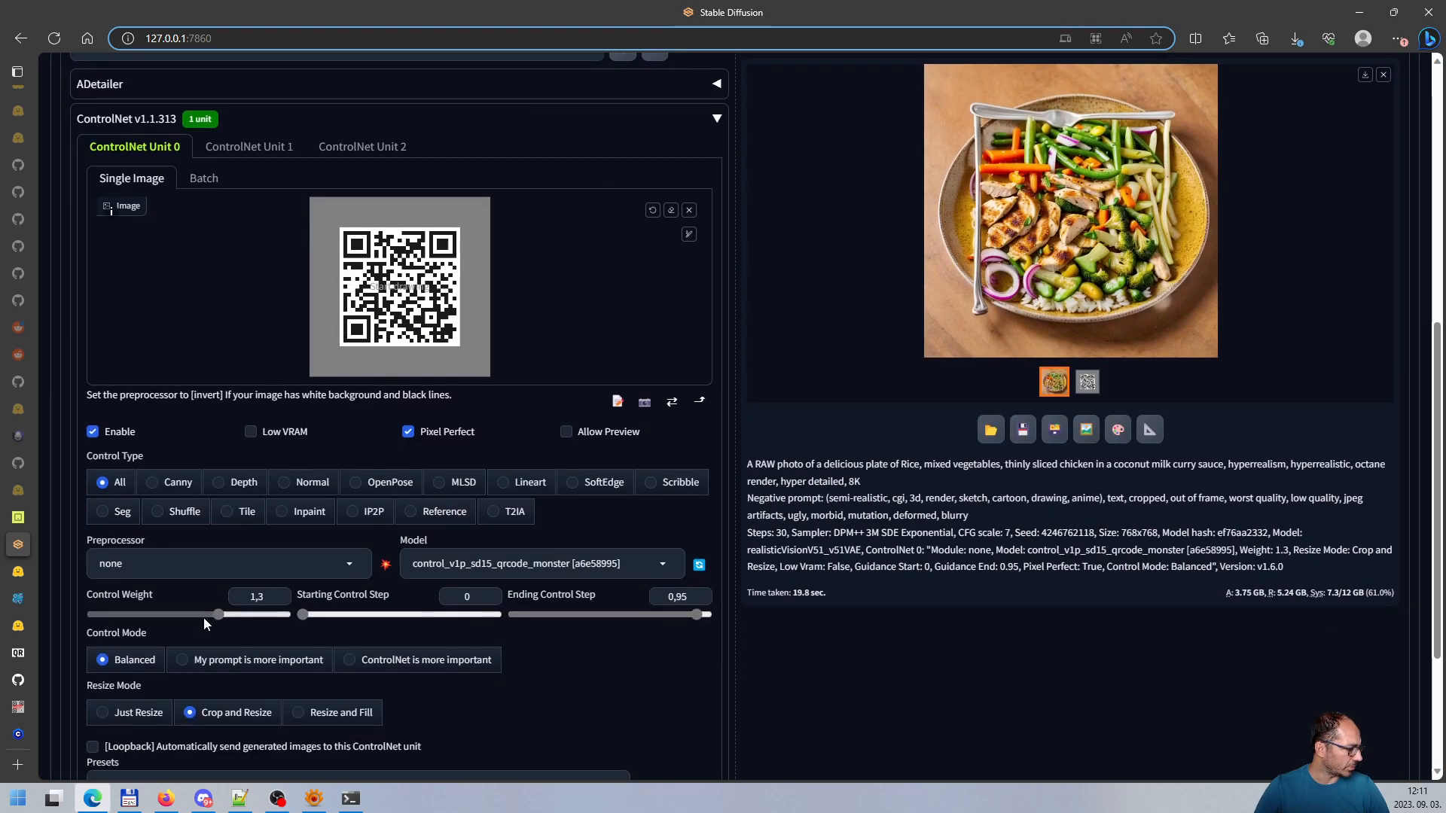
{"action": "left_click_drag", "start_coordinate": [215, 618], "coordinate": [249, 613]}
{"action": "scroll", "coordinate": [249, 616], "scroll_direction": "up", "scroll_amount": 7}
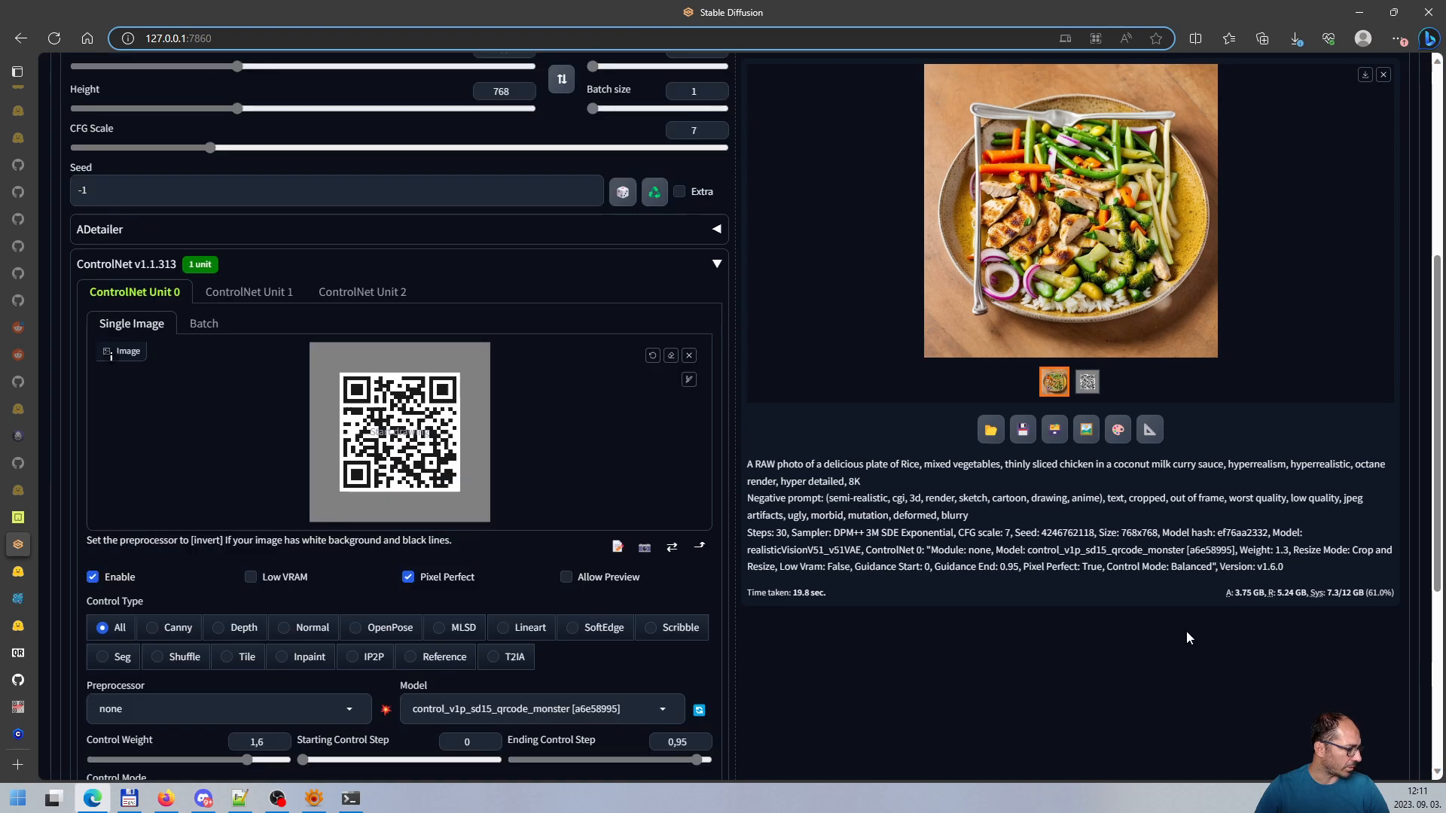
{"action": "left_click", "coordinate": [1266, 202]}
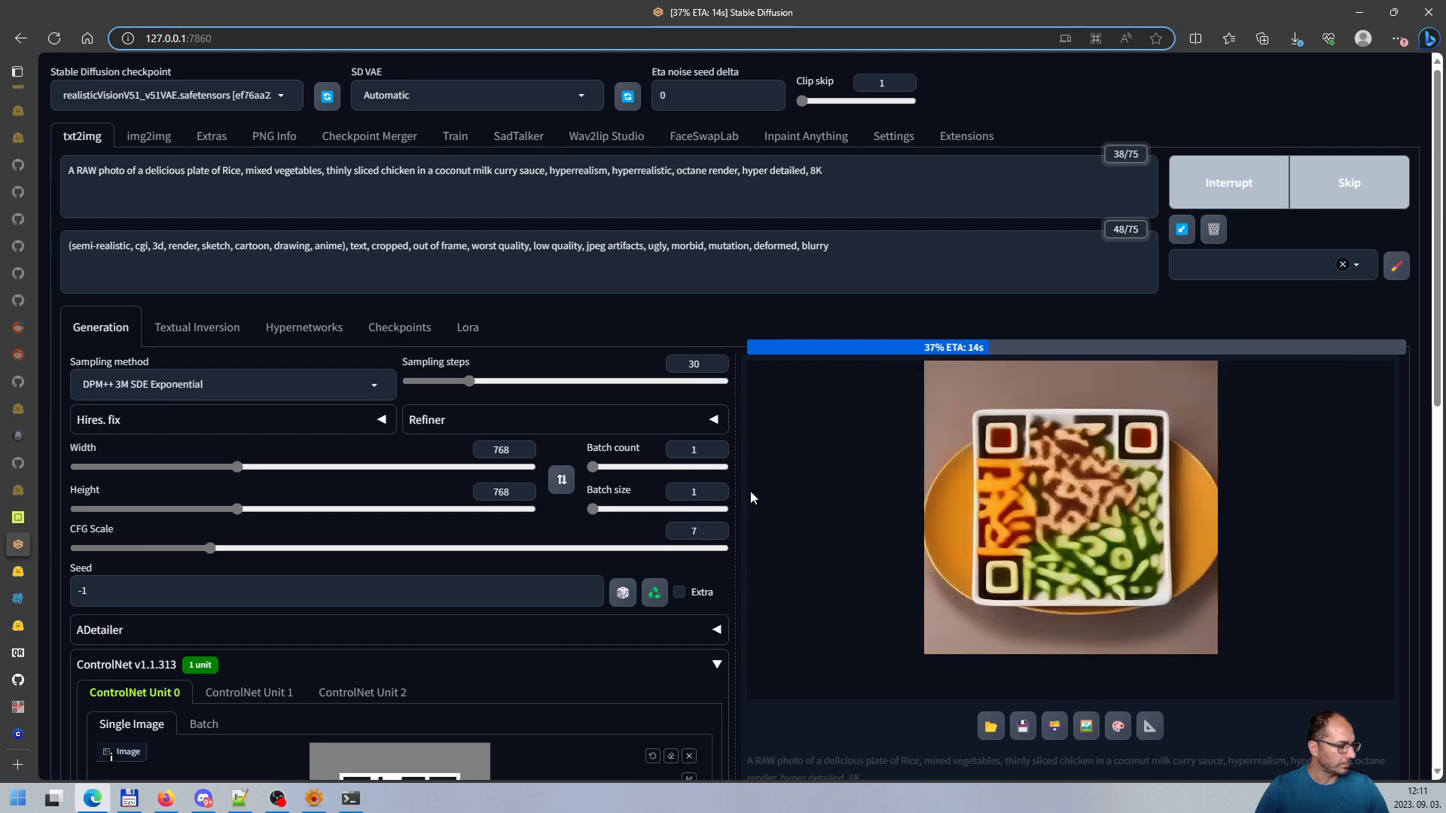
Review the ControlNet settings and the new bento-style QR image, viewing it enlarged and closing the viewer
{"action": "scroll", "coordinate": [747, 491], "scroll_direction": "down", "scroll_amount": 3}
{"action": "scroll", "coordinate": [761, 497], "scroll_direction": "up", "scroll_amount": 3}
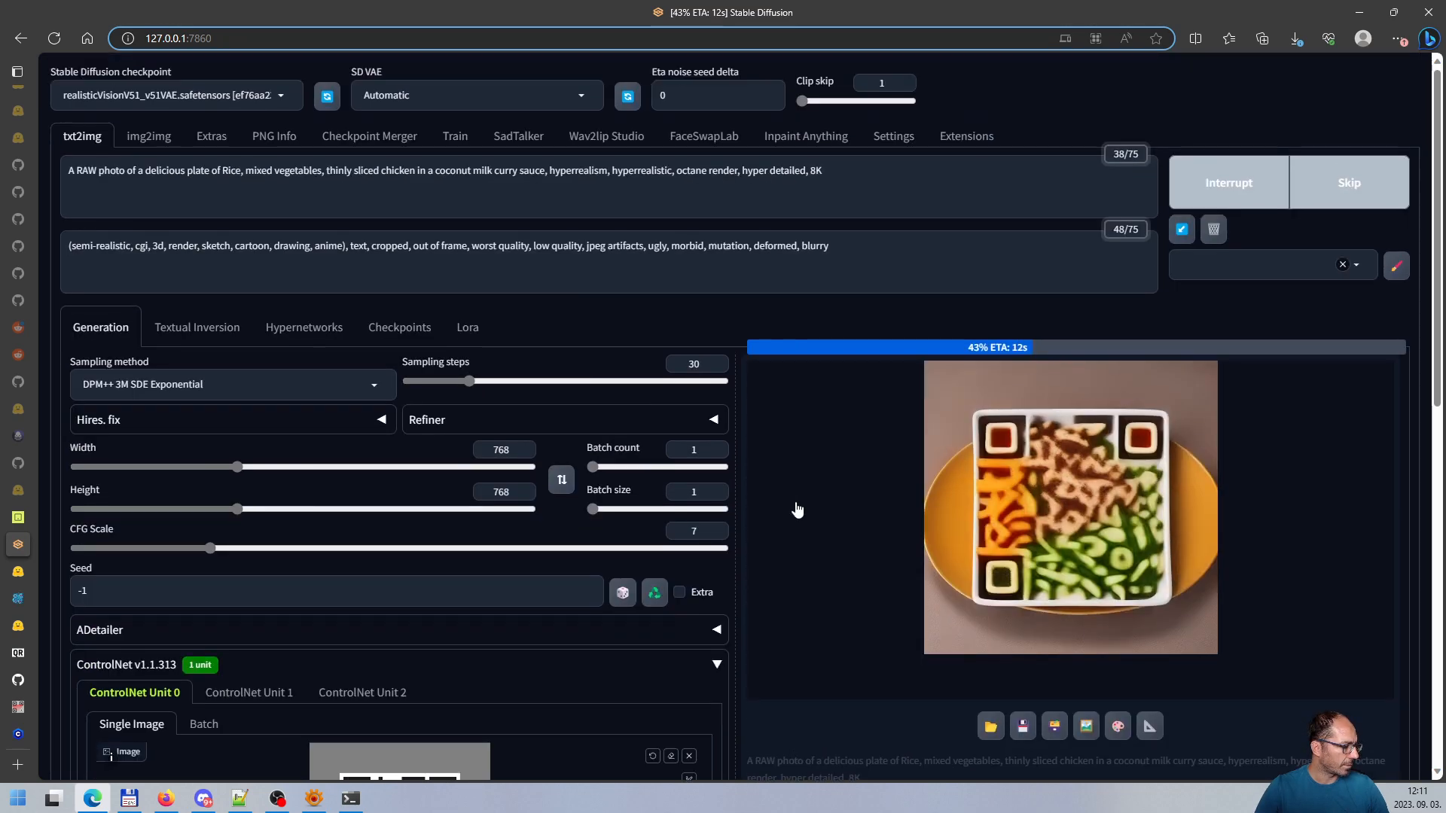
{"action": "scroll", "coordinate": [783, 505], "scroll_direction": "down", "scroll_amount": 2}
{"action": "scroll", "coordinate": [797, 510], "scroll_direction": "down", "scroll_amount": 3}
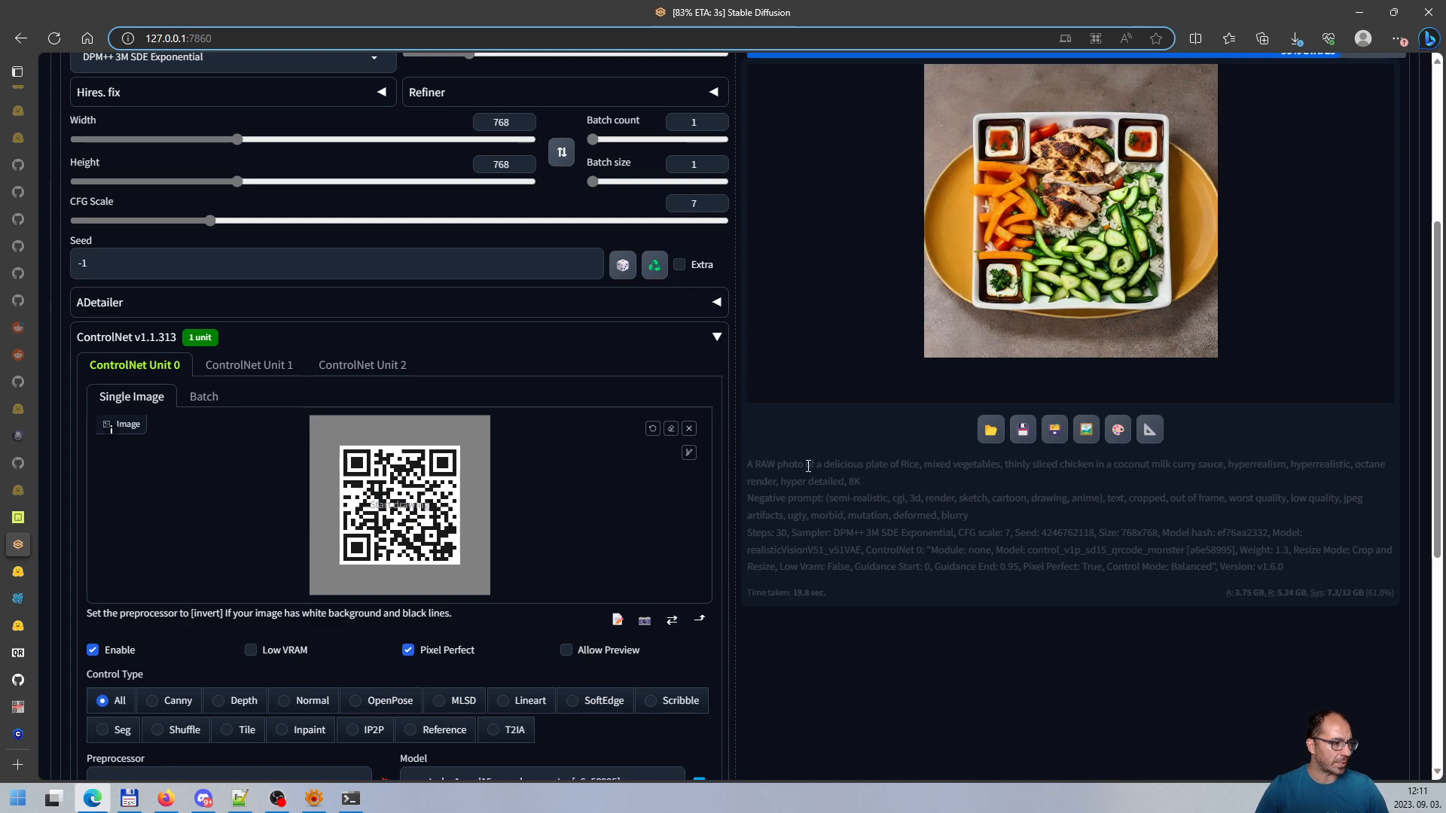
{"action": "scroll", "coordinate": [775, 474], "scroll_direction": "up", "scroll_amount": 3}
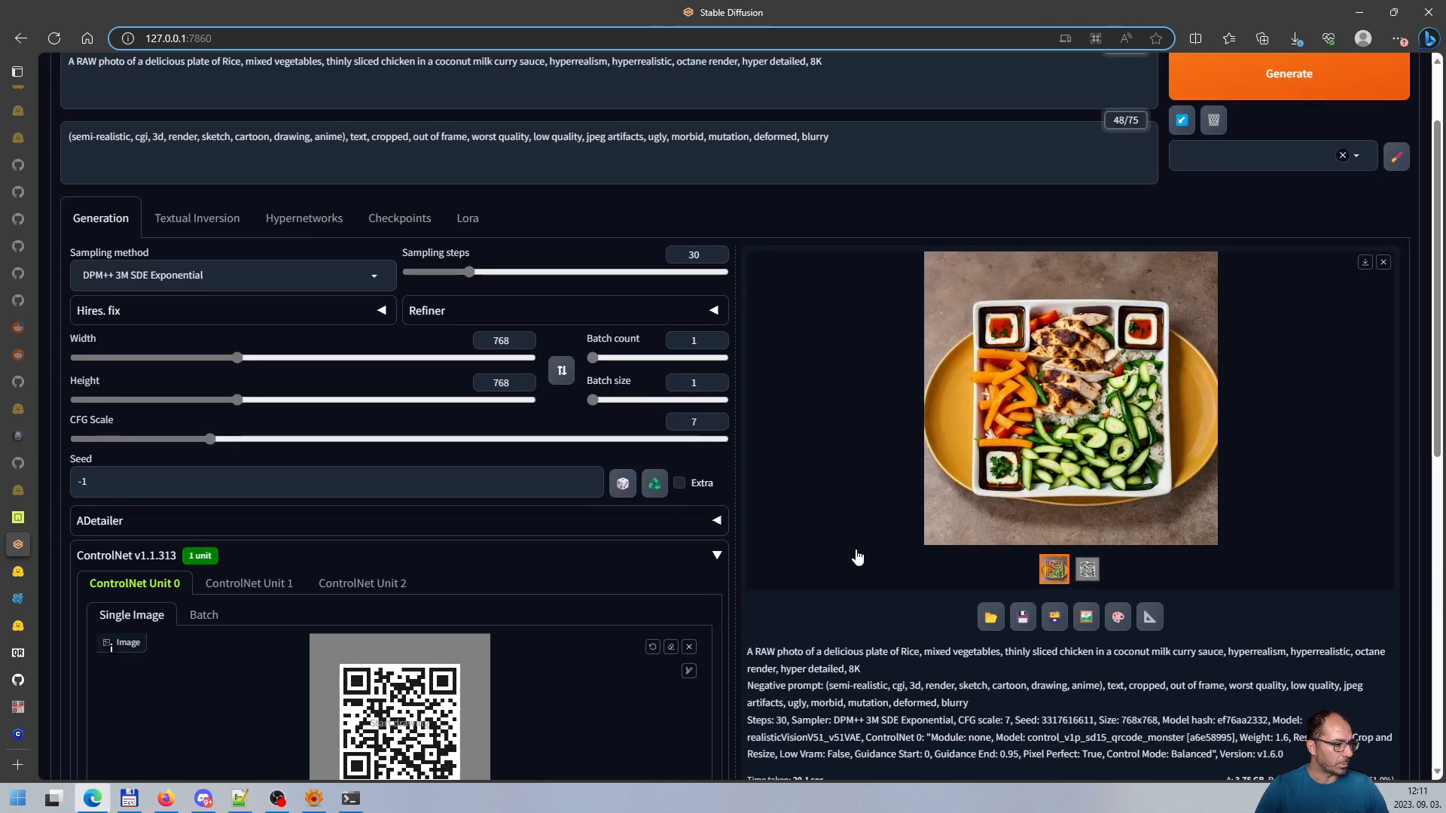
{"action": "scroll", "coordinate": [140, 409], "scroll_direction": "down", "scroll_amount": 8}
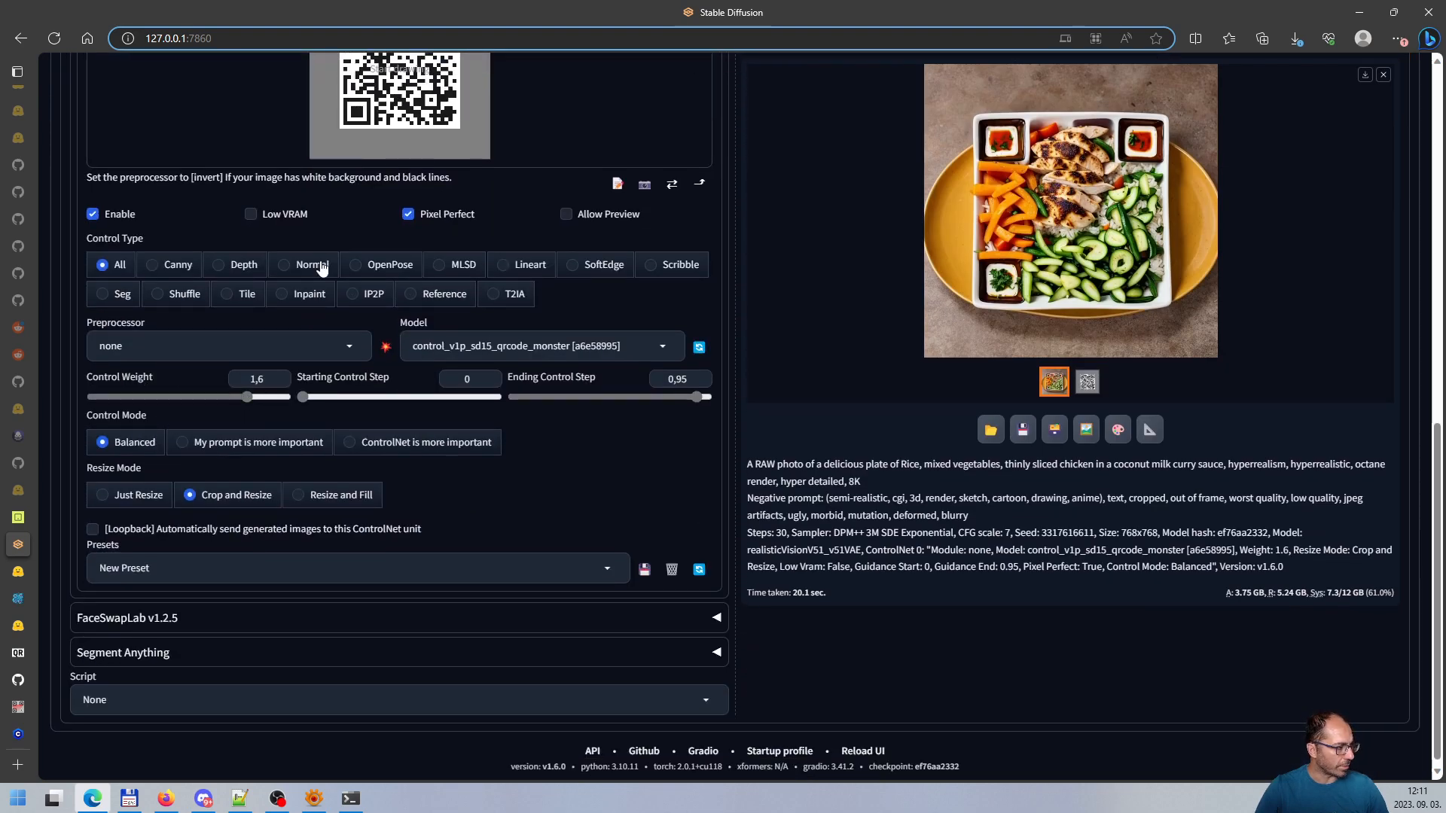
{"action": "scroll", "coordinate": [250, 399], "scroll_direction": "up", "scroll_amount": 3}
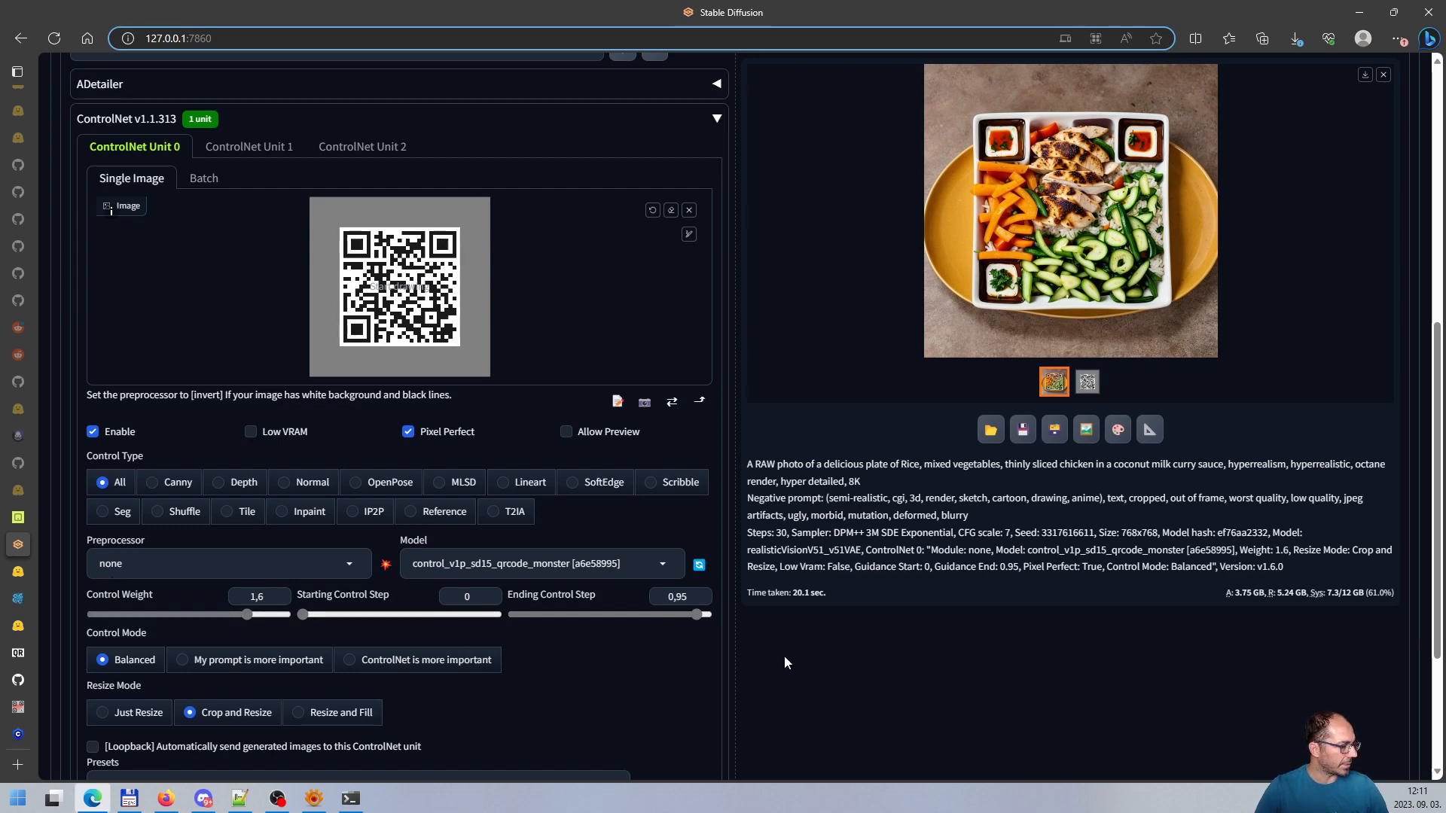
{"action": "scroll", "coordinate": [785, 663], "scroll_direction": "up", "scroll_amount": 6}
{"action": "left_click", "coordinate": [1069, 428]}
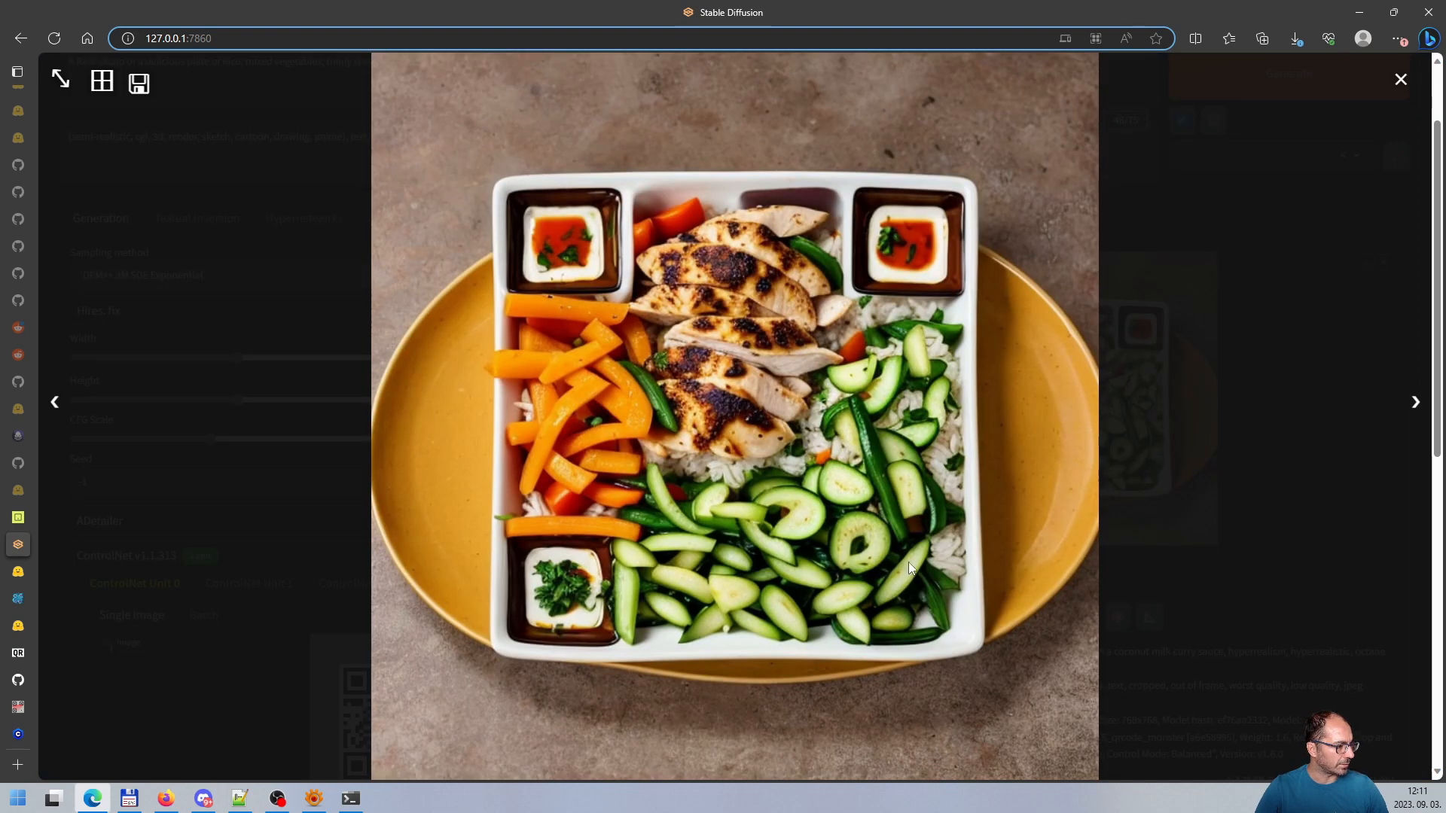
{"action": "left_click", "coordinate": [1400, 79]}
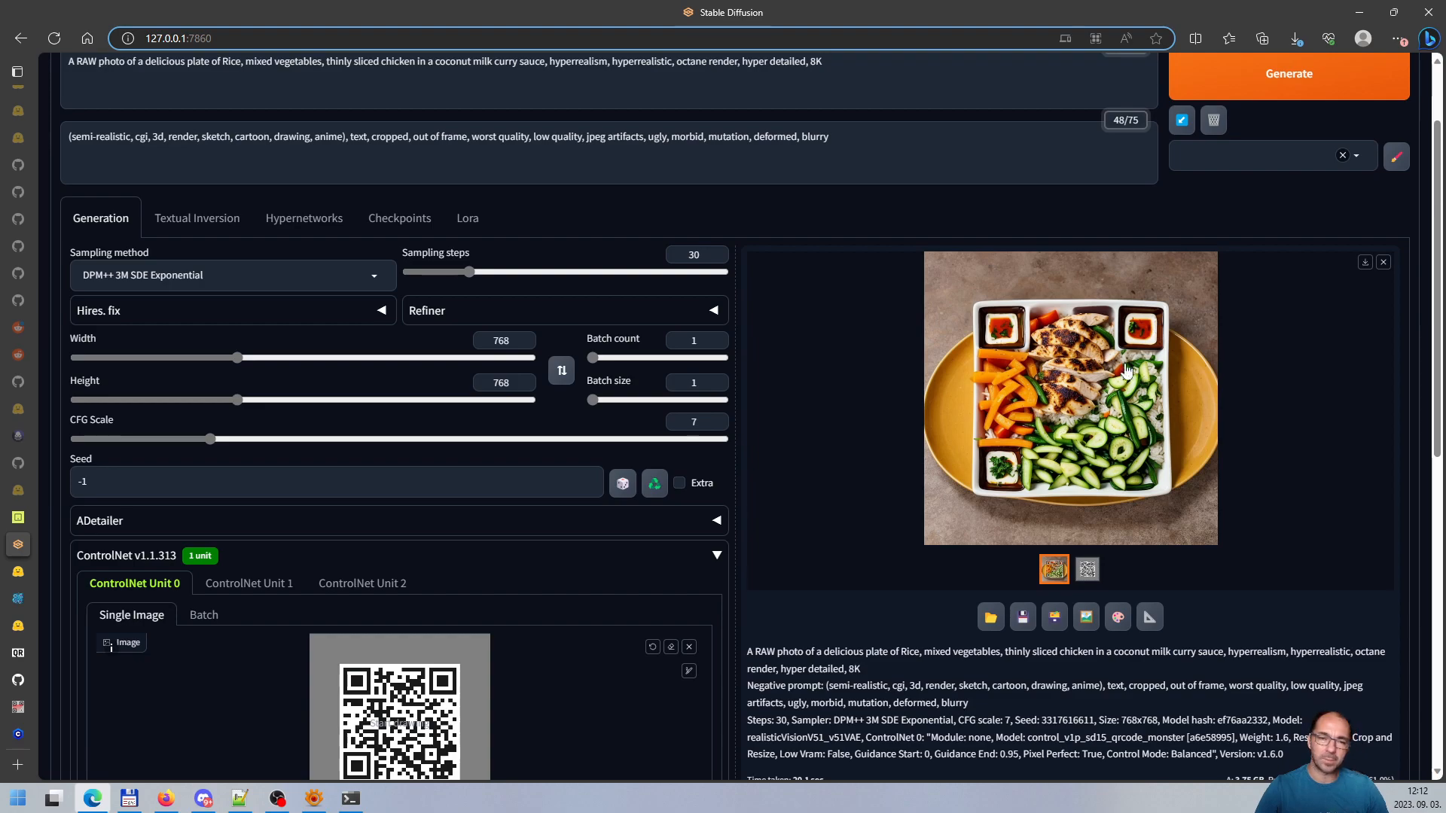
Switch to Total Commander and open the folder outputs\txt2img-images\2023-09-03 inside stable-diffusion-webui
{"action": "left_click", "coordinate": [129, 798]}
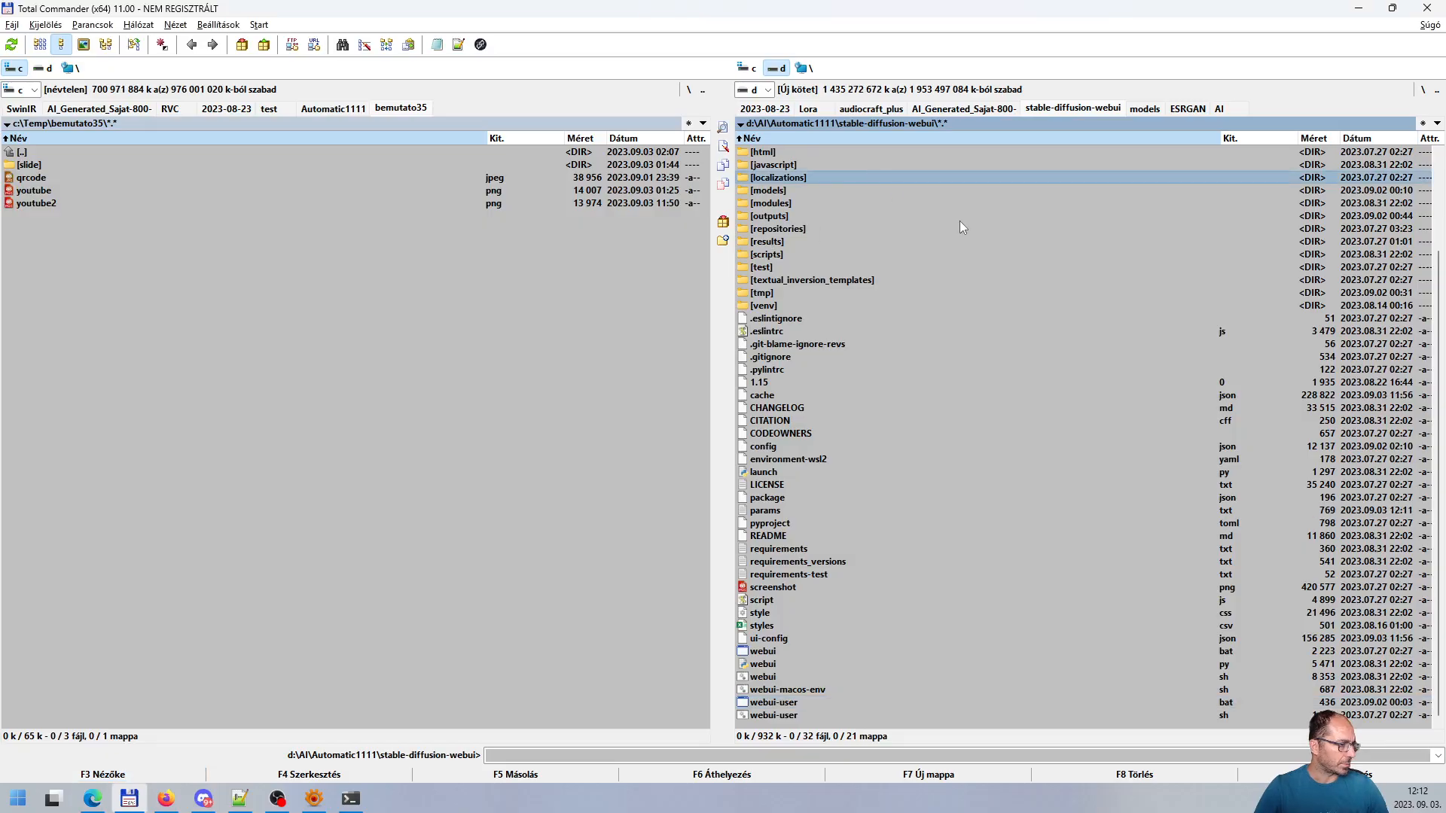
{"action": "key", "text": "Up"}
{"action": "key", "text": "Up"}
{"action": "key", "text": "Up"}
{"action": "key", "text": "Up"}
{"action": "key", "text": "Up"}
{"action": "key", "text": "Up"}
{"action": "key", "text": "Up"}
{"action": "key", "text": "Up"}
{"action": "key", "text": "Up"}
{"action": "key", "text": "Up"}
{"action": "key", "text": "Up"}
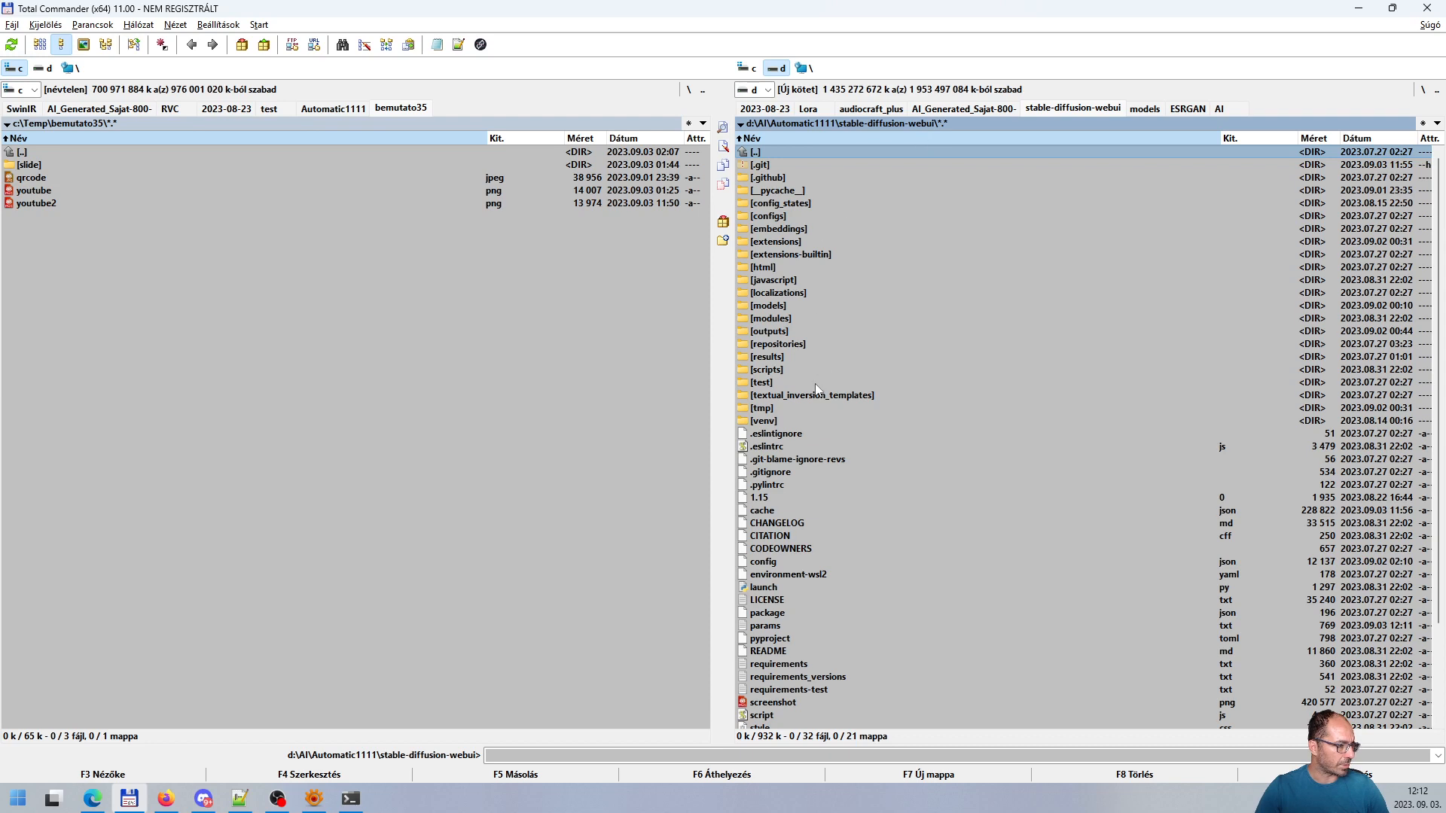
{"action": "double_click", "coordinate": [806, 332]}
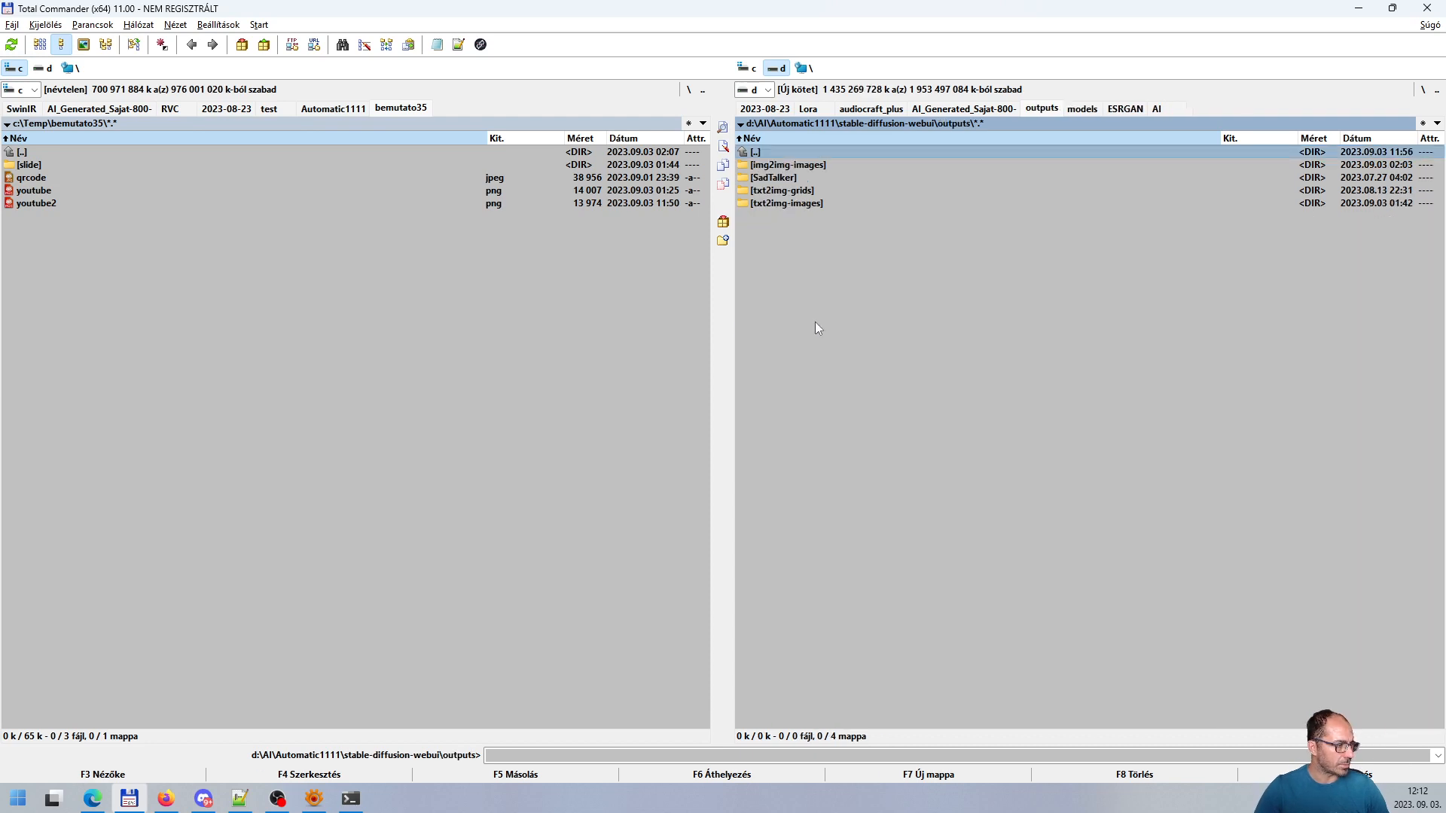
{"action": "left_click", "coordinate": [762, 205]}
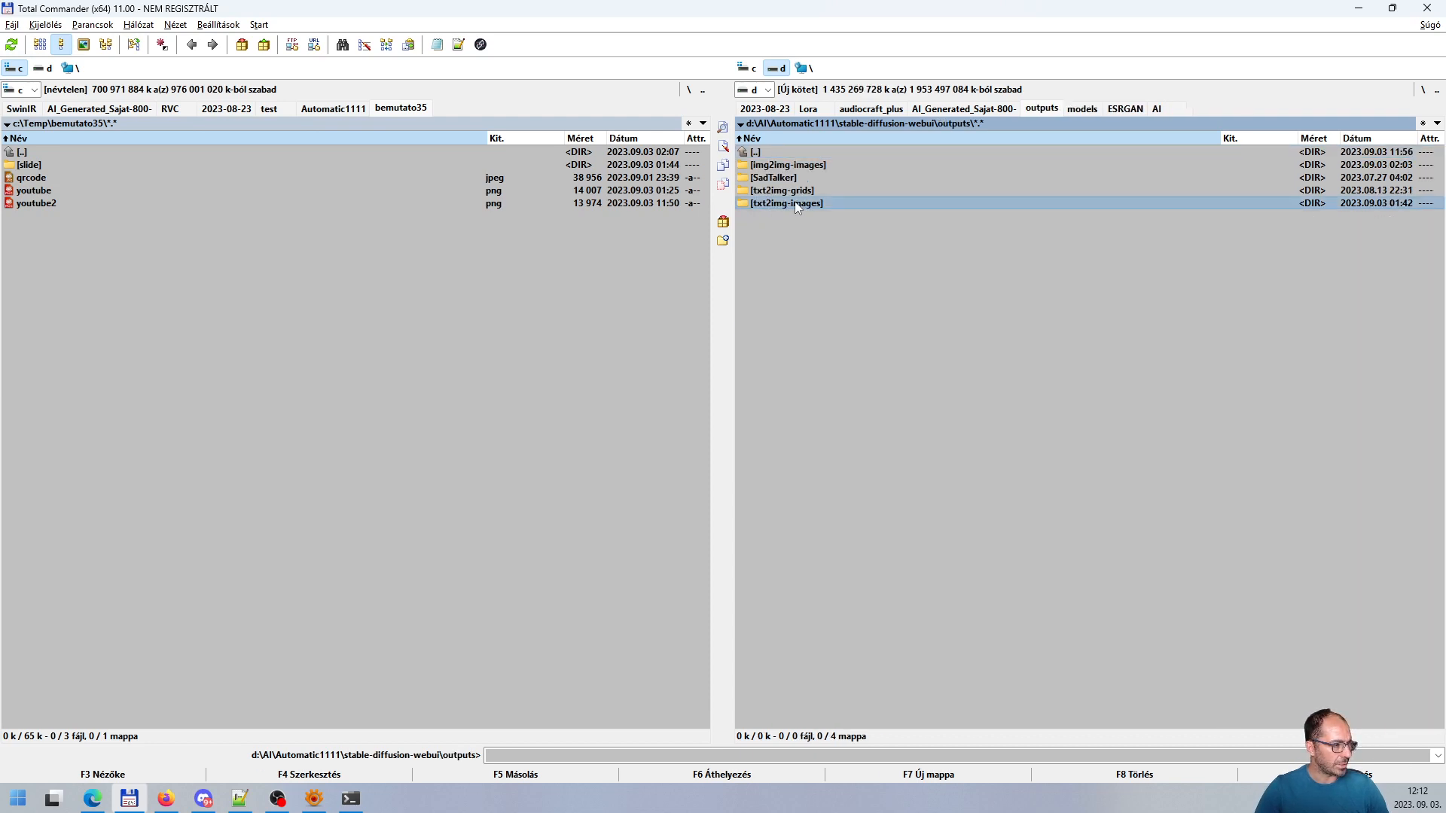
{"action": "double_click", "coordinate": [825, 202]}
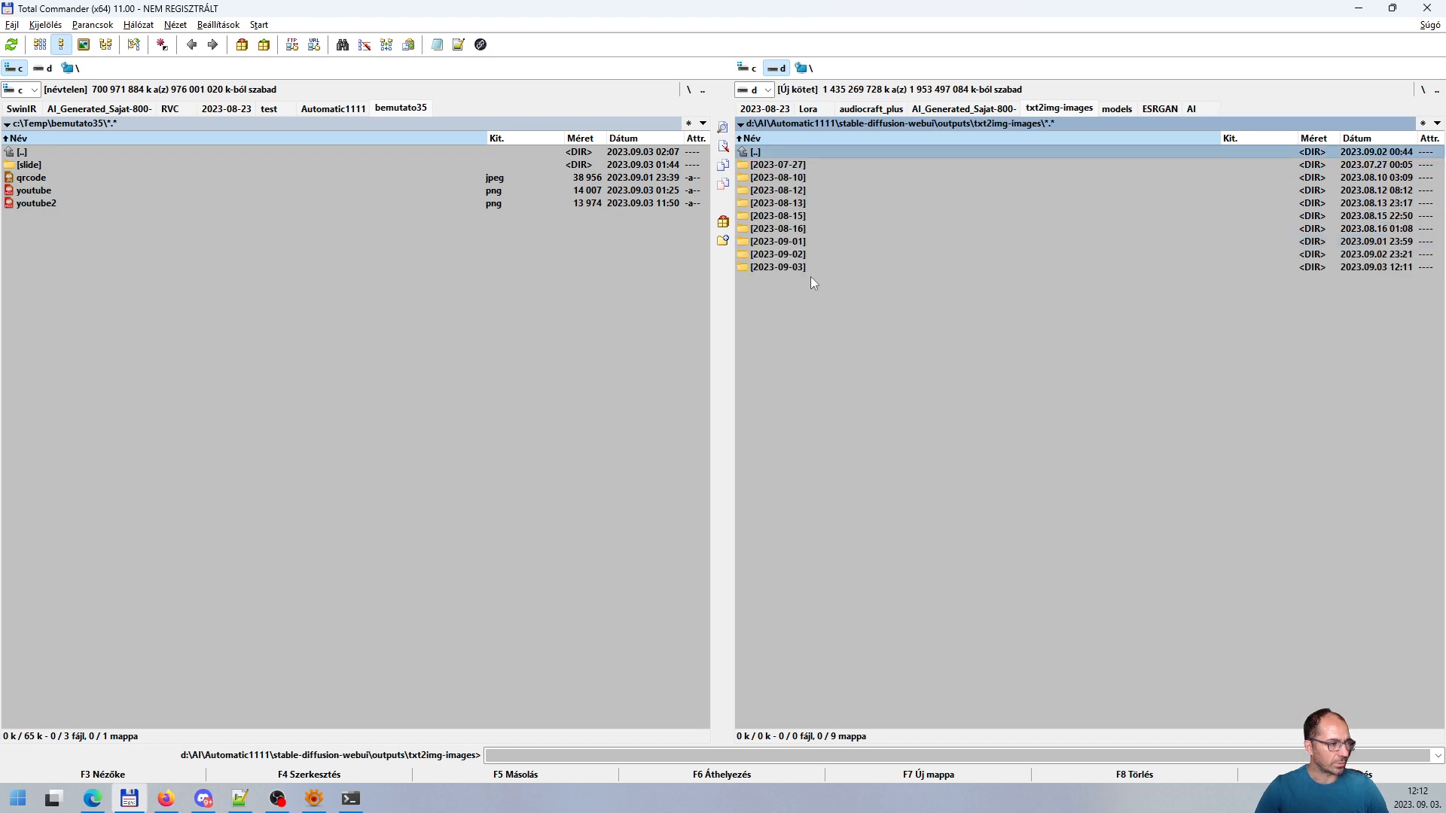
{"action": "double_click", "coordinate": [798, 264]}
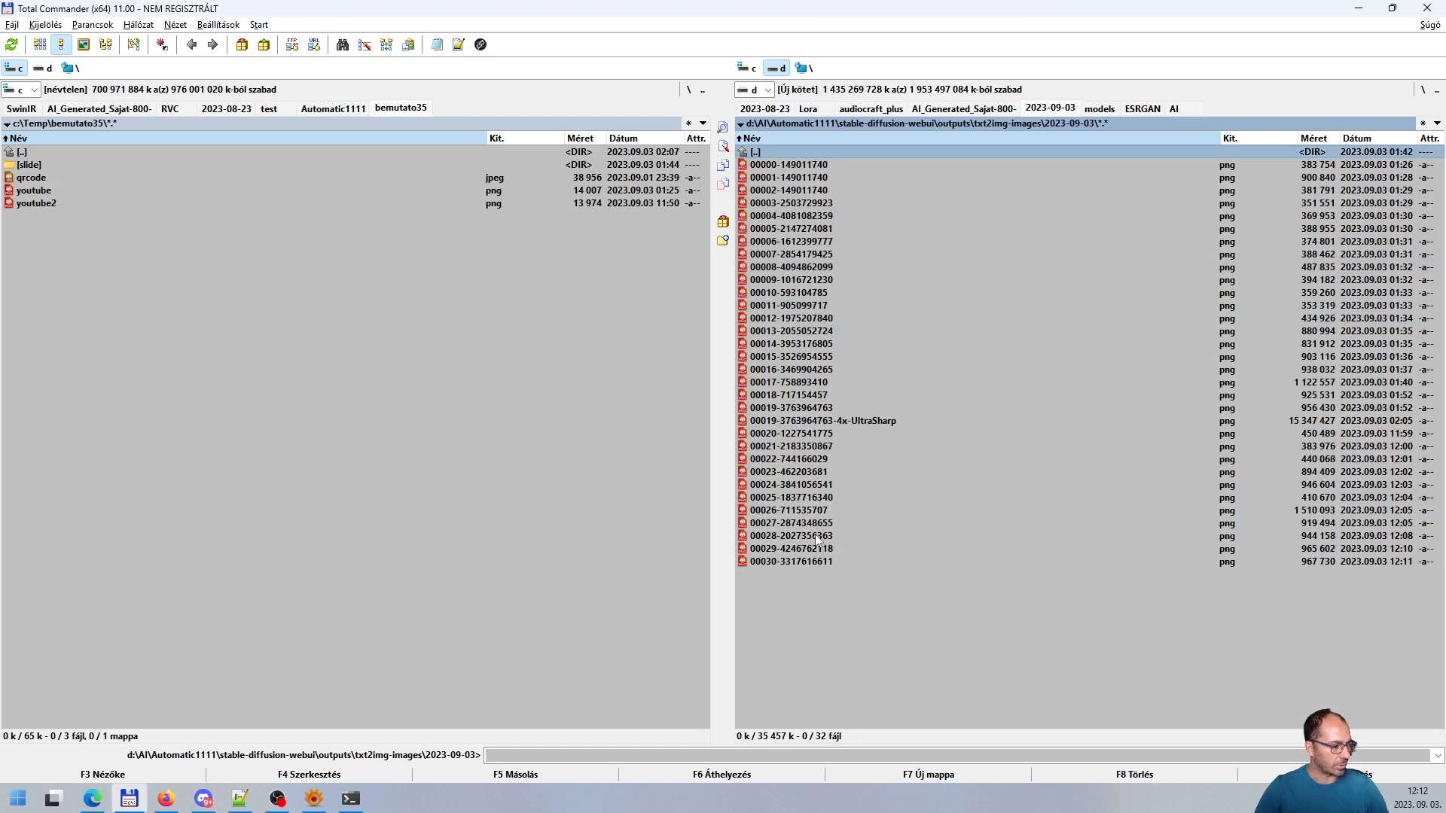
Open 00030-3317616611.png in XnView MP, examine its details at up to 283% zoom, and close the viewer
{"action": "double_click", "coordinate": [812, 558]}
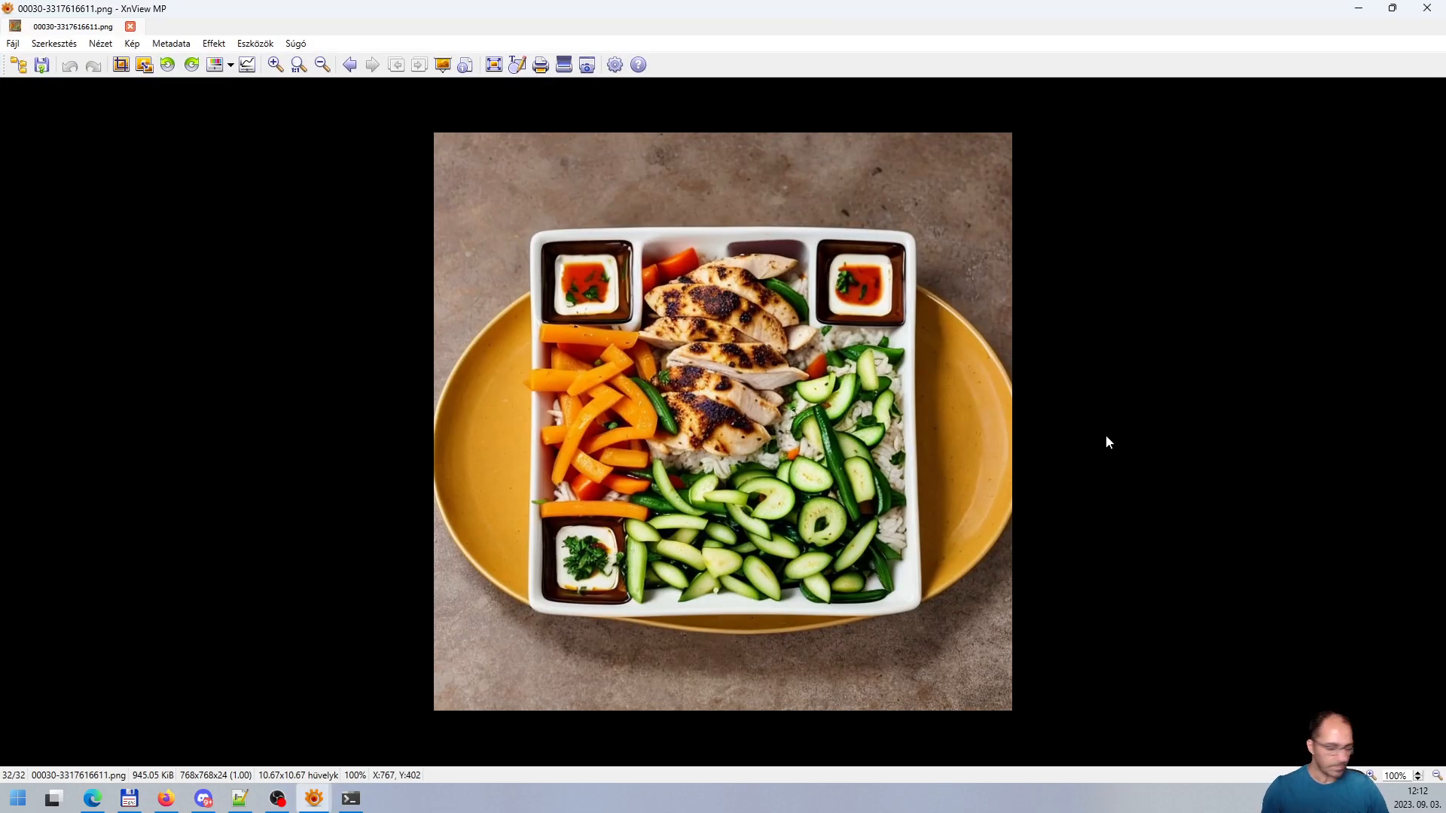
{"action": "key", "text": "plus"}
{"action": "key", "text": "plus"}
{"action": "key", "text": "plus"}
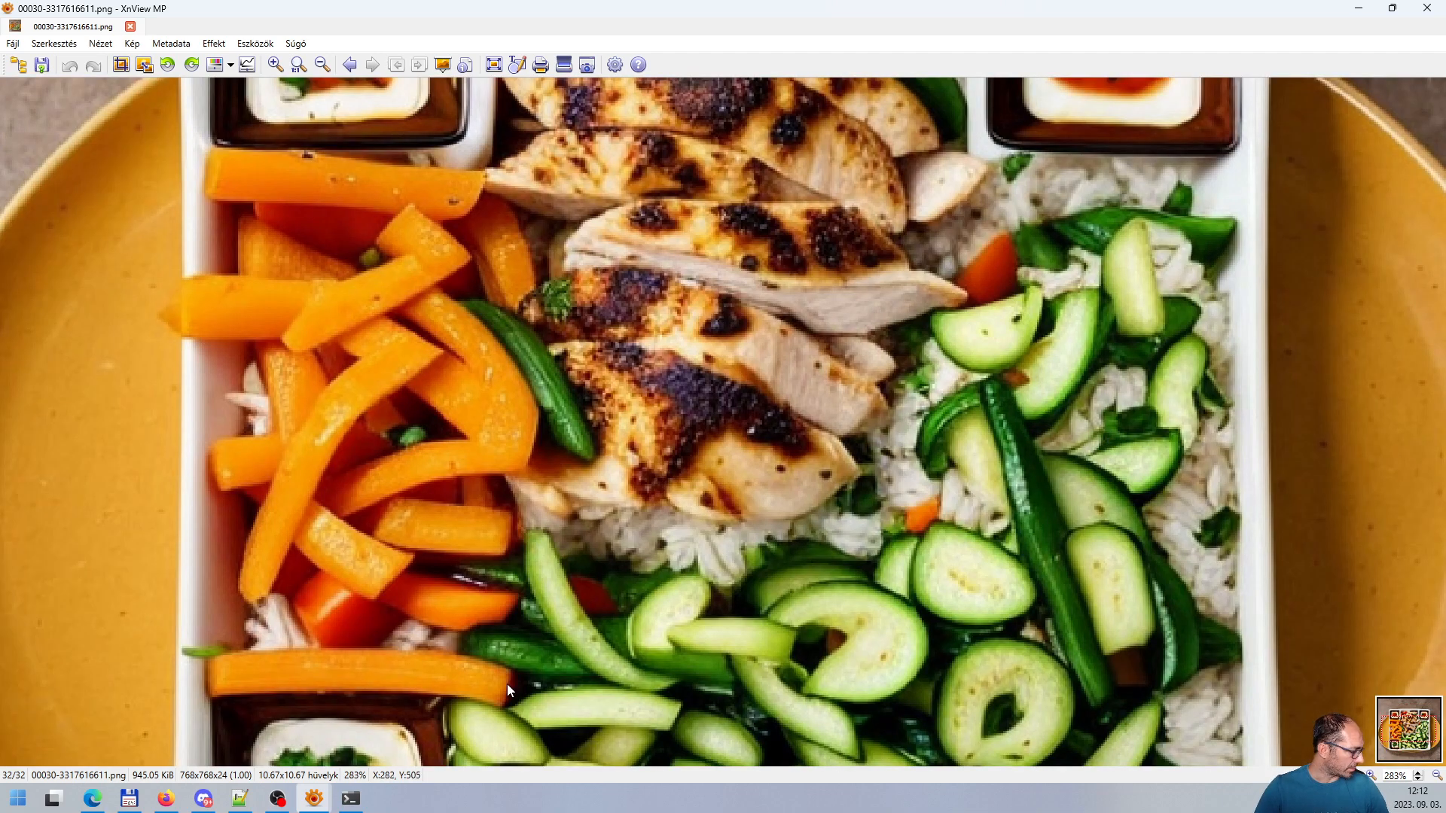
{"action": "left_click_drag", "start_coordinate": [682, 249], "coordinate": [765, 494]}
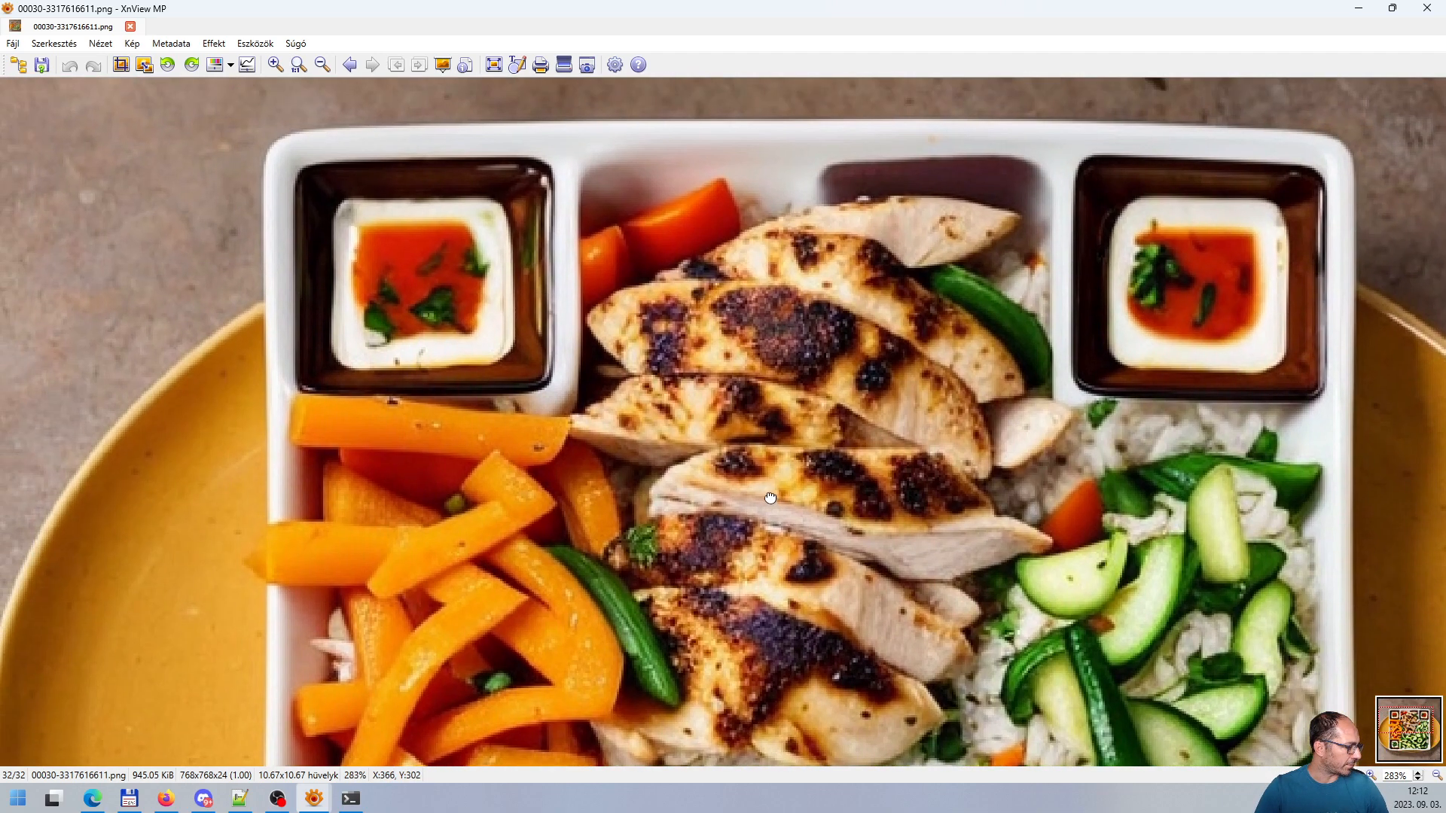
{"action": "left_click_drag", "start_coordinate": [451, 172], "coordinate": [495, 272]}
{"action": "left_click_drag", "start_coordinate": [826, 447], "coordinate": [659, 323]}
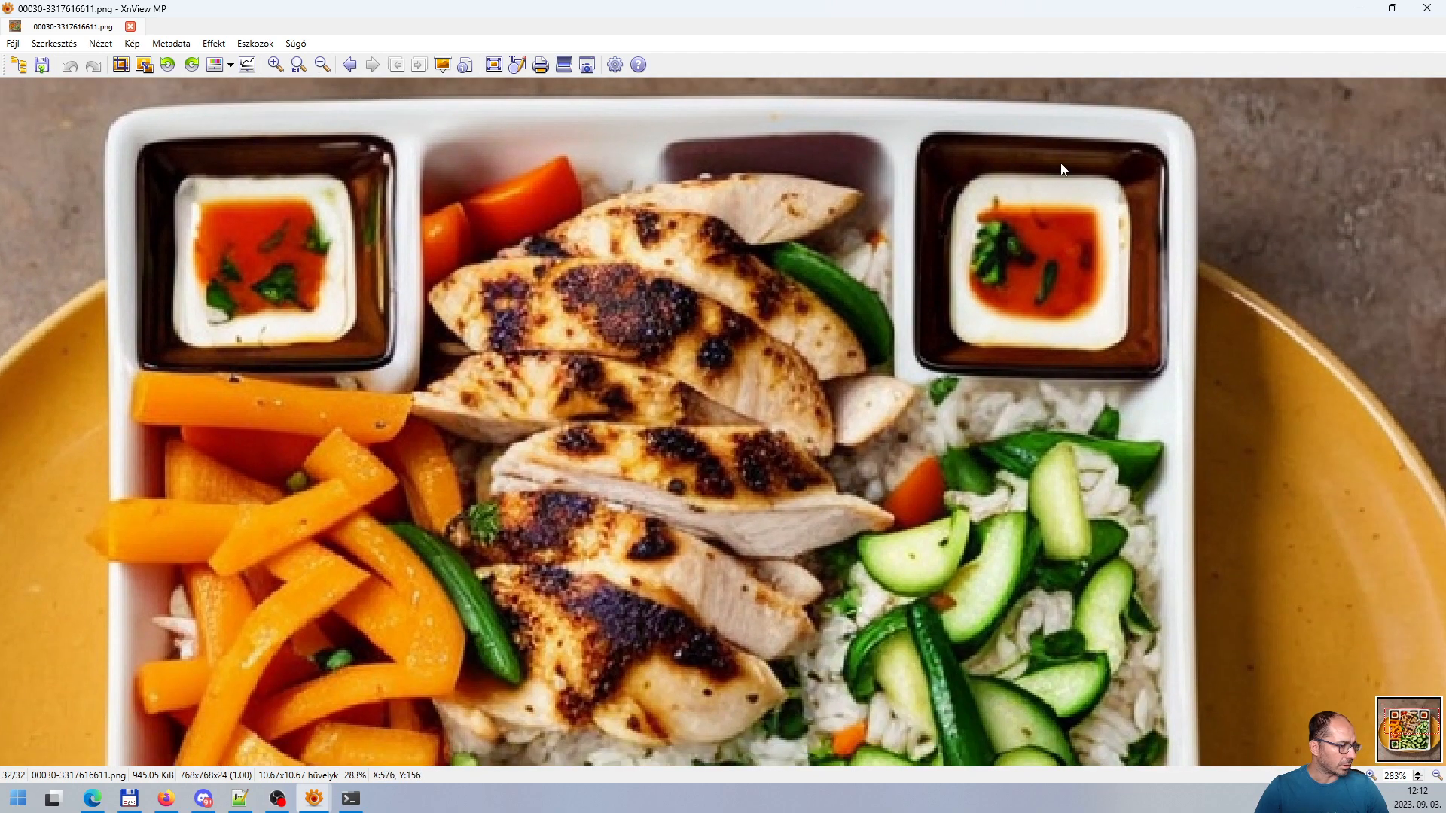
{"action": "key", "text": "minus"}
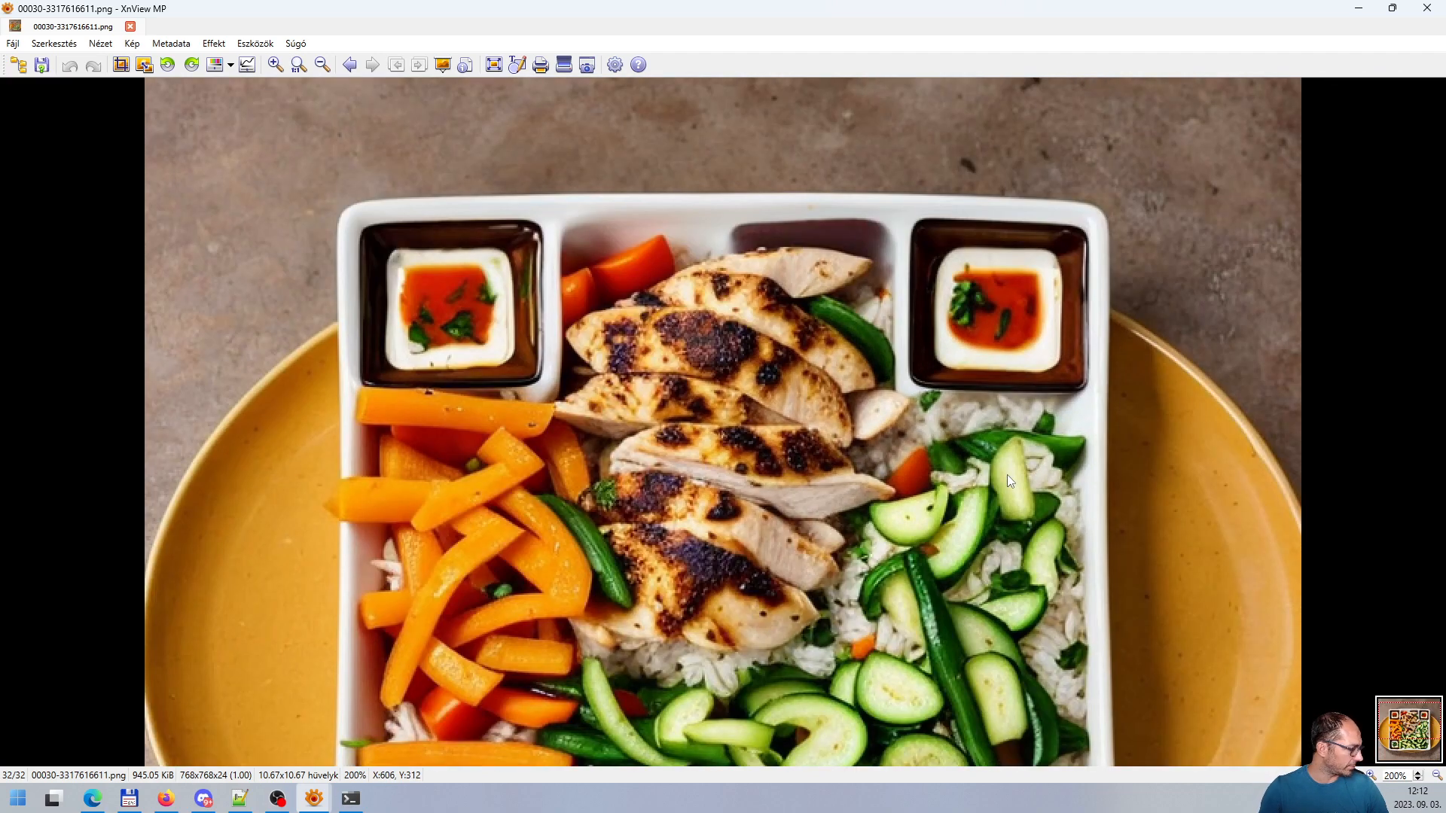
{"action": "key", "text": "minus"}
{"action": "key", "text": "minus"}
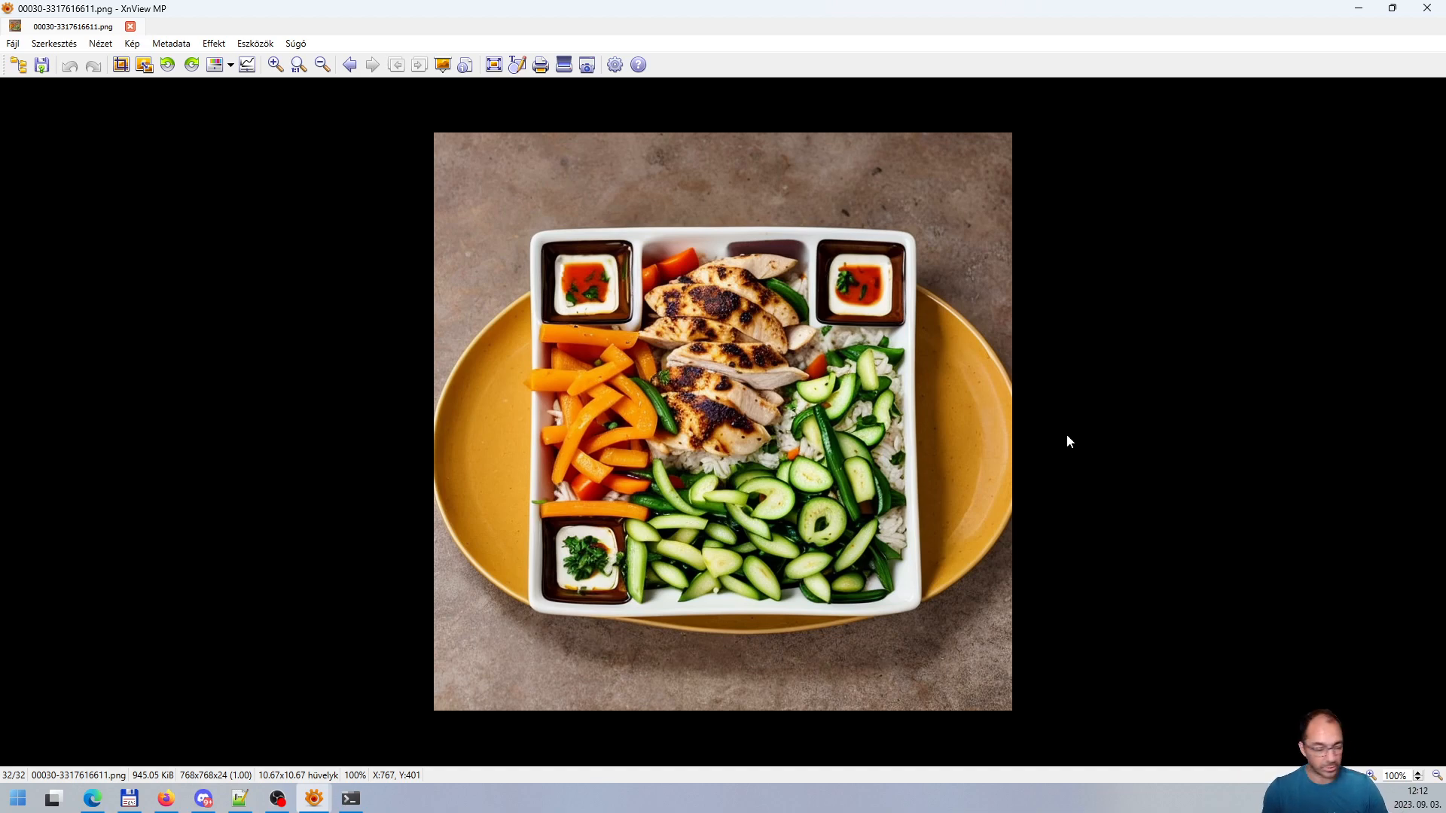
{"action": "key", "text": "plus"}
{"action": "key", "text": "plus"}
{"action": "key", "text": "plus"}
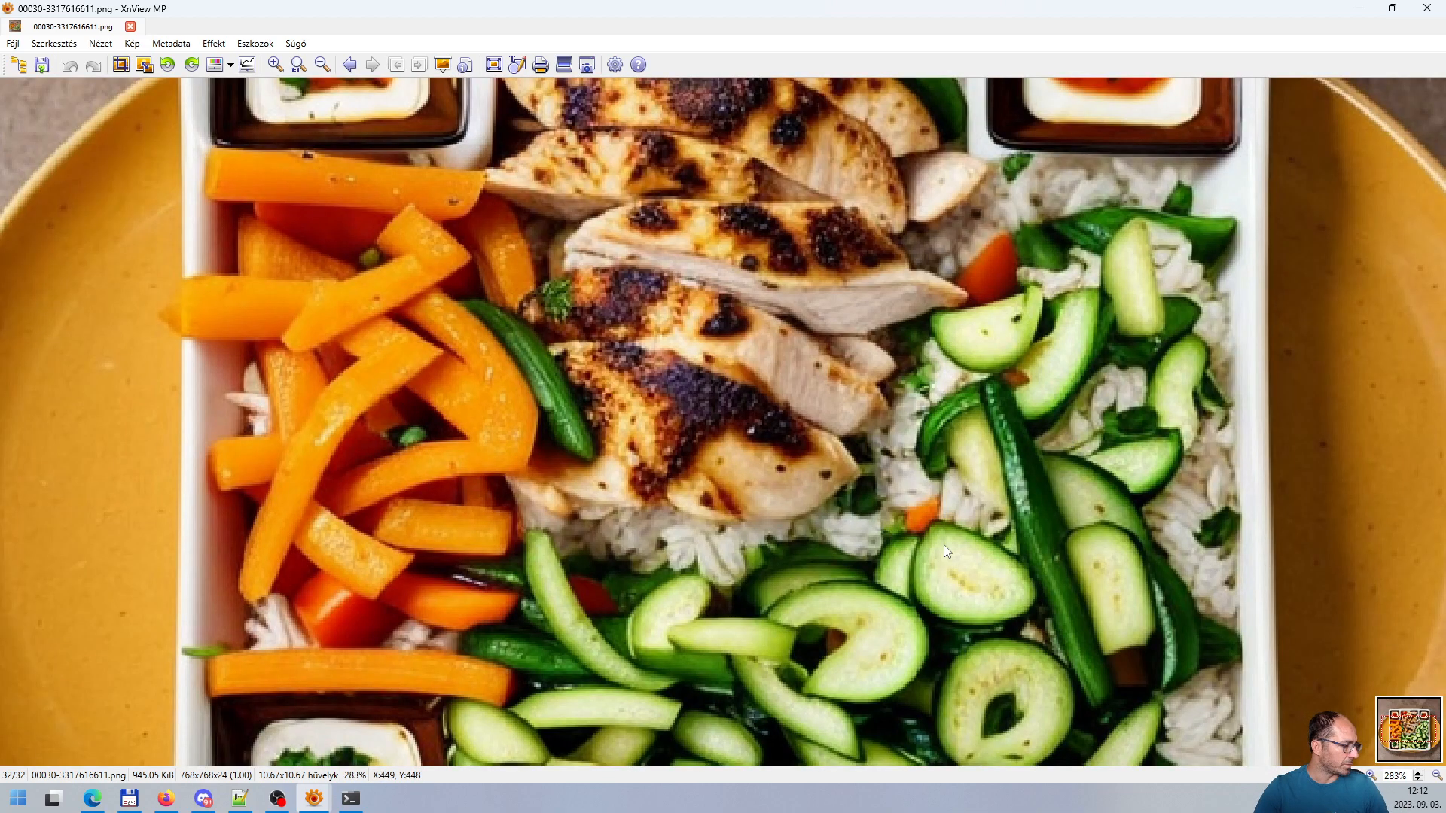
{"action": "left_click", "coordinate": [1425, 9]}
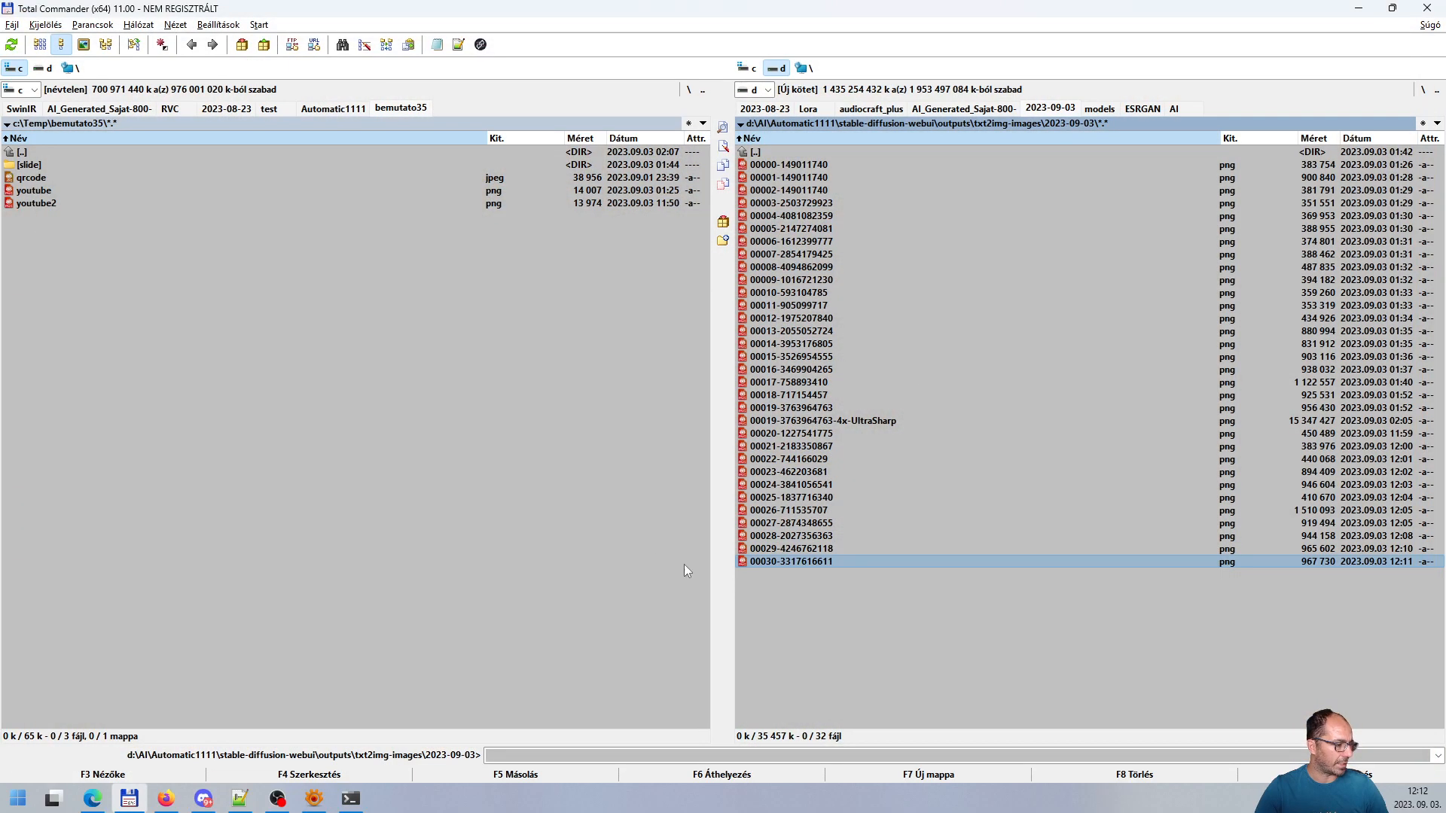
Reopen 00030-3317616611.png in XnView MP and resize it to 2560 x 2560 pixels
{"action": "double_click", "coordinate": [797, 561]}
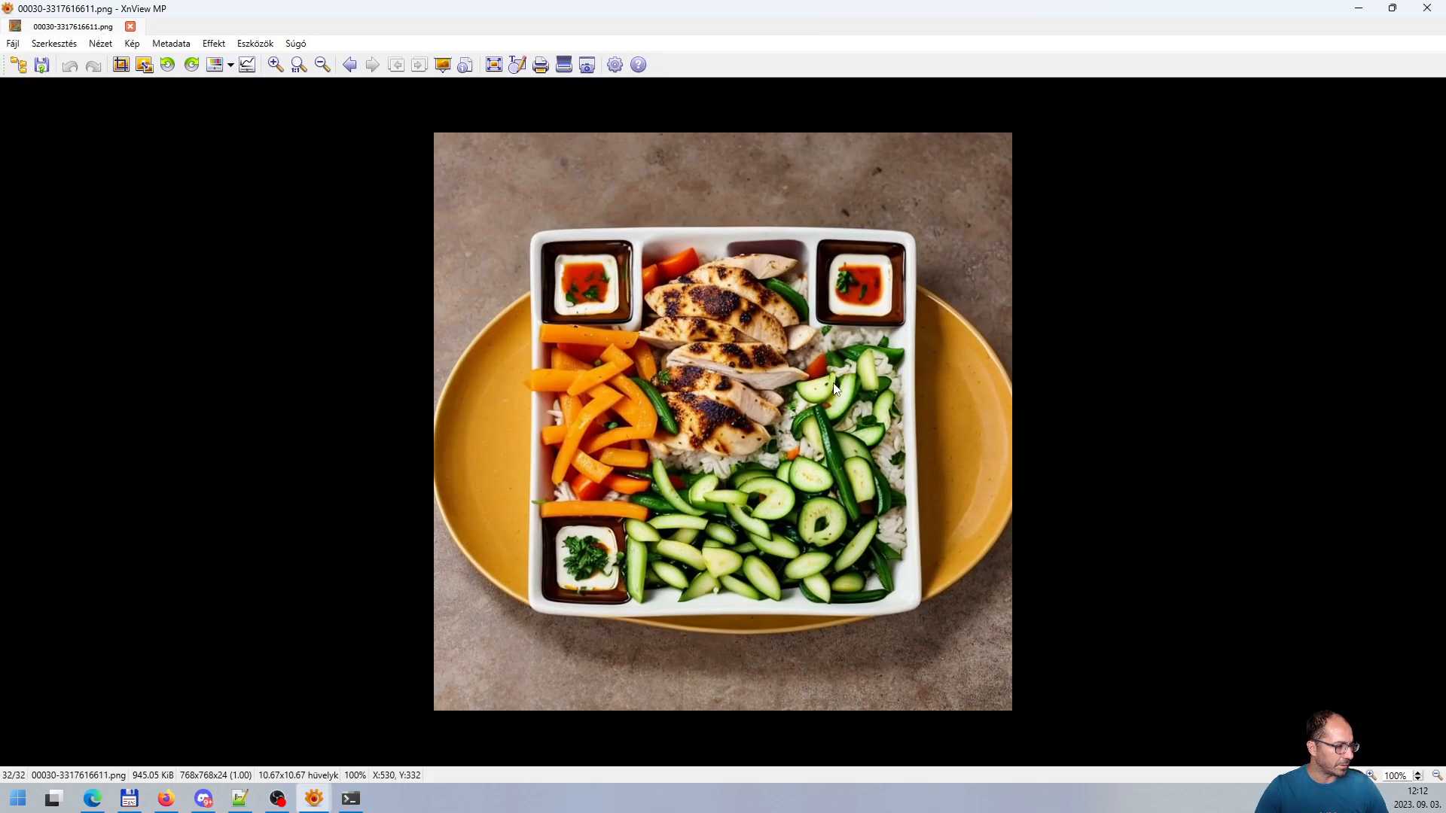
{"action": "left_click", "coordinate": [132, 43]}
{"action": "left_click", "coordinate": [178, 213]}
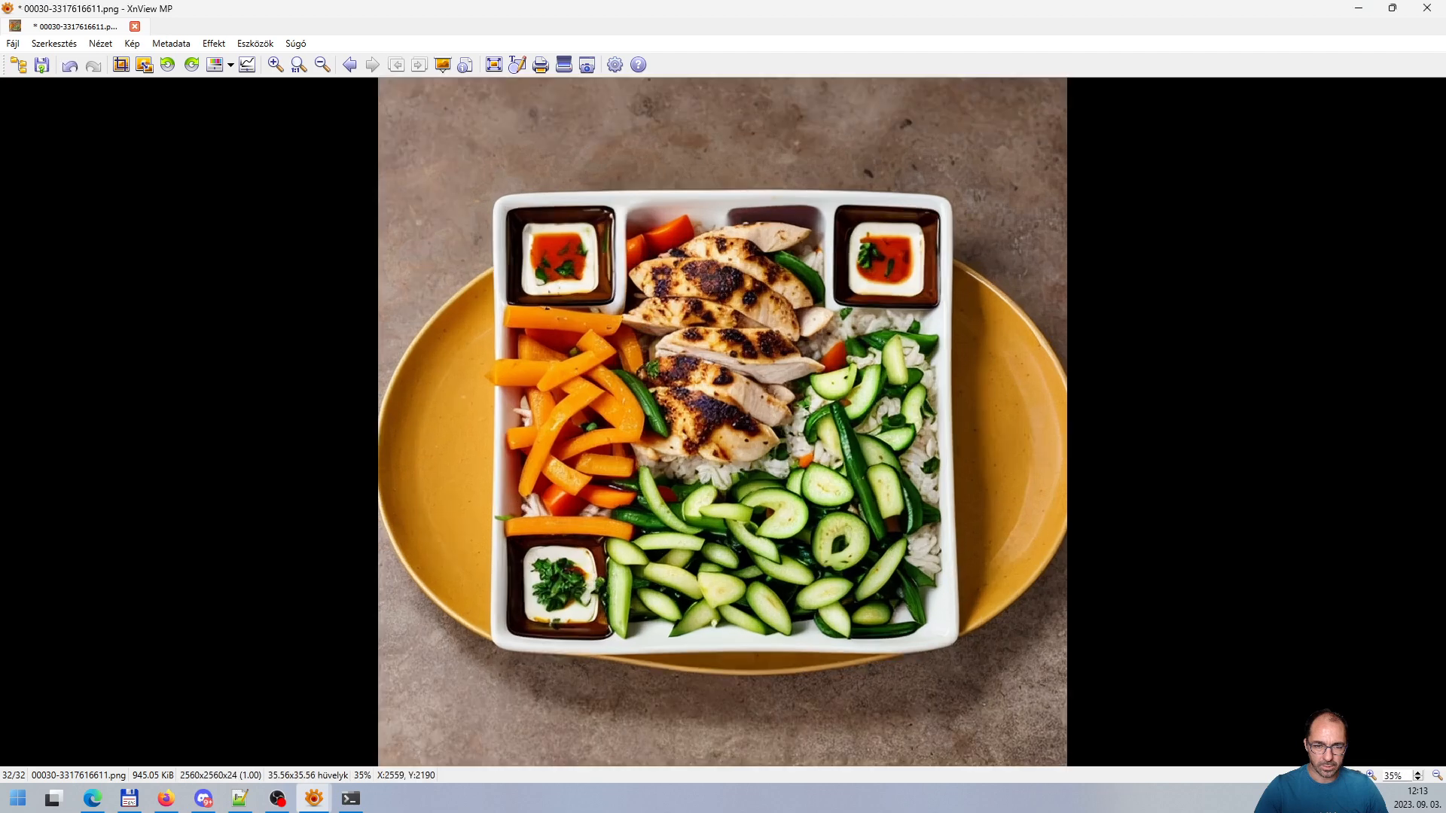
{"action": "left_click", "coordinate": [13, 43]}
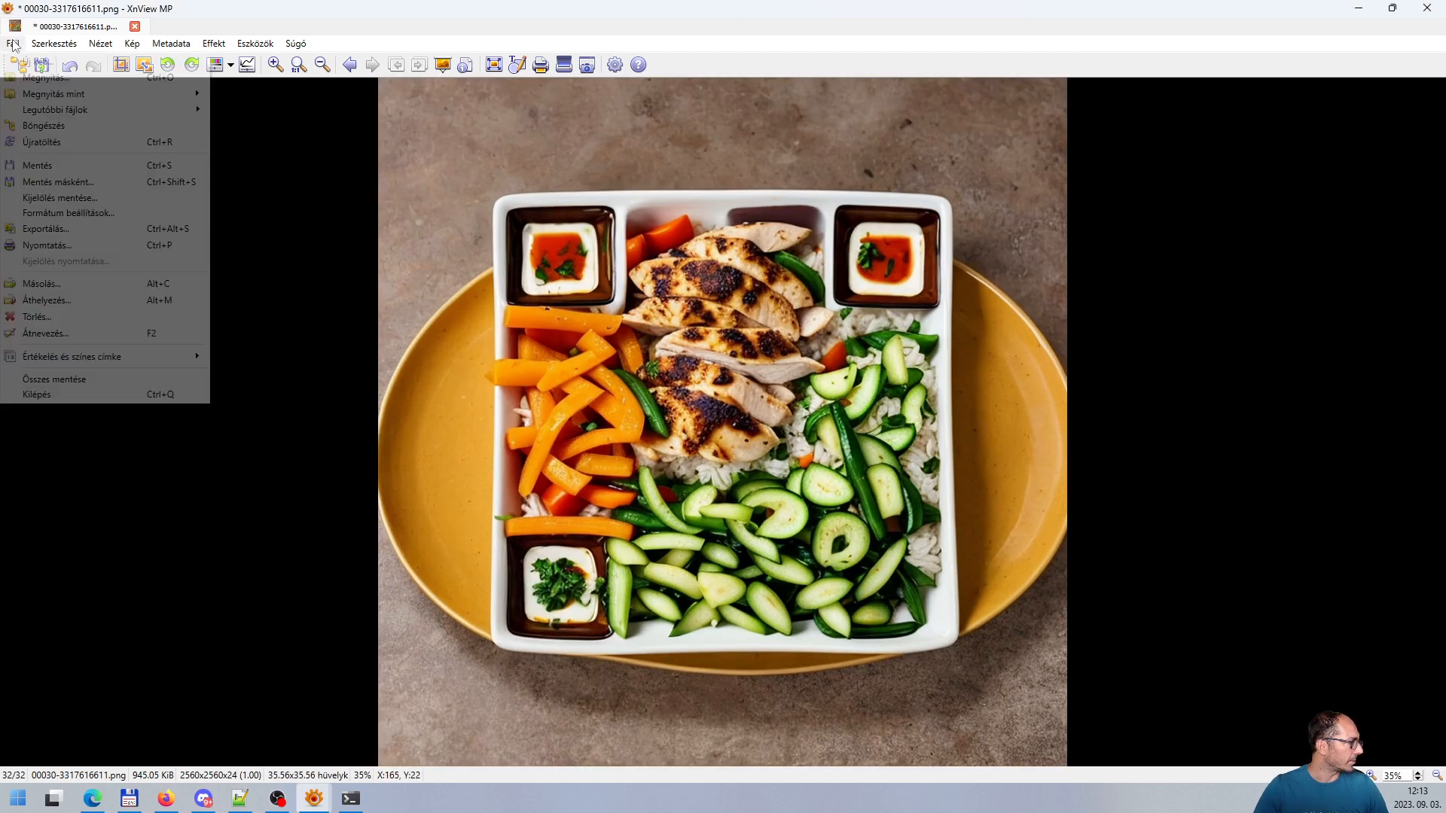
{"action": "left_click", "coordinate": [94, 178]}
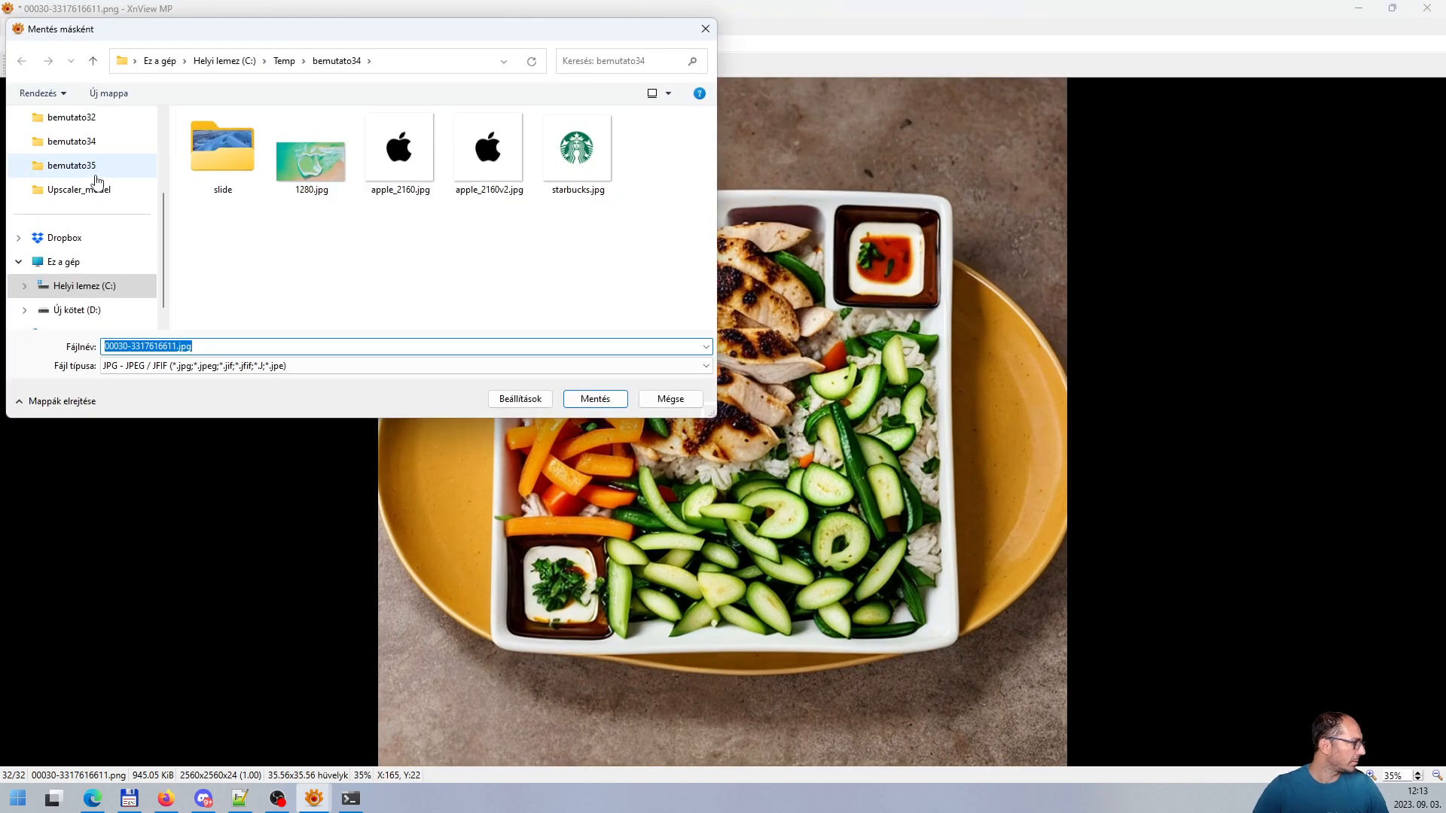
{"action": "left_click", "coordinate": [280, 63]}
{"action": "scroll", "coordinate": [291, 279], "scroll_direction": "down", "scroll_amount": 5}
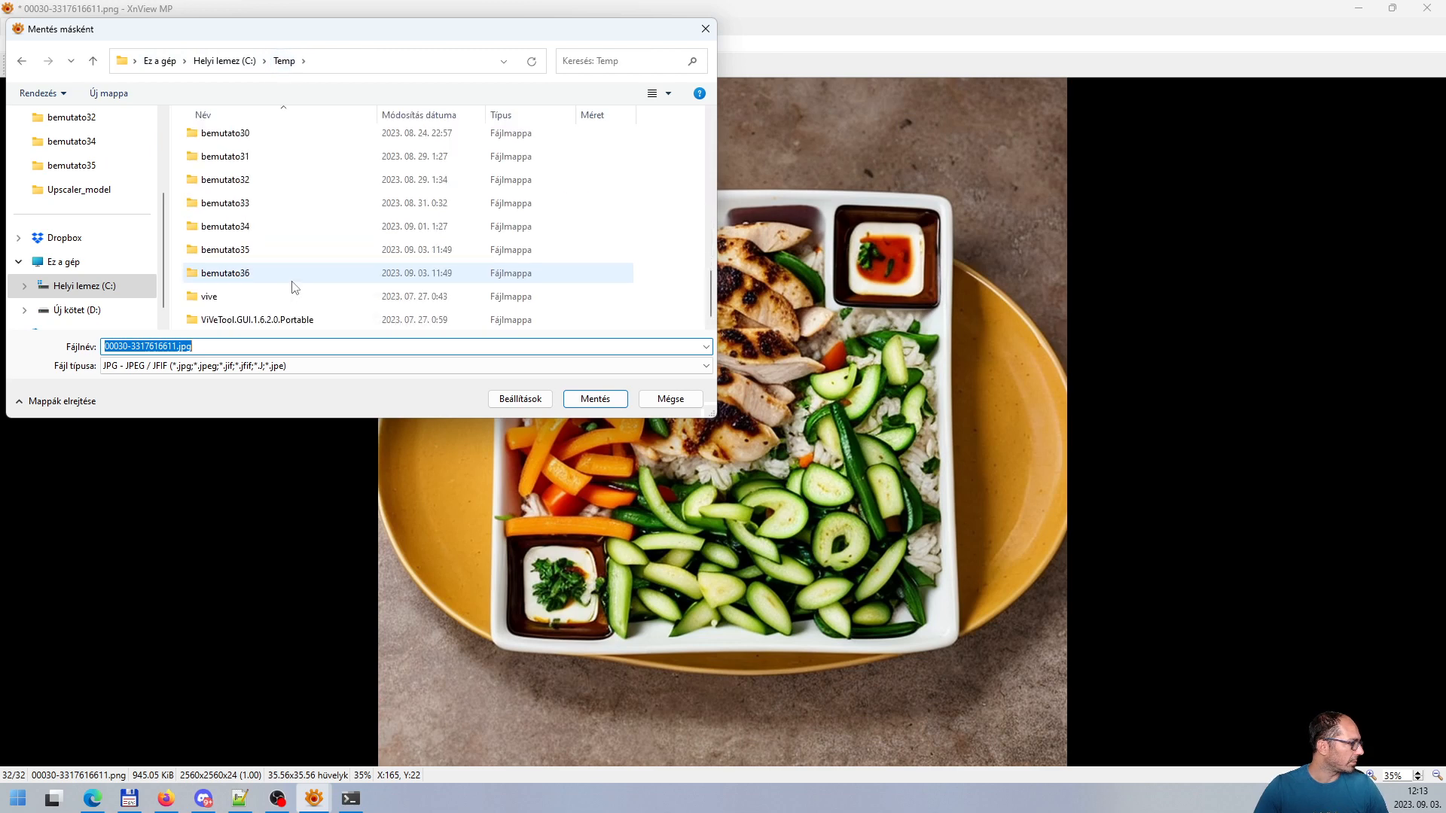
{"action": "double_click", "coordinate": [256, 259]}
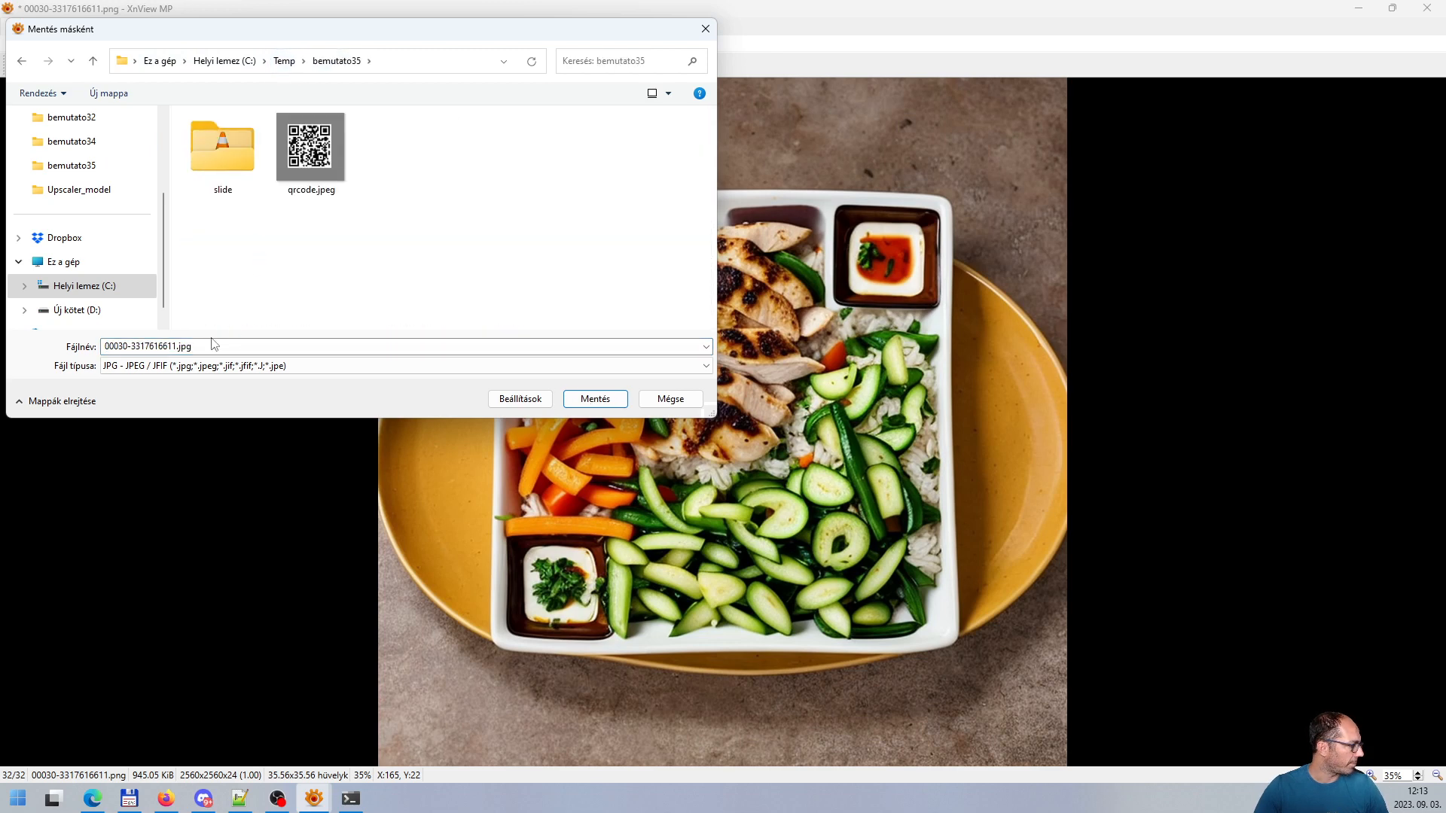
{"action": "left_click", "coordinate": [265, 347]}
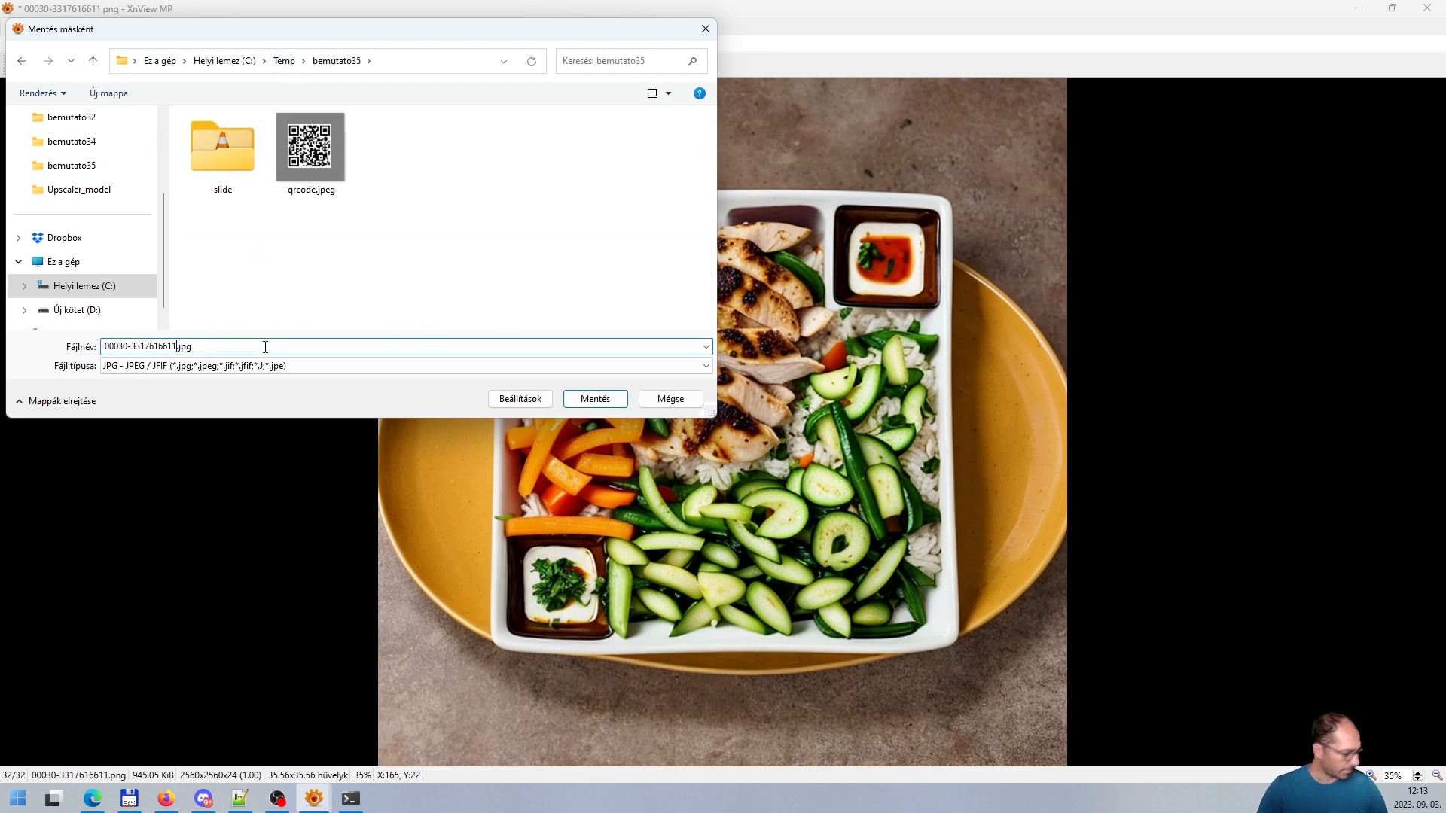
{"action": "type", "text": "-2560"}
{"action": "key", "text": "Return"}
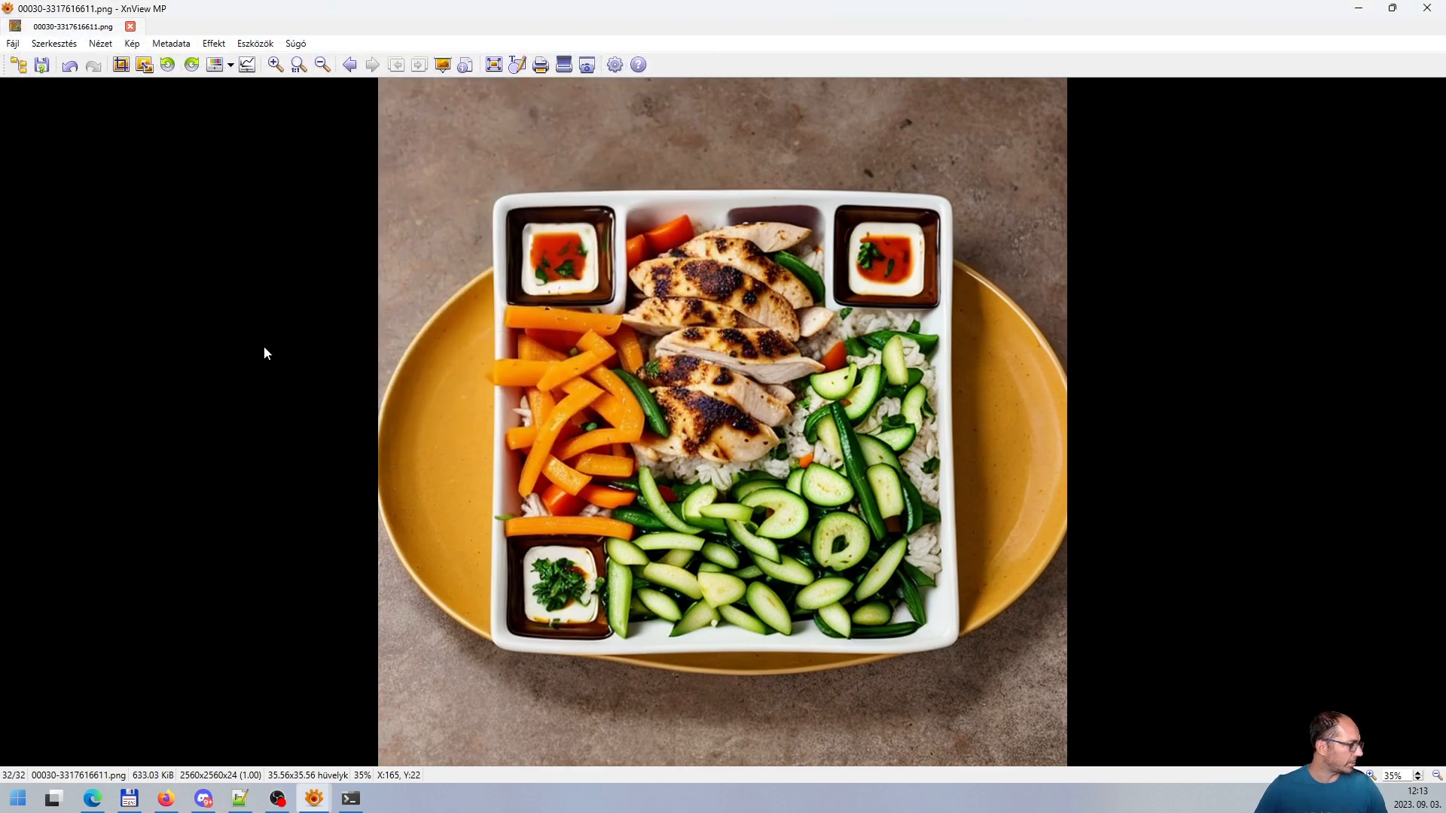
{"action": "left_click", "coordinate": [1427, 7]}
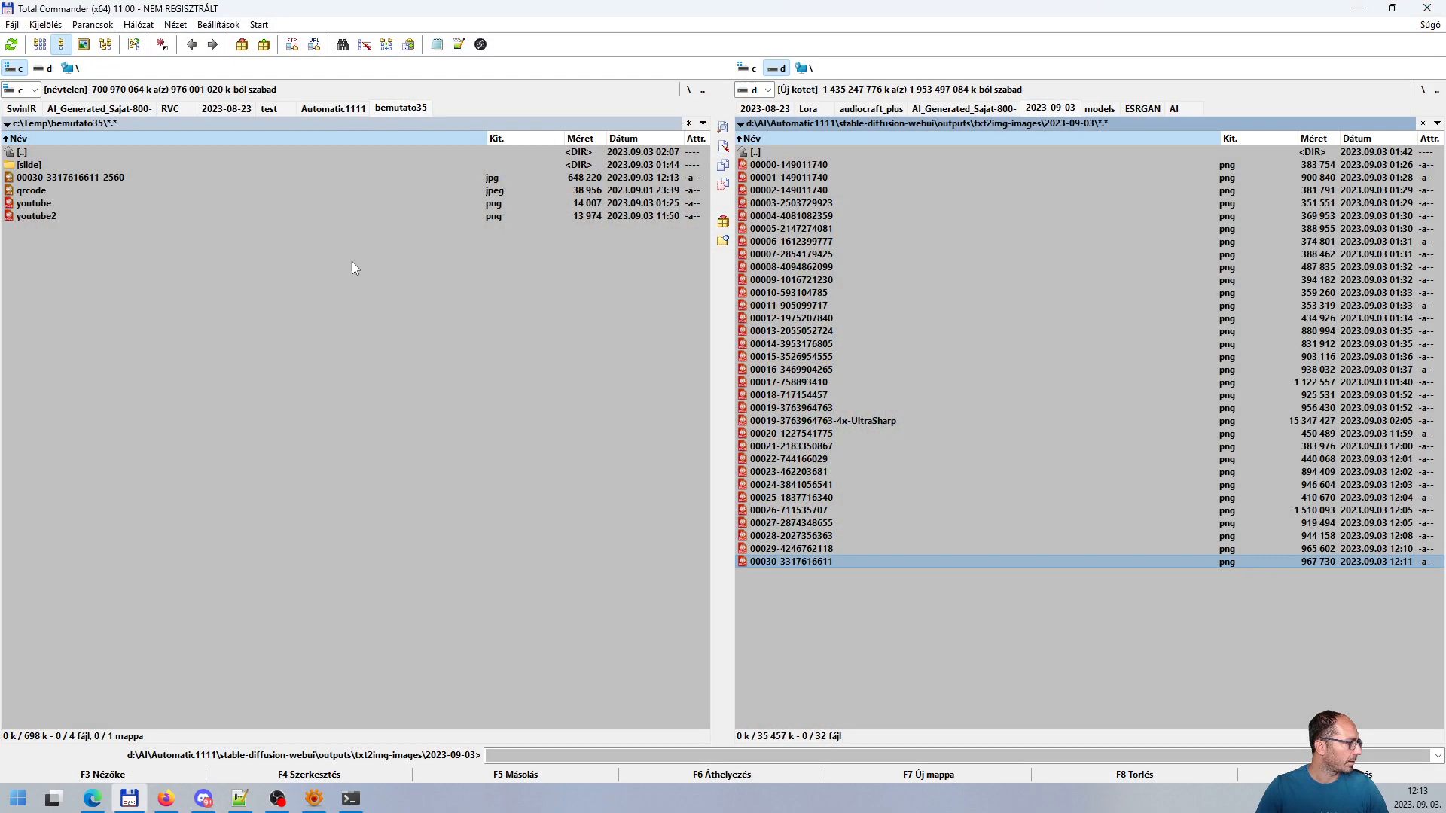
{"action": "double_click", "coordinate": [110, 181]}
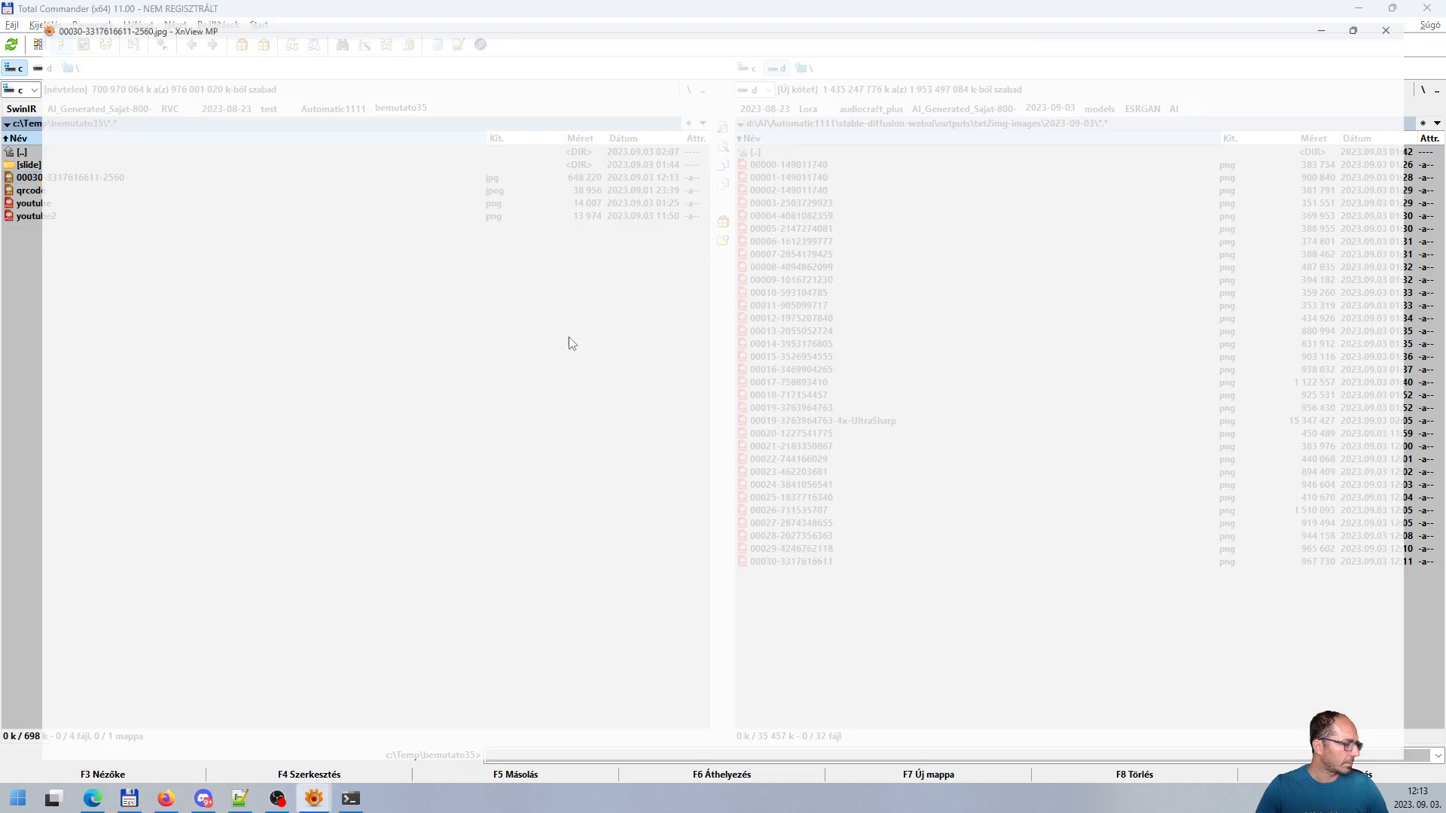
{"action": "key", "text": "plus"}
{"action": "key", "text": "plus"}
{"action": "key", "text": "plus"}
{"action": "key", "text": "plus"}
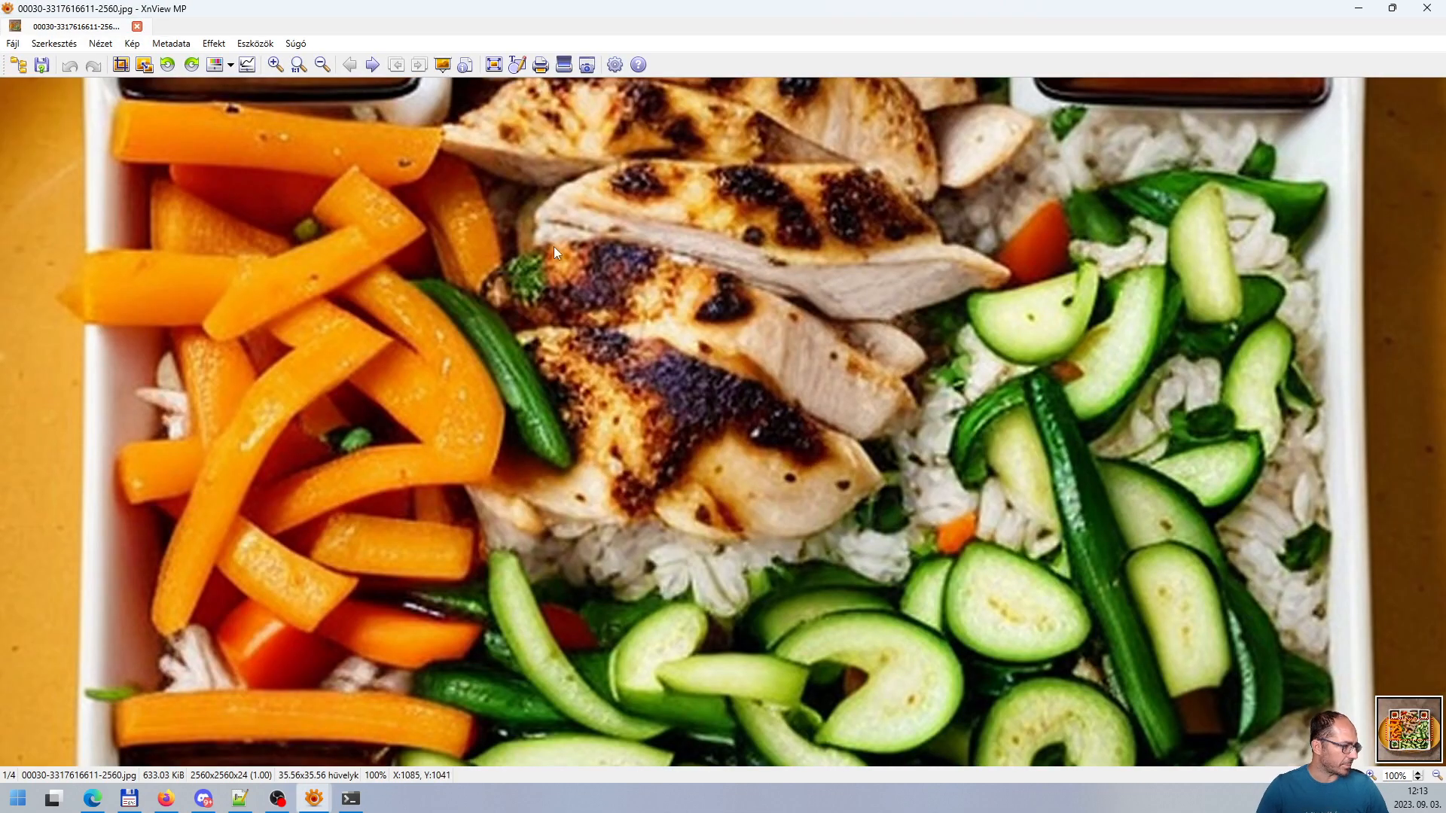
{"action": "left_click_drag", "start_coordinate": [554, 246], "coordinate": [676, 354]}
{"action": "left_click_drag", "start_coordinate": [784, 427], "coordinate": [558, 426]}
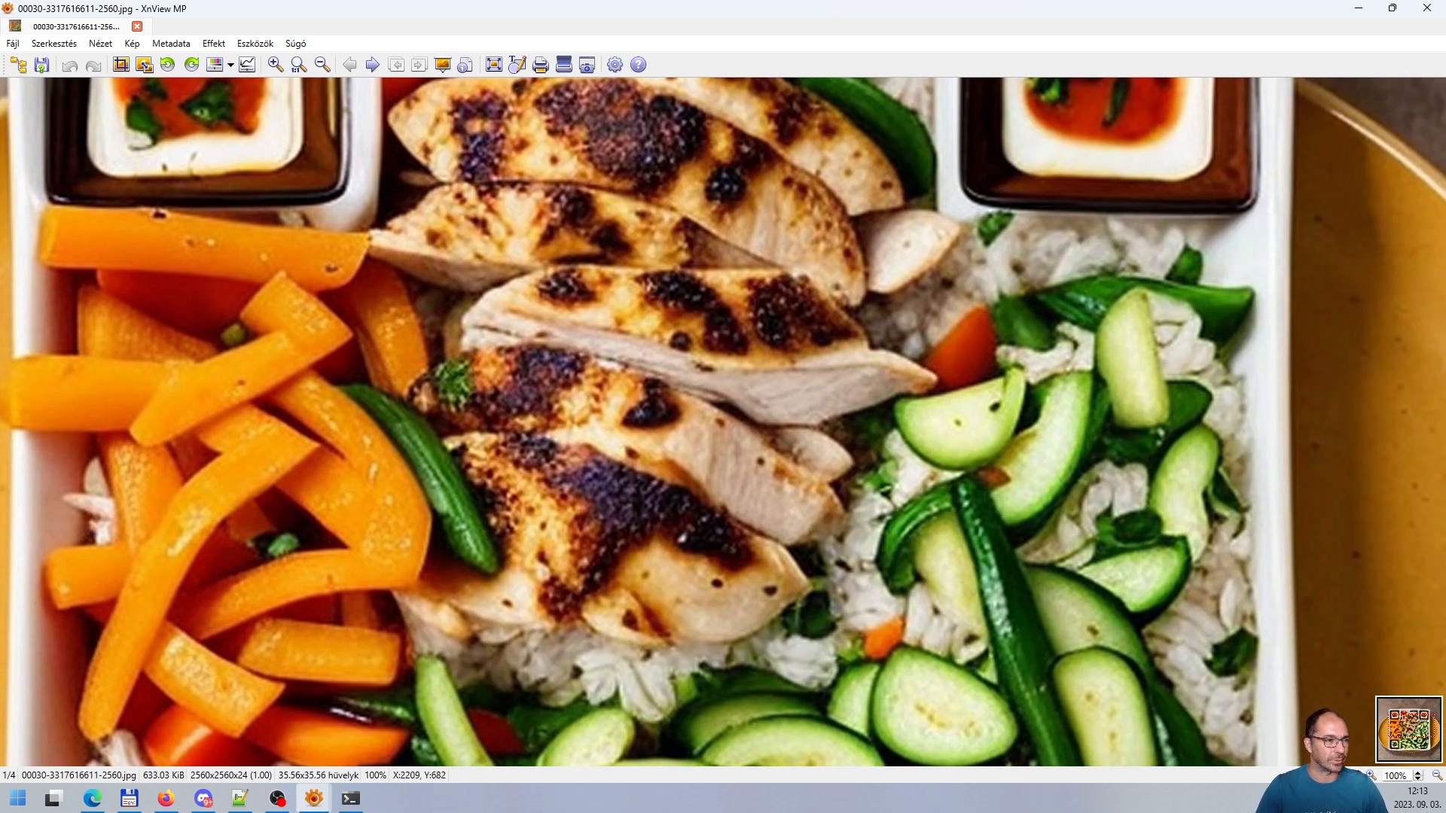
{"action": "left_click", "coordinate": [1426, 8]}
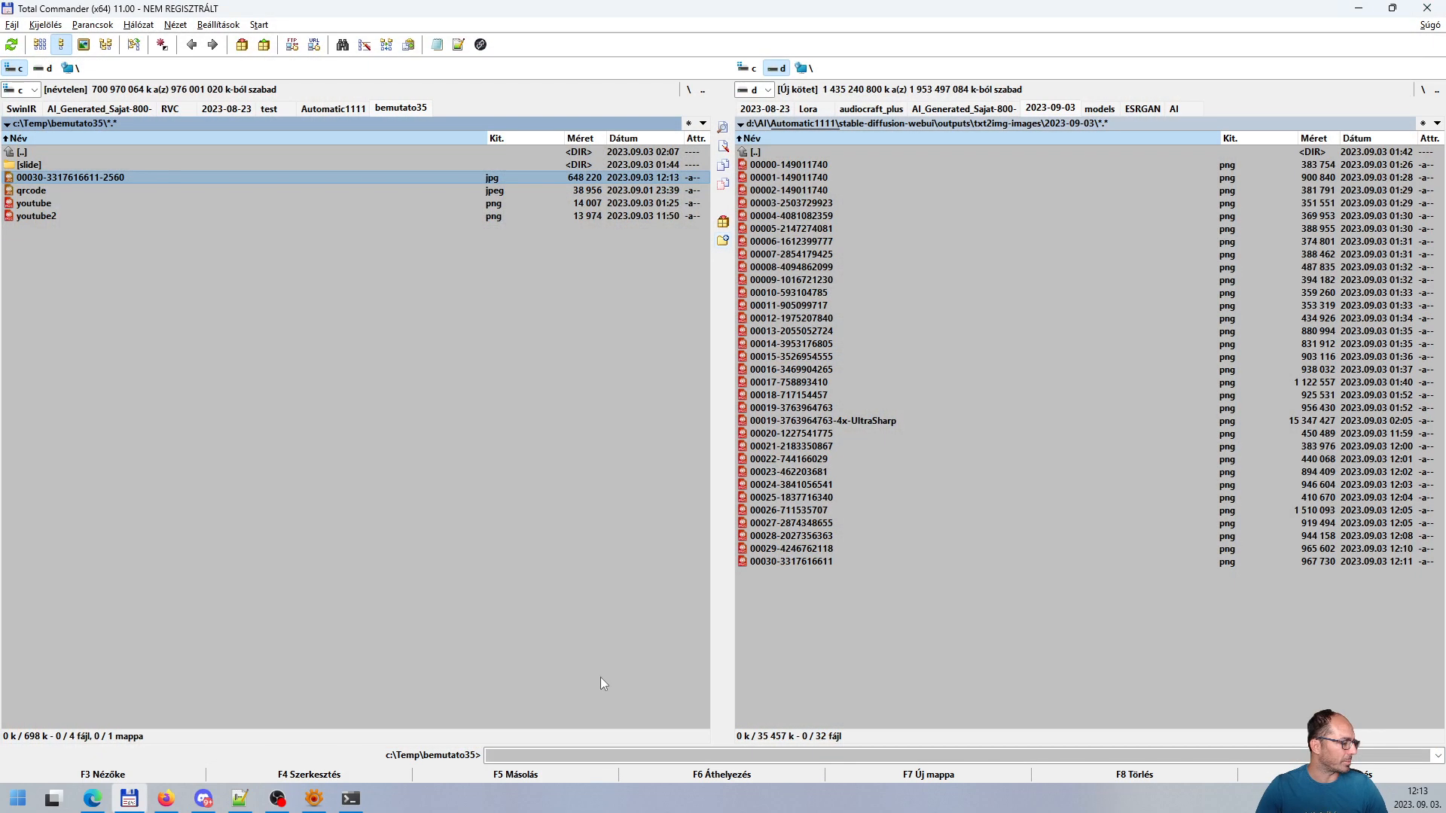
Switch to Stable Diffusion in the browser and review the prompt, generation and ControlNet settings of the bento-style QR image
{"action": "left_click", "coordinate": [167, 806]}
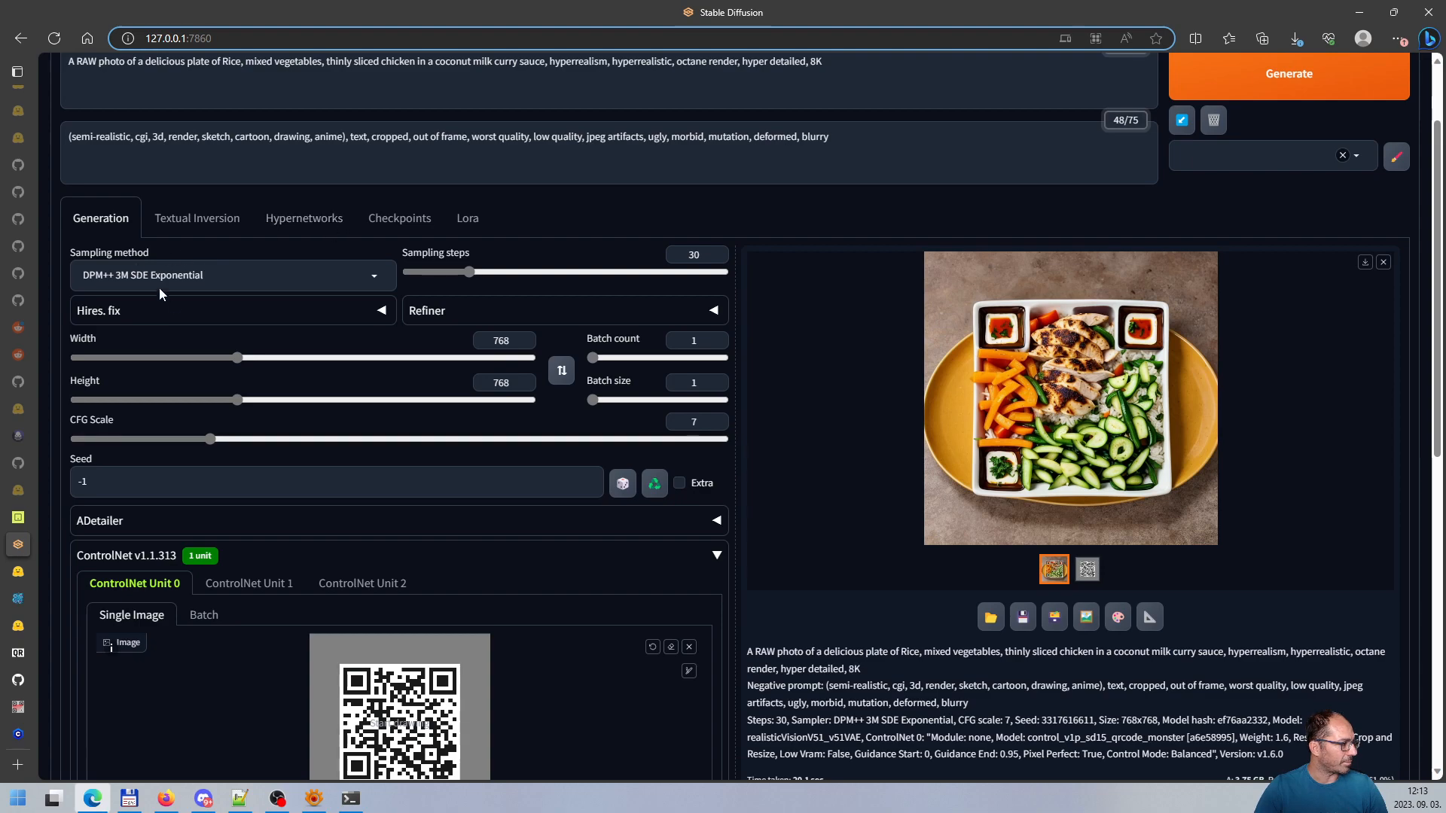
{"action": "scroll", "coordinate": [399, 489], "scroll_direction": "down", "scroll_amount": 5}
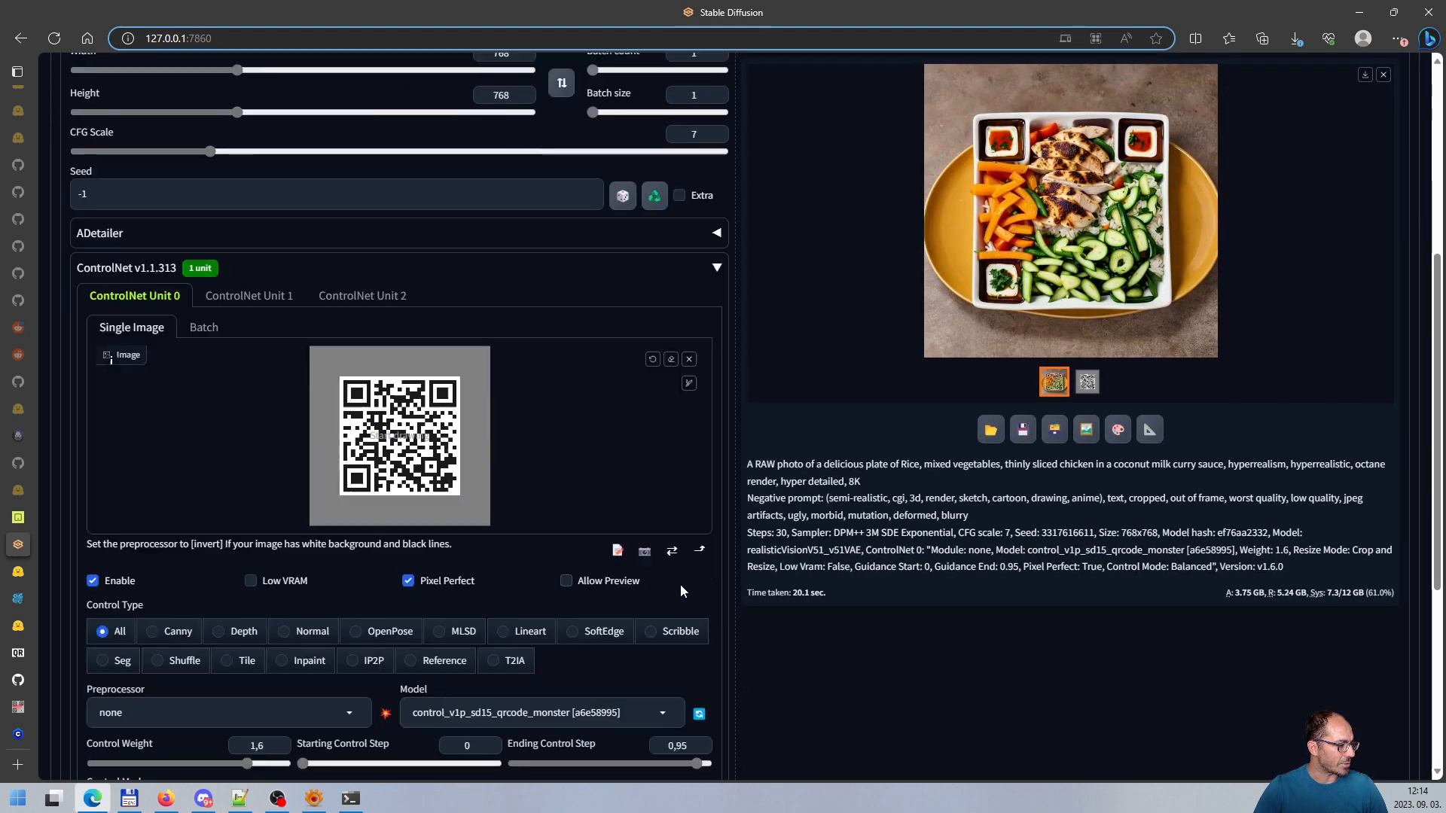
{"action": "scroll", "coordinate": [399, 489], "scroll_direction": "up", "scroll_amount": 6}
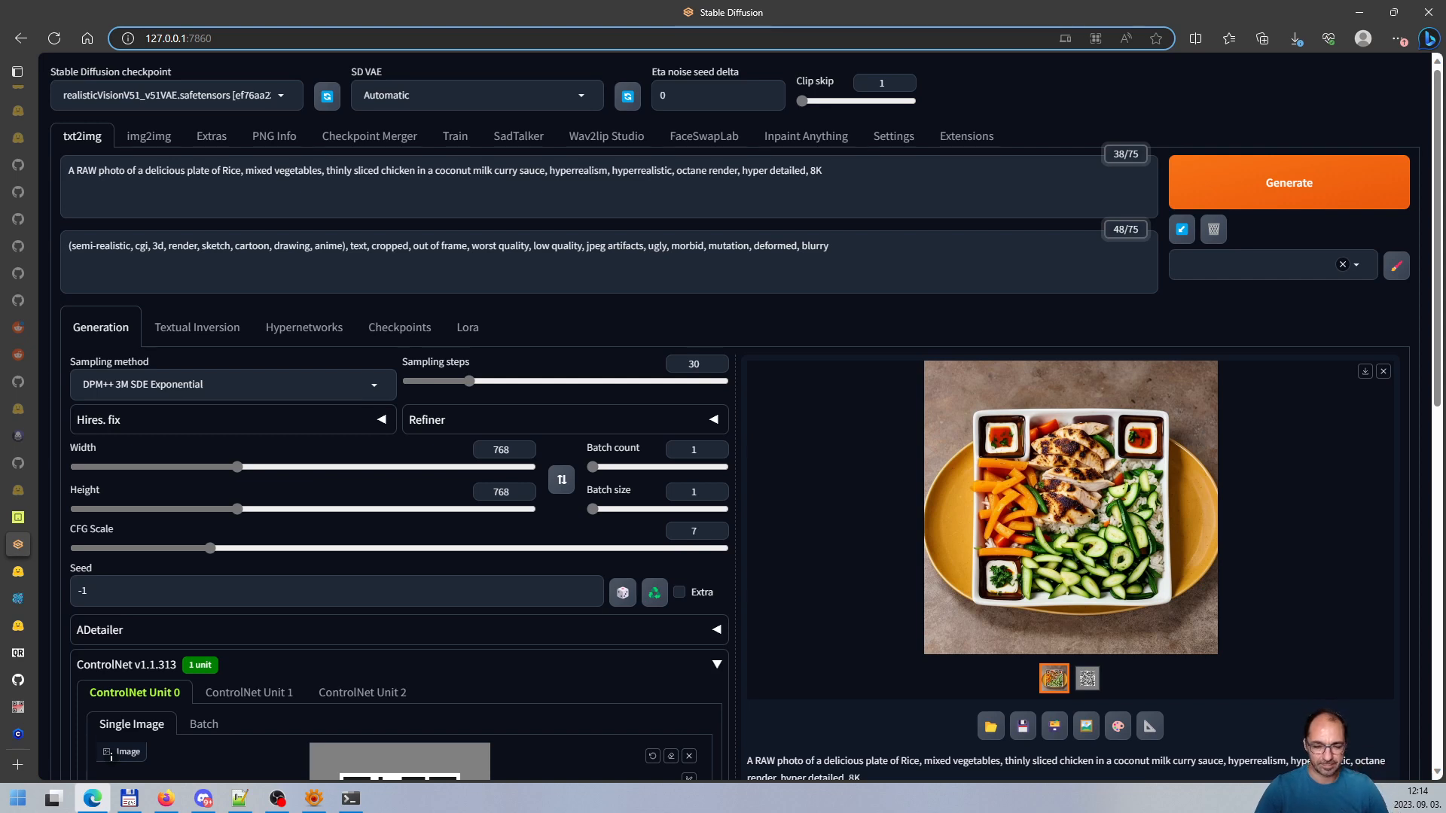
{"action": "key", "text": "alt+Tab"}
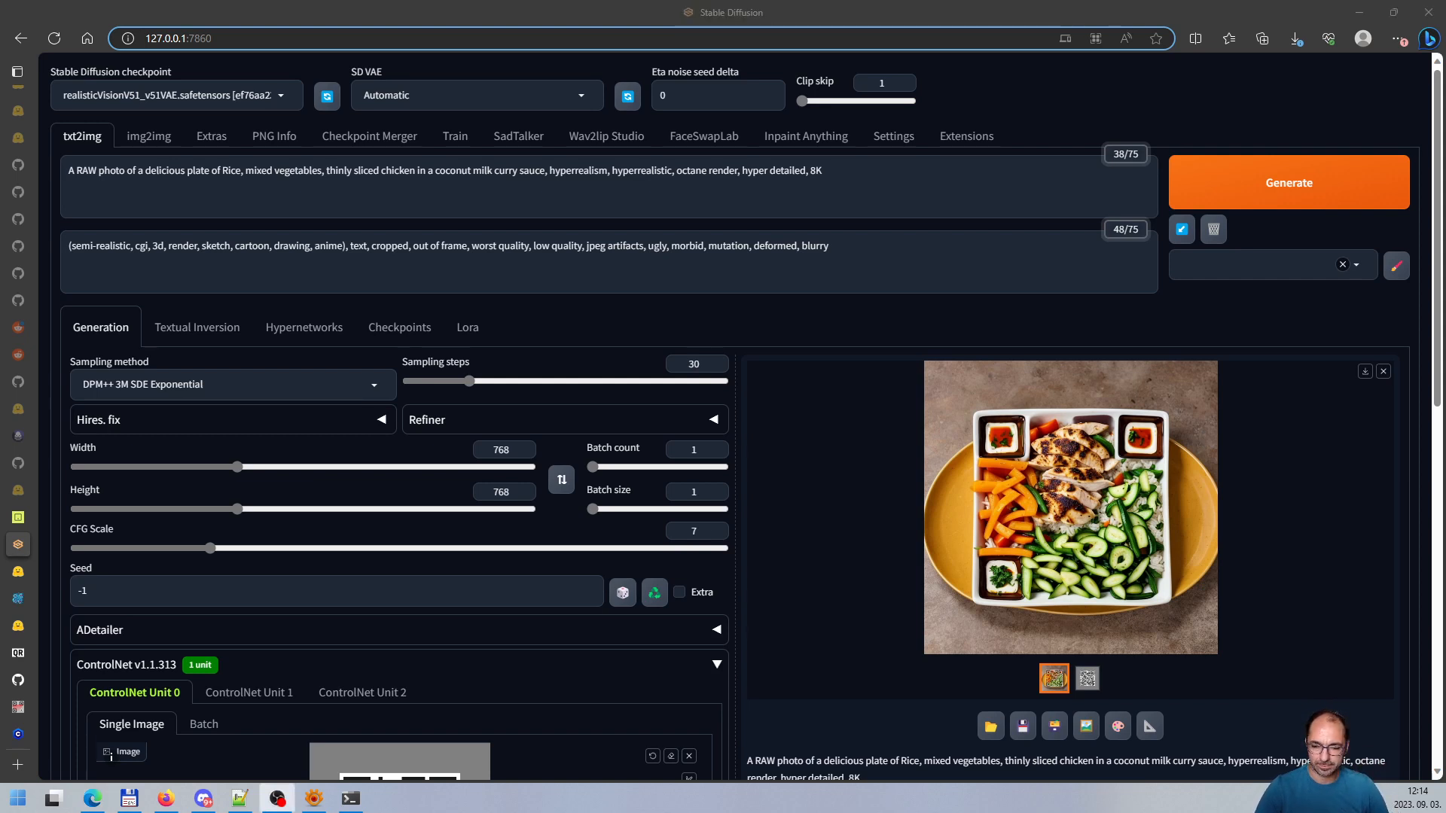